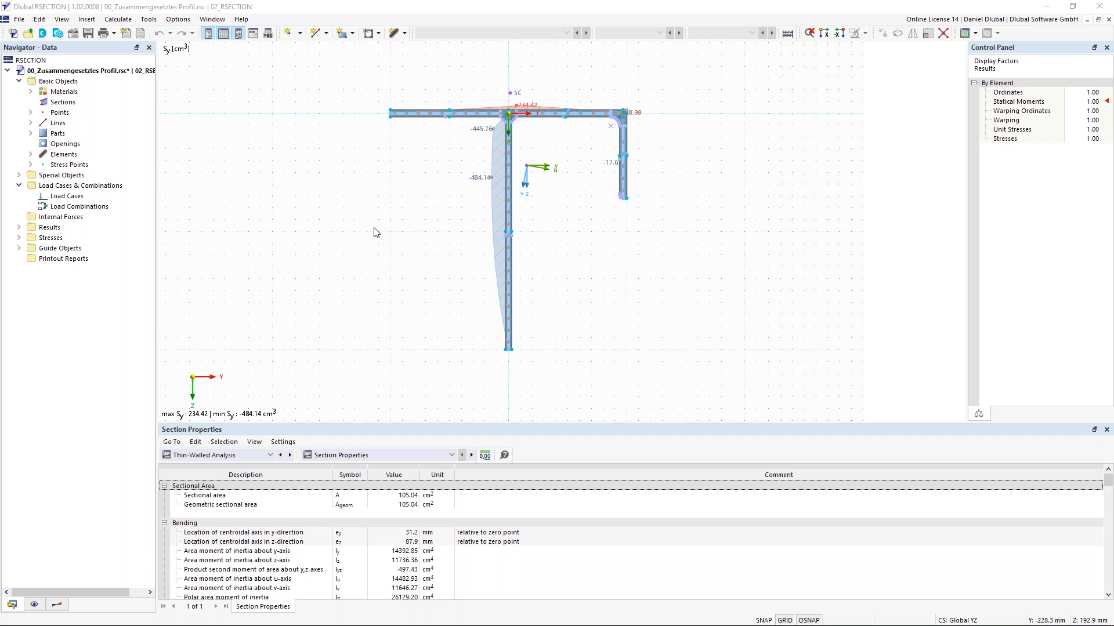
middle_click_drag(304, 140, 313, 145)
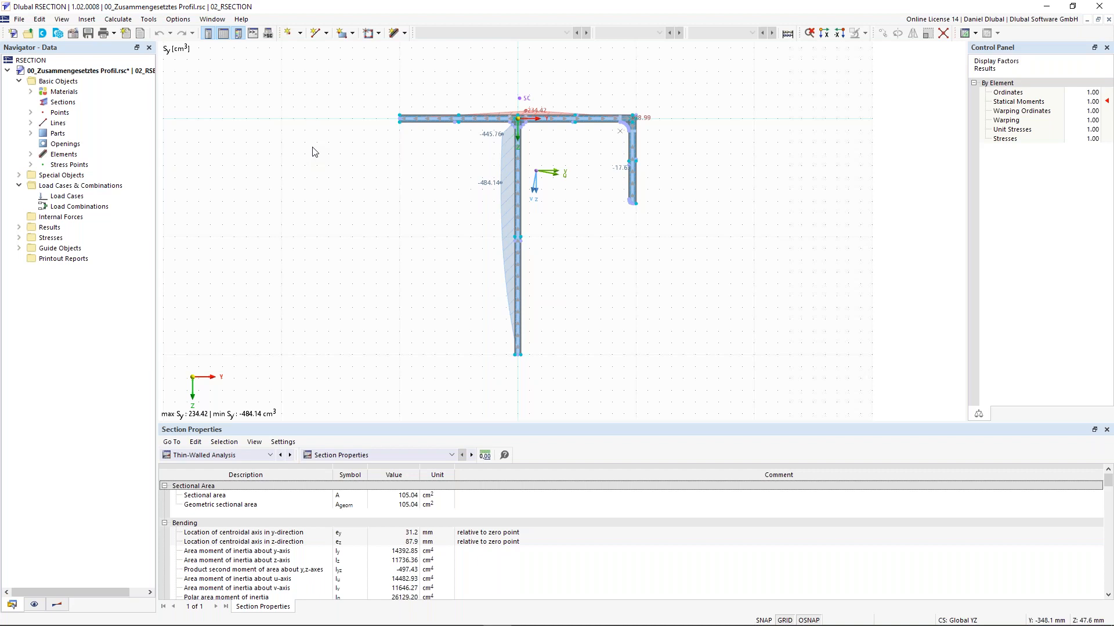
left_click_drag(375, 86, 713, 398)
left_click(410, 226)
middle_click_drag(409, 220, 427, 227)
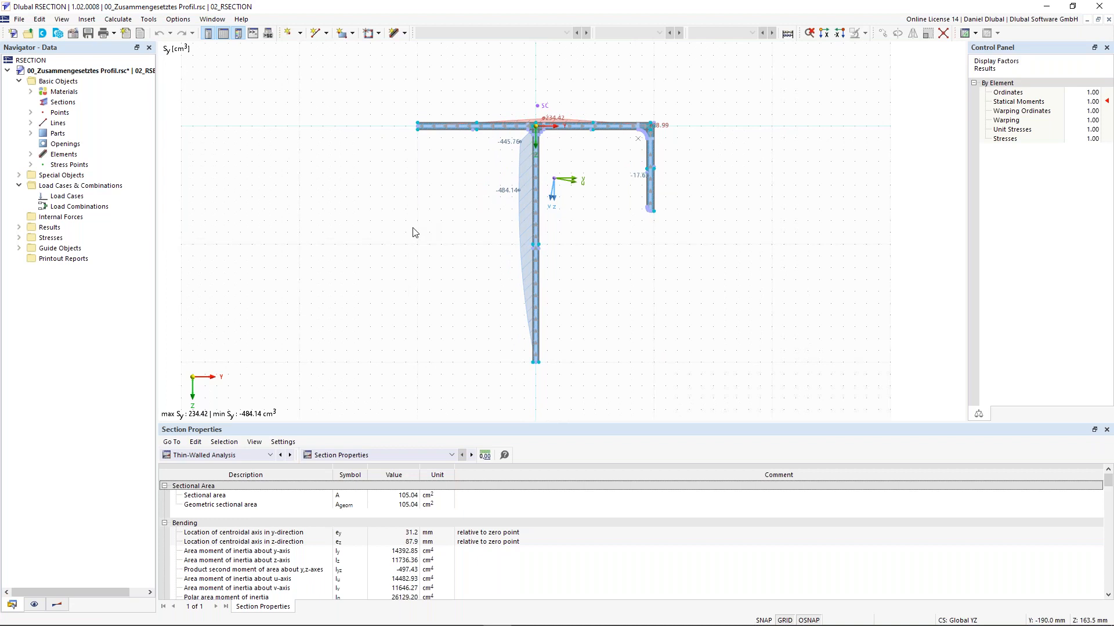
scroll(410, 215, "down", 1)
middle_click_drag(418, 216, 440, 225)
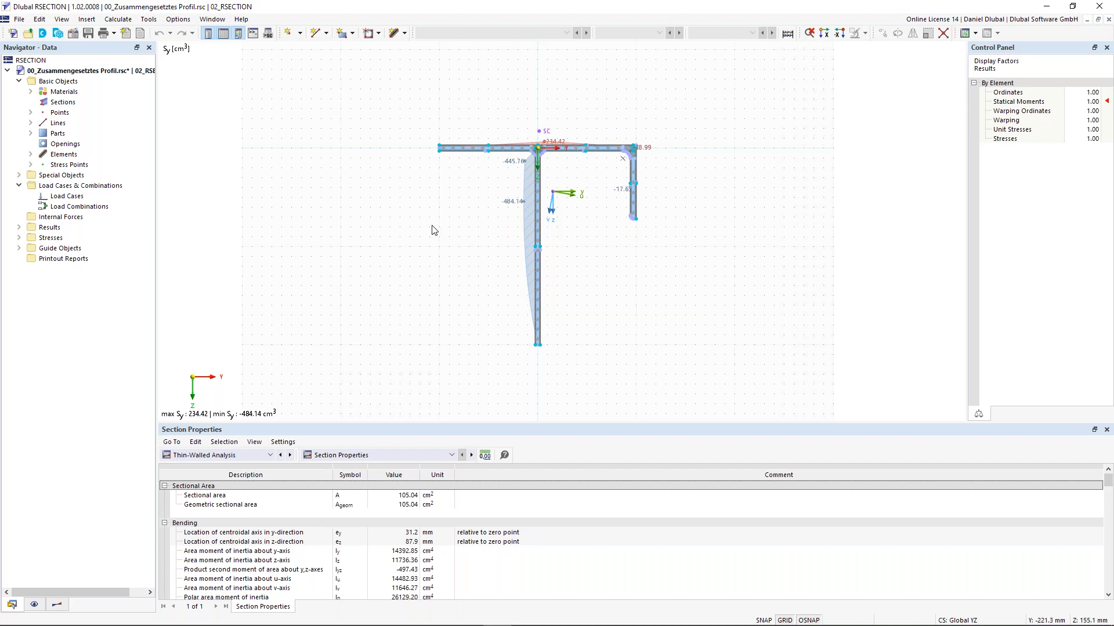
scroll(475, 181, "up", 1)
scroll(435, 231, "down", 1)
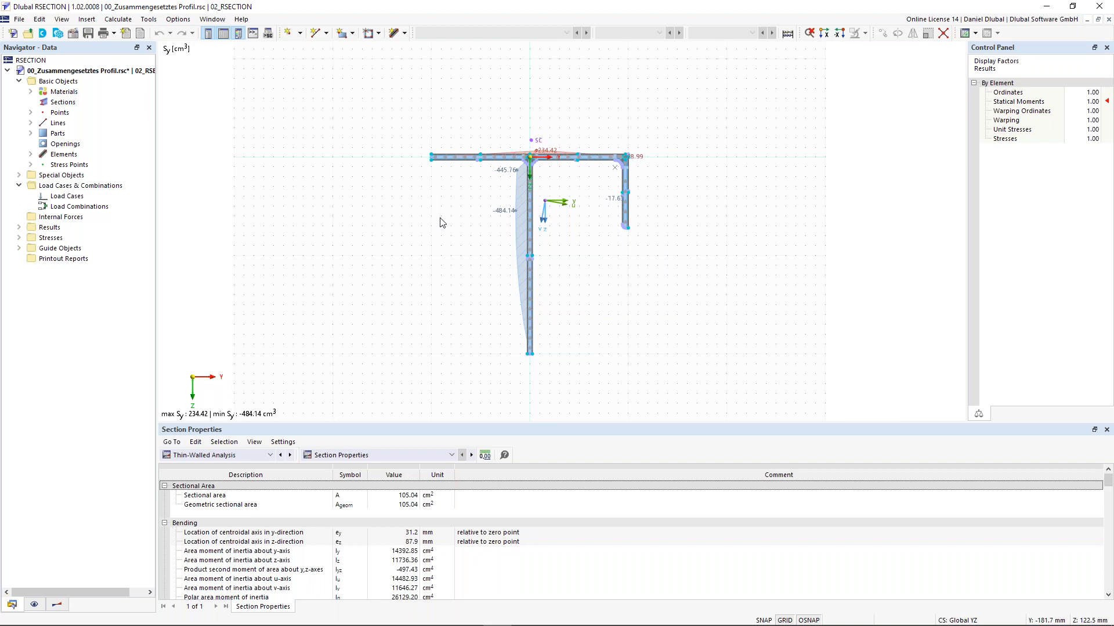
middle_click_drag(337, 221, 341, 210)
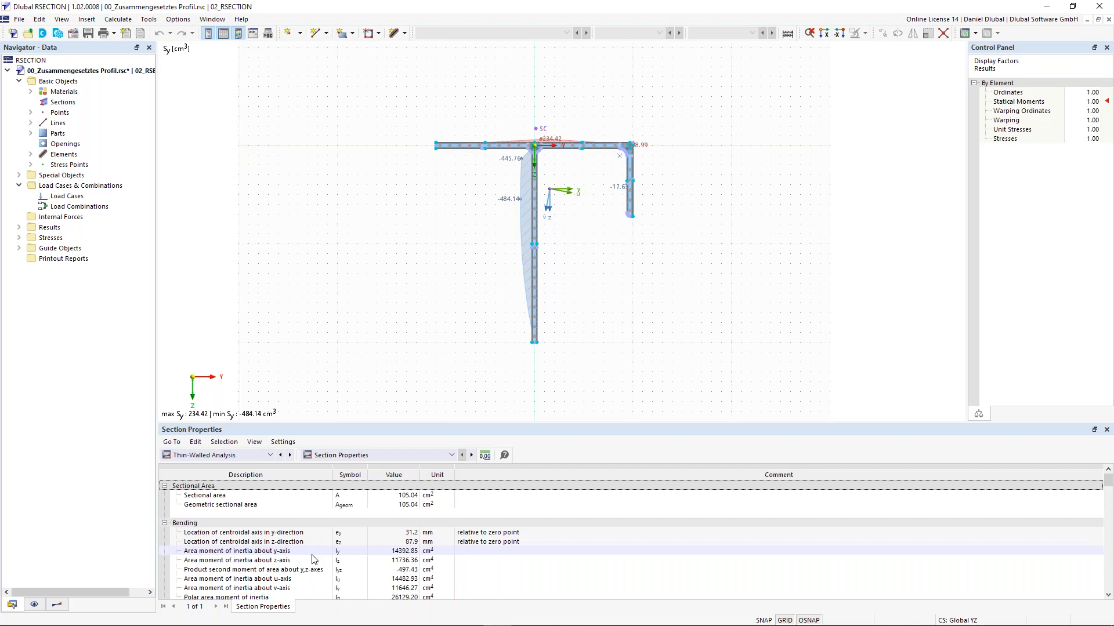
scroll(313, 558, "down", 1)
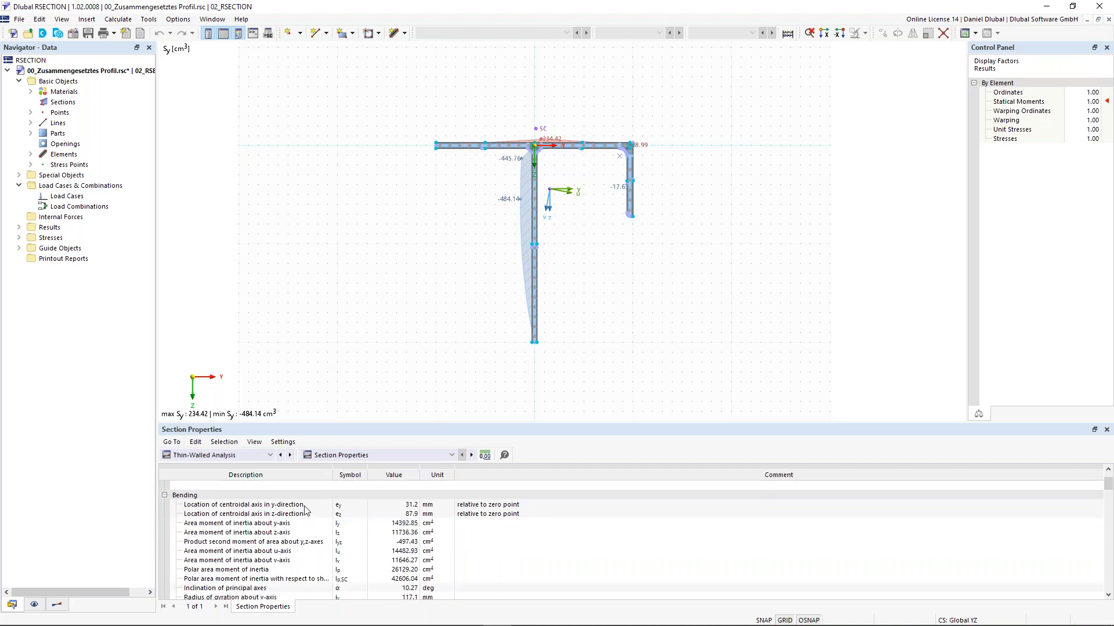
scroll(285, 542, "up", 1)
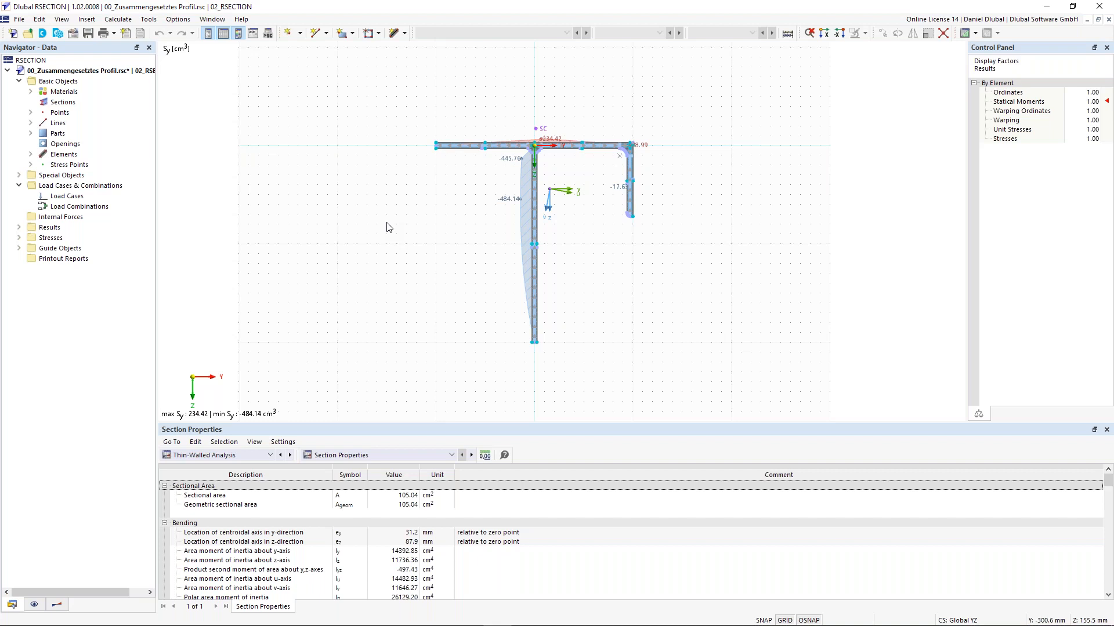
middle_click_drag(278, 132, 259, 121)
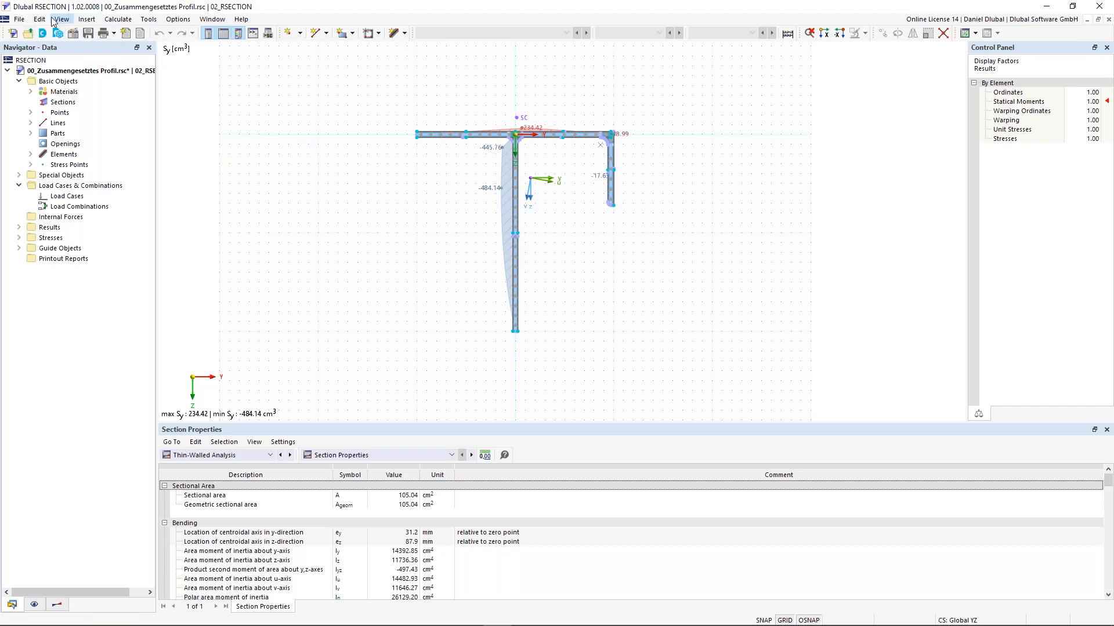
Step: Look through the File, Edit, View and Insert menus, then bring up the Options list
left_click(21, 19)
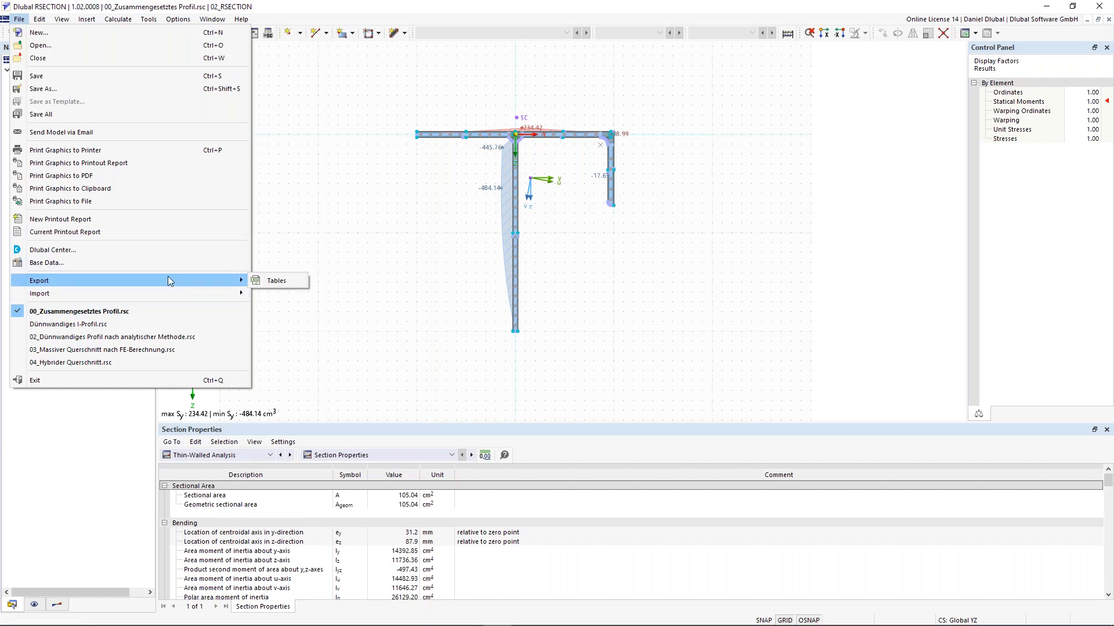
mouse_move(41, 21)
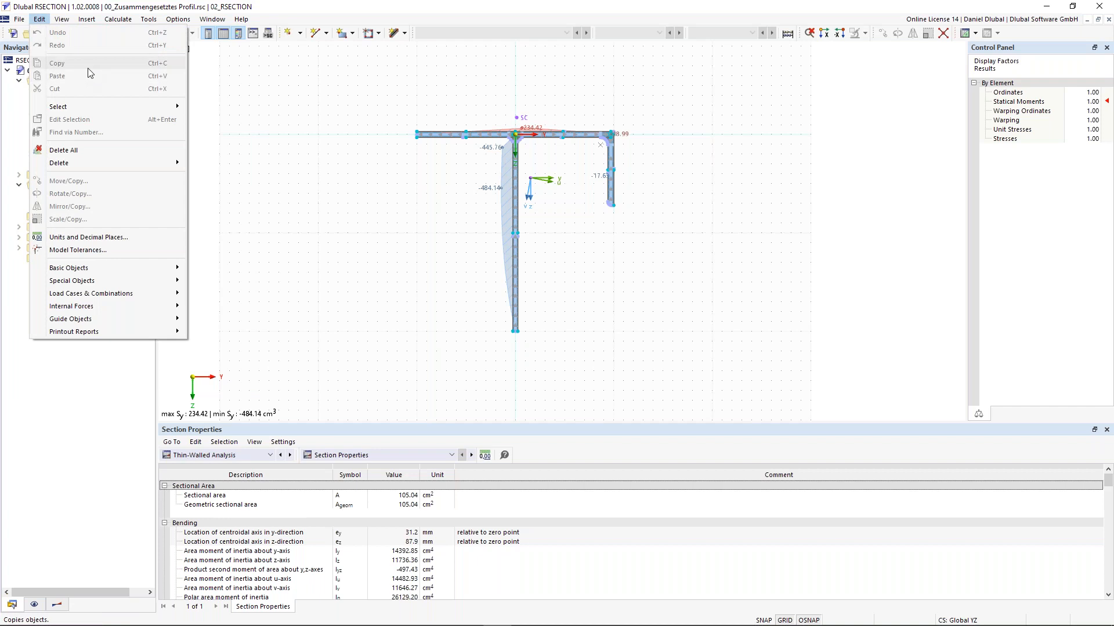
mouse_move(101, 268)
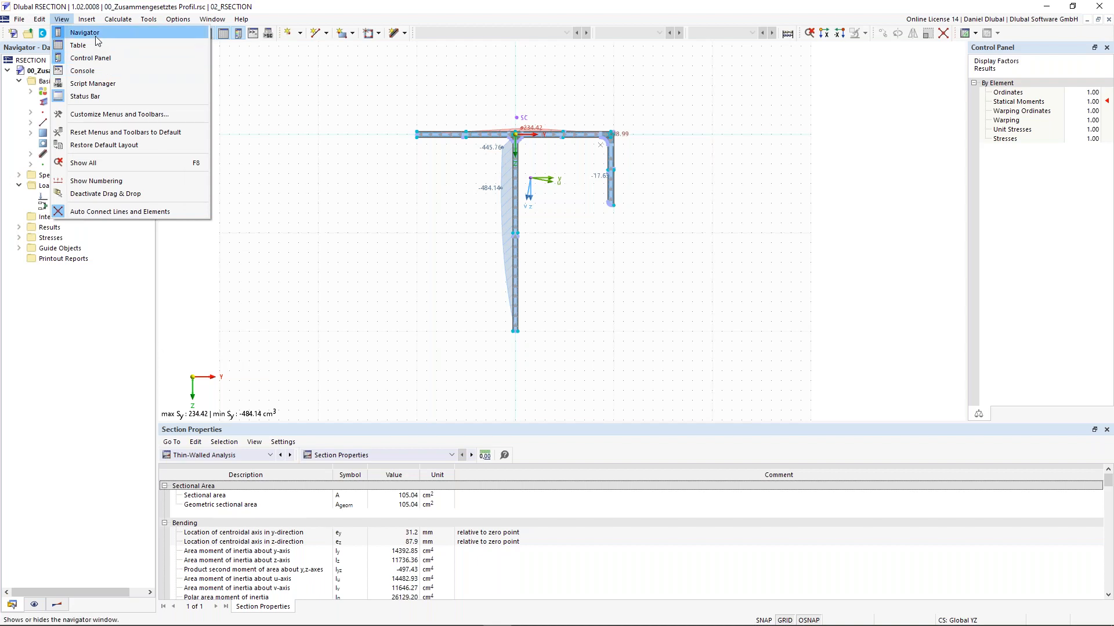
mouse_move(124, 37)
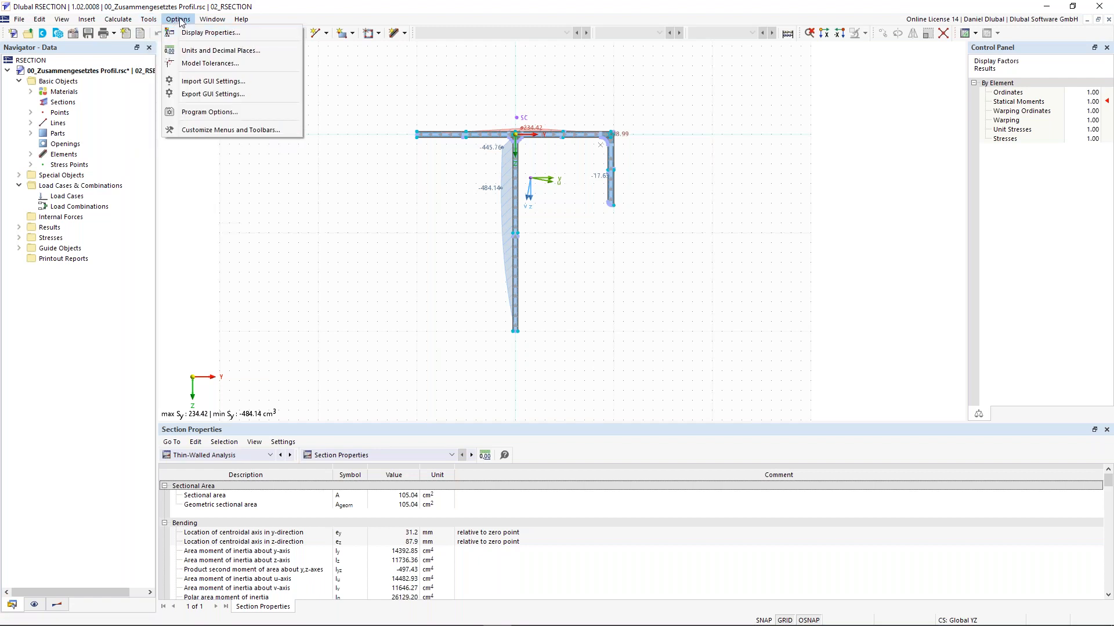
left_click(209, 119)
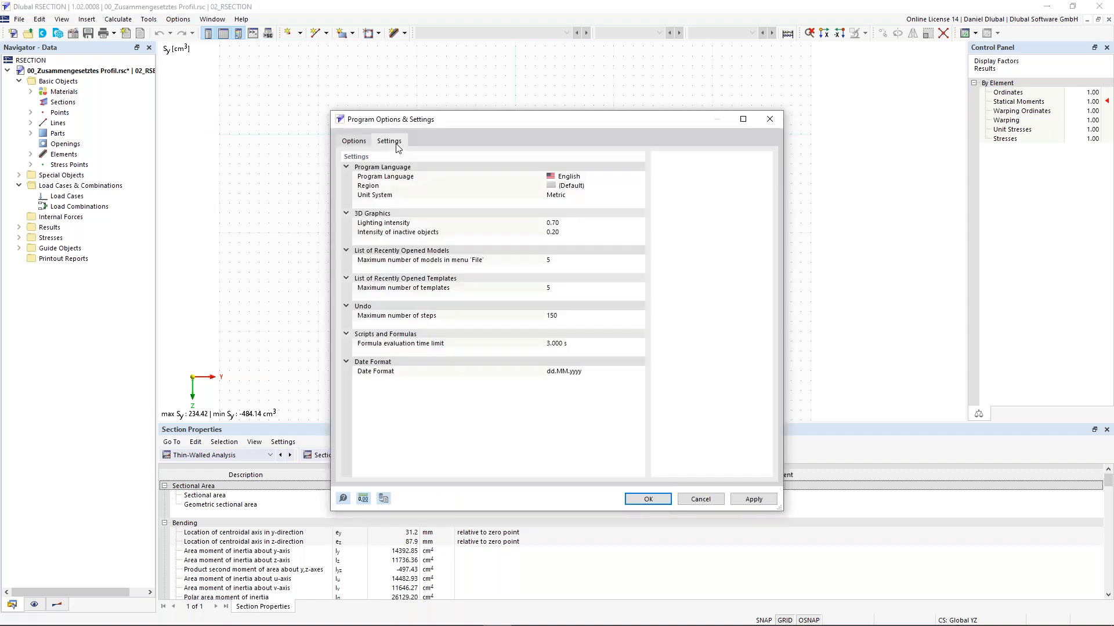
left_click(572, 177)
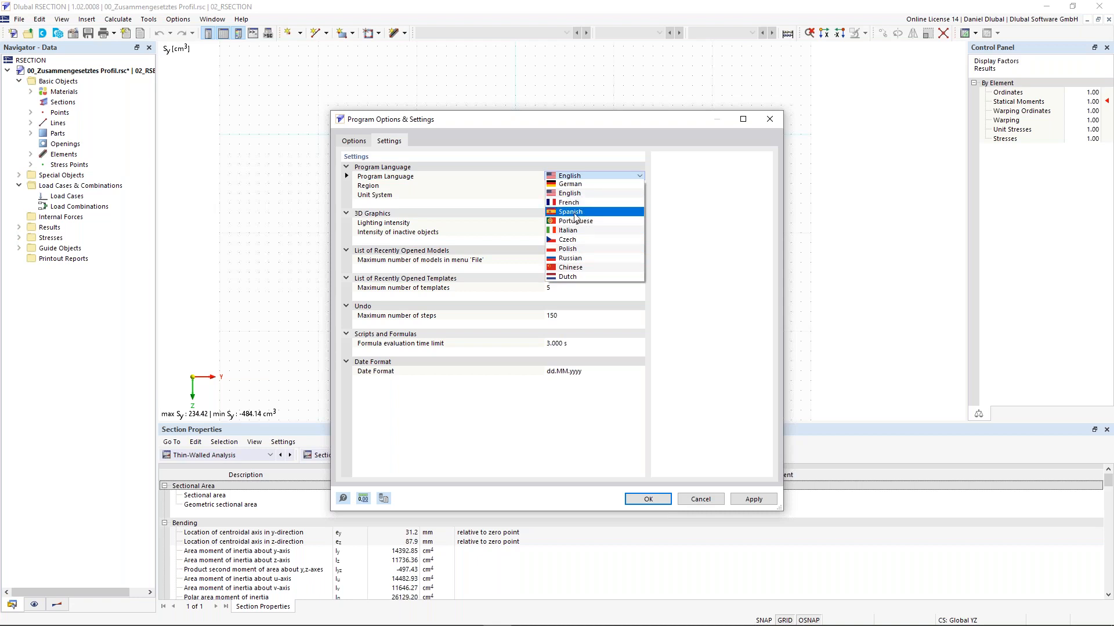
left_click(495, 187)
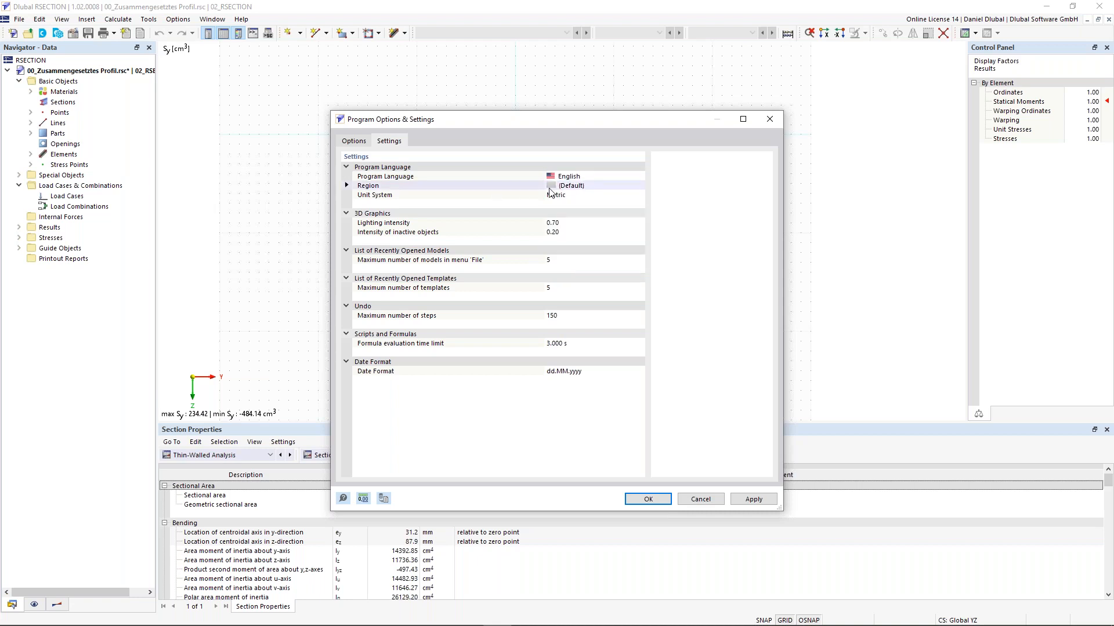
left_click(762, 125)
left_click(179, 19)
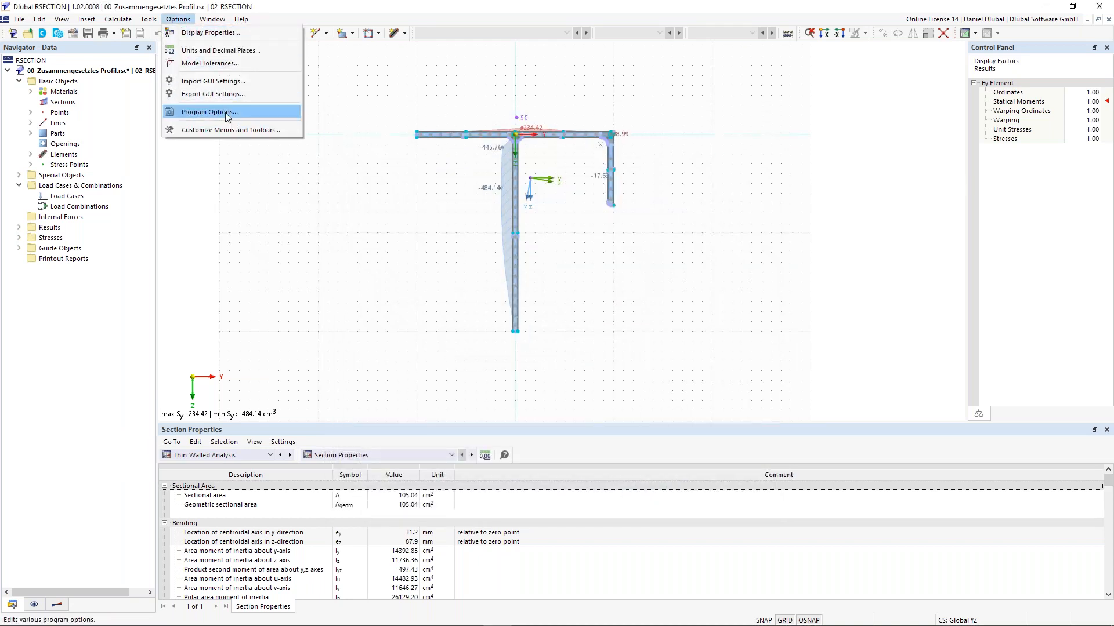
Step: Load the Dark Background preset in Display Properties and confirm it for the graphics window
left_click(224, 33)
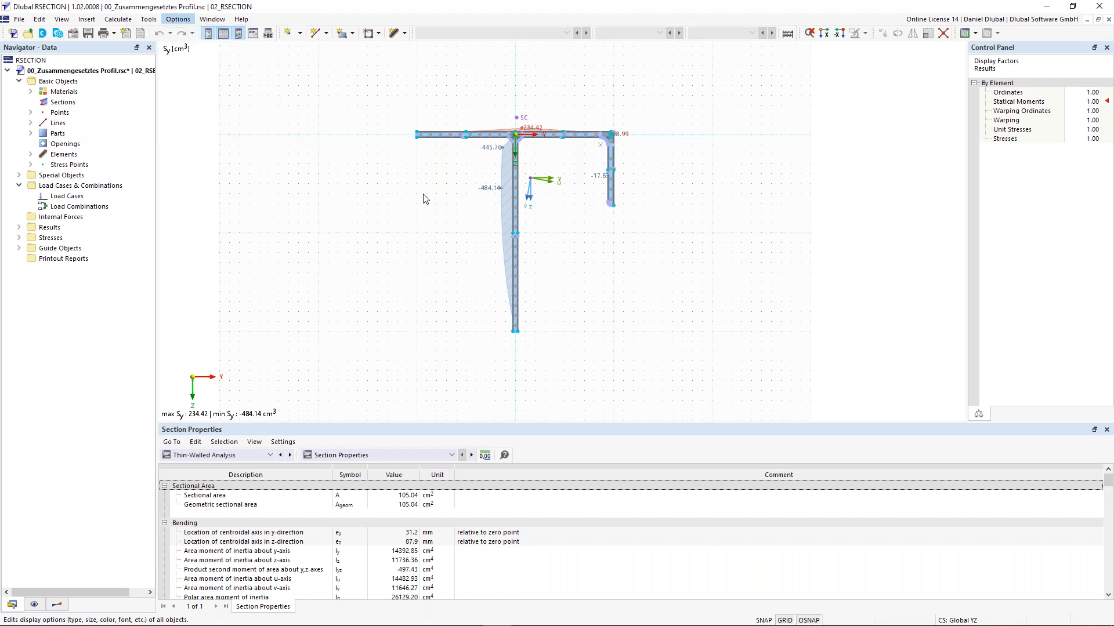
left_click(297, 553)
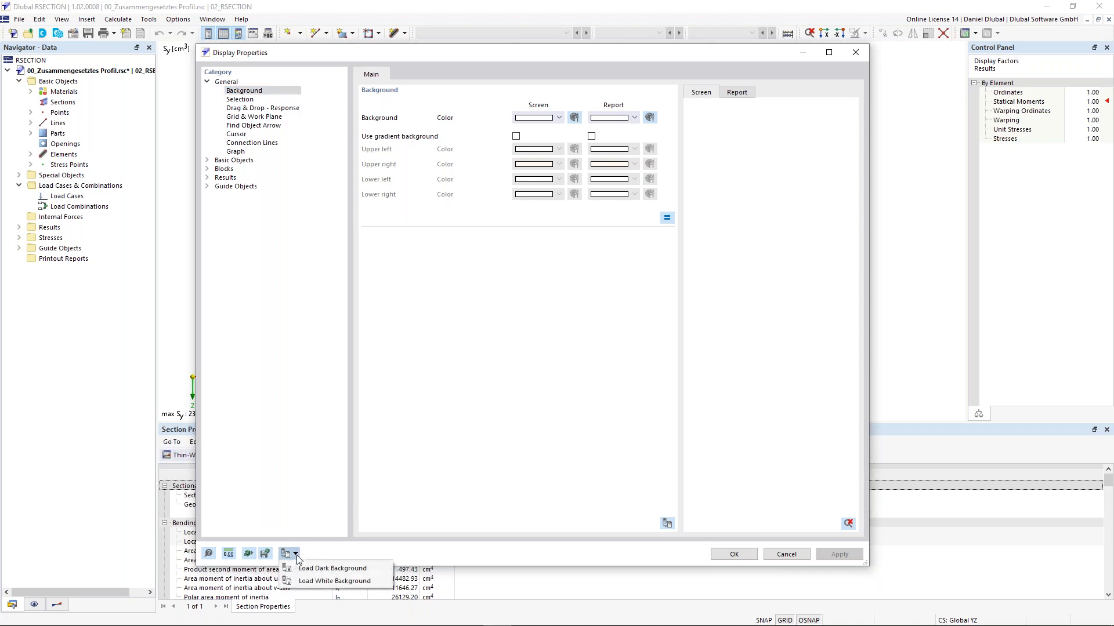
left_click(332, 568)
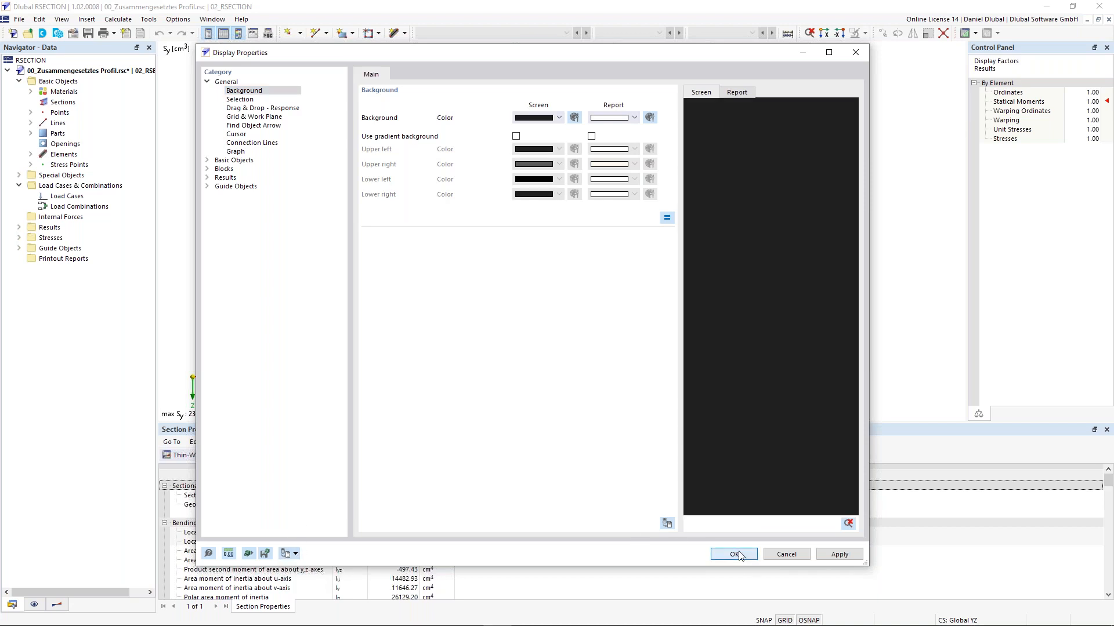
left_click(734, 555)
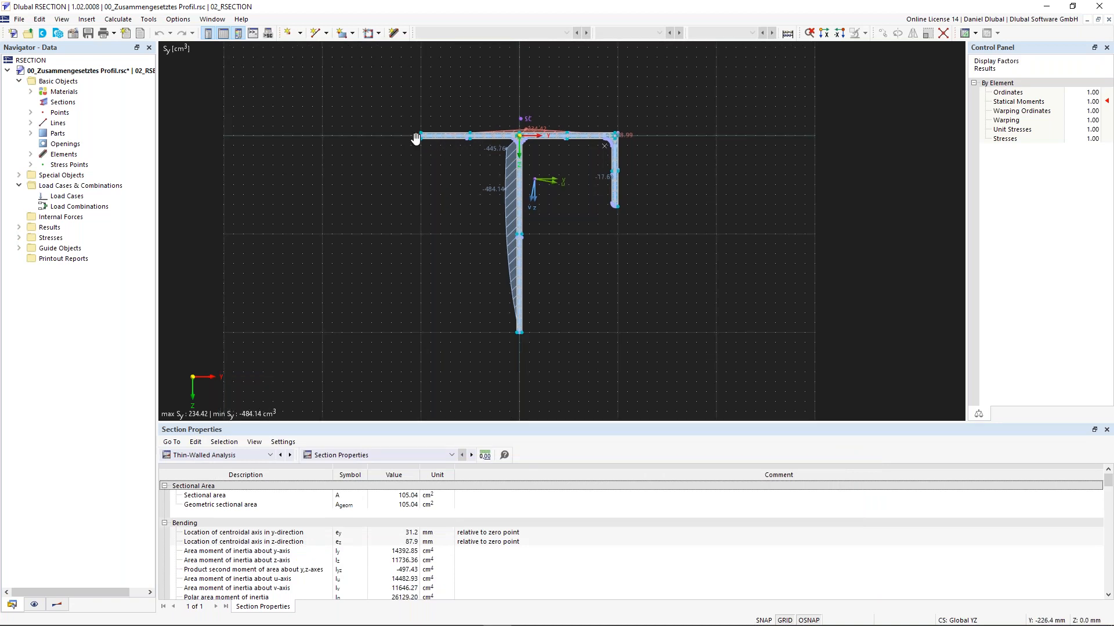
middle_click_drag(415, 138, 424, 143)
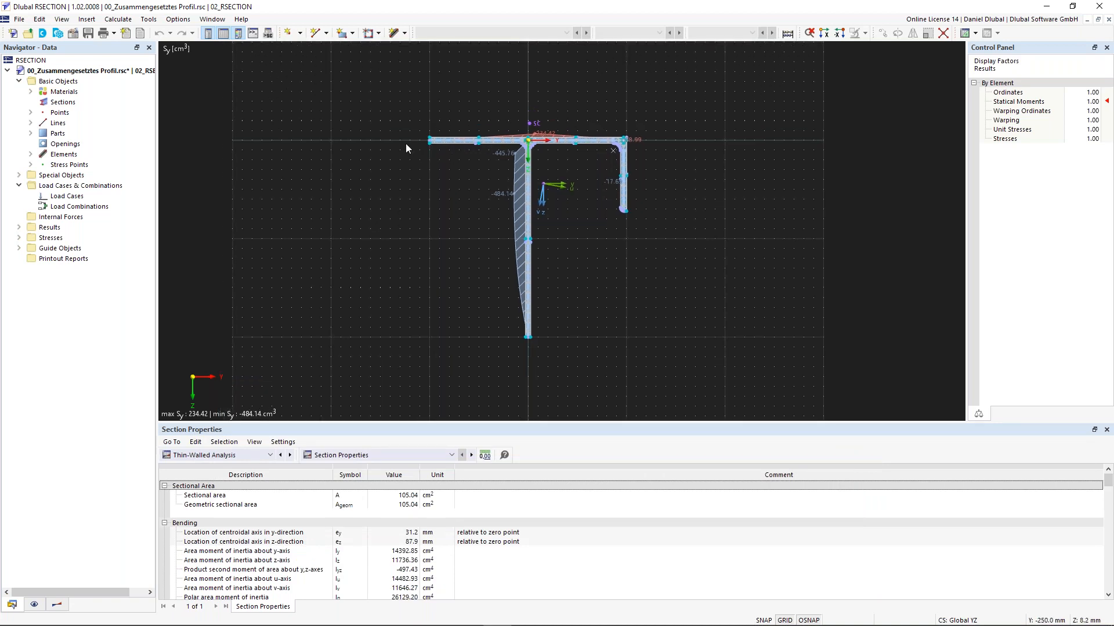
left_click(178, 22)
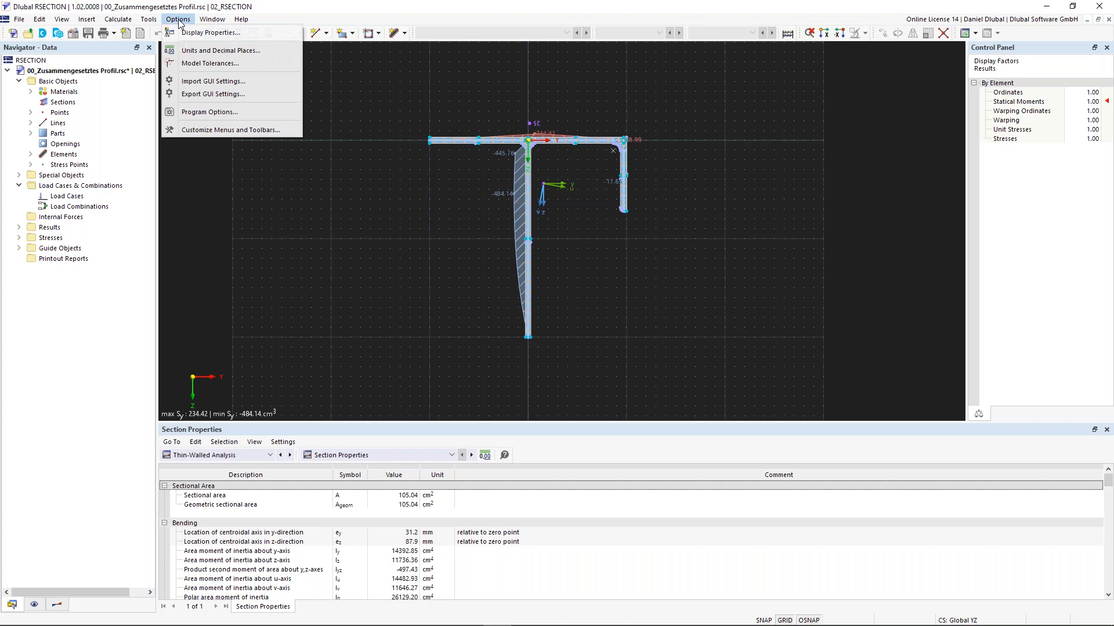
mouse_move(237, 22)
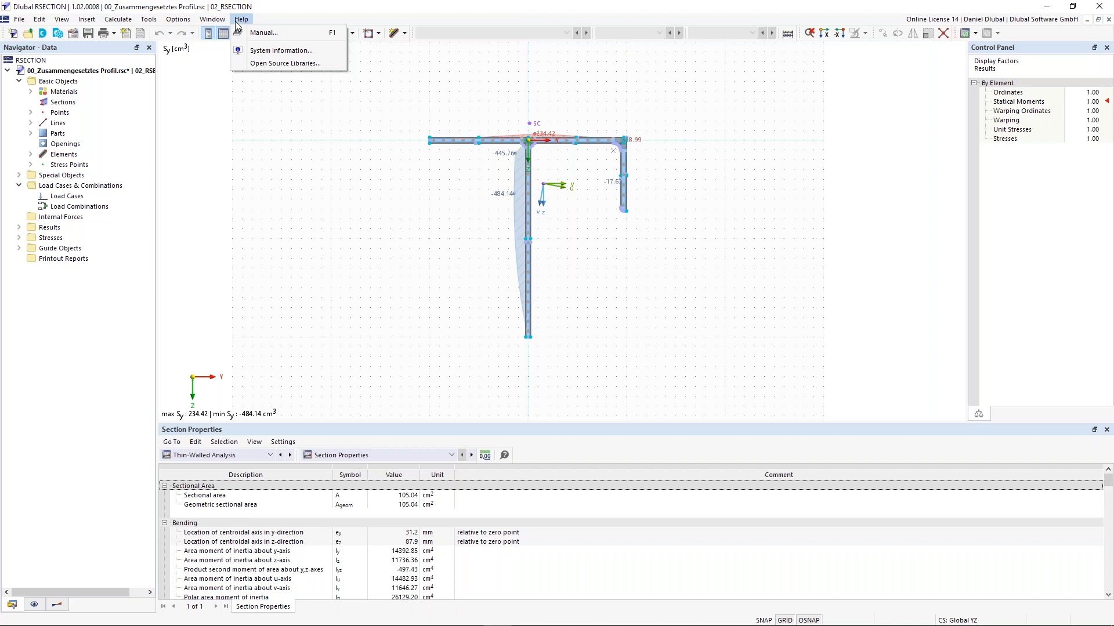
left_click(298, 248)
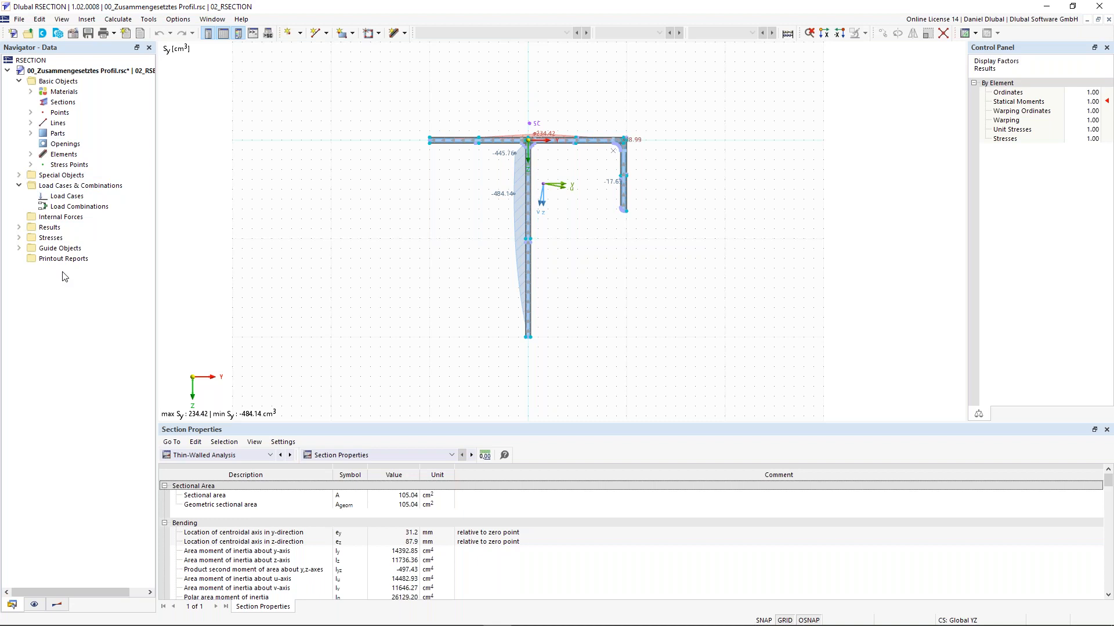
scroll(313, 229, "down", 3)
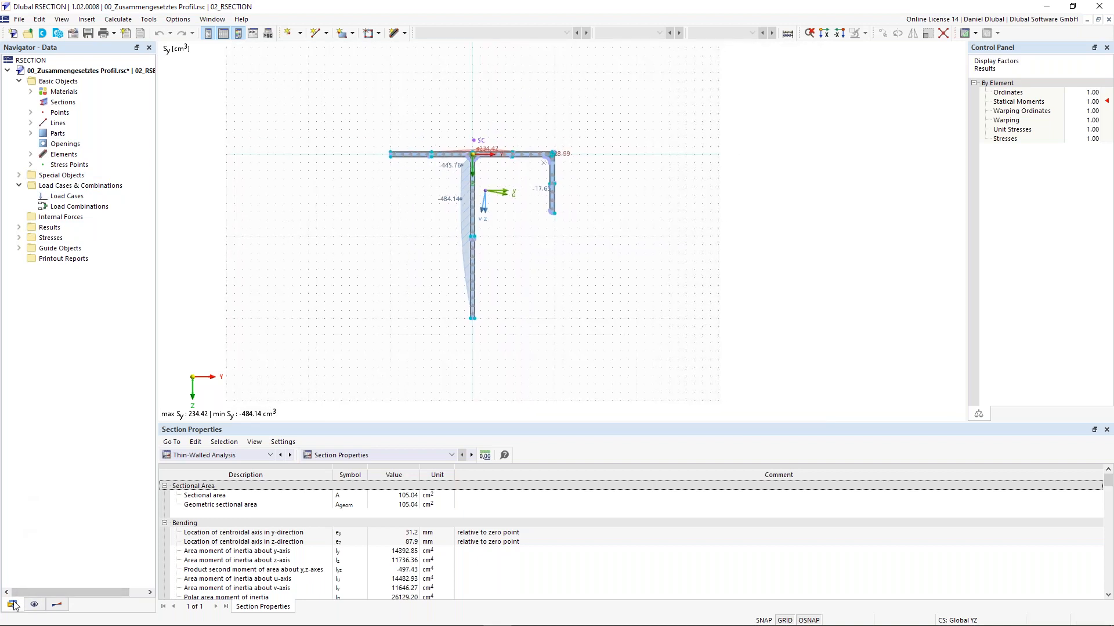
left_click(34, 605)
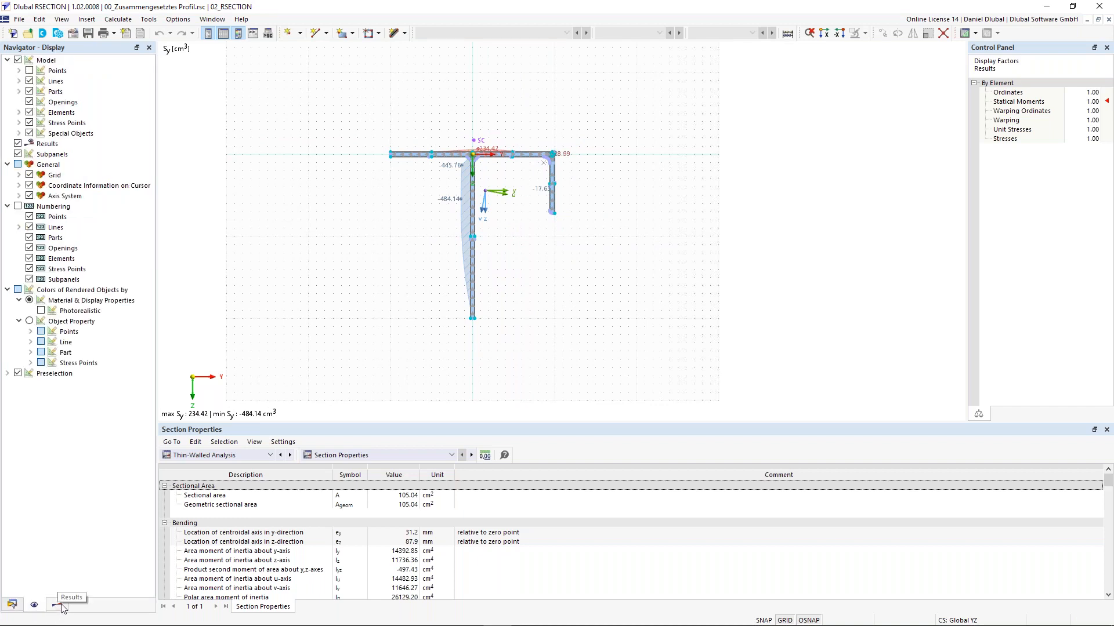
left_click(56, 605)
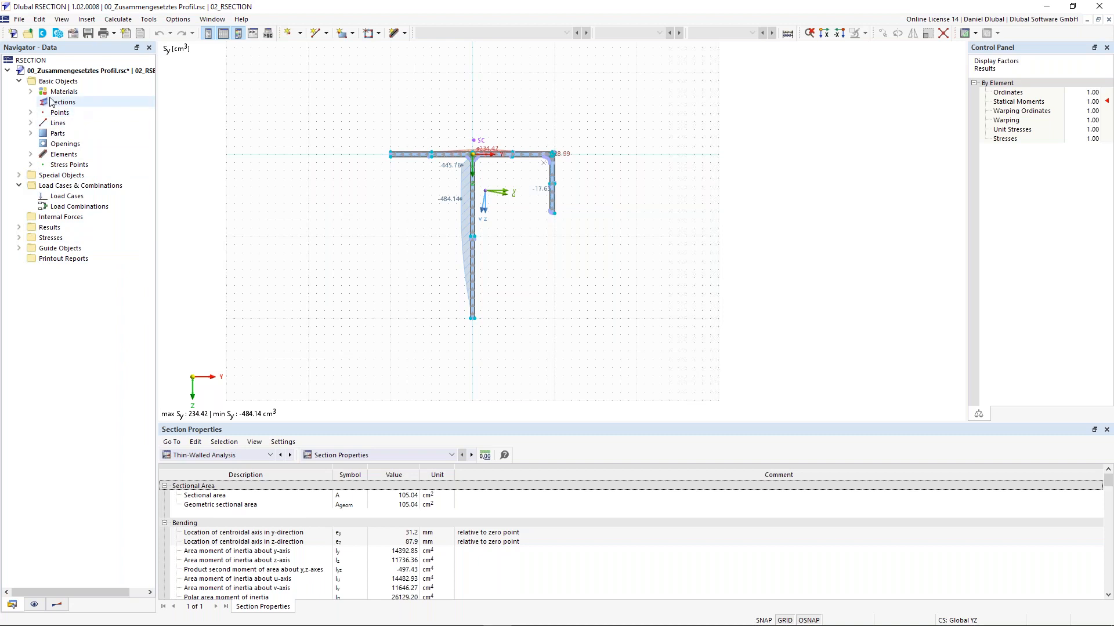
Step: Select Points in the Data navigator and bring up then dismiss its context menu twice
left_click(65, 116)
right_click(66, 116)
mouse_move(108, 136)
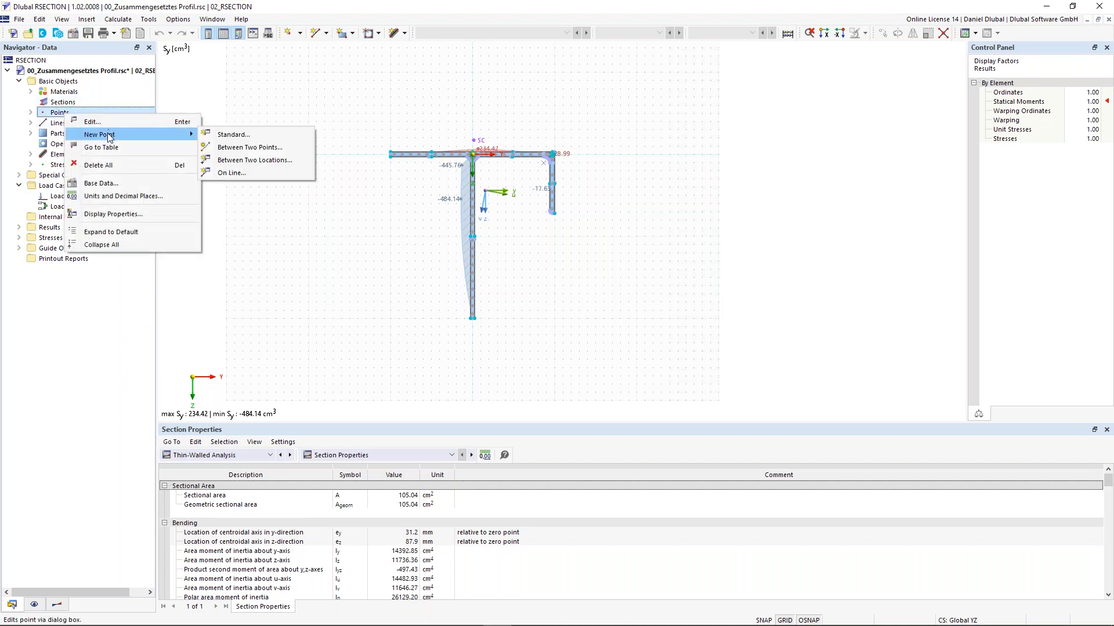
left_click(56, 116)
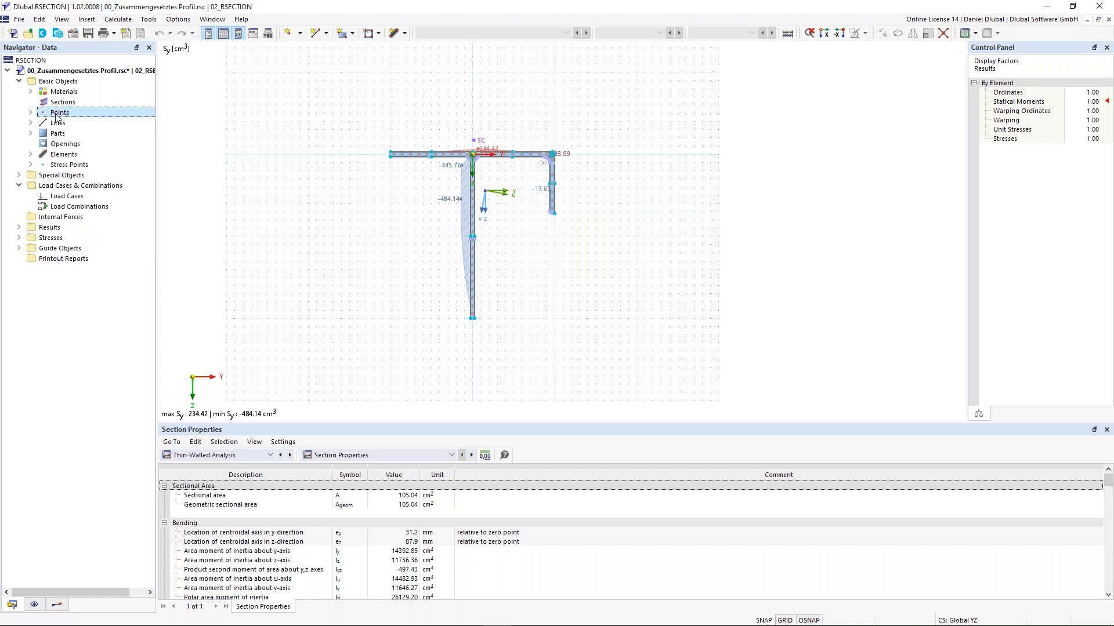
right_click(56, 116)
left_click(46, 116)
Step: Expand and collapse the list of points 1–25, then expand Materials to show S235
left_click(31, 113)
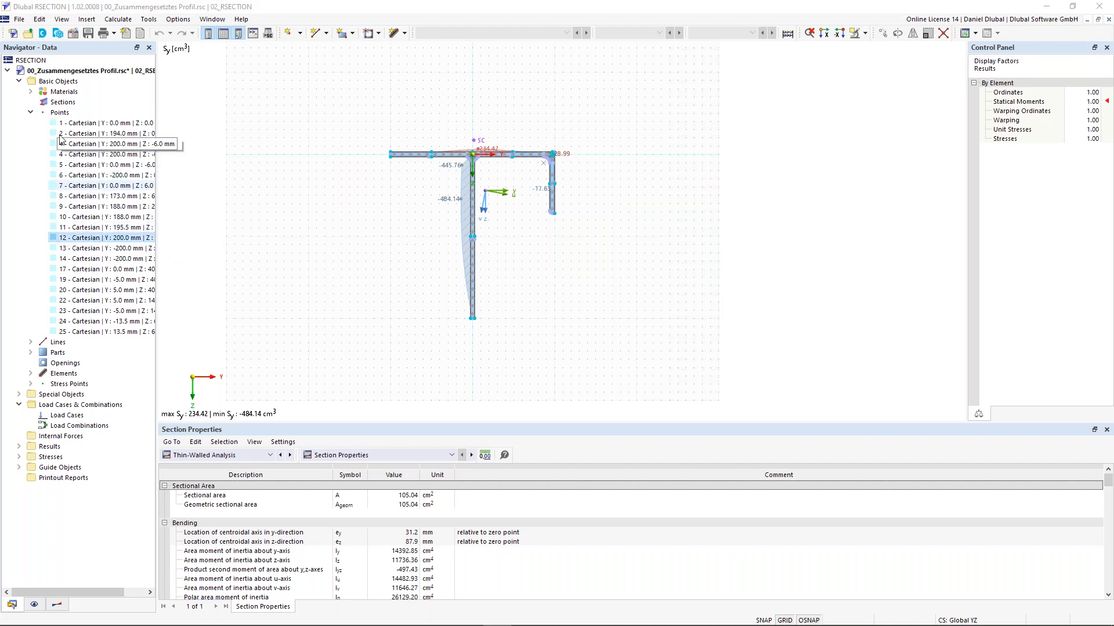
left_click(31, 113)
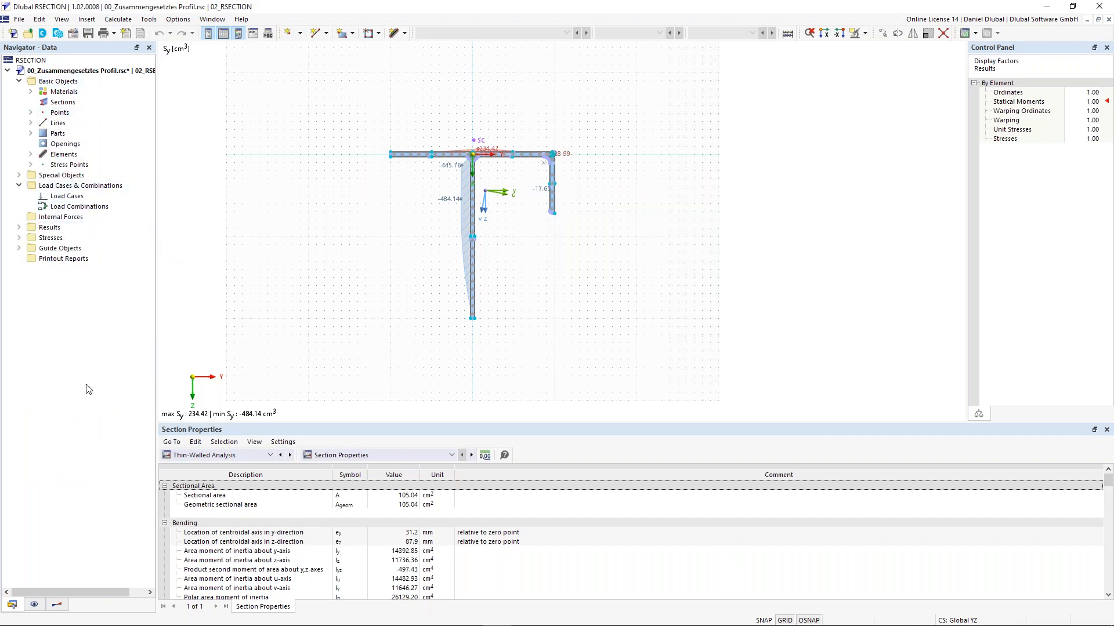
left_click(32, 93)
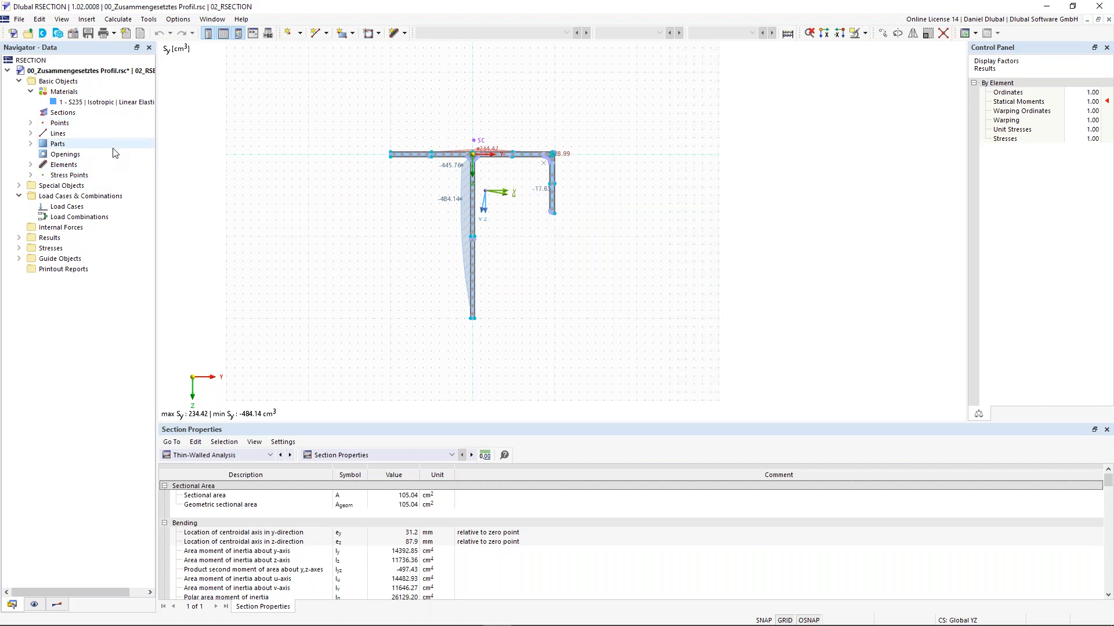
Step: Switch to the Display navigator and reposition and enlarge the section drawing
left_click(38, 603)
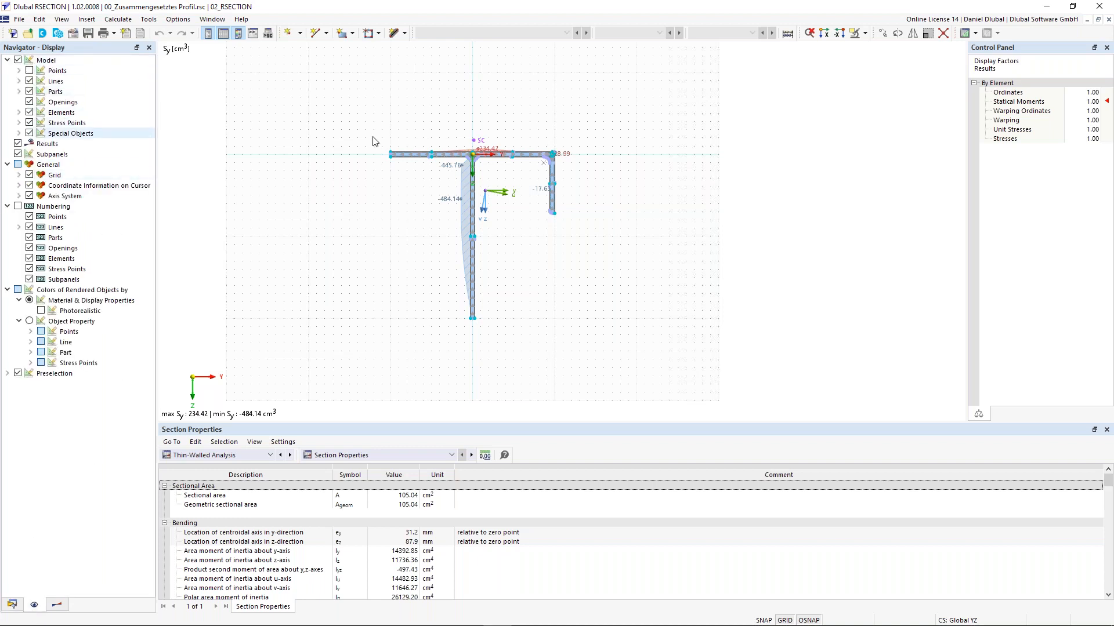
scroll(457, 207, "up", 1)
mouse_move(397, 193)
middle_mouse_down()
mouse_move(416, 175)
mouse_move(404, 153)
mouse_move(411, 143)
middle_mouse_up()
scroll(415, 173, "up", 2)
scroll(415, 174, "down", 1)
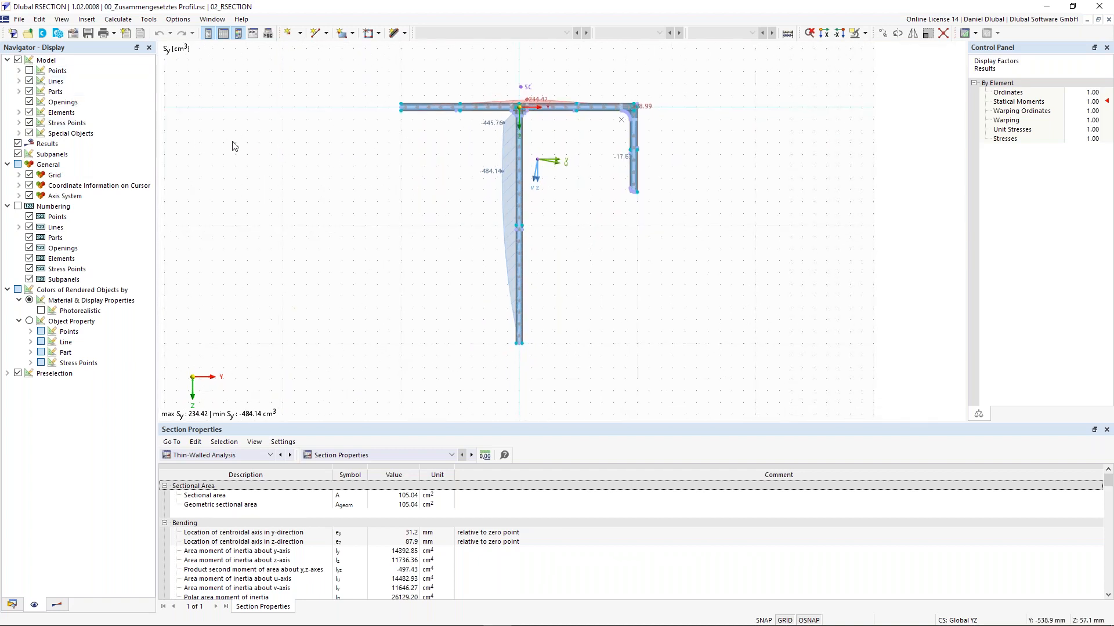
middle_click_drag(318, 186, 292, 184)
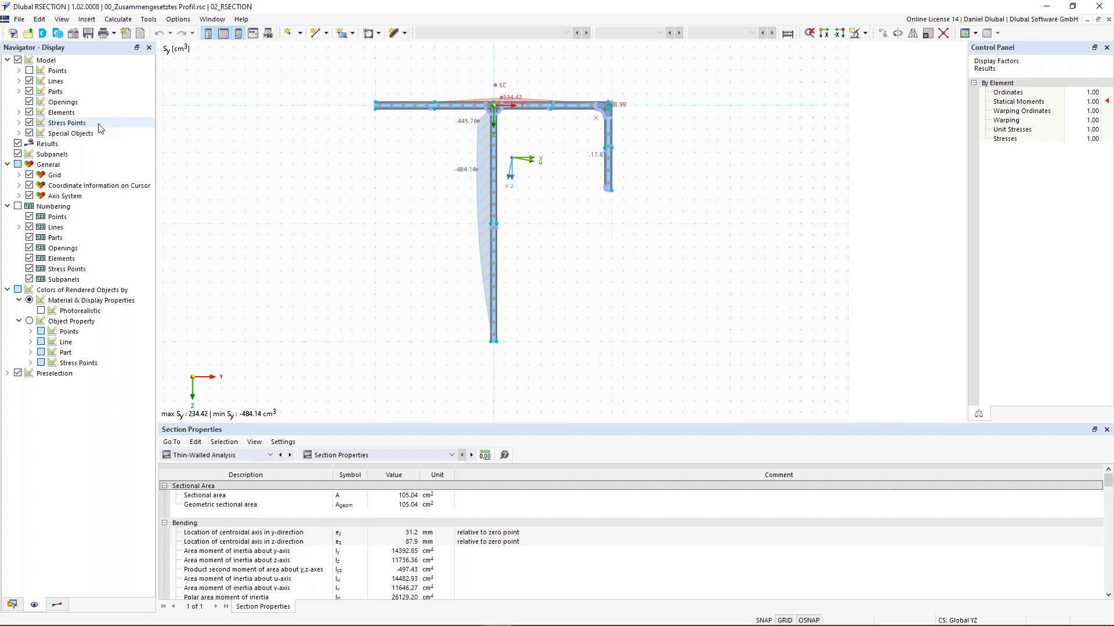
scroll(325, 183, "up", 2)
middle_click_drag(333, 153, 319, 156)
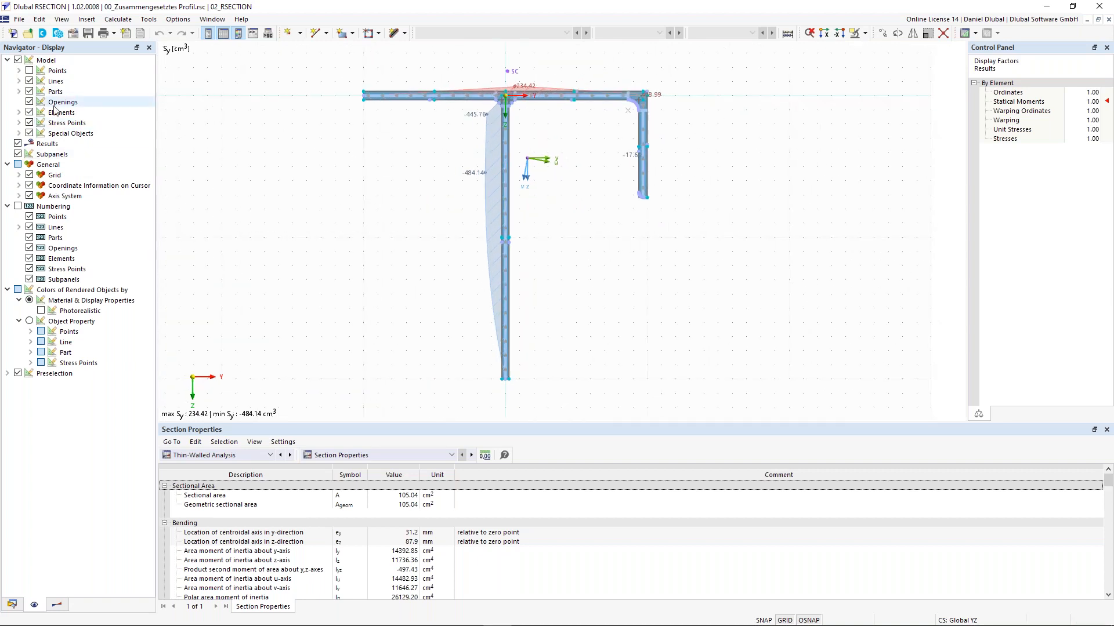
Step: Toggle object numbering on and off, then uncheck Results to hide the Sy diagram
left_click(18, 207)
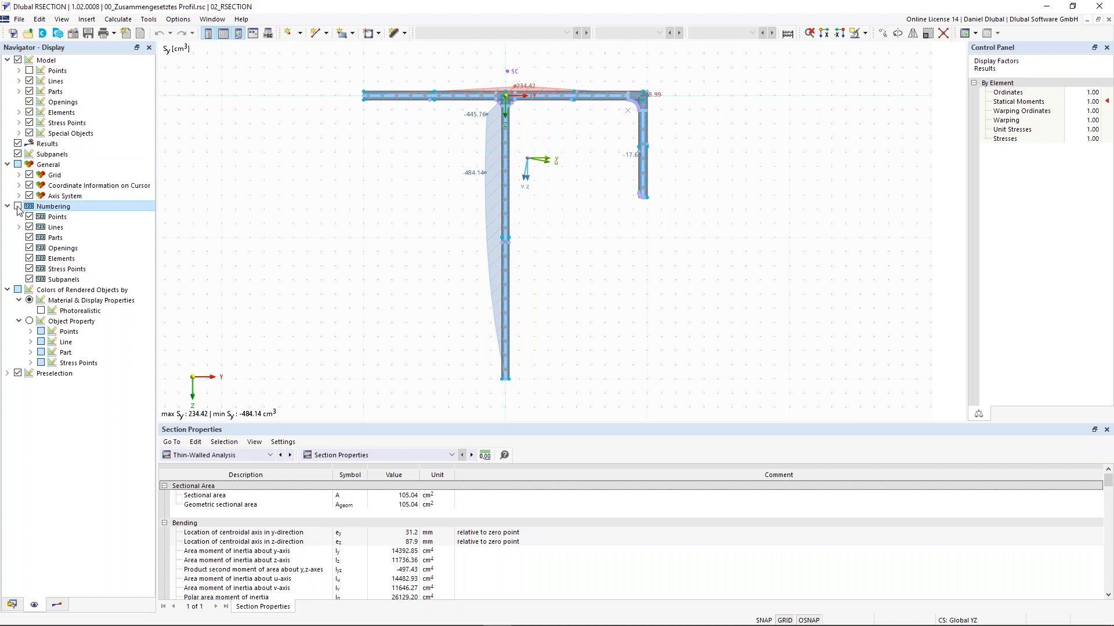
left_click(18, 207)
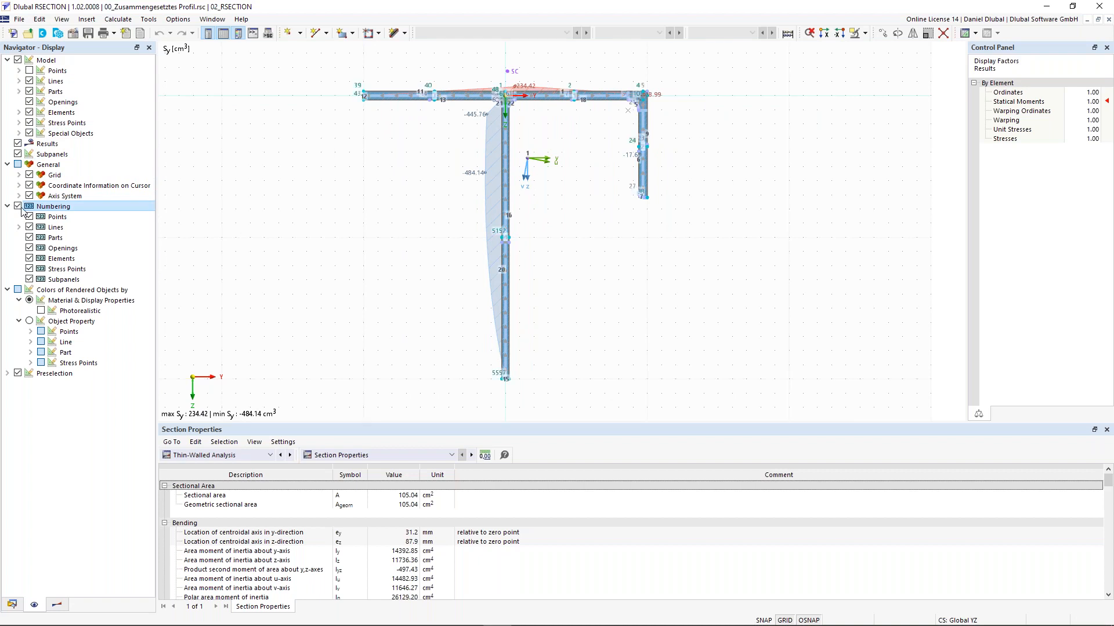
left_click(18, 207)
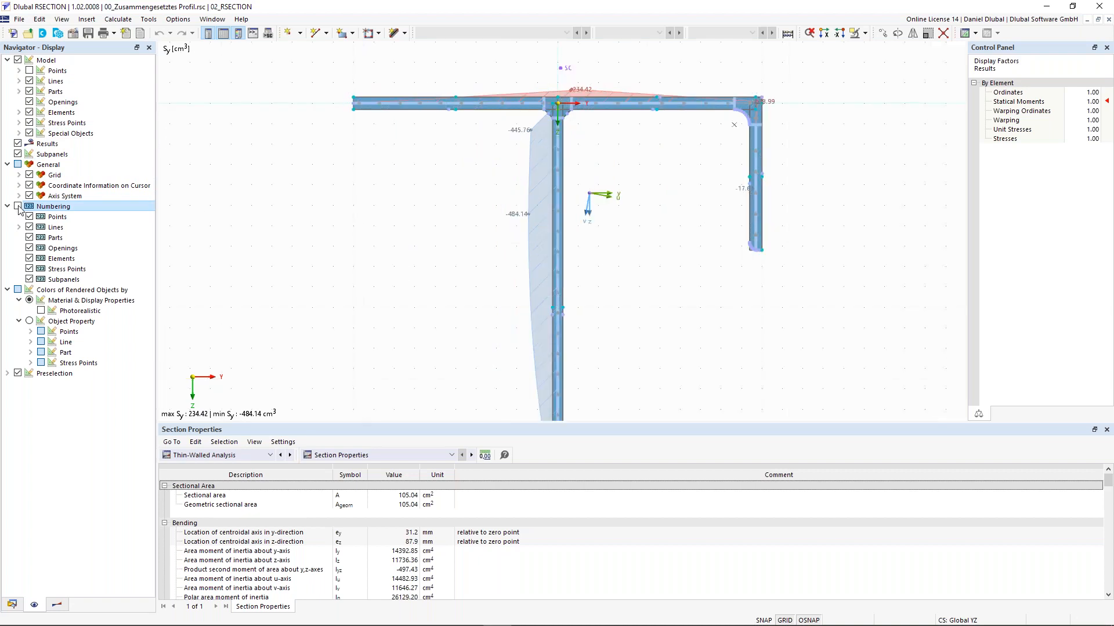
left_click(18, 144)
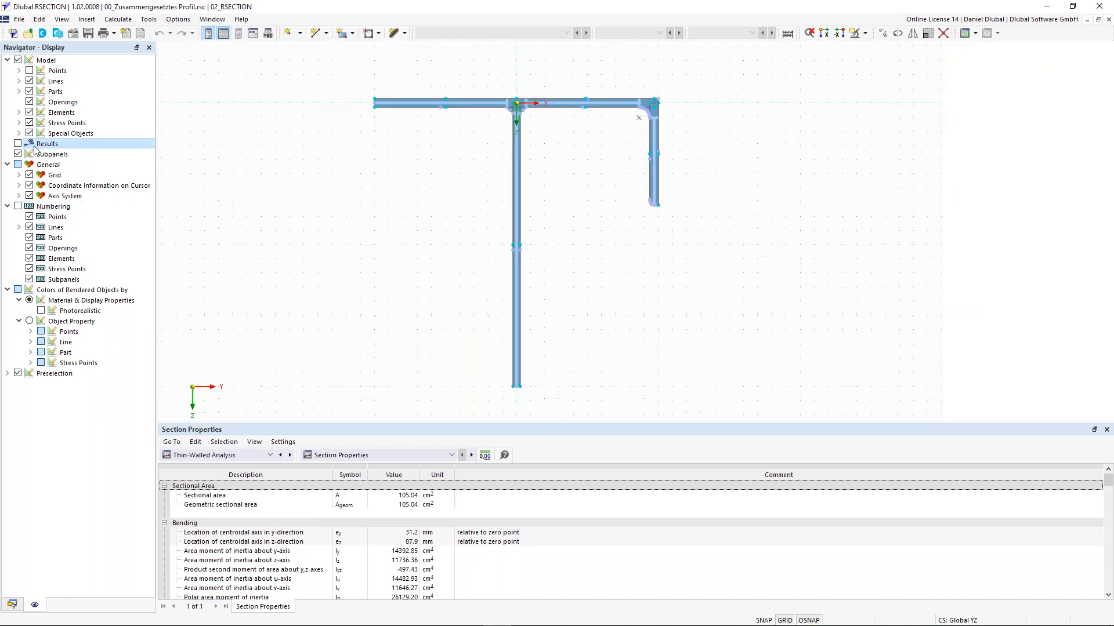
Step: Re-enable Results and choose Thin-Walled Analysis, showing y ordinates from 162.8 to -231.2 mm
left_click(18, 144)
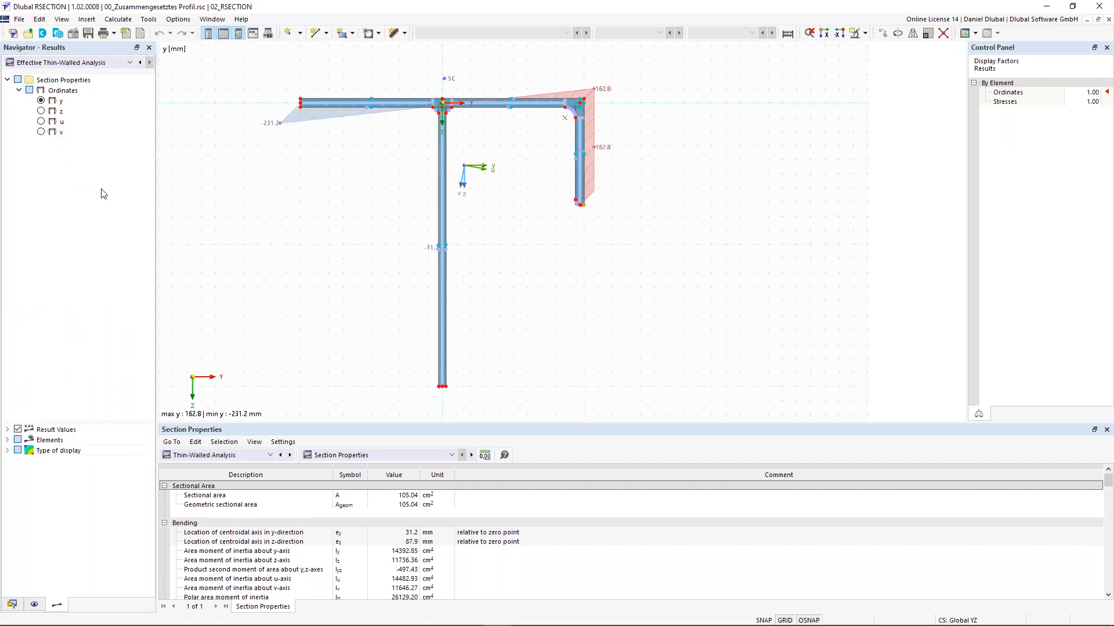
left_click(97, 68)
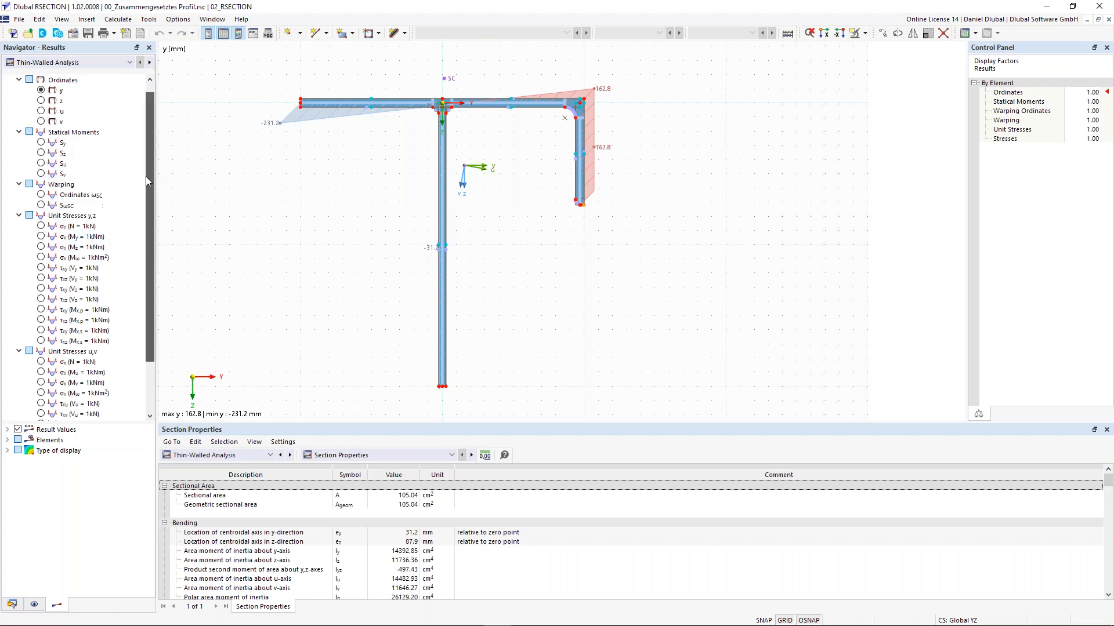
scroll(345, 218, "down", 2)
middle_click_drag(349, 221, 367, 233)
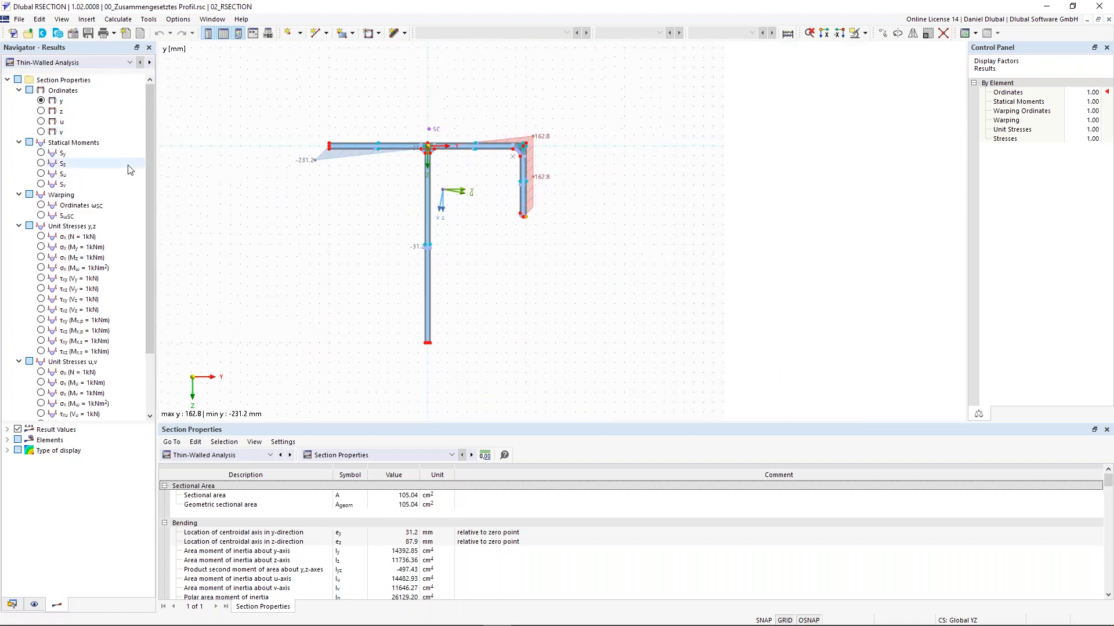
Step: Display Sy as isobands, then as isolines, then set the display type back to Off
left_click(42, 153)
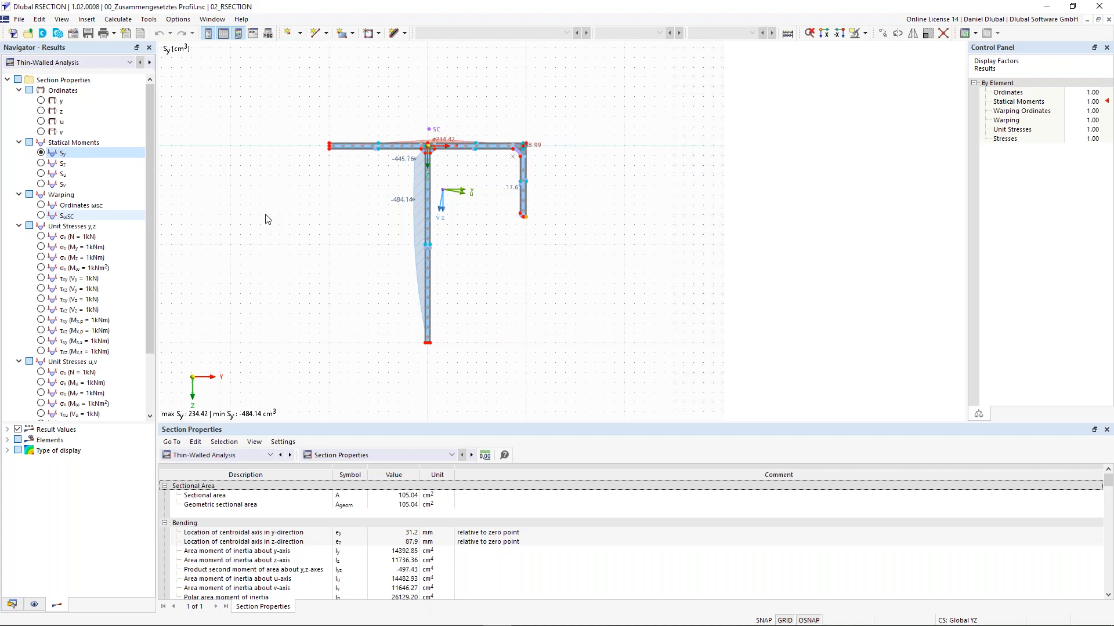
middle_click_drag(267, 219, 287, 216)
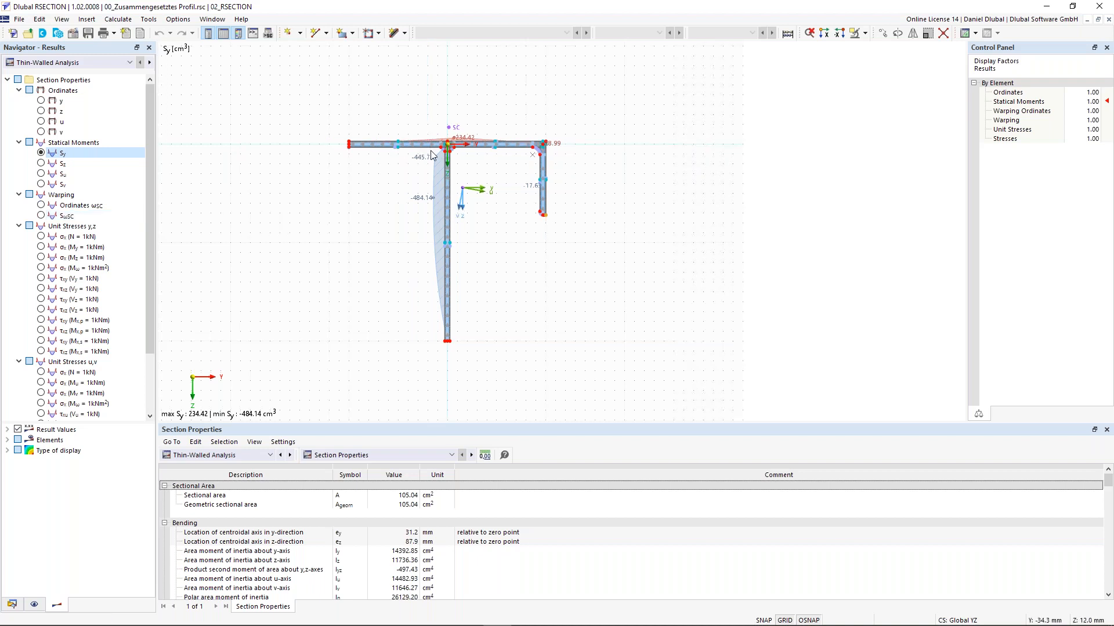
left_click(8, 451)
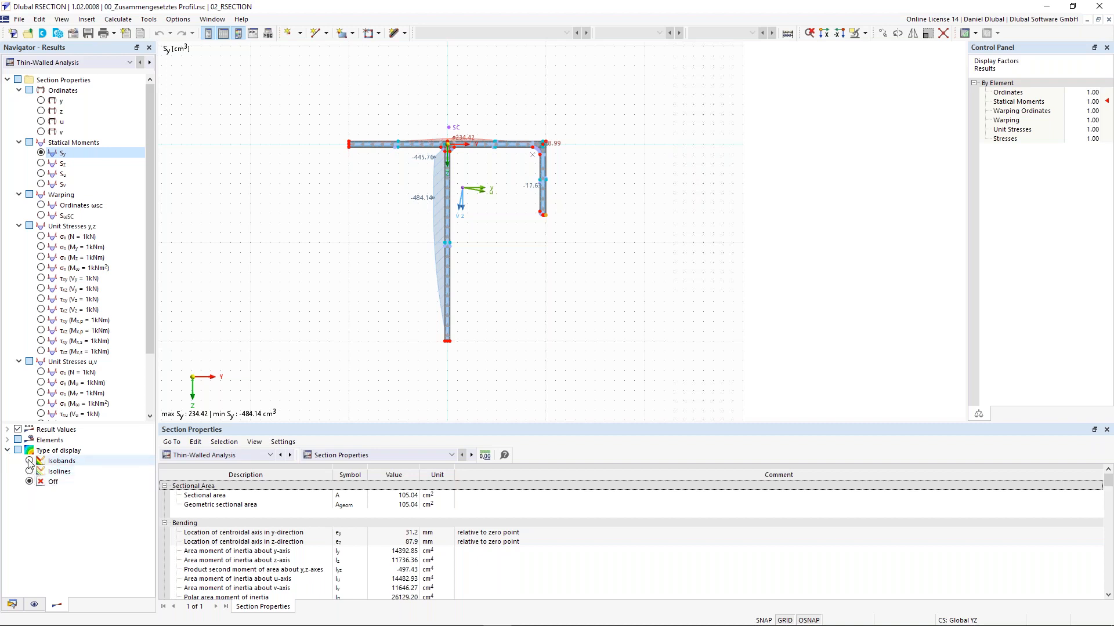
left_click(30, 462)
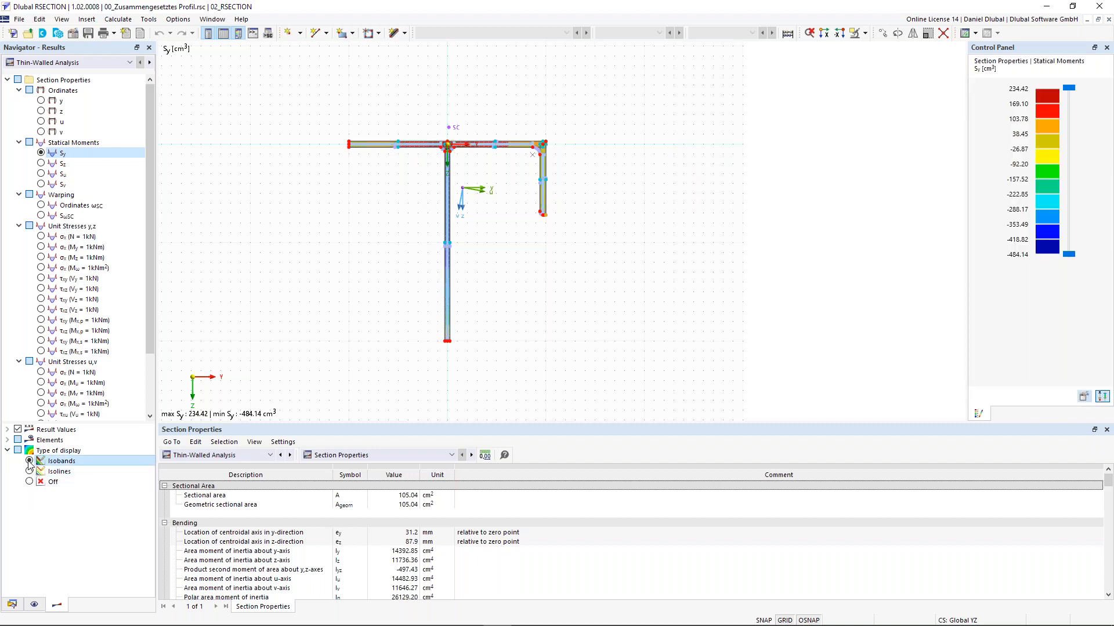
left_click(29, 471)
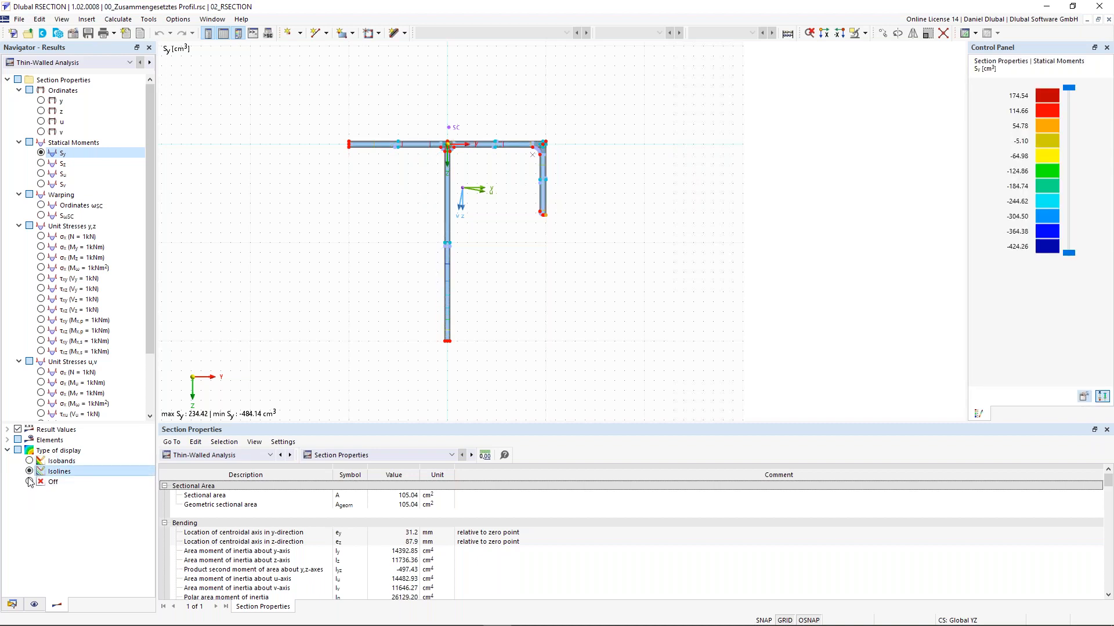
left_click(31, 482)
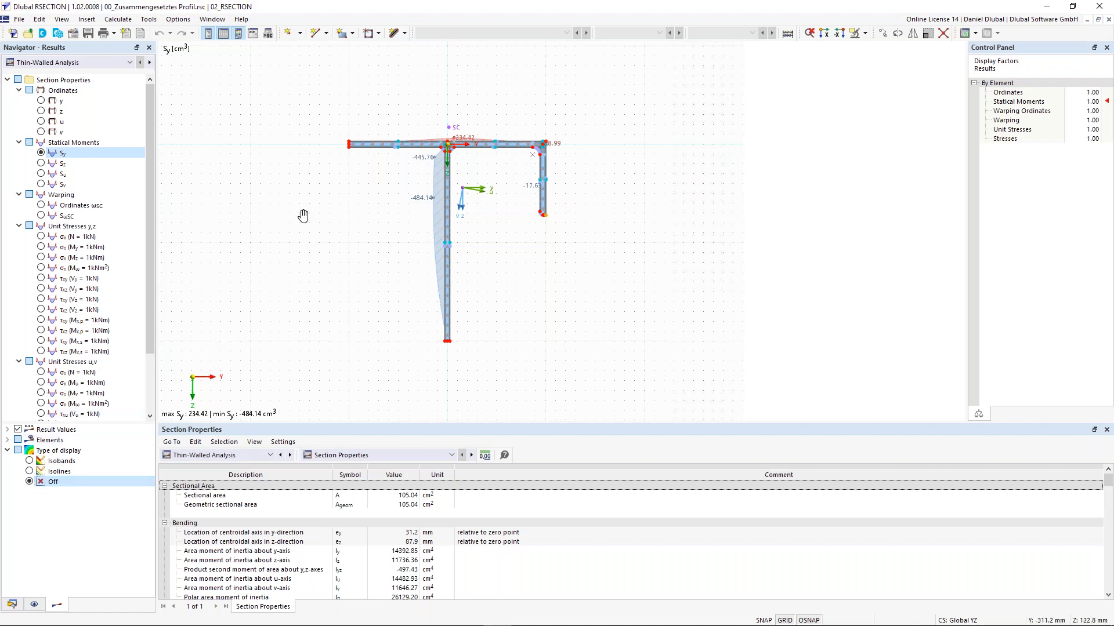
scroll(301, 216, "up", 1)
scroll(399, 234, "down", 3)
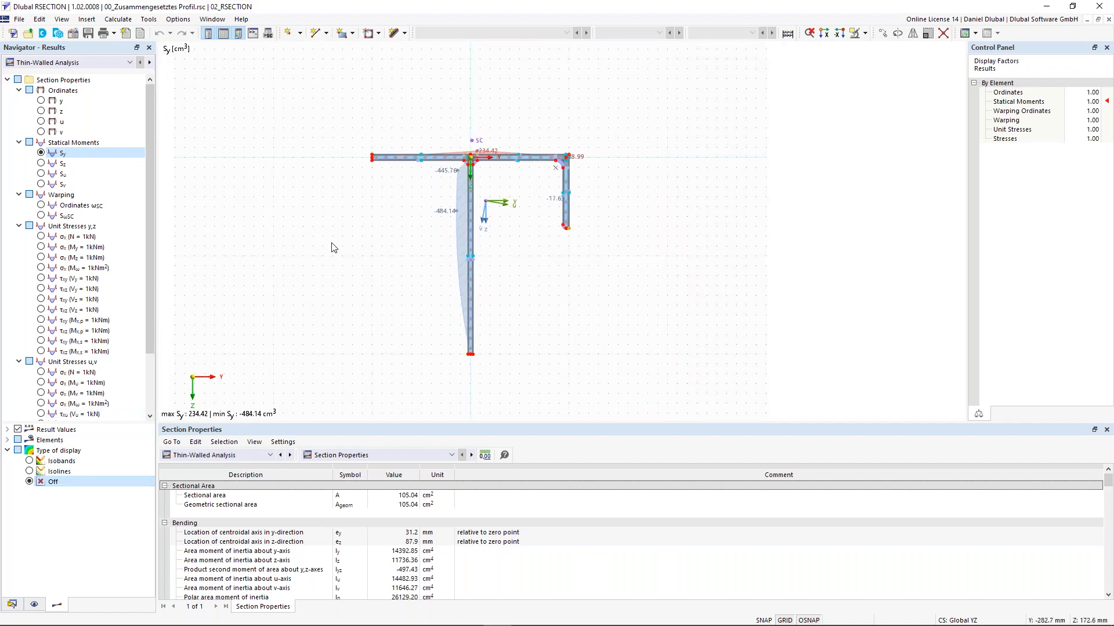
Step: Enable Tilting of Result Diagrams into Walls, try Without Diagram, then reselect Two-Colored
left_click(6, 440)
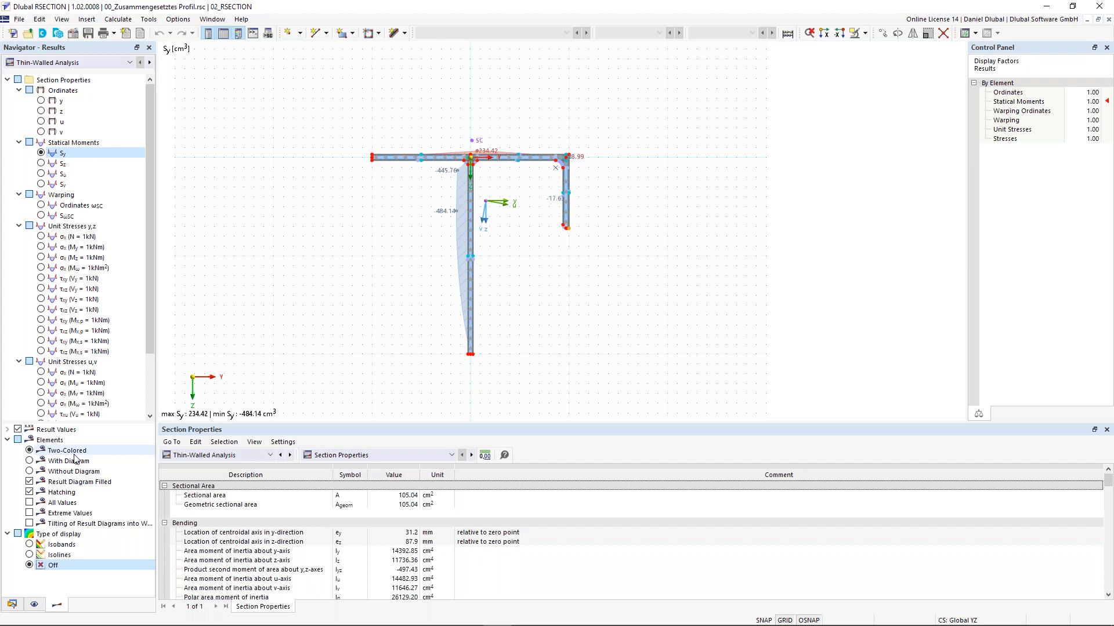
left_click(30, 524)
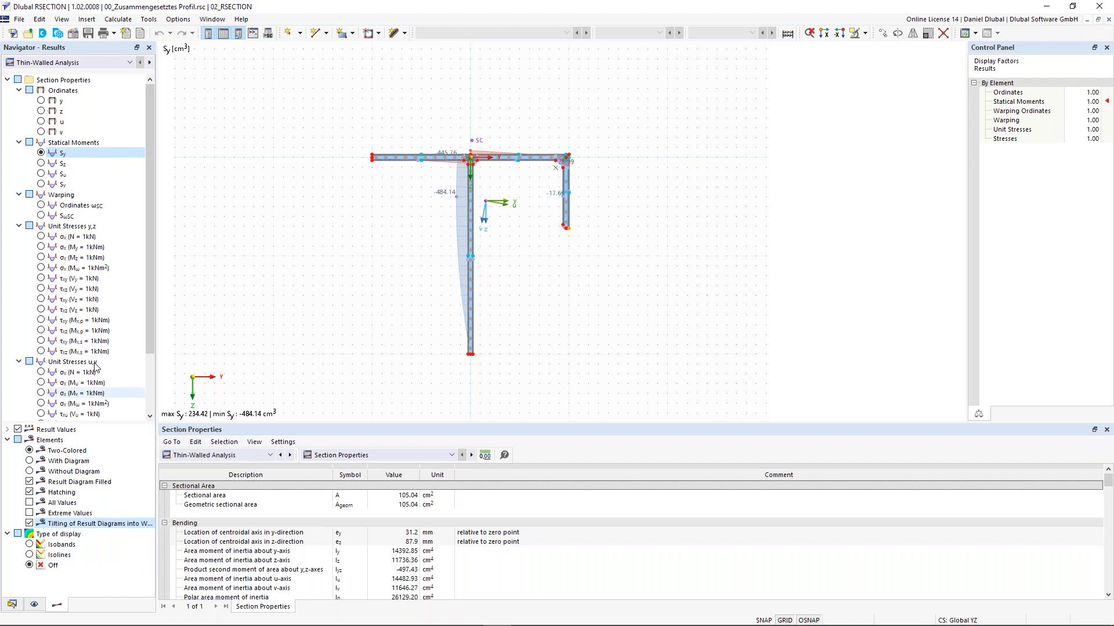
left_click(30, 472)
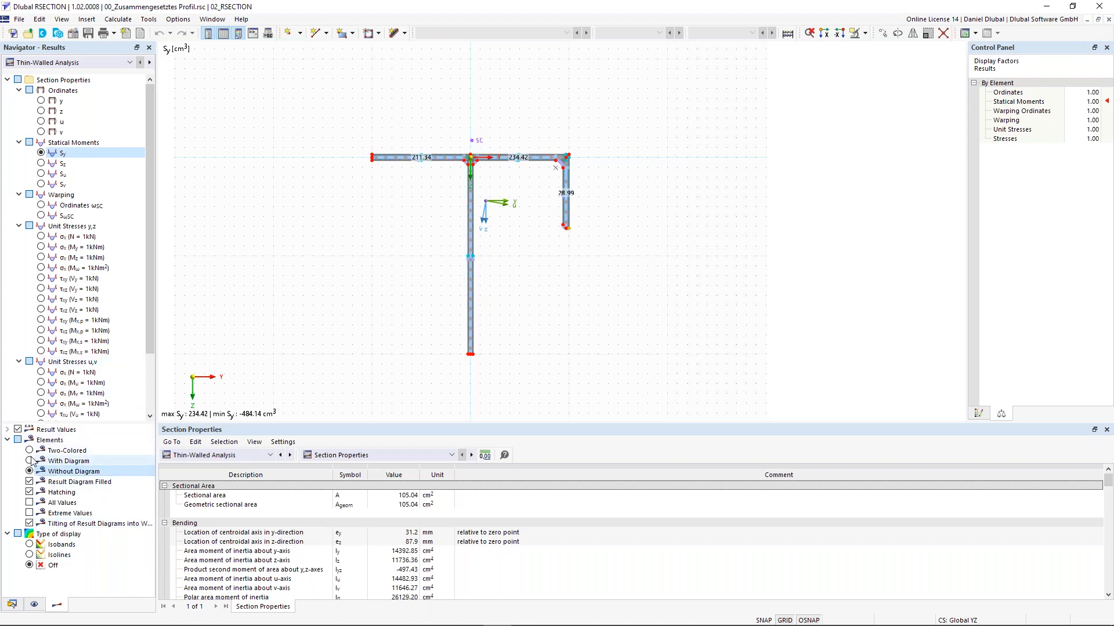
left_click(29, 451)
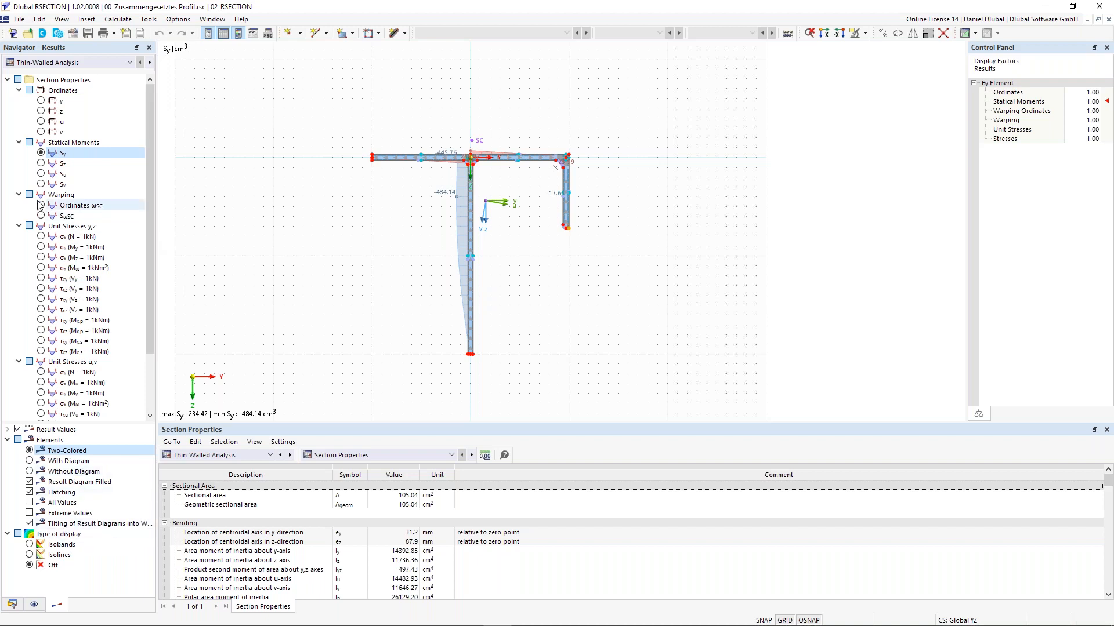
Step: Select σx (N = 1kN) under Unit Stresses y,z for a uniform 0.095 N/mm² diagram
left_click(40, 237)
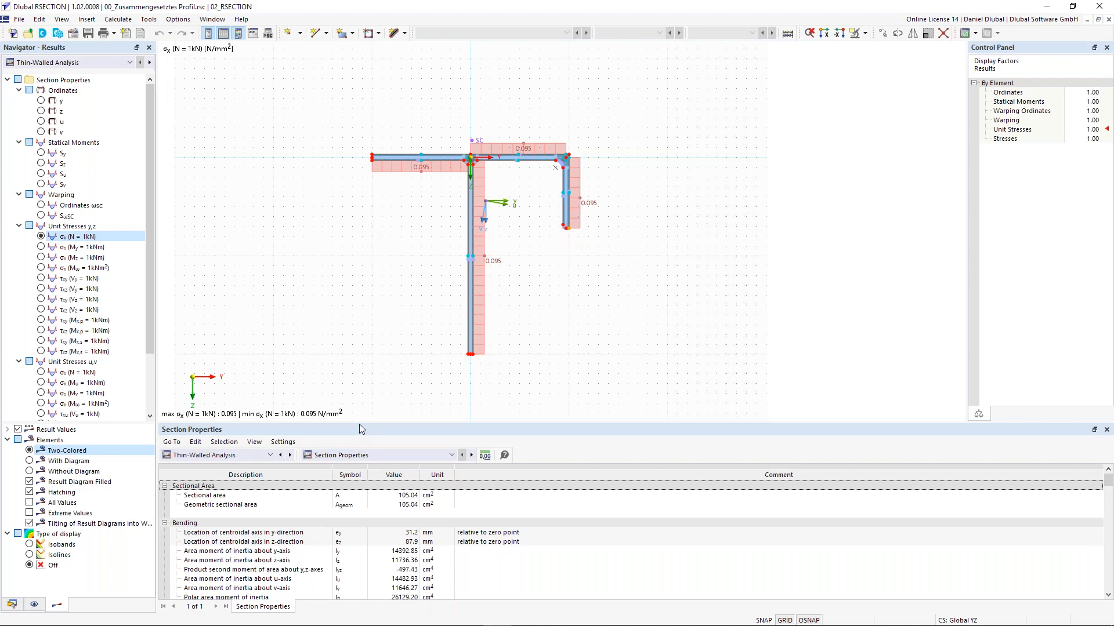
left_click(262, 456)
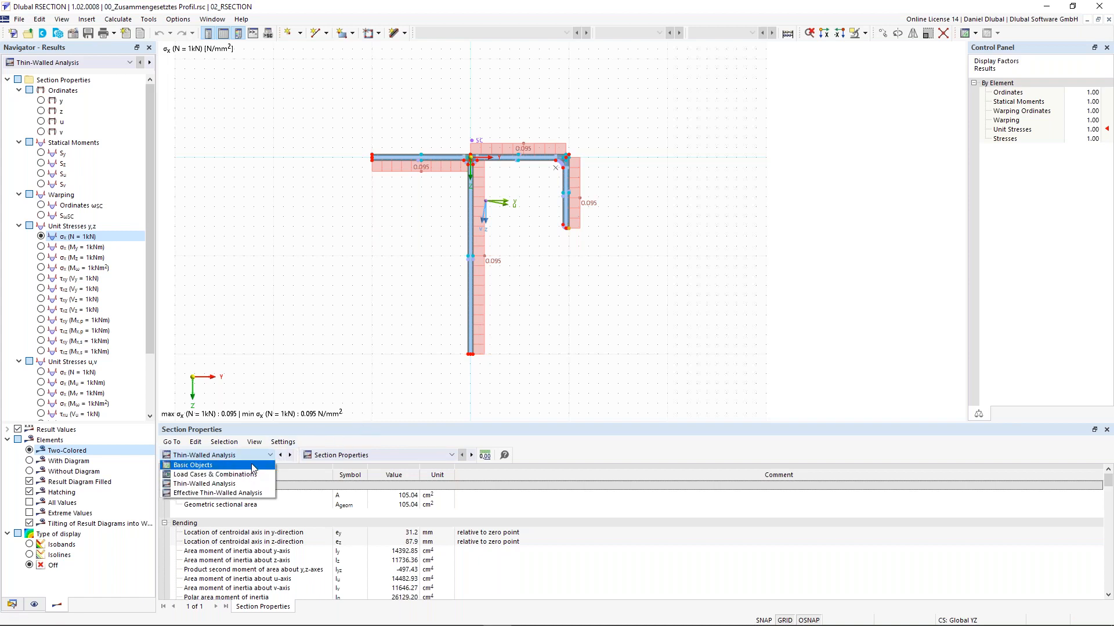
Step: Browse the Basic Objects and Load Cases & Combinations tables, then return to Thin-Walled Analysis properties
left_click(254, 465)
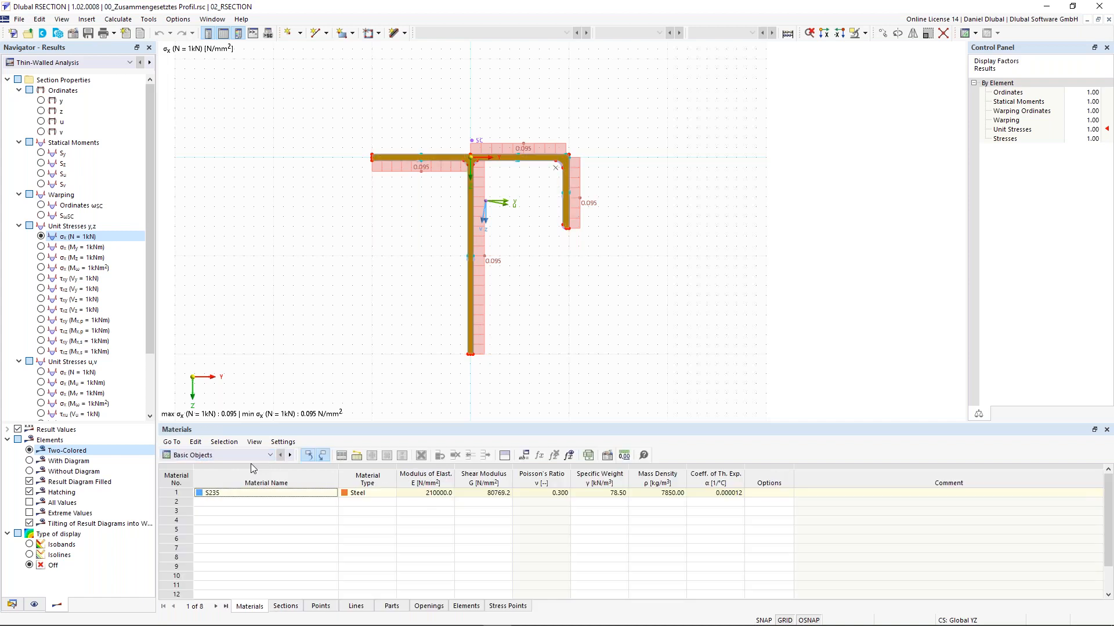
left_click(12, 605)
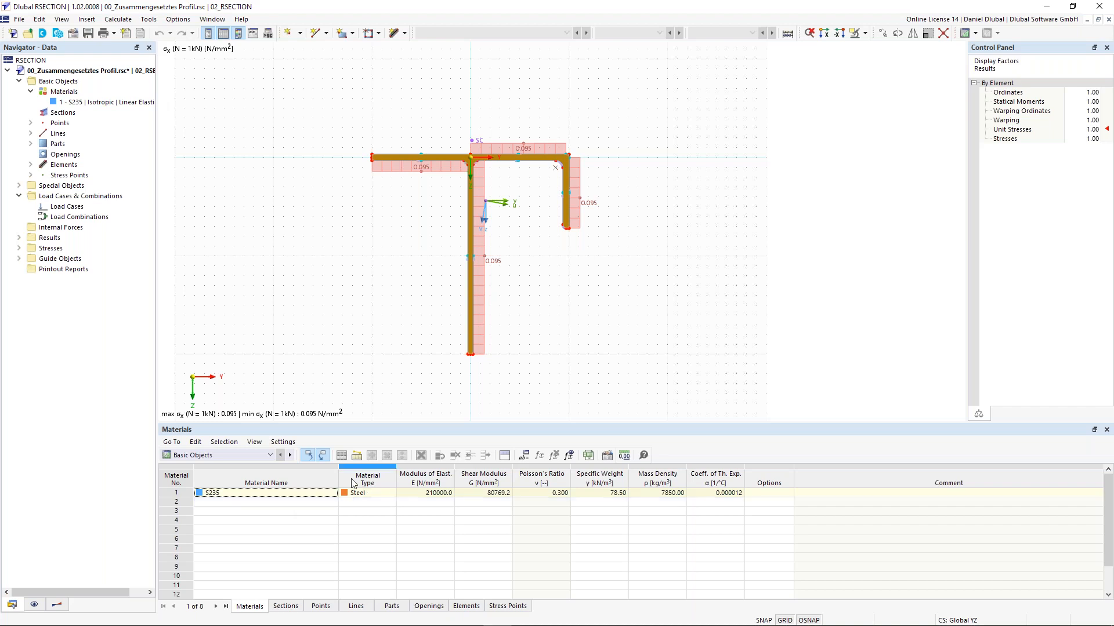
left_click(264, 456)
left_click(261, 474)
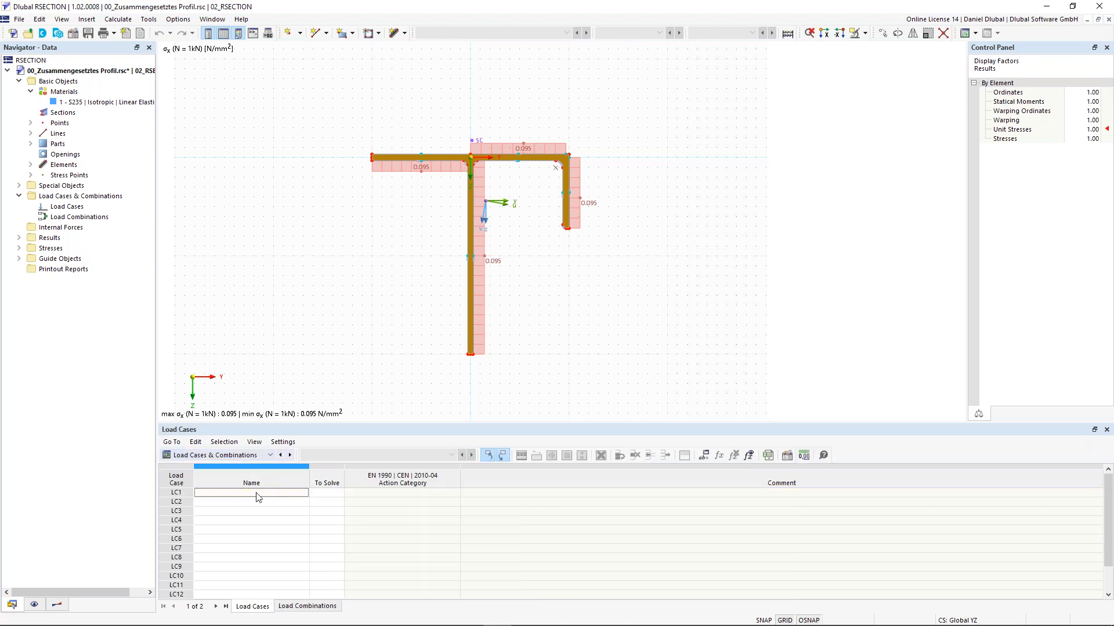
left_click(262, 457)
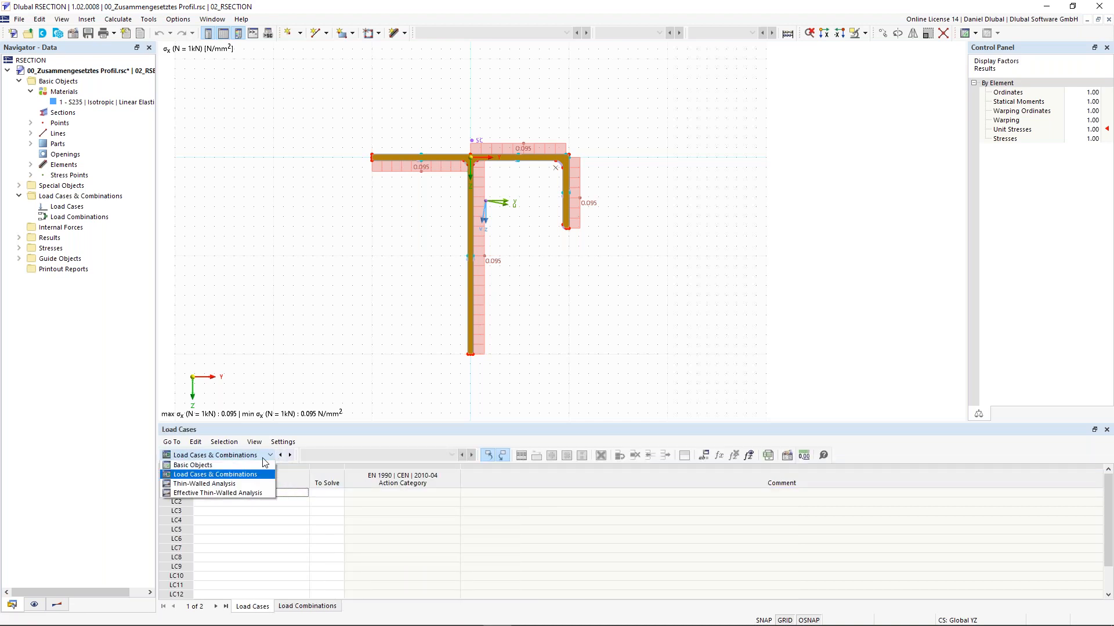
left_click(247, 488)
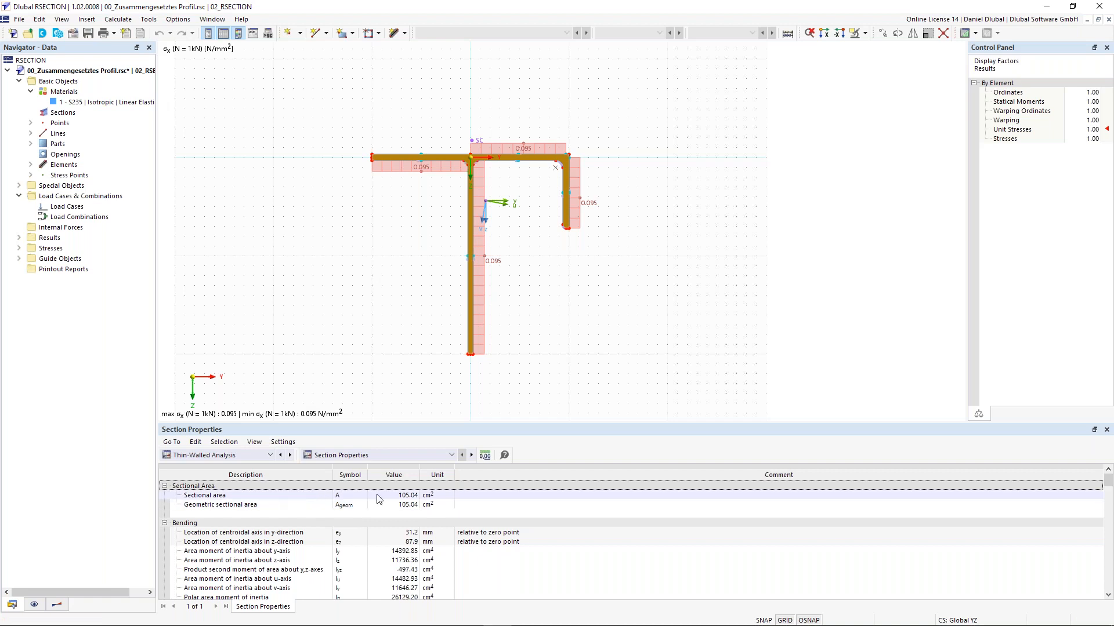
Step: Scroll the section properties from area 105.04 cm² down to Wy,min -1385.84 cm³, recentring the drawing
left_click(396, 497)
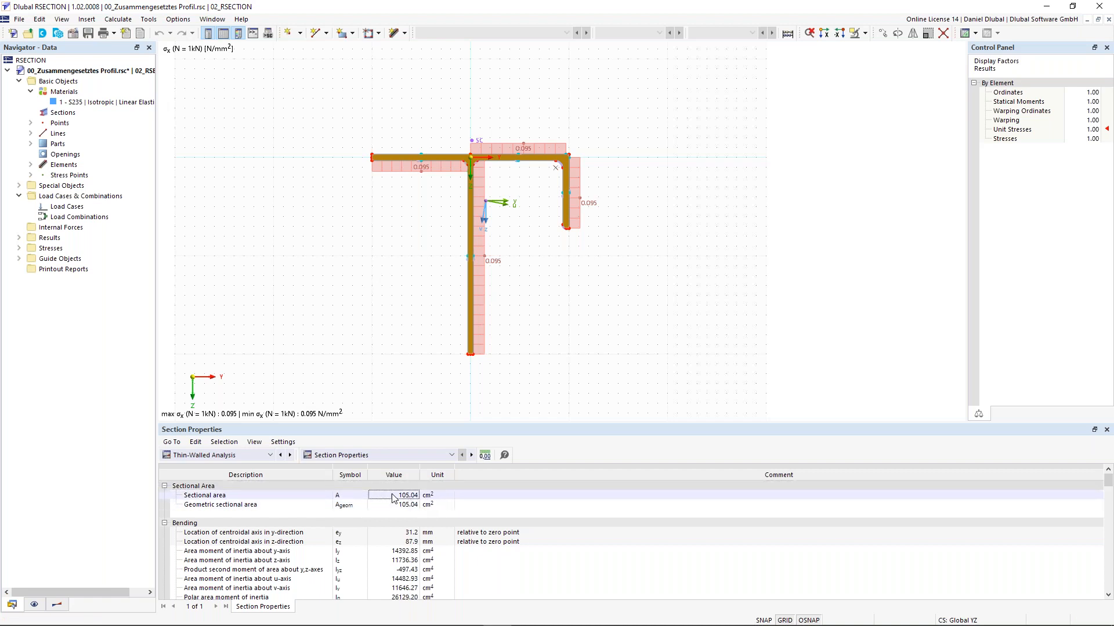
scroll(284, 532, "down", 1)
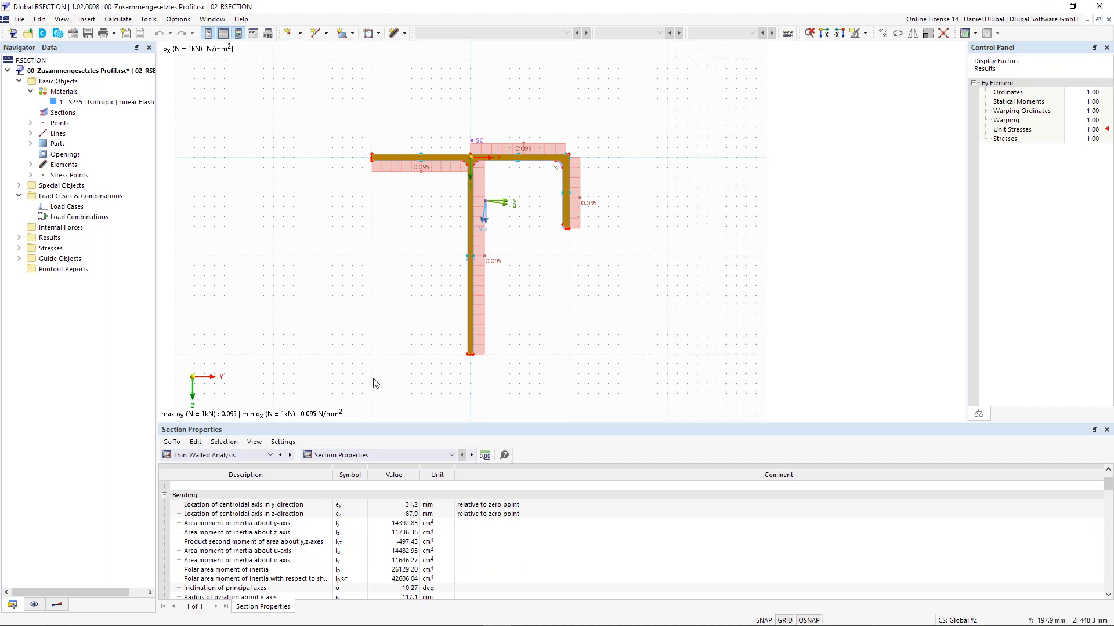
scroll(375, 383, "down", 1)
scroll(374, 511, "down", 8)
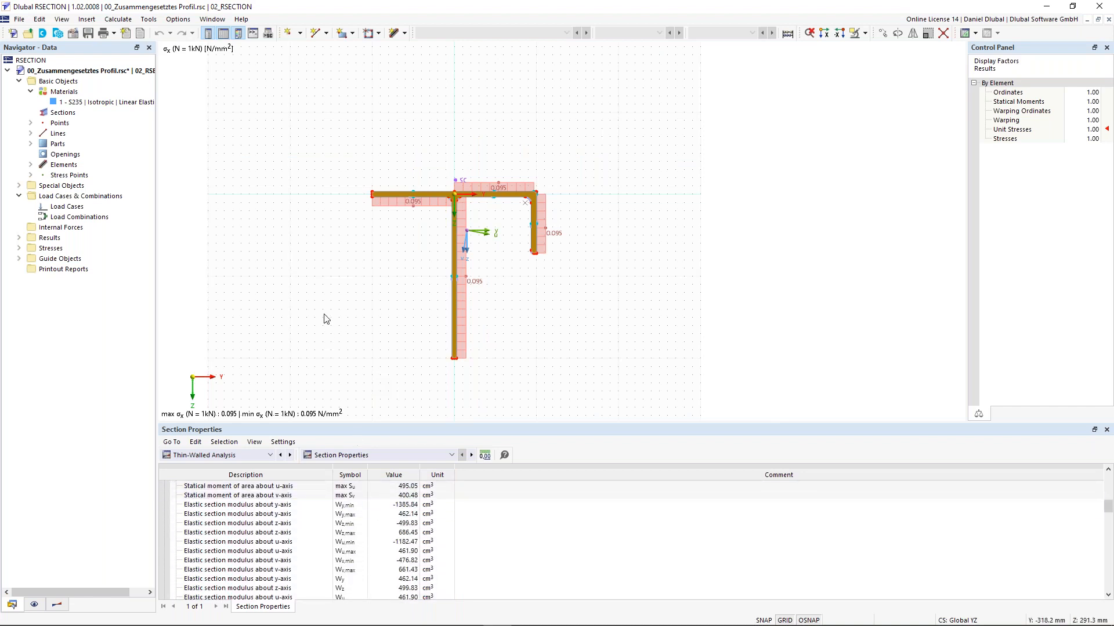
scroll(325, 318, "down", 1)
middle_click_drag(326, 307, 358, 306)
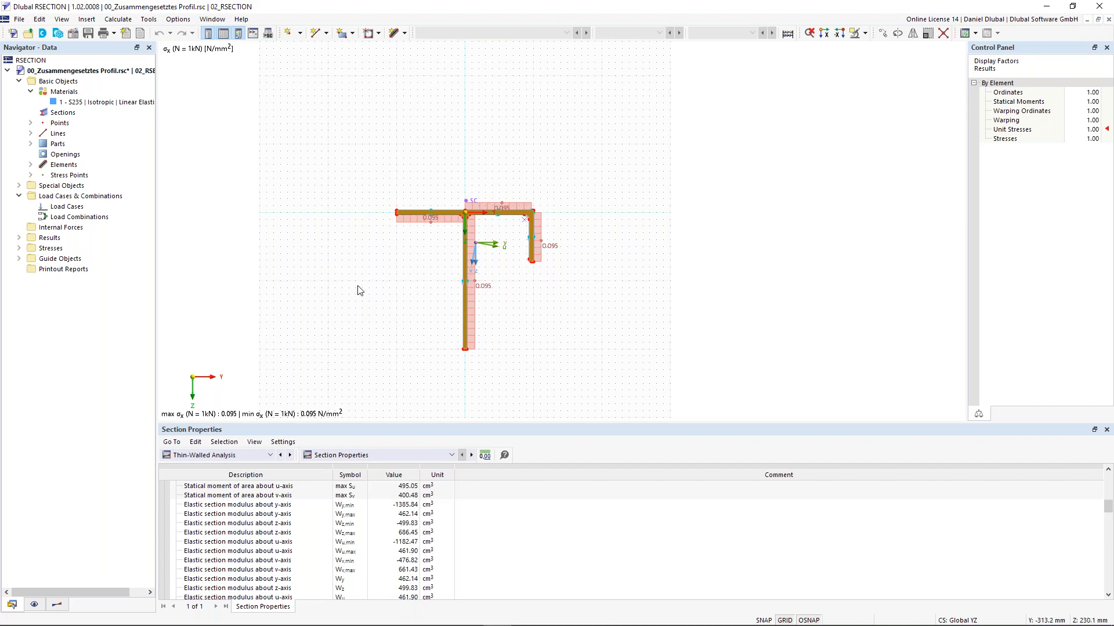
middle_click_drag(360, 279, 391, 269)
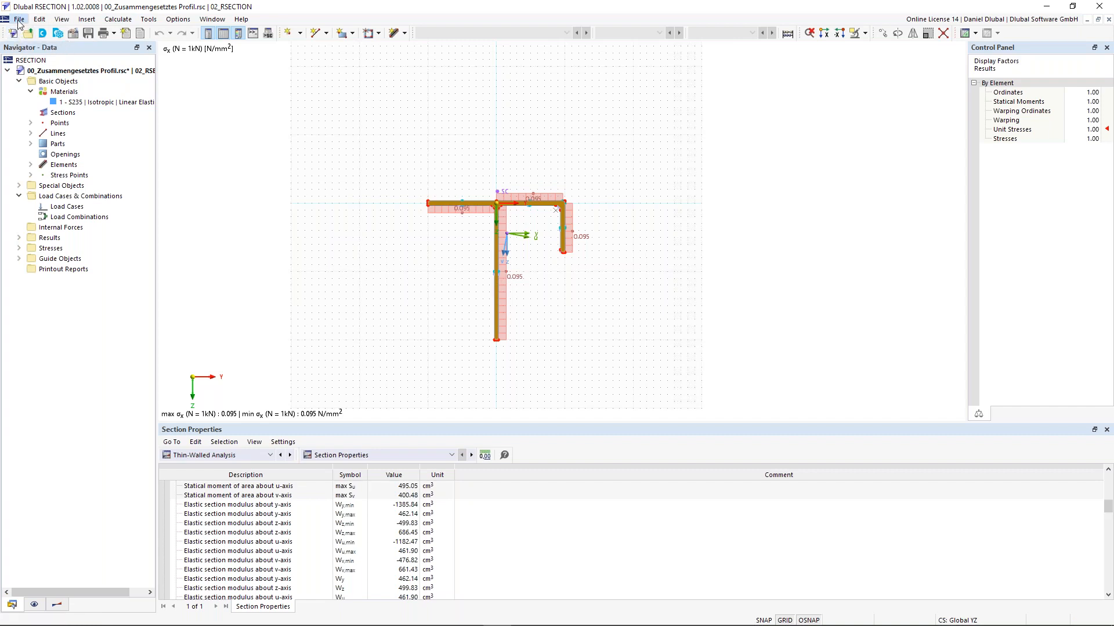
Step: Start a new model named 'Thin-Walled I-Profile', keeping Beispiele as the series
left_click(19, 19)
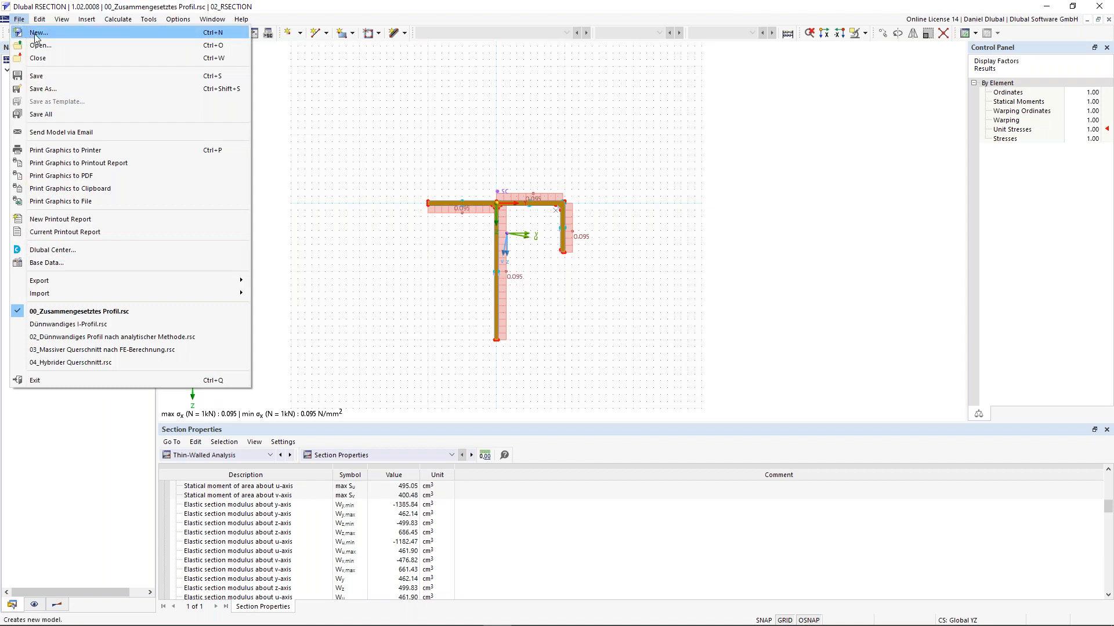
left_click(36, 34)
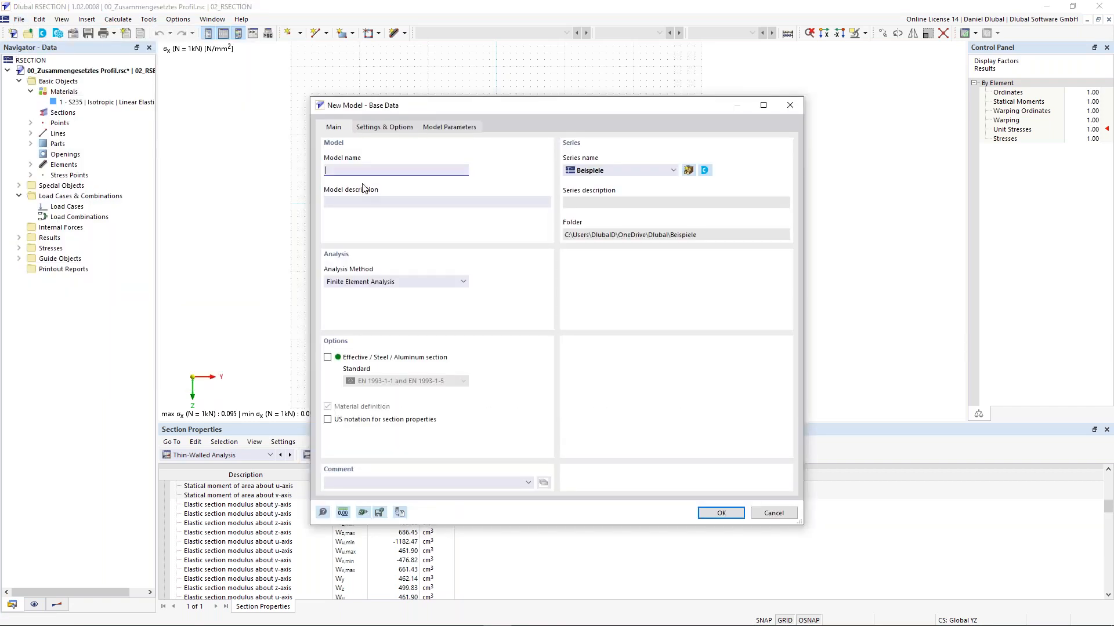
type("Thin-Walled I-Profile")
left_click(625, 171)
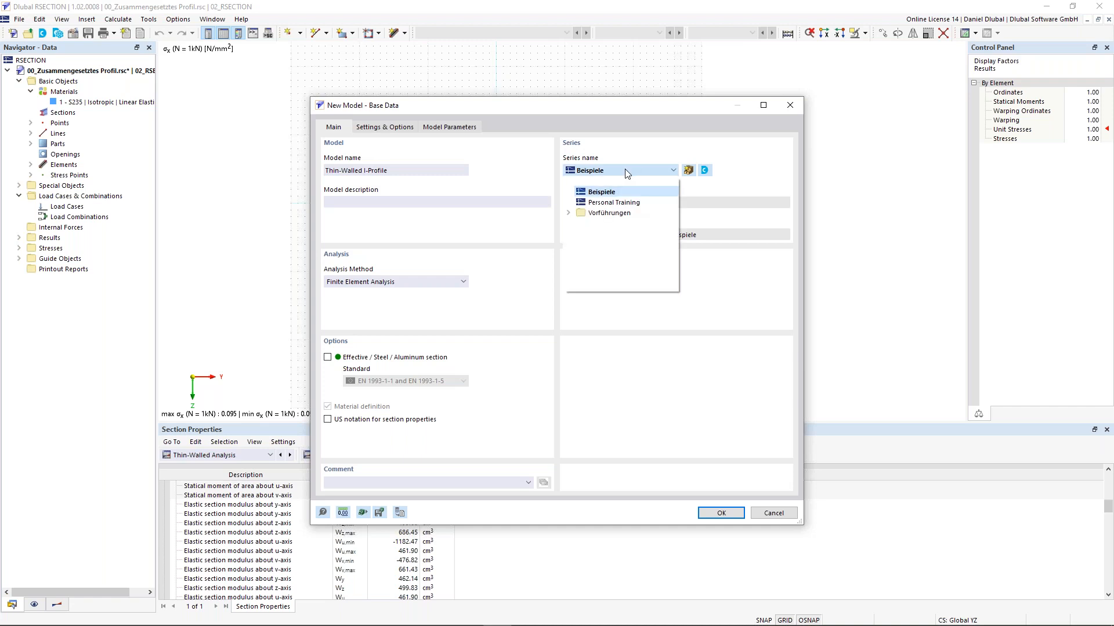
left_click(621, 175)
left_click(605, 175)
left_click(611, 170)
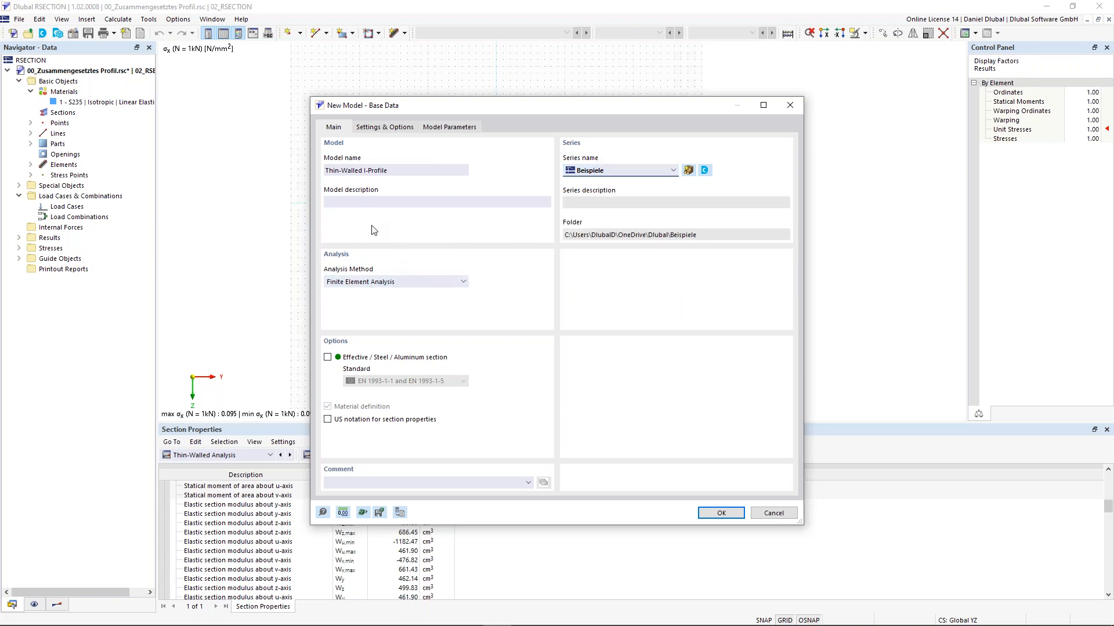
Step: Set the analysis method to Thin-Walled Analysis and create the model
left_click(394, 282)
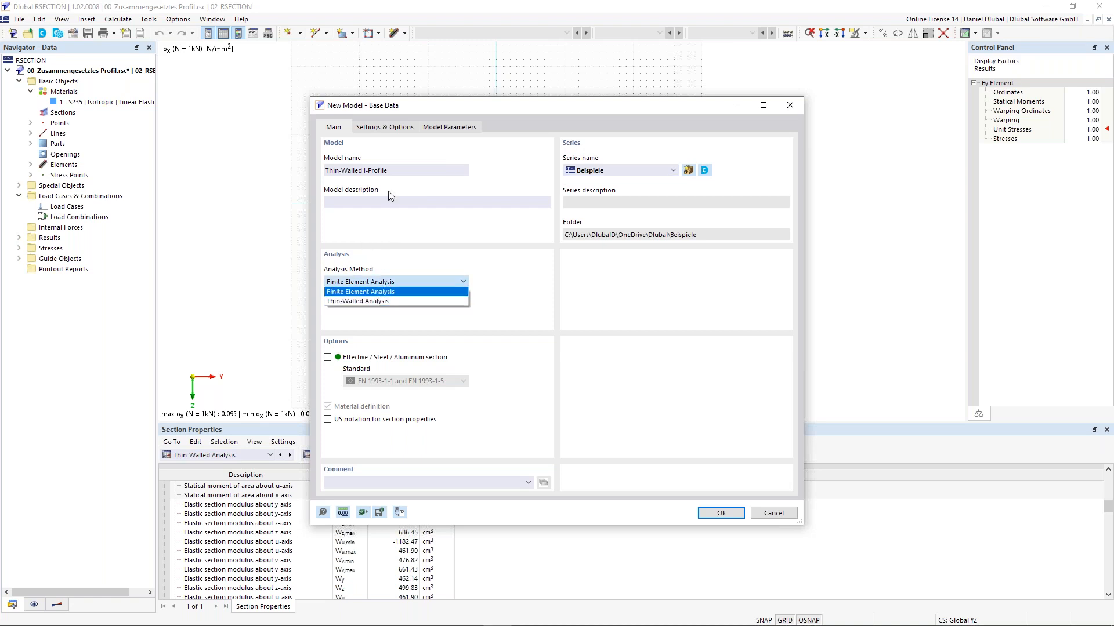
left_click(356, 301)
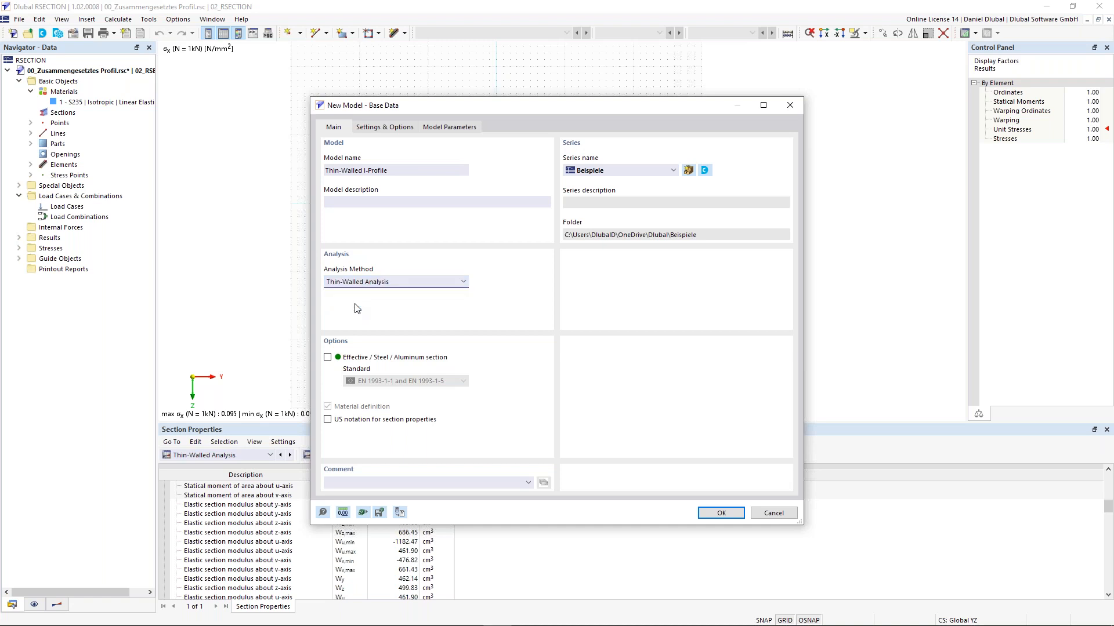
left_click(384, 283)
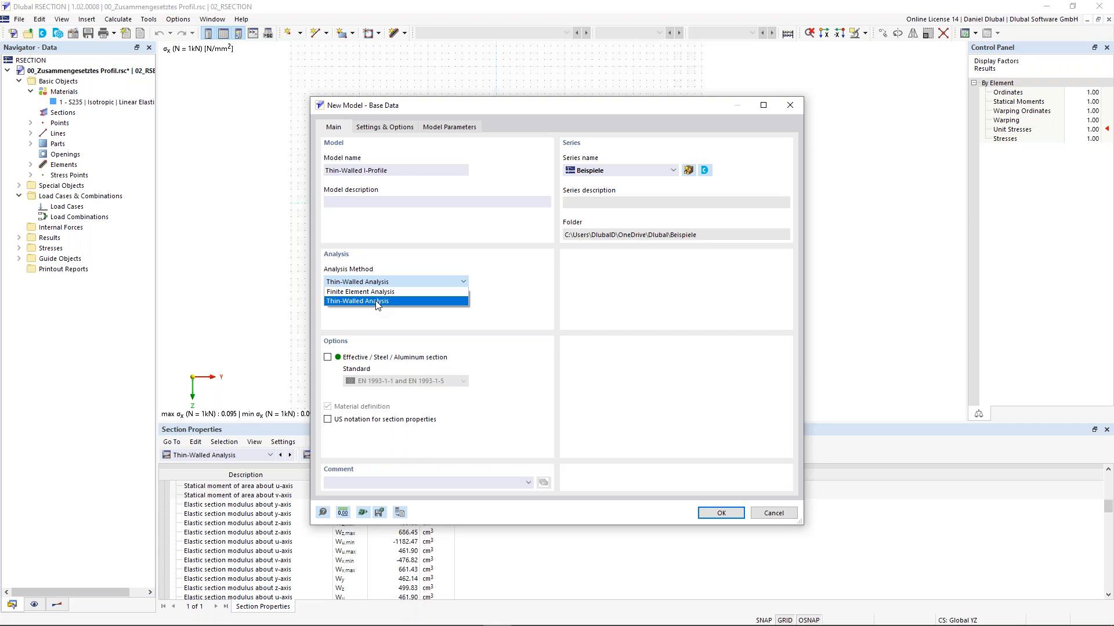
left_click(377, 301)
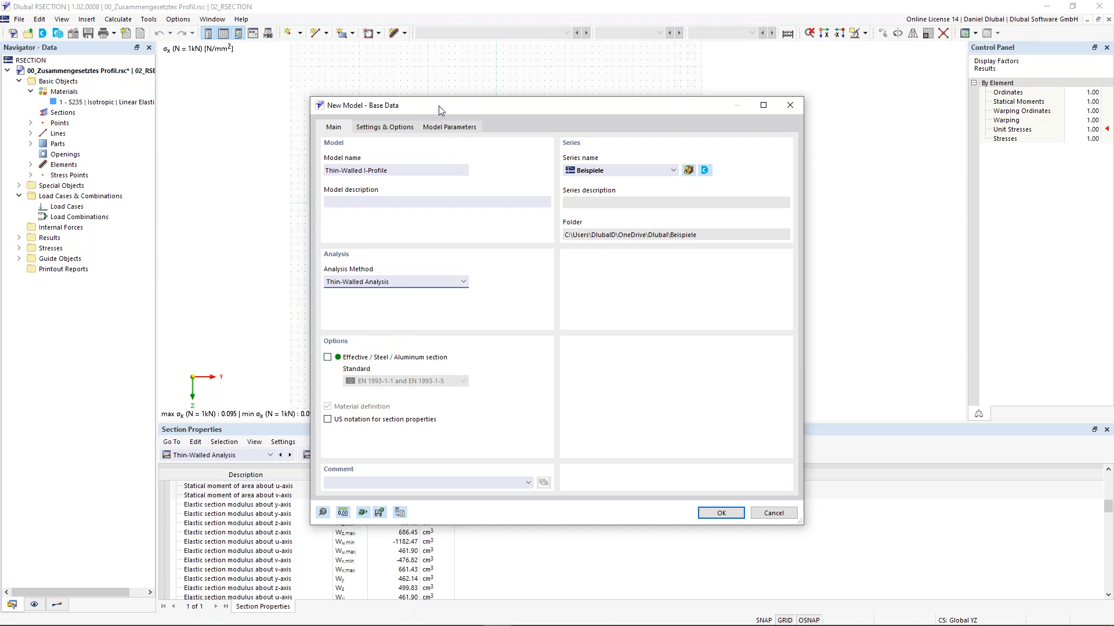
left_click_drag(443, 108, 414, 58)
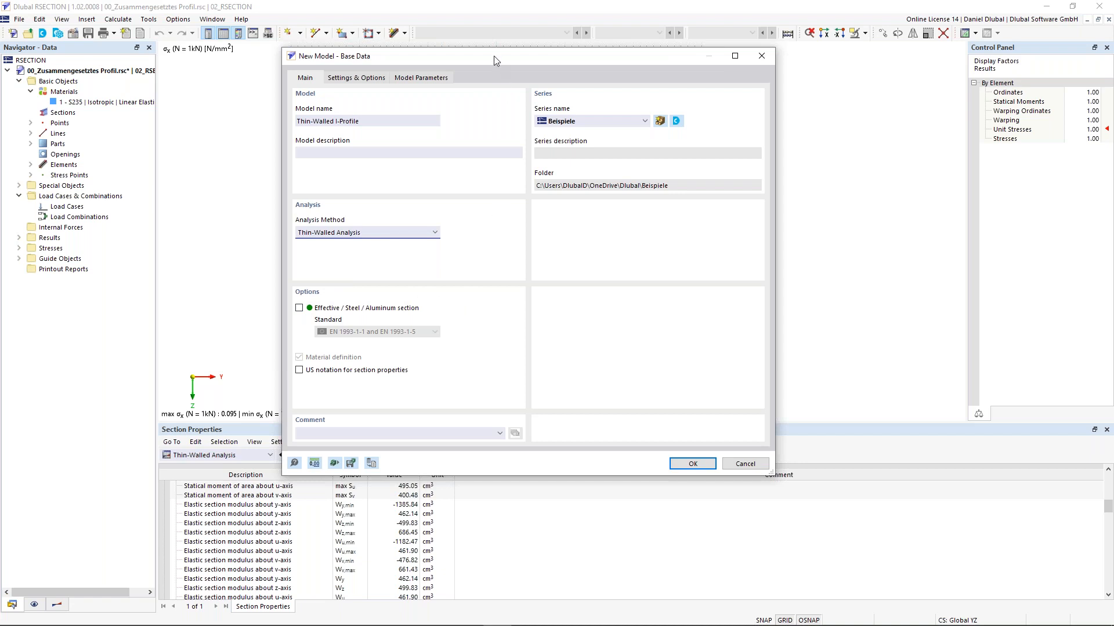
left_click_drag(493, 57, 494, 79)
left_click(692, 479)
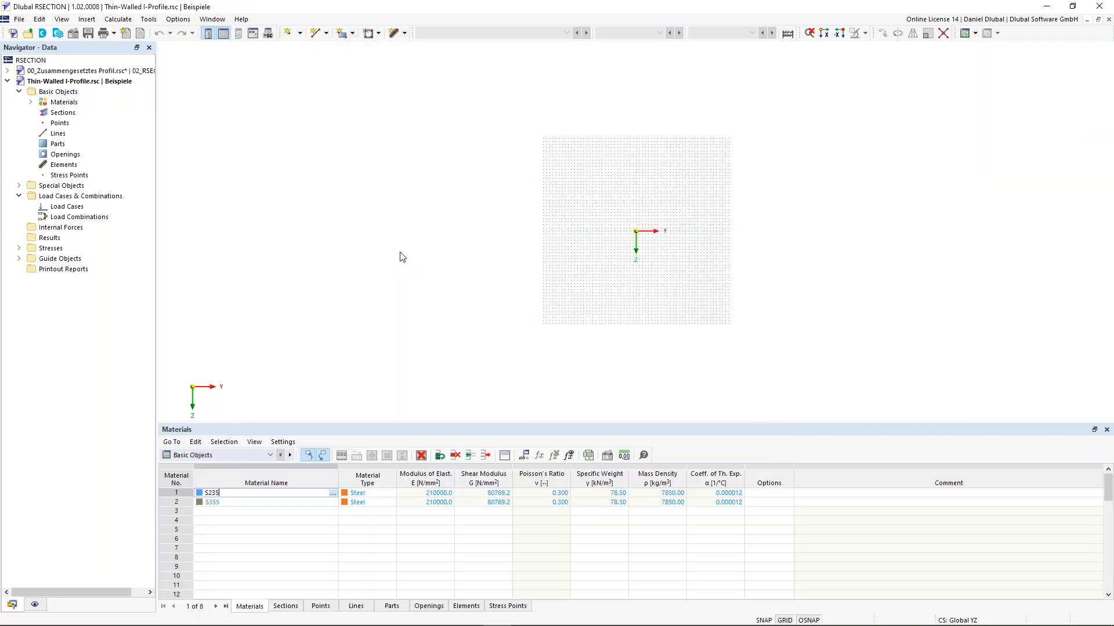
Step: Zoom to the empty origin and begin element 1, a 10.0 mm single line in S235
scroll(673, 234, "up", 8)
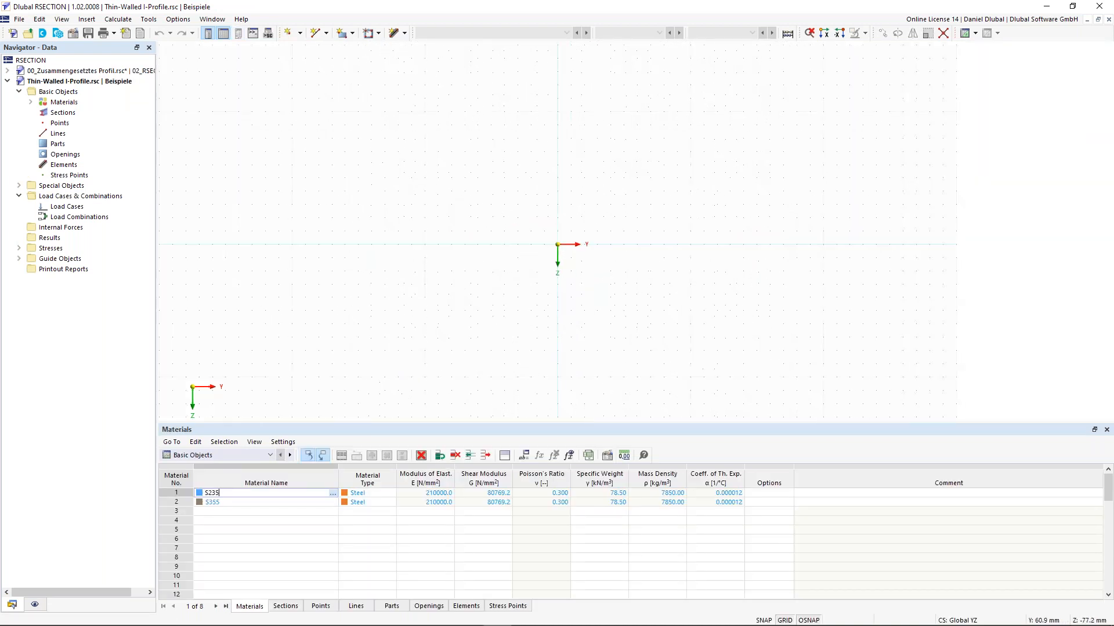
middle_click_drag(591, 193, 565, 191)
middle_click_drag(601, 141, 609, 123)
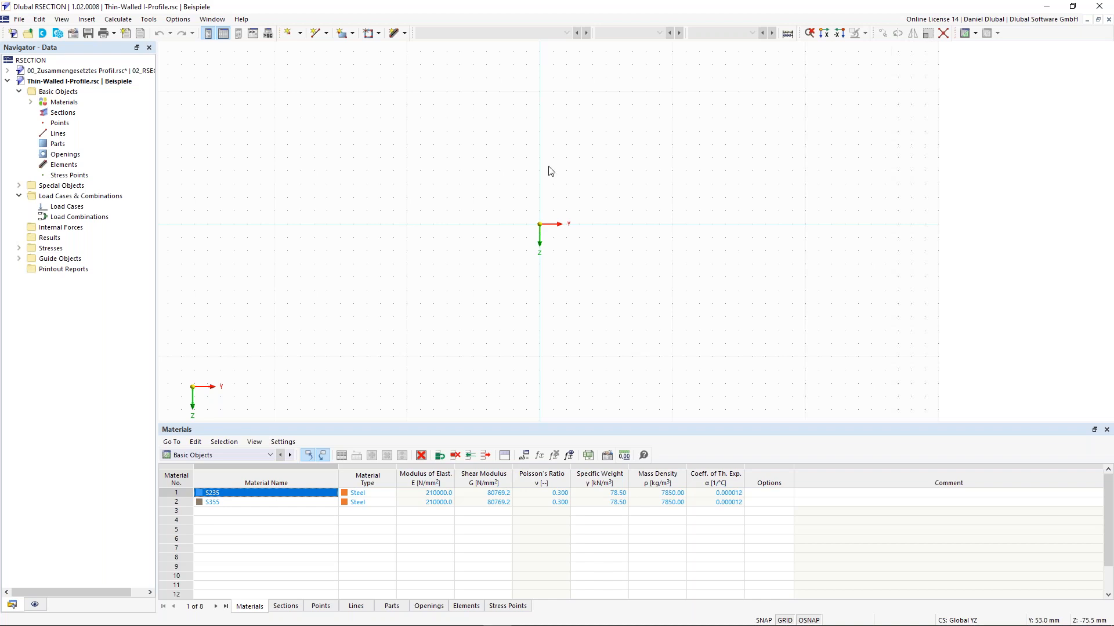
left_click(394, 37)
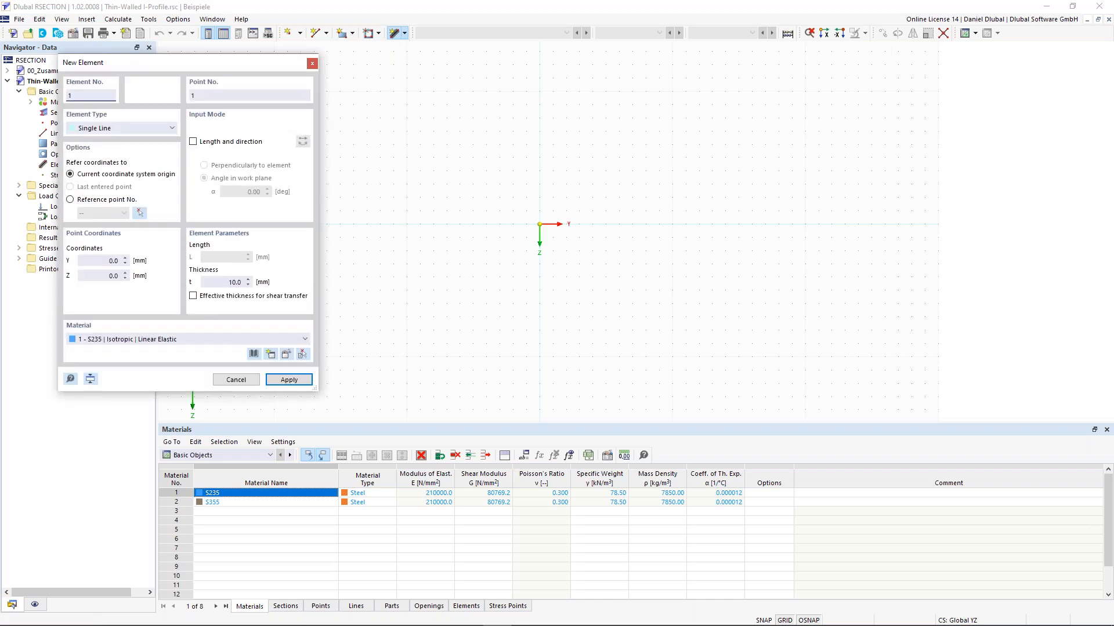
left_click(167, 338)
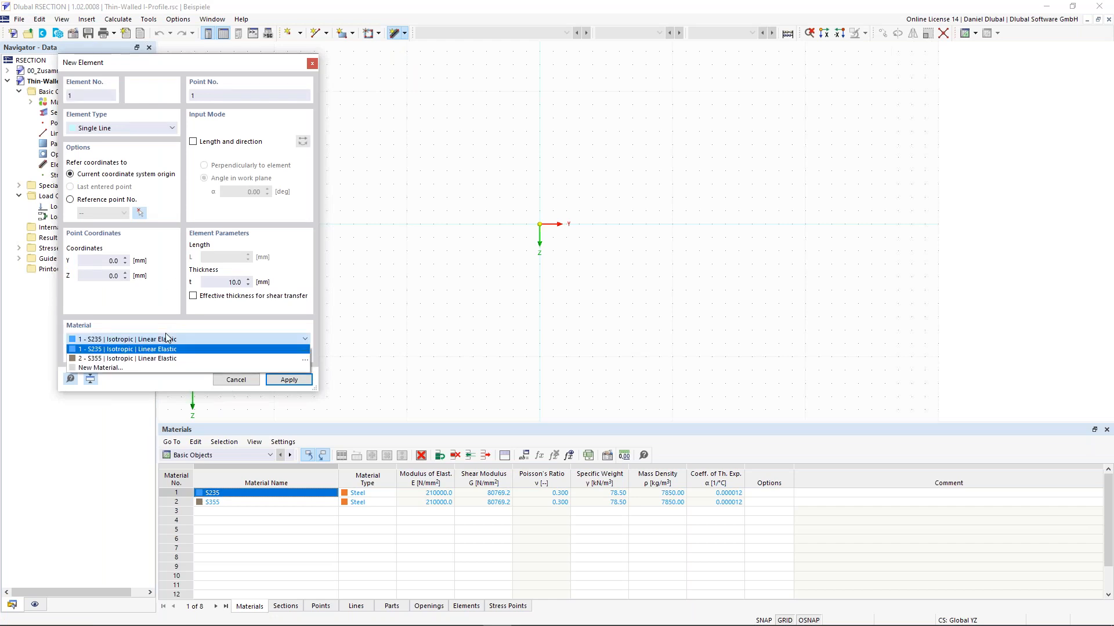
left_click(137, 340)
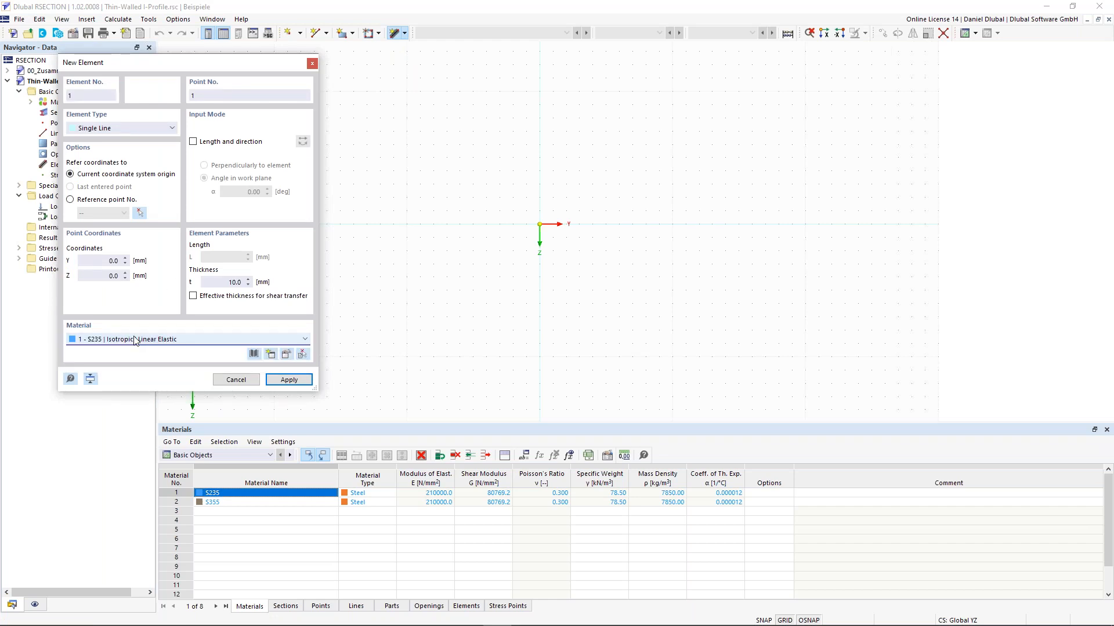
left_click(273, 358)
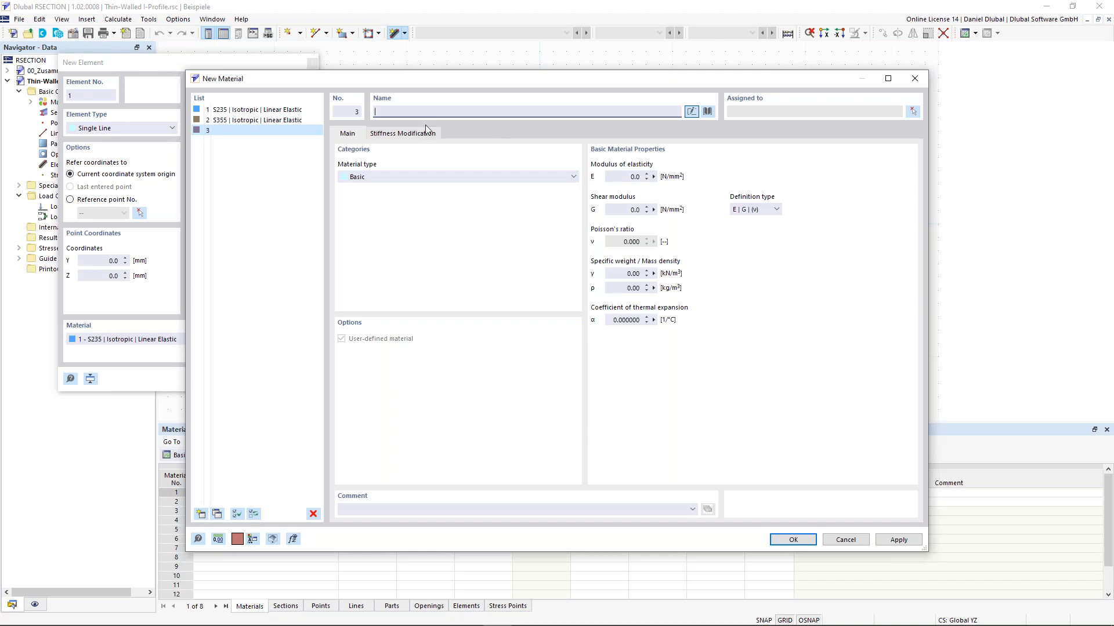
left_click(709, 111)
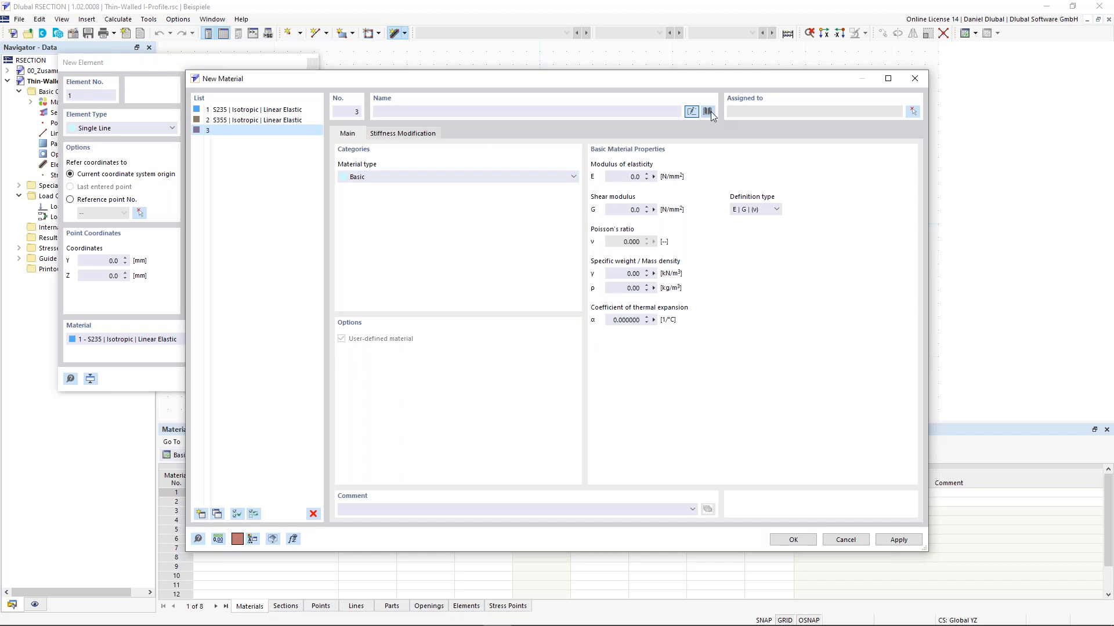
left_click(341, 522)
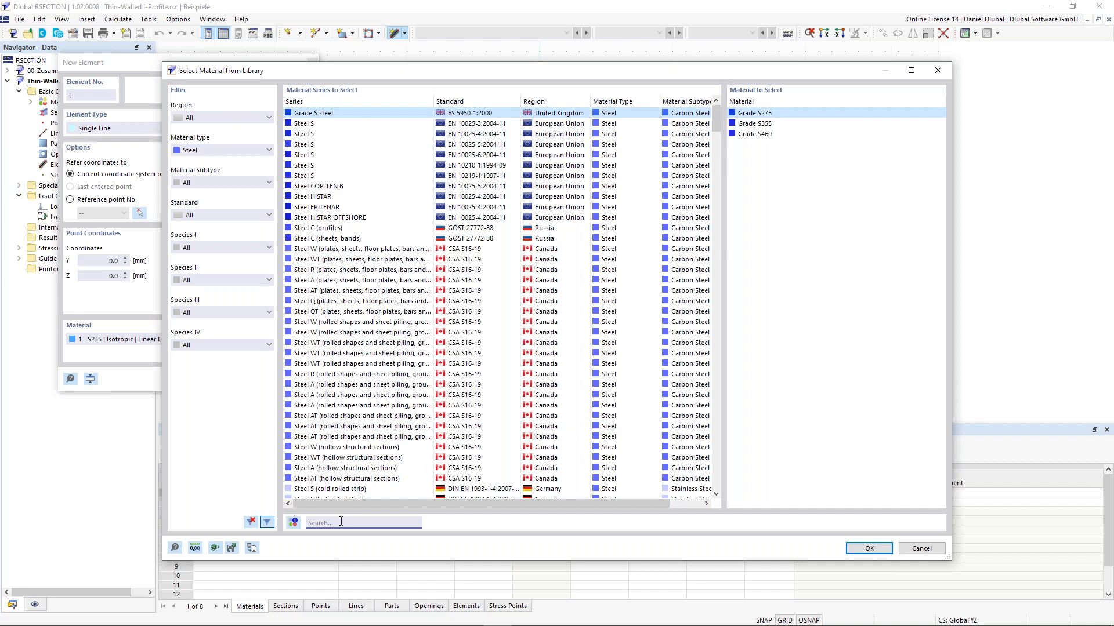
type("s3")
type("55")
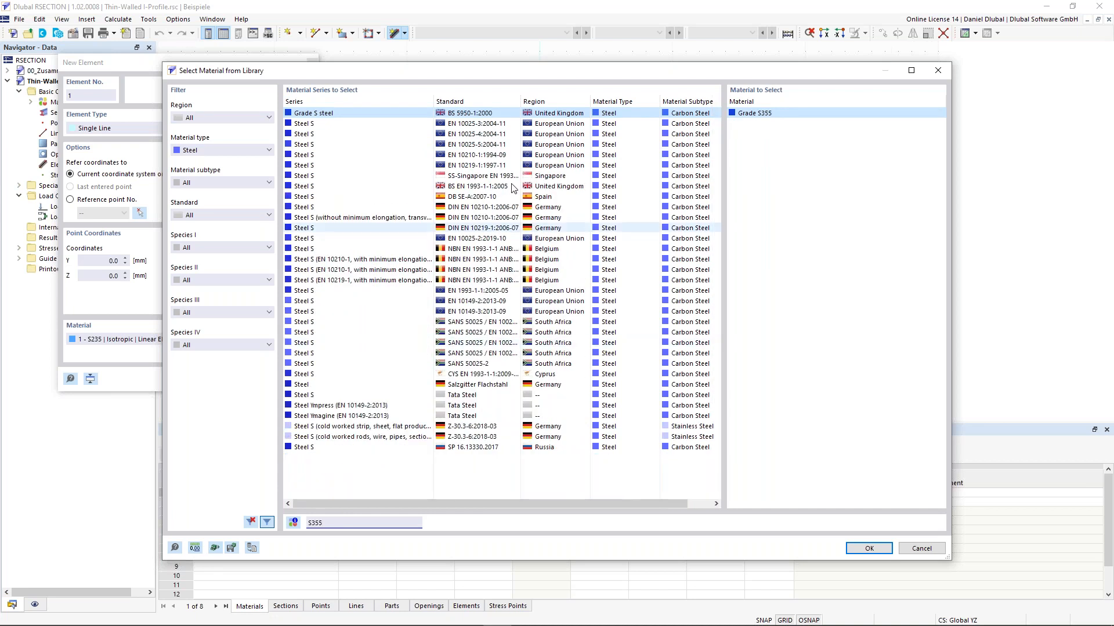
left_click(390, 291)
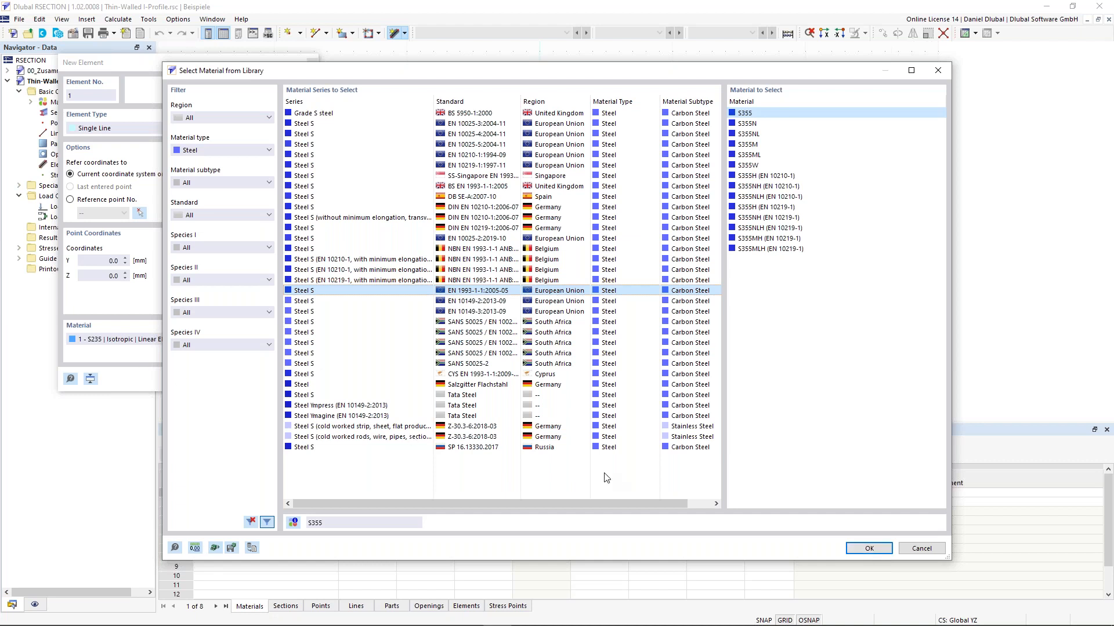
left_click(912, 553)
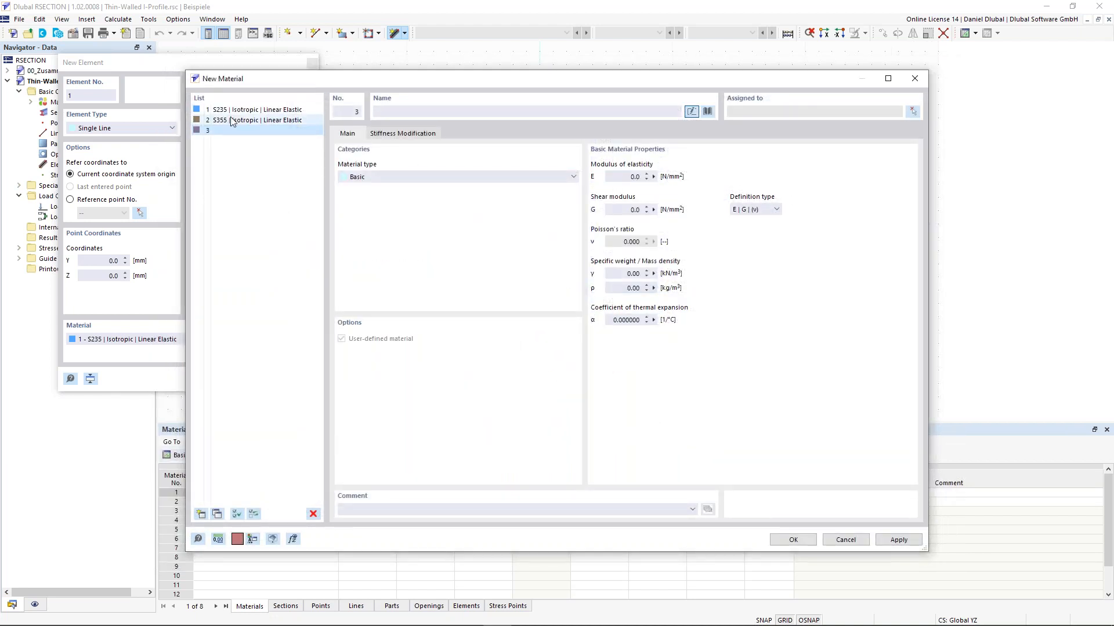
left_click(845, 540)
Step: Place a 150 mm long, 10.7 mm thick S355 flange element at the origin by length and direction
left_click(156, 364)
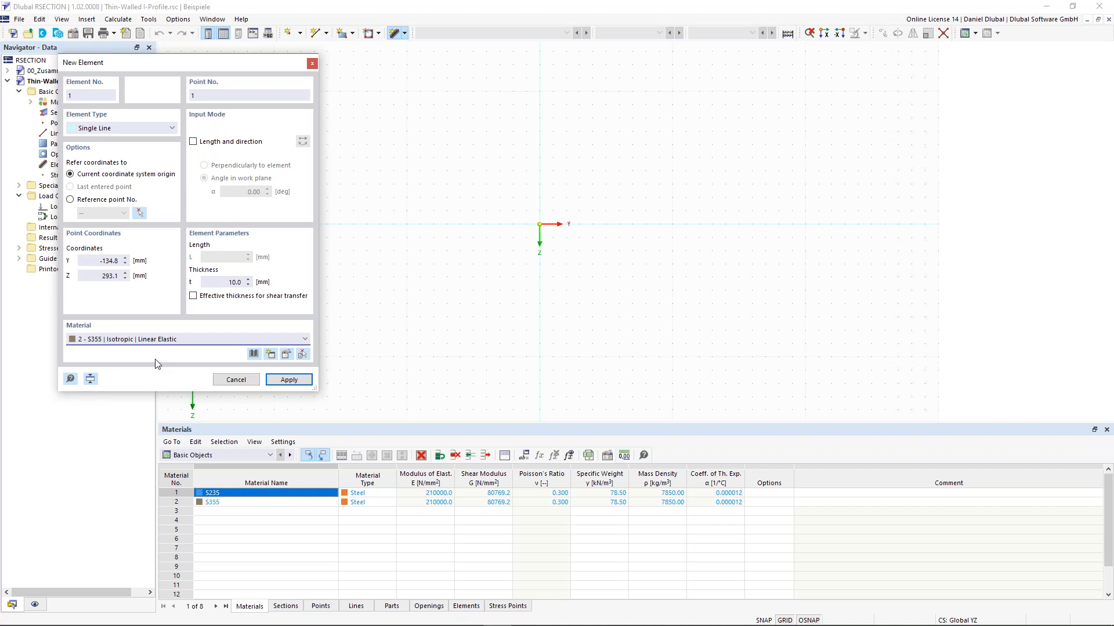
left_click(241, 144)
left_click(221, 257)
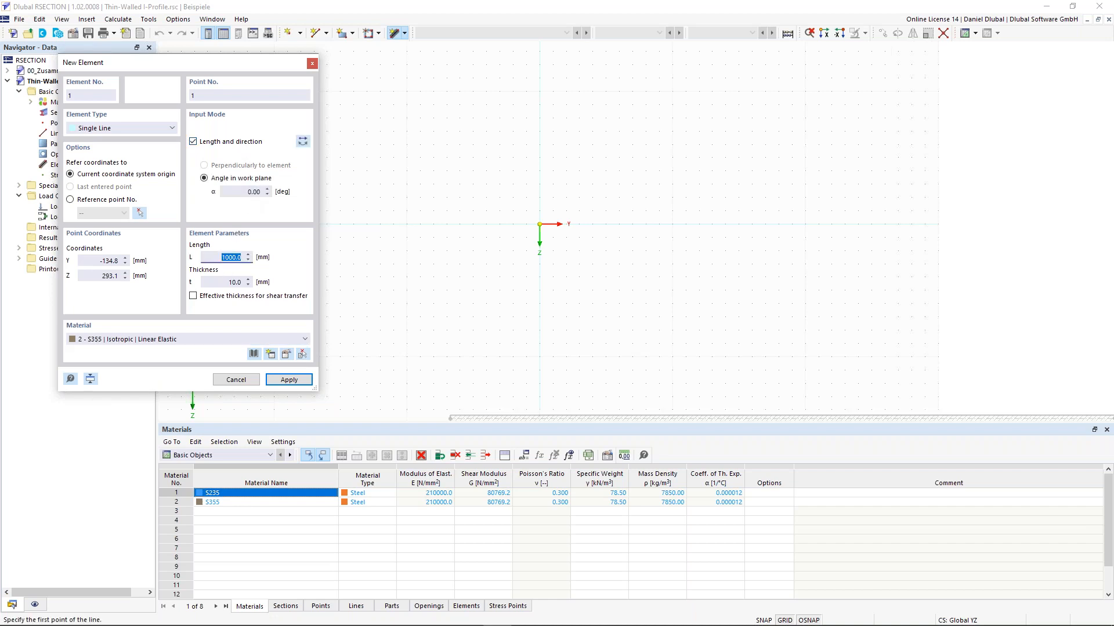
type("150")
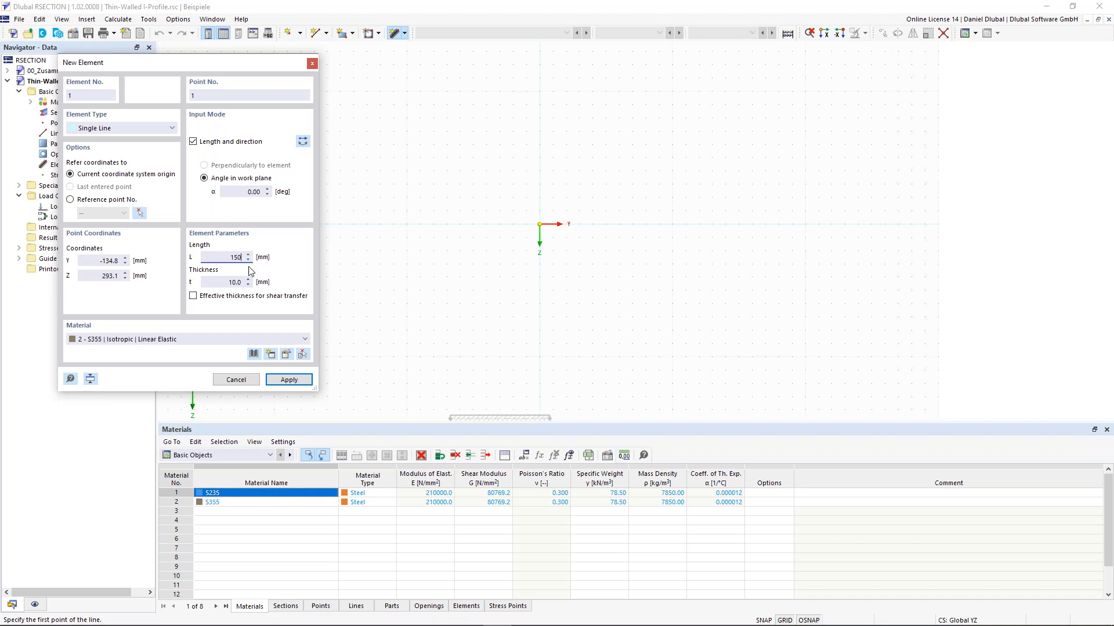
left_click(228, 284)
type("10,7")
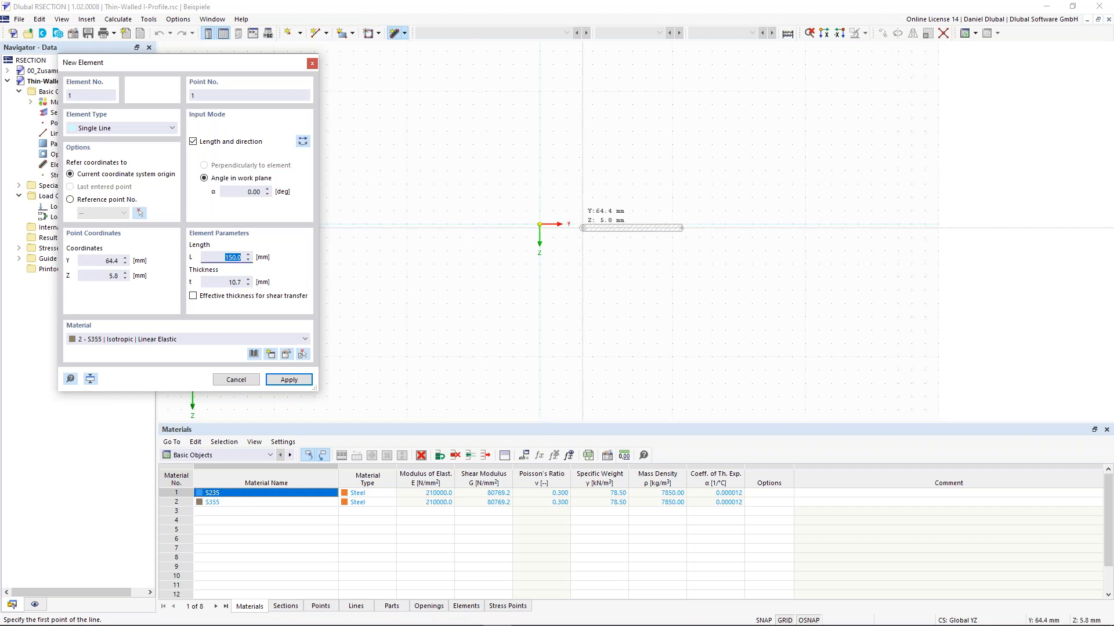
scroll(579, 192, "up", 2)
scroll(516, 245, "up", 2)
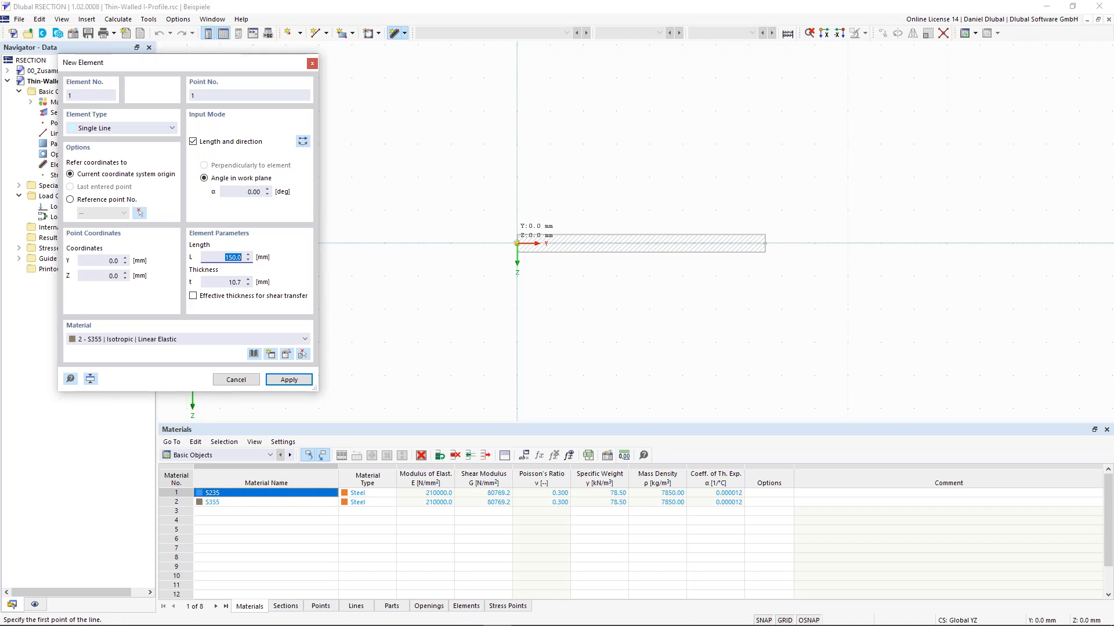
left_click(517, 243)
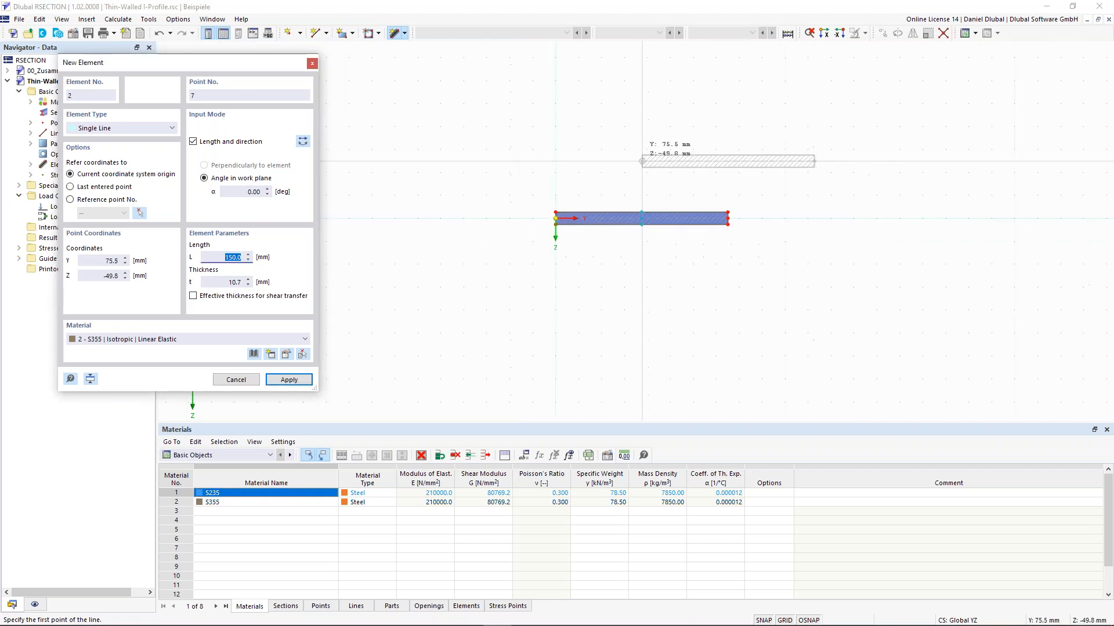
Step: Add a 75 mm, 10.7 mm thick flange element from point 8, reversed to run left
scroll(642, 161, "down", 3)
middle_click_drag(659, 130, 545, 225)
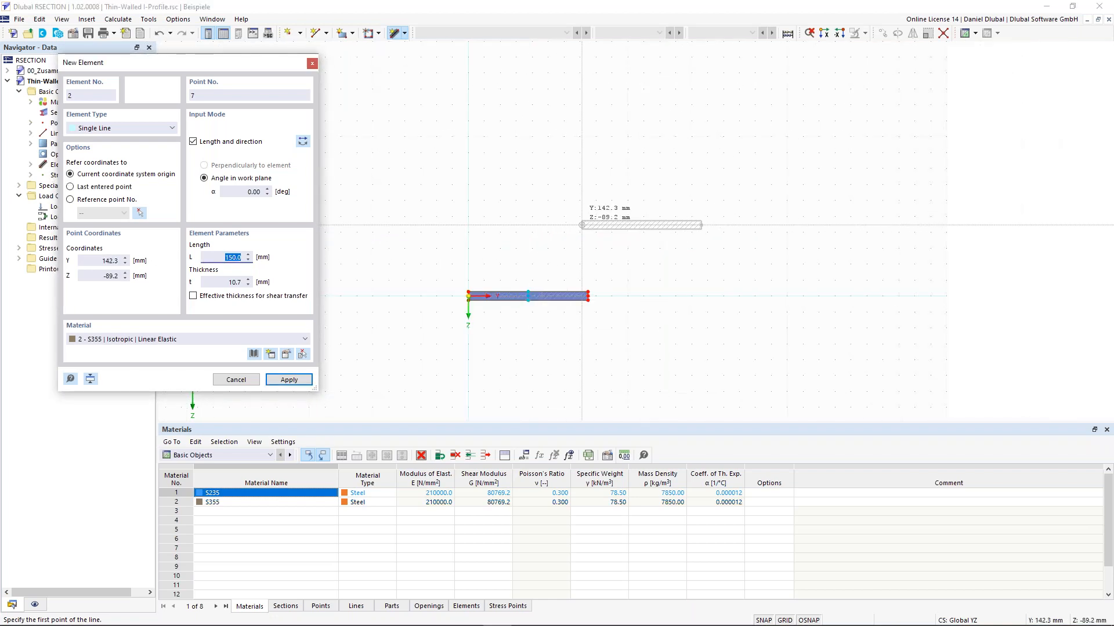
scroll(546, 243, "up", 1)
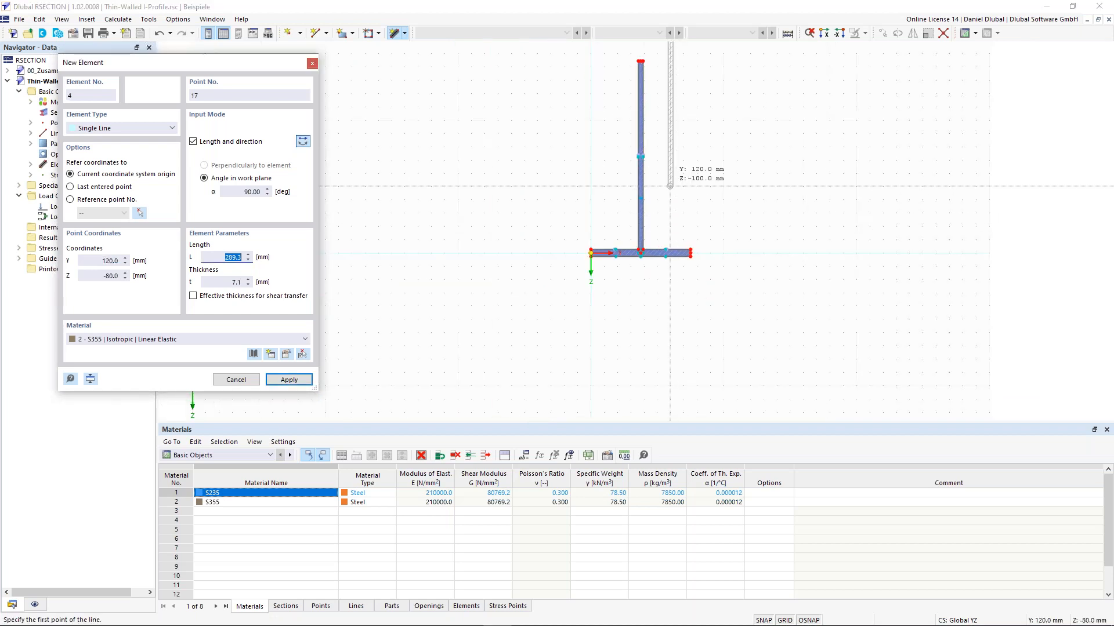
middle_click_drag(640, 238, 601, 348)
scroll(663, 177, "up", 2)
scroll(618, 167, "up", 2)
scroll(508, 164, "up", 2)
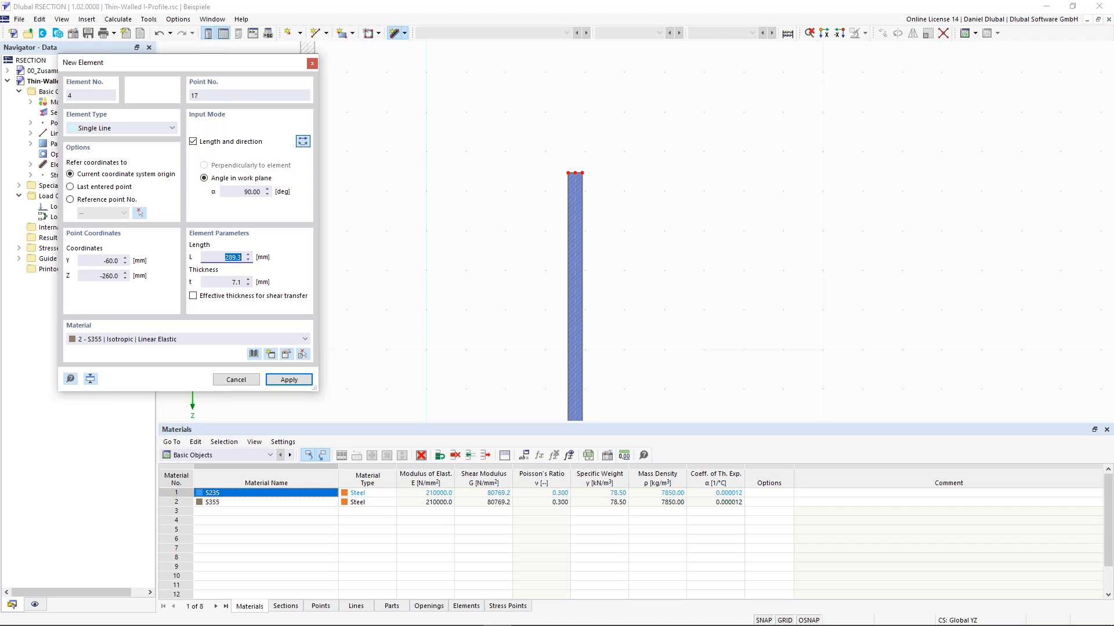
type("75")
key("Tab")
type("10.7")
key("shift+Tab")
scroll(562, 170, "up", 3)
left_click(584, 175)
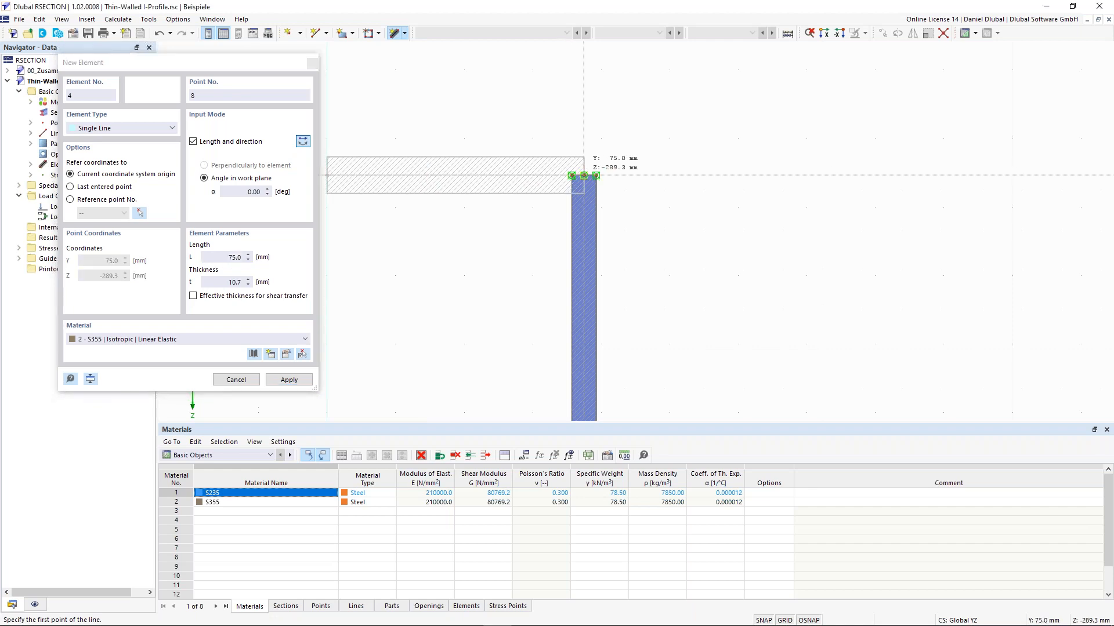
left_click(302, 142)
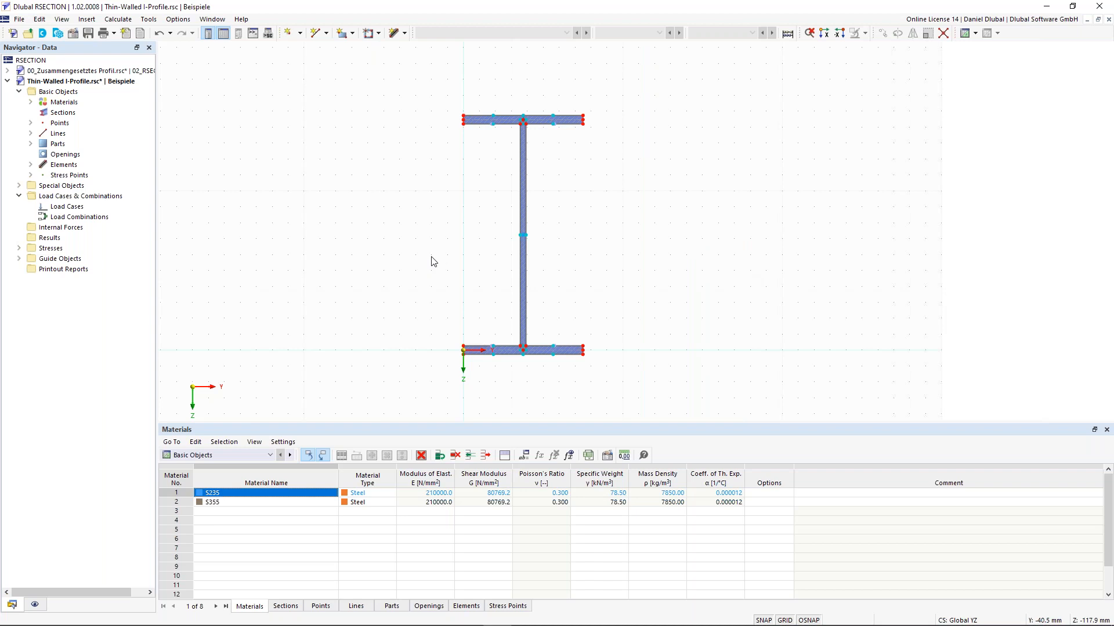
Step: Review the calculated section properties, picking out the 51.88 cm² sectional area
scroll(319, 287, "up", 1)
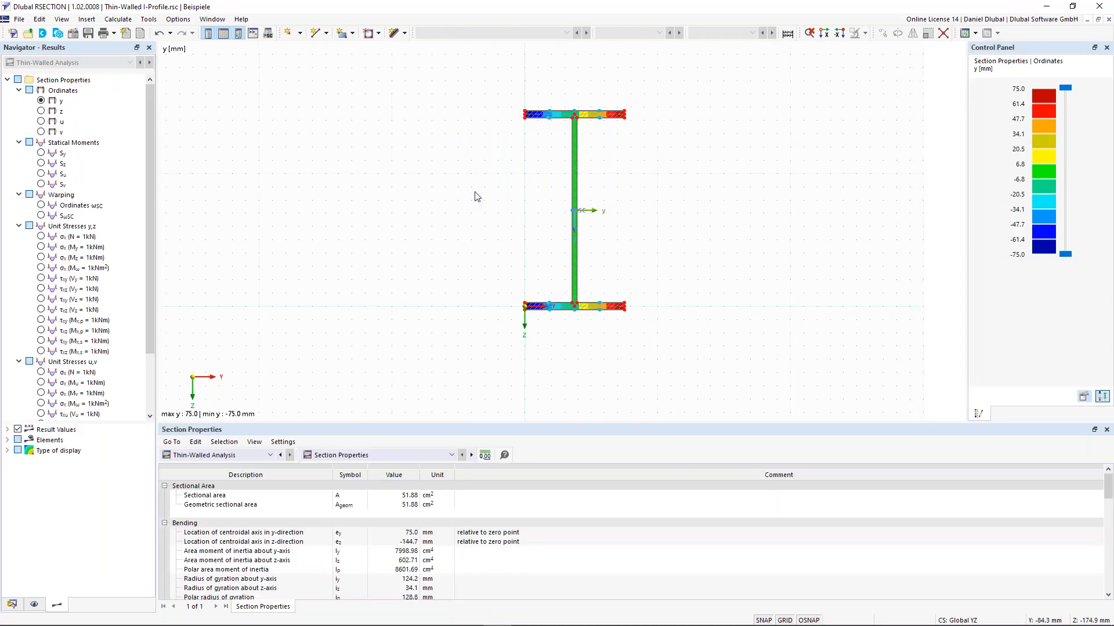
middle_click_drag(463, 200, 447, 225)
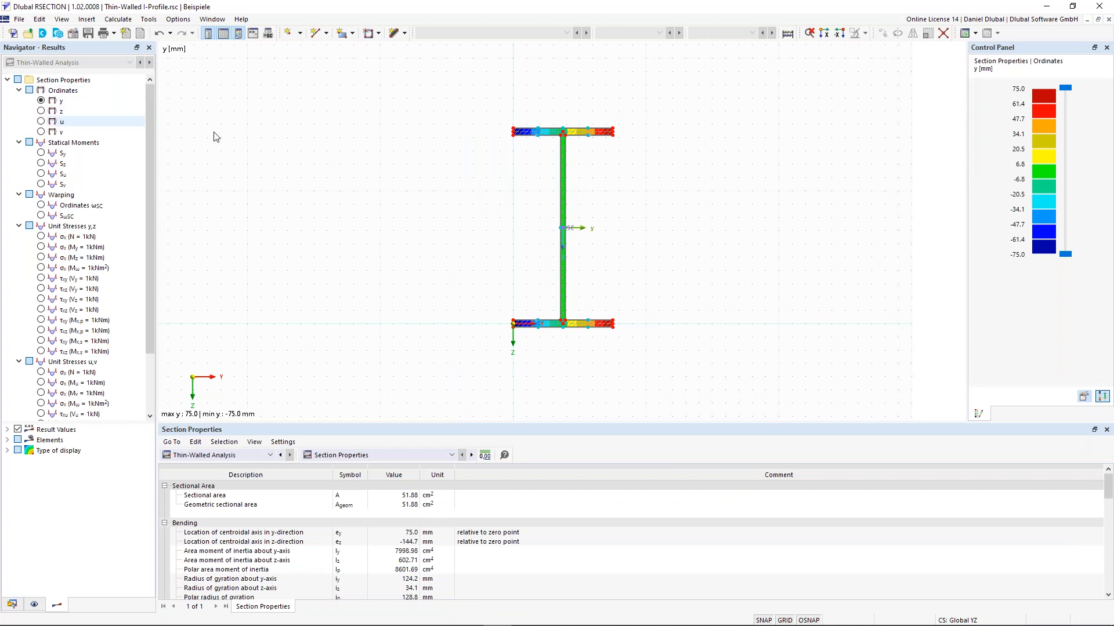
scroll(633, 241, "up", 1)
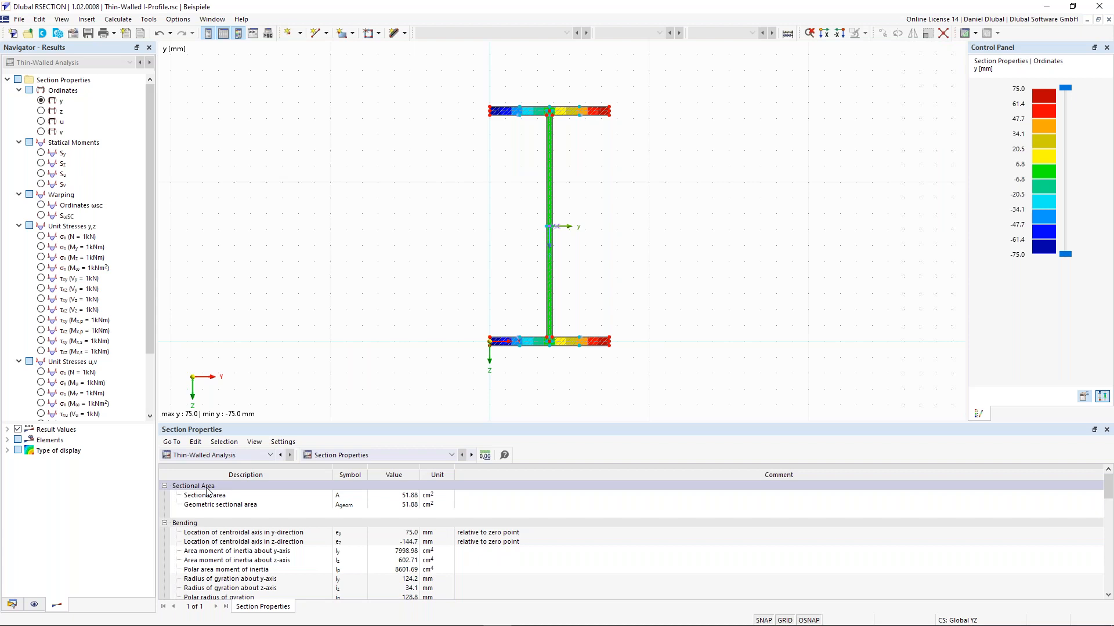
left_click(409, 496)
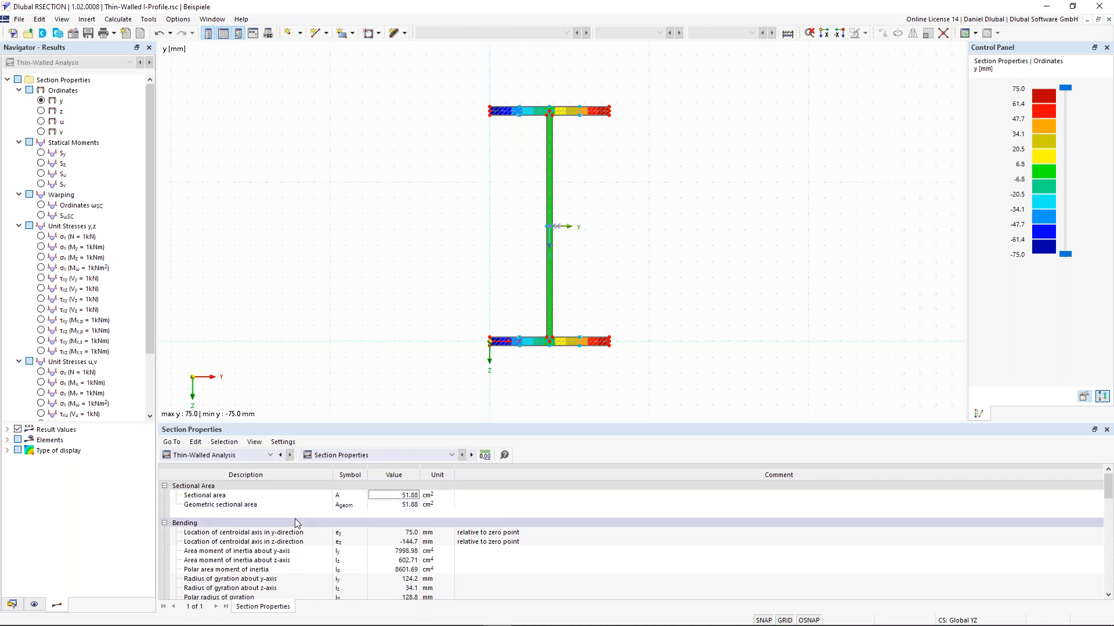
scroll(296, 523, "down", 1)
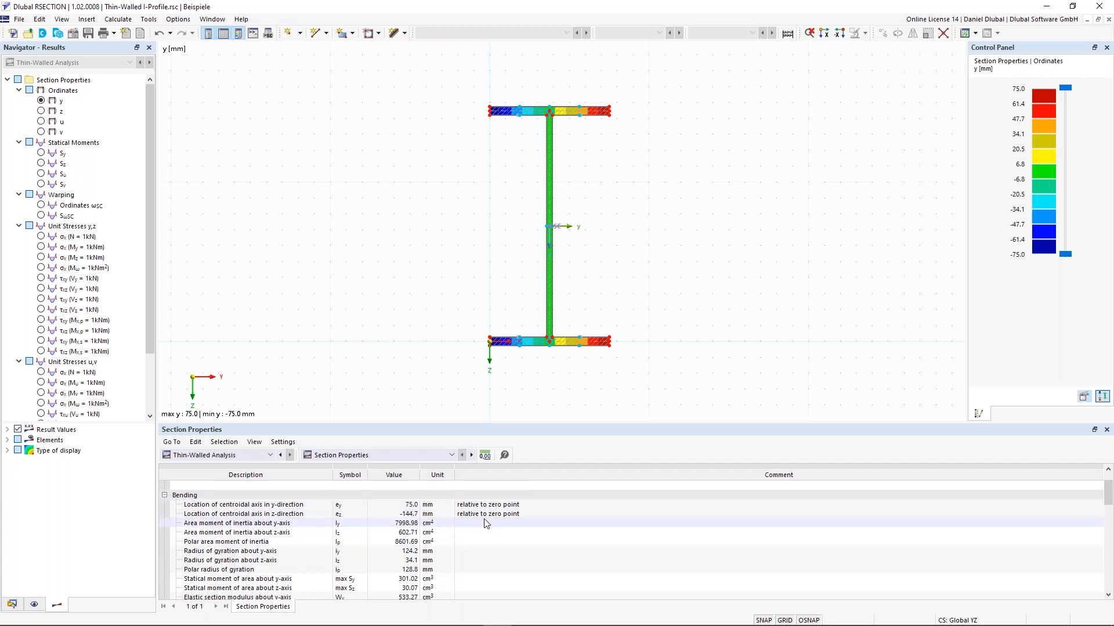
scroll(529, 355, "up", 1)
scroll(526, 351, "up", 1)
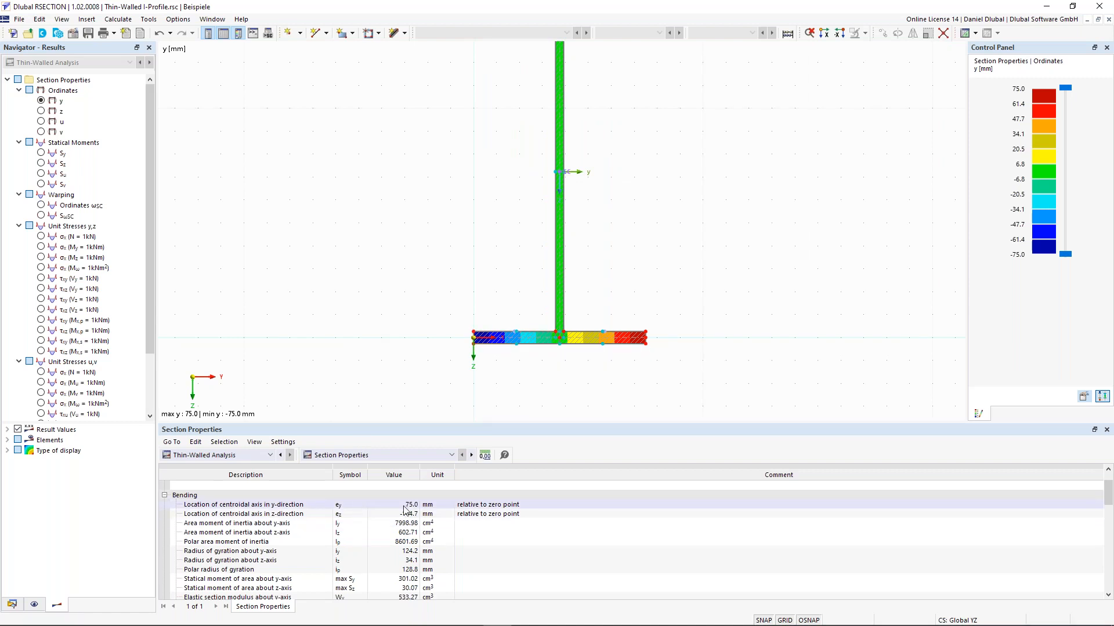
scroll(500, 222, "down", 2)
middle_click_drag(521, 182, 514, 210)
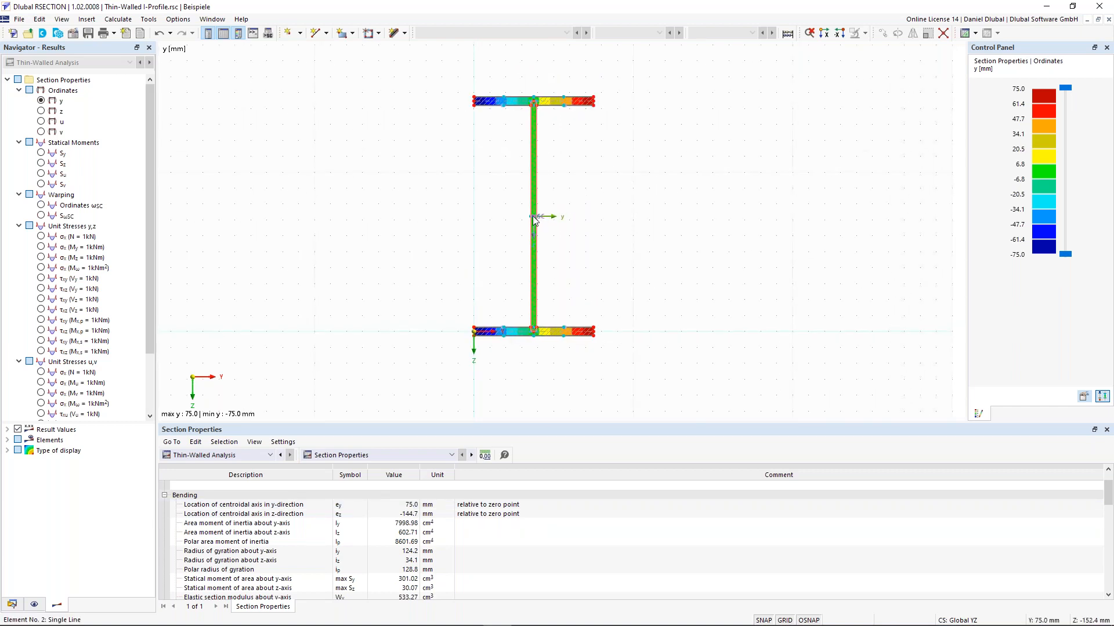
scroll(539, 219, "up", 1)
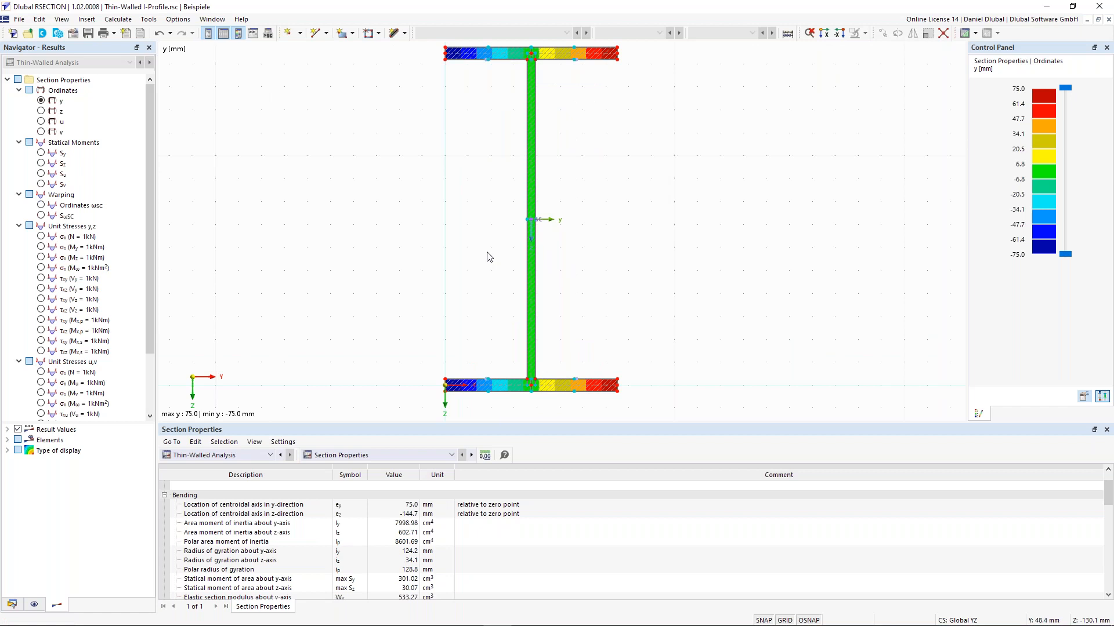
scroll(482, 268, "down", 1)
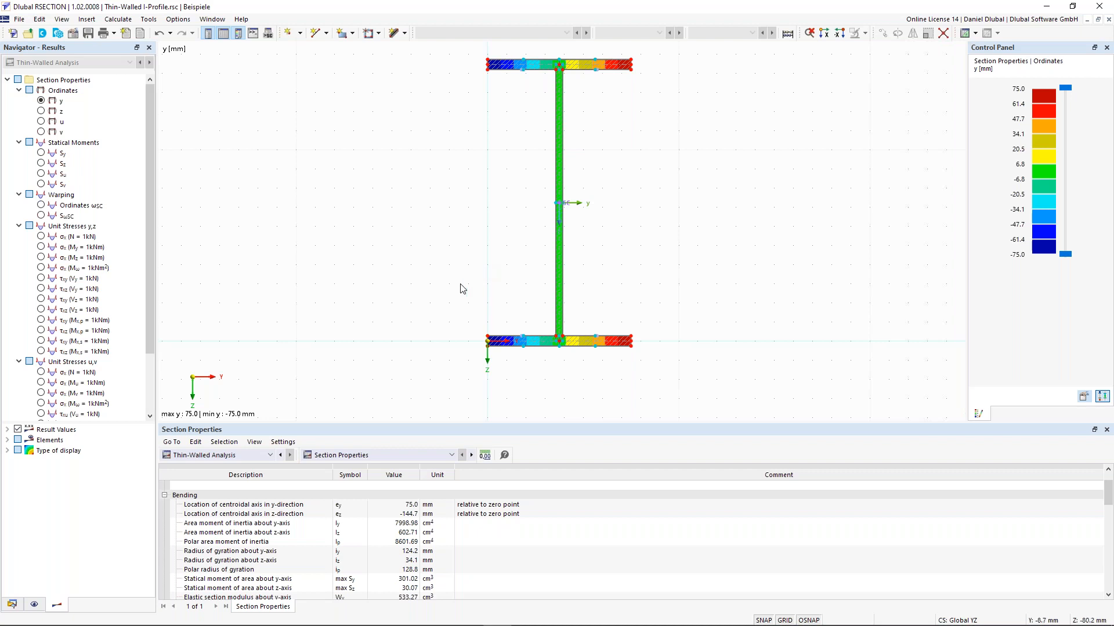
scroll(280, 576, "down", 1)
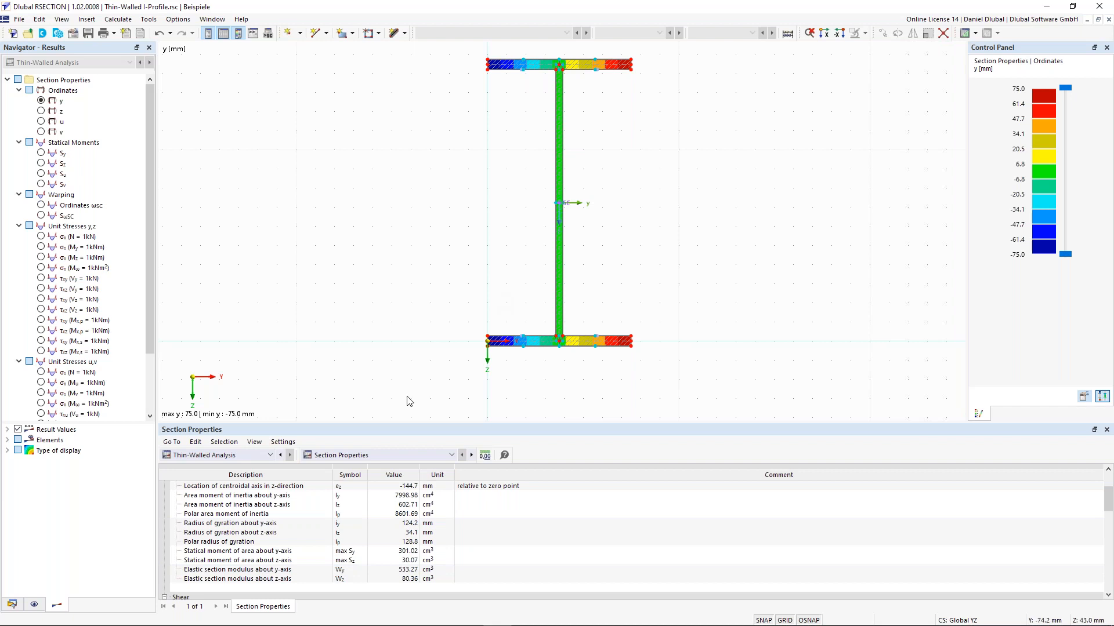
scroll(337, 508, "down", 2)
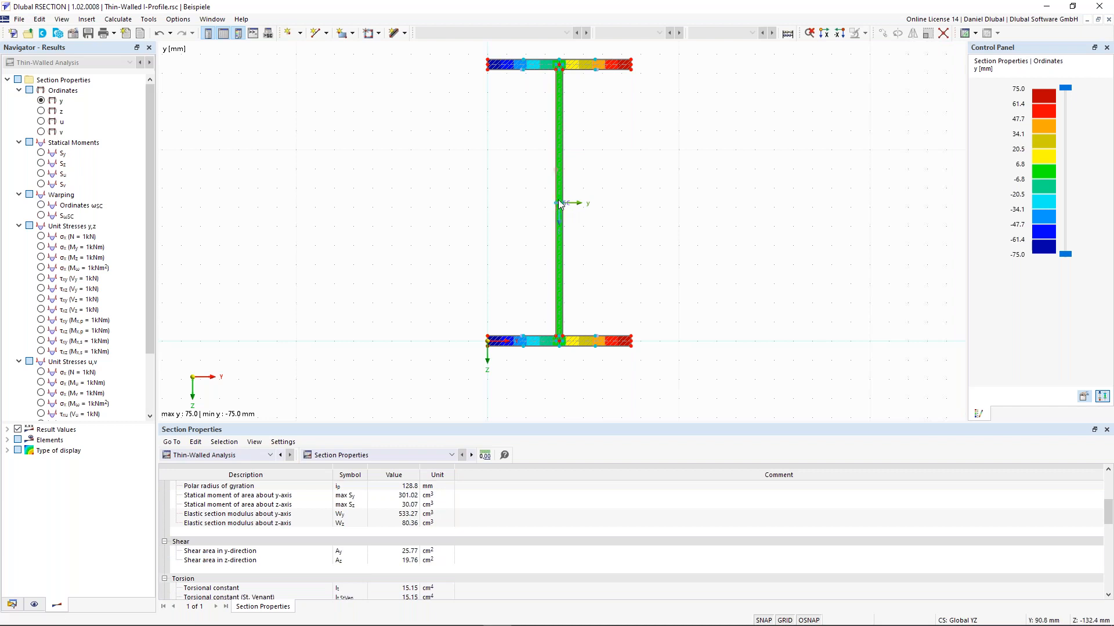
scroll(559, 203, "up", 1)
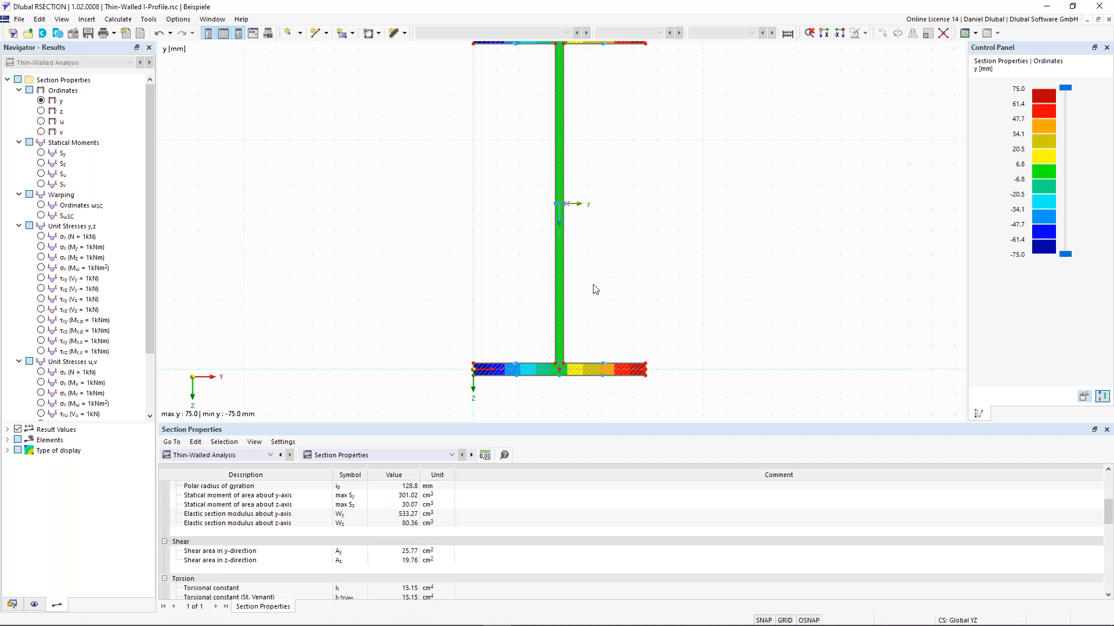
mouse_move(562, 204)
scroll(512, 294, "down", 1)
middle_click_drag(473, 229, 462, 247)
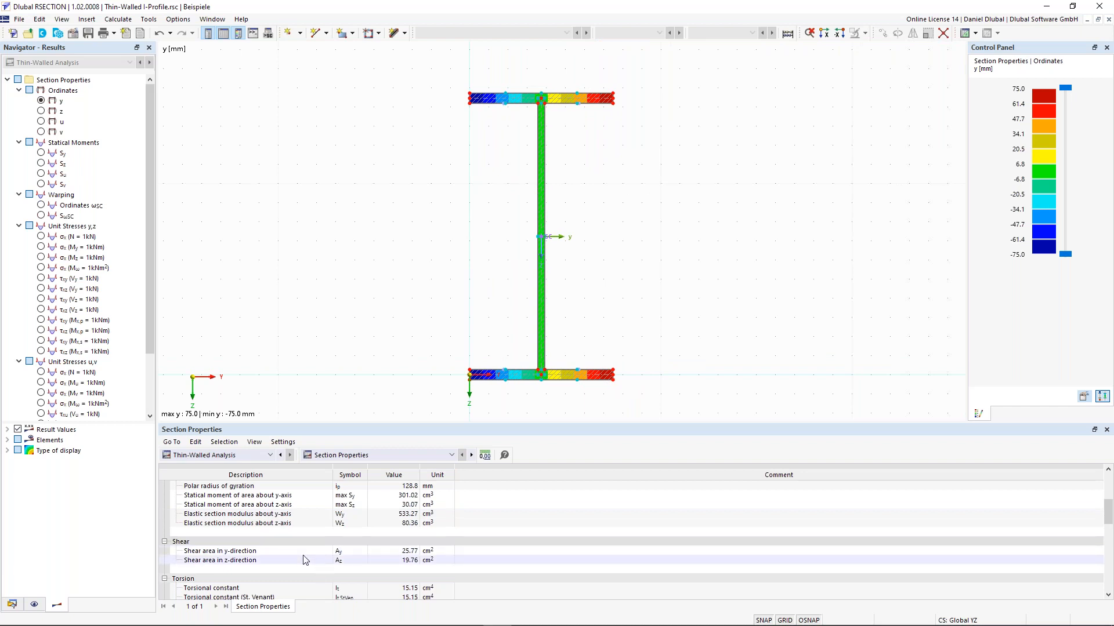
scroll(305, 558, "down", 2)
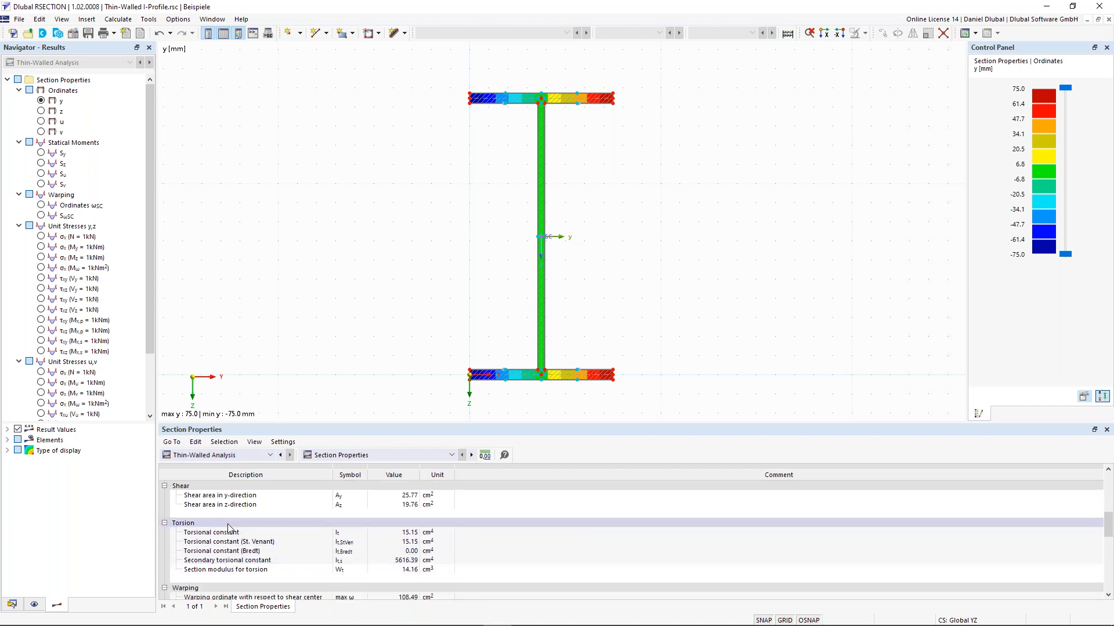
scroll(229, 530, "down", 2)
scroll(268, 561, "down", 2)
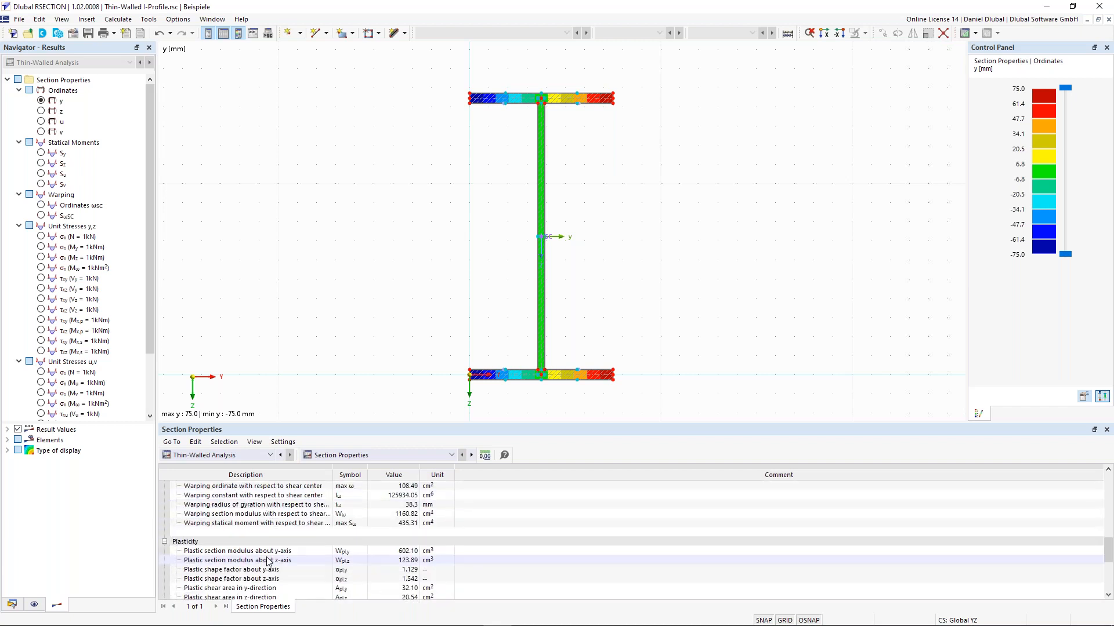
scroll(268, 561, "down", 1)
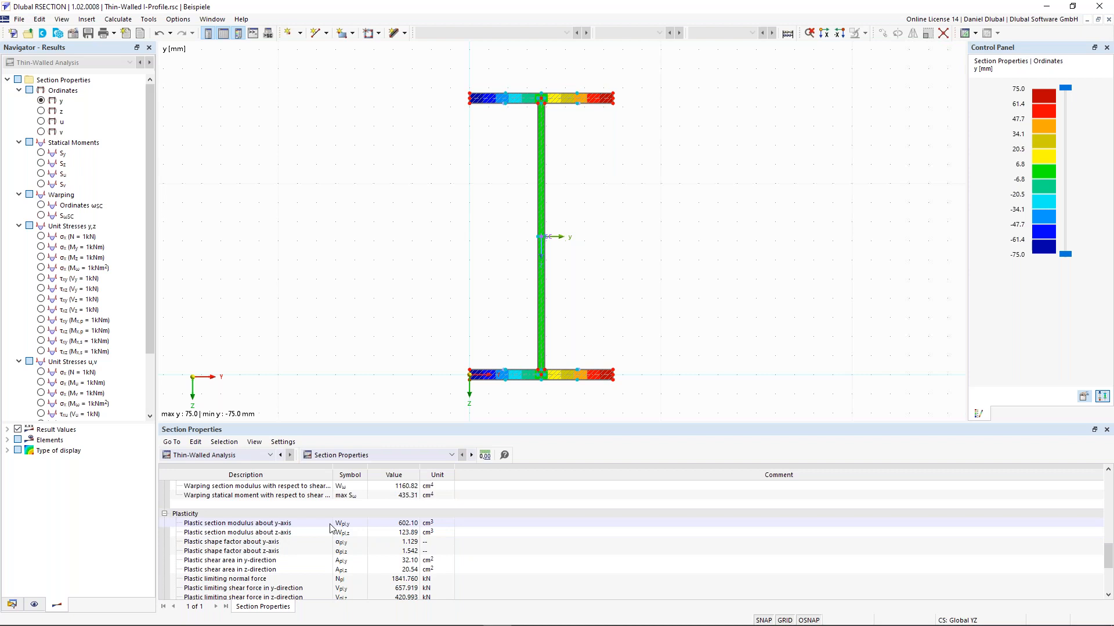
scroll(331, 528, "down", 3)
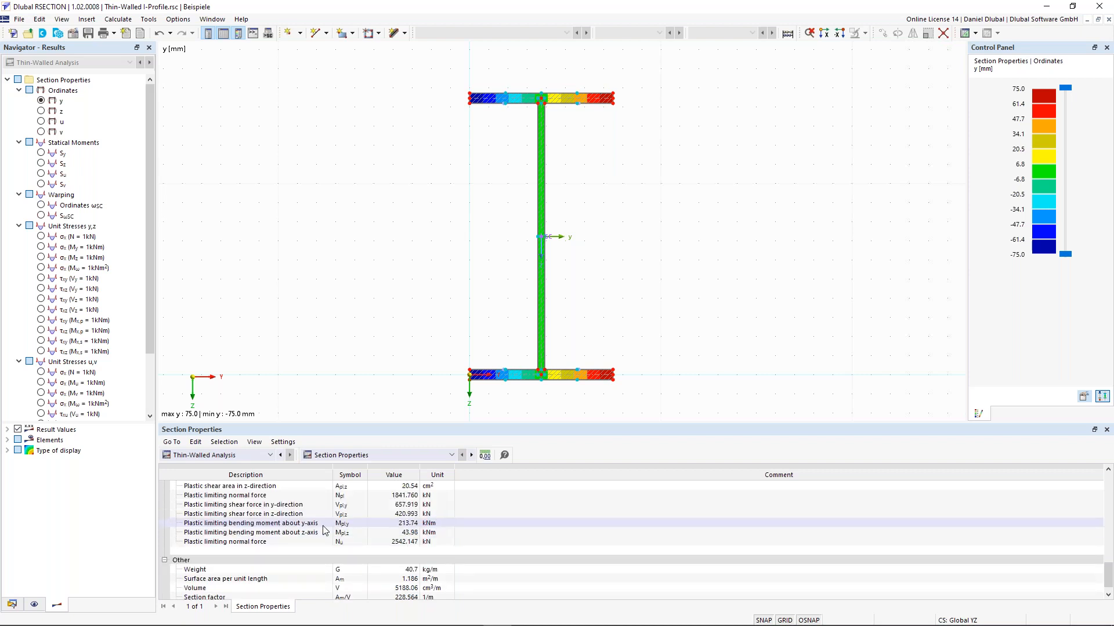
left_click(325, 524)
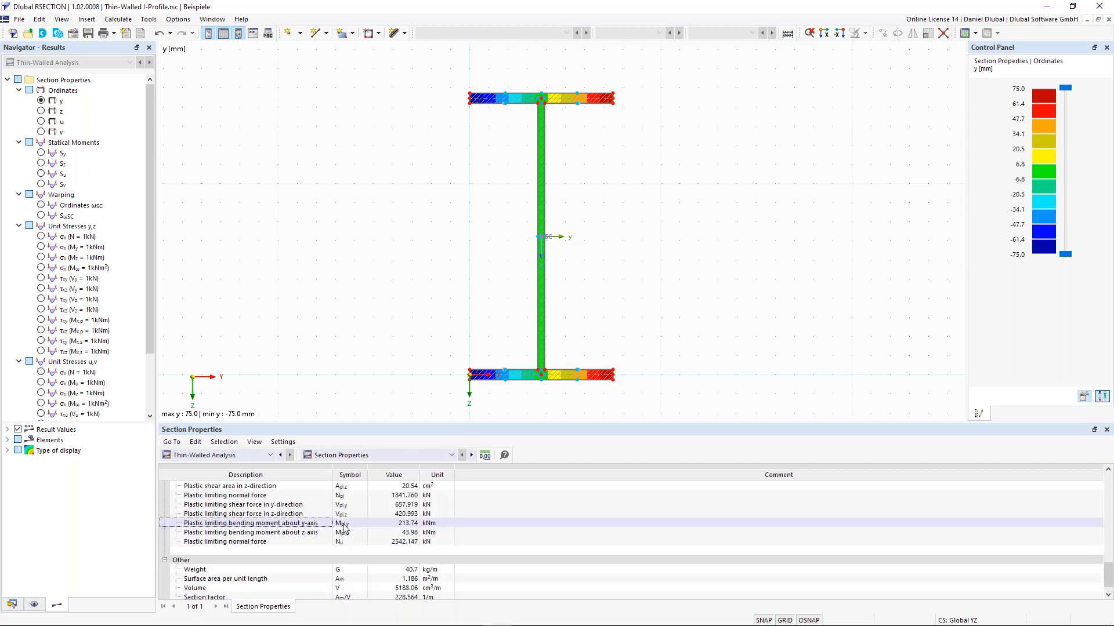
left_click(322, 532)
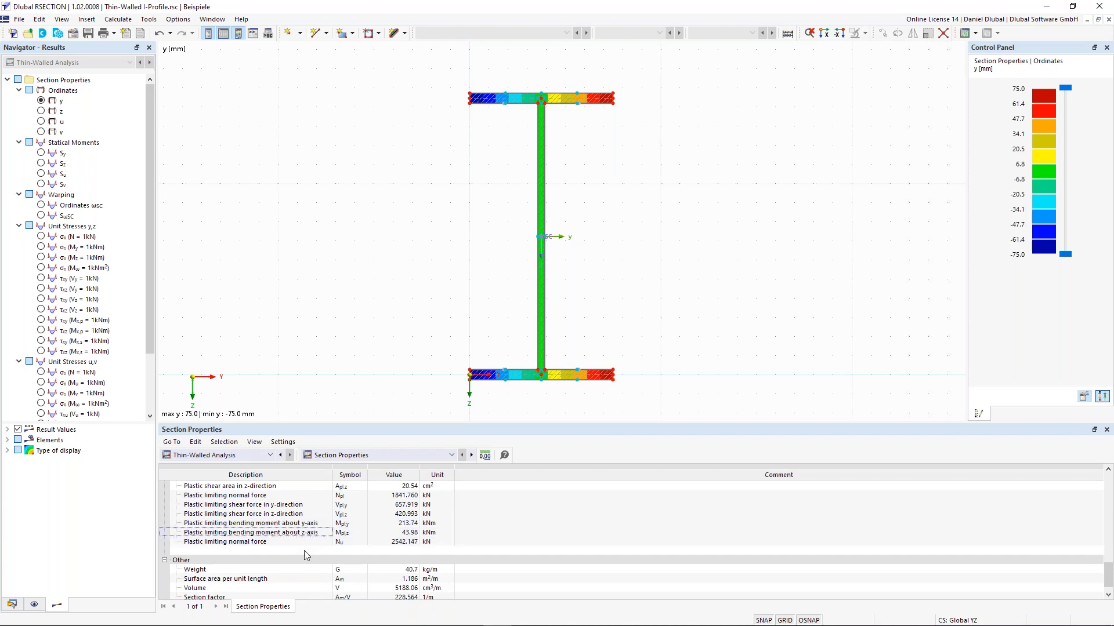
scroll(306, 551, "down", 1)
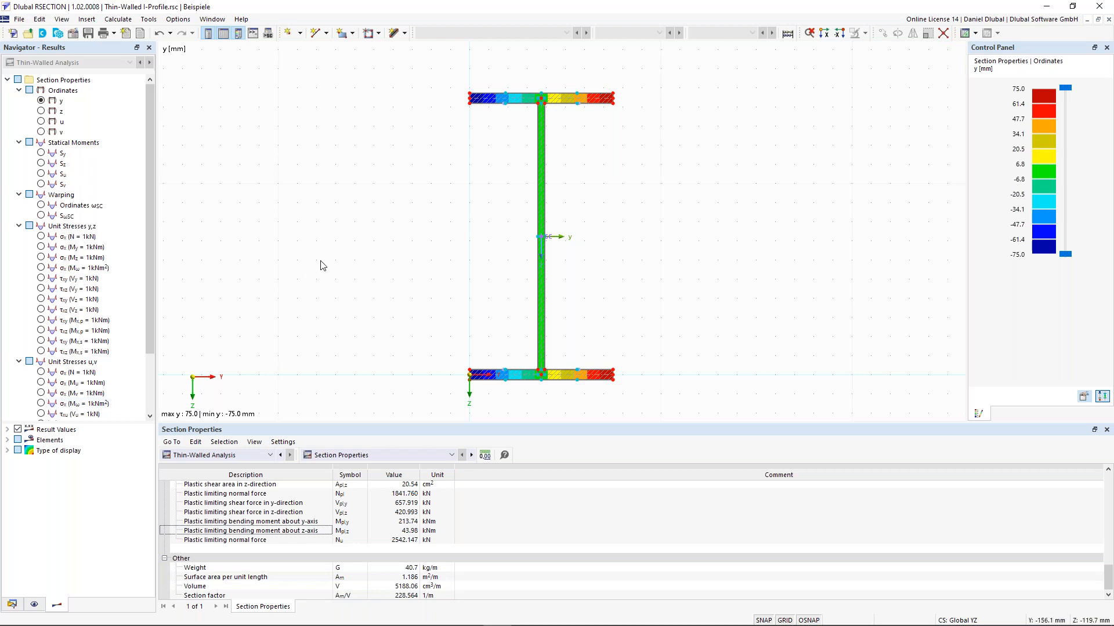
scroll(322, 261, "down", 1)
middle_click_drag(352, 251, 313, 250)
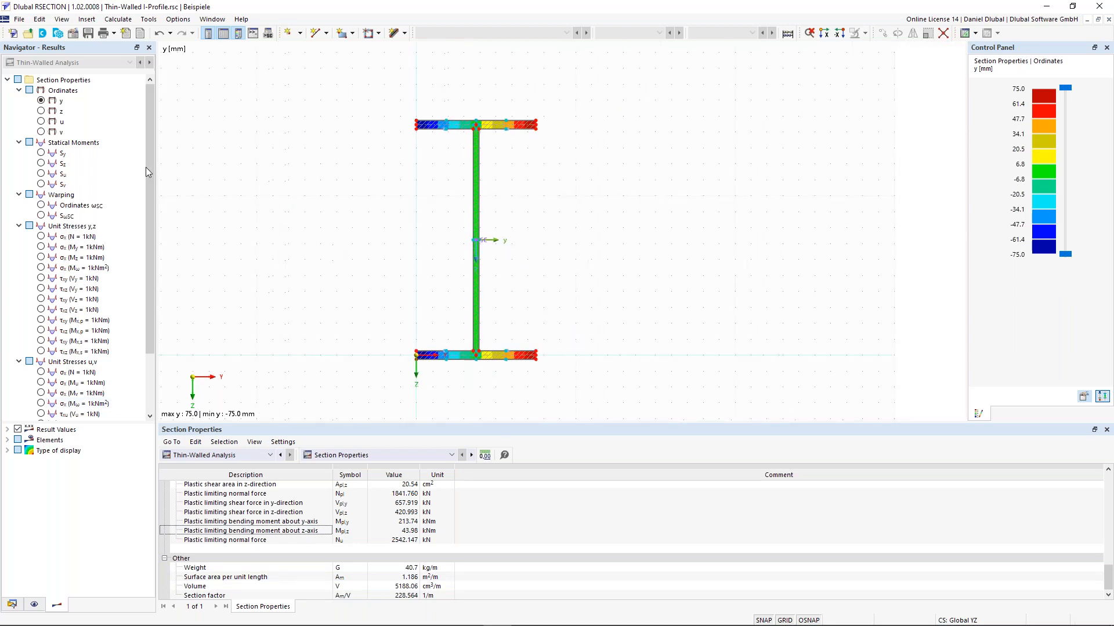
Step: Display the statical moment Sy result with isobands turned off
left_click(41, 153)
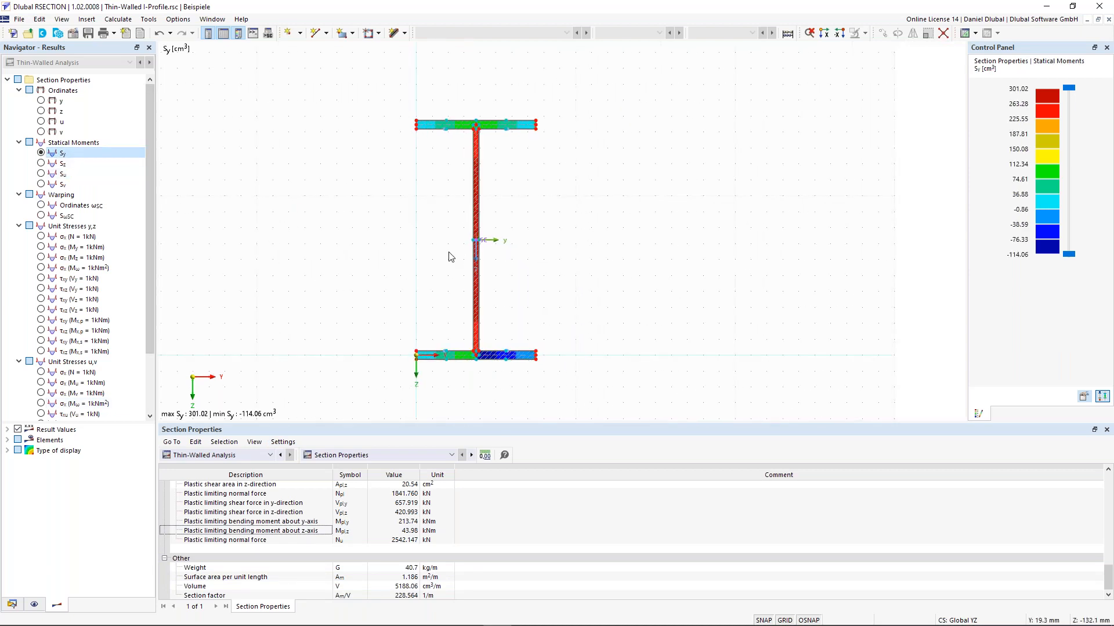
middle_click_drag(497, 222, 479, 223)
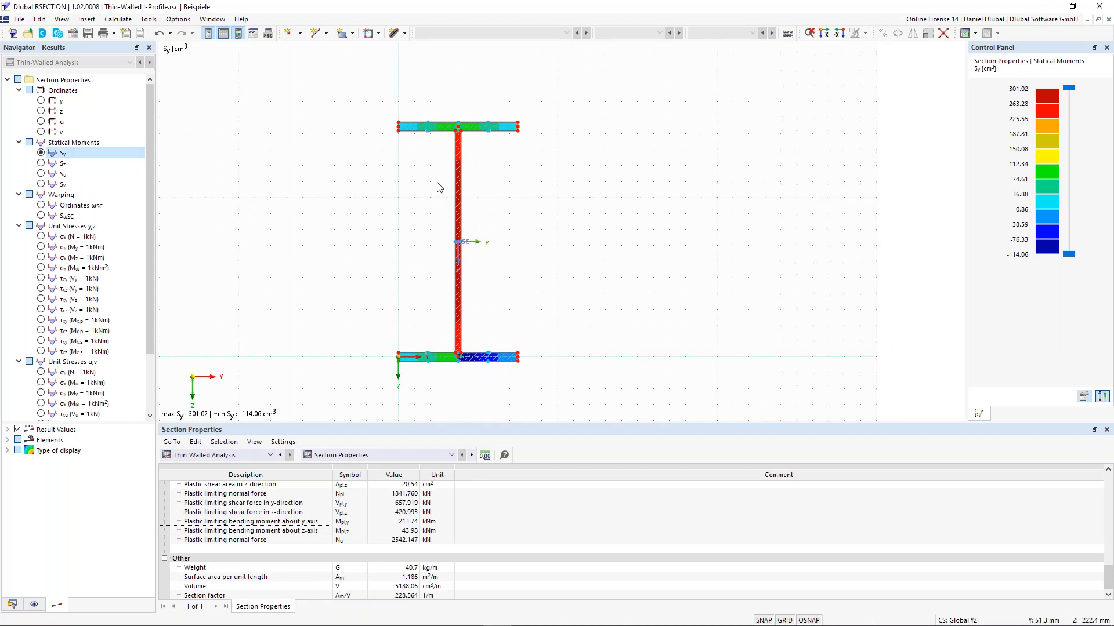
left_click(7, 451)
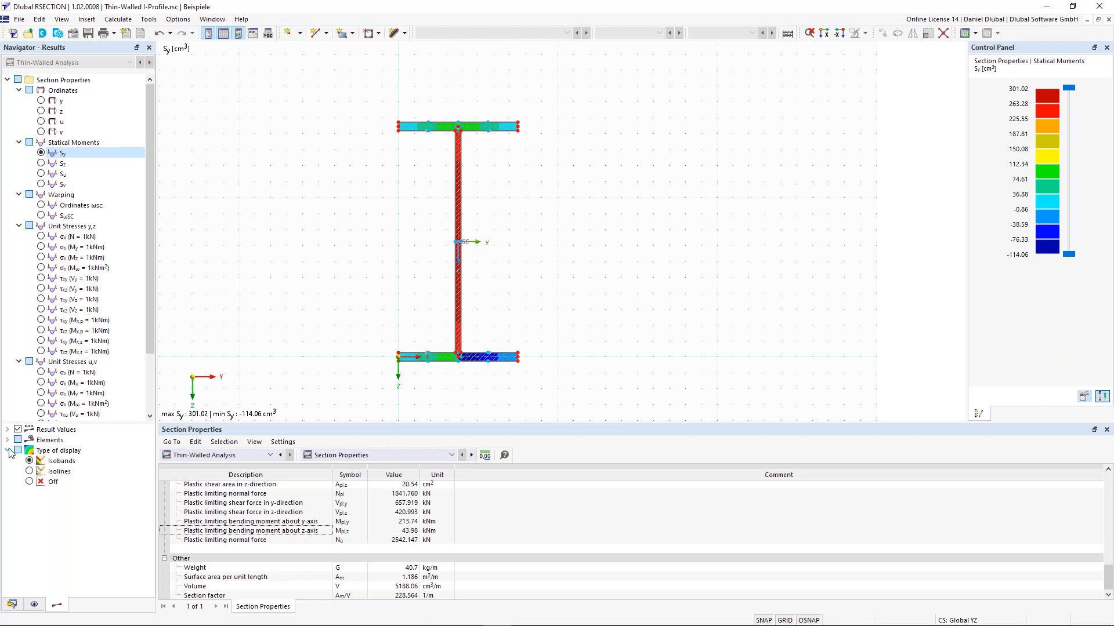
left_click(29, 482)
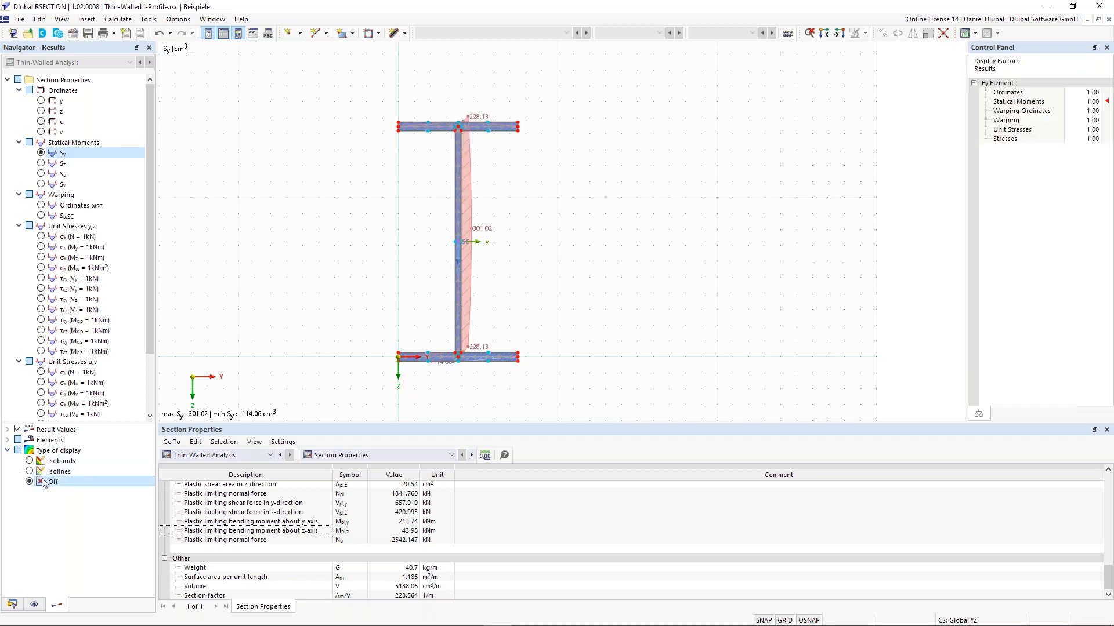
Step: Tilt the result diagrams into the drawing plane to show Sy from 301.02 to -114.06 cm³
left_click(8, 440)
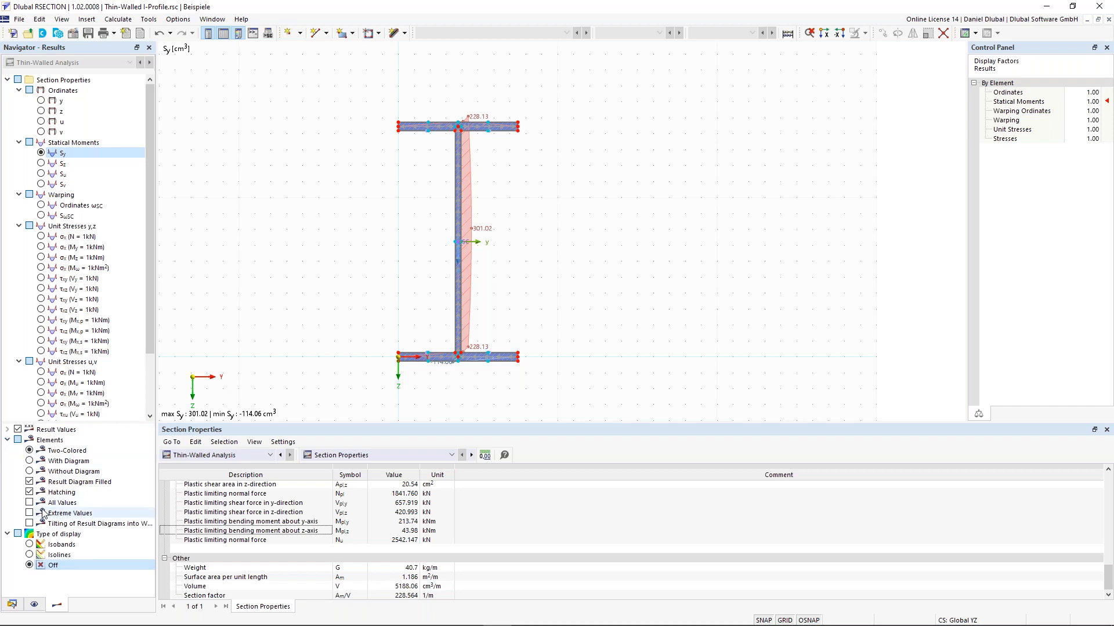
left_click(30, 524)
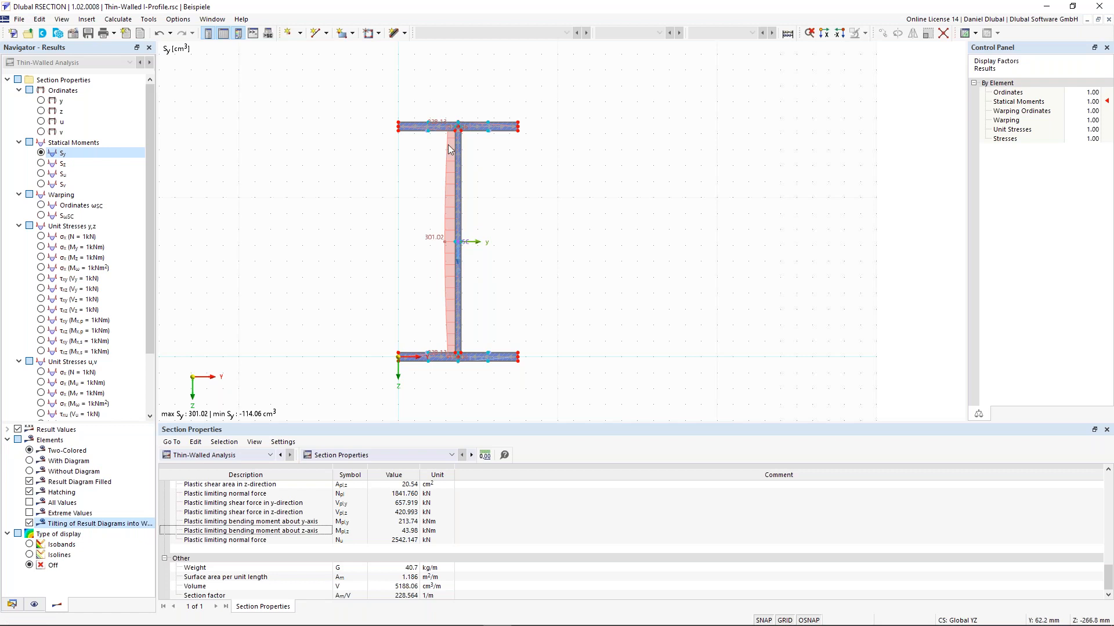
scroll(448, 145, "up", 1)
scroll(448, 144, "down", 1)
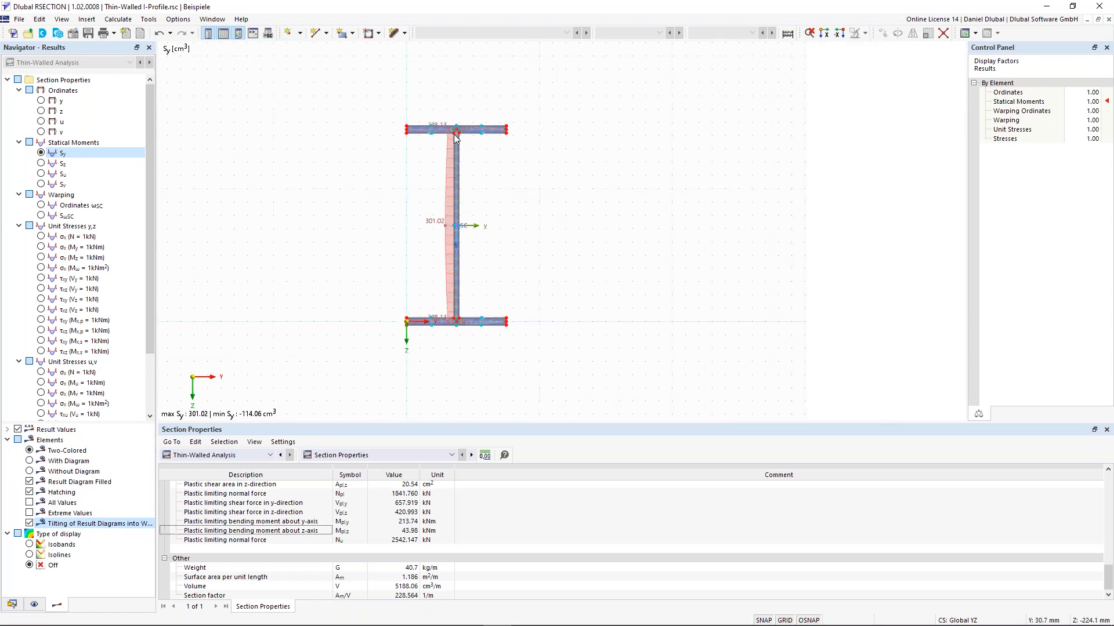
scroll(431, 178, "up", 2)
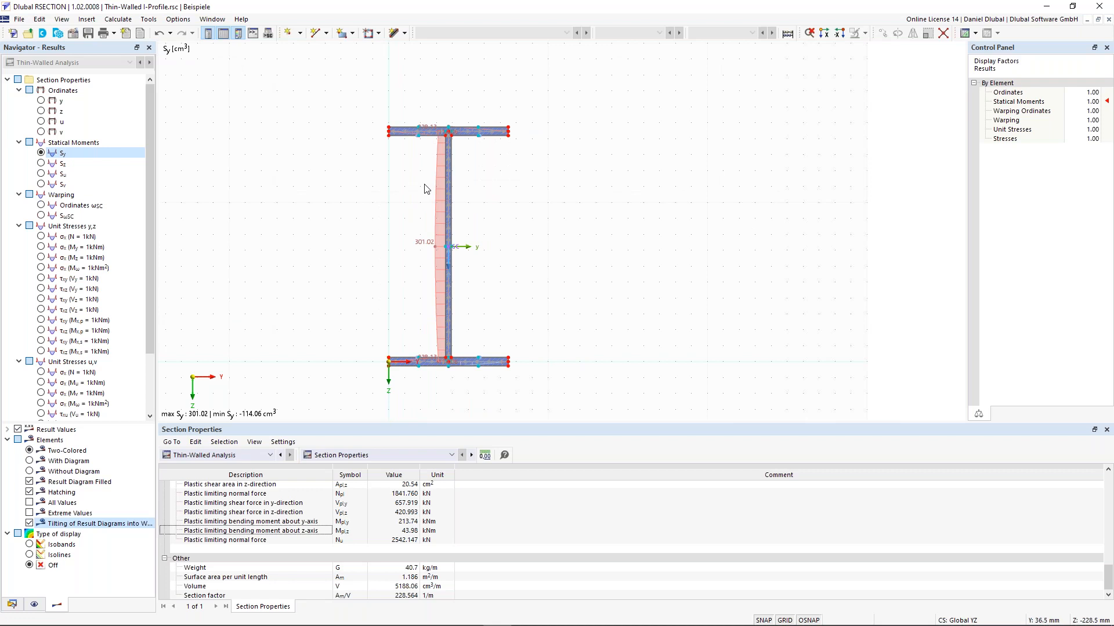
scroll(449, 203, "up", 1)
scroll(371, 223, "down", 1)
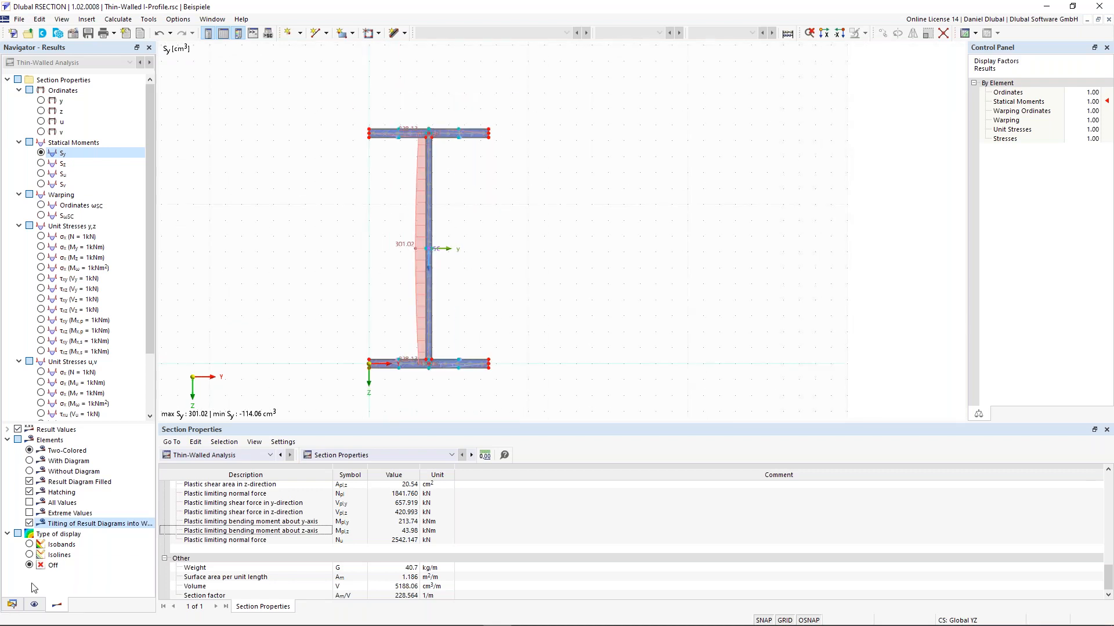
Step: Hide Parts and Elements in the Display navigator and recentre the I-section on the Sy diagram
left_click(33, 605)
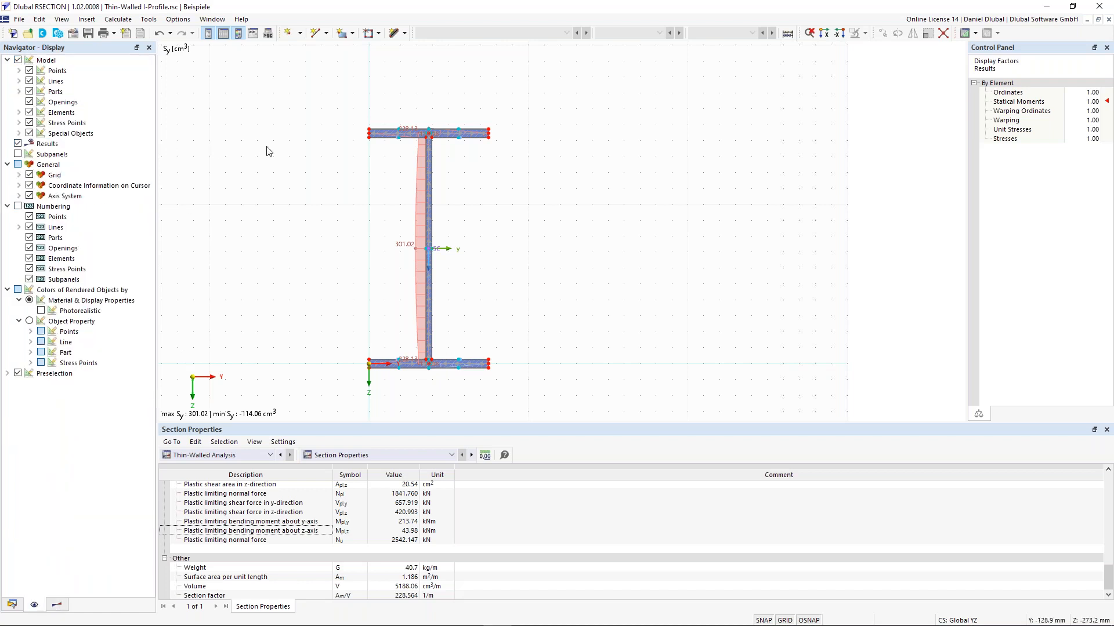
left_click(29, 92)
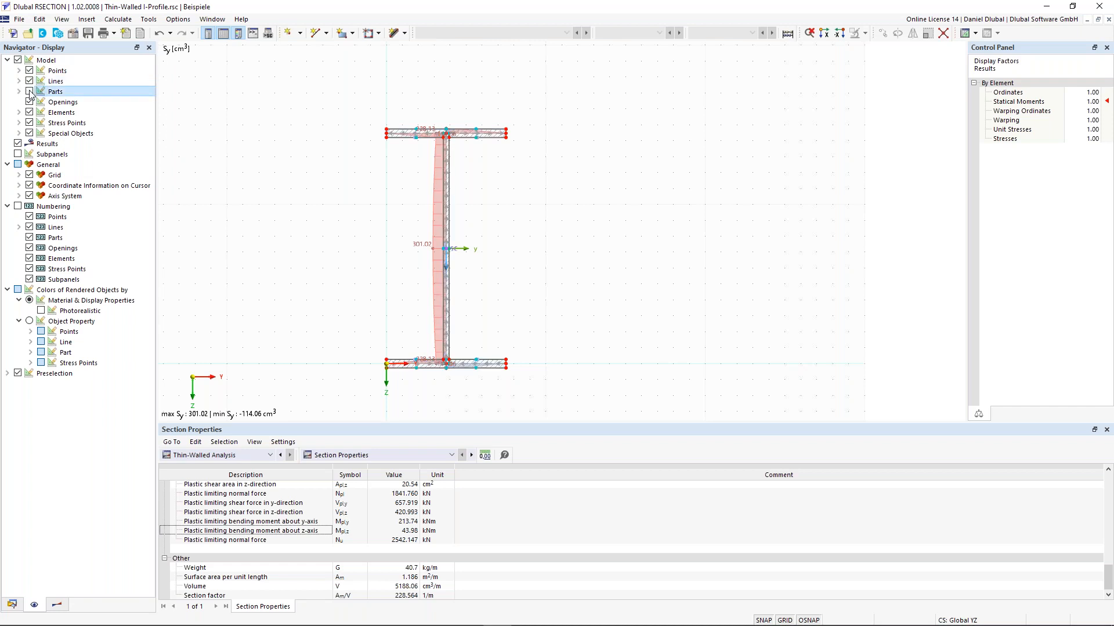
left_click(30, 113)
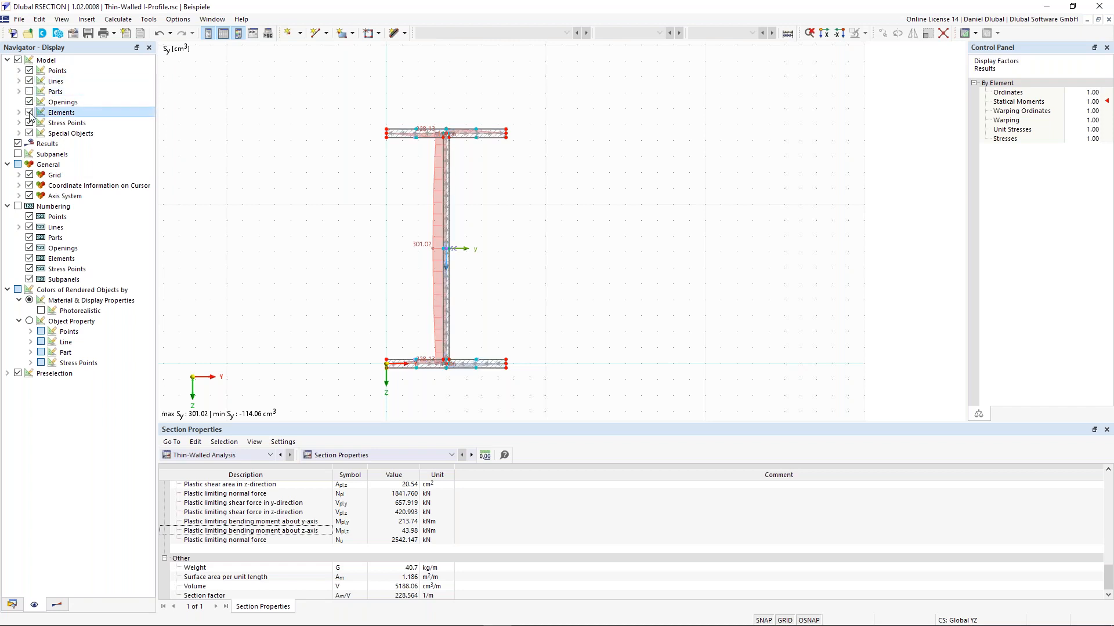
scroll(447, 125, "up", 4)
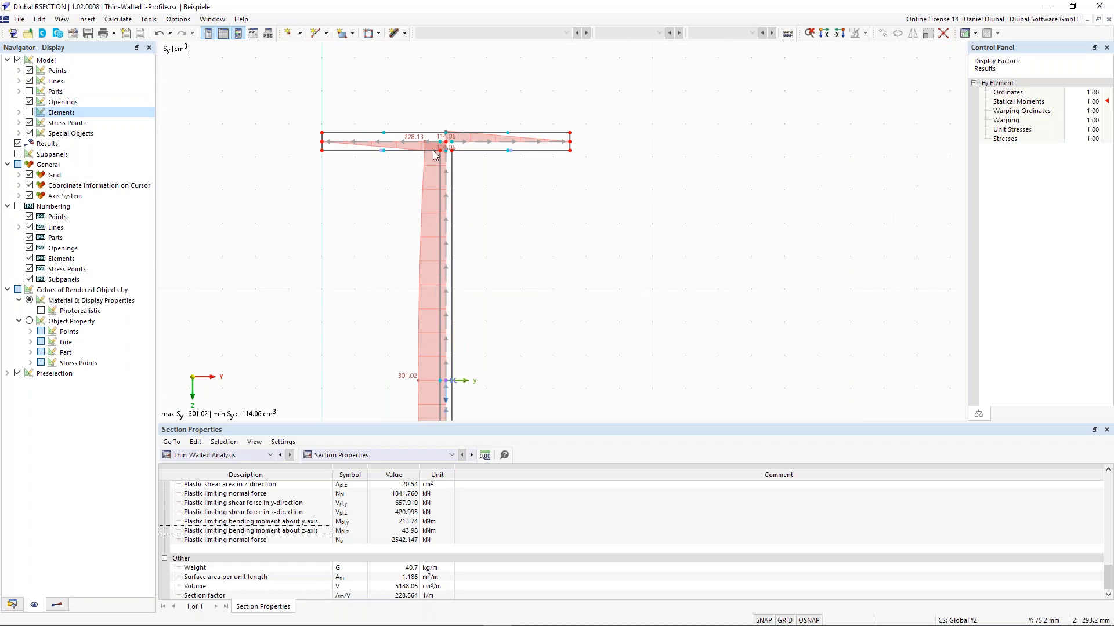
scroll(350, 199, "down", 4)
middle_click_drag(315, 293, 419, 154)
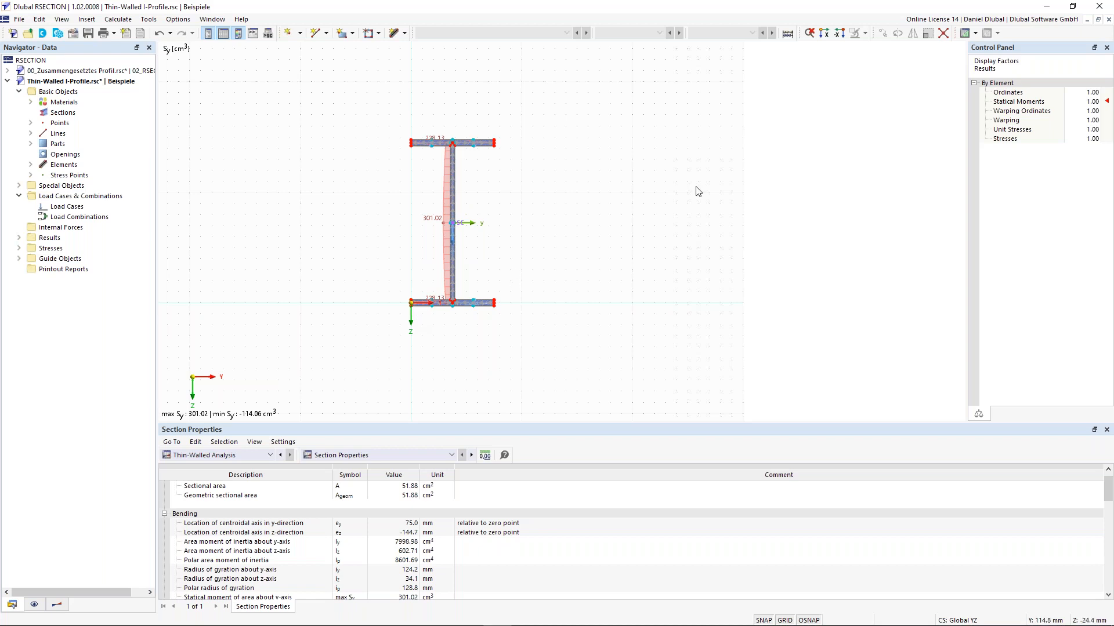
Step: Switch off Results display, then window-select the I-profile and clear the selection
left_click(35, 605)
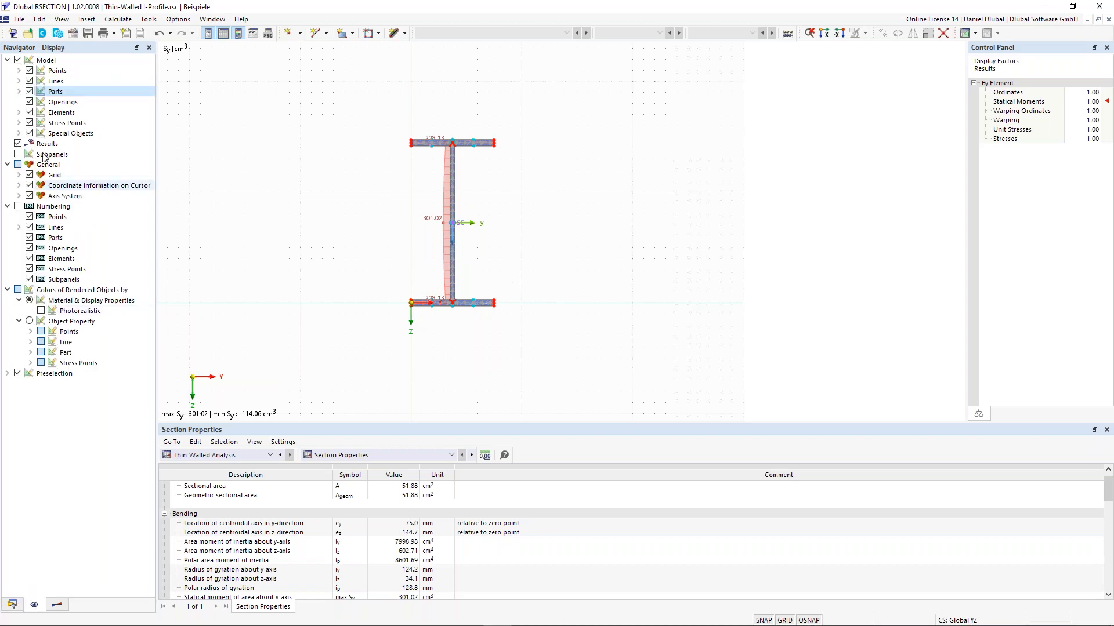
left_click(18, 144)
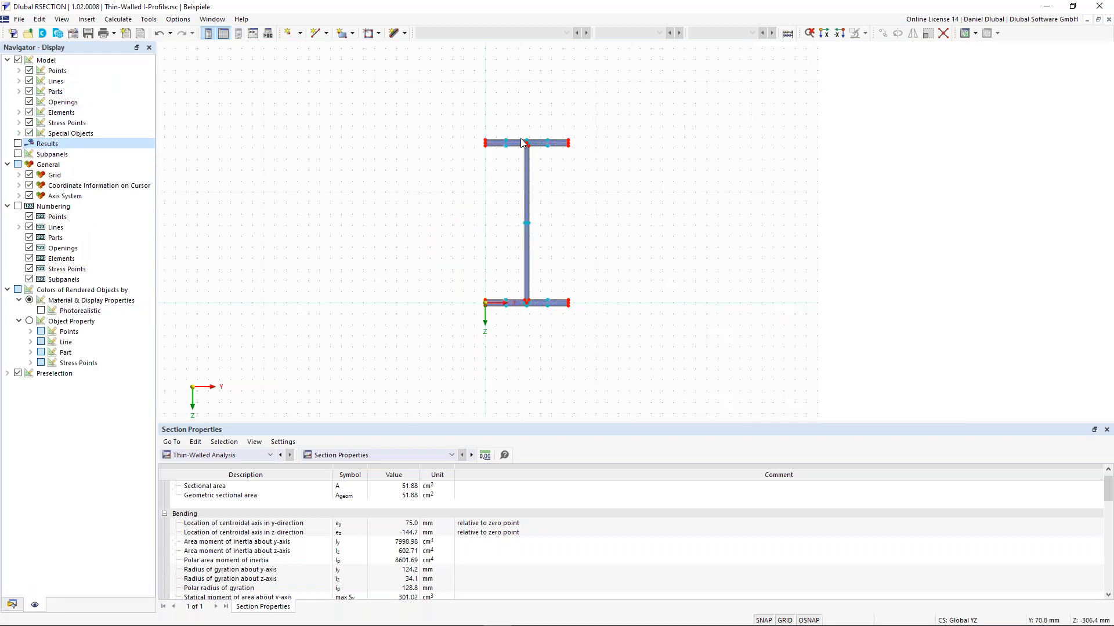
scroll(526, 156, "up", 5)
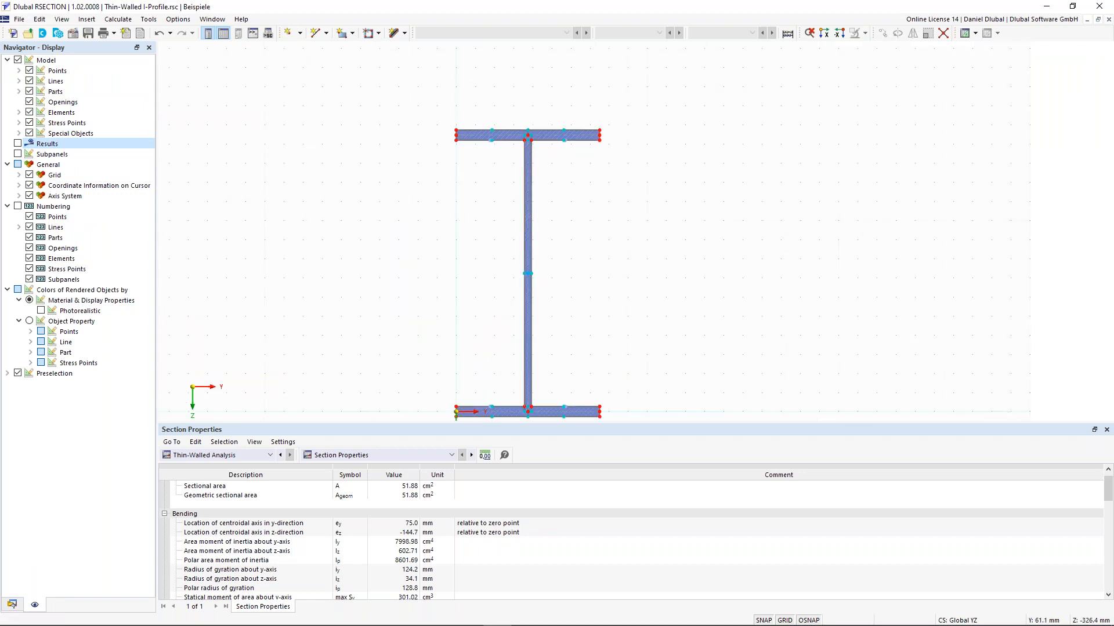
scroll(533, 121, "down", 4)
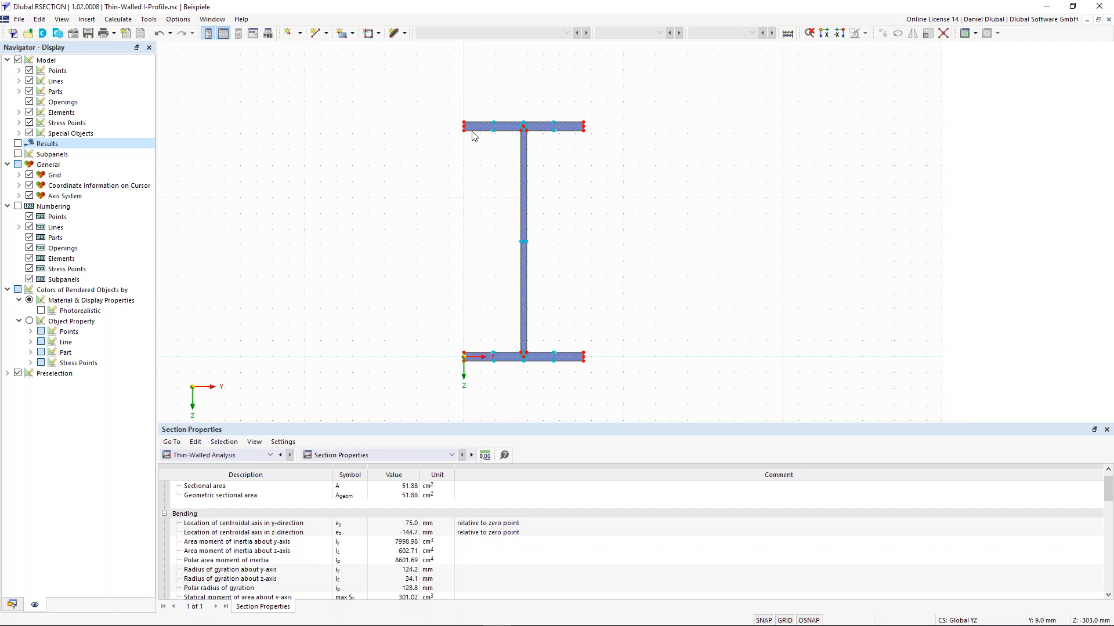
left_click_drag(644, 227, 423, 82)
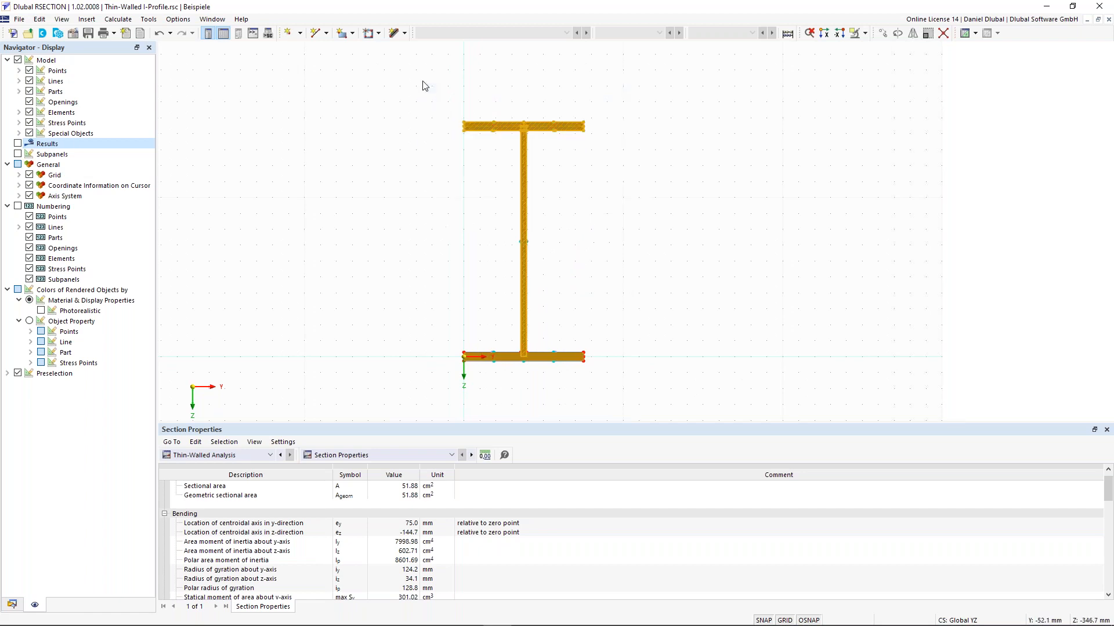
left_click(454, 188)
left_click_drag(592, 173, 445, 95)
left_click(471, 172)
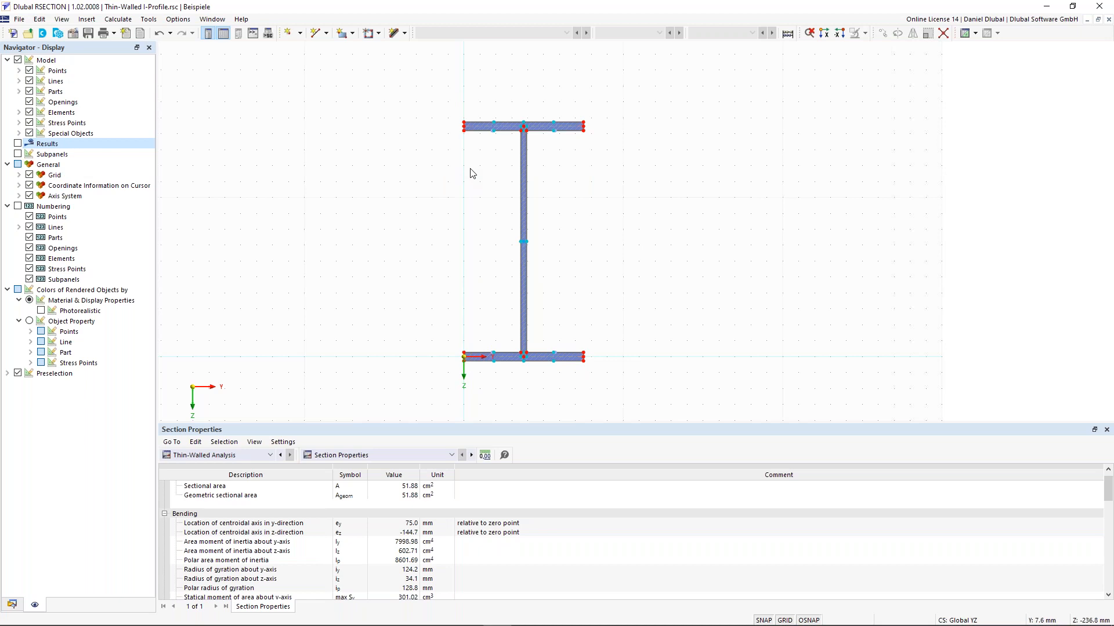
Step: Zoom and pan around the plain I-profile, framing the bottom flange and recentring the section
scroll(515, 146, "up", 3)
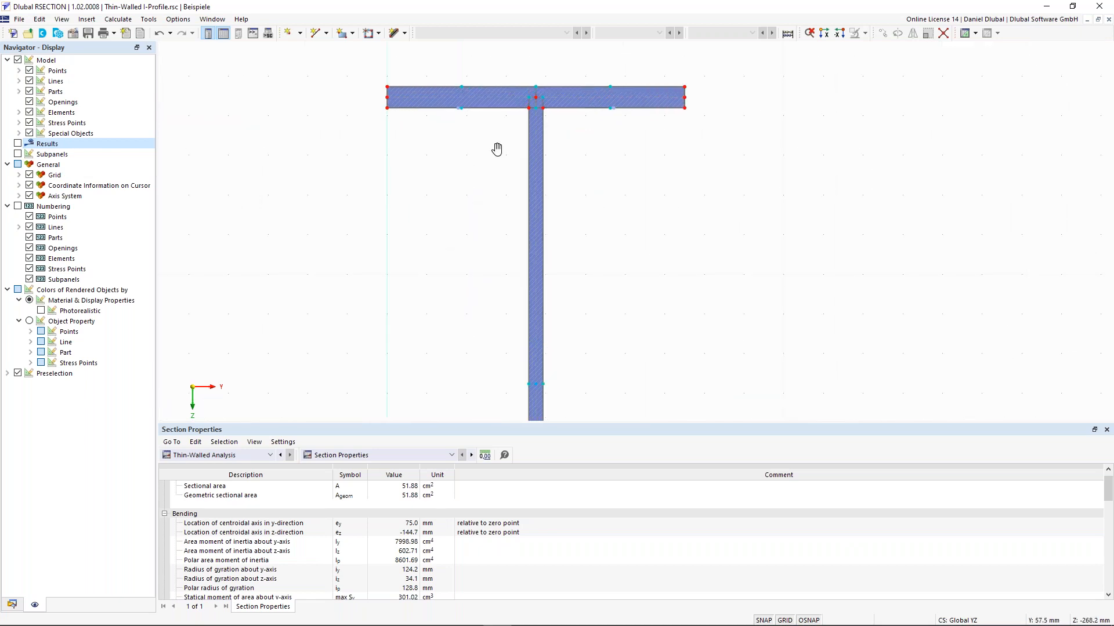
scroll(505, 142, "down", 2)
scroll(445, 259, "down", 3)
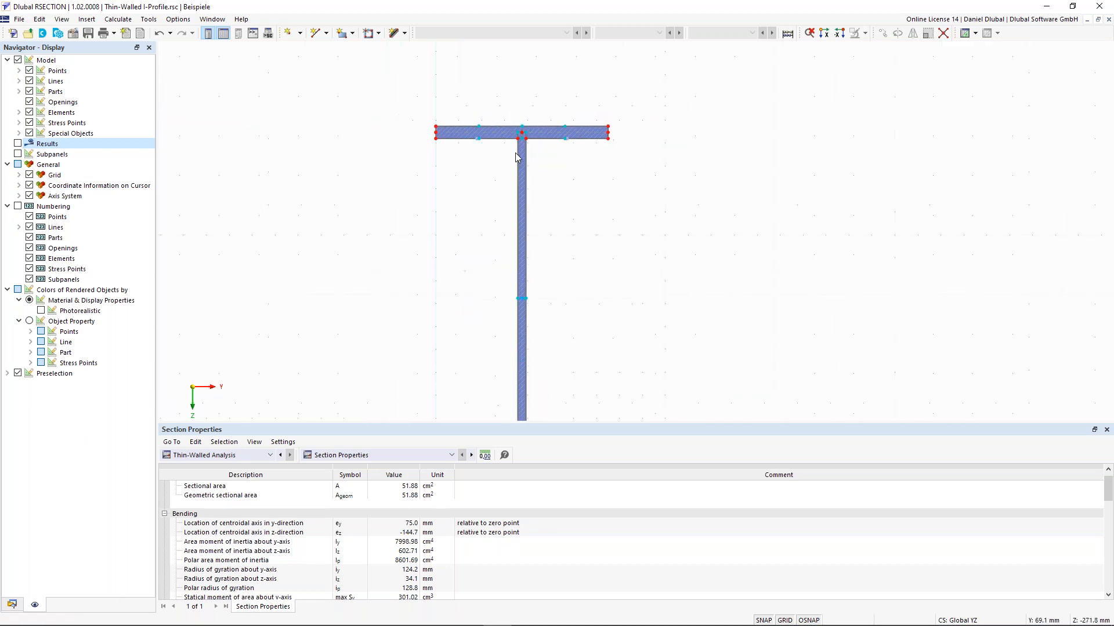
middle_click_drag(417, 303, 413, 290)
scroll(413, 290, "up", 2)
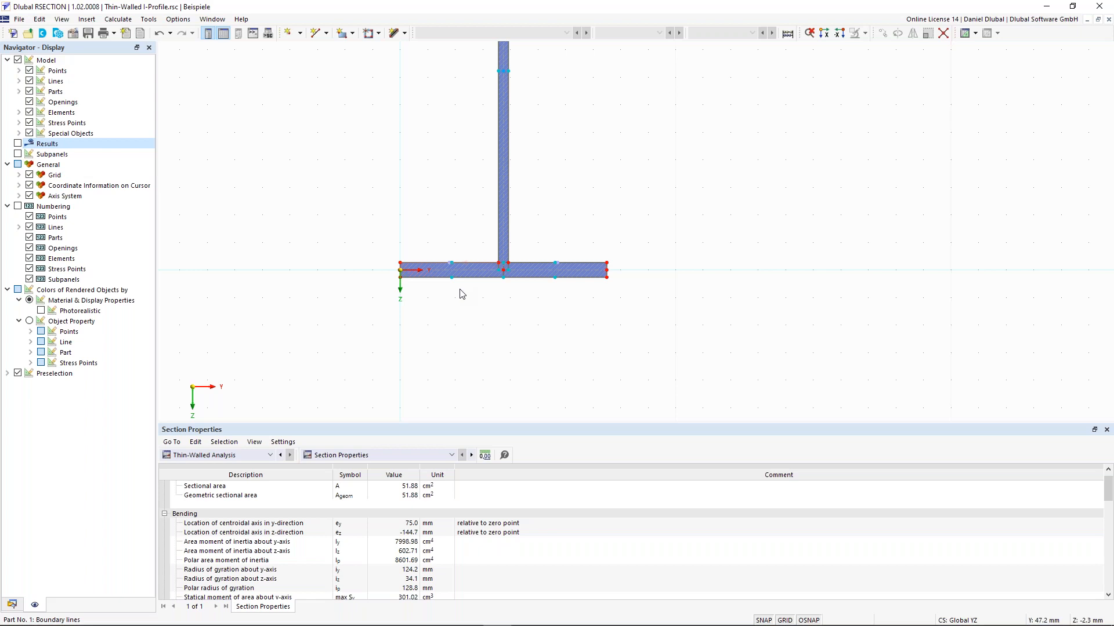
middle_click_drag(460, 267, 459, 289)
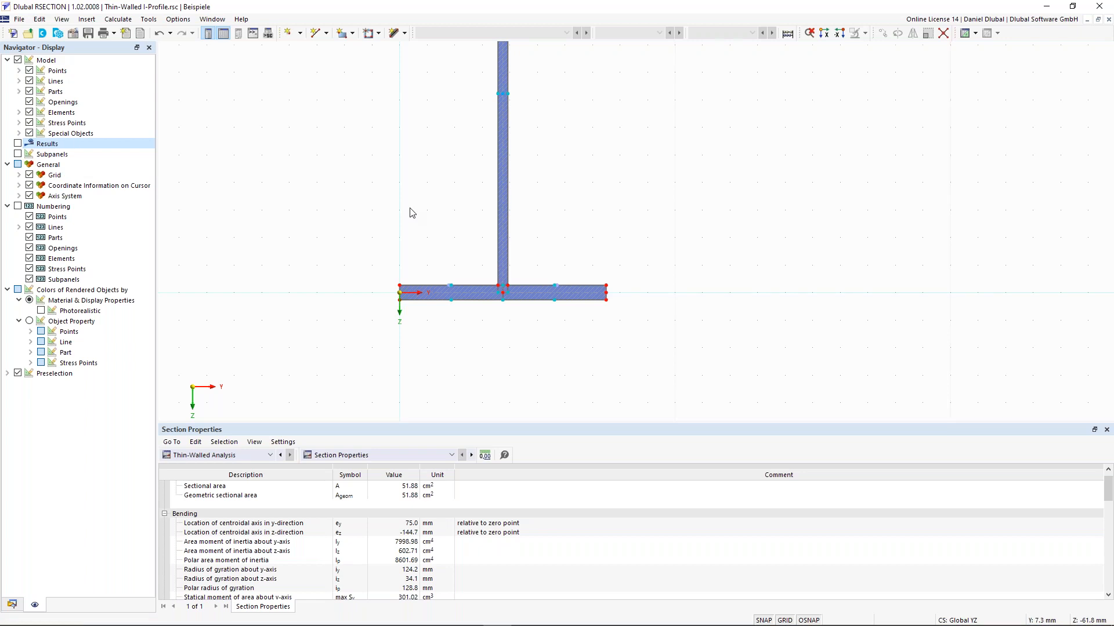
scroll(431, 181, "down", 2)
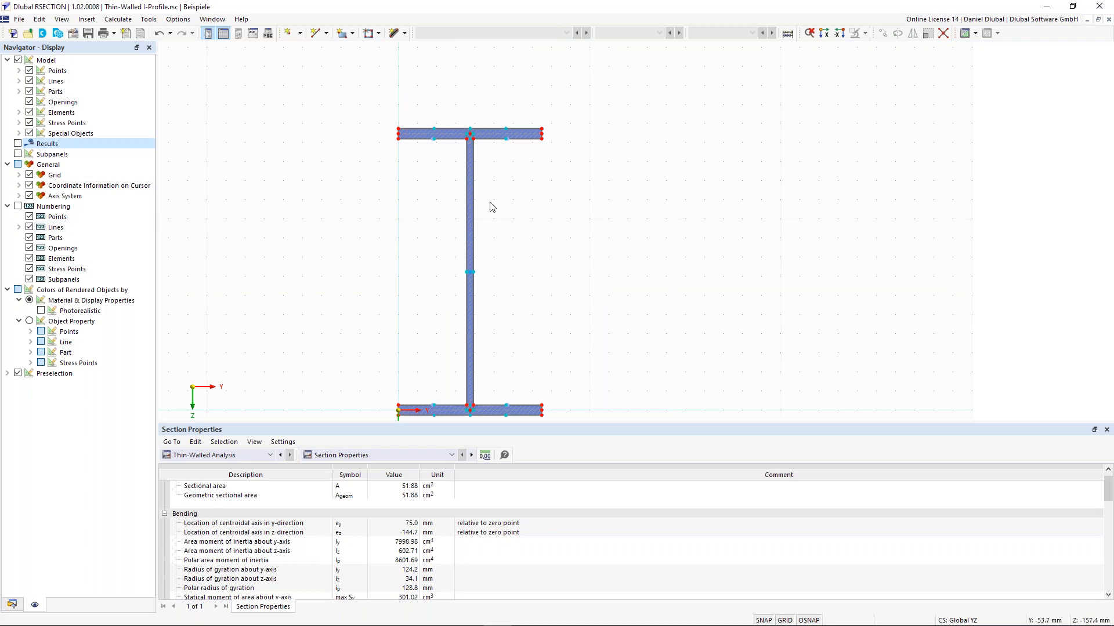
middle_click_drag(414, 198, 478, 181)
scroll(470, 152, "down", 1)
scroll(420, 191, "down", 2)
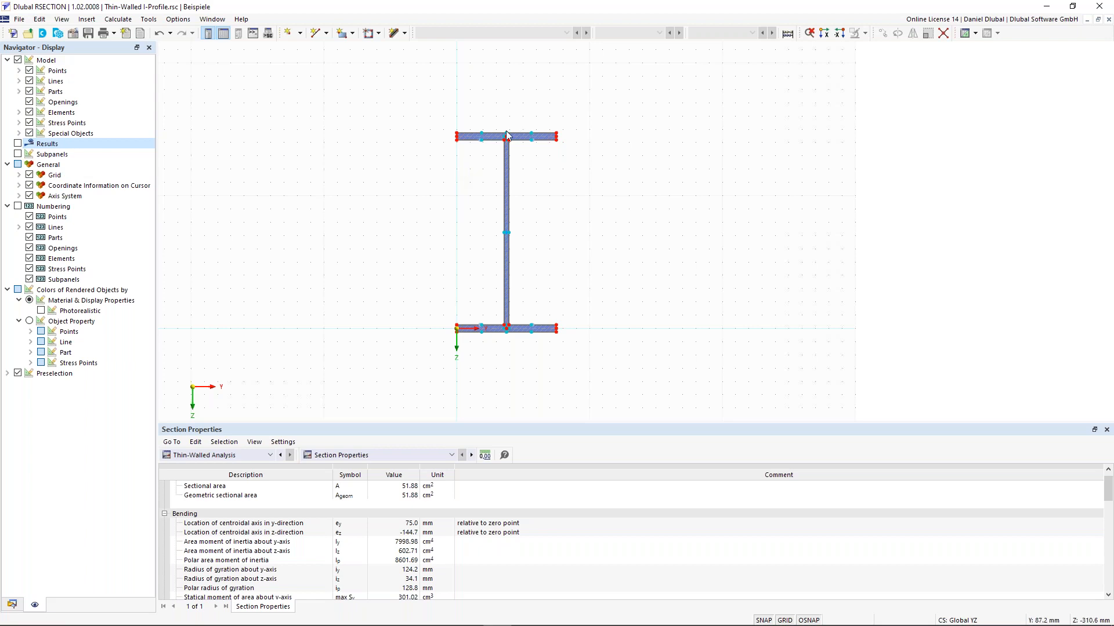
scroll(504, 133, "up", 1)
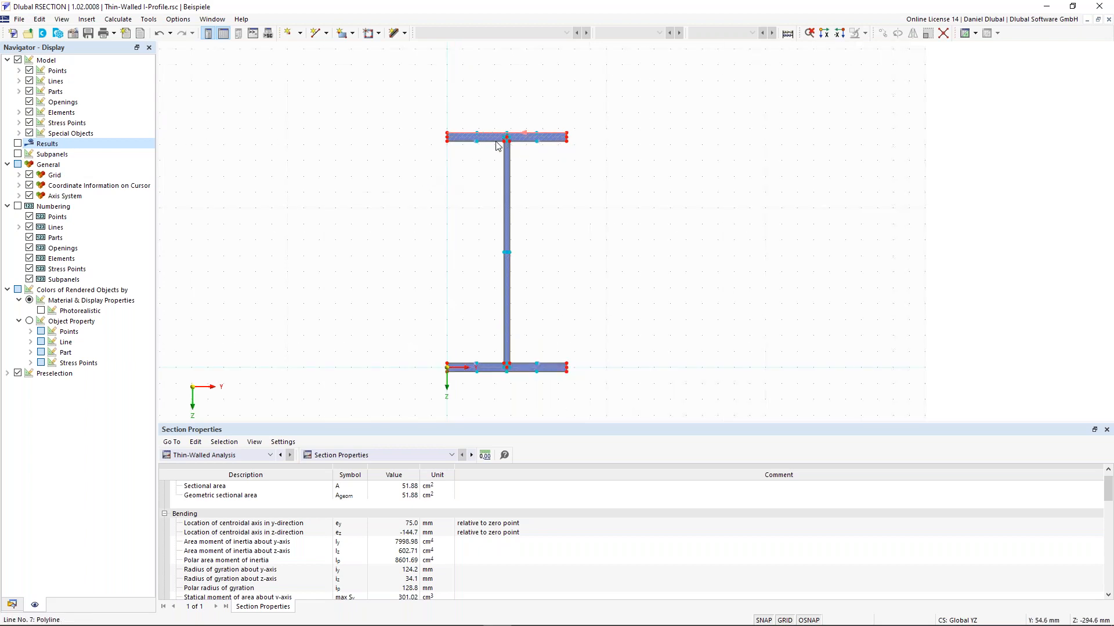
scroll(502, 133, "up", 1)
scroll(500, 132, "down", 2)
middle_click_drag(378, 205, 409, 184)
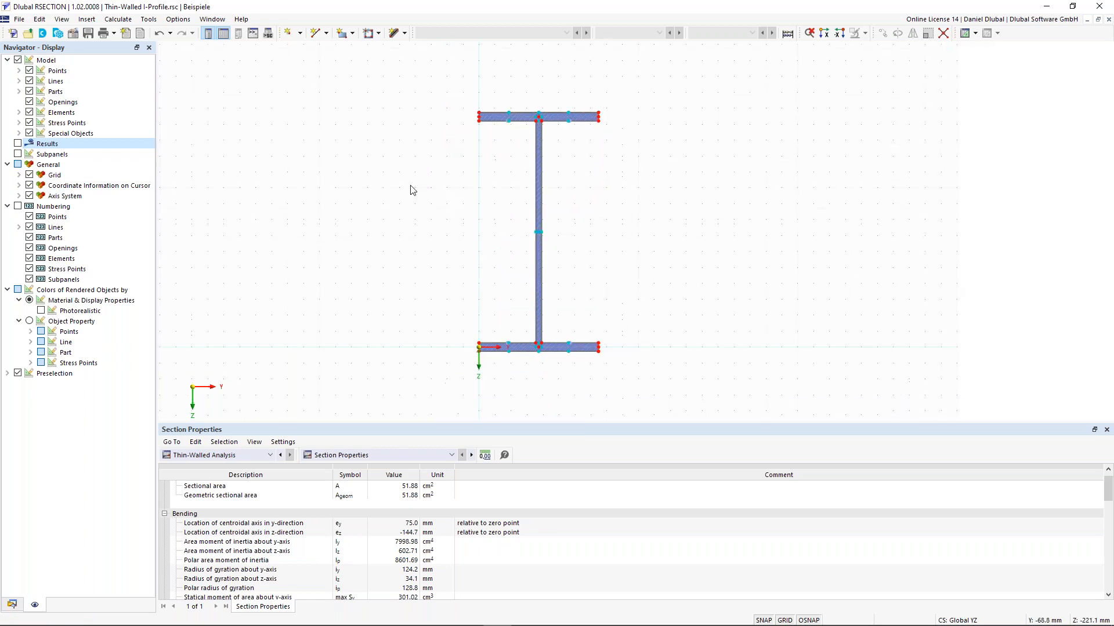
Step: Enable Effective / Steel / Aluminum section analysis to EN 1993-1-1 and EN 1993-1-5 in the base data
left_click(73, 33)
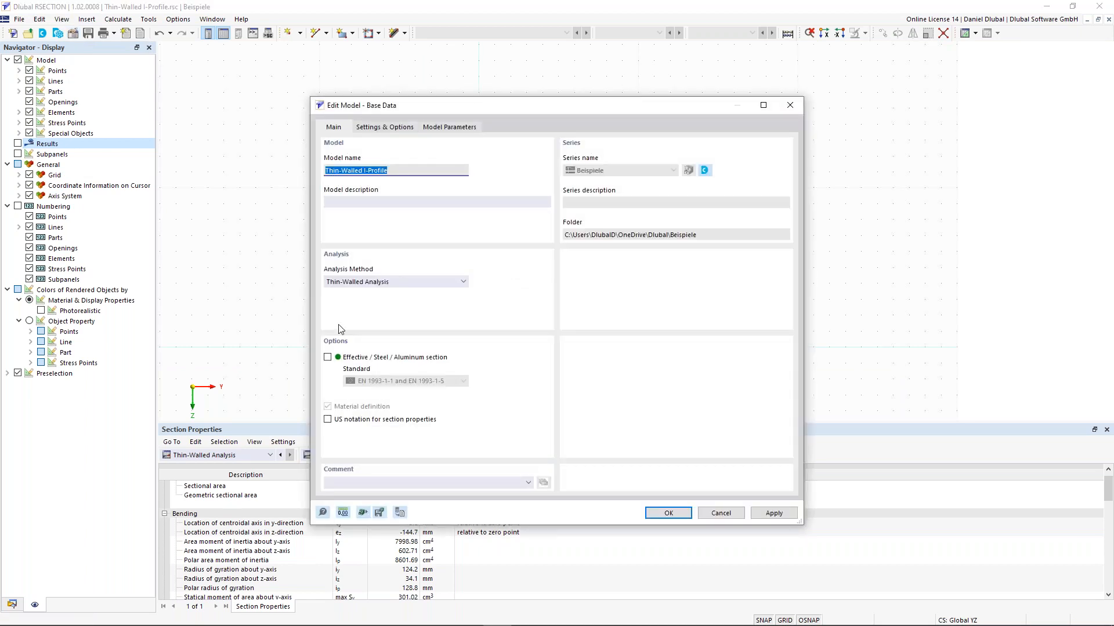
left_click(327, 358)
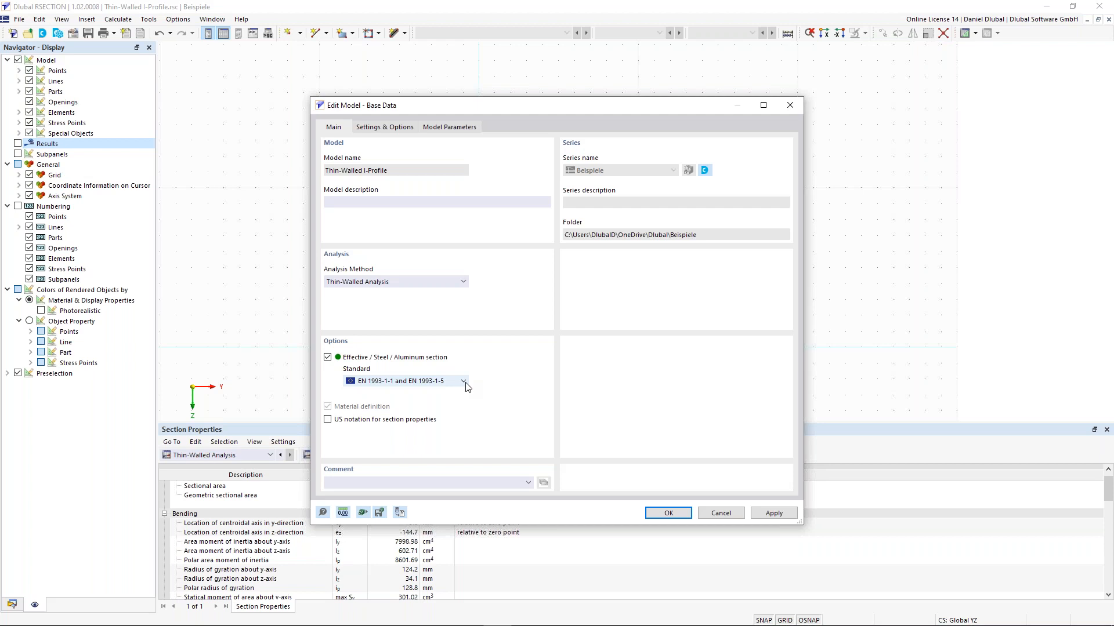
left_click_drag(432, 107, 393, 81)
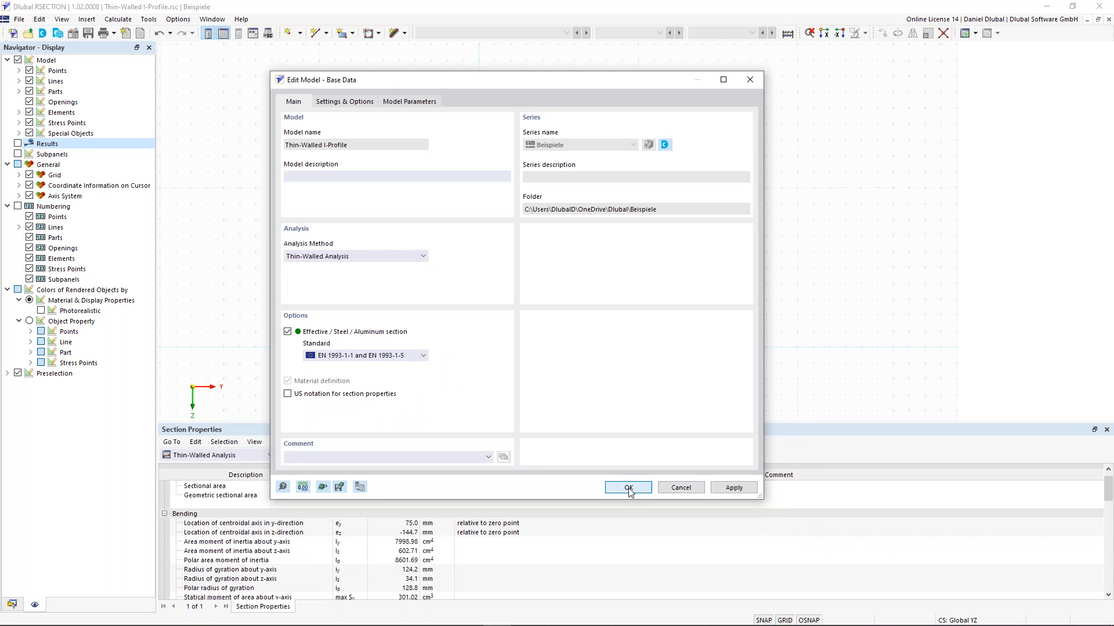
left_click(628, 488)
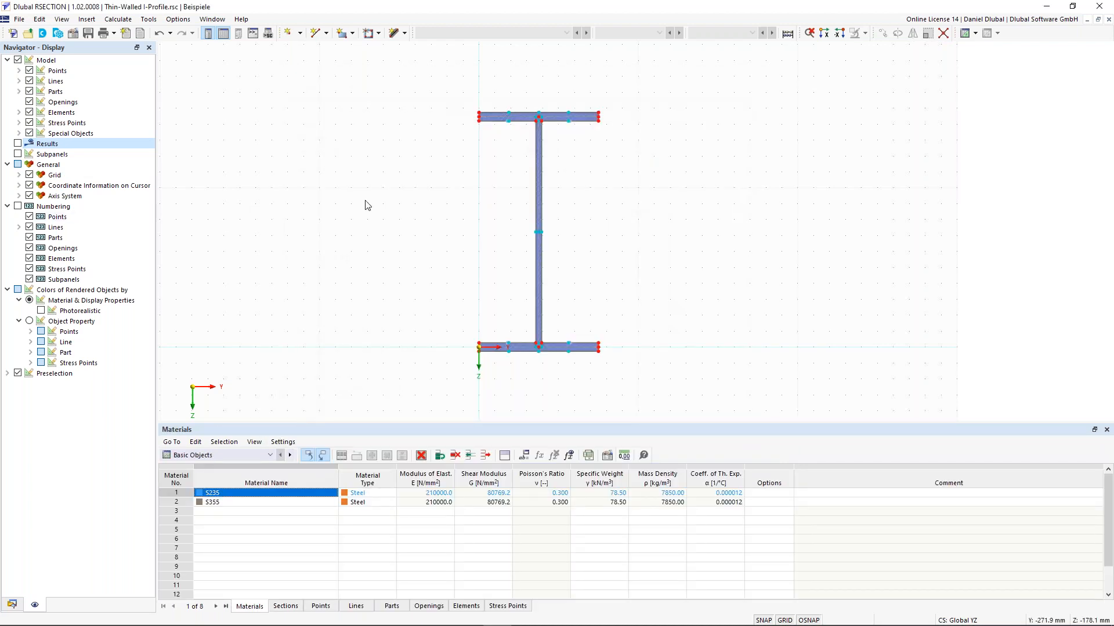
middle_click_drag(371, 202, 355, 207)
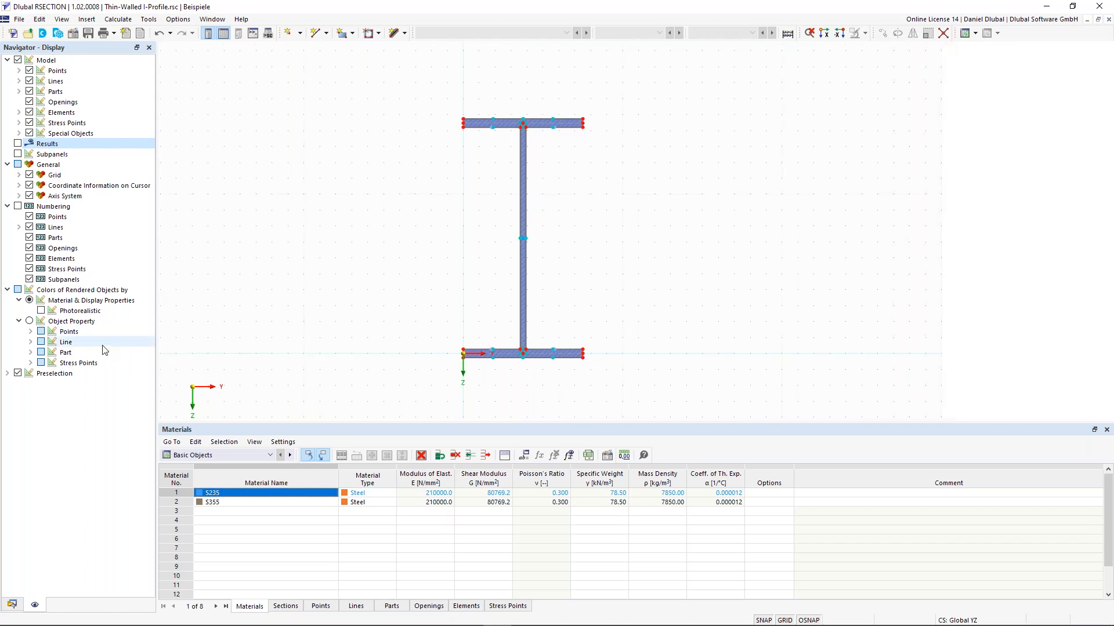
left_click(18, 155)
left_click(17, 154)
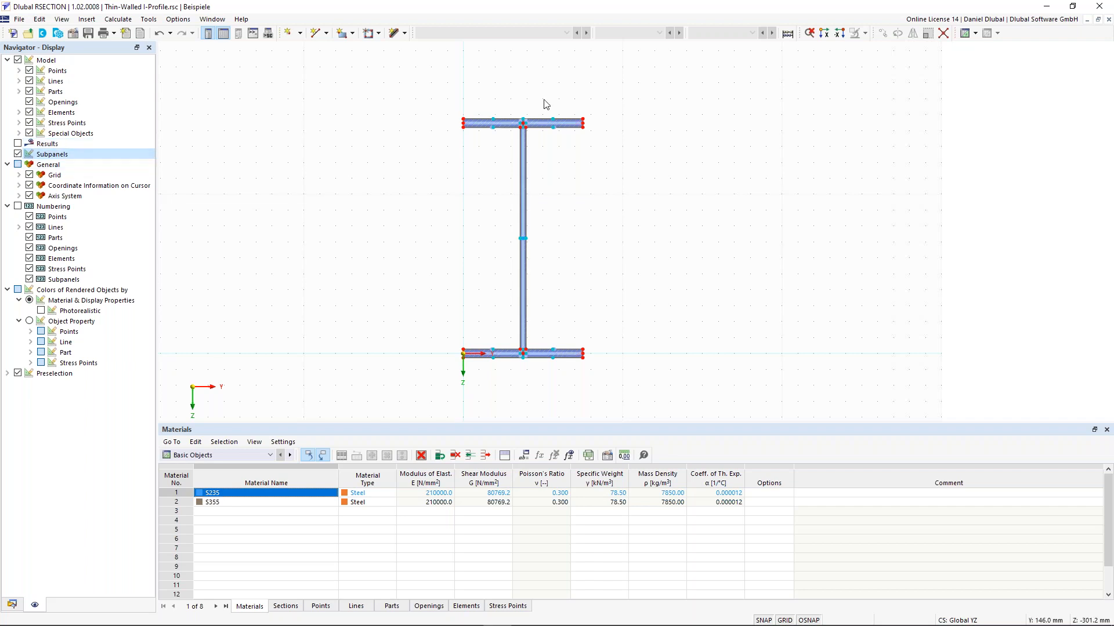
scroll(542, 103, "up", 3)
scroll(432, 123, "up", 2)
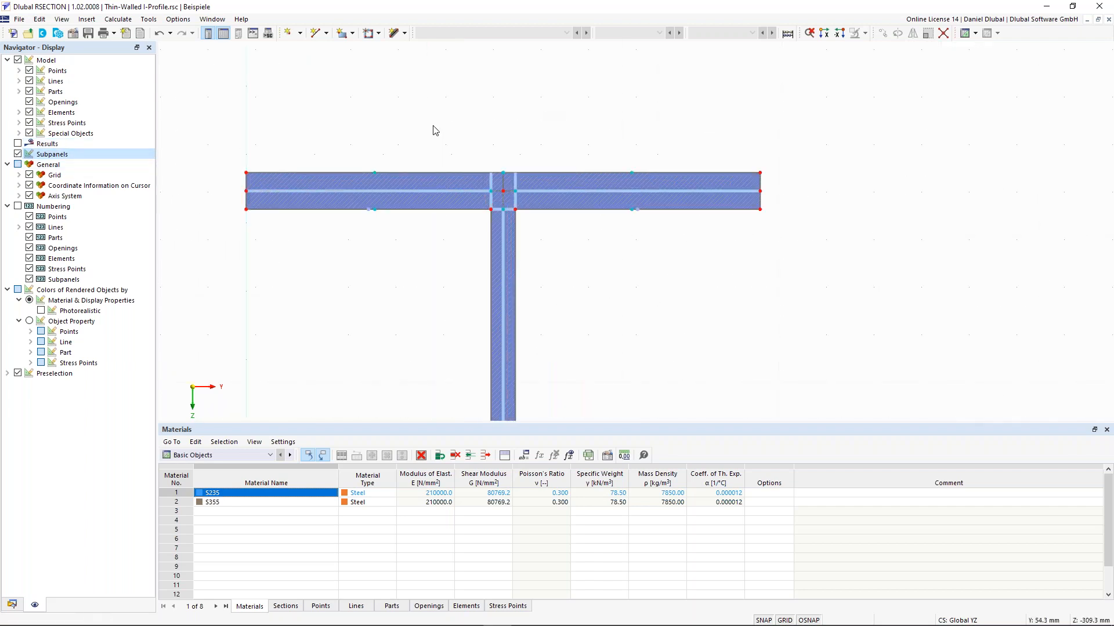
middle_click_drag(441, 129, 460, 151)
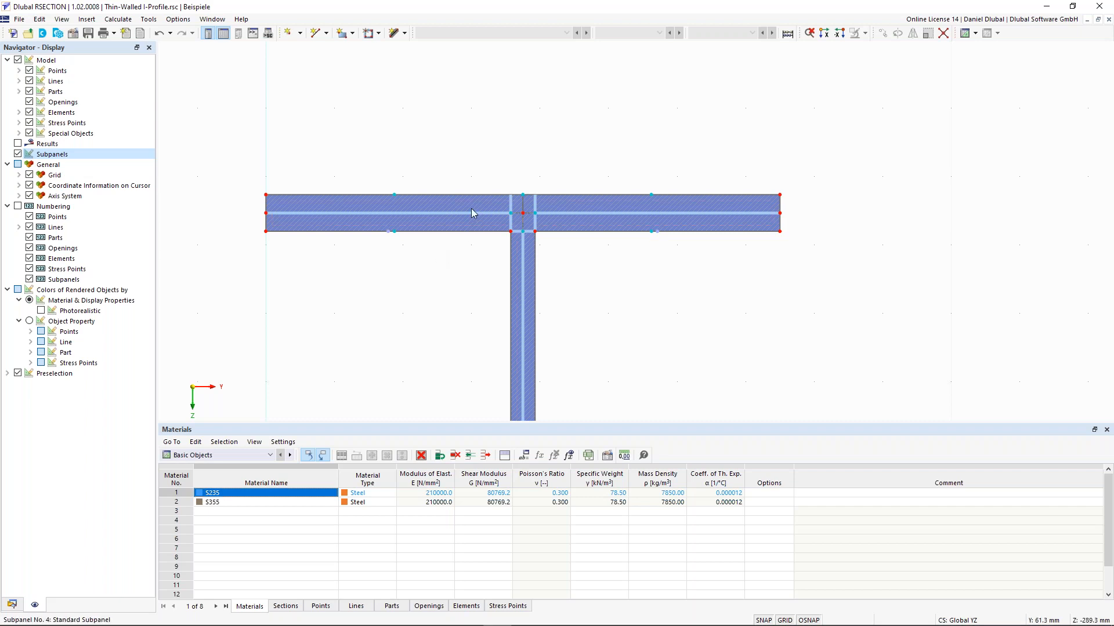
scroll(471, 208, "down", 2)
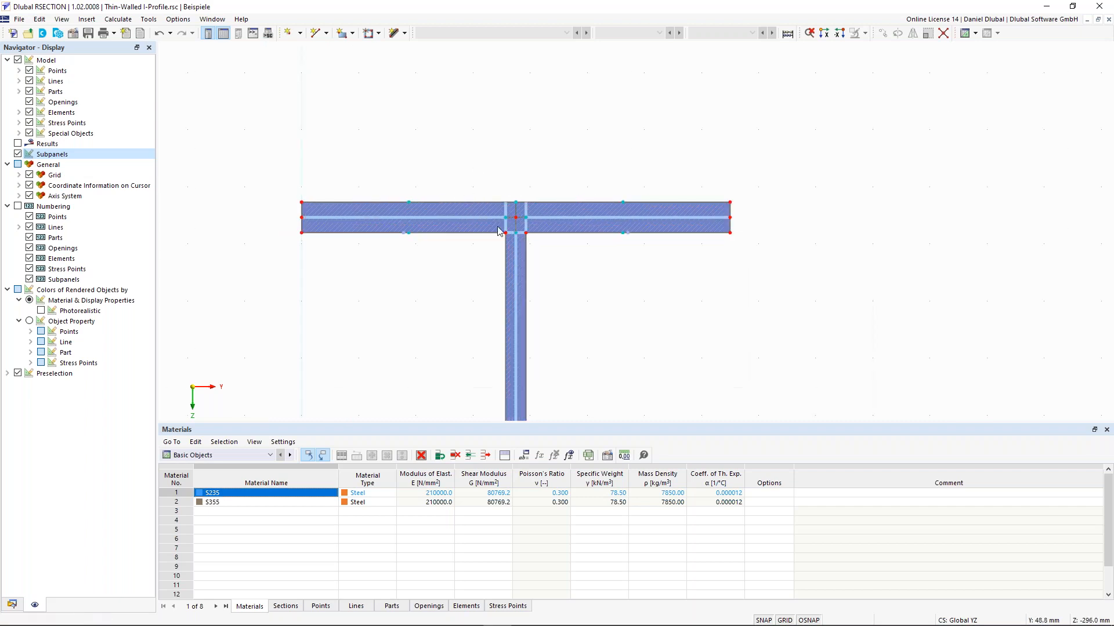
scroll(465, 220, "up", 1)
scroll(438, 195, "down", 3)
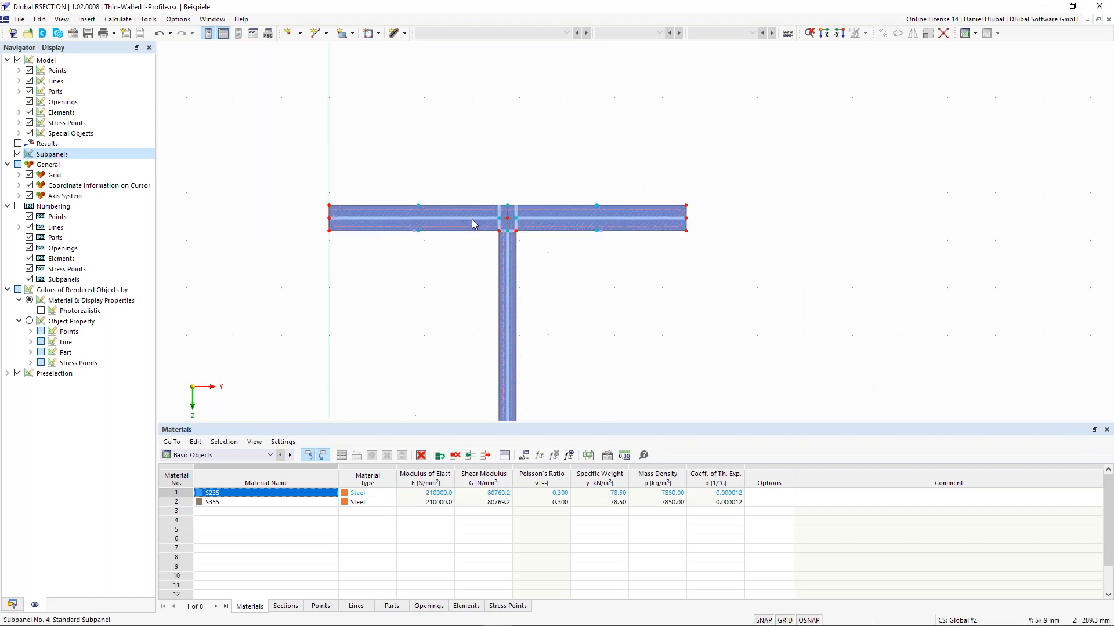
scroll(464, 197, "up", 1)
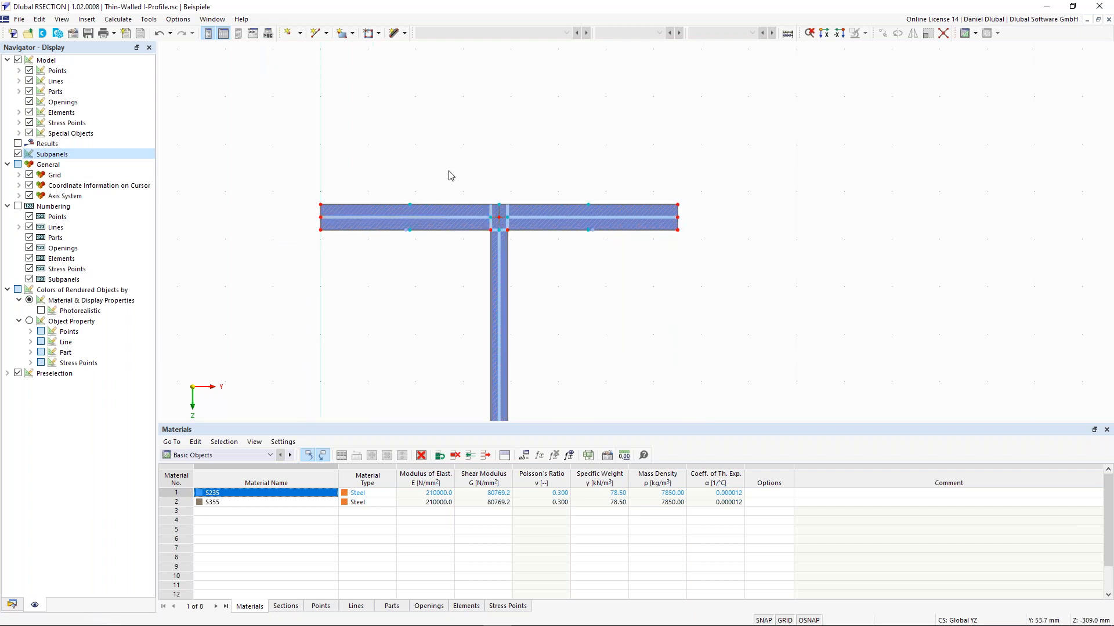
scroll(455, 169, "up", 1)
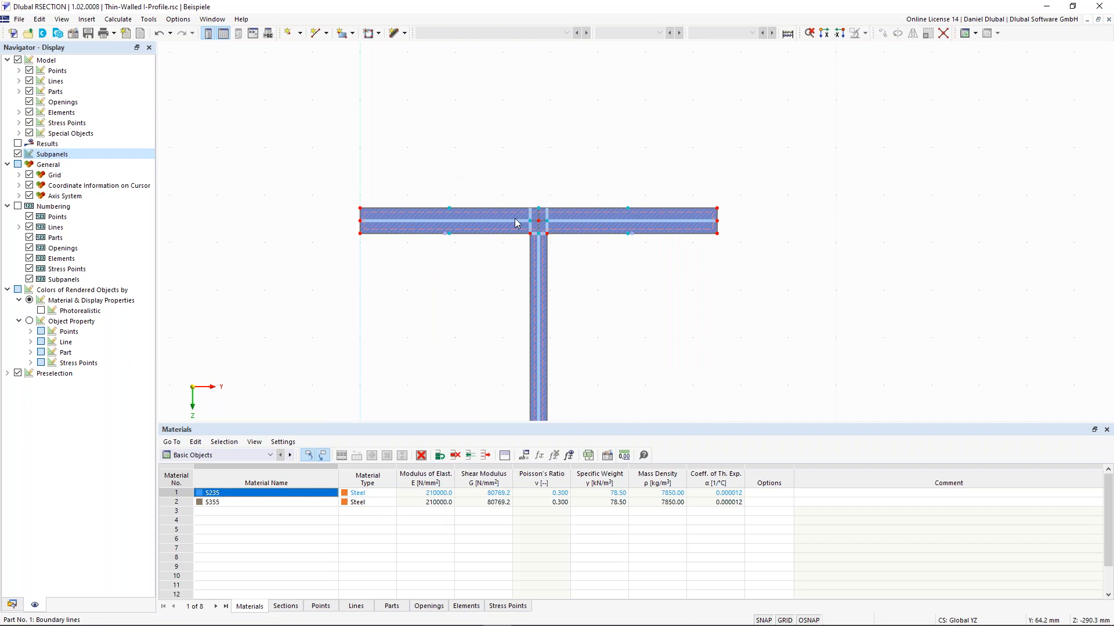
scroll(516, 223, "down", 3)
middle_click_drag(458, 236, 474, 270)
scroll(507, 167, "up", 2)
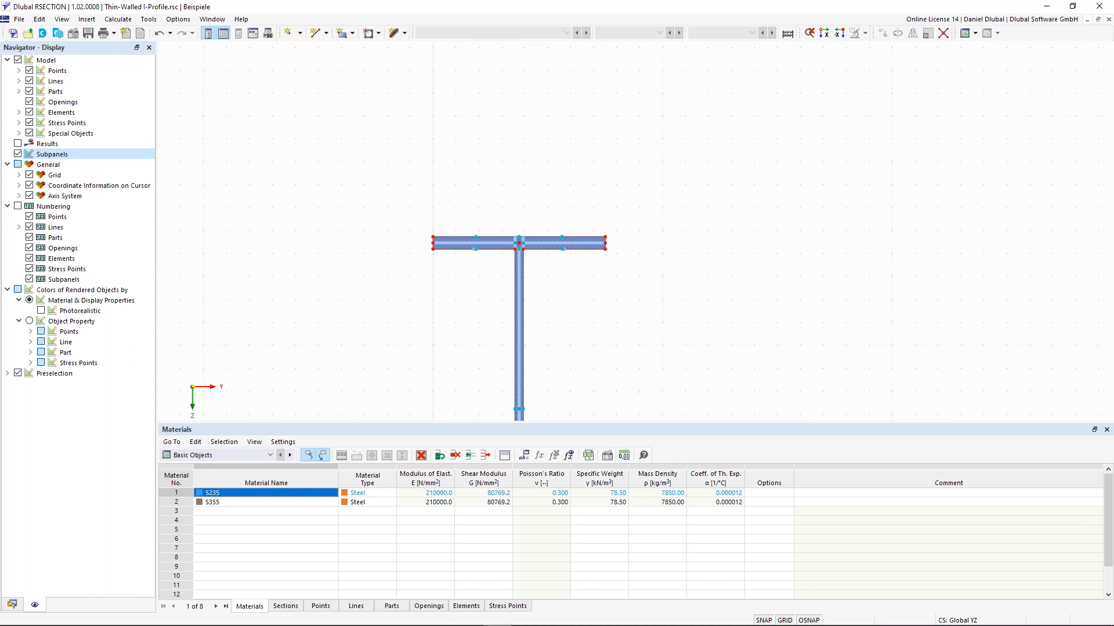
scroll(489, 264, "up", 2)
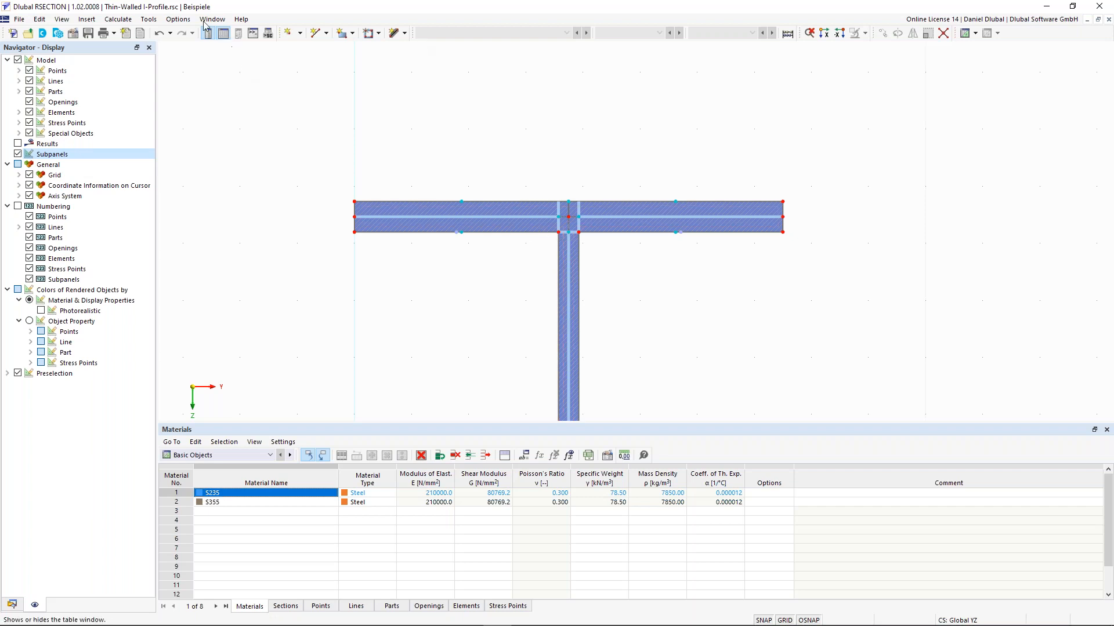
Step: Round the left web-to-top-flange corner with a 15 mm radius
left_click(174, 22)
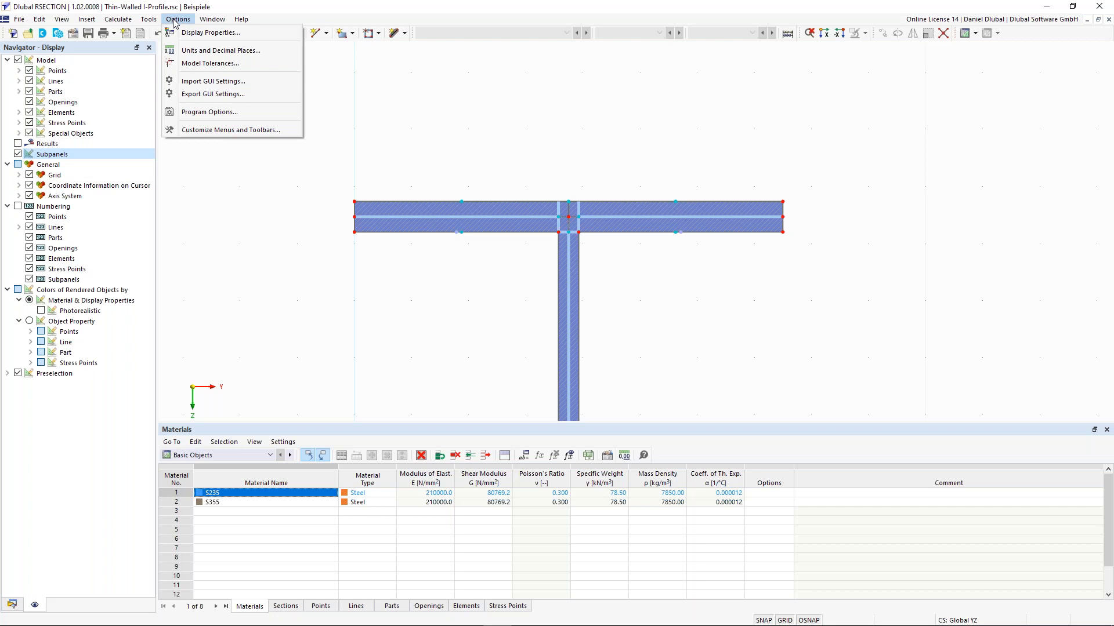
mouse_move(151, 20)
left_click(187, 101)
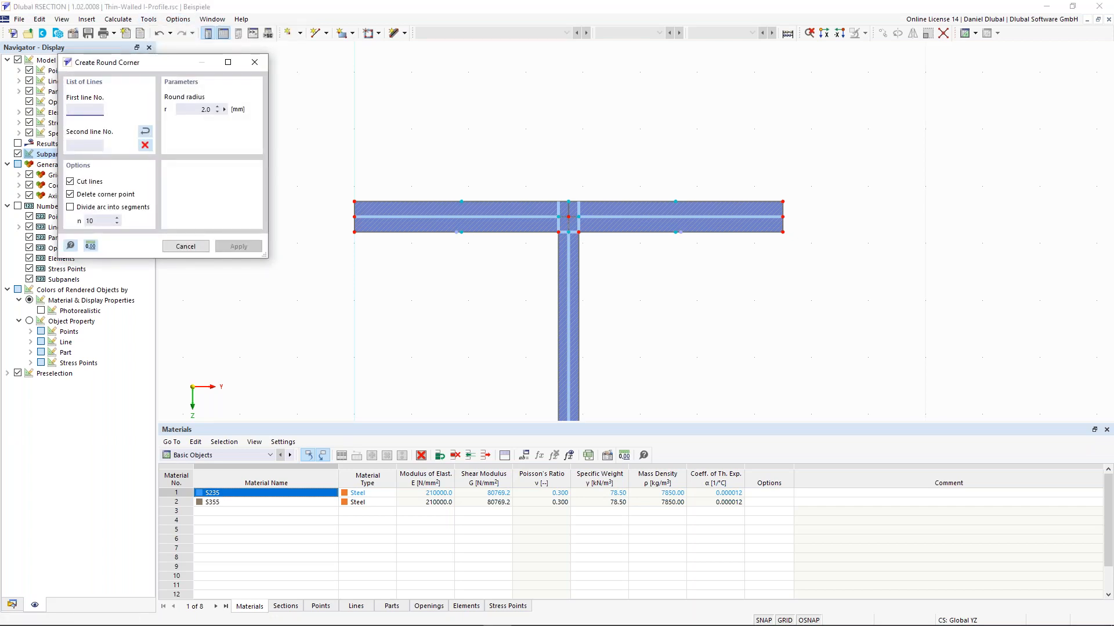
left_click(193, 110)
type("15")
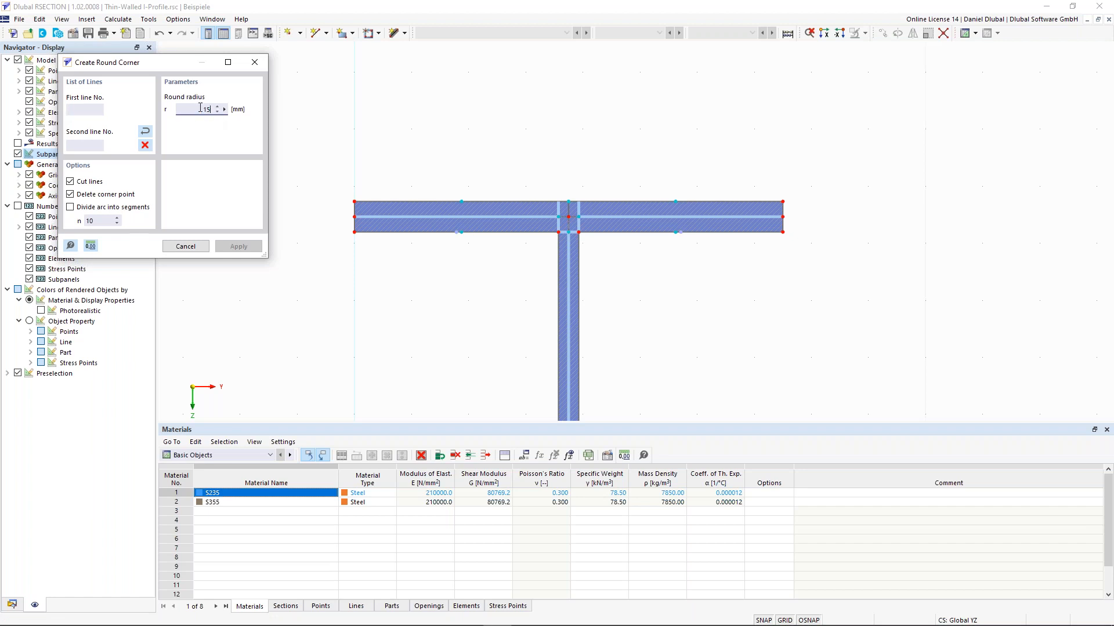
left_click(539, 229)
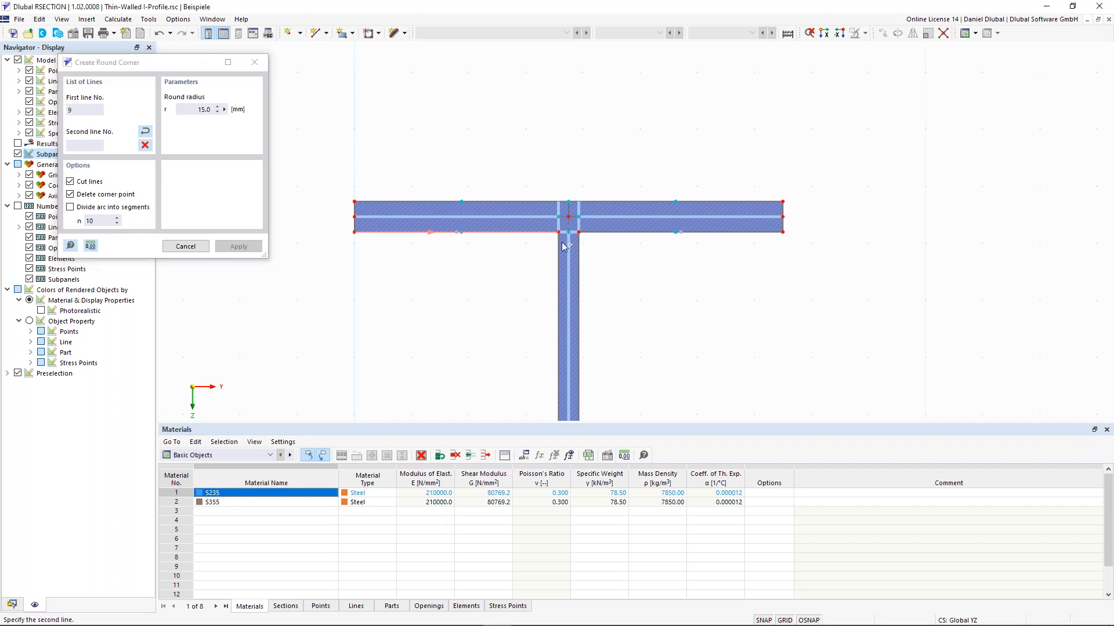
left_click(558, 249)
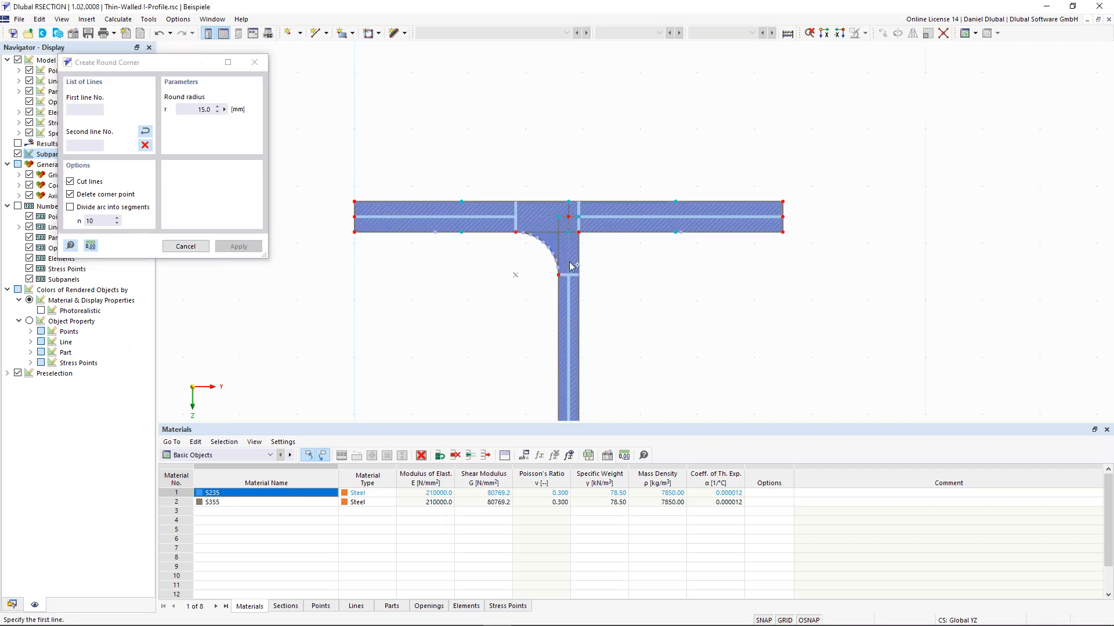
scroll(577, 267, "up", 3)
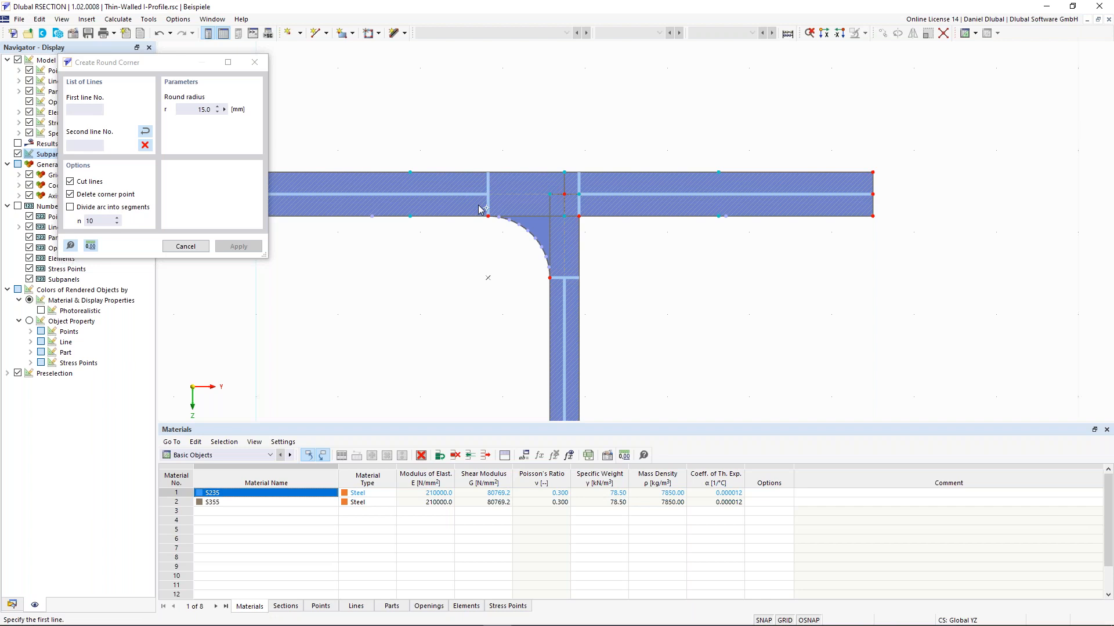
scroll(497, 219, "up", 1)
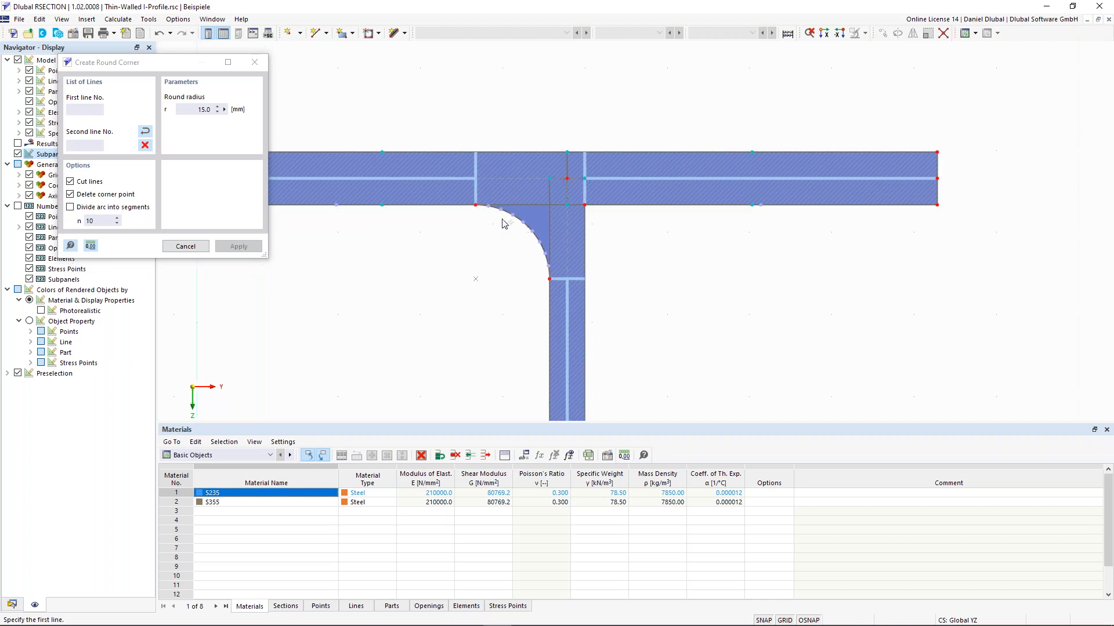
Step: Round the right web-to-top-flange corner with the same 15 mm fillet and close the tool
left_click(585, 241)
left_click(614, 205)
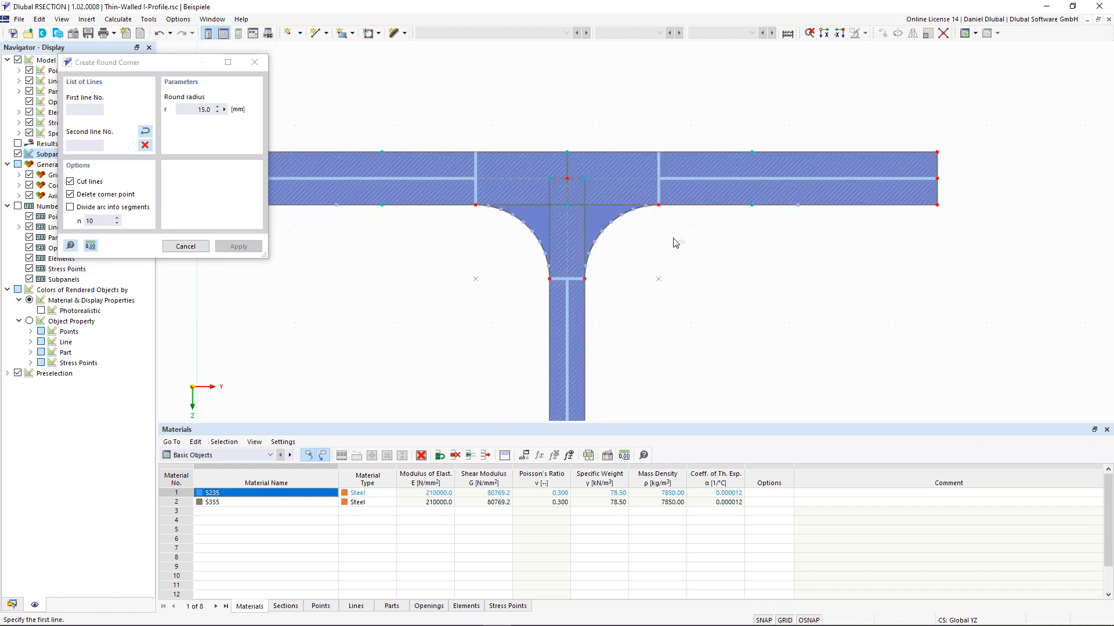
scroll(671, 186, "down", 2)
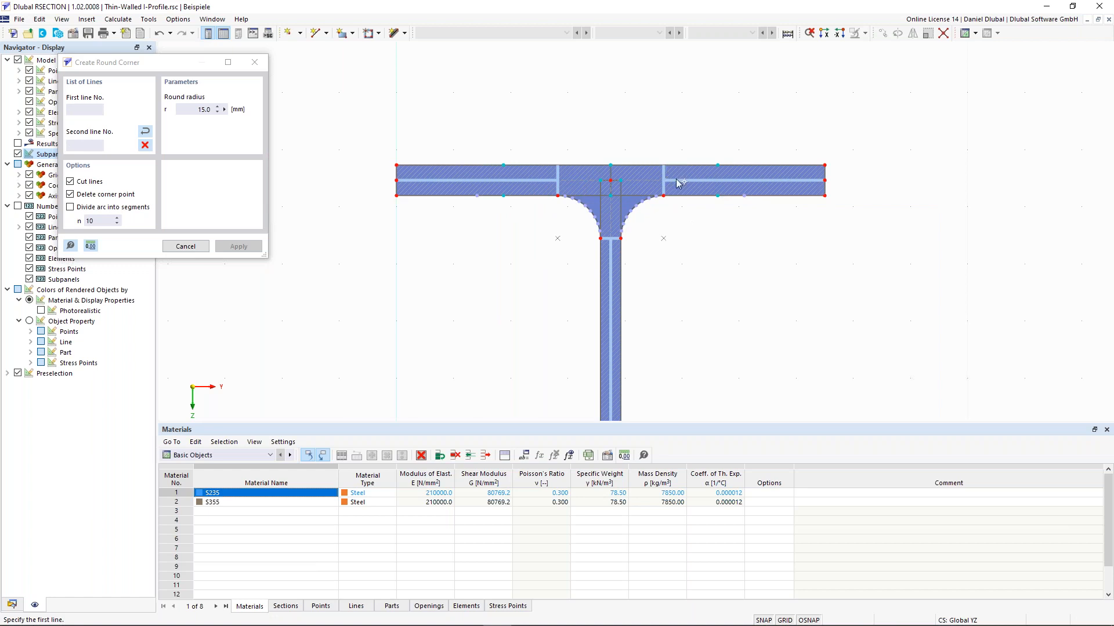
scroll(618, 239, "up", 1)
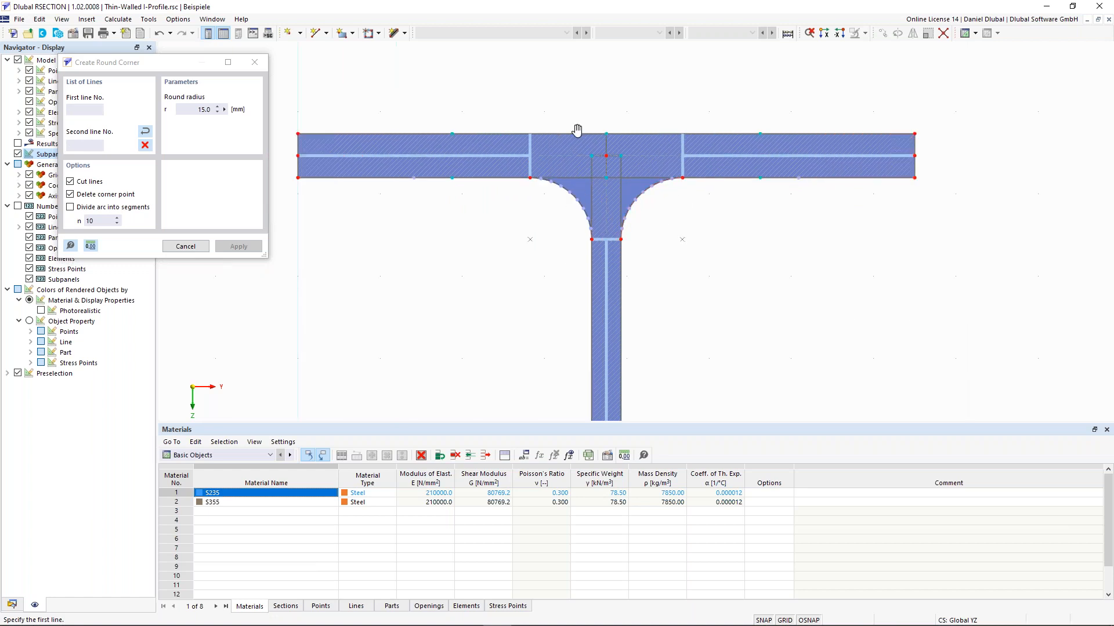
scroll(600, 177, "up", 2)
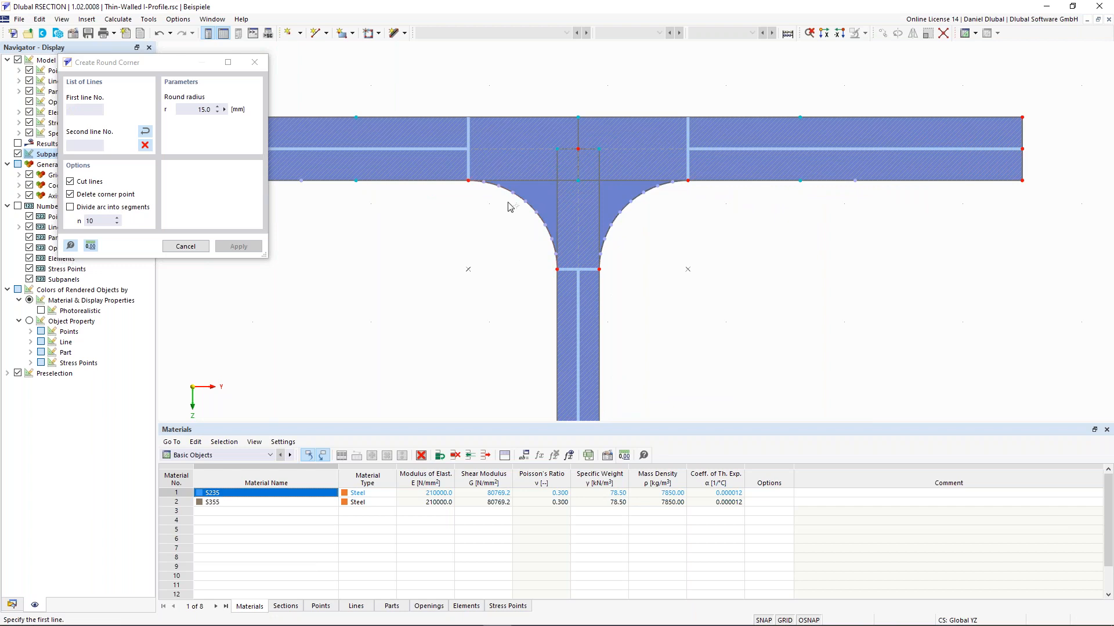
scroll(495, 208, "down", 1)
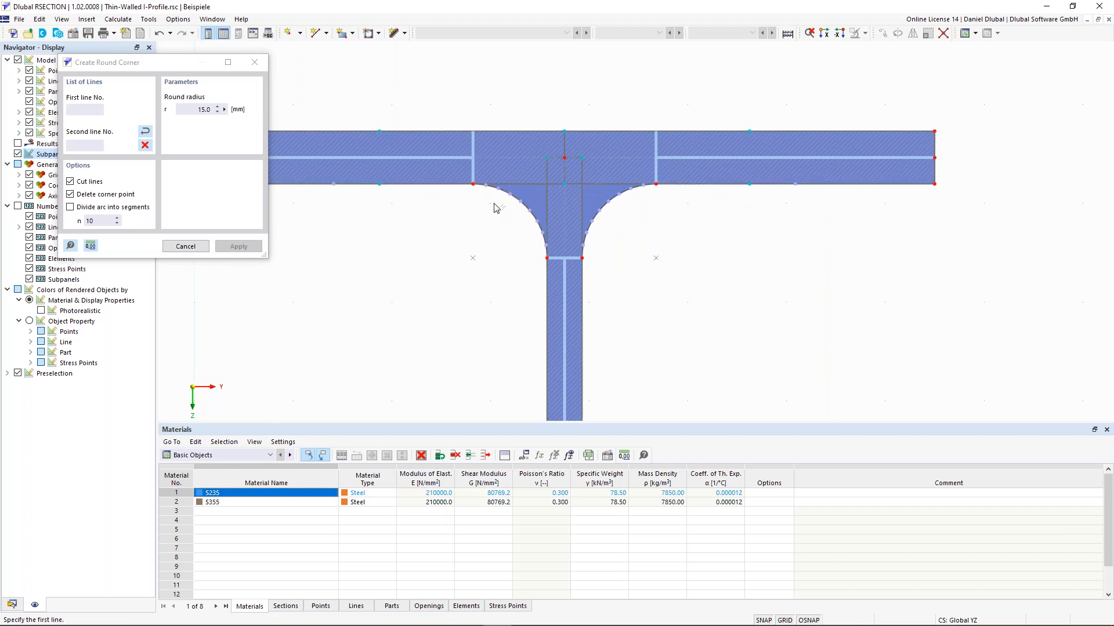
scroll(495, 208, "down", 1)
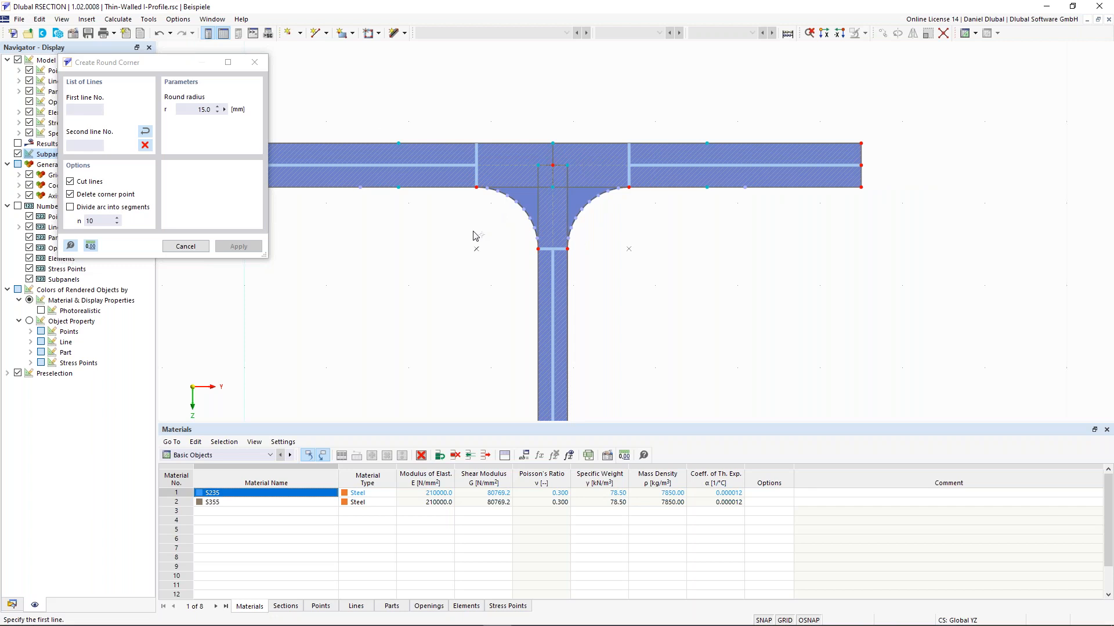
key("Escape")
scroll(354, 289, "down", 1)
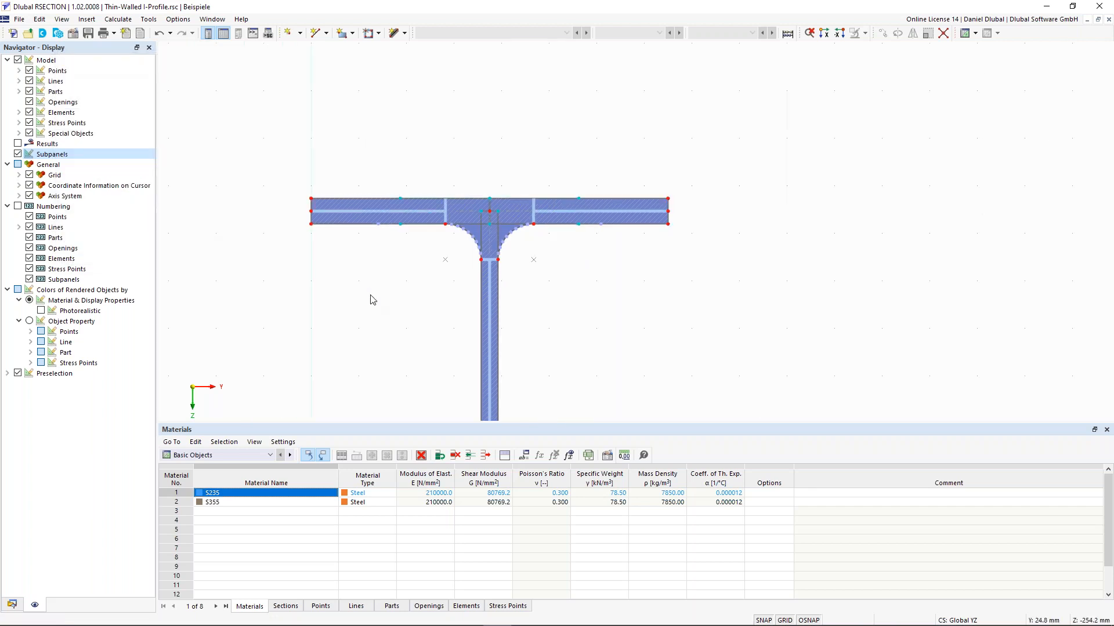
Step: Move to the lower flange junction and start an angled corner of type Edge and Angle
scroll(372, 300, "down", 2)
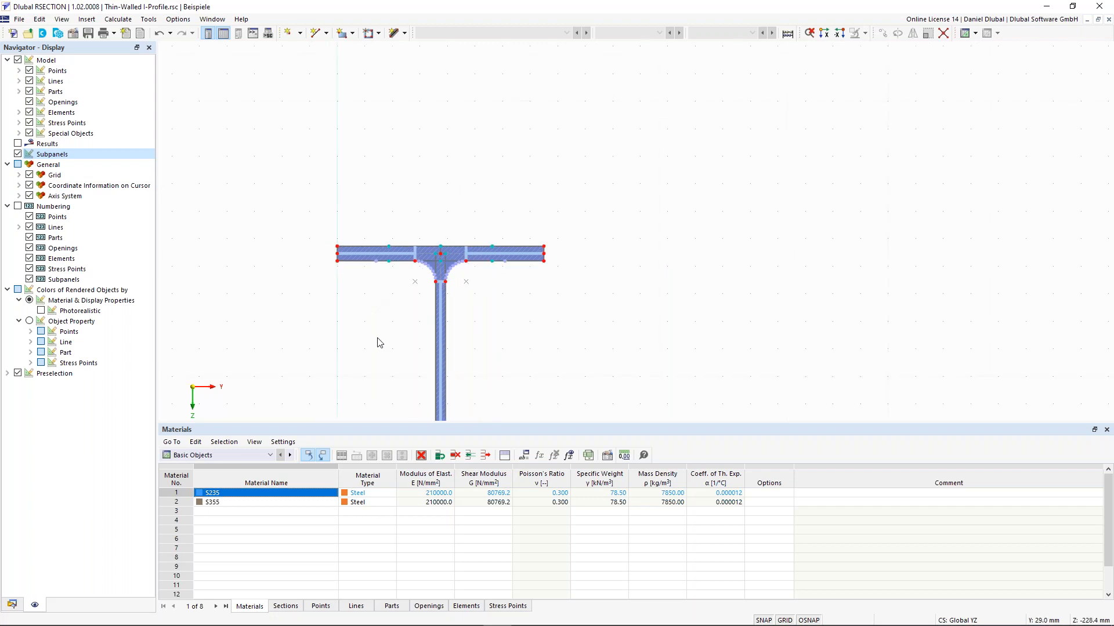
middle_click_drag(167, 416, 267, 34)
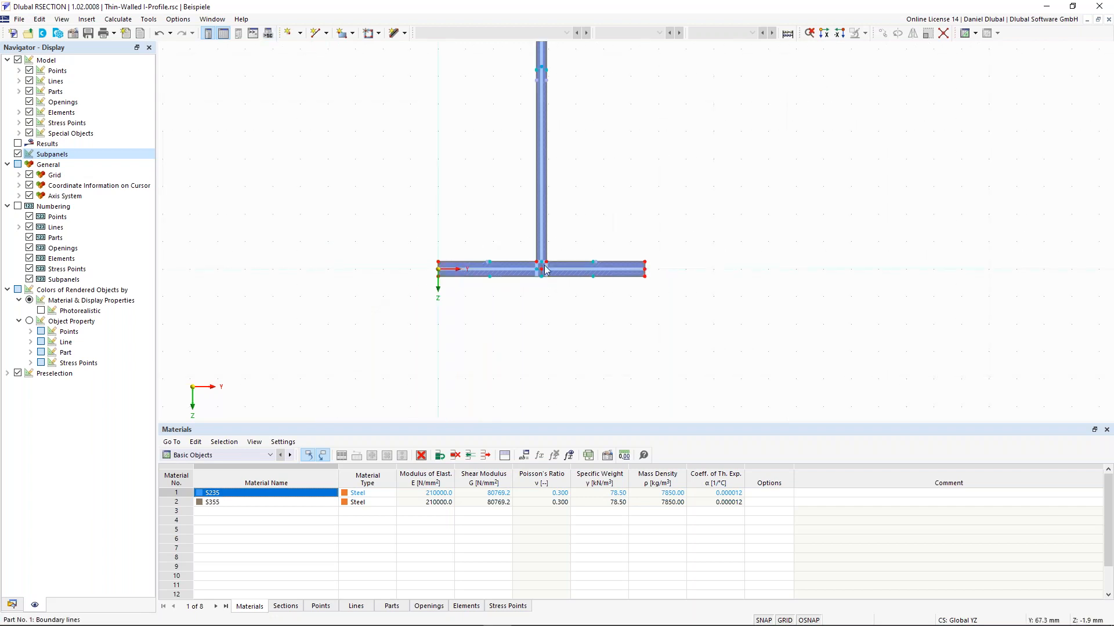
scroll(545, 269, "up", 2)
scroll(545, 265, "up", 1)
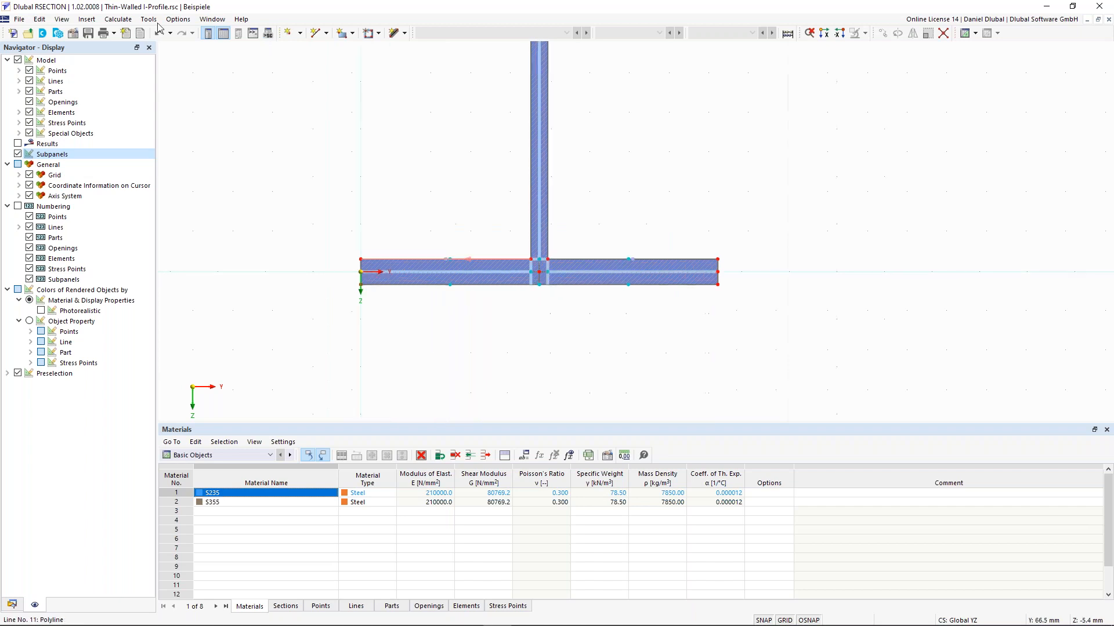
left_click(149, 19)
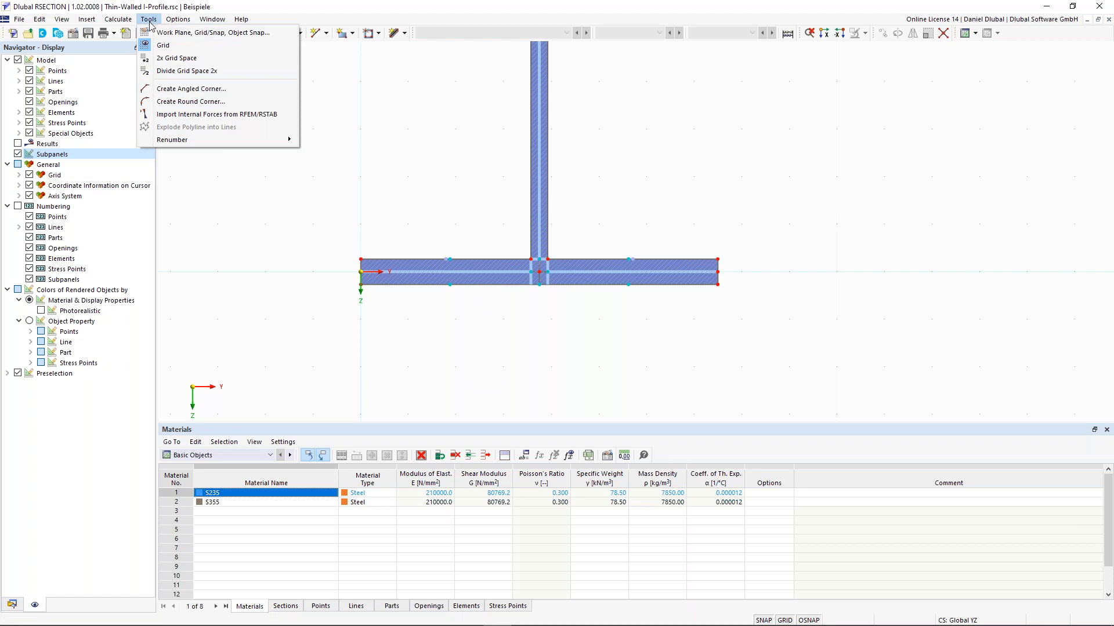
left_click(176, 93)
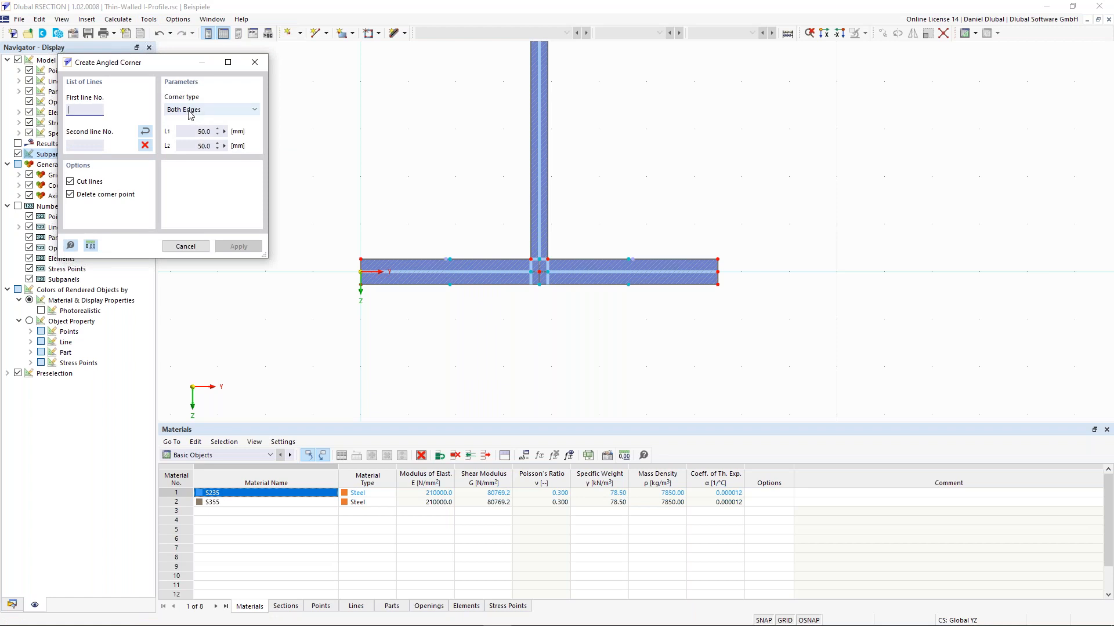
left_click(191, 112)
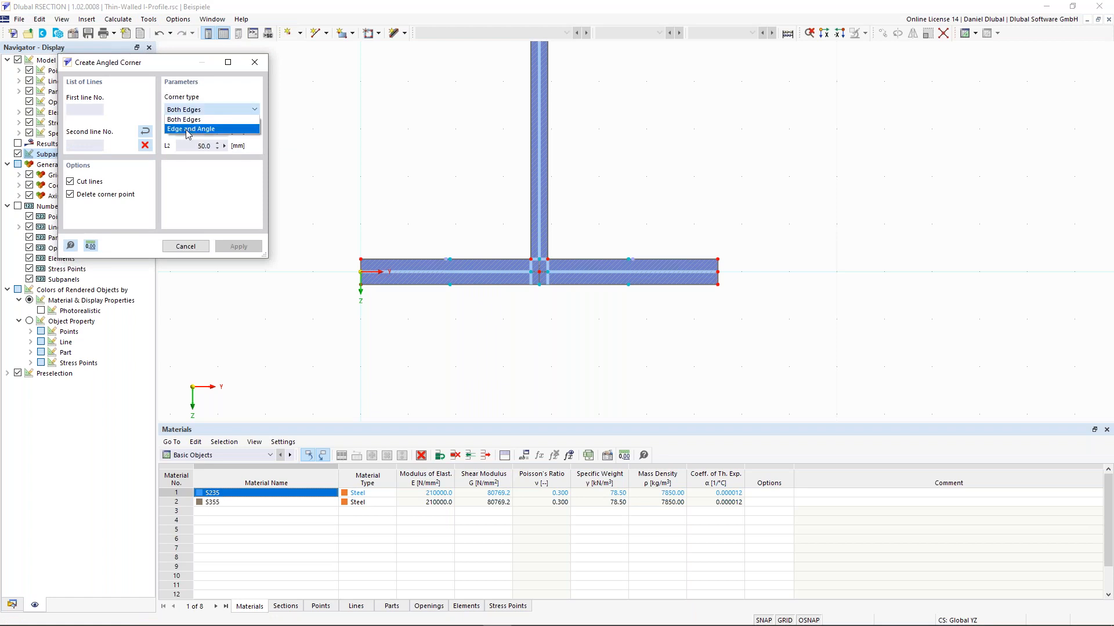
left_click(187, 129)
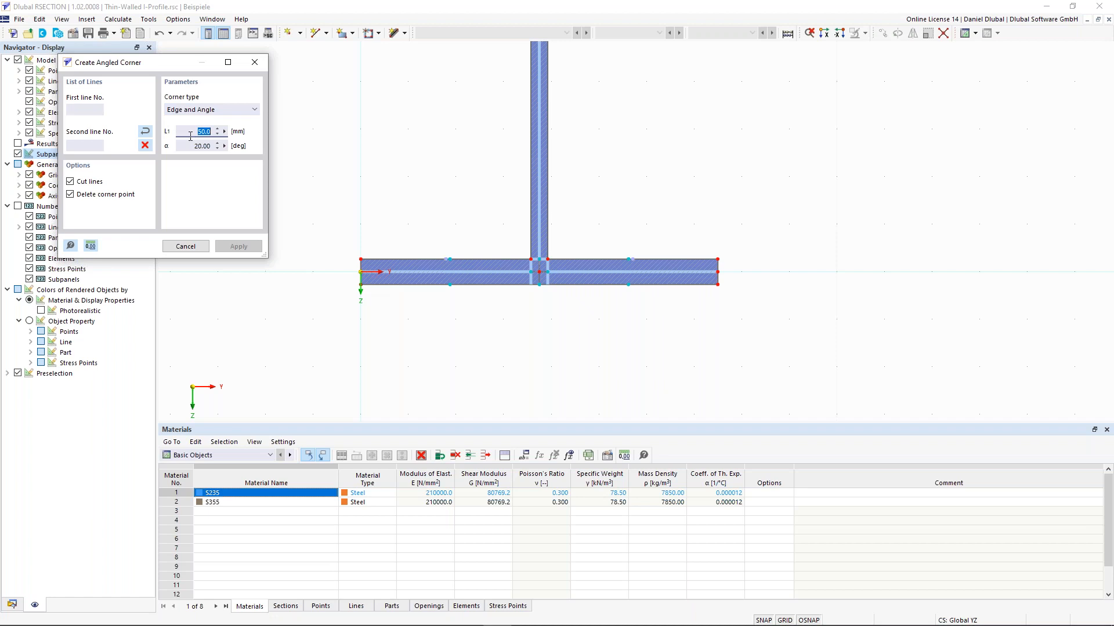
Step: Enter L1 = 6*sqrt(2) (8.5 mm) and angle α = 45°
type("6")
type("sqrt()2")
left_click(200, 146)
left_click(216, 131)
key("Tab")
type("45")
scroll(542, 210, "up", 2)
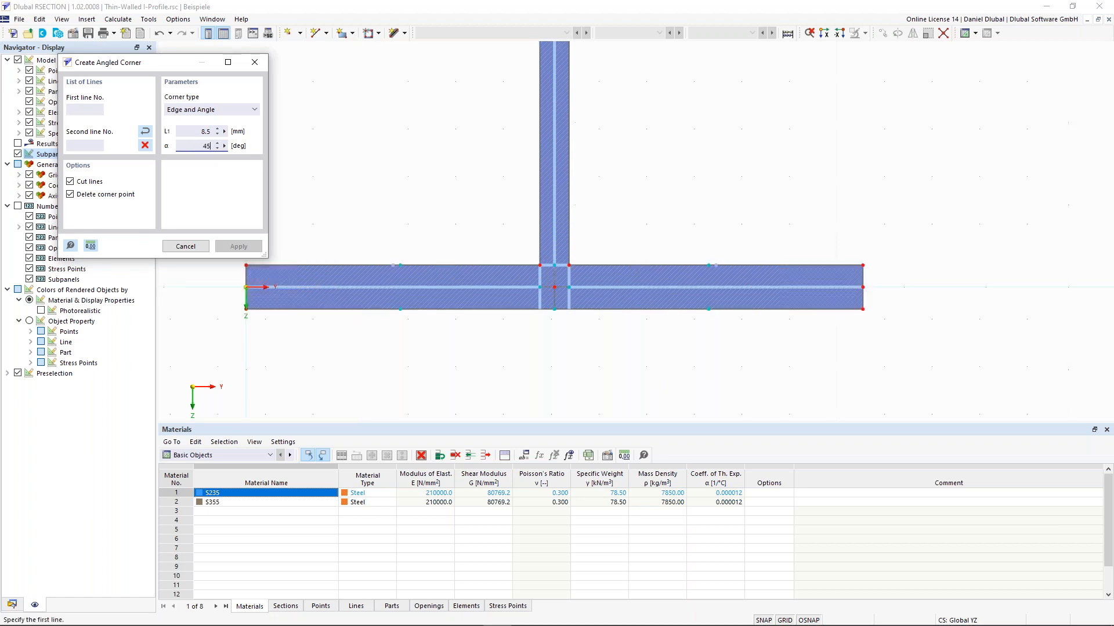
scroll(519, 264, "up", 1)
Step: Add a 45° angled corner with 8.5 mm edges between the flange and the web's left side
left_click(520, 268)
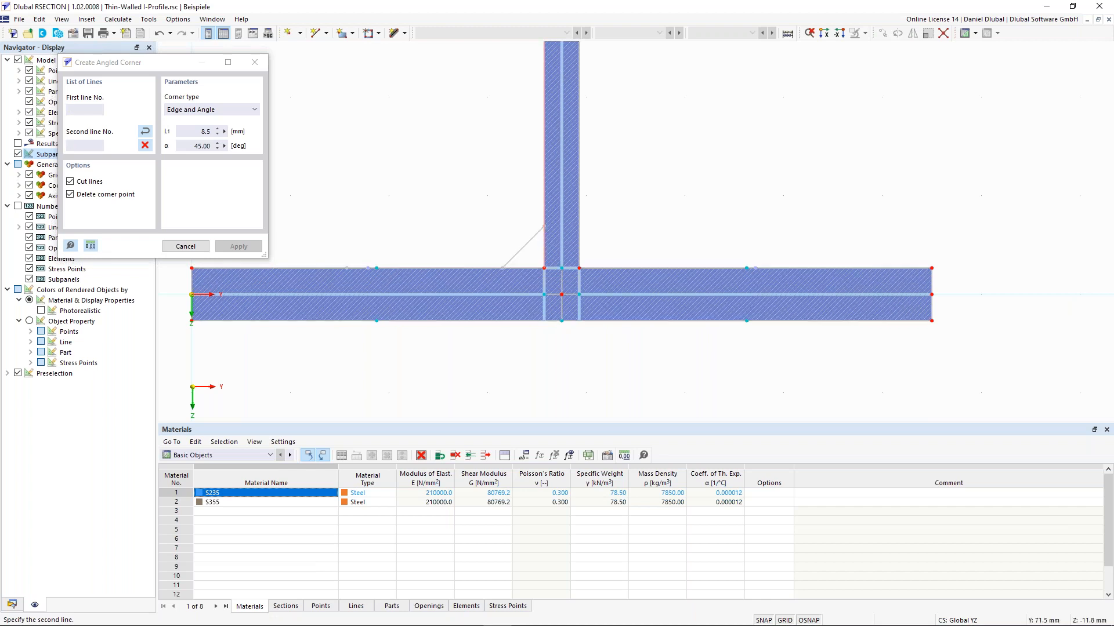
left_click(544, 232)
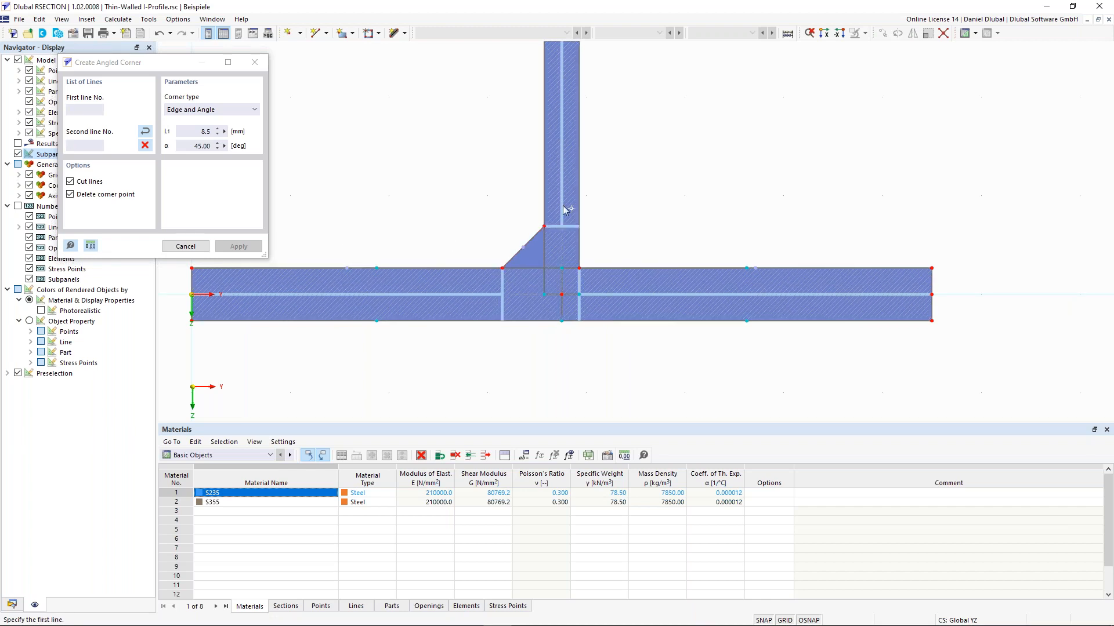
scroll(510, 226, "down", 2)
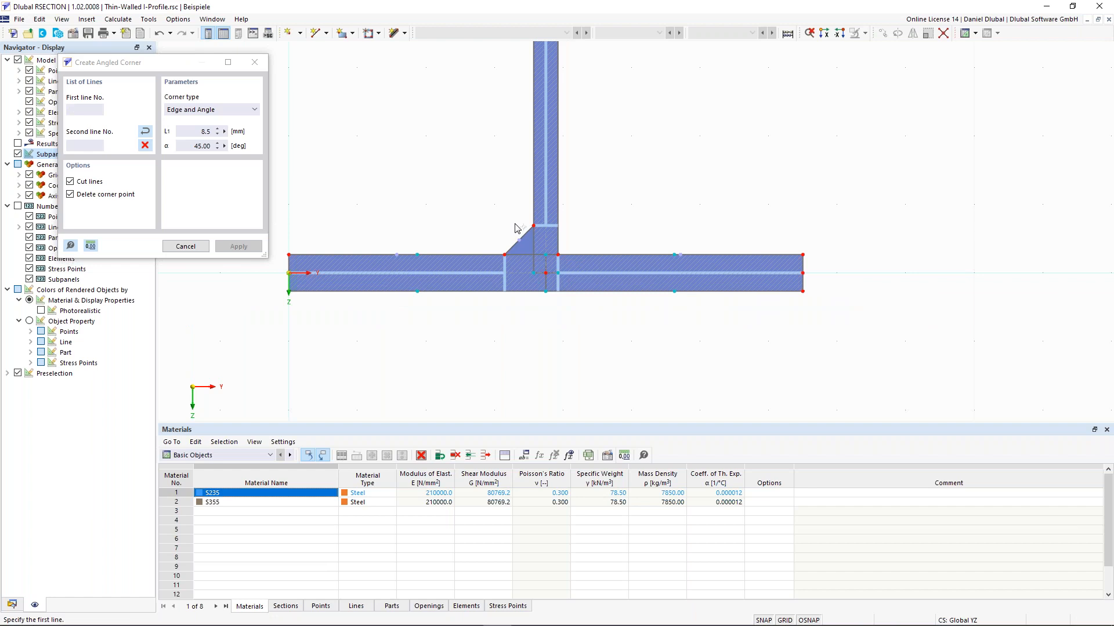
scroll(516, 227, "up", 1)
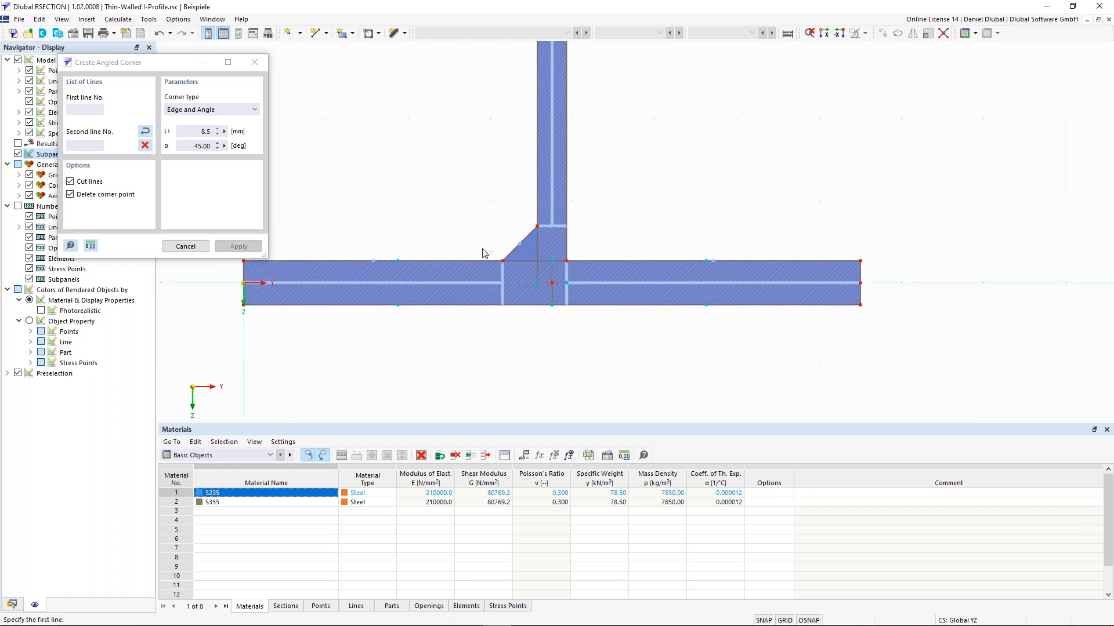
Step: Add the matching angled corner on the right side, then zoom and pan back to the full I-profile
left_click(593, 261)
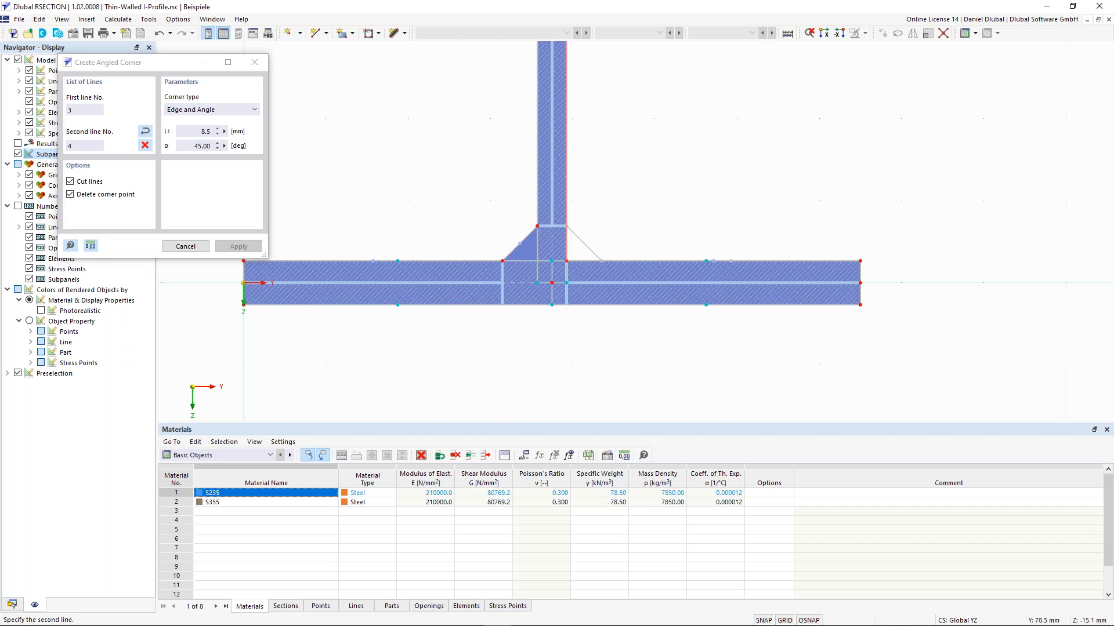
left_click(566, 221)
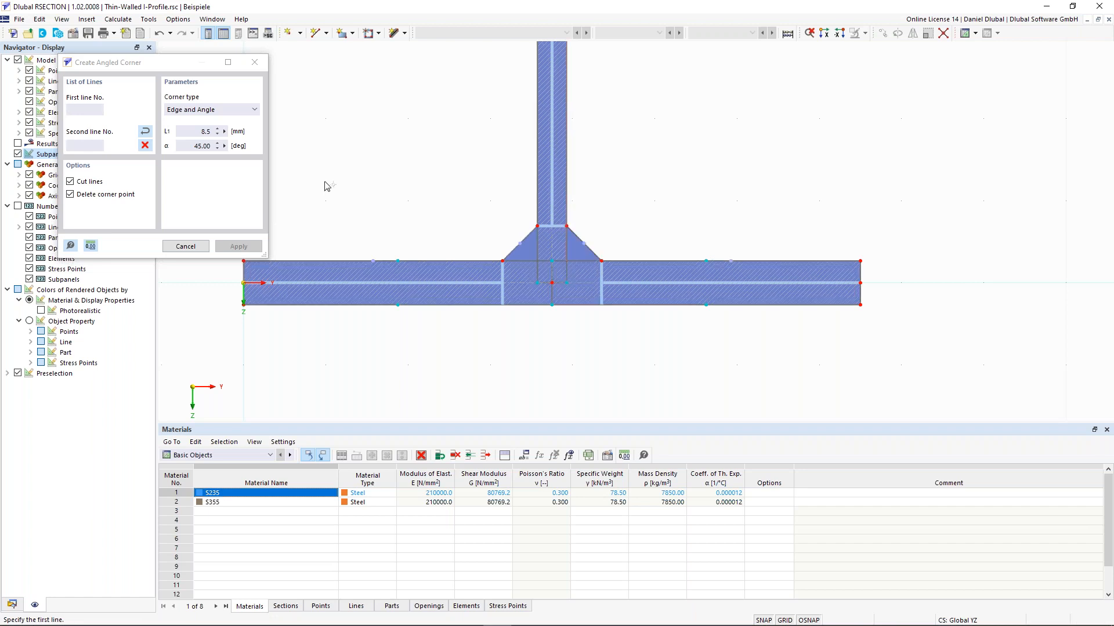
left_click(186, 246)
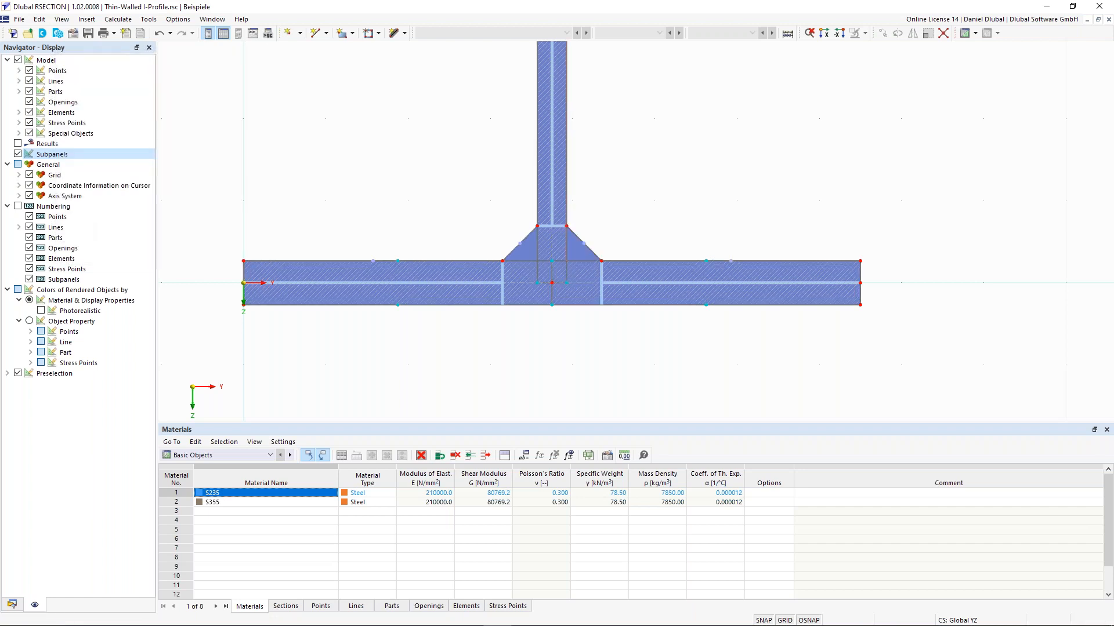
scroll(355, 200, "down", 4)
middle_click_drag(353, 131, 451, 253)
scroll(368, 261, "down", 3)
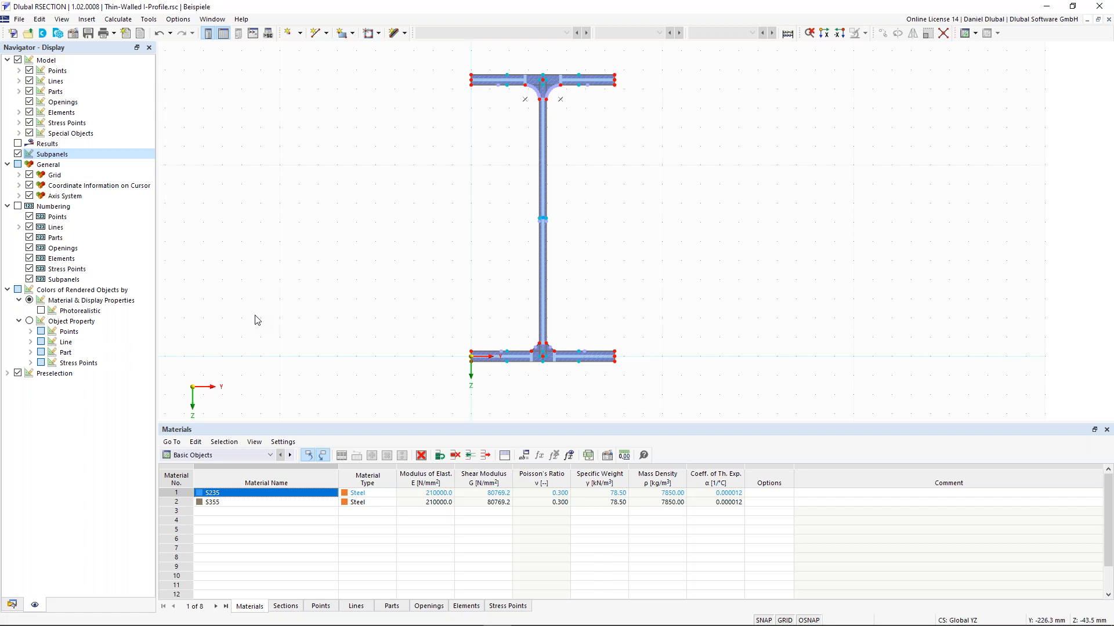
Step: Show the Data tree in the Navigator and create new load case LC1 from the Load Cases context menu
left_click(12, 605)
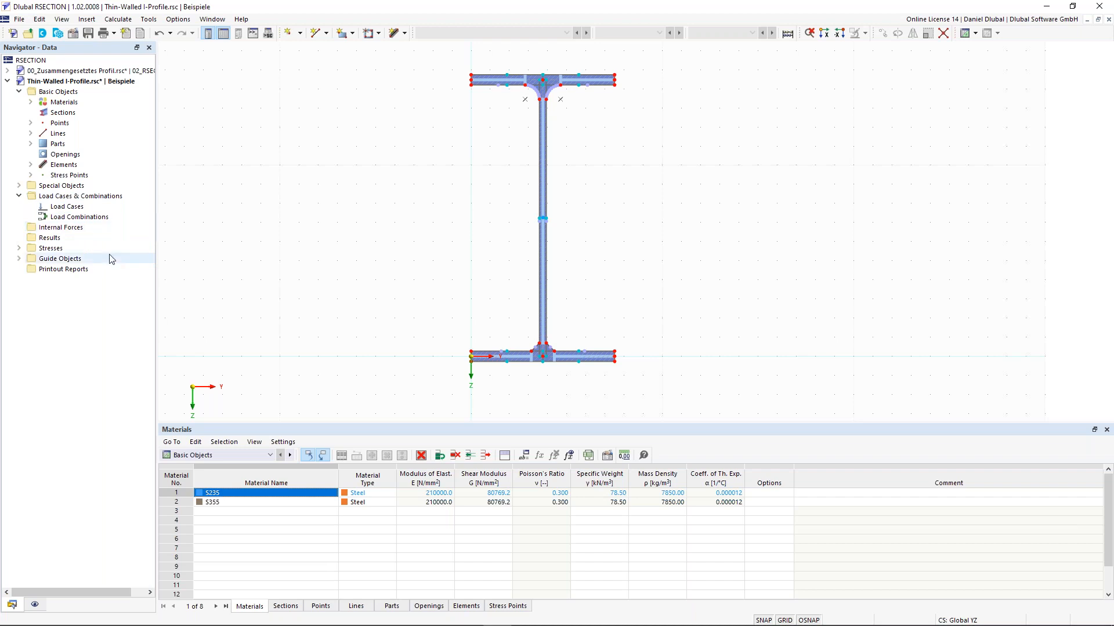
right_click(73, 211)
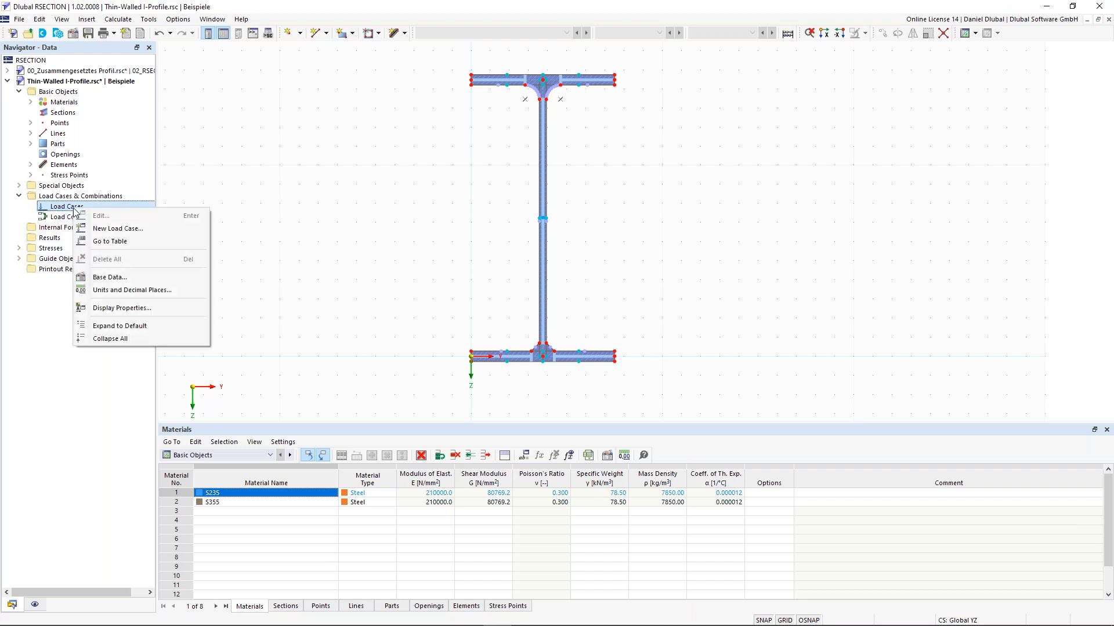
left_click(115, 229)
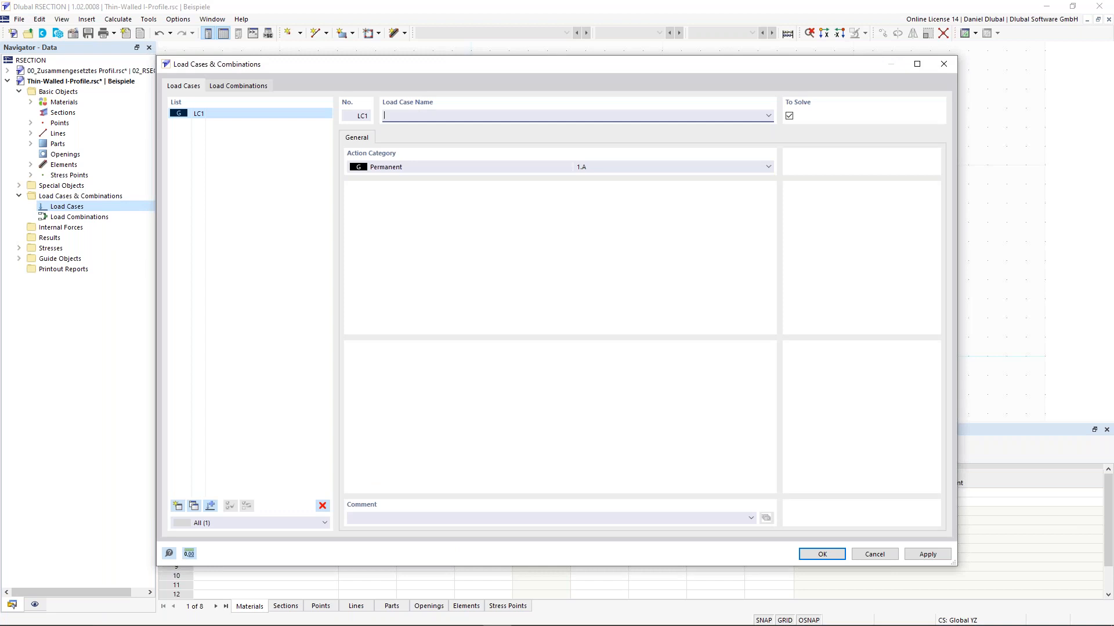
Step: Name LC1 'Only N', copy it to LC2 and rename the copy 'Only M'
type("Only N")
left_click(193, 507)
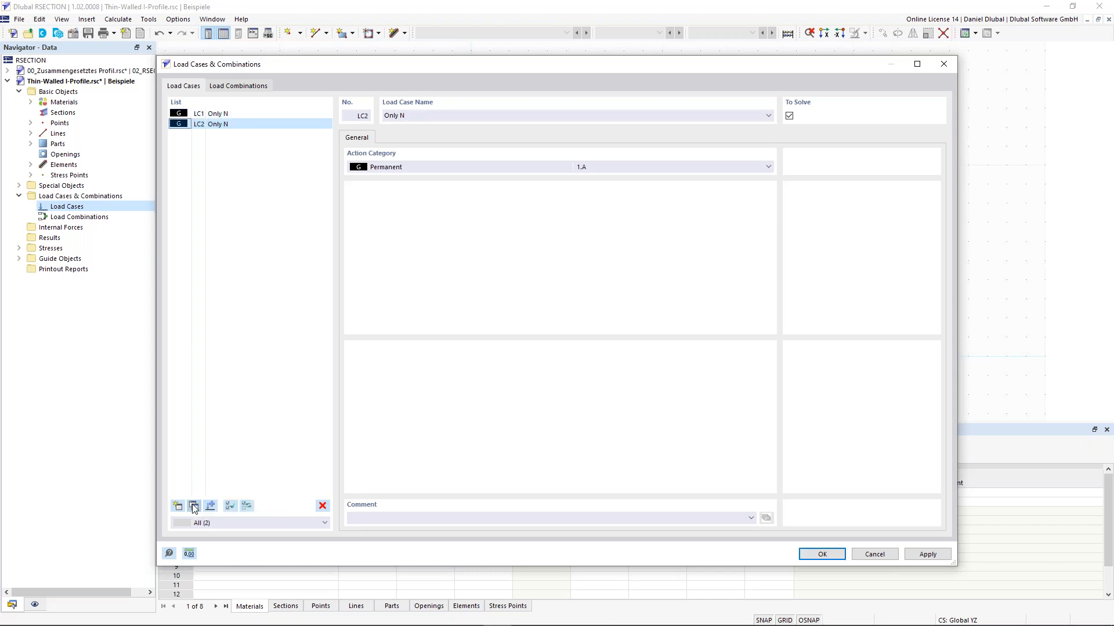
double_click(399, 116)
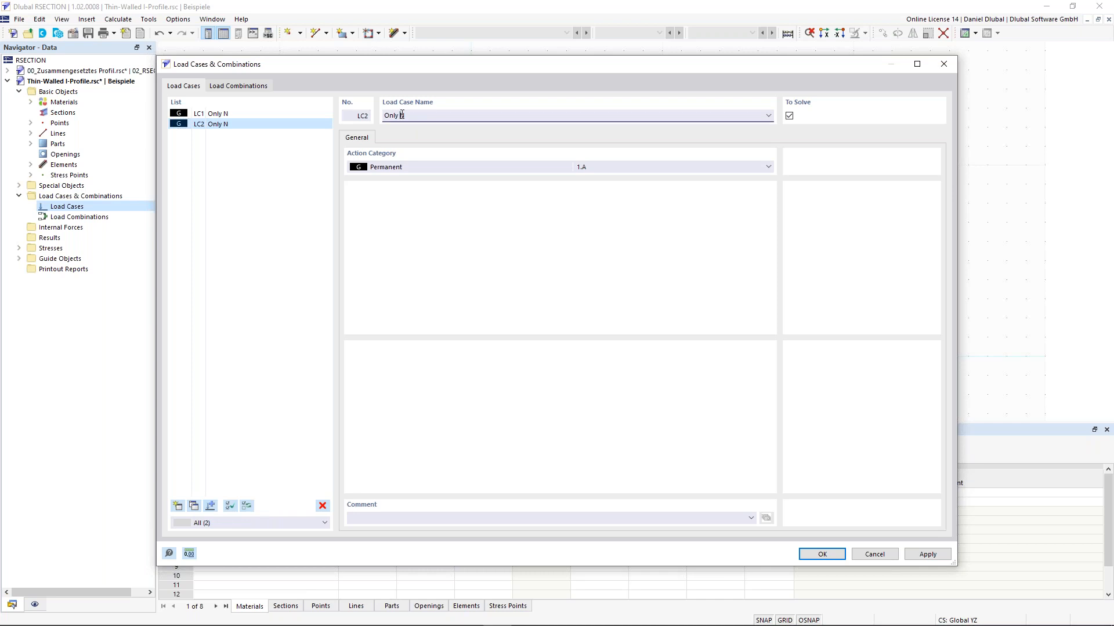
type("M")
Step: Add combination CO1 'LC1 + LC2' with both load cases at factor 1.00 and confirm the dialog
left_click(239, 86)
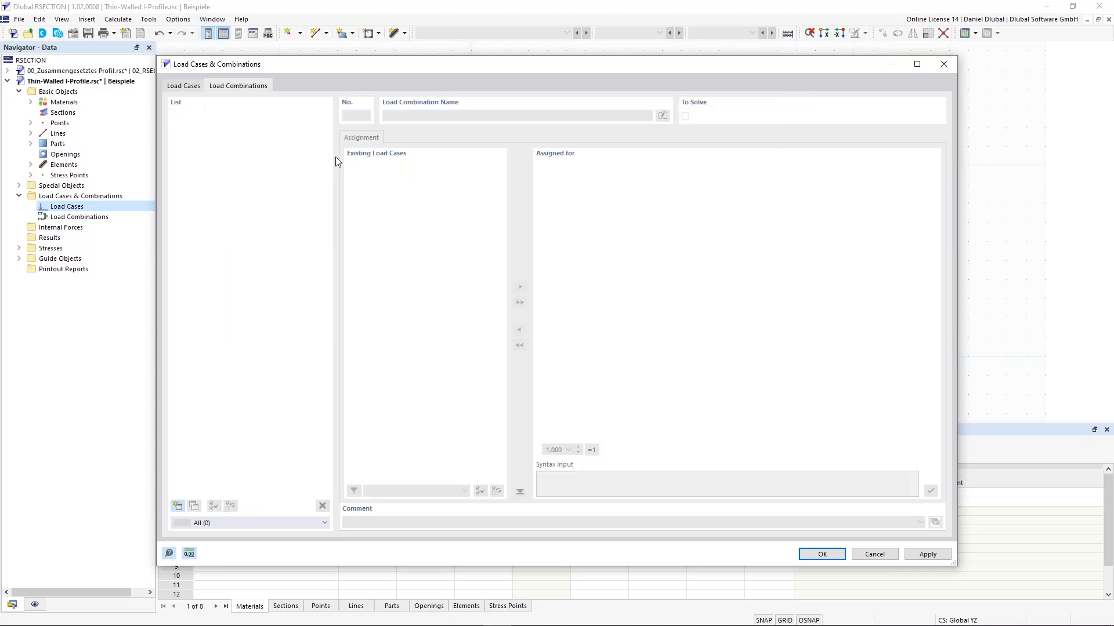
left_click(178, 505)
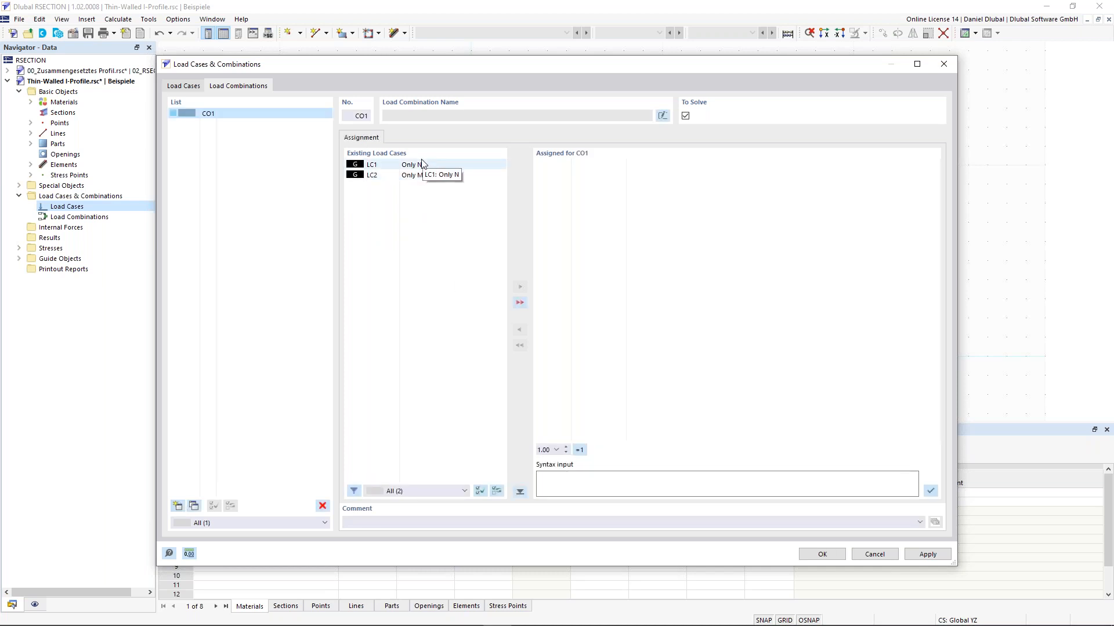
left_click(519, 302)
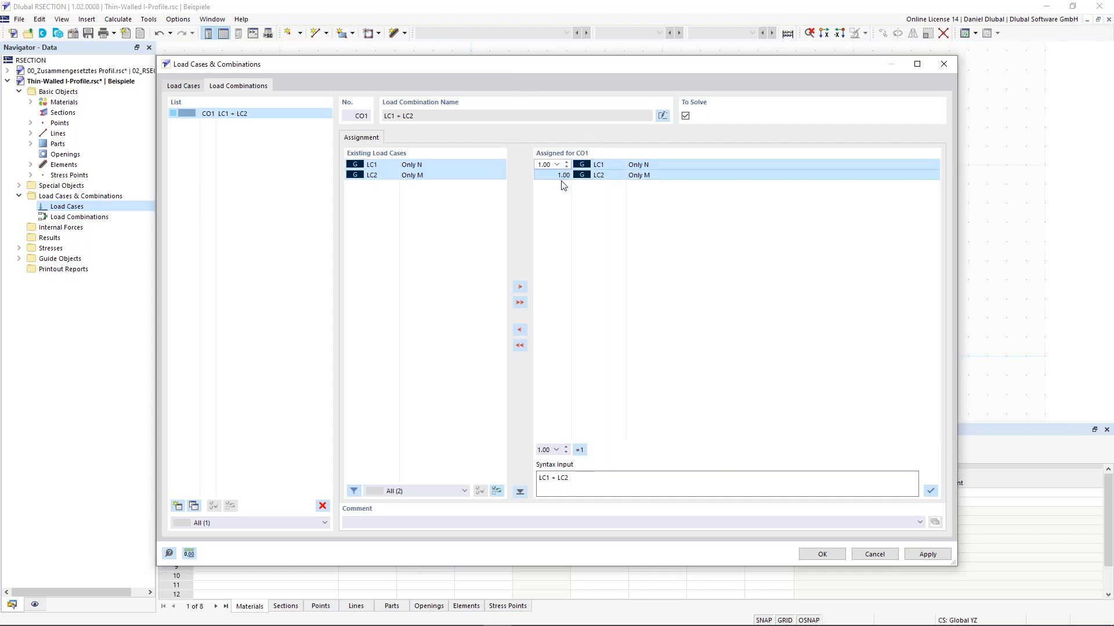
left_click(561, 197)
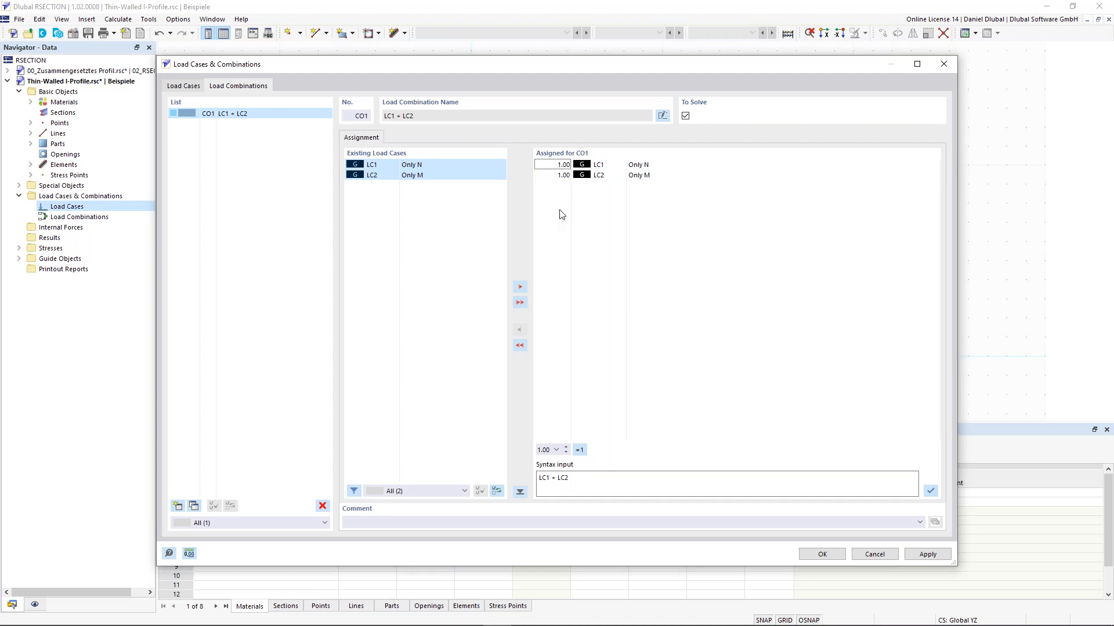
left_click(822, 555)
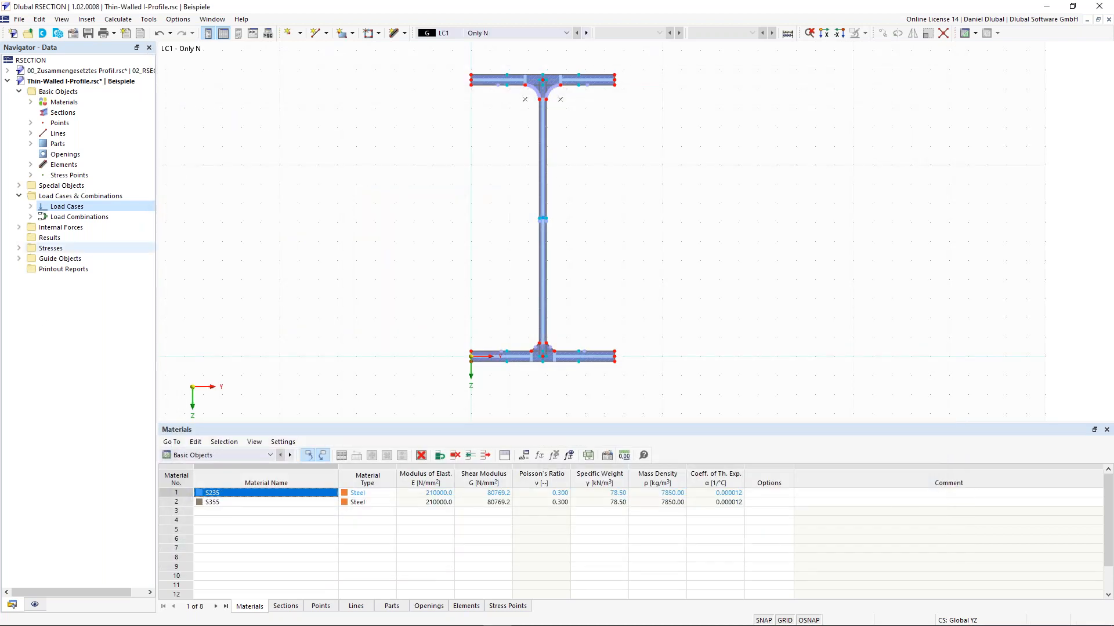
Step: Expand Internal Forces > LC1 - Only N and start a new internal forces entry for it
left_click(20, 228)
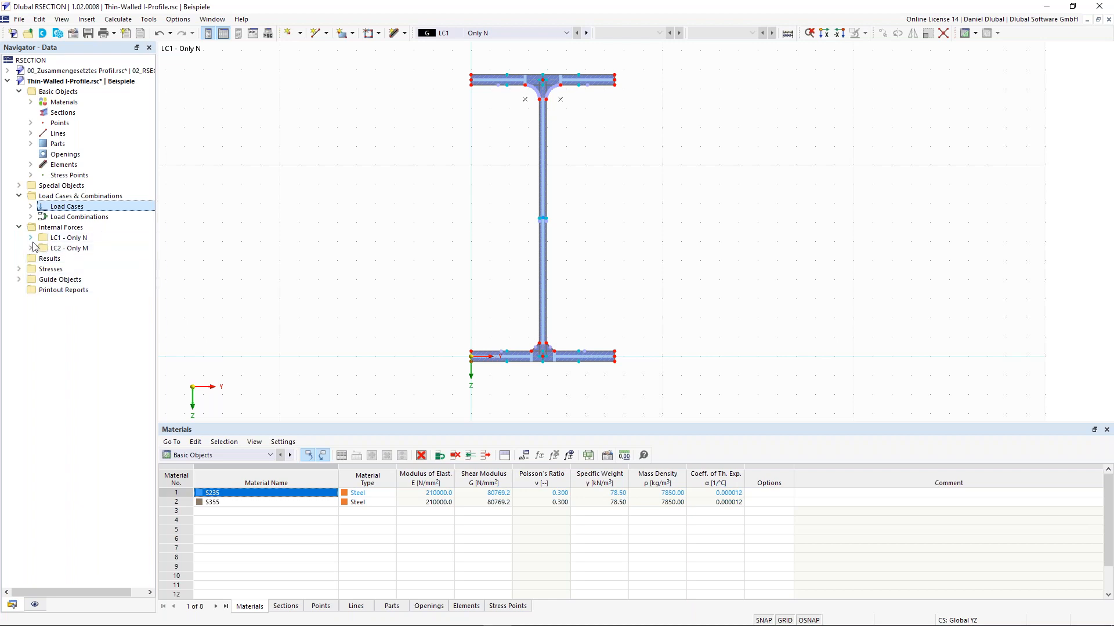
left_click(31, 239)
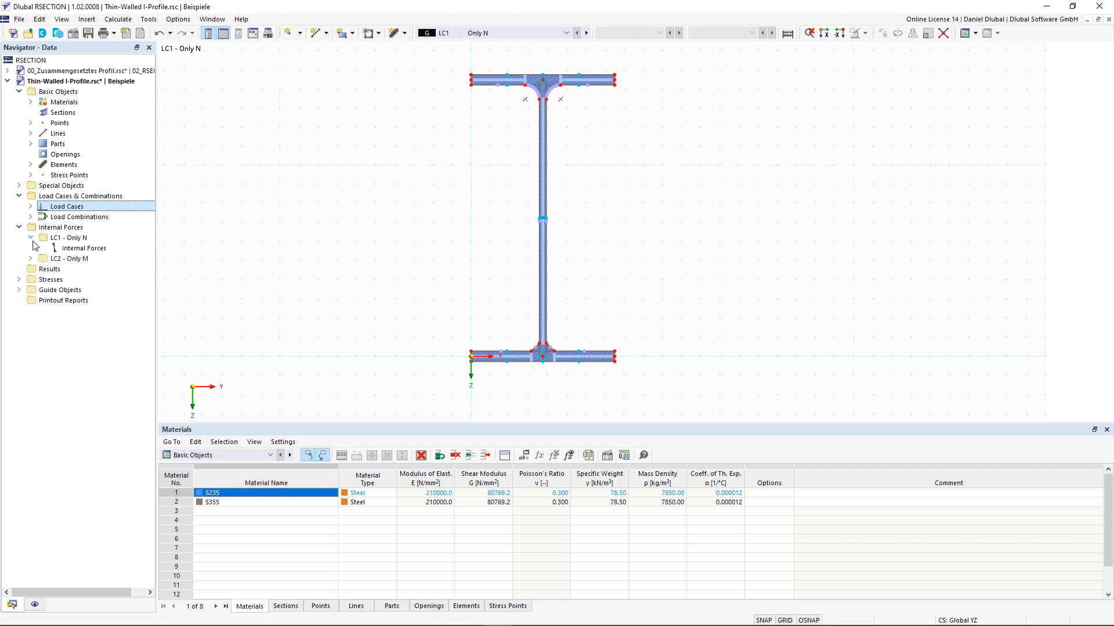
right_click(96, 253)
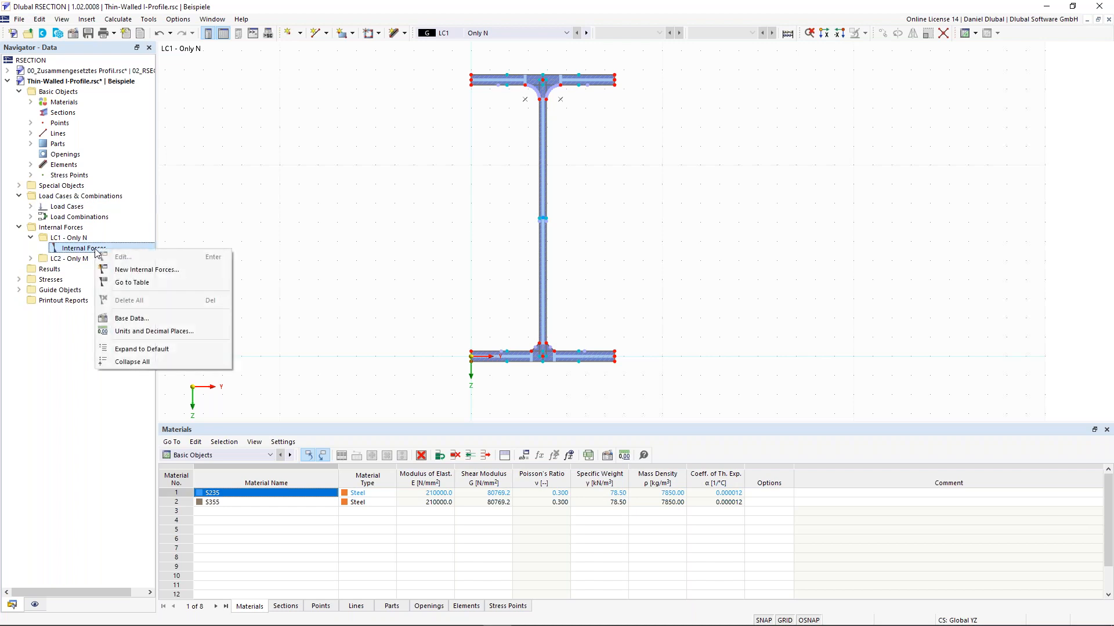
left_click(127, 271)
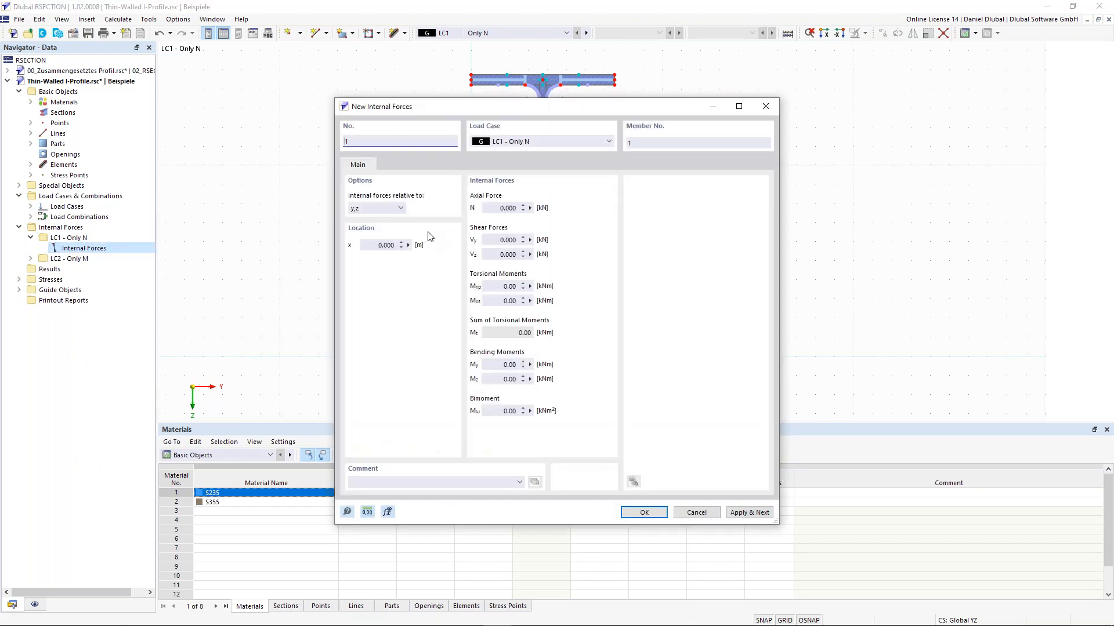
Step: Set axial force N to -10 kN for LC1 and apply it
left_click(488, 209)
key("BackSpace")
type("-10")
left_click(749, 513)
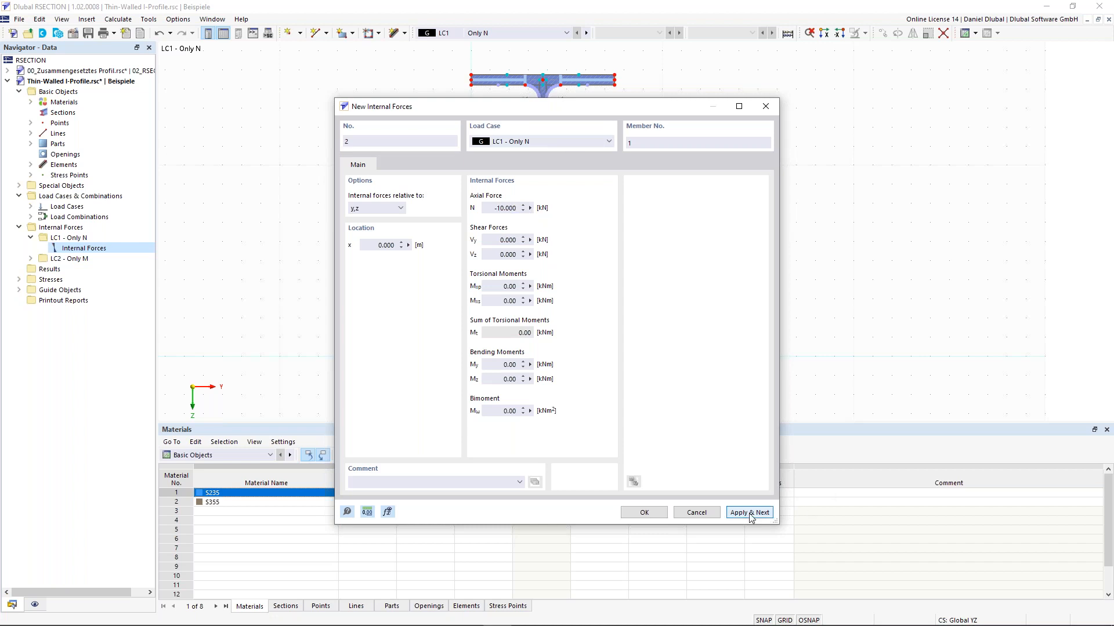
Step: For LC2 - Only M set N to 0 and My to 100 kNm, confirm, and expand its entries
left_click(584, 145)
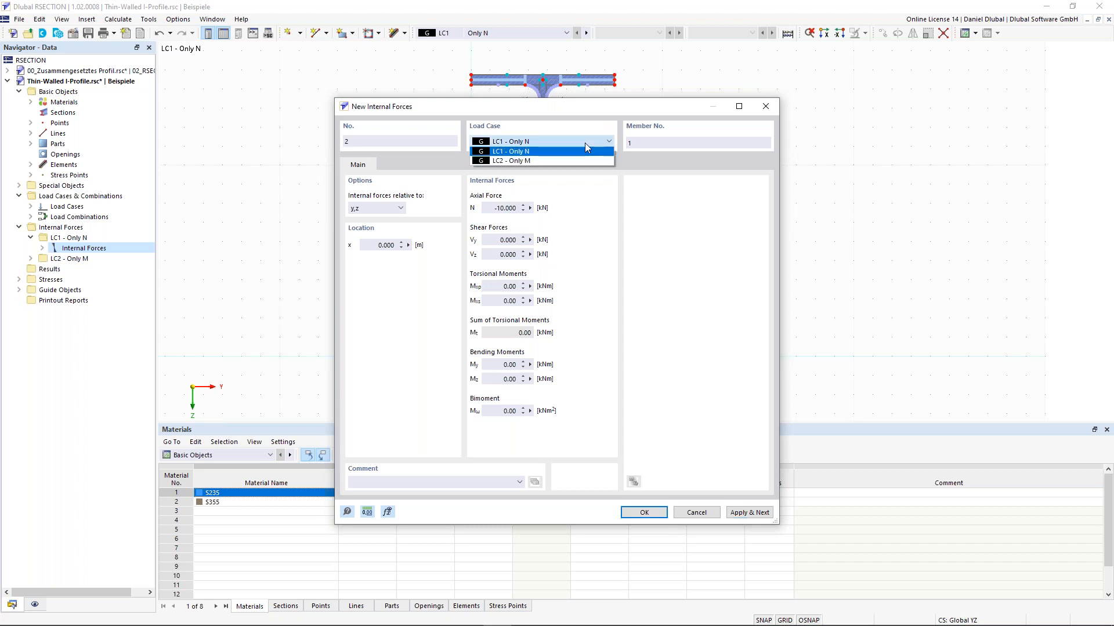
left_click(572, 162)
left_click(492, 209)
type("0")
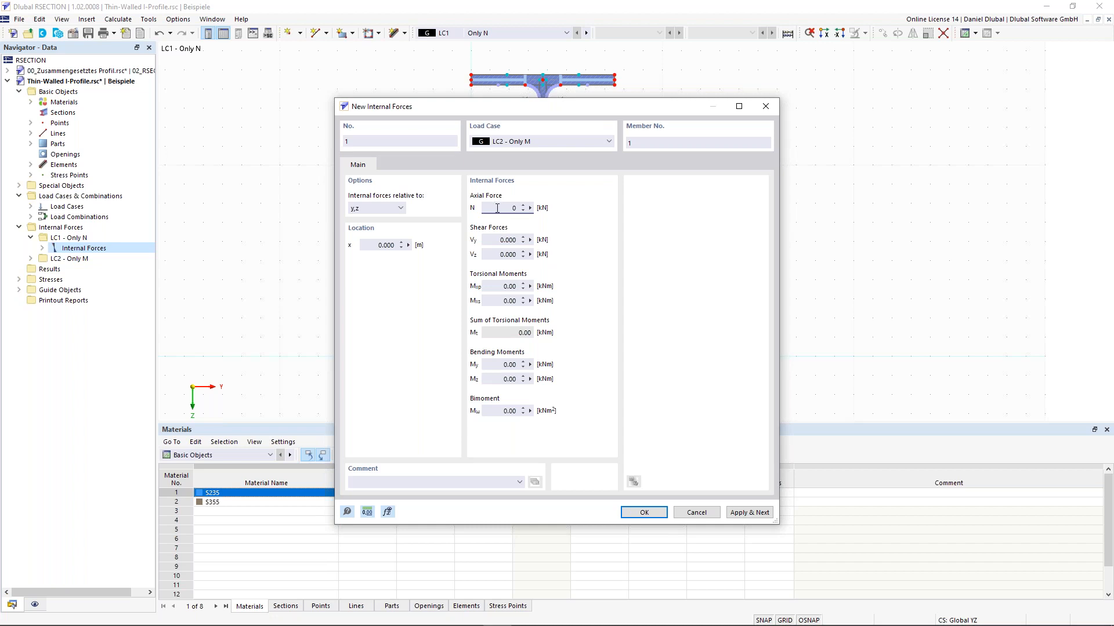
left_click(509, 364)
type("100")
left_click(659, 515)
left_click(31, 258)
left_click(42, 269)
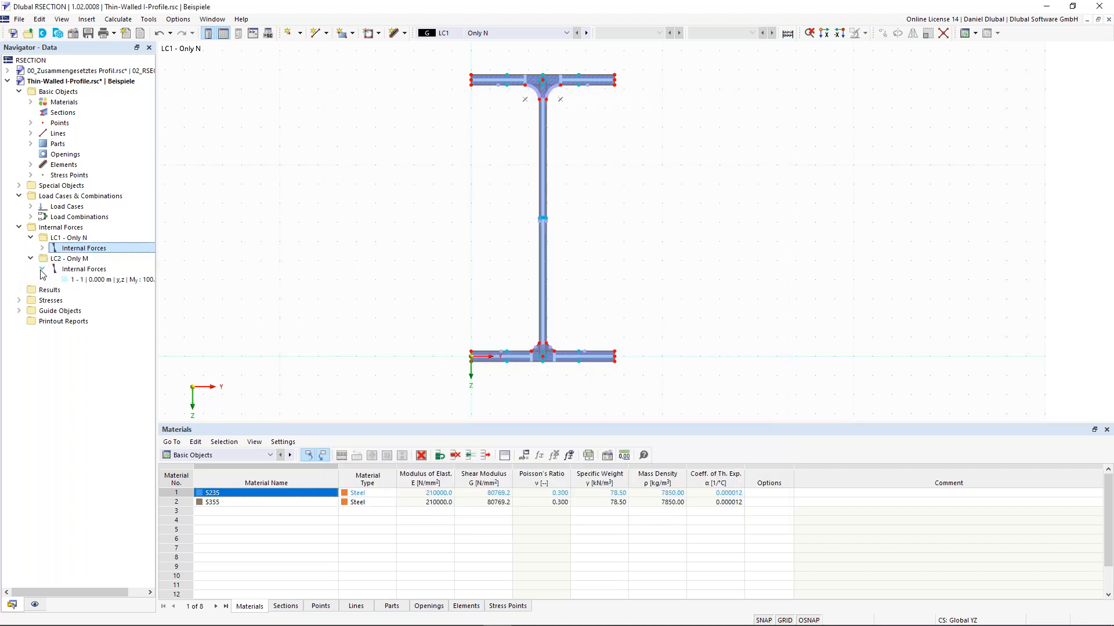
left_click(106, 283)
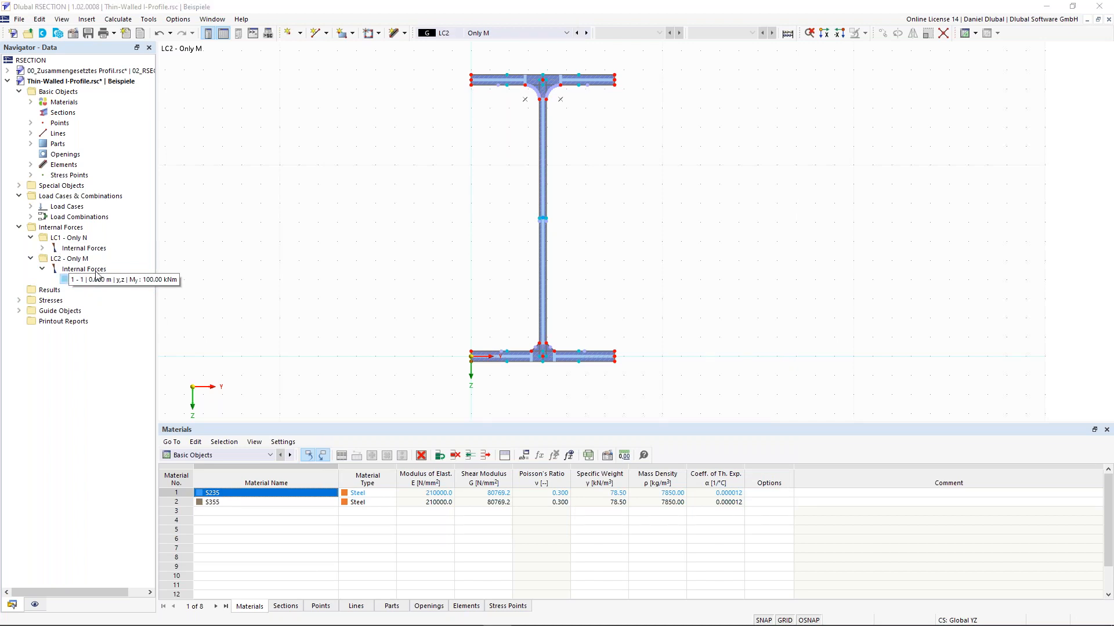
left_click(43, 248)
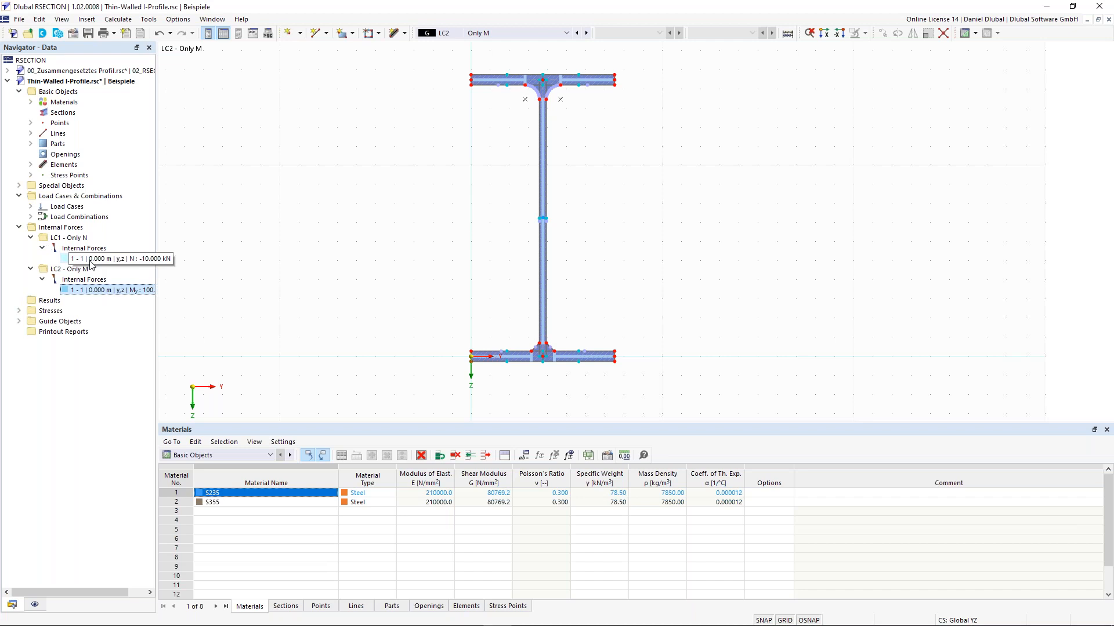
left_click(91, 261)
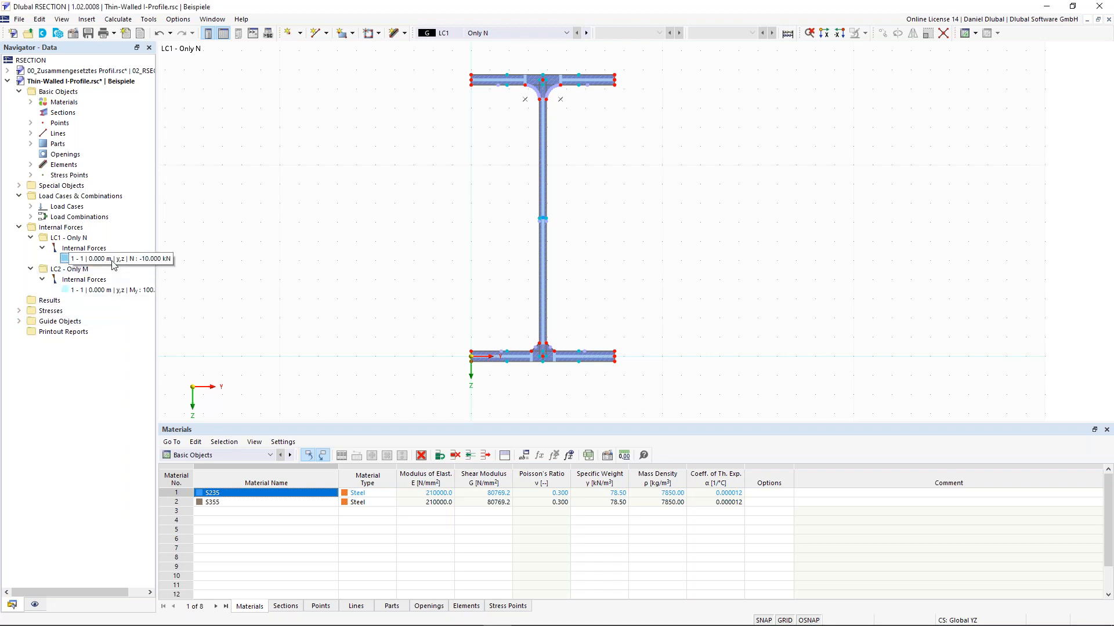
right_click(96, 261)
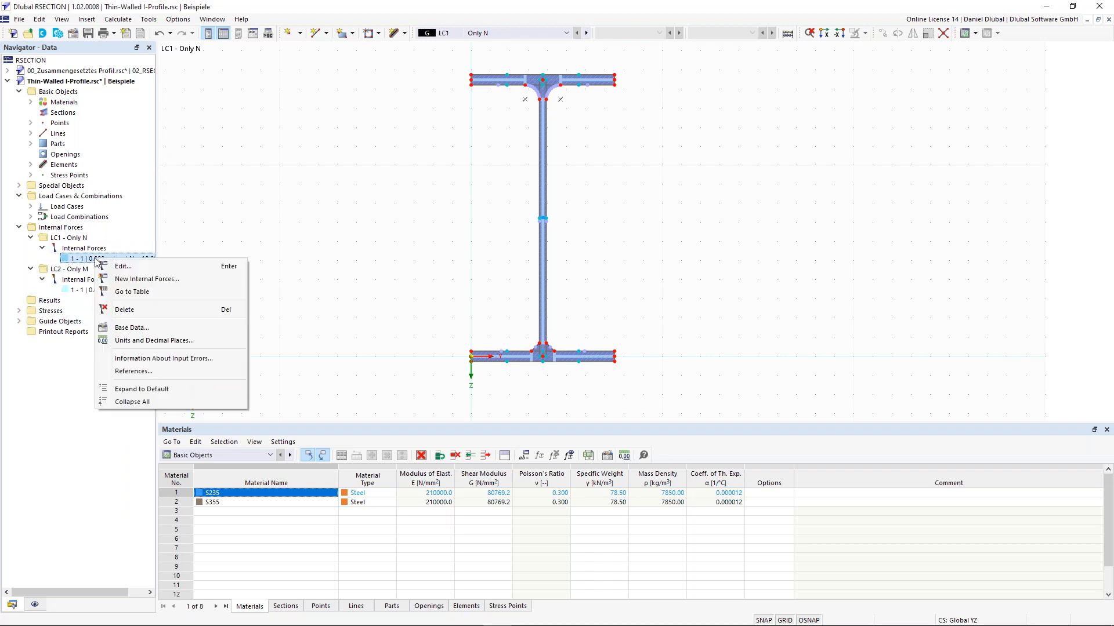
left_click(158, 266)
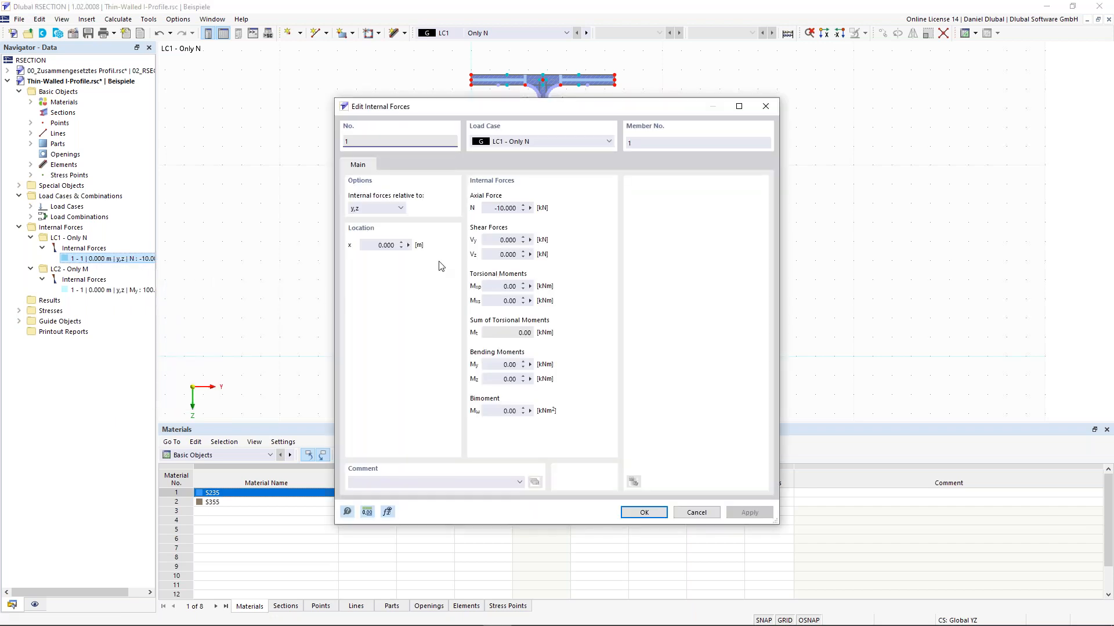
left_click(490, 209)
left_click(494, 208)
left_click_drag(487, 207, 523, 208)
left_click(493, 209)
left_click(493, 364)
left_click(499, 379)
left_click(494, 240)
left_click(695, 514)
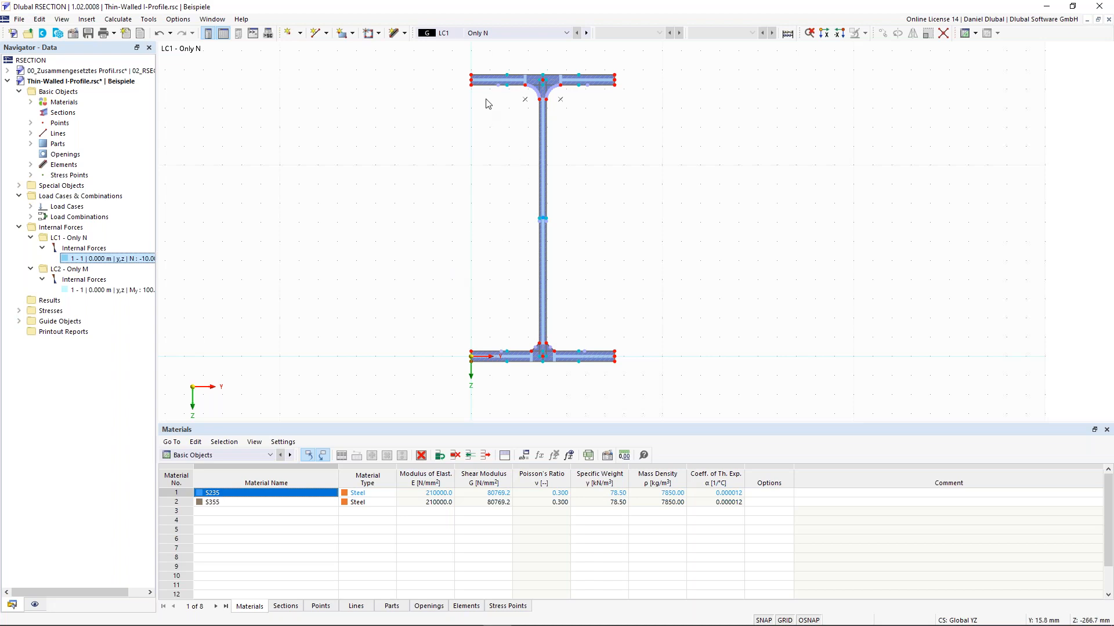
scroll(541, 93, "up", 2)
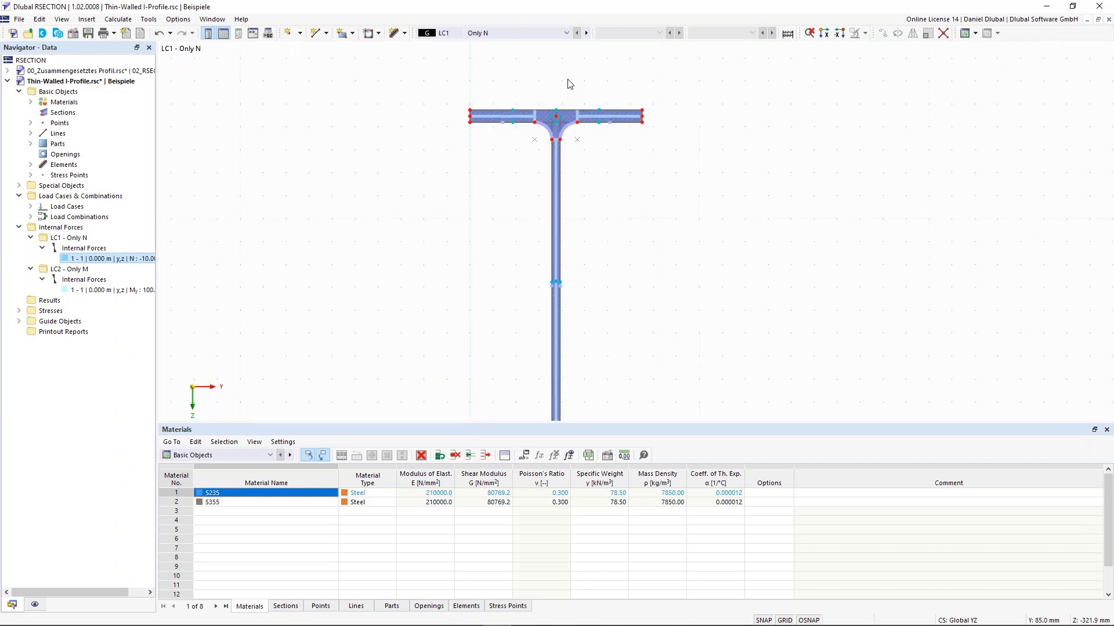
scroll(569, 84, "up", 2)
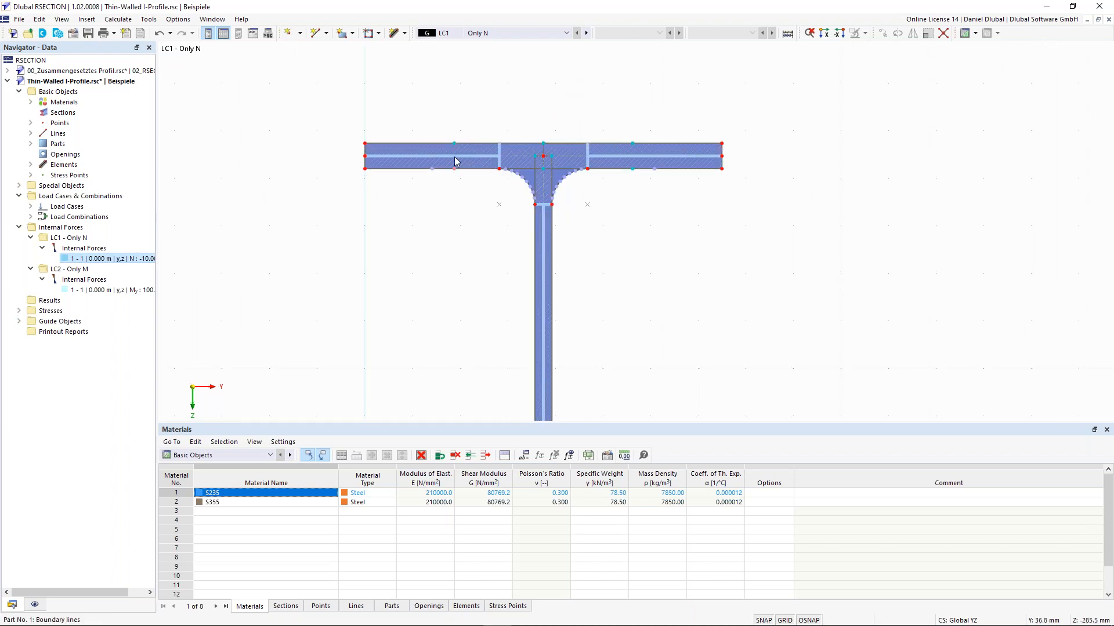
scroll(500, 134, "up", 1)
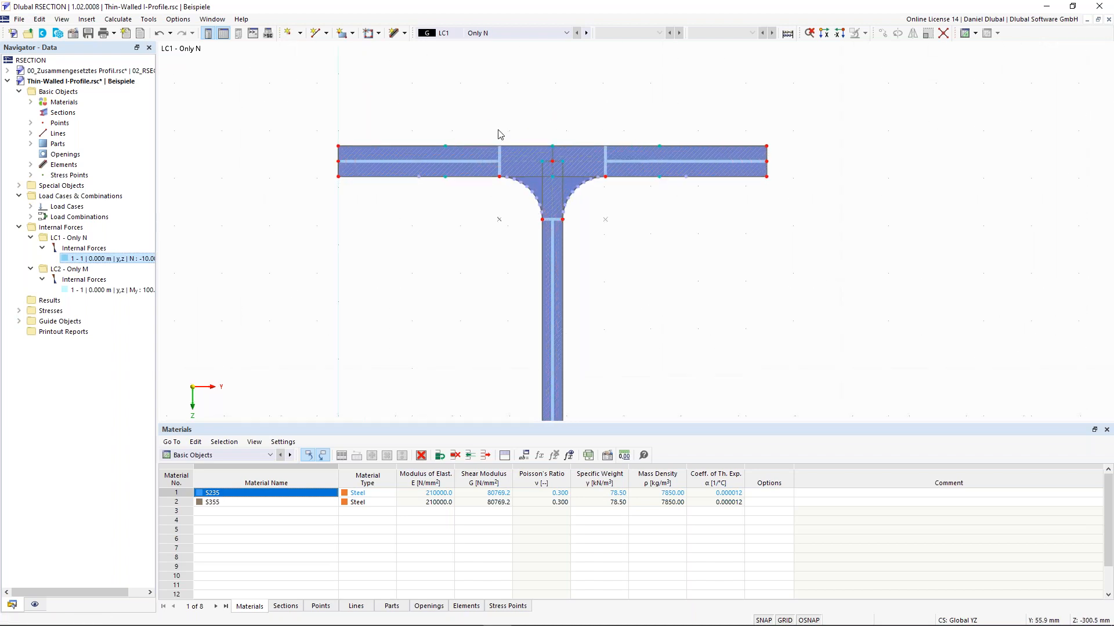
scroll(498, 131, "up", 3)
middle_click_drag(501, 130, 463, 134)
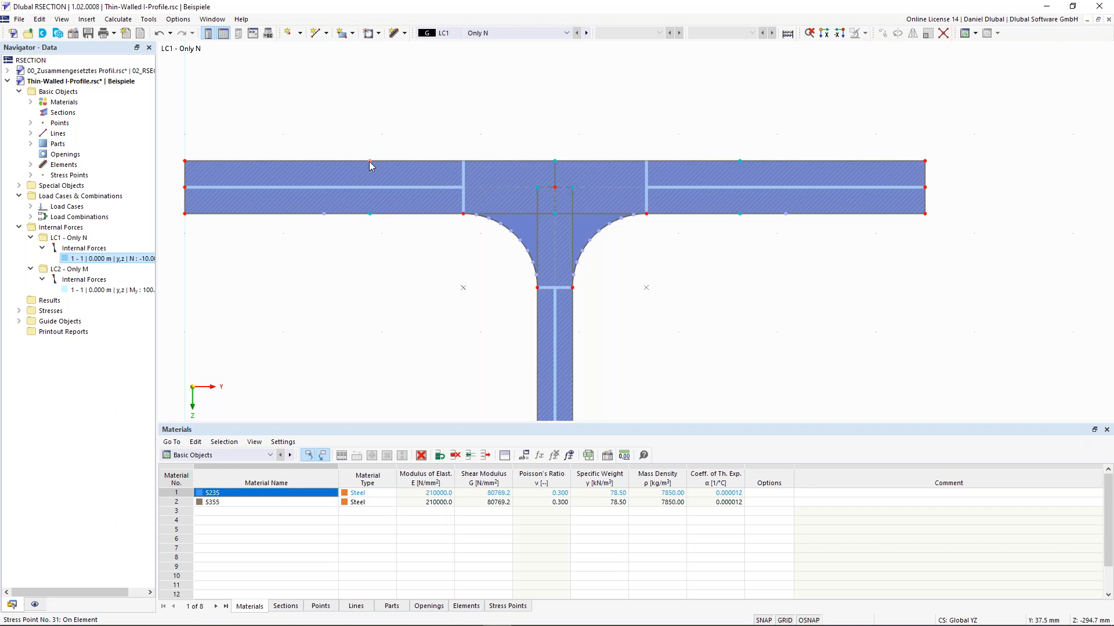
scroll(370, 259, "down", 5)
middle_click_drag(367, 192, 378, 41)
middle_click_drag(370, 321, 428, 97)
scroll(464, 229, "up", 2)
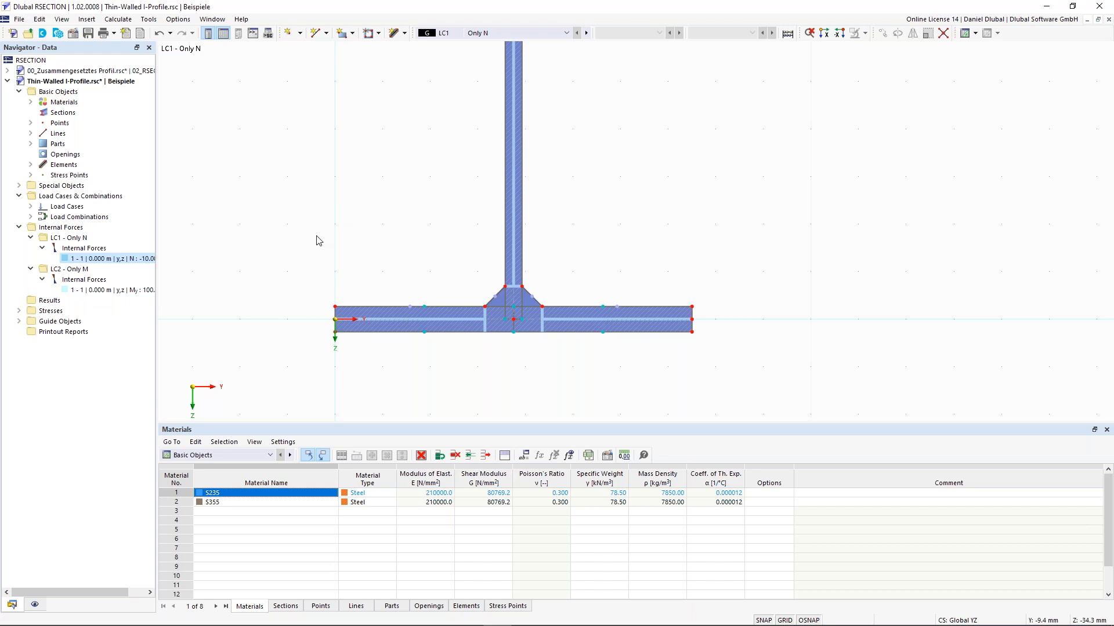
left_click(19, 311)
left_click(20, 312)
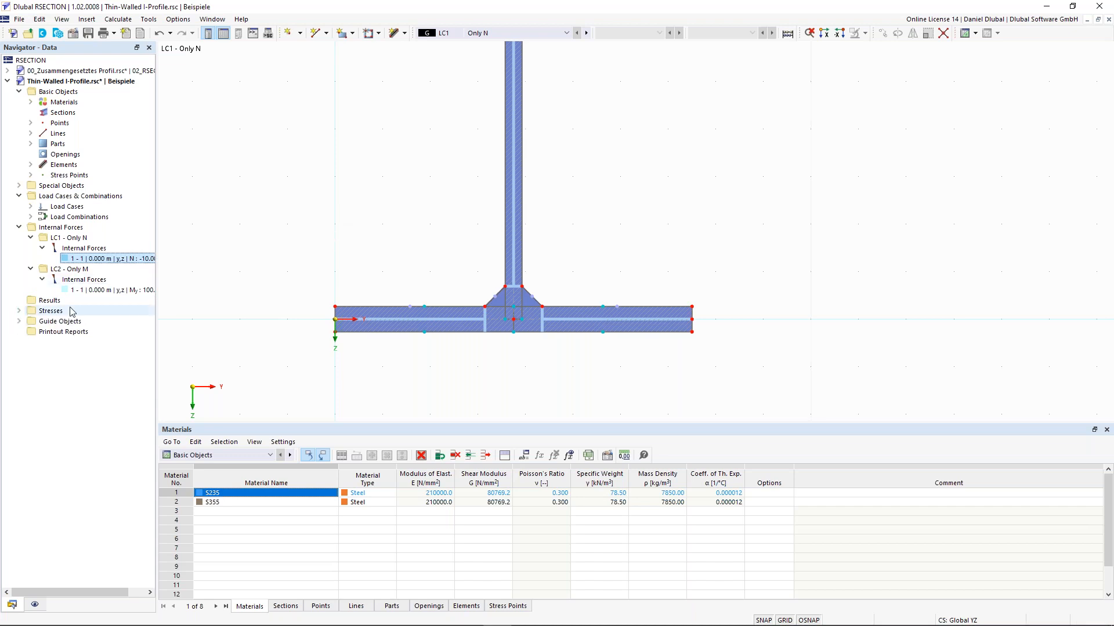
Step: Define stress point No. 100 at Y = 75.0 mm, picked from the section, and Z = -100 mm
right_click(65, 177)
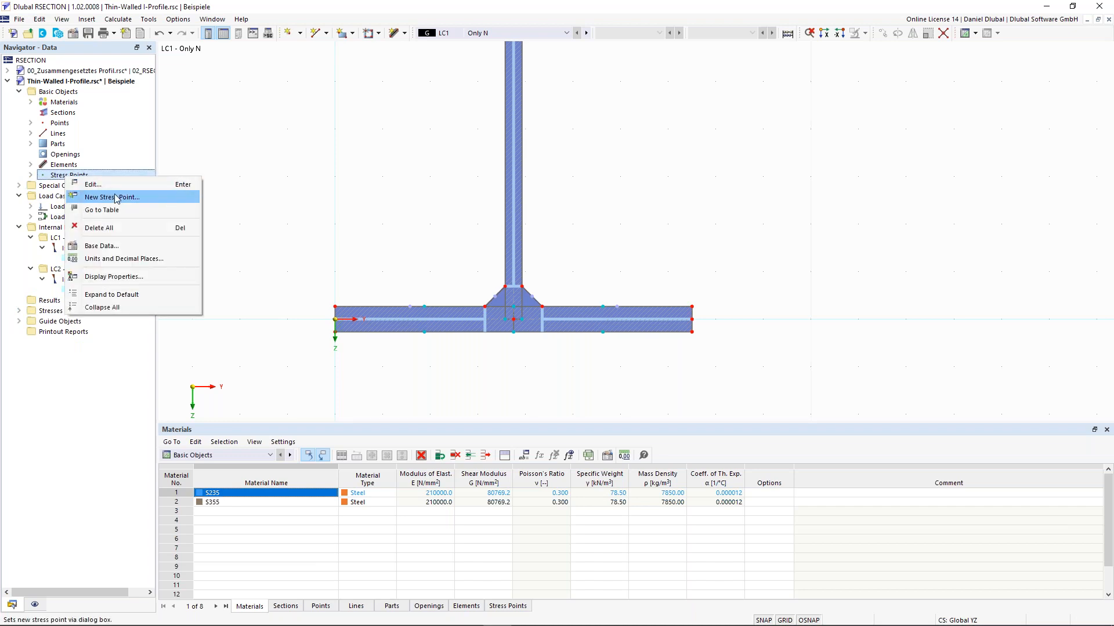
left_click(145, 199)
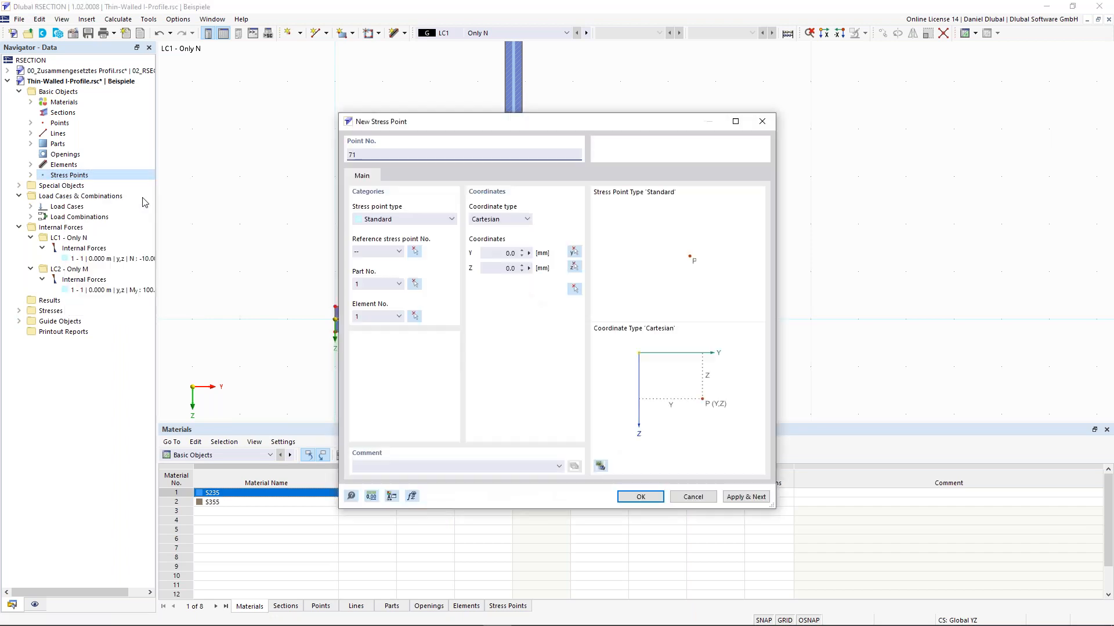
left_click_drag(364, 156, 337, 155)
type("100")
left_click(523, 254)
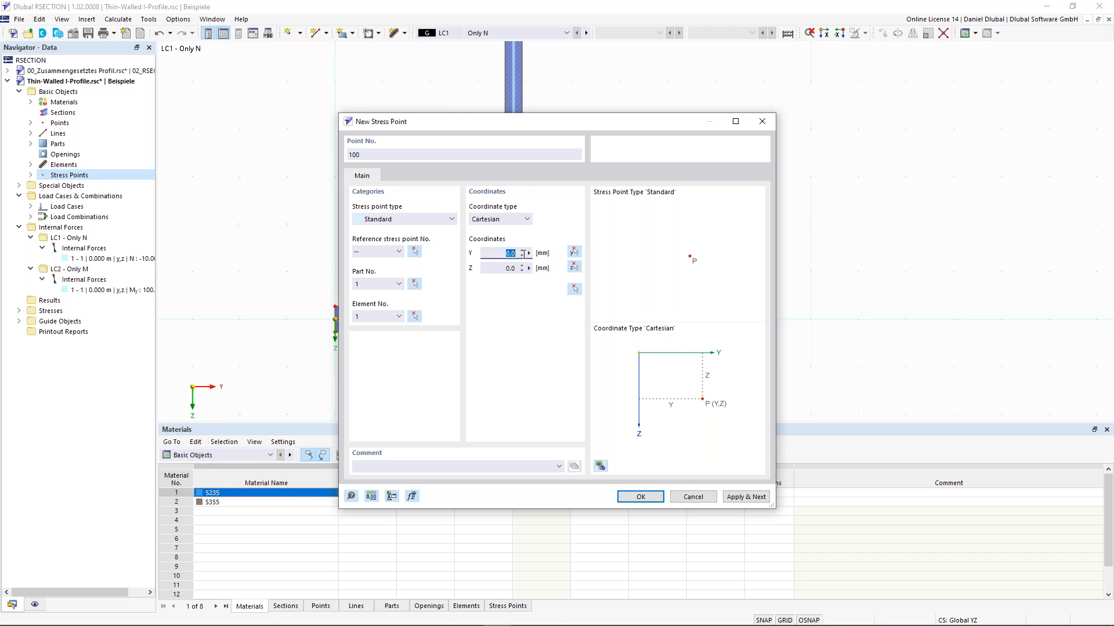
left_click(575, 253)
scroll(518, 313, "up", 3)
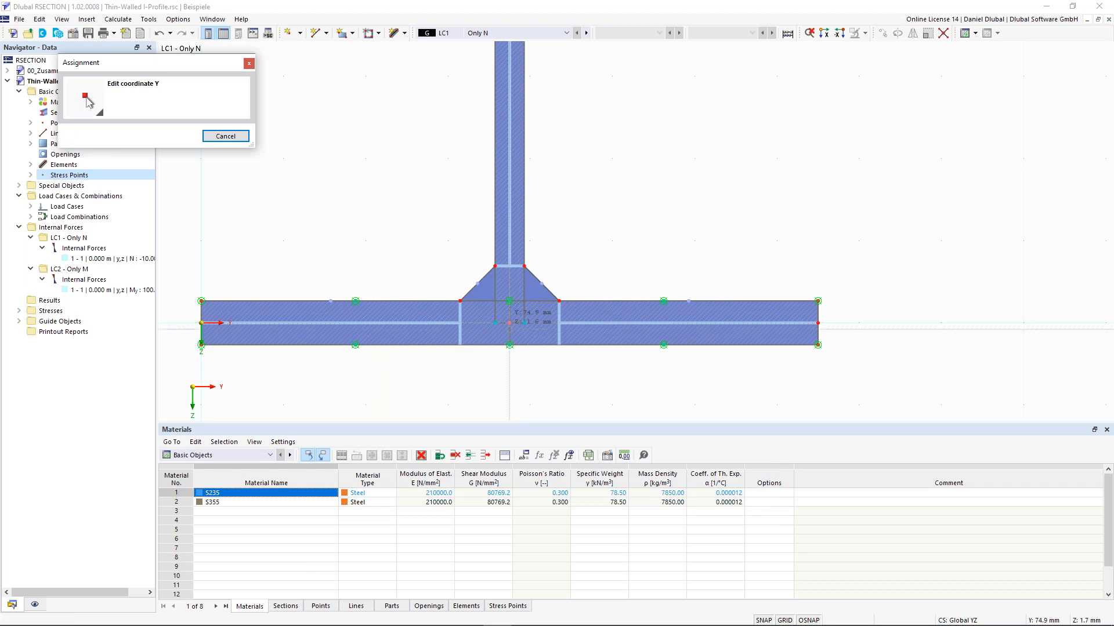
left_click(510, 323)
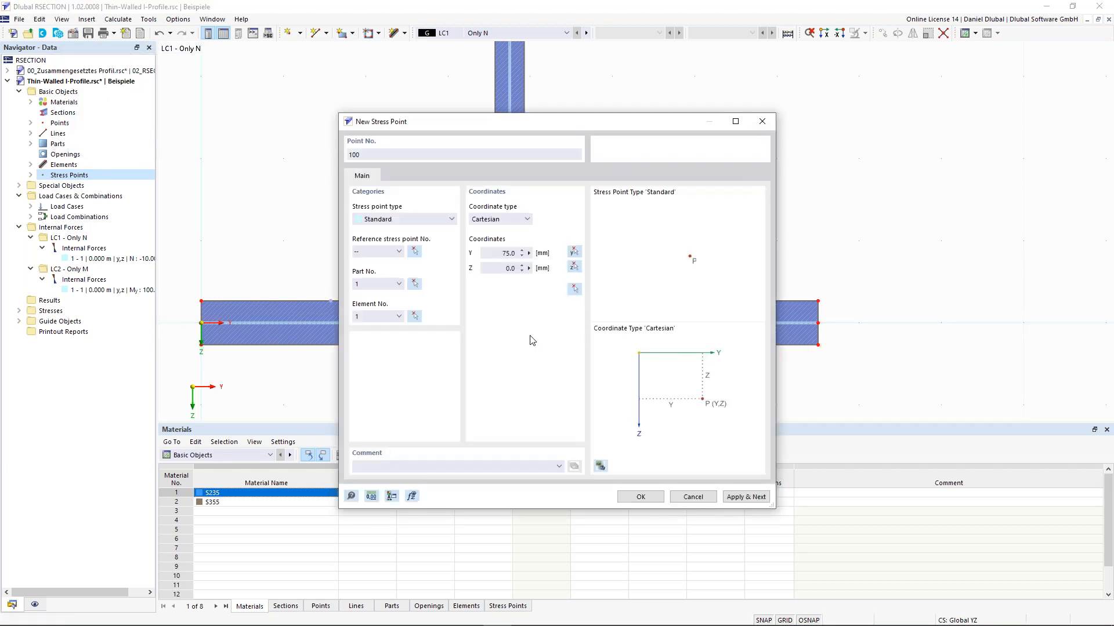
left_click(498, 268)
type("-100")
Step: Create stress point 100, then expand Stresses > Stress Configuration in the Navigator
left_click(641, 497)
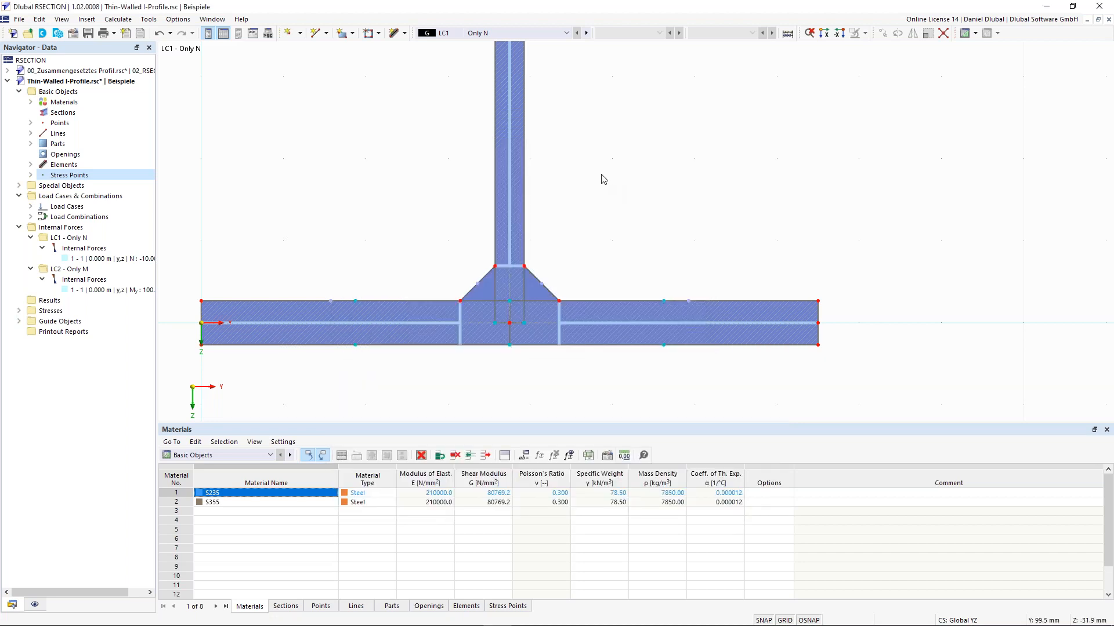
scroll(602, 174, "down", 3)
middle_click_drag(594, 114, 542, 266)
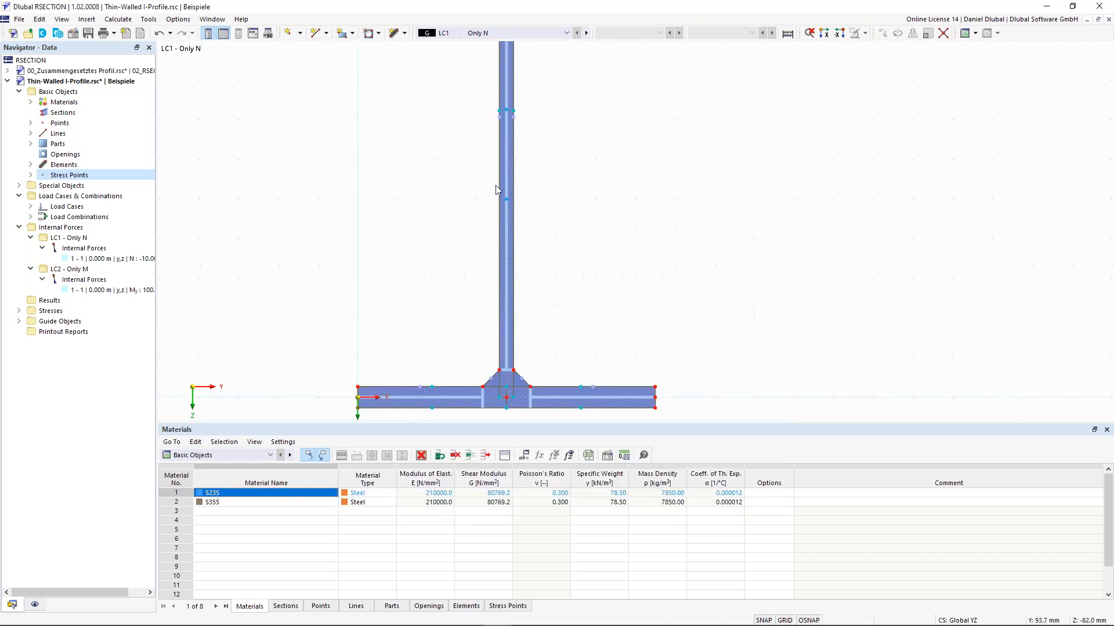
mouse_move(507, 203)
left_click(20, 311)
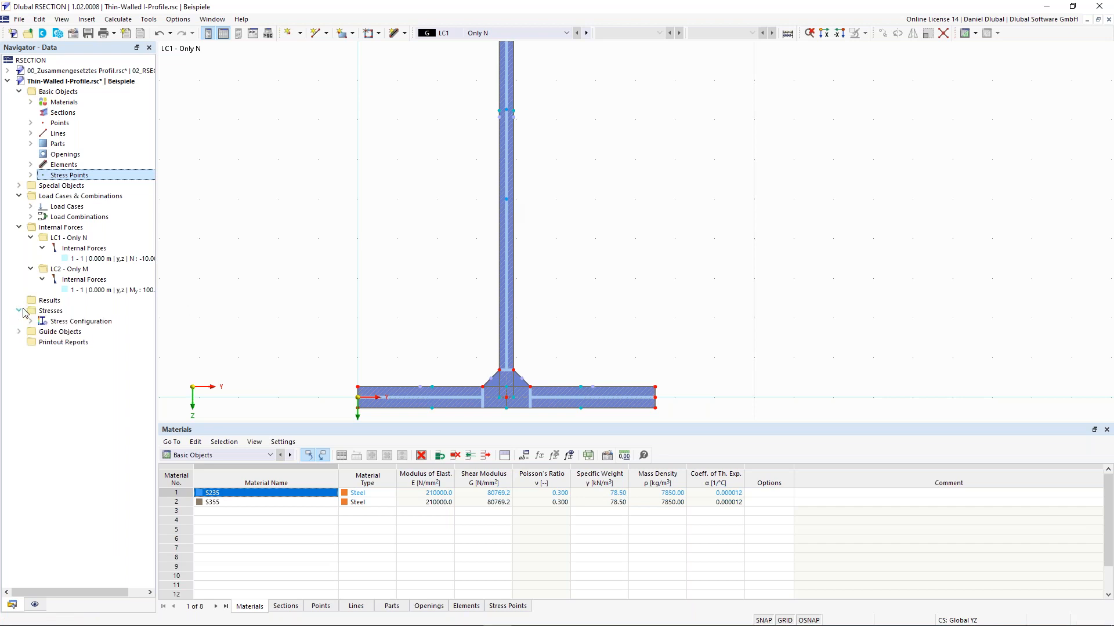
left_click(30, 321)
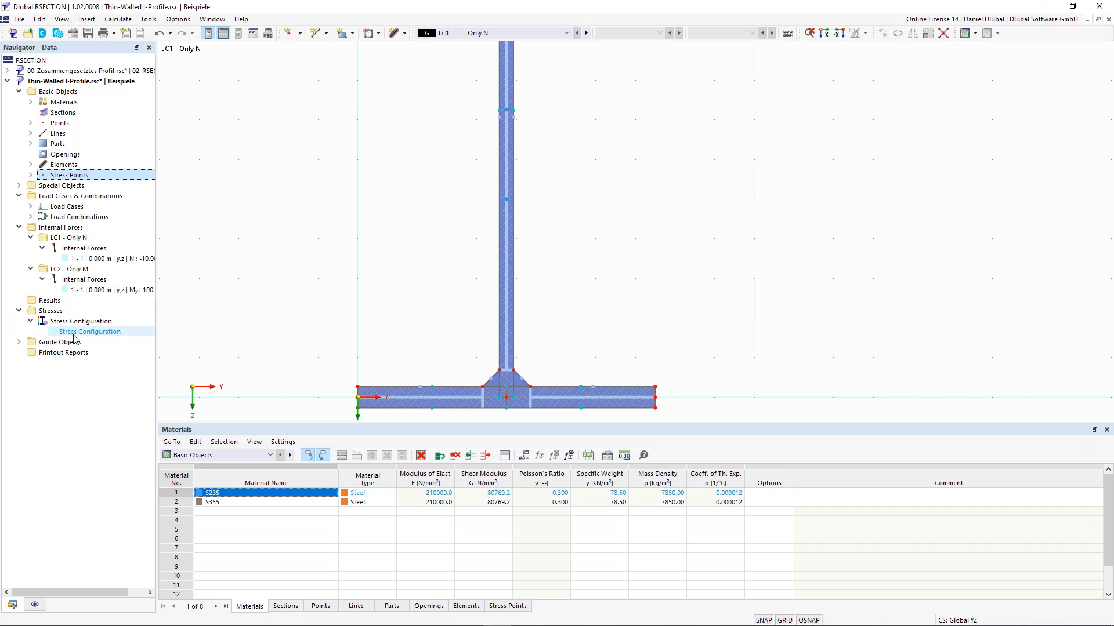
right_click(77, 334)
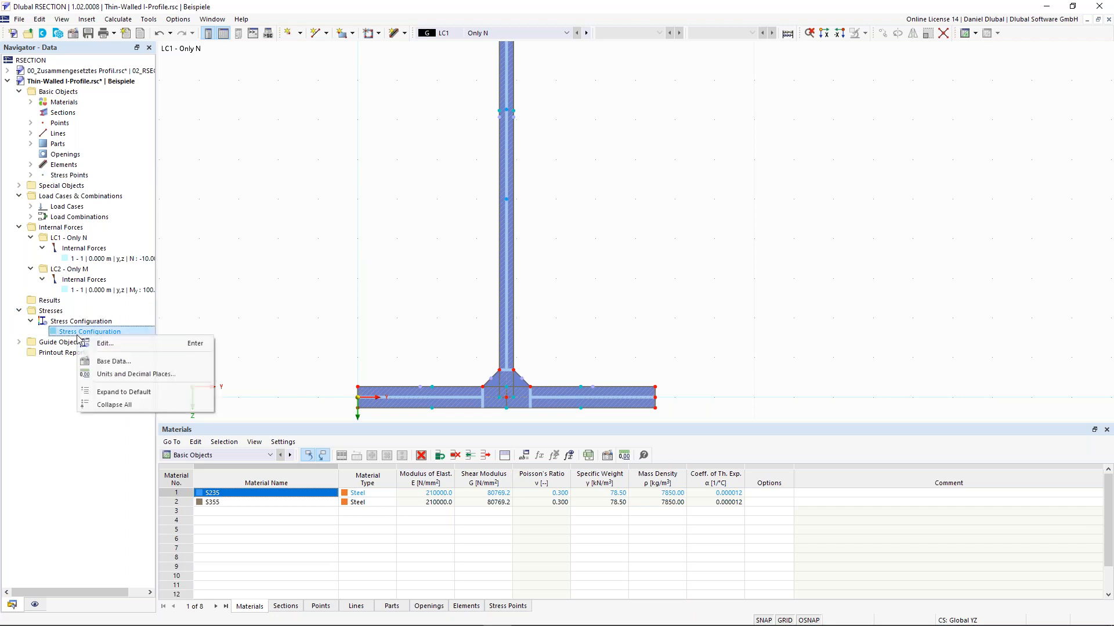
left_click(115, 347)
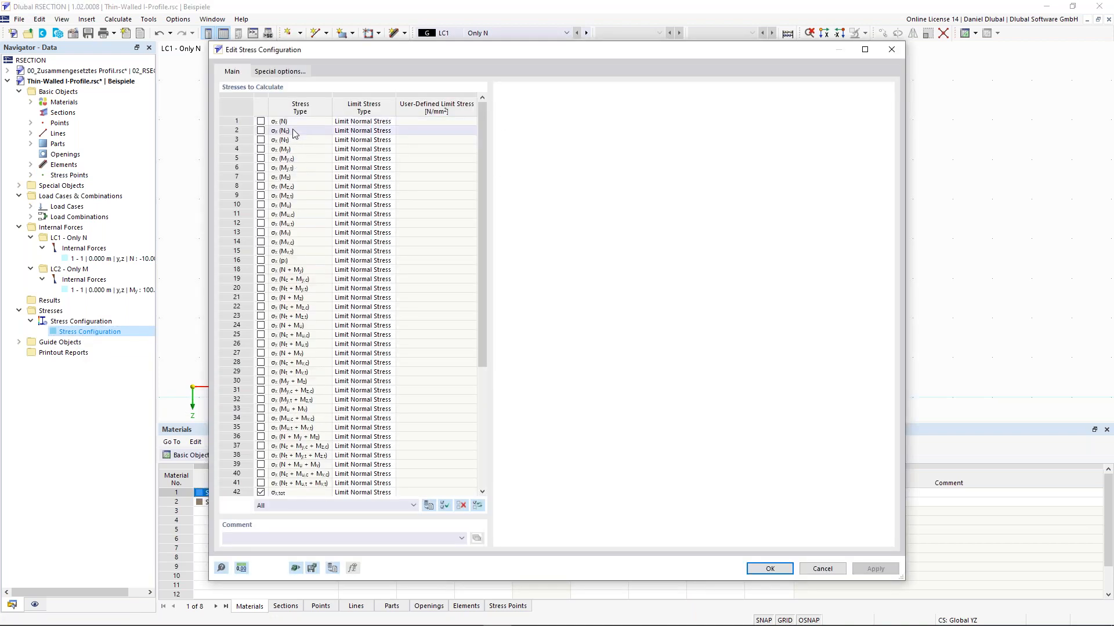
left_click(297, 123)
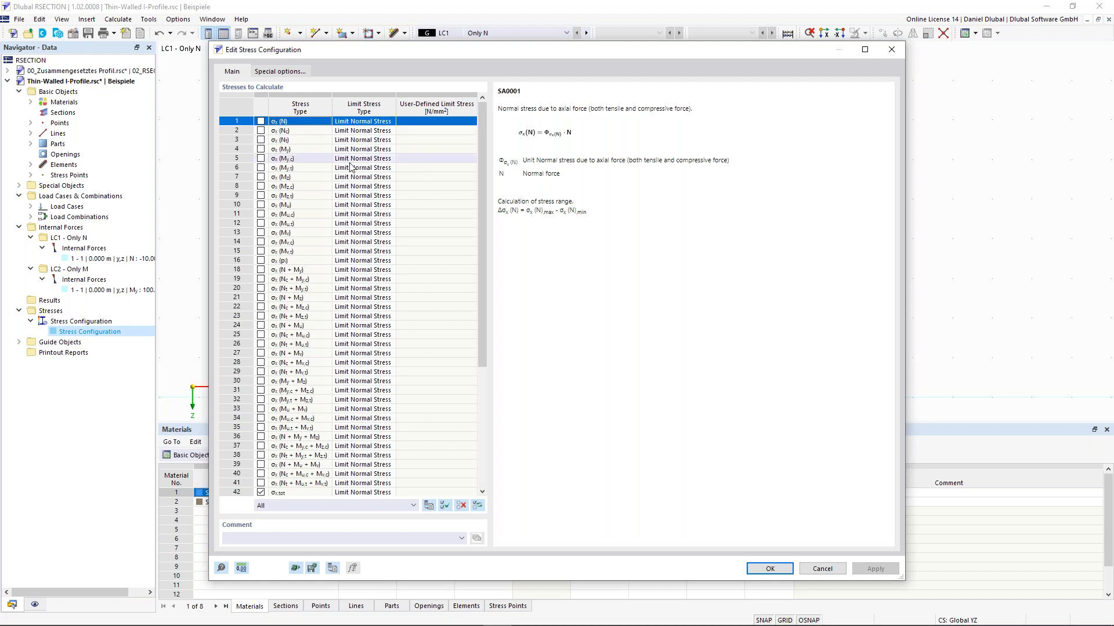
left_click_drag(480, 206, 482, 224)
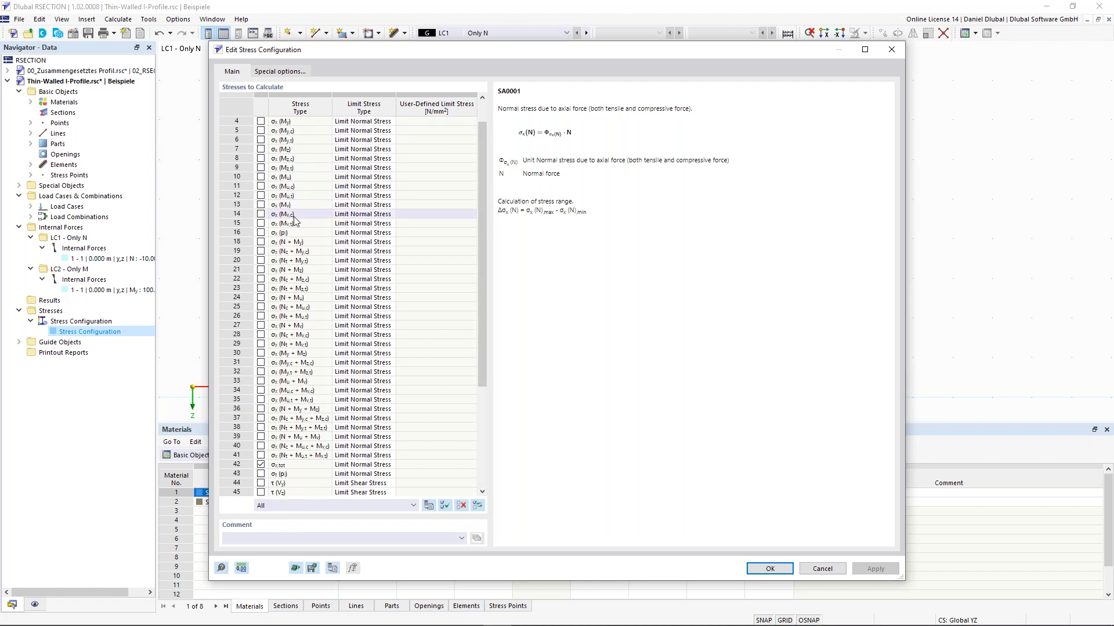
scroll(285, 153, "up", 1)
left_click(283, 149)
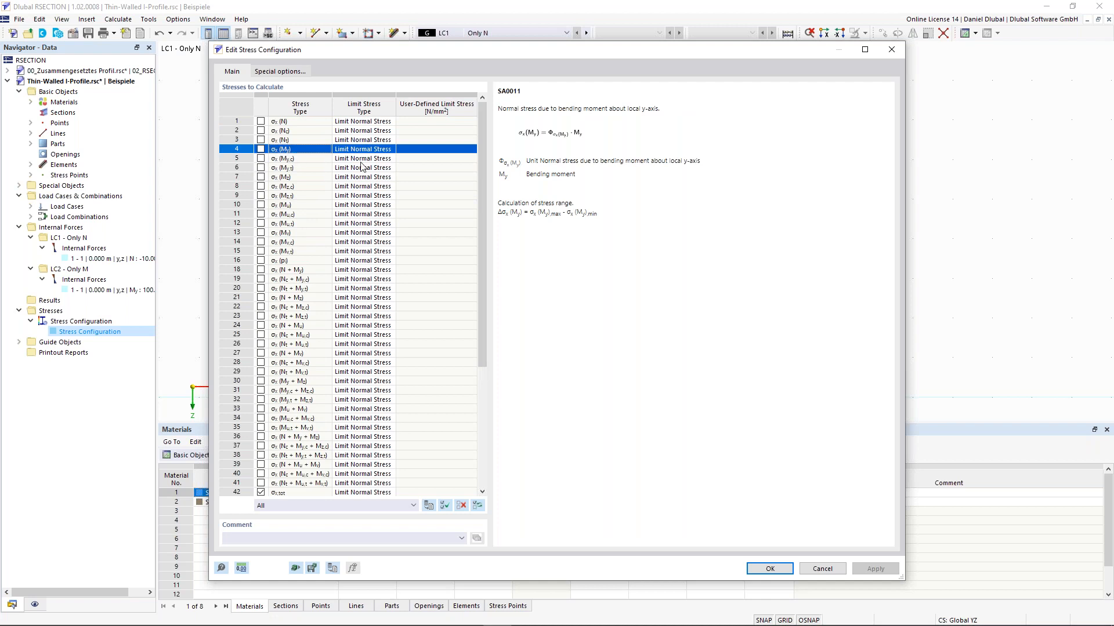
left_click_drag(482, 146, 476, 335)
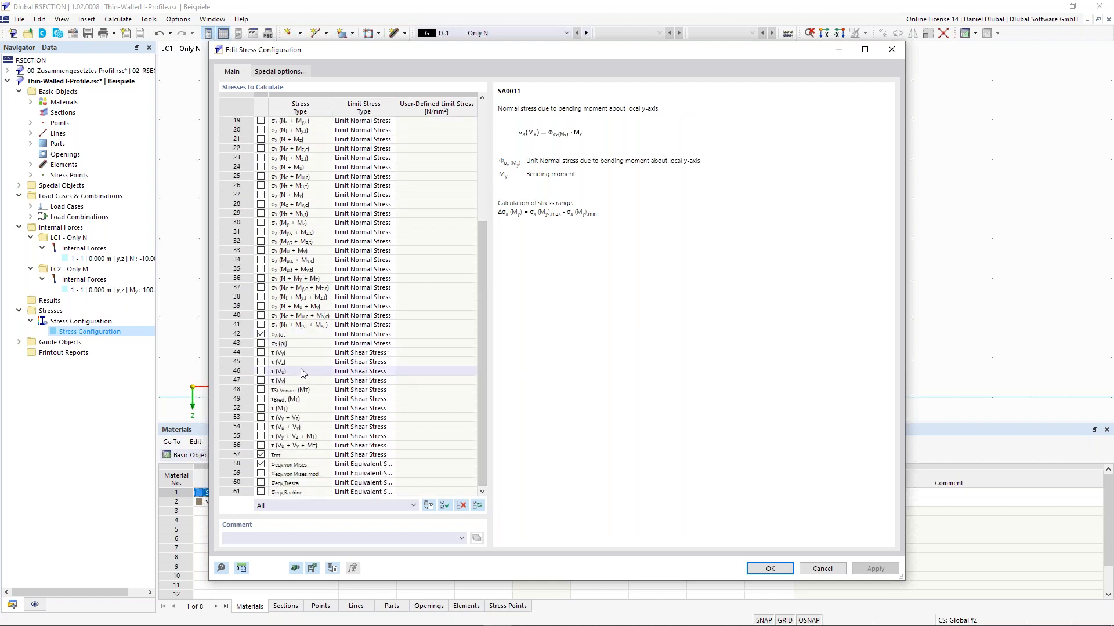
left_click(287, 336)
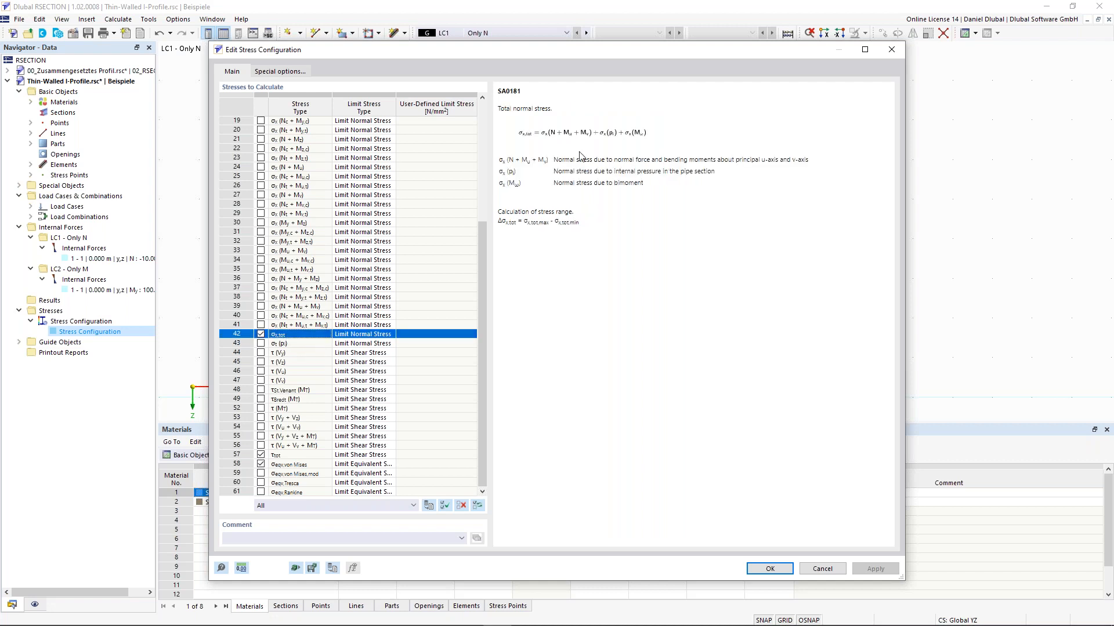
left_click(292, 455)
left_click(306, 465)
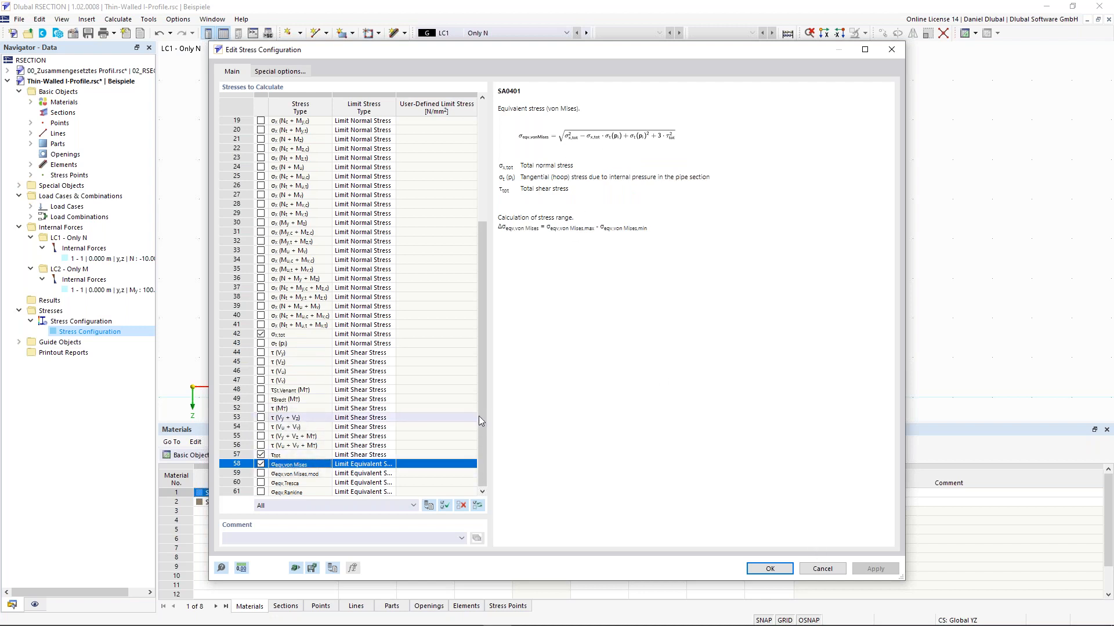
scroll(482, 416, "up", 6)
scroll(480, 457, "down", 6)
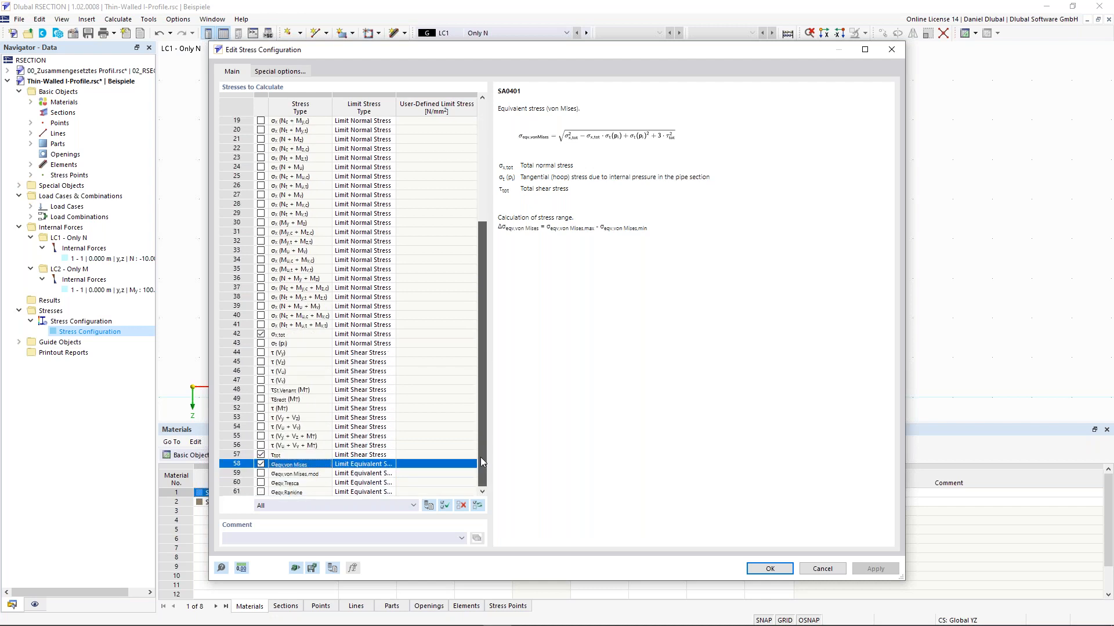
scroll(279, 243, "up", 6)
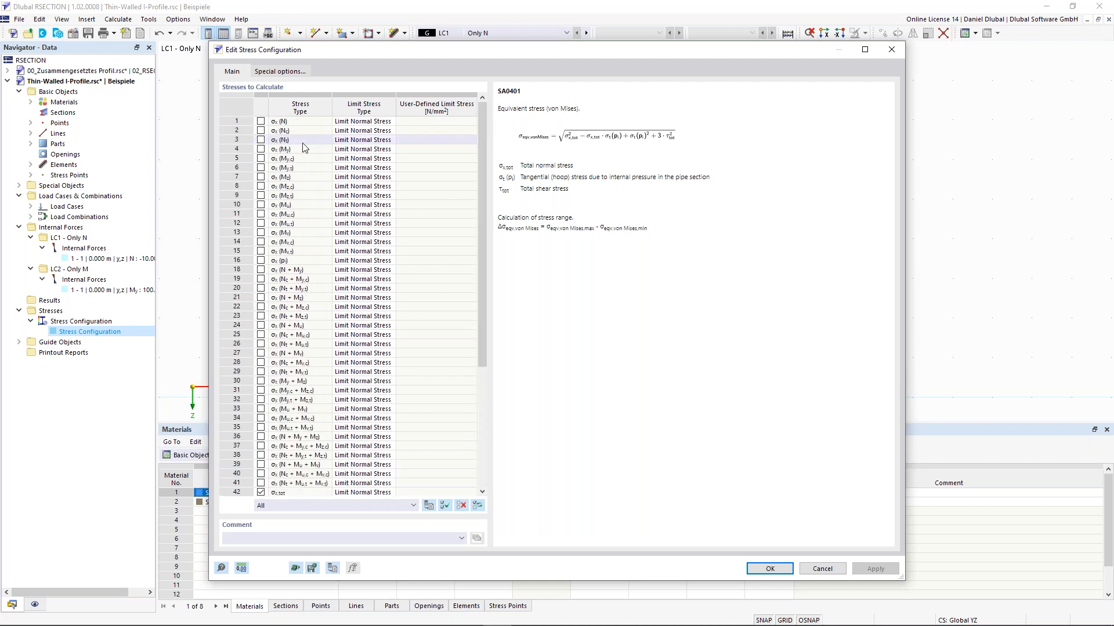
left_click(784, 570)
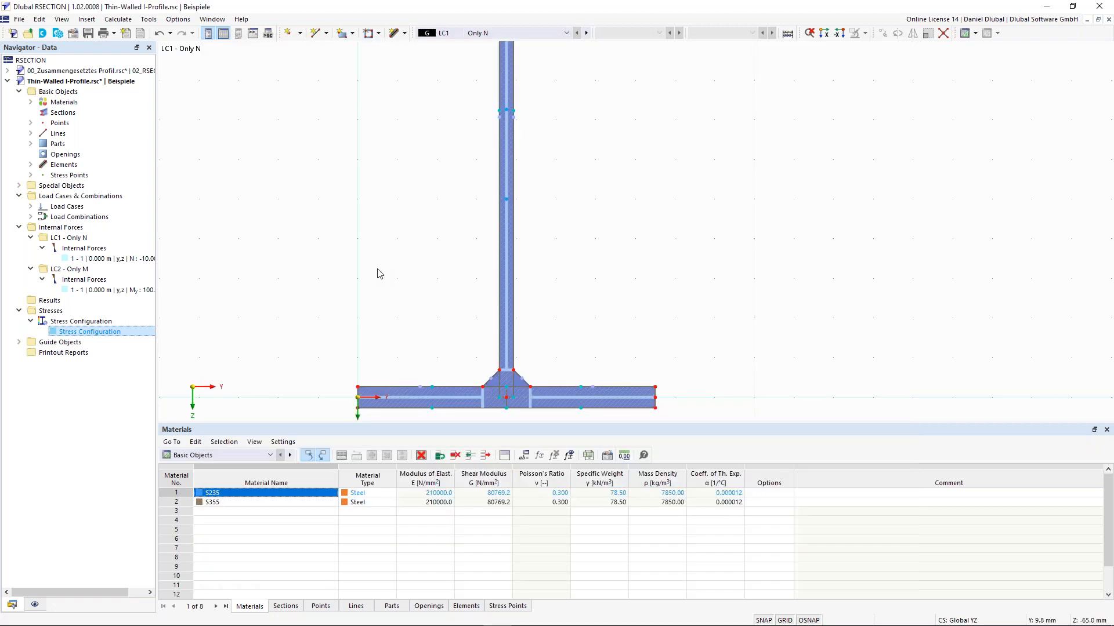
Step: Run Calculate All and switch the Navigator results to Thin-Walled Analysis
left_click(119, 19)
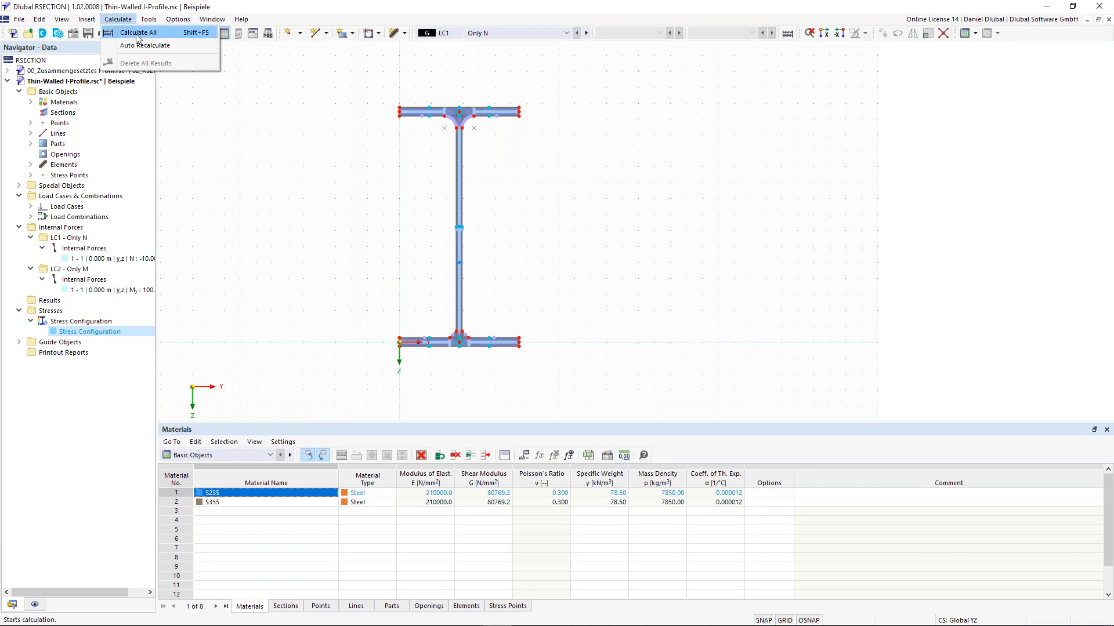
left_click(138, 33)
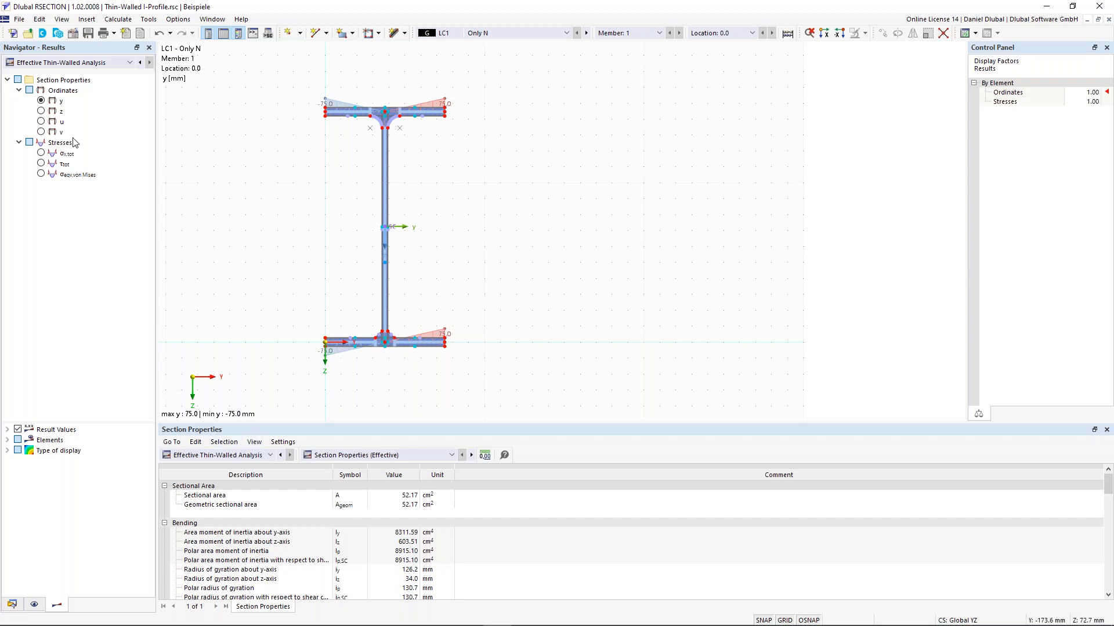
left_click(82, 65)
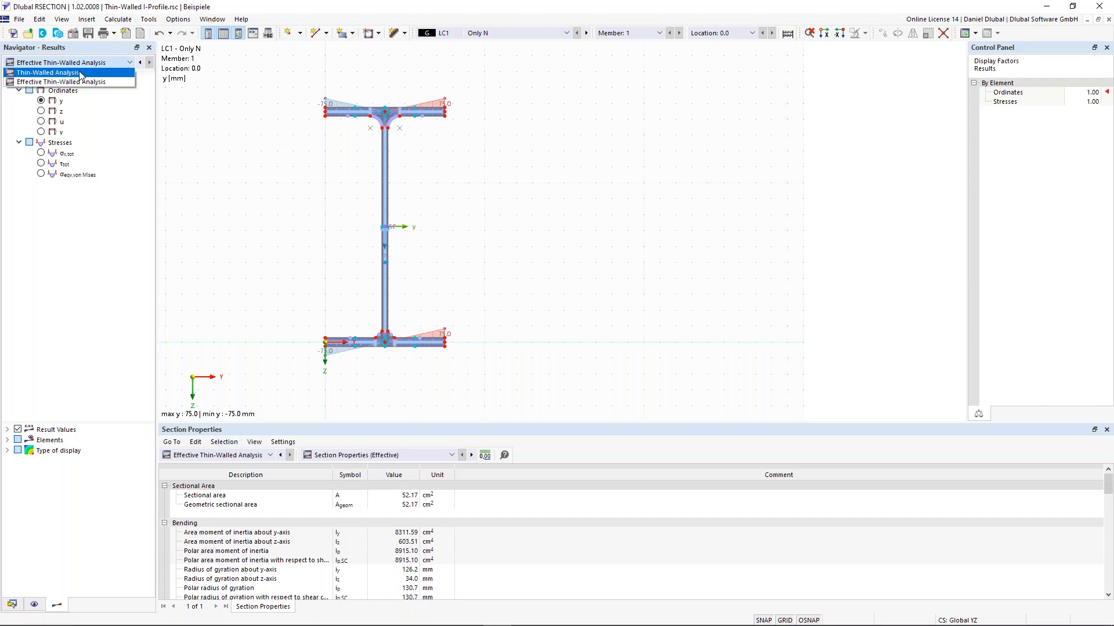
left_click(80, 75)
left_click(81, 65)
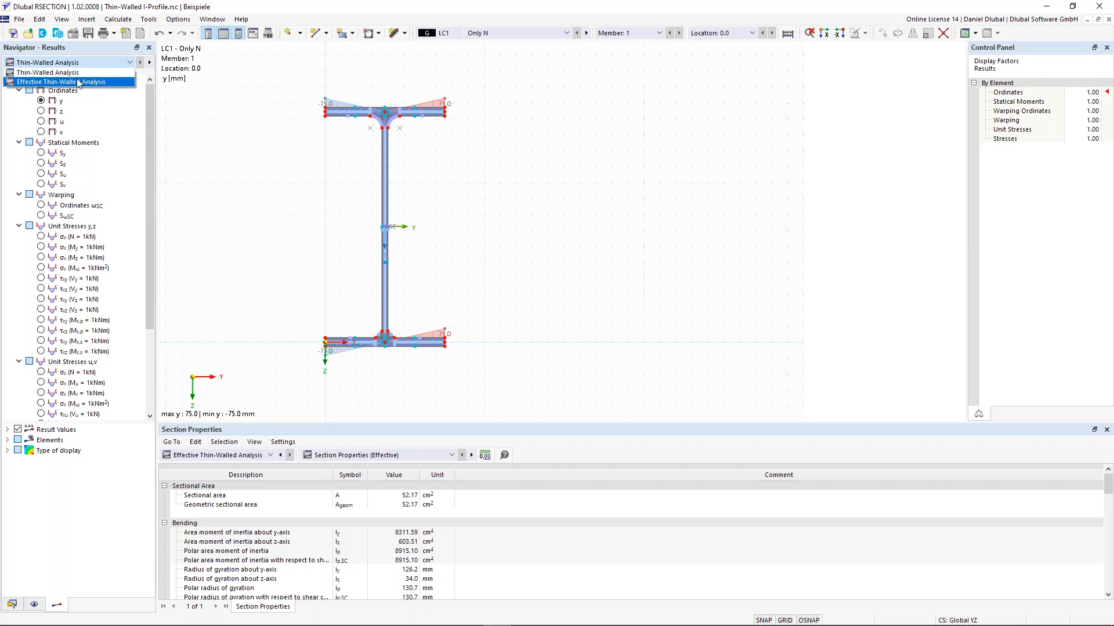
left_click(46, 72)
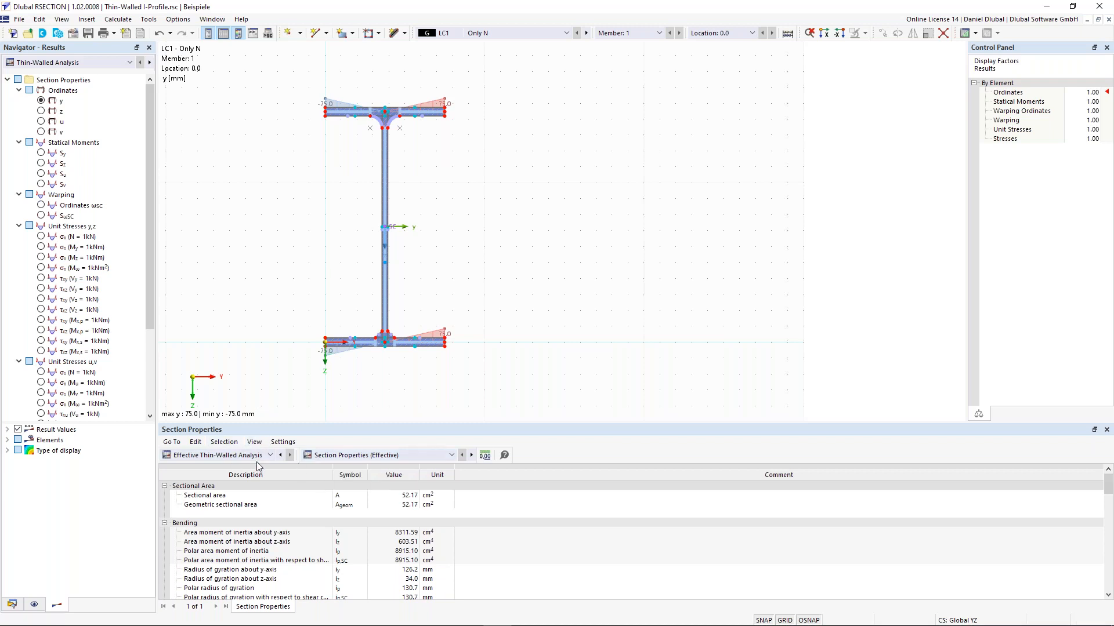
Step: Set the results table to Thin-Walled Analysis values, showing area 53.57 cm²
middle_click_drag(274, 370, 299, 362)
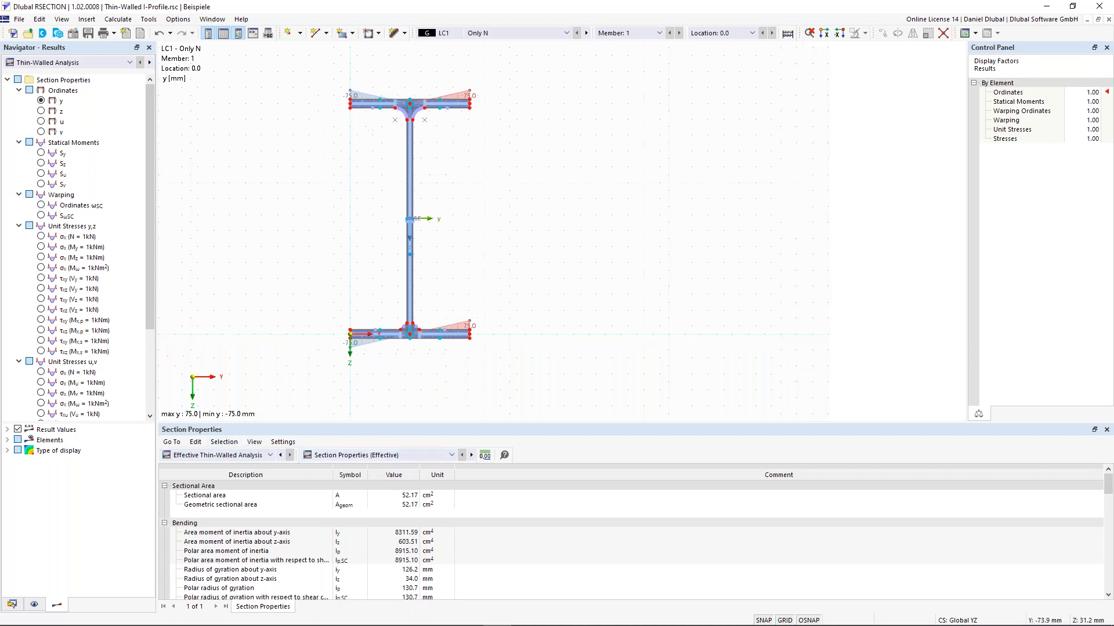
left_click(255, 457)
left_click(236, 494)
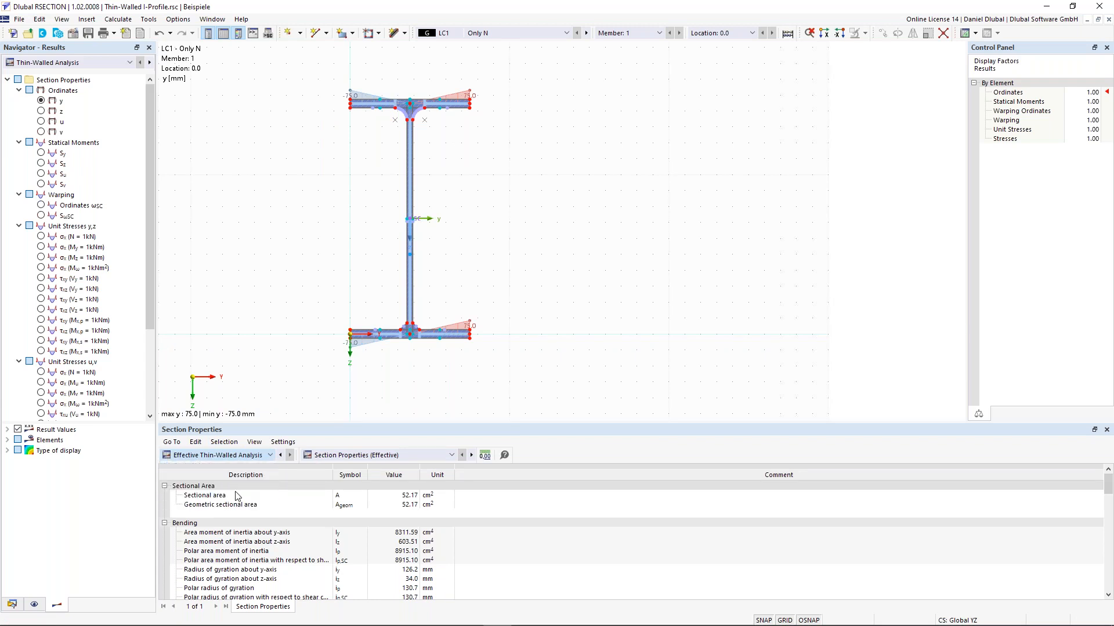
Step: Review Section Properties, then switch the table to Statical Moments and Warping
left_click(374, 455)
left_click(368, 467)
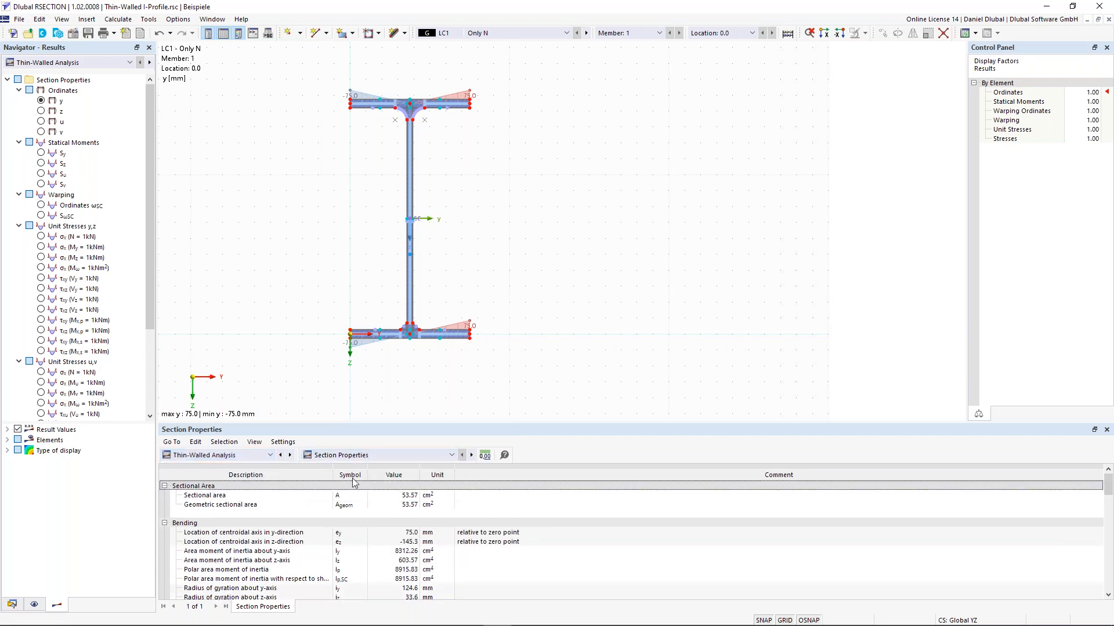
left_click(410, 497)
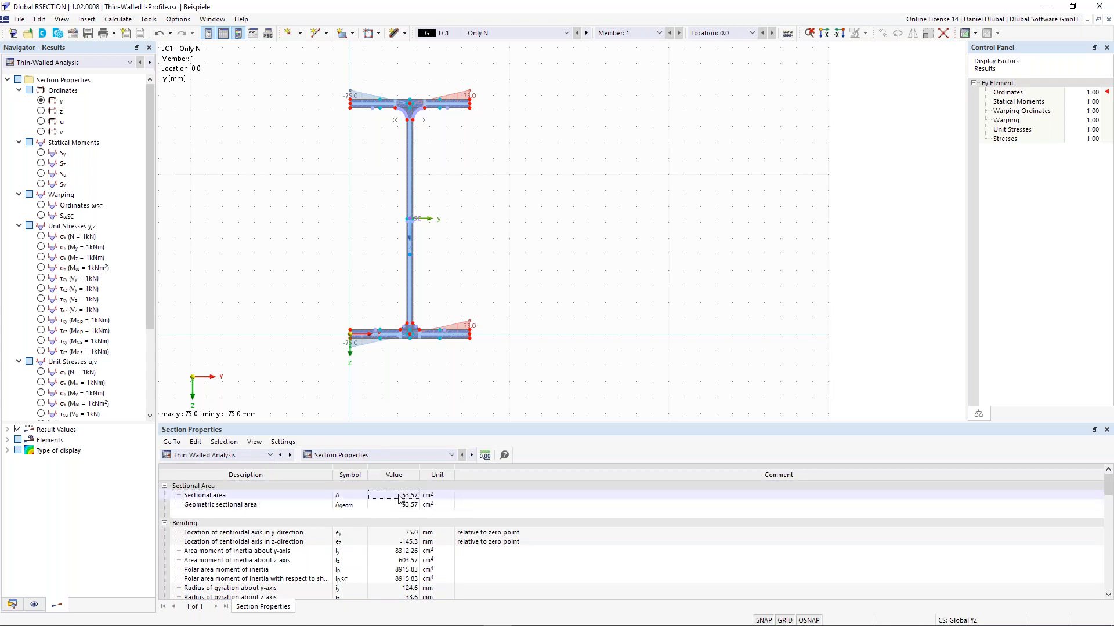
left_click(383, 457)
left_click(376, 465)
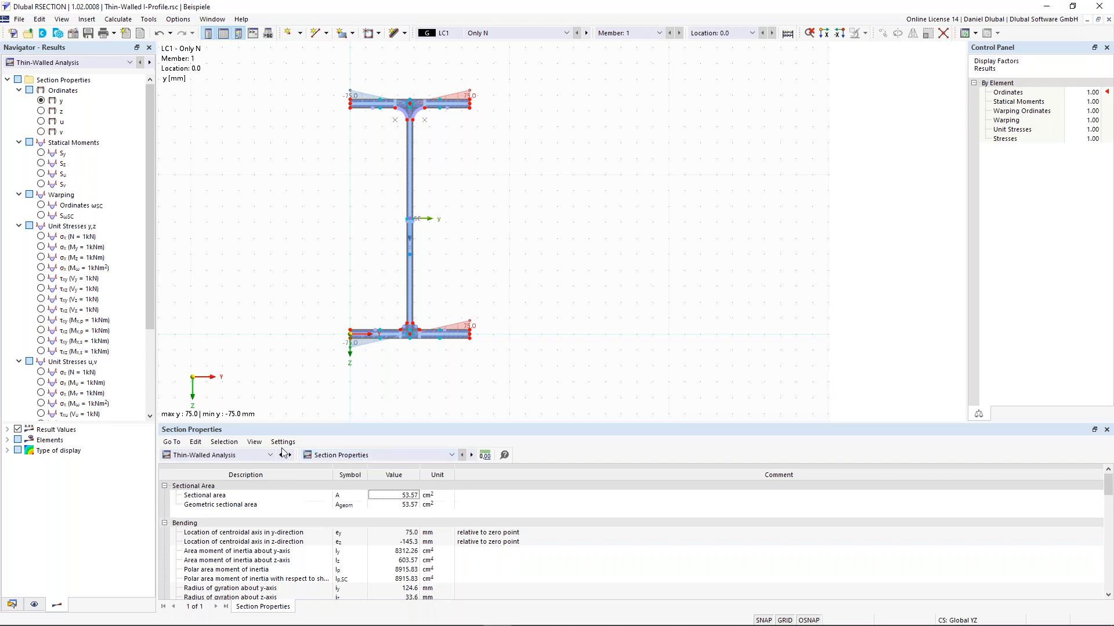
left_click(386, 458)
left_click(380, 475)
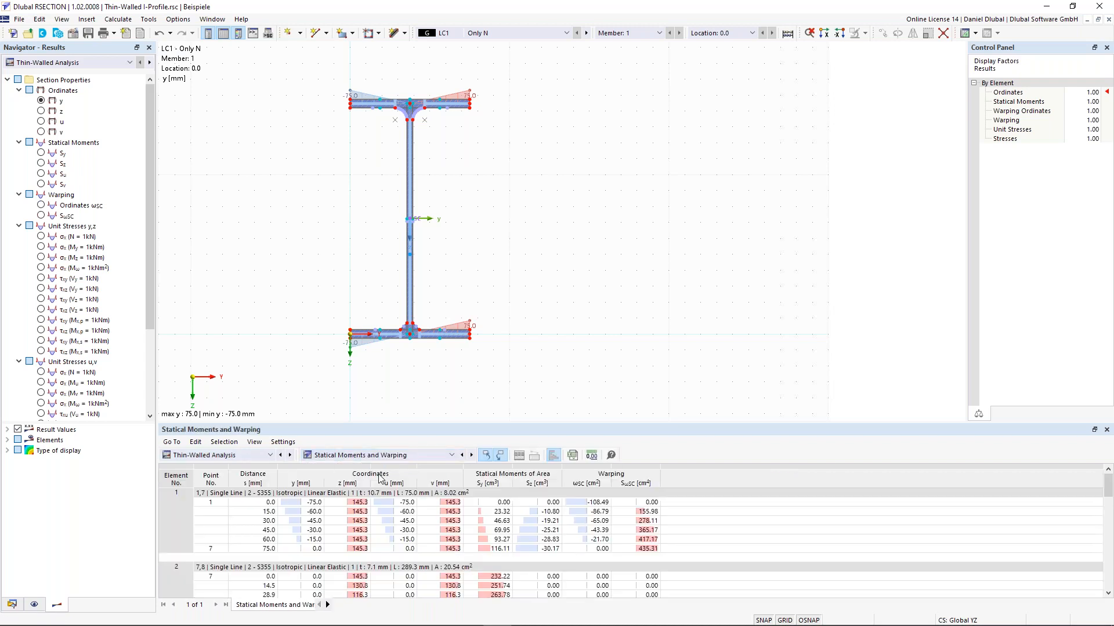
scroll(369, 477, "down", 15)
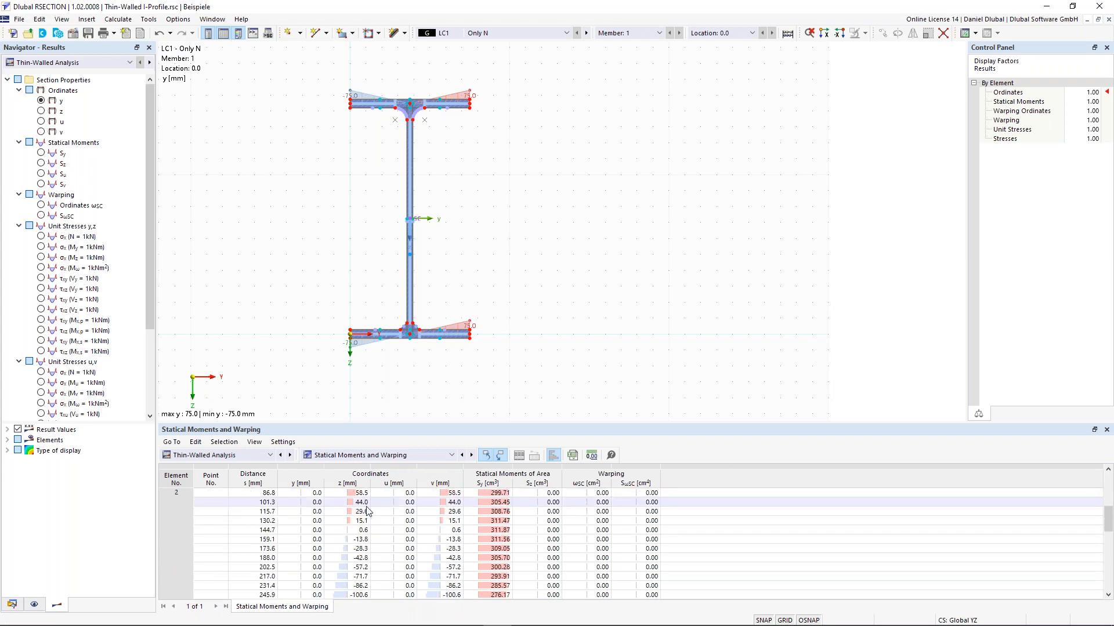
Step: Switch the results table to Unit Stresses, showing σx 0.187 N/mm² for N = 1 kN
left_click(376, 458)
left_click(364, 485)
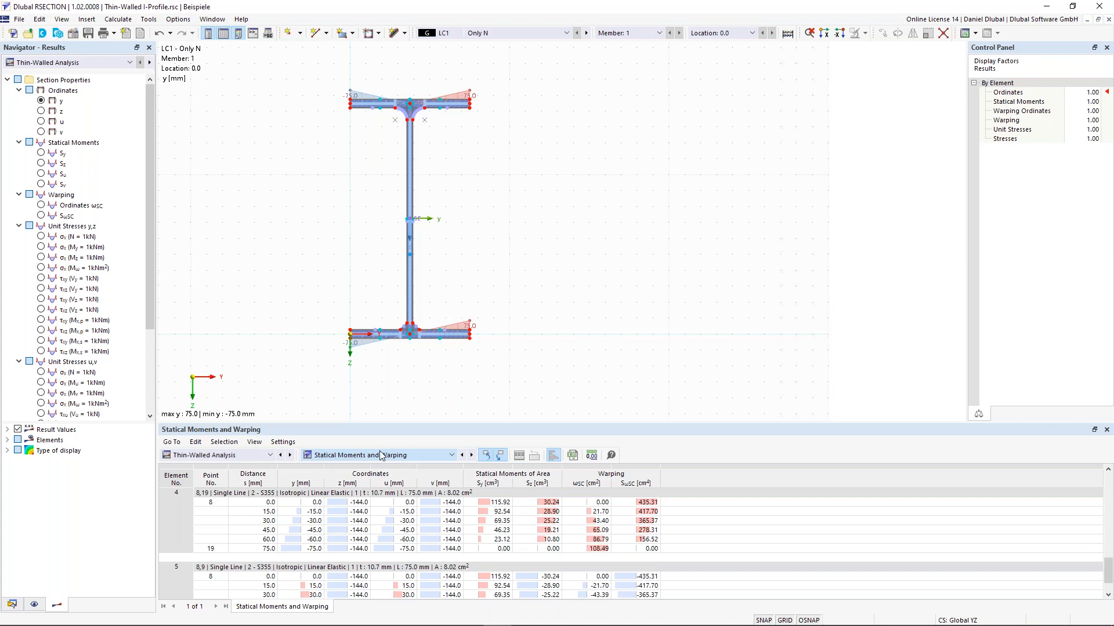
scroll(380, 455, "down", 1)
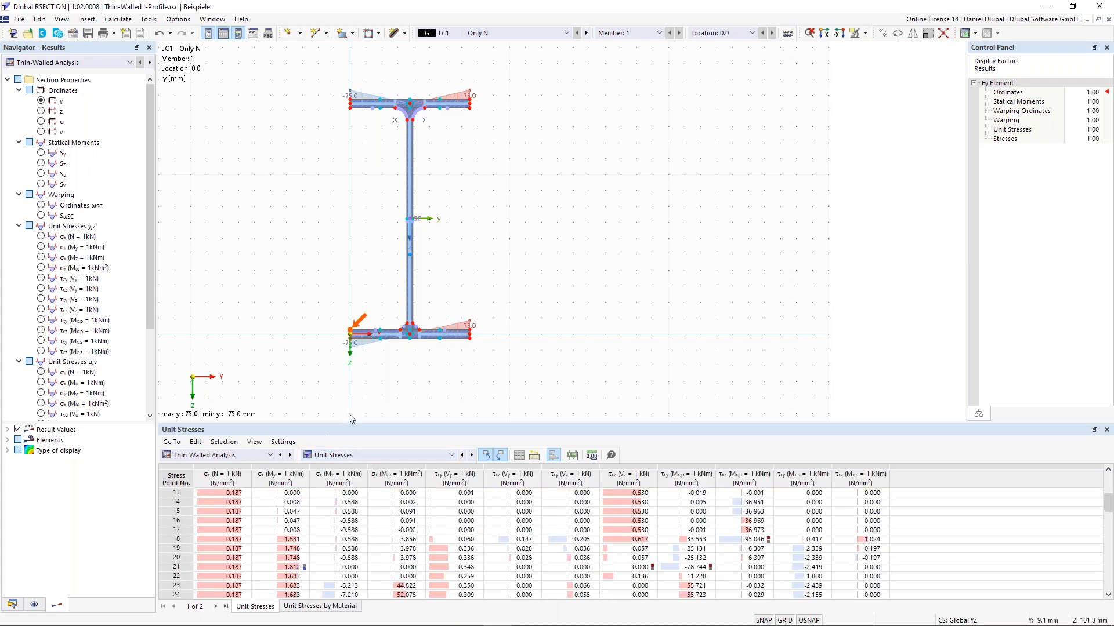
scroll(408, 337, "up", 3)
left_click(380, 455)
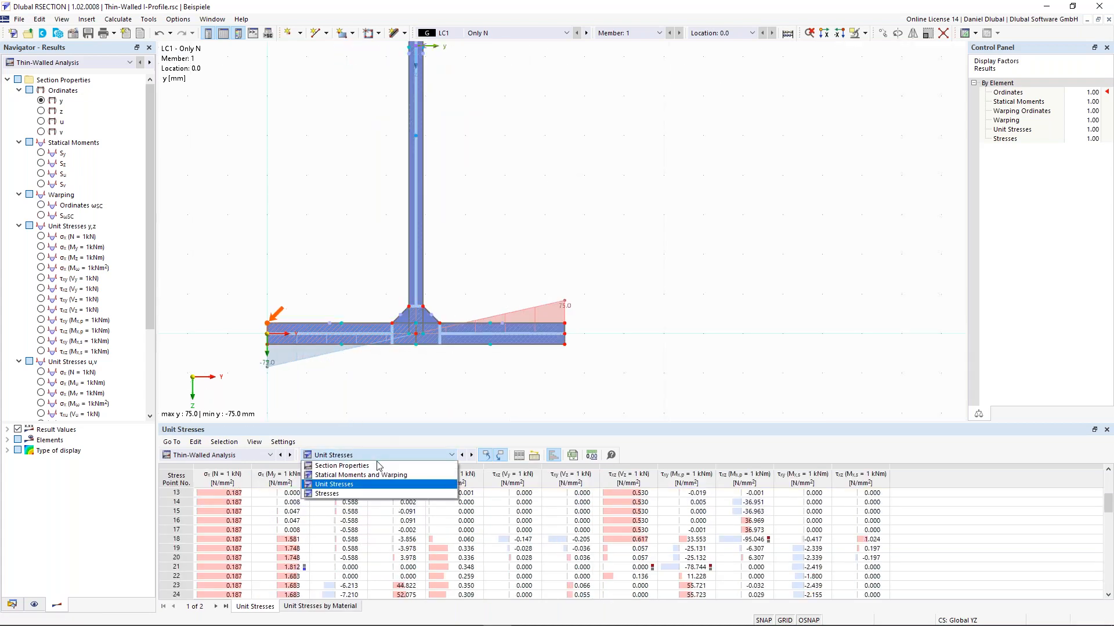
Step: Show the Stresses by Loading table and locate the LC2 and CO1 stress points on the section
left_click(366, 493)
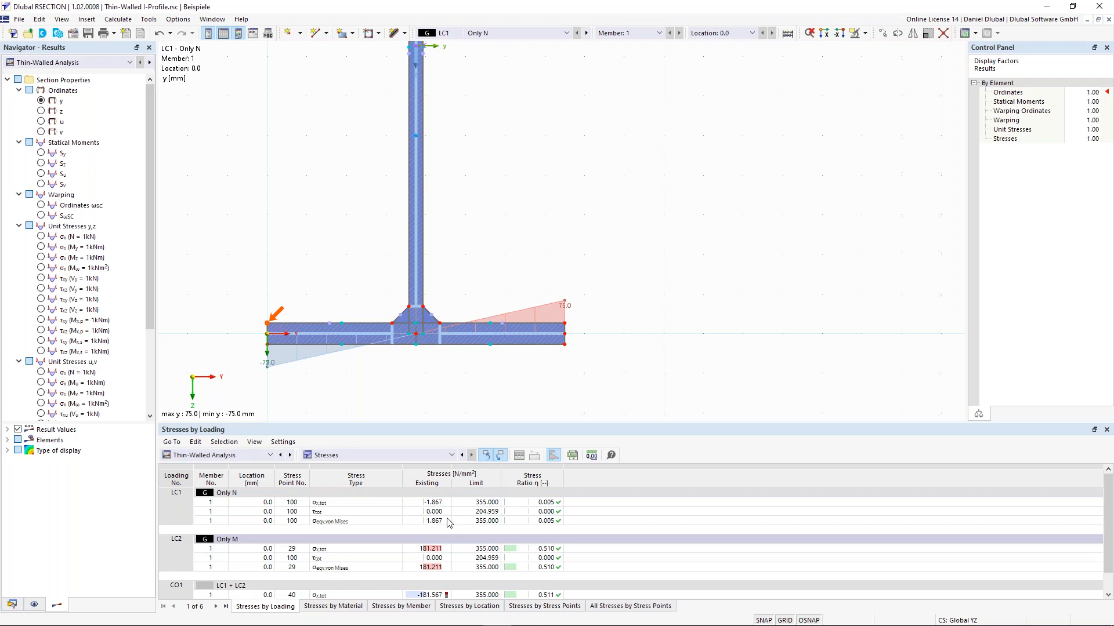
left_click(181, 538)
scroll(244, 566, "down", 1)
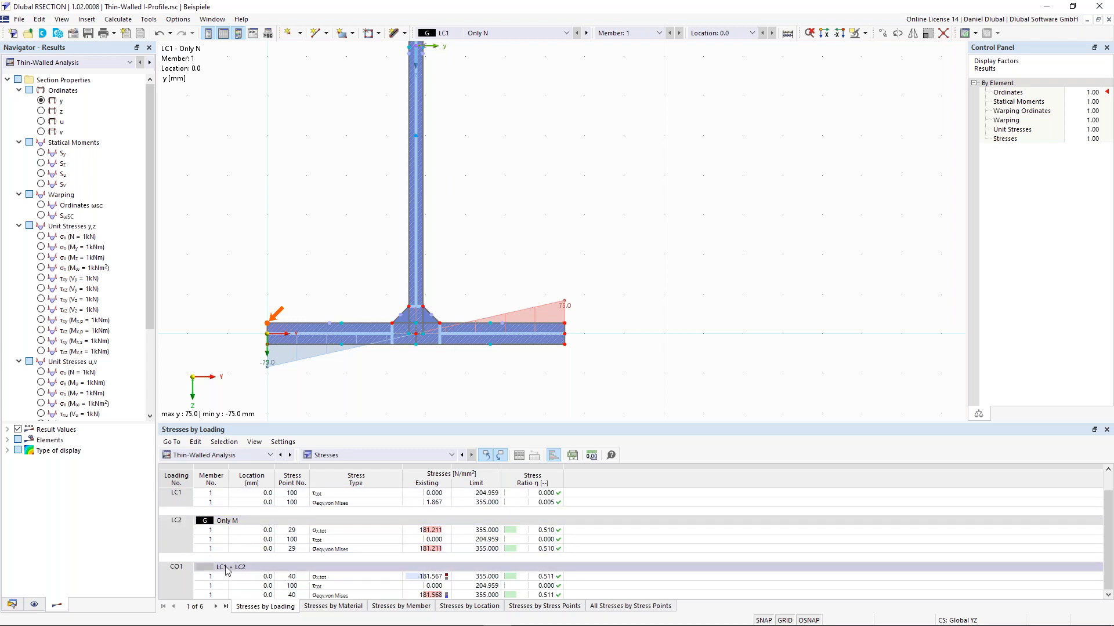
left_click(358, 596)
left_click(352, 578)
left_click(346, 594)
left_click(344, 586)
left_click(342, 578)
scroll(342, 208, "down", 1)
middle_click_drag(343, 207, 395, 254)
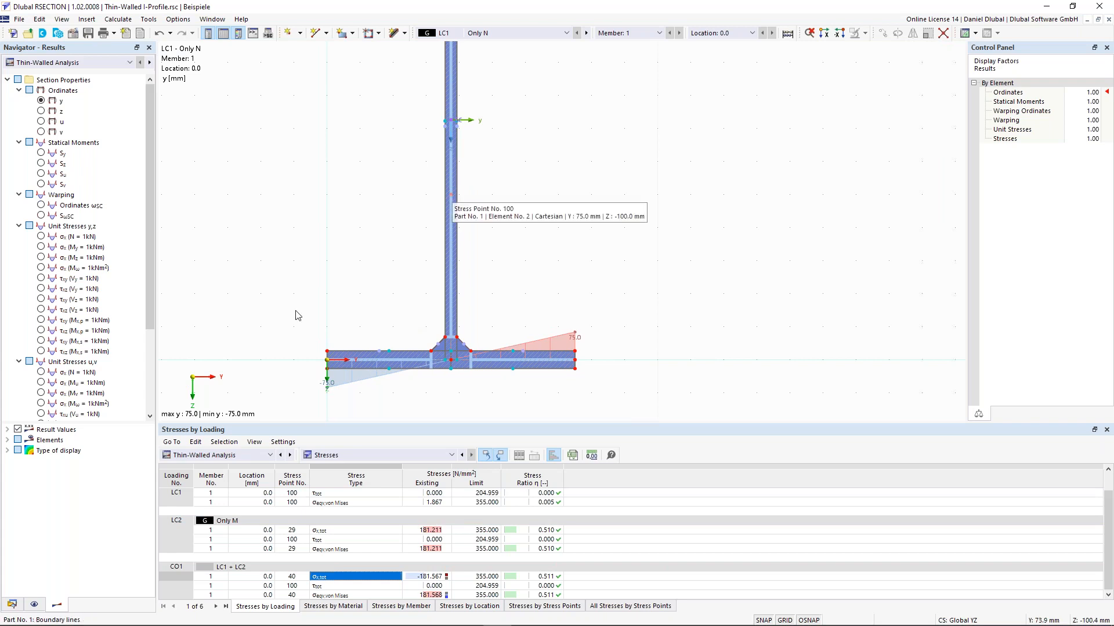
Step: Check stresses by stress point, including point 100 on the web, then switch to Effective Thin-Walled Analysis
left_click(532, 608)
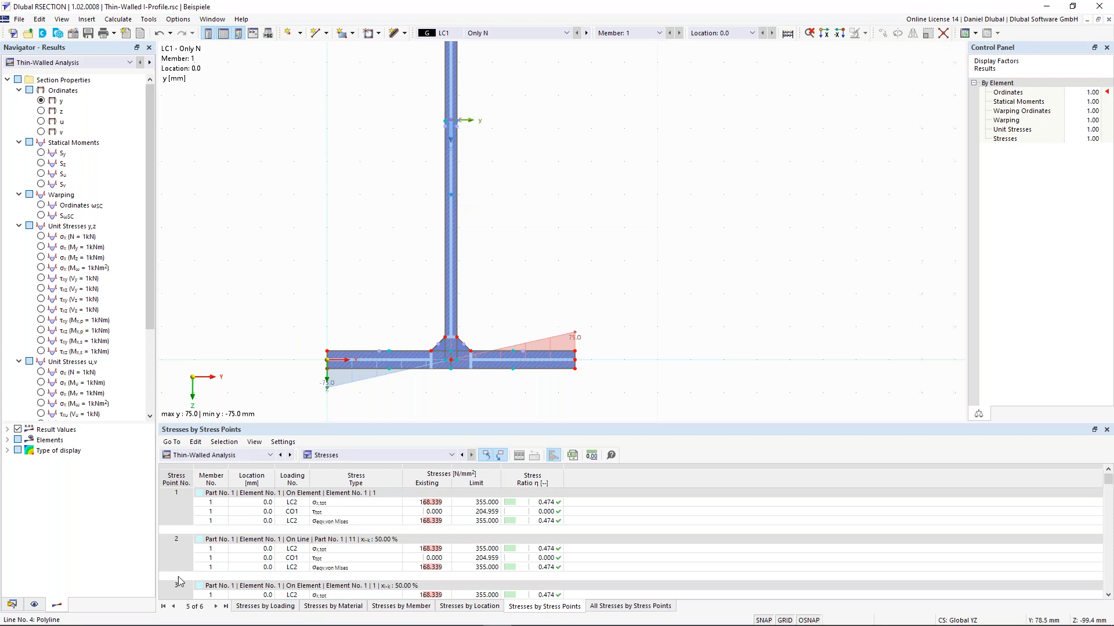
left_click(451, 195)
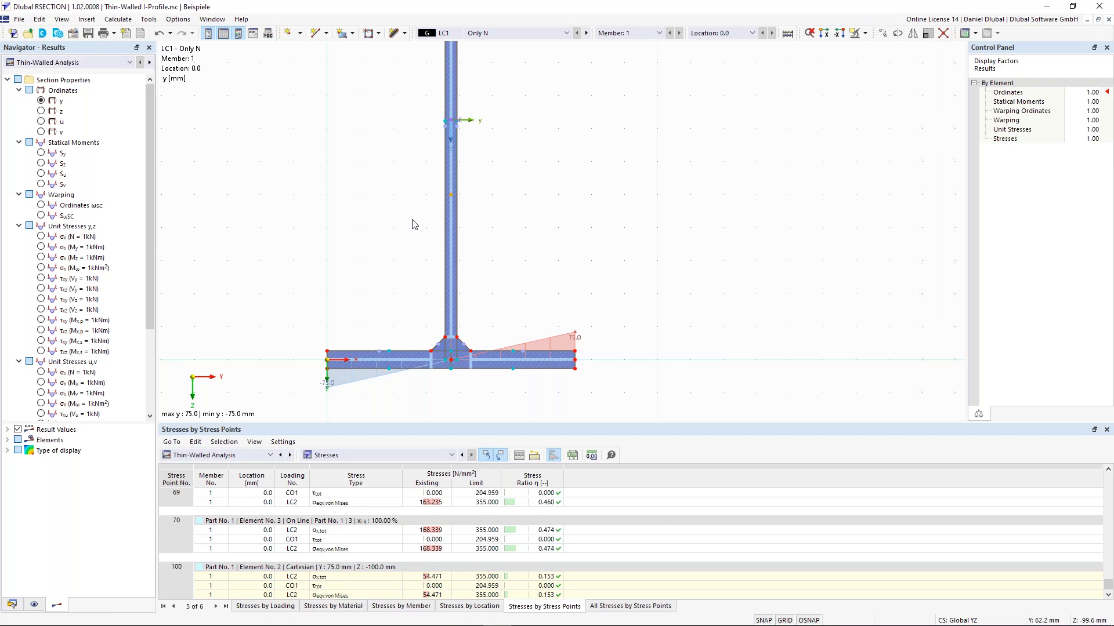
left_click(270, 455)
left_click(234, 502)
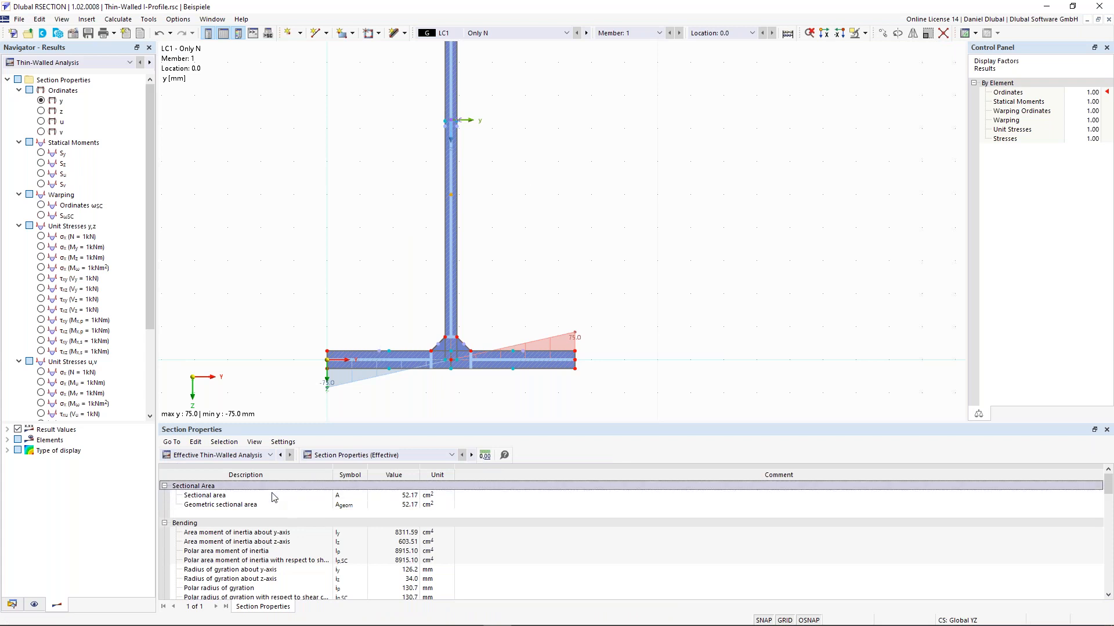
Step: Bring the top flange into view and set the Results navigator to Effective Thin-Walled Analysis
scroll(321, 120, "down", 2)
middle_click_drag(333, 133, 380, 200)
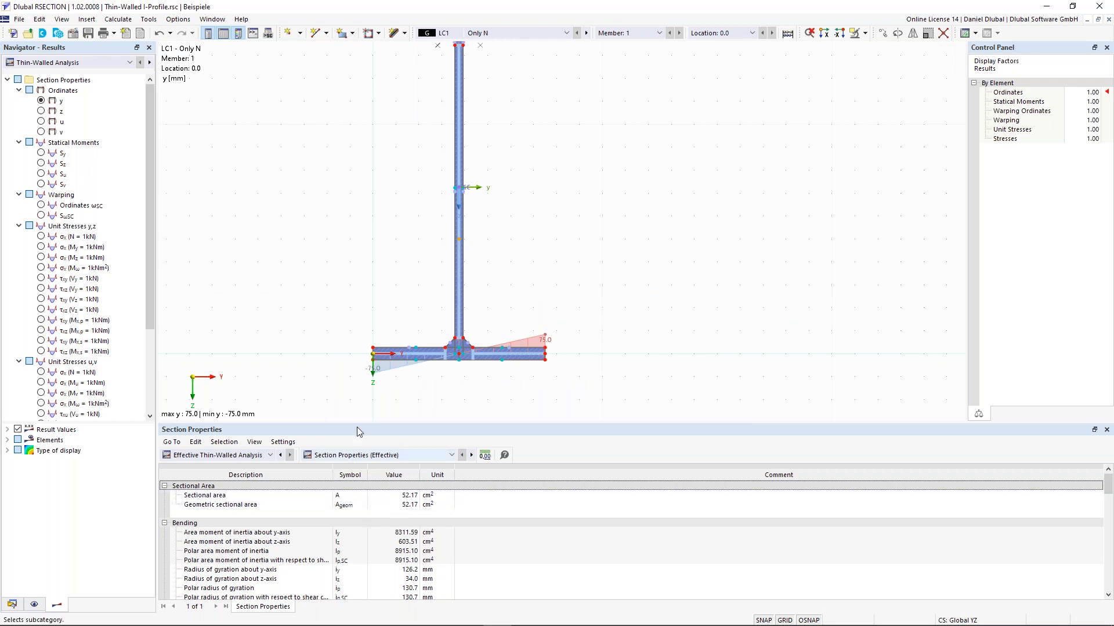
middle_click_drag(311, 160, 316, 196)
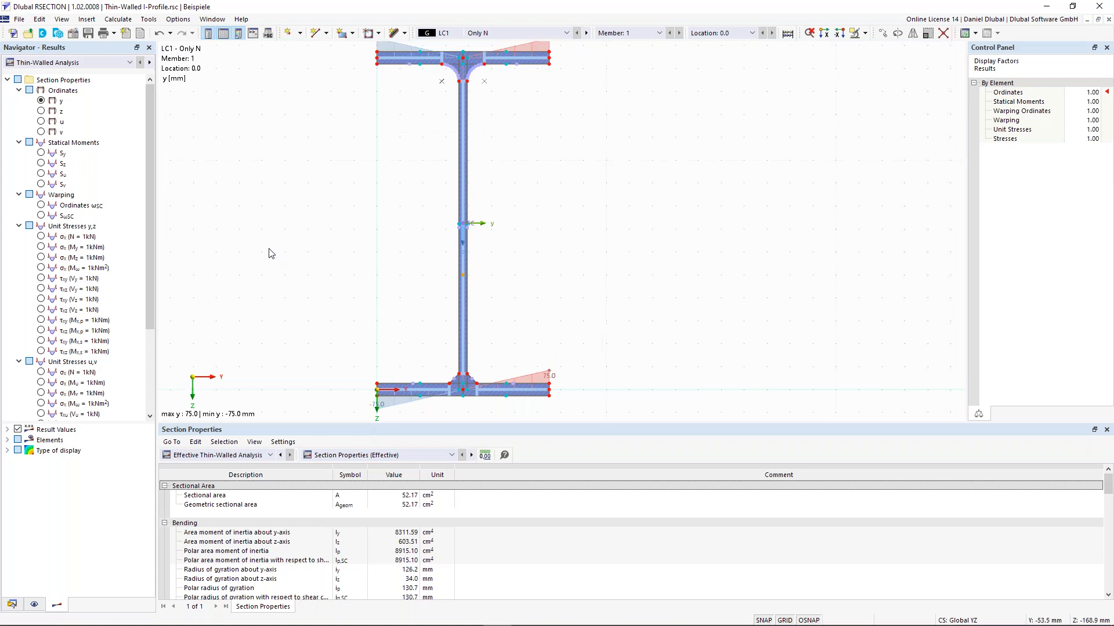
left_click(149, 63)
scroll(443, 206, "up", 4)
scroll(439, 235, "down", 3)
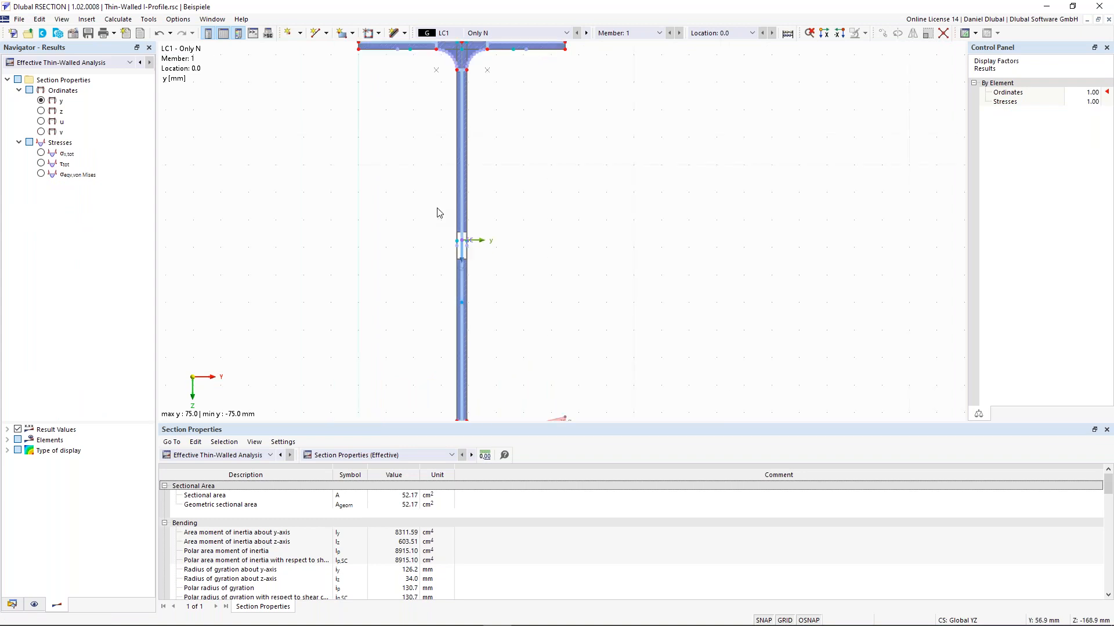
Step: Inspect the web mid-height items, then reframe the whole I-section showing the LC1 y-ordinate diagram
left_click_drag(449, 225, 481, 268)
left_click_drag(436, 218, 490, 274)
scroll(446, 265, "down", 2)
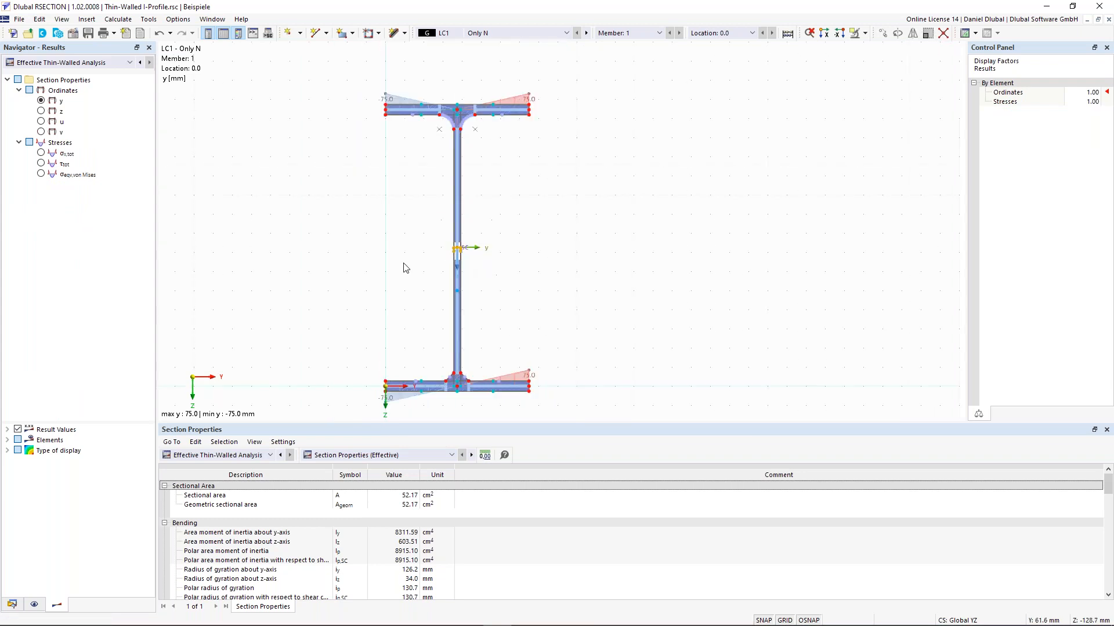
left_click(420, 257)
middle_click_drag(432, 256, 455, 257)
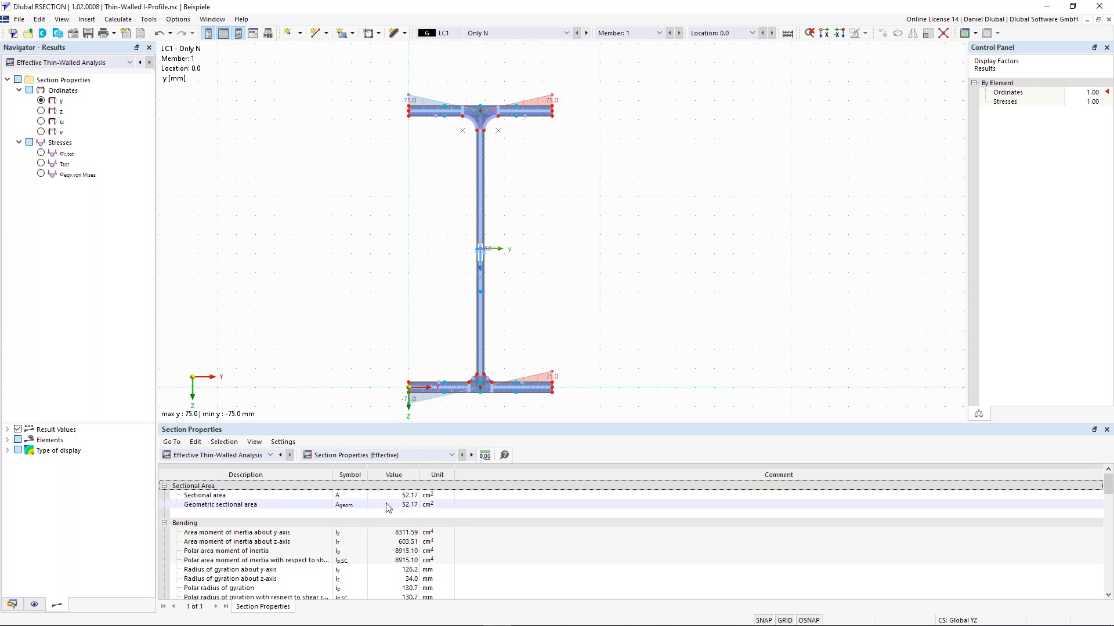
scroll(509, 250, "up", 2)
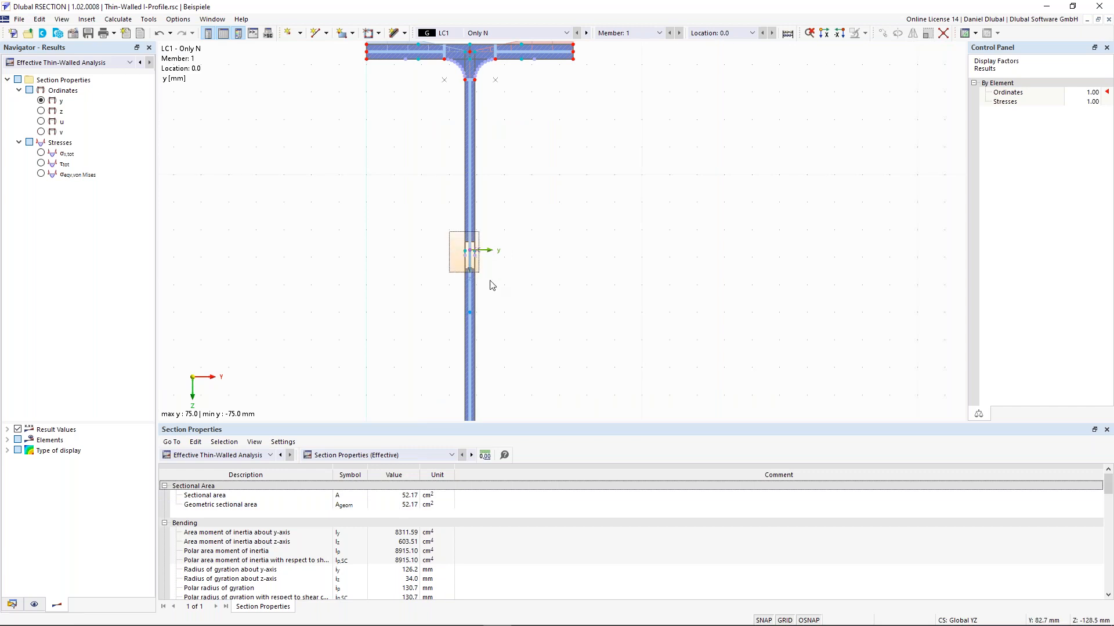
scroll(467, 250, "up", 1)
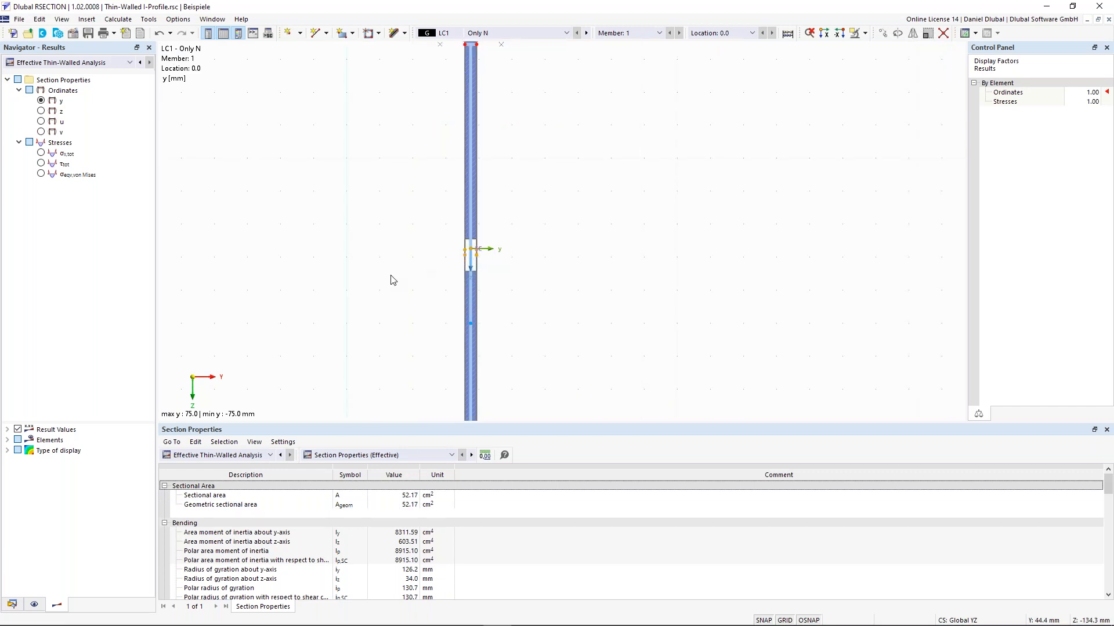
scroll(400, 265, "down", 3)
middle_click_drag(374, 305, 433, 260)
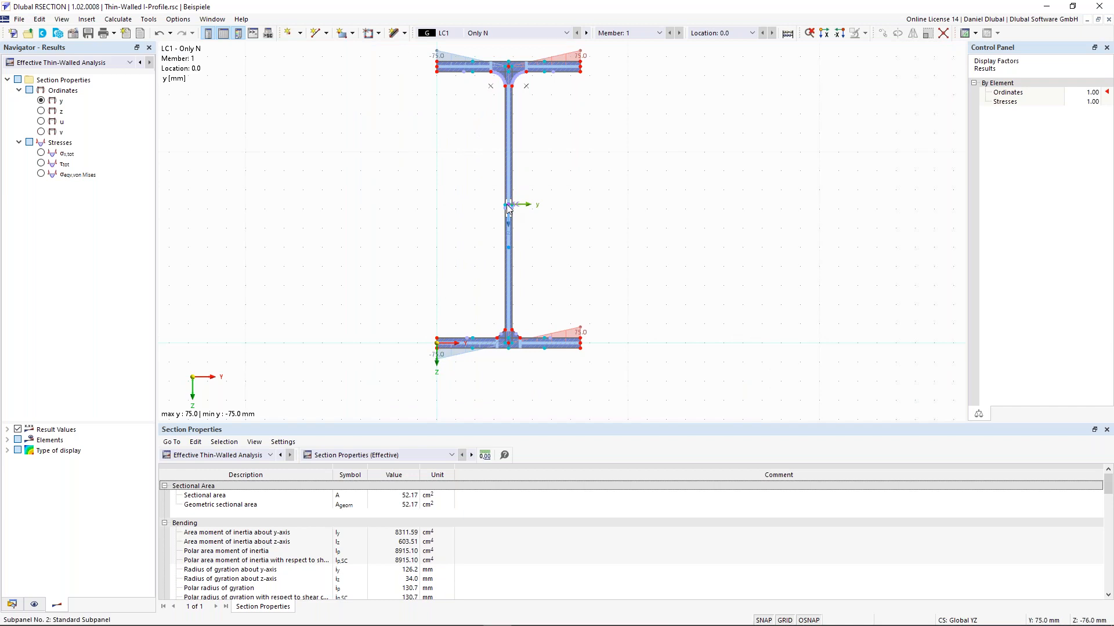
middle_click_drag(507, 205, 505, 214)
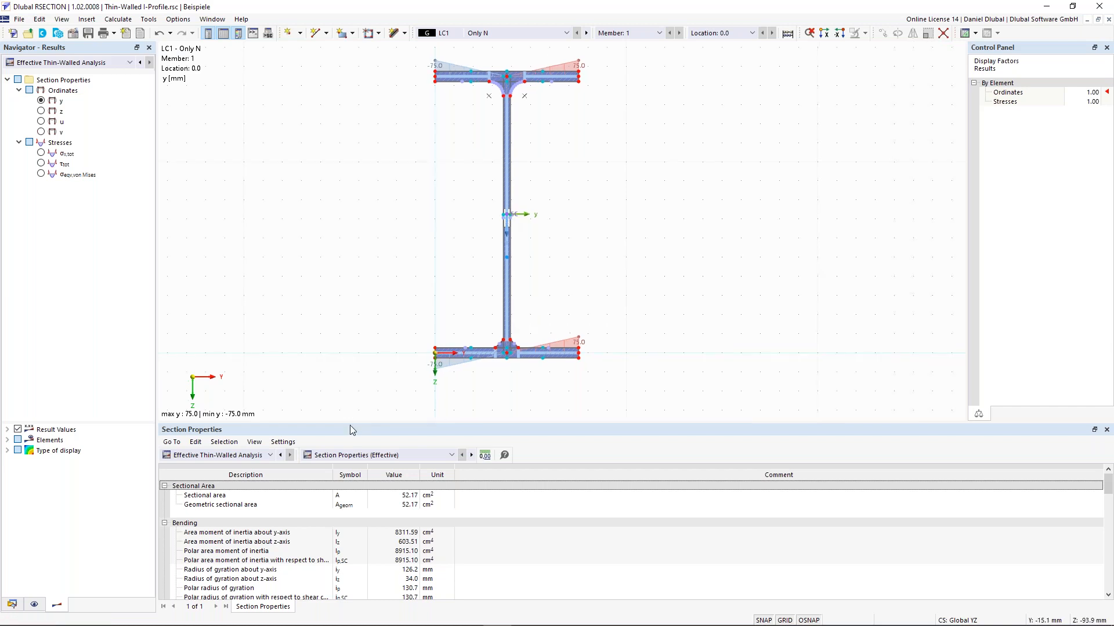
left_click(351, 457)
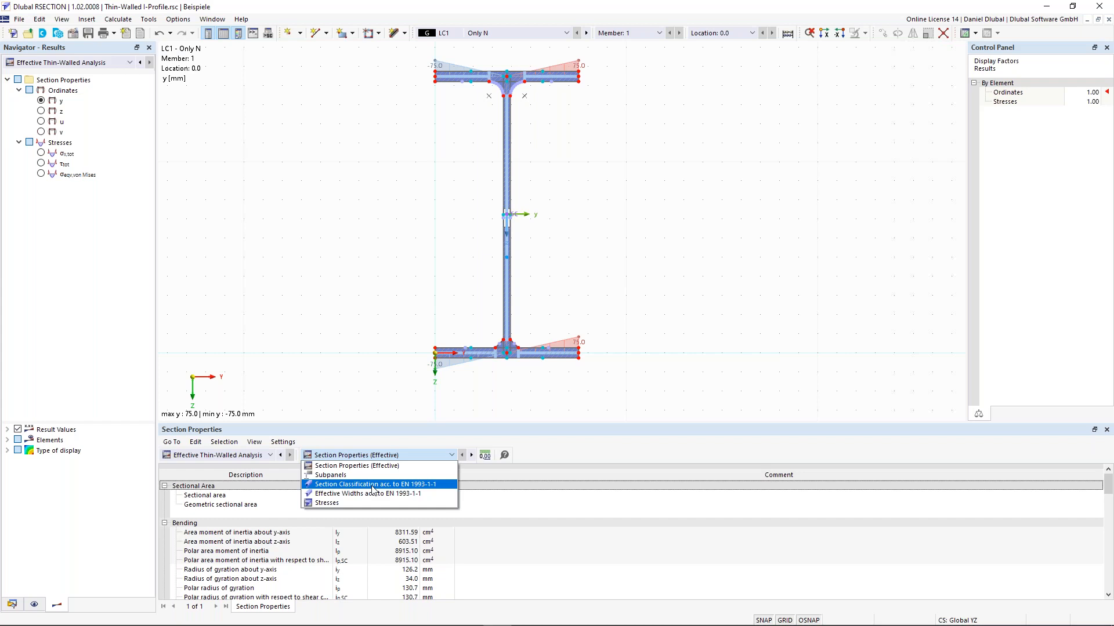
Step: Show the EN 1993-1-1 classification (Class 4) and highlight the flange and web subpanels
left_click(373, 486)
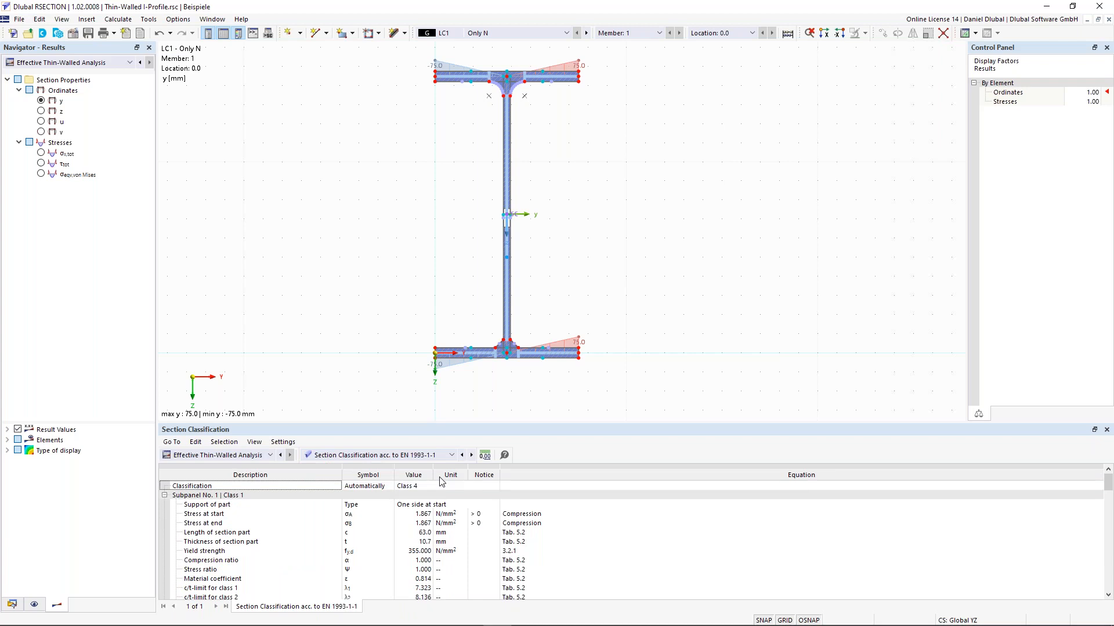
left_click(407, 486)
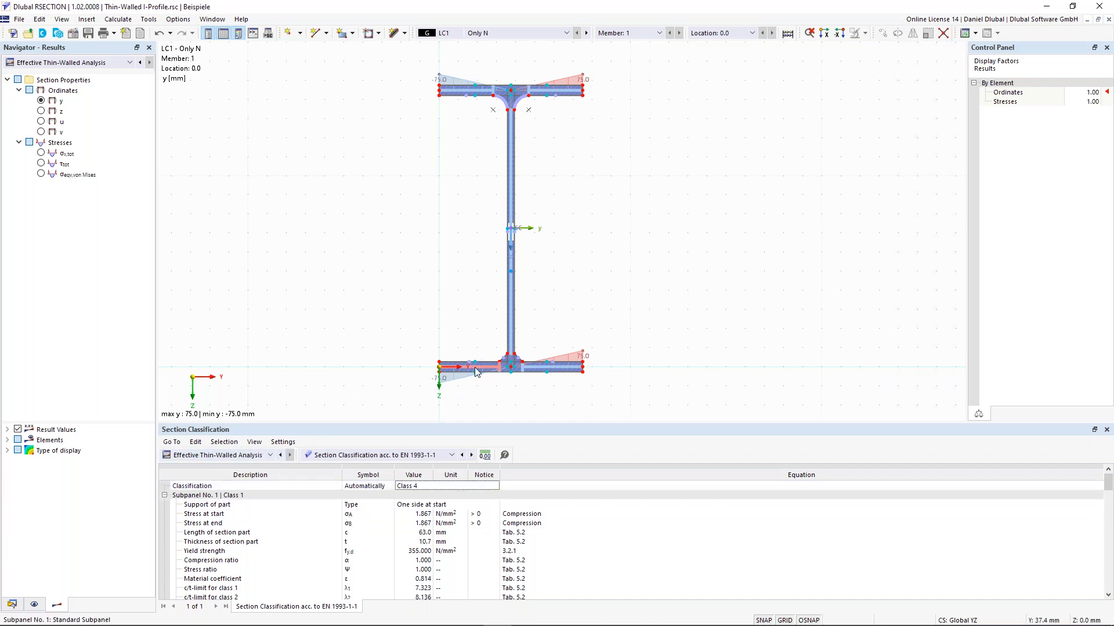
left_click(531, 367)
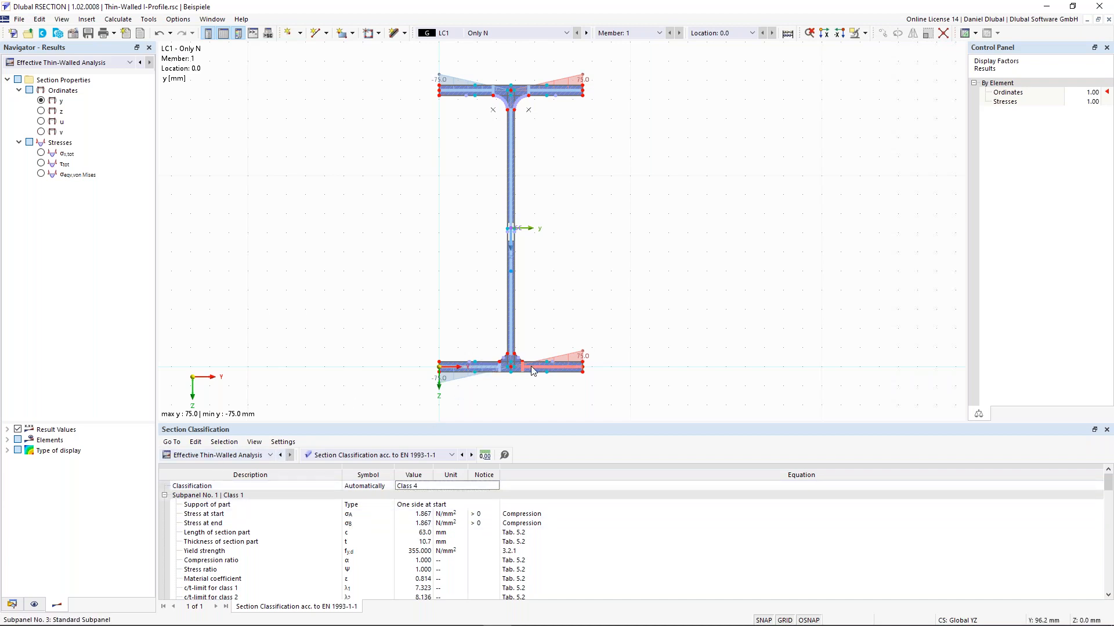
left_click(510, 126)
left_click(478, 89)
Step: Enlarge the classification table and review the Subpanel No. 1 classification details
scroll(298, 523, "down", 3)
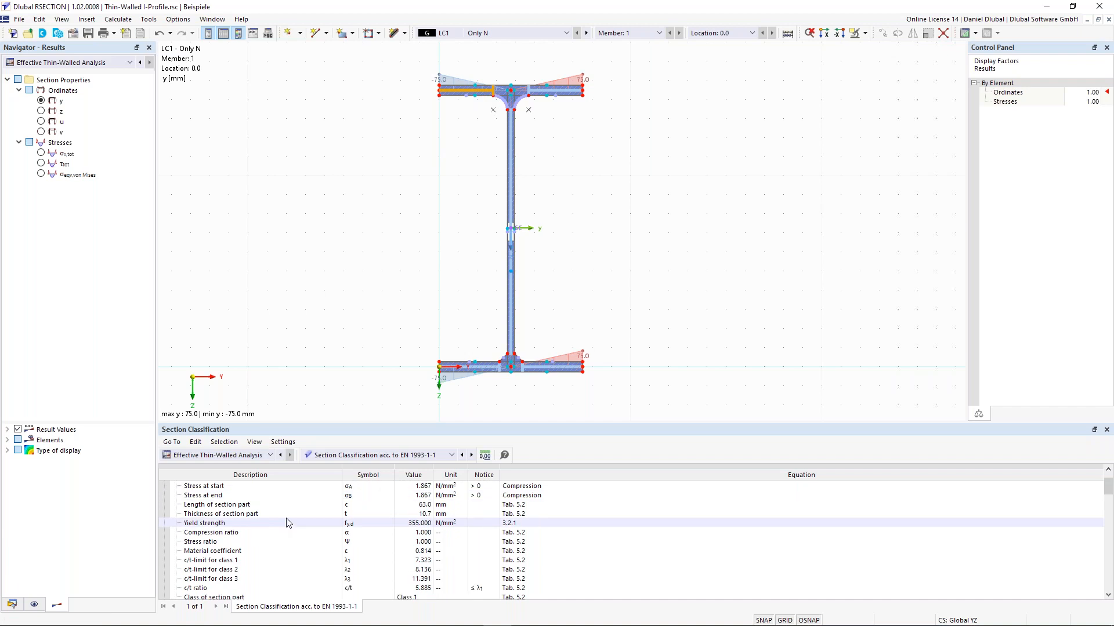
left_click_drag(335, 424, 343, 399)
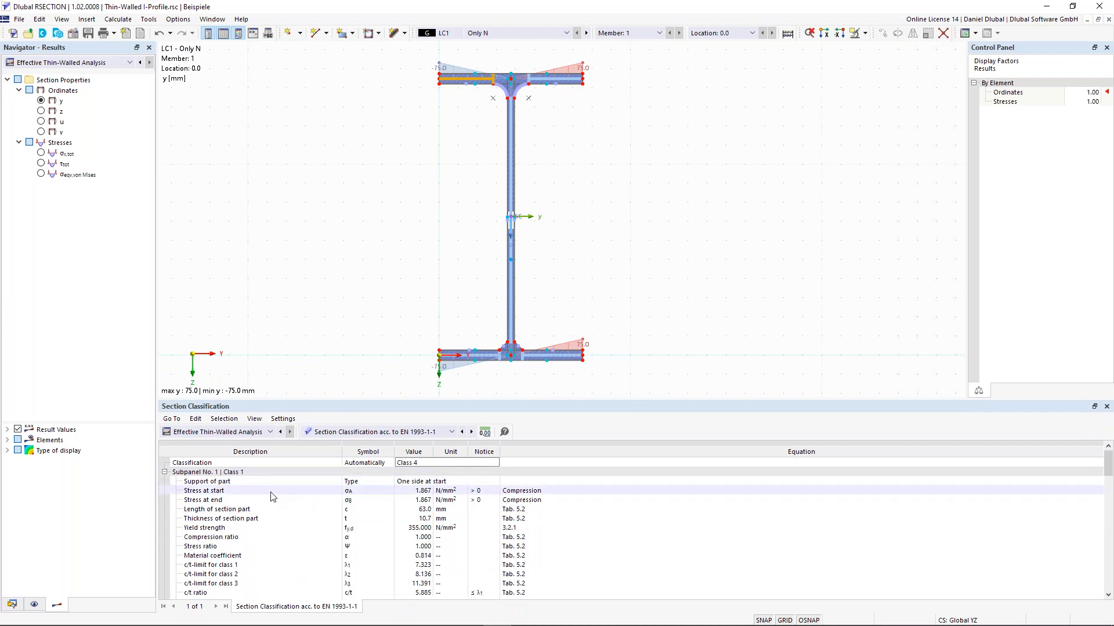
scroll(275, 516, "down", 1)
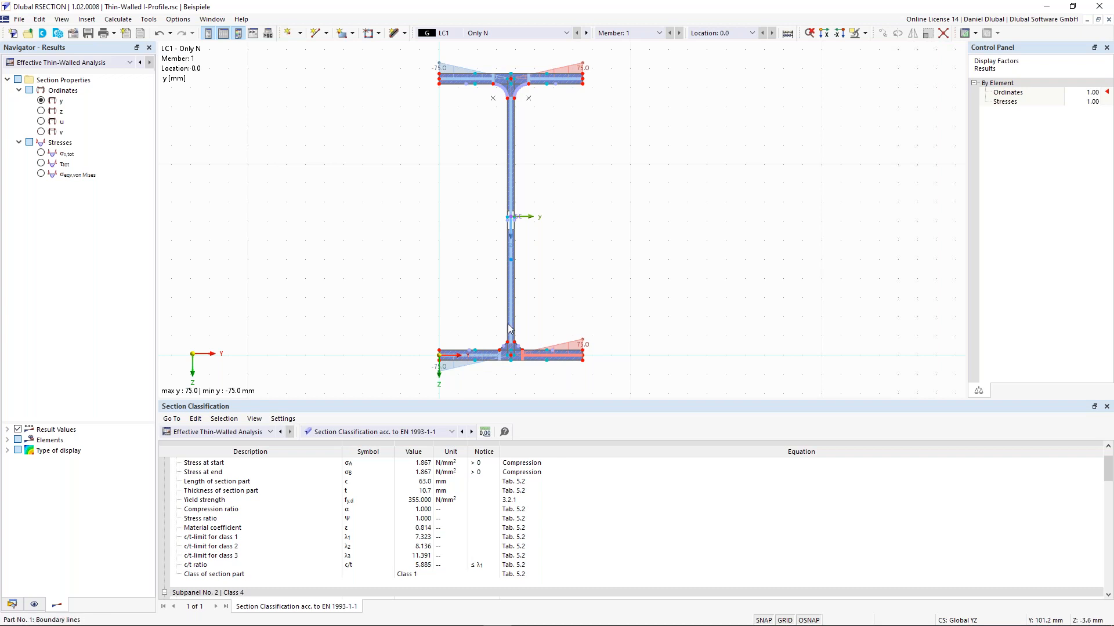
scroll(281, 489, "up", 1)
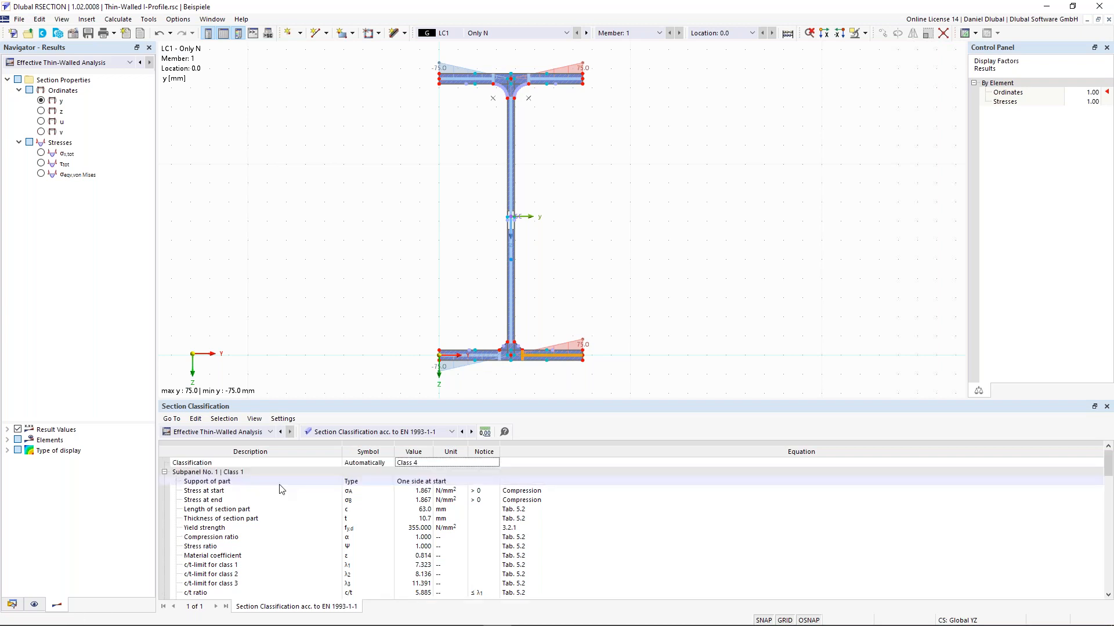
left_click(255, 473)
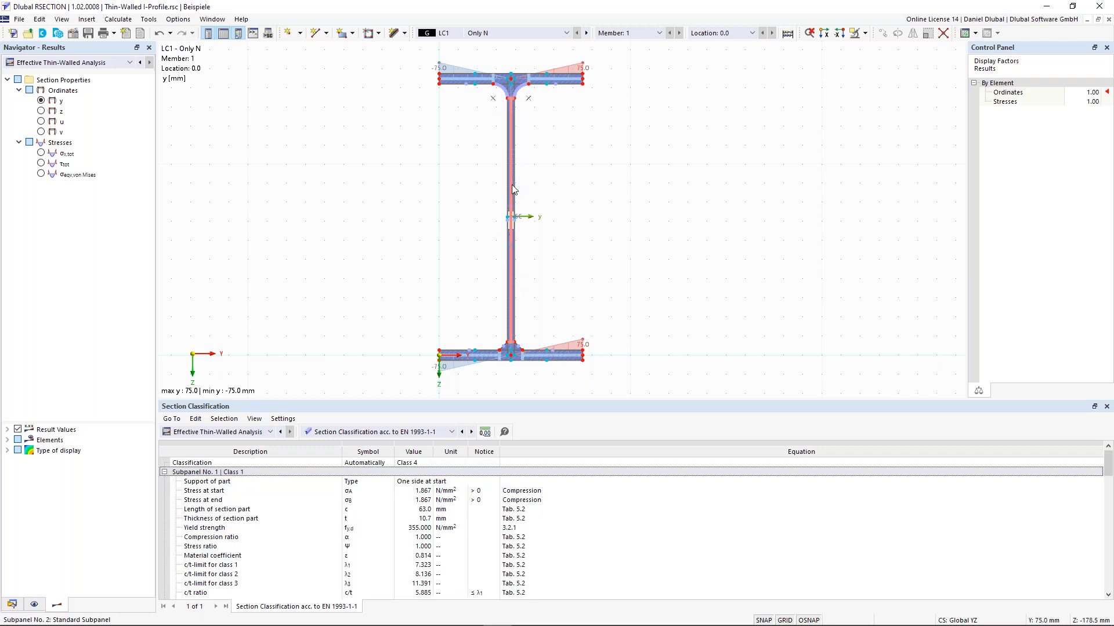
scroll(273, 561, "down", 5)
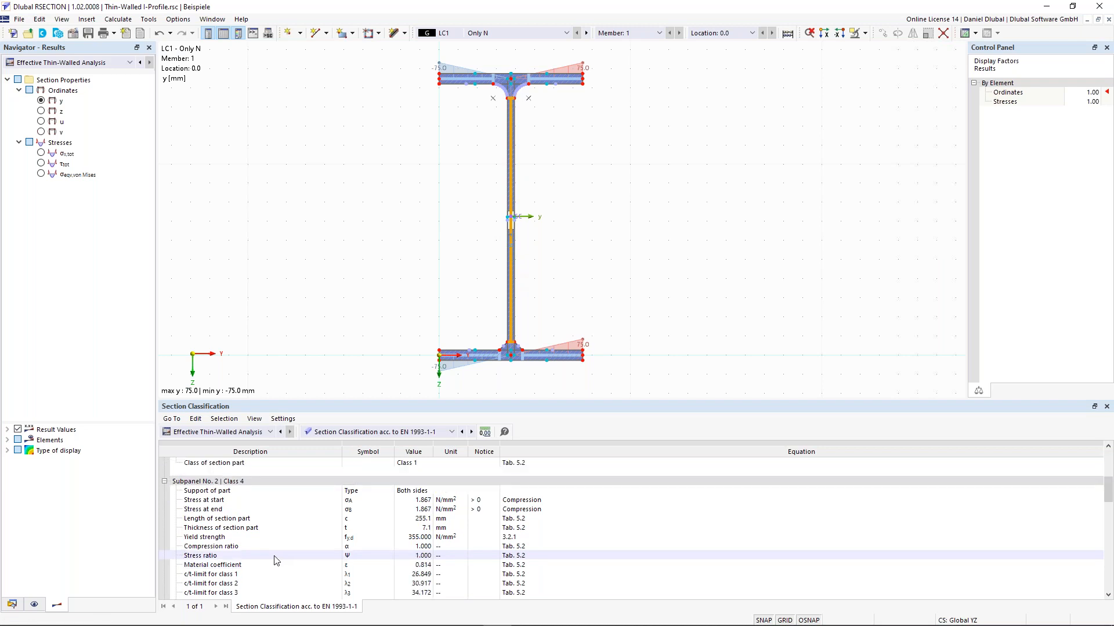
left_click(245, 482)
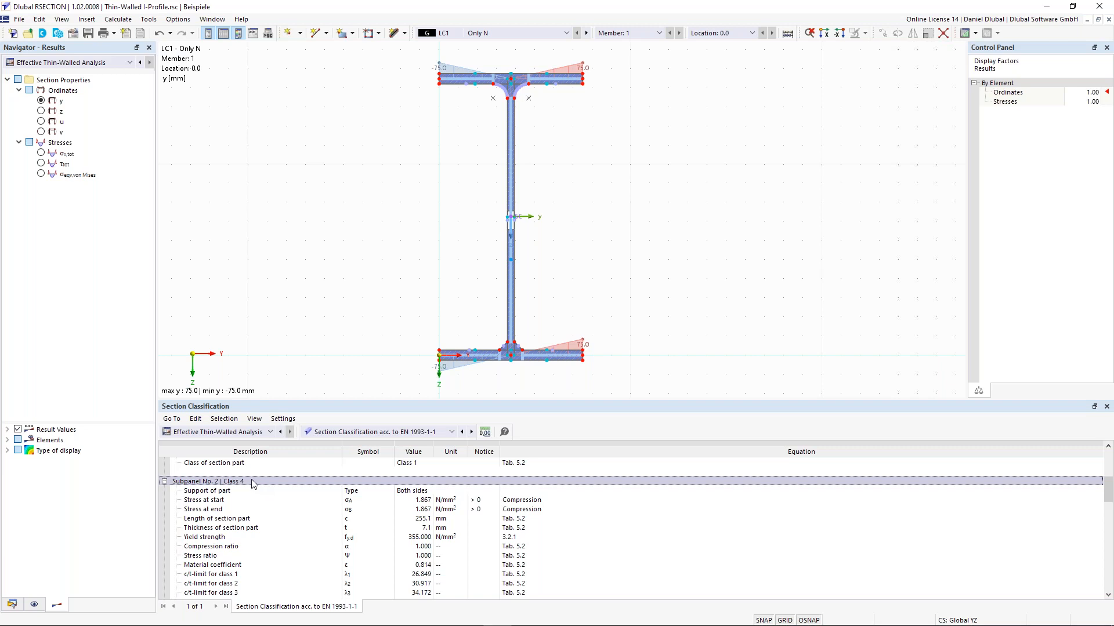
scroll(300, 498, "up", 1)
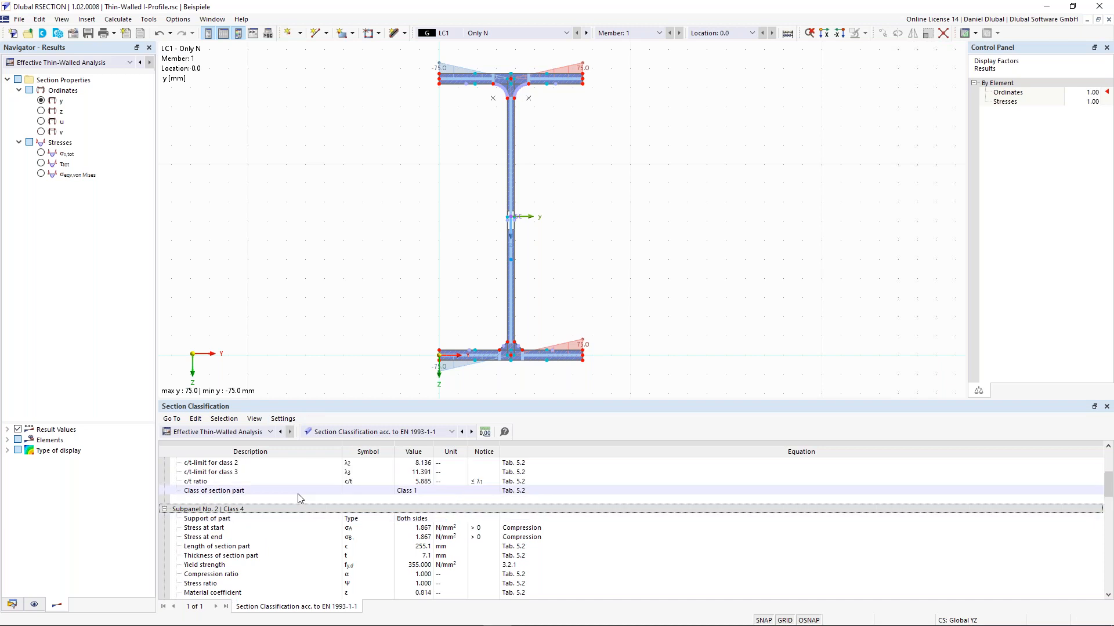
scroll(300, 498, "up", 4)
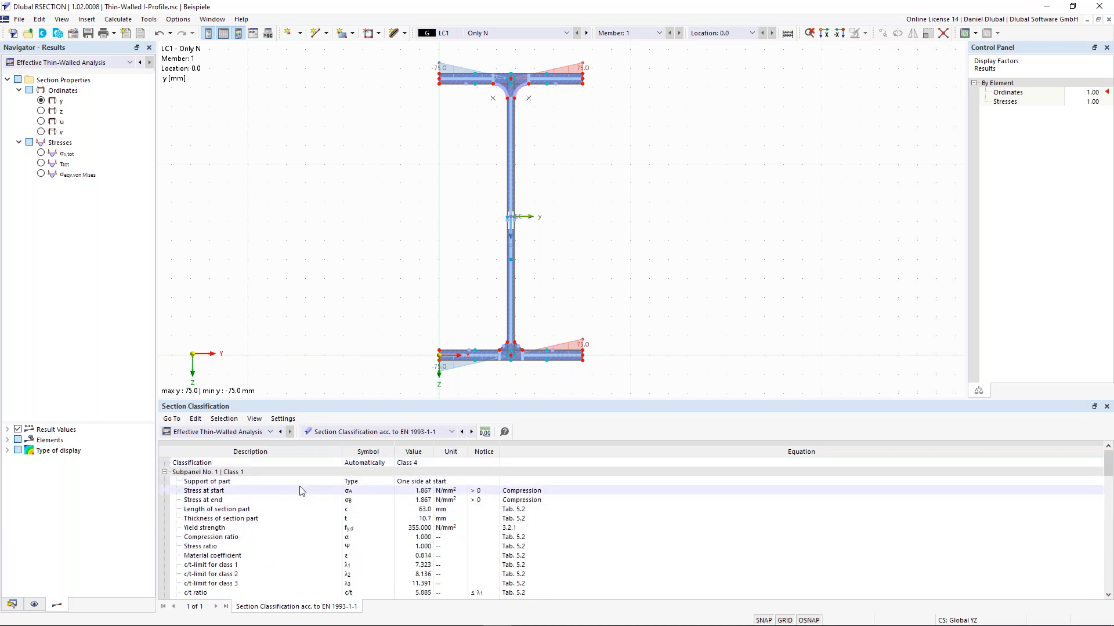
left_click(411, 465)
scroll(272, 545, "down", 6)
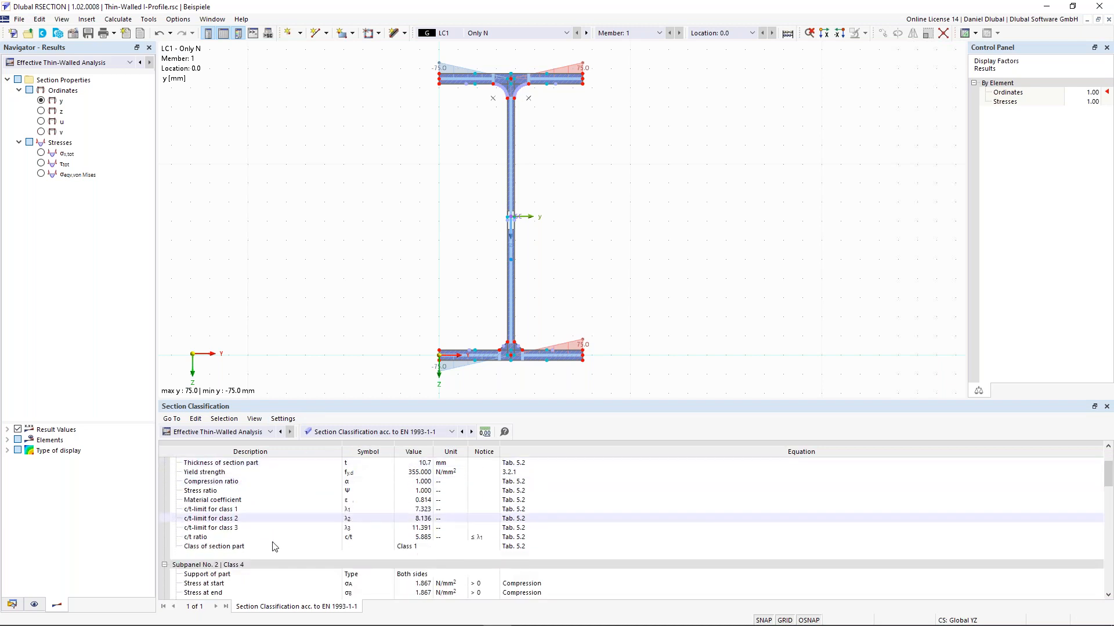
scroll(272, 547, "down", 5)
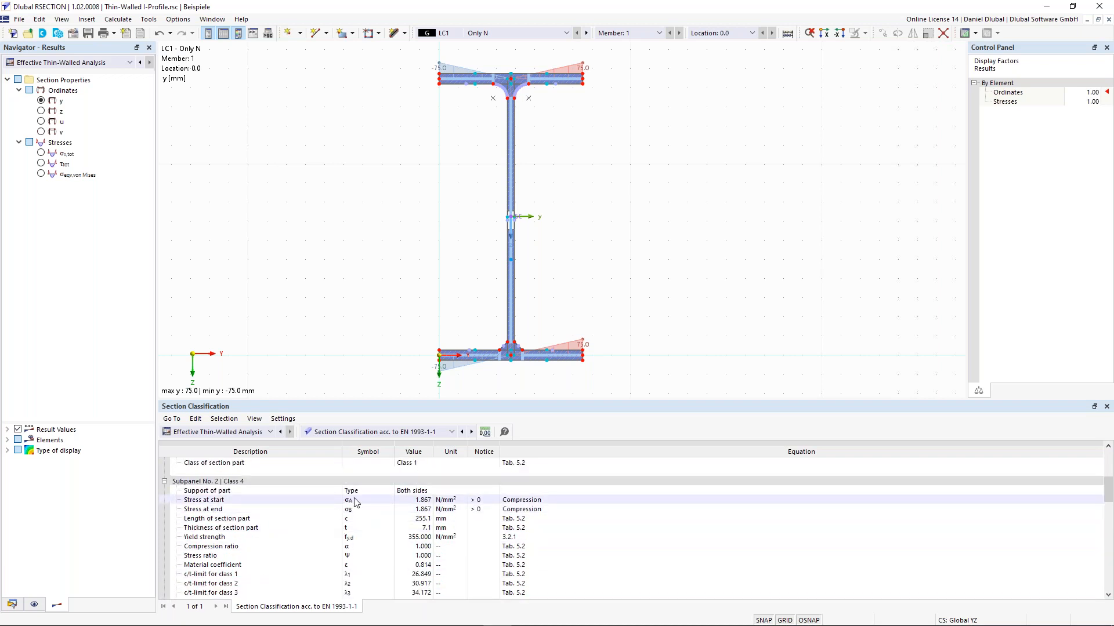
scroll(354, 504, "down", 1)
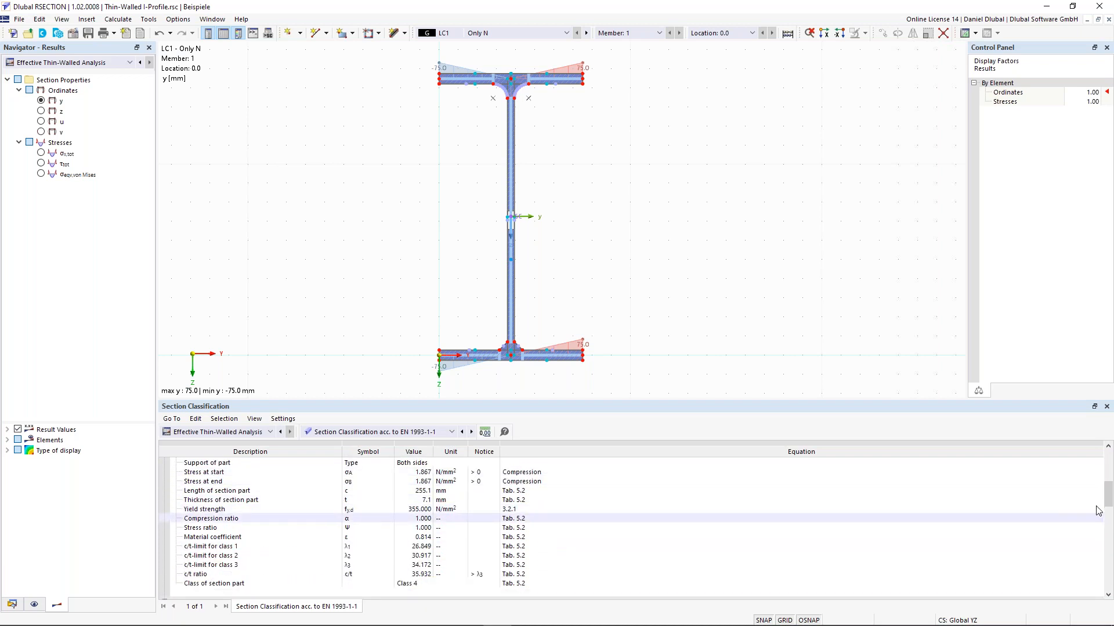
scroll(730, 493, "up", 1)
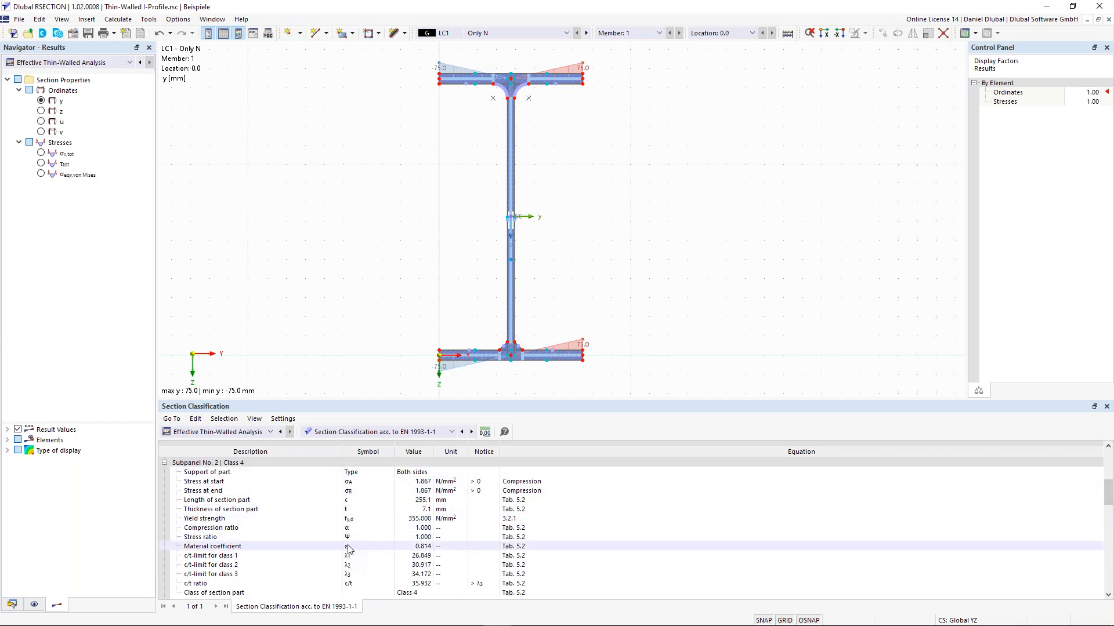
left_click(421, 547)
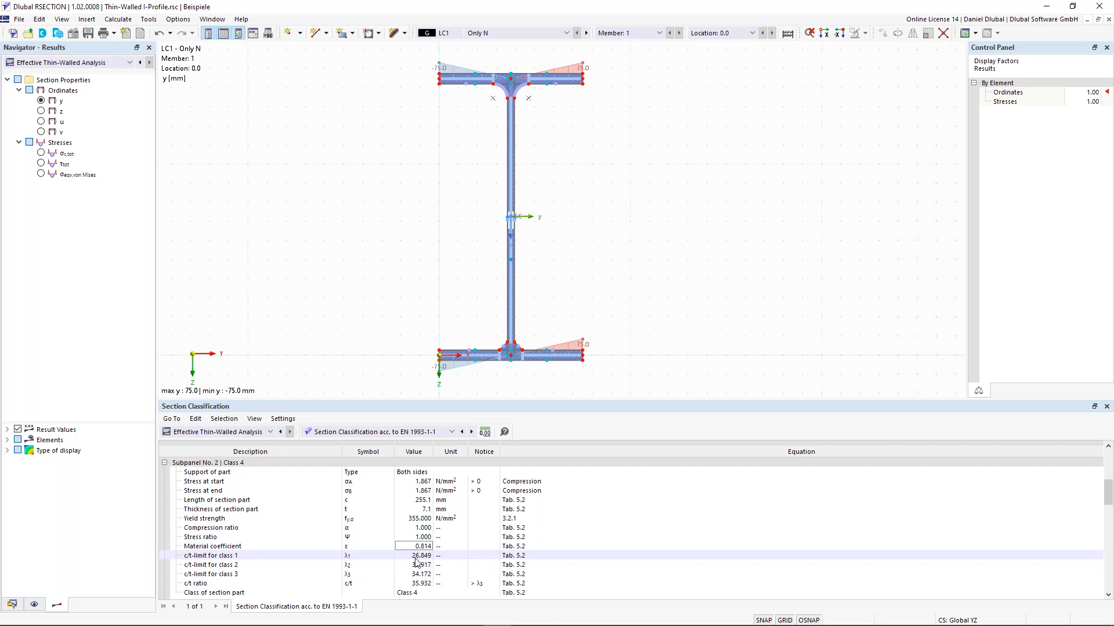
left_click(417, 557)
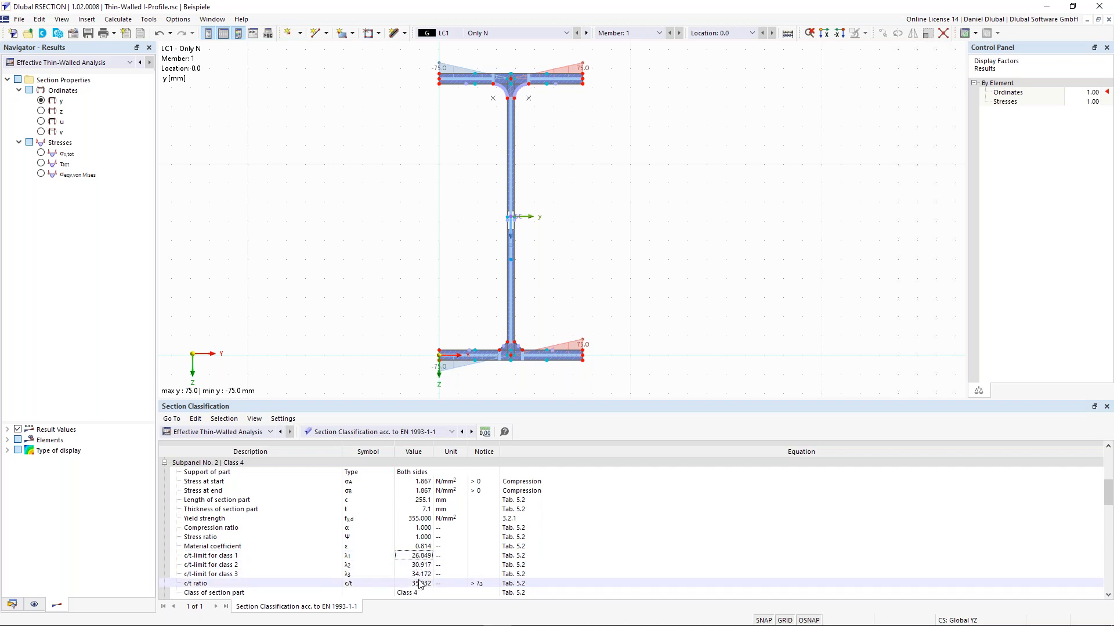
scroll(418, 560, "down", 1)
left_click(418, 556)
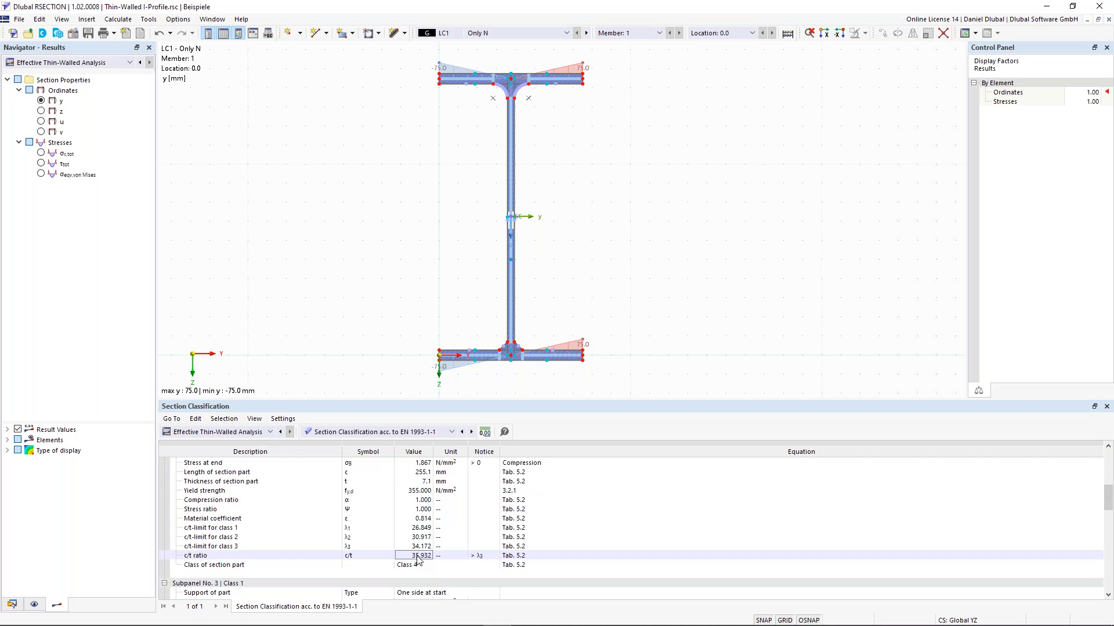
left_click(510, 279)
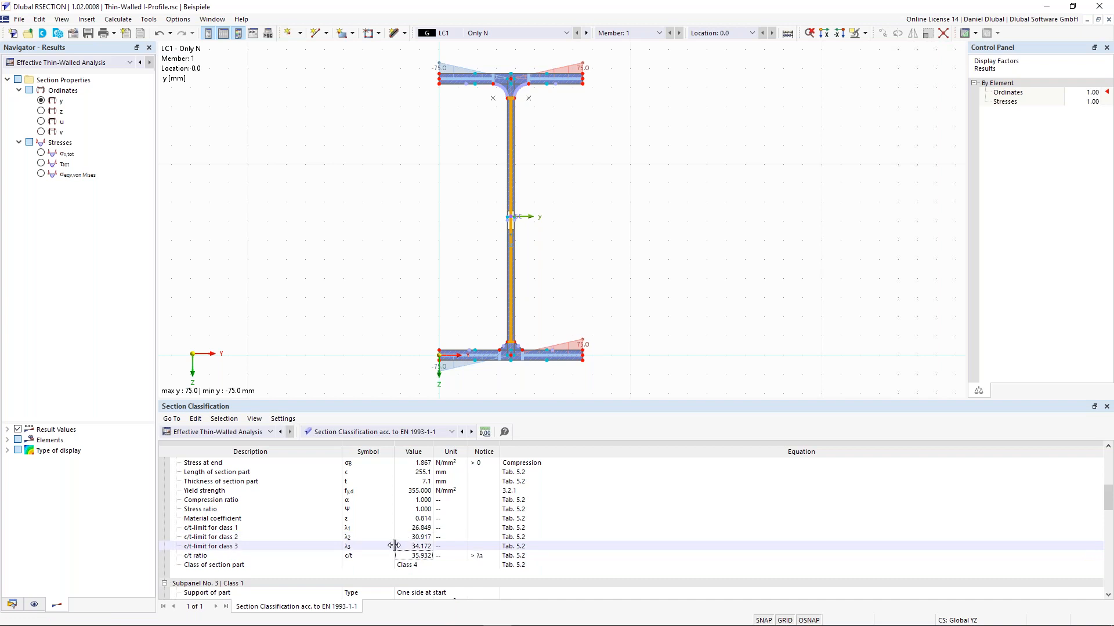
left_click(417, 567)
scroll(399, 534, "up", 7)
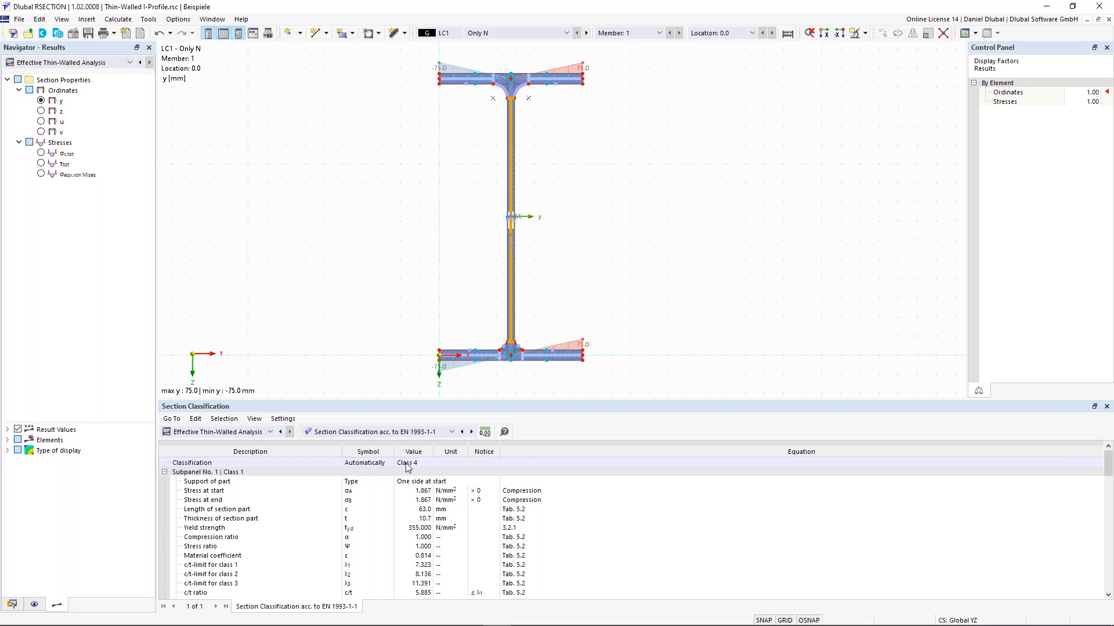
scroll(373, 348, "down", 1)
scroll(355, 559, "down", 2)
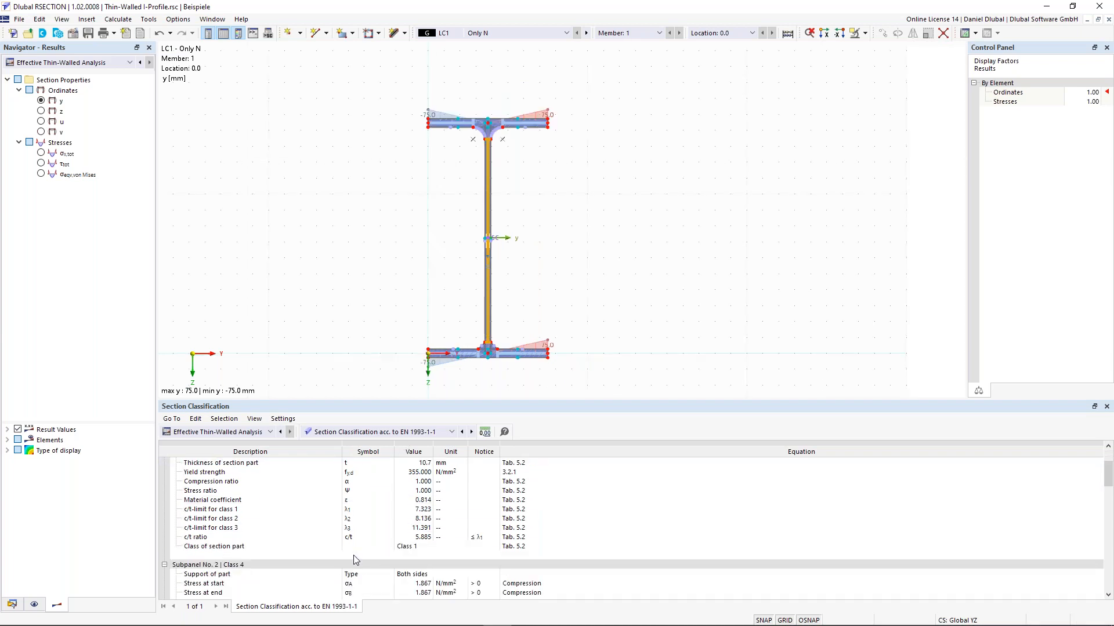
scroll(353, 555, "up", 2)
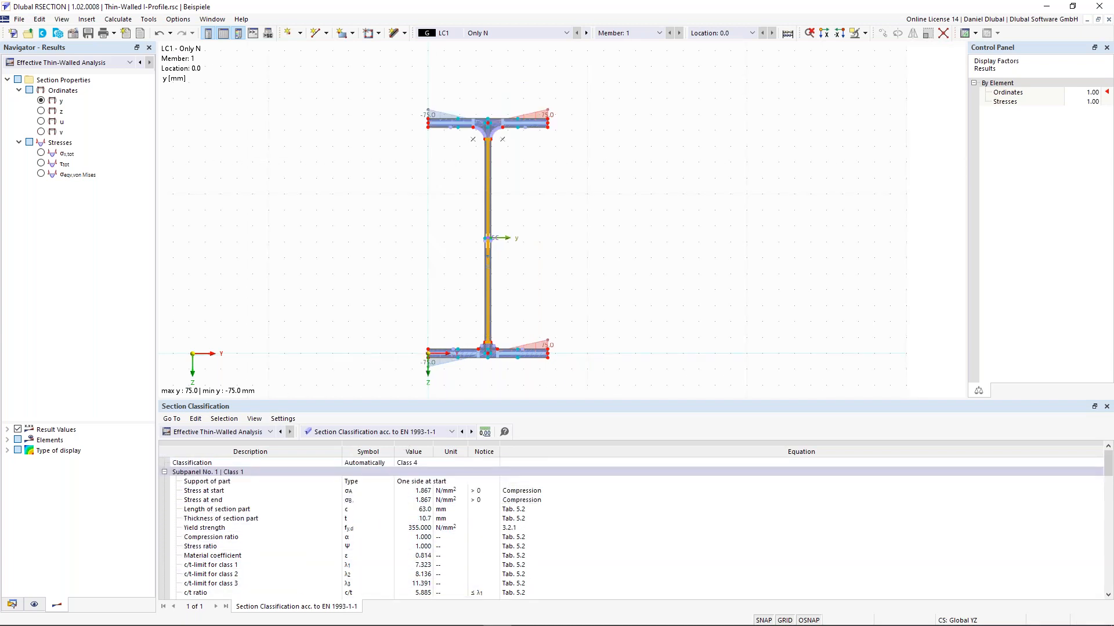
left_click(406, 494)
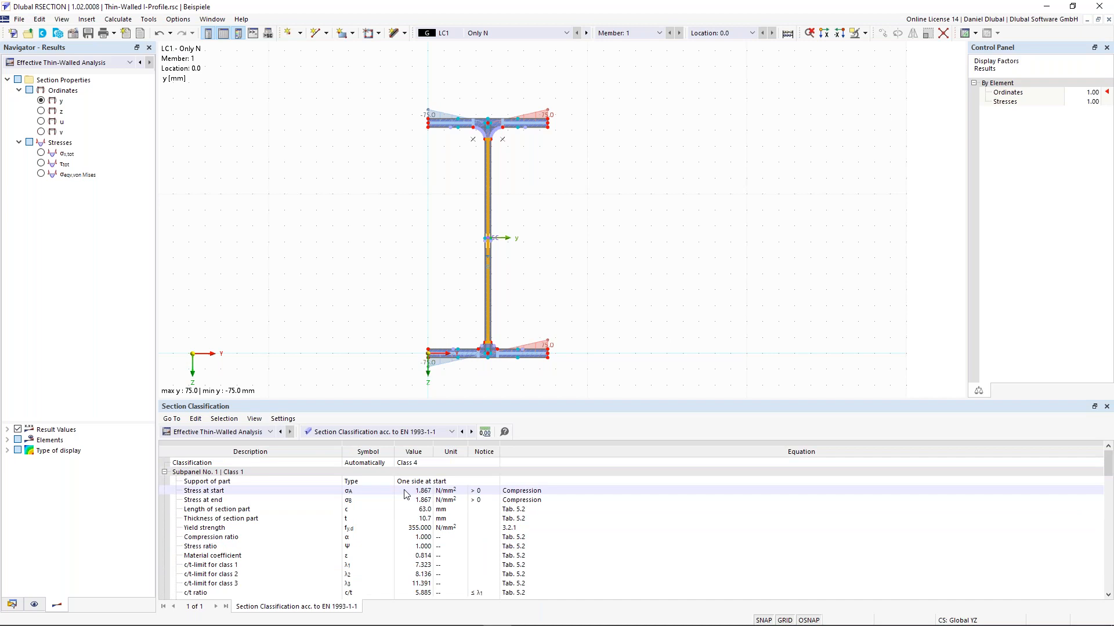
scroll(400, 500, "down", 10)
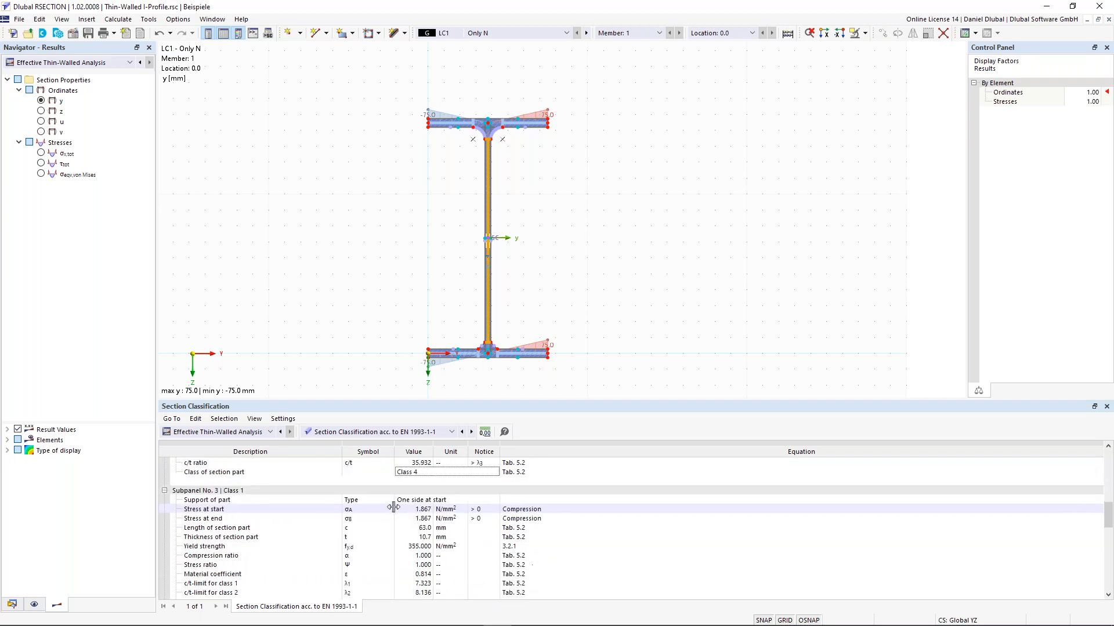
scroll(393, 507, "down", 5)
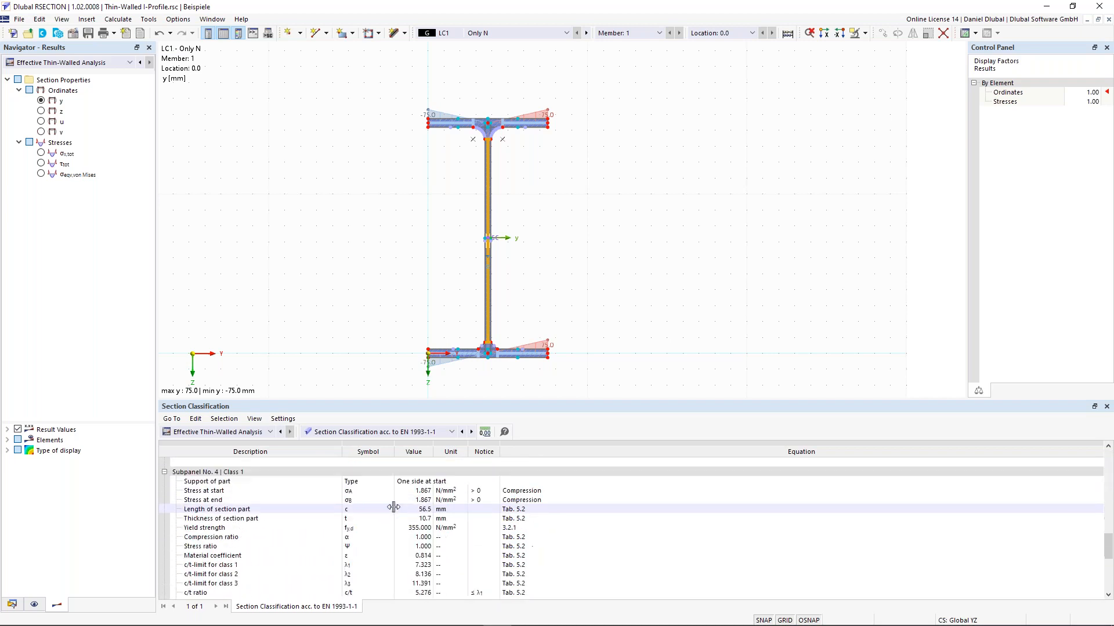
left_click(385, 432)
Step: Show EN 1993-1-1 effective widths for the web subpanel: ρ 0.923, 235.4 mm effective, 19.7 mm ineffective
left_click(383, 471)
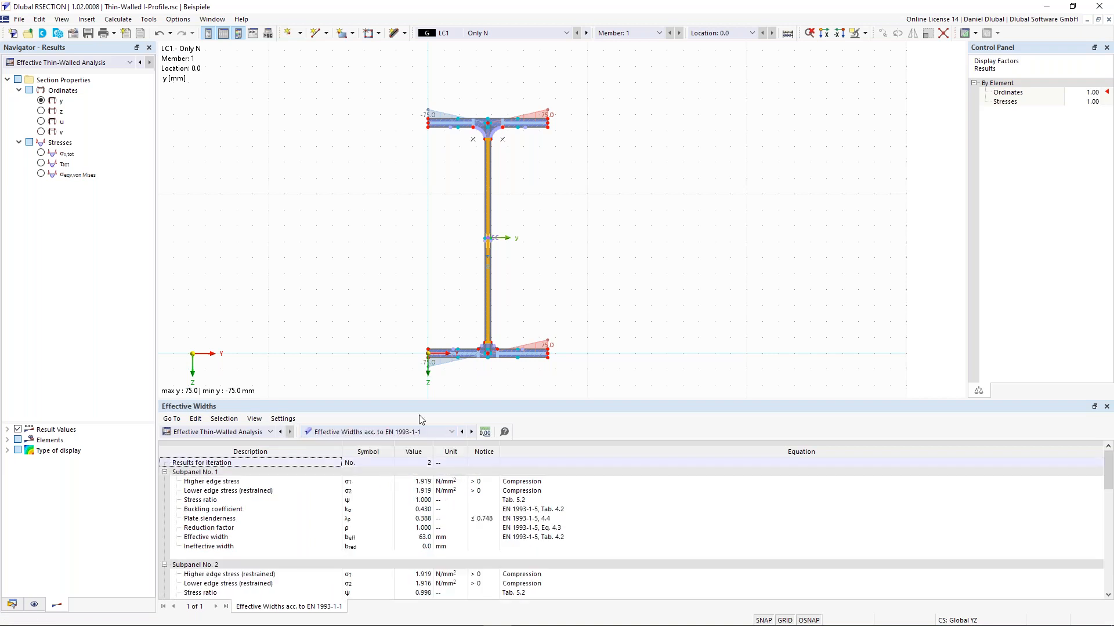
left_click(463, 354)
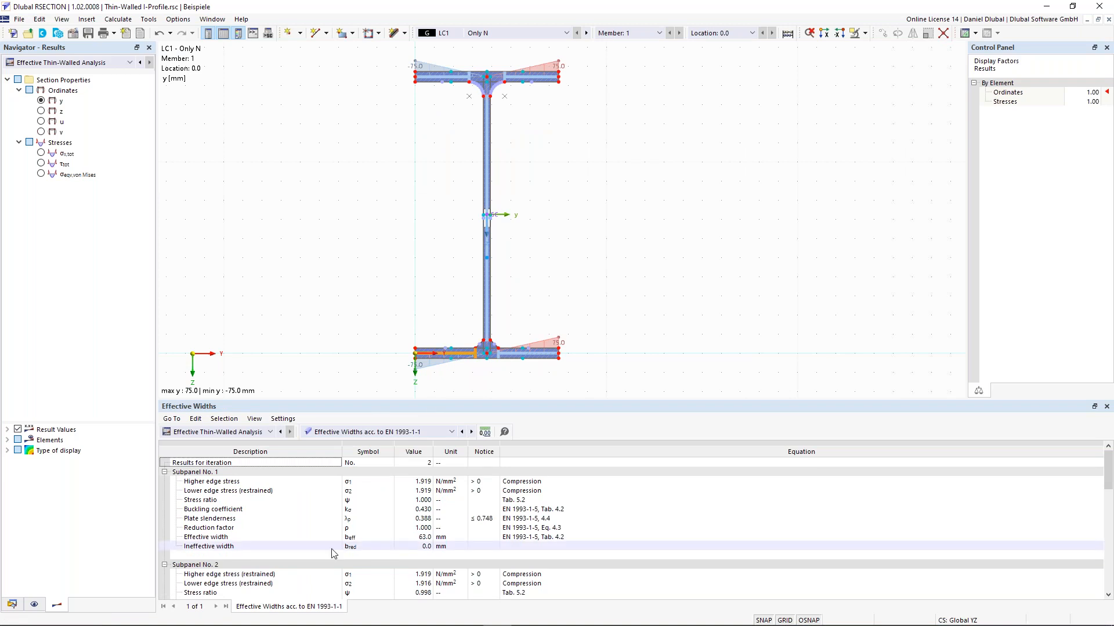
left_click(489, 249)
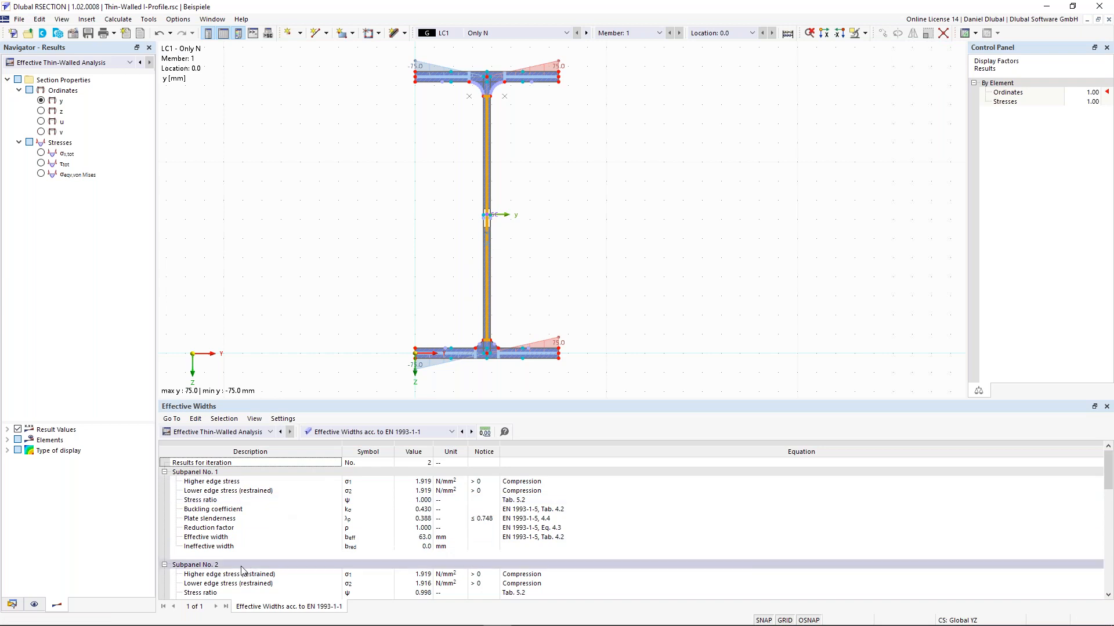
scroll(279, 521, "down", 1)
scroll(328, 583, "down", 1)
scroll(329, 583, "down", 2)
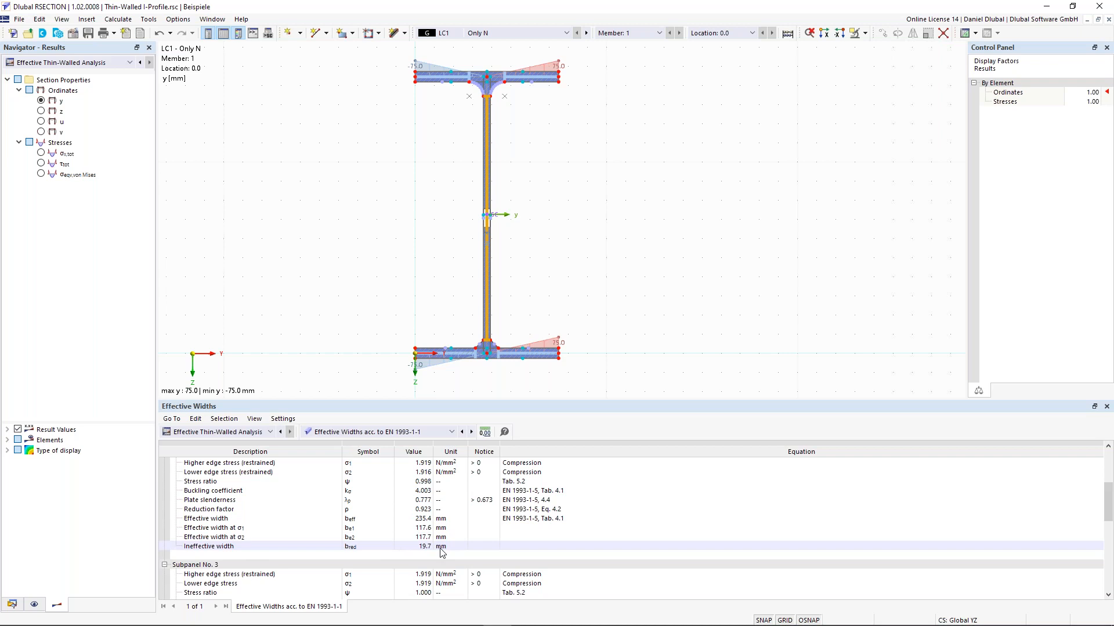
scroll(495, 268, "up", 3)
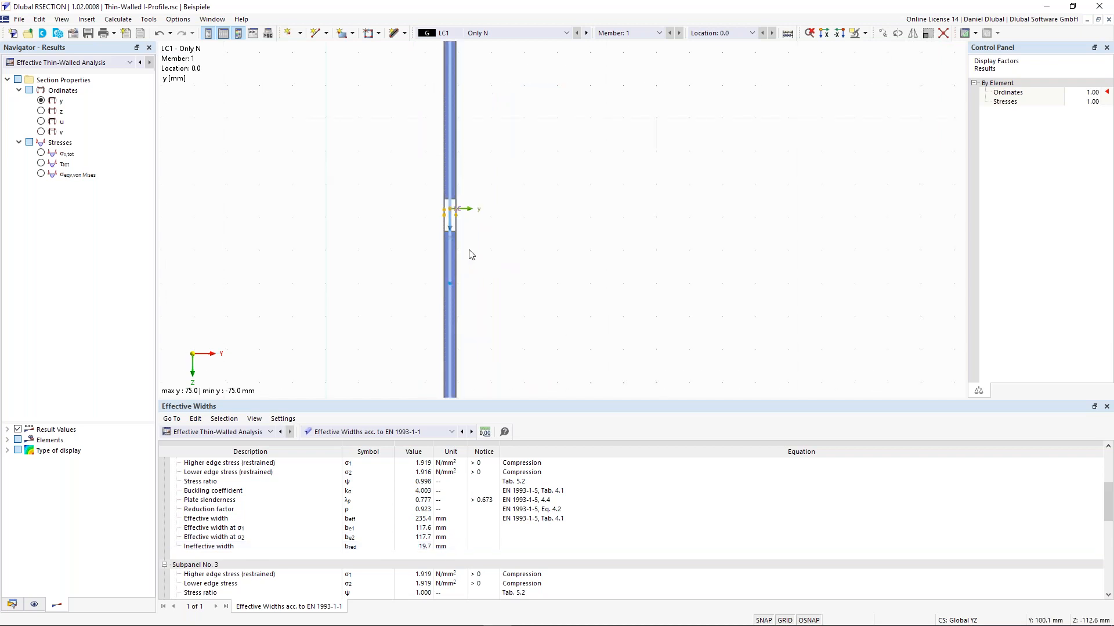
scroll(383, 204, "down", 3)
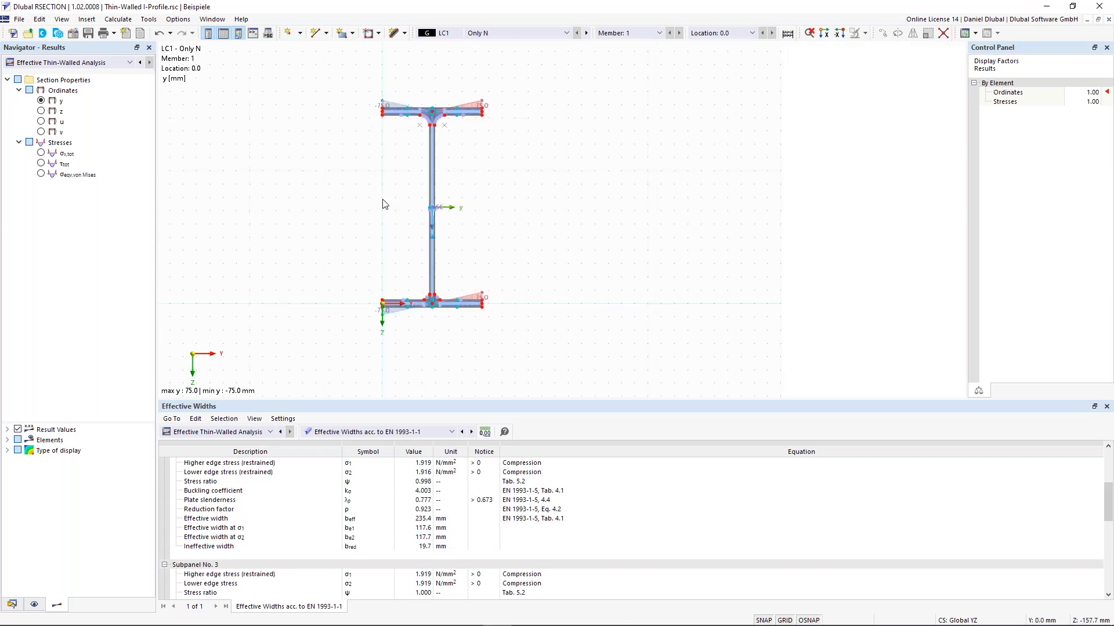
left_click(400, 432)
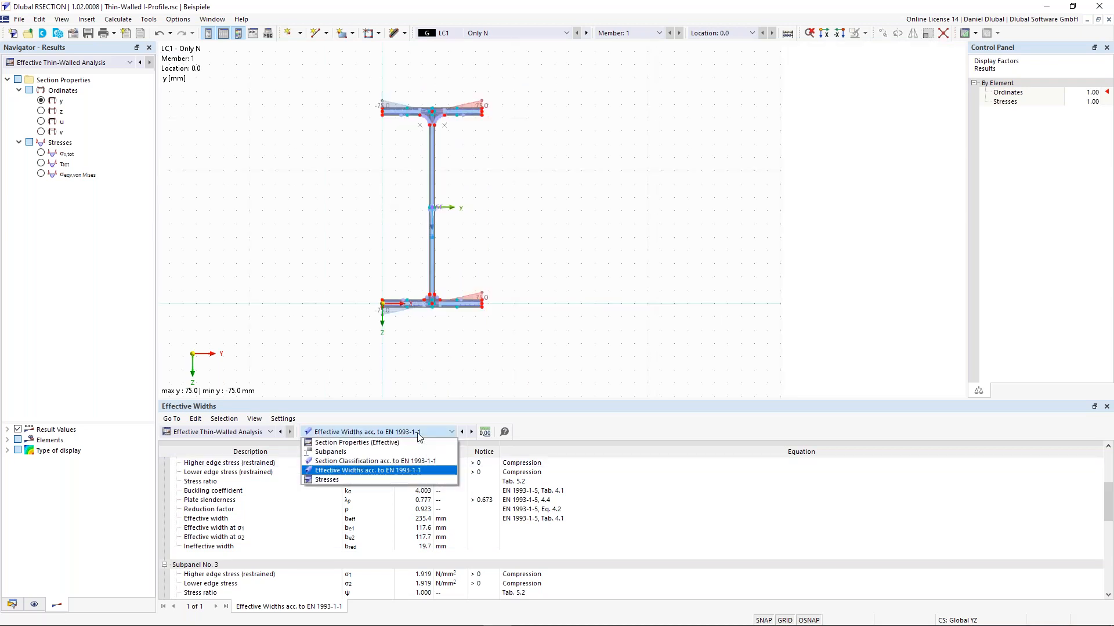
Step: Show stresses by loading and step from LC1 through LC2 to CO1, stress ratio 0.511
left_click(388, 480)
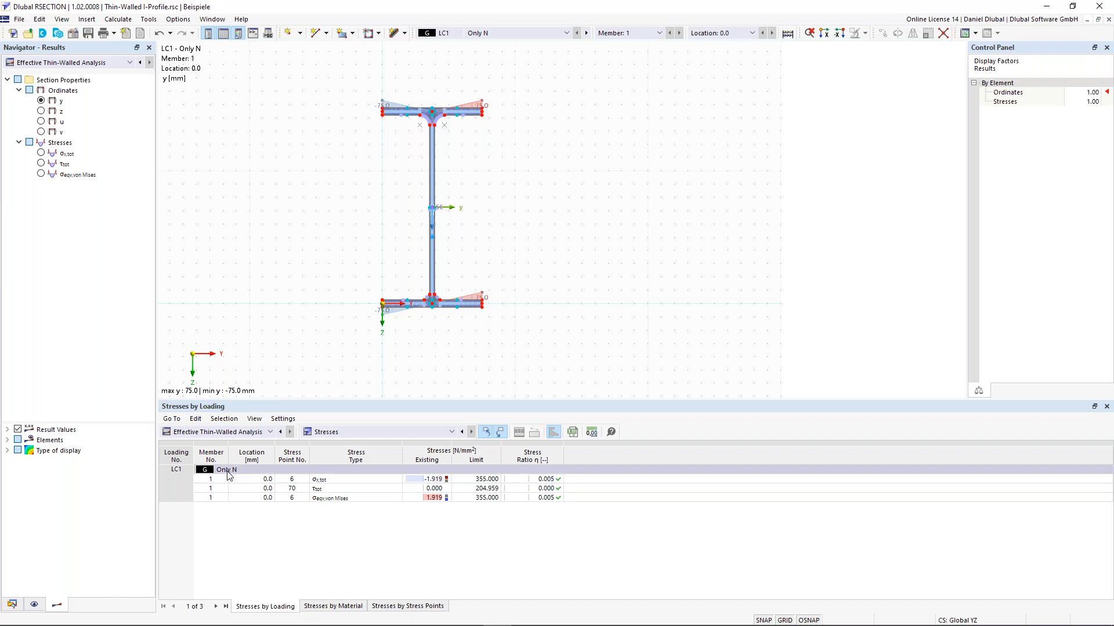
left_click(546, 479)
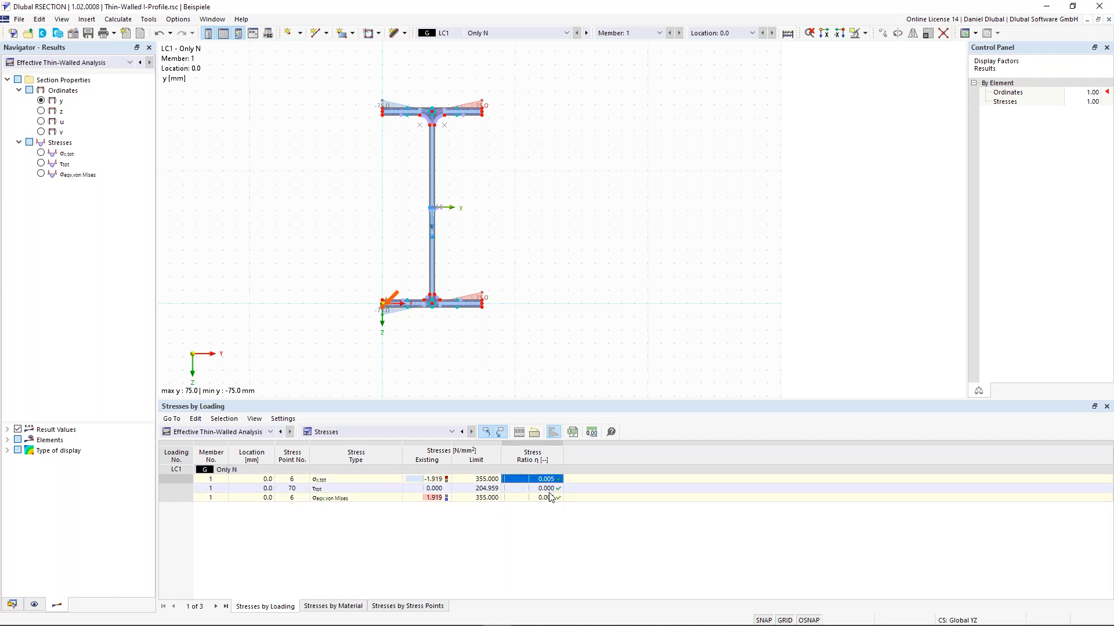
left_click(551, 527)
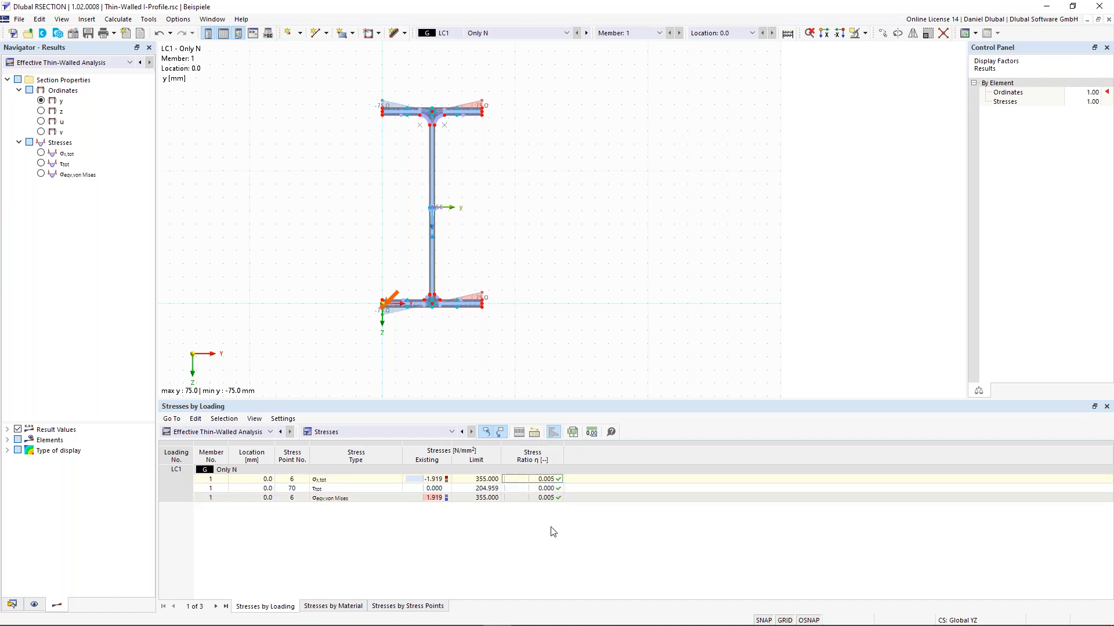
left_click(588, 33)
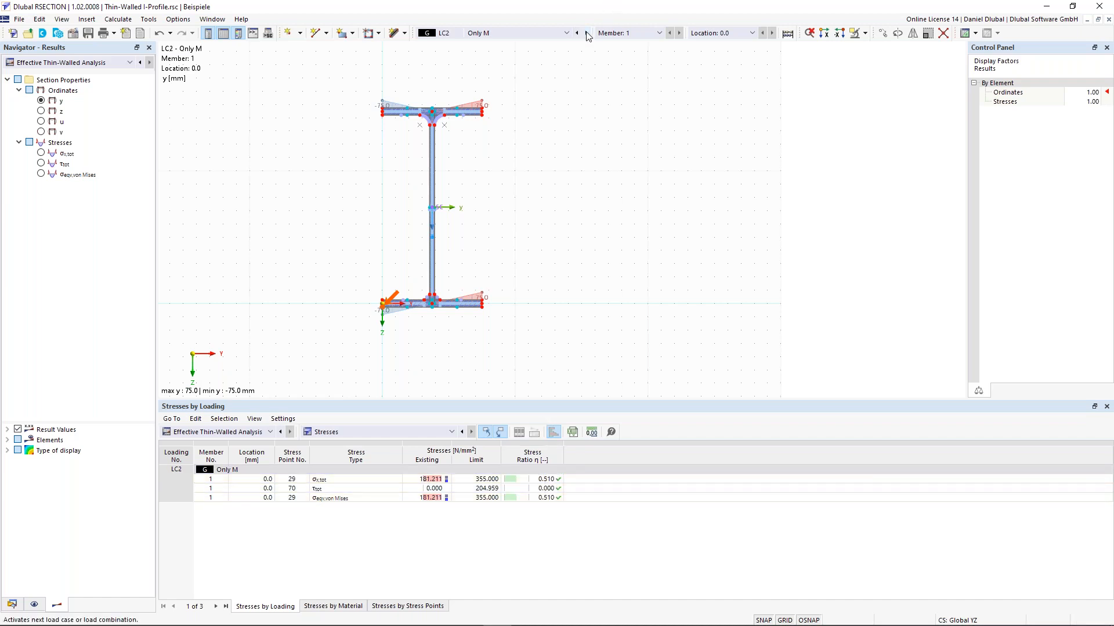
left_click(587, 34)
scroll(266, 261, "down", 2)
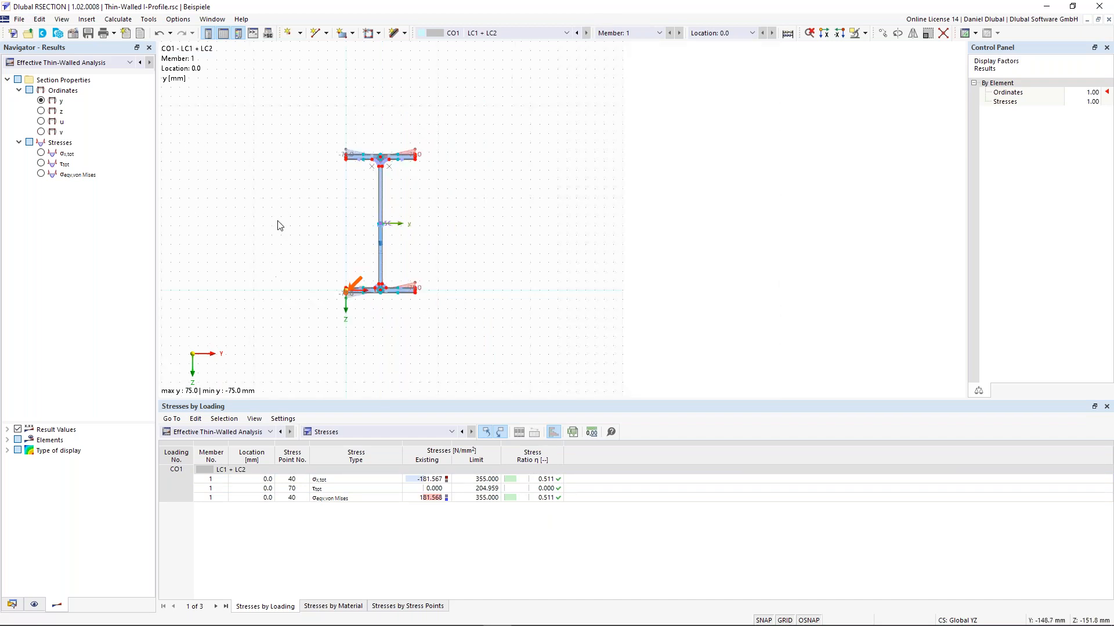
middle_click_drag(317, 228, 364, 240)
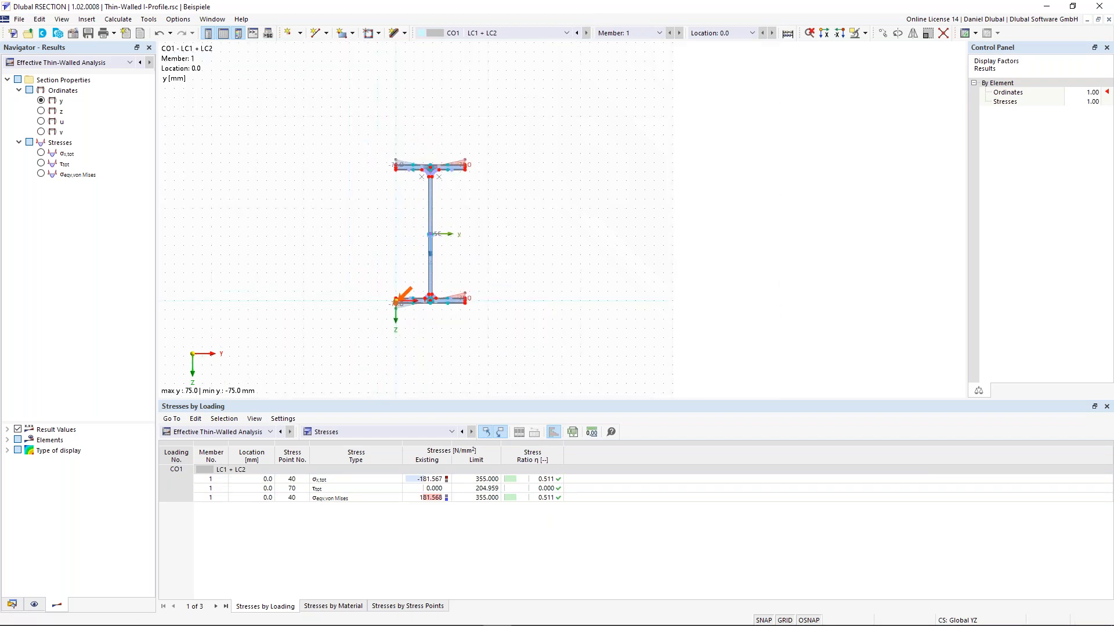
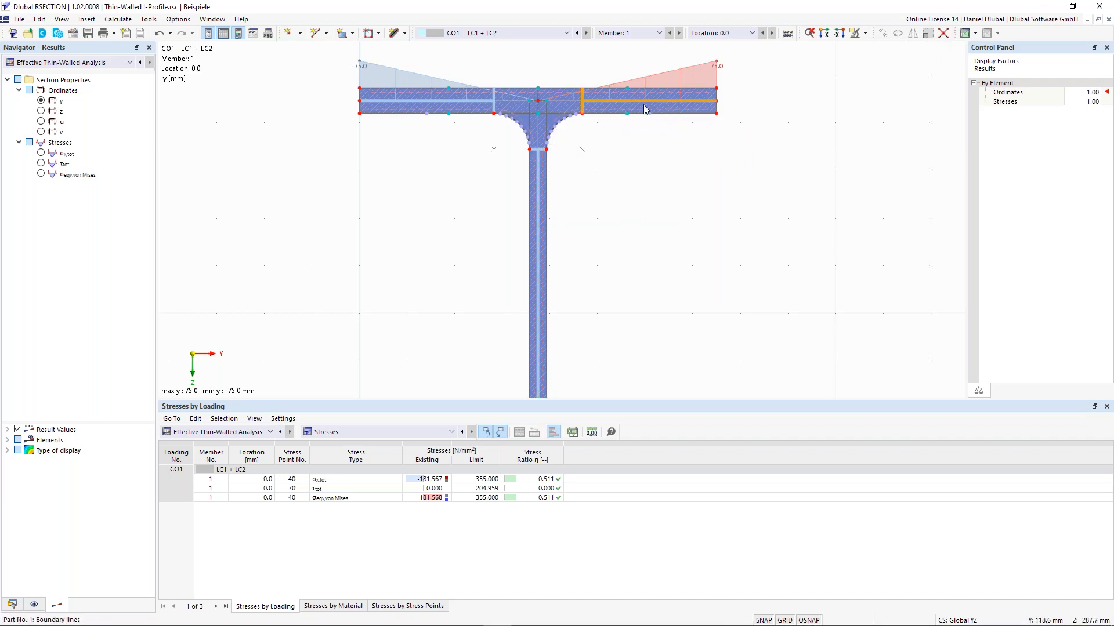
Step: Turn on Subpanels in the display settings to draw the division lines across the profile
scroll(695, 129, "up", 2)
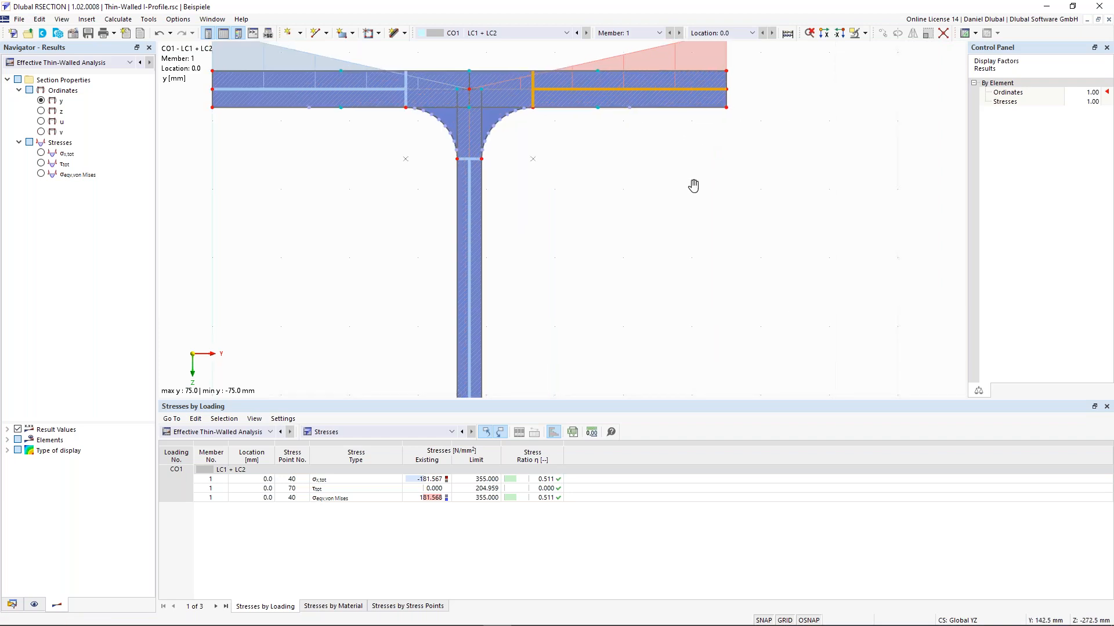
middle_click_drag(694, 185, 695, 286)
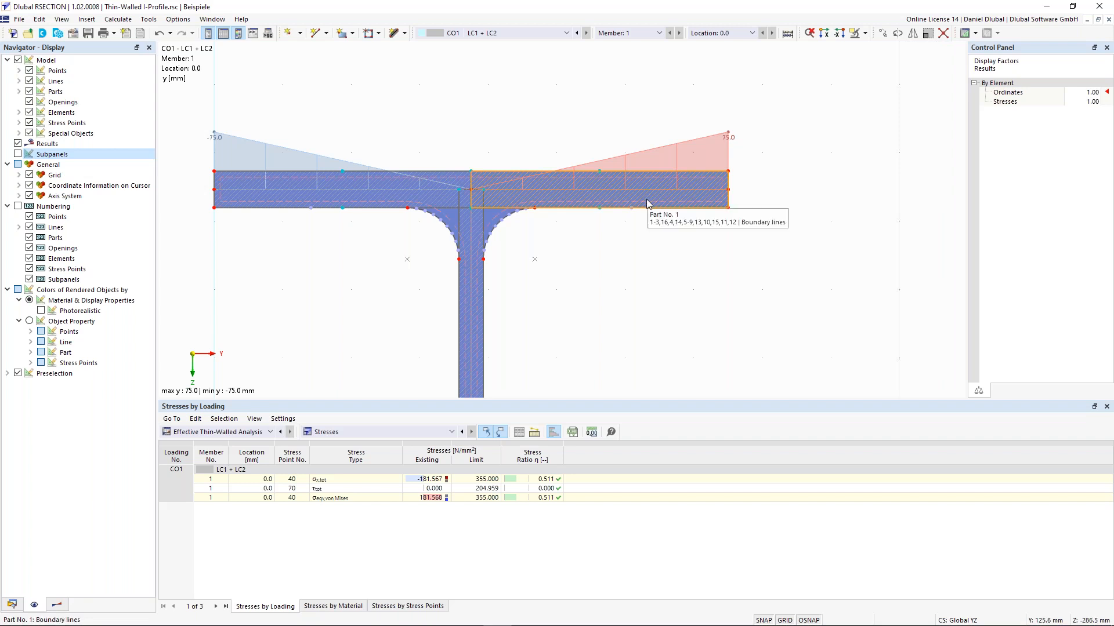
left_click(18, 153)
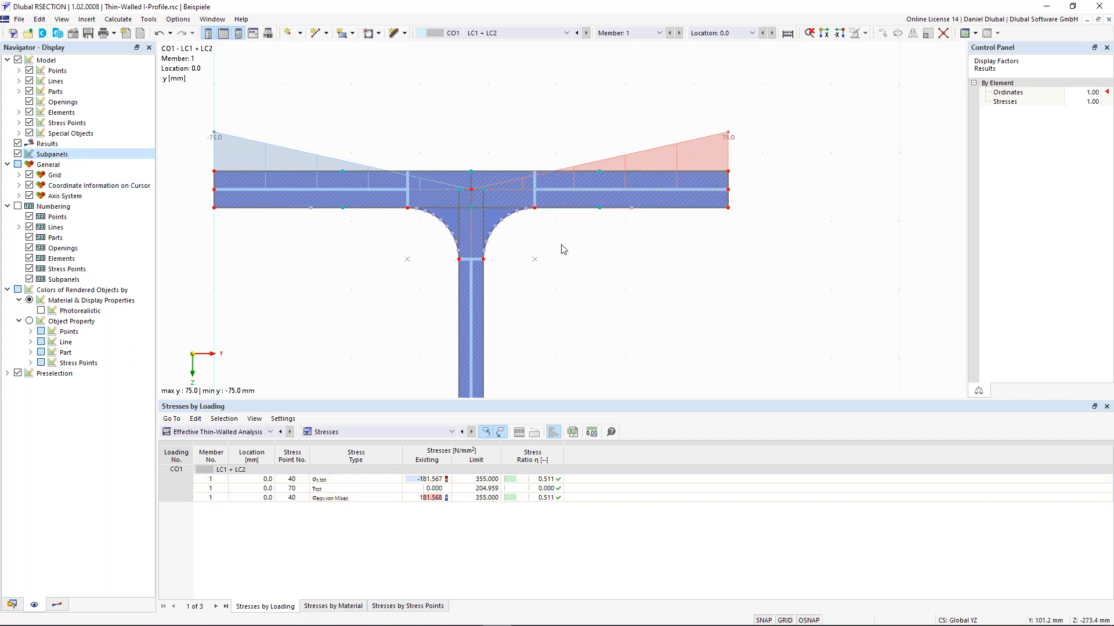
scroll(561, 244, "down", 3)
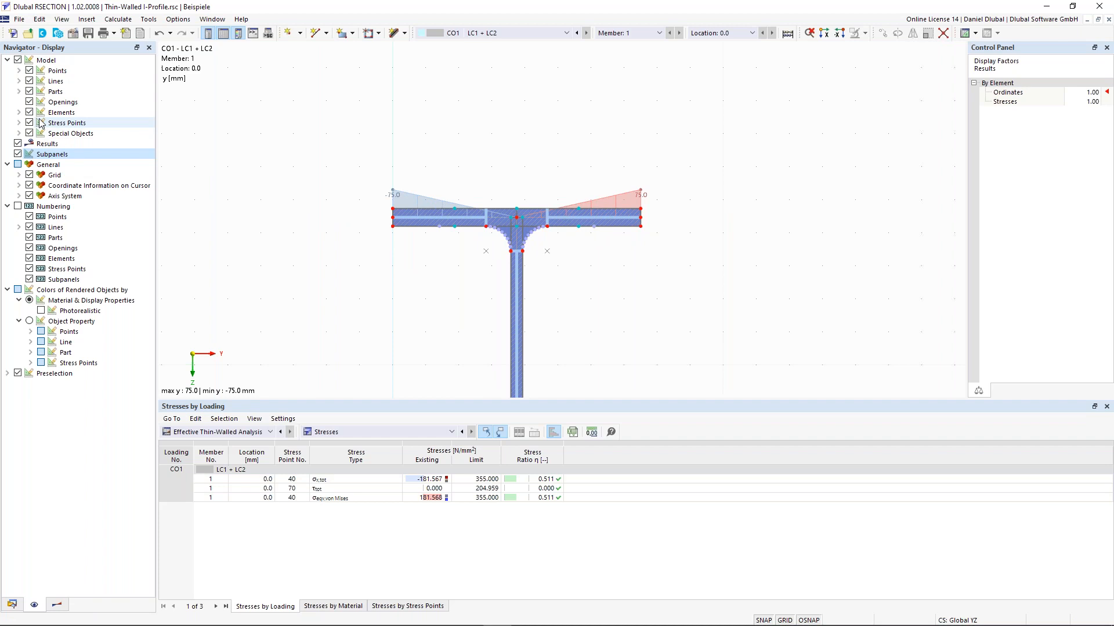
scroll(406, 255, "down", 1)
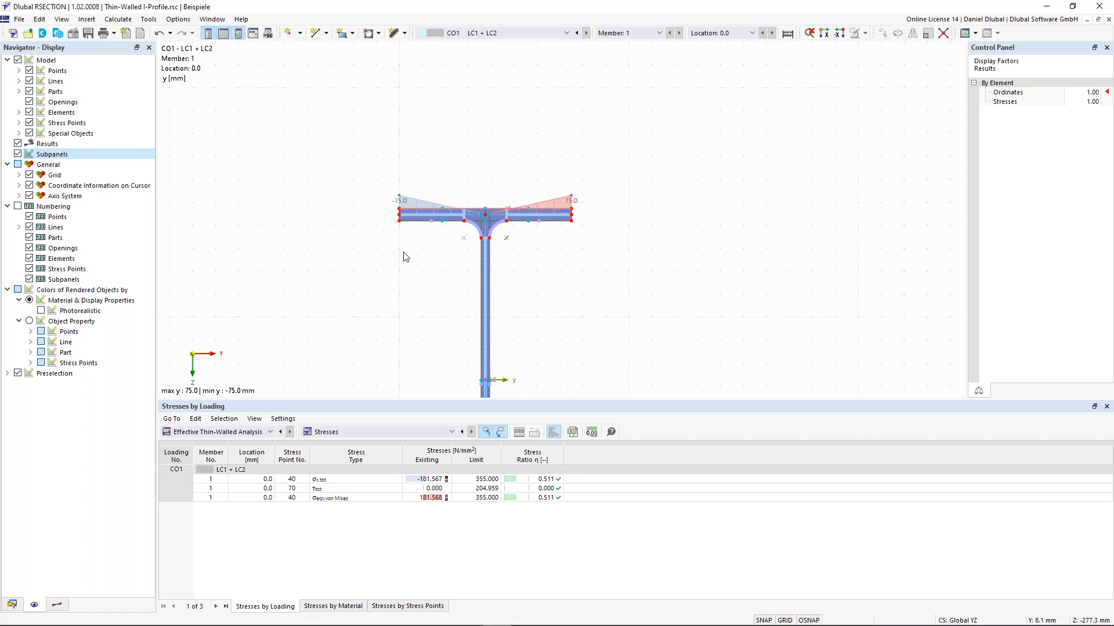
Step: Zoom out and centre the whole I-profile in the view, clearing the selection
left_click(486, 293)
scroll(486, 293, "up", 1)
middle_click_drag(497, 293, 536, 139)
scroll(603, 301, "down", 4)
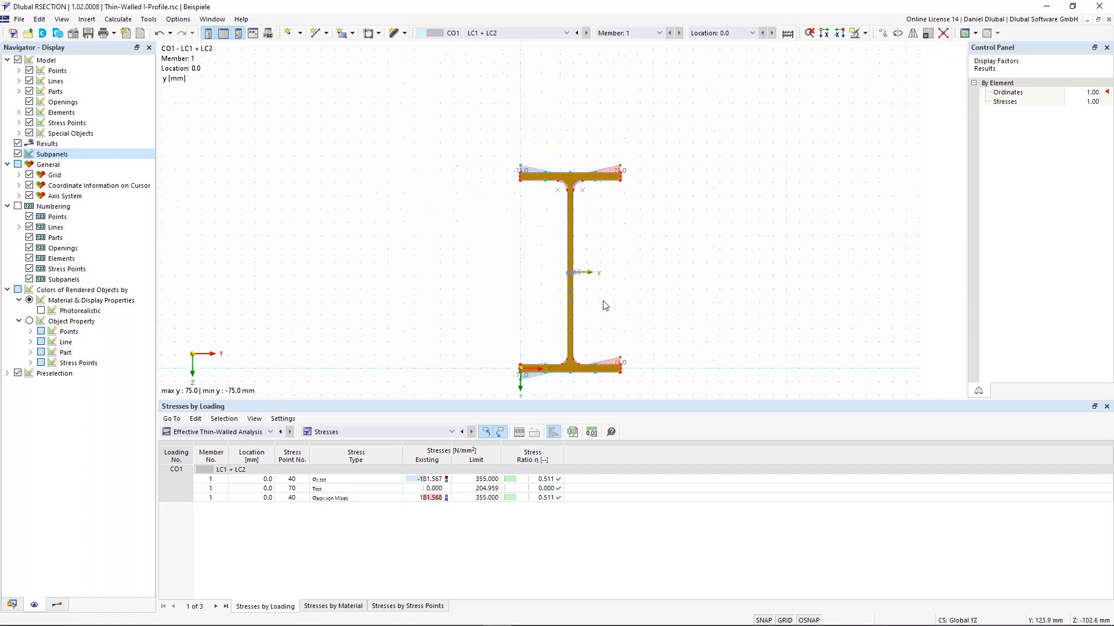
middle_click_drag(608, 302, 598, 279)
left_click(597, 278)
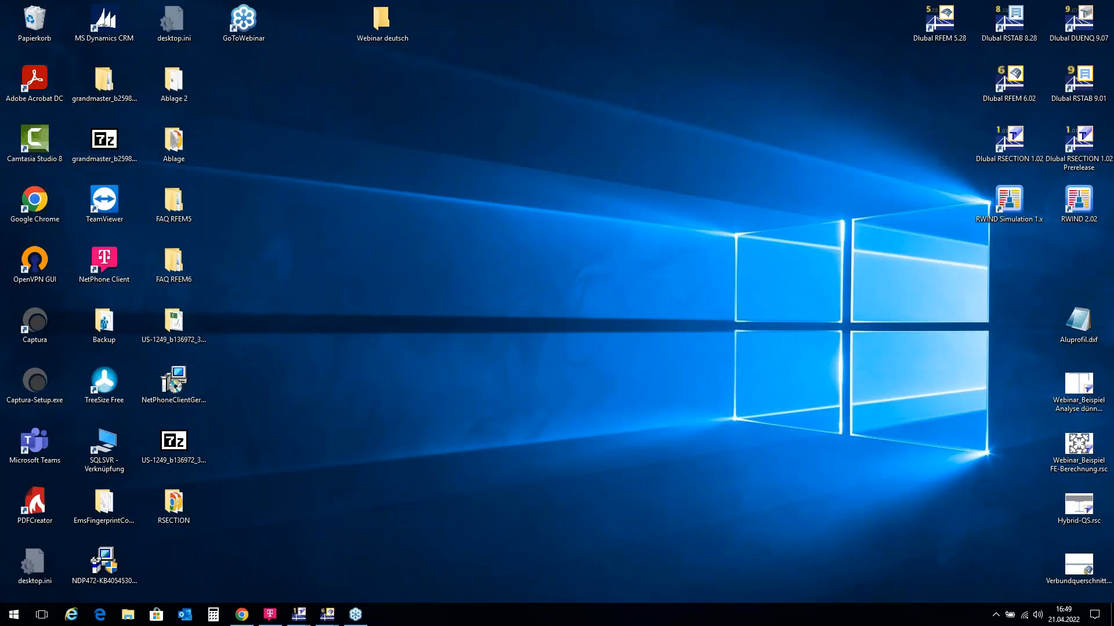
Step: Start a second, empty RSECTION instance and preview both windows from the taskbar
mouse_move(303, 619)
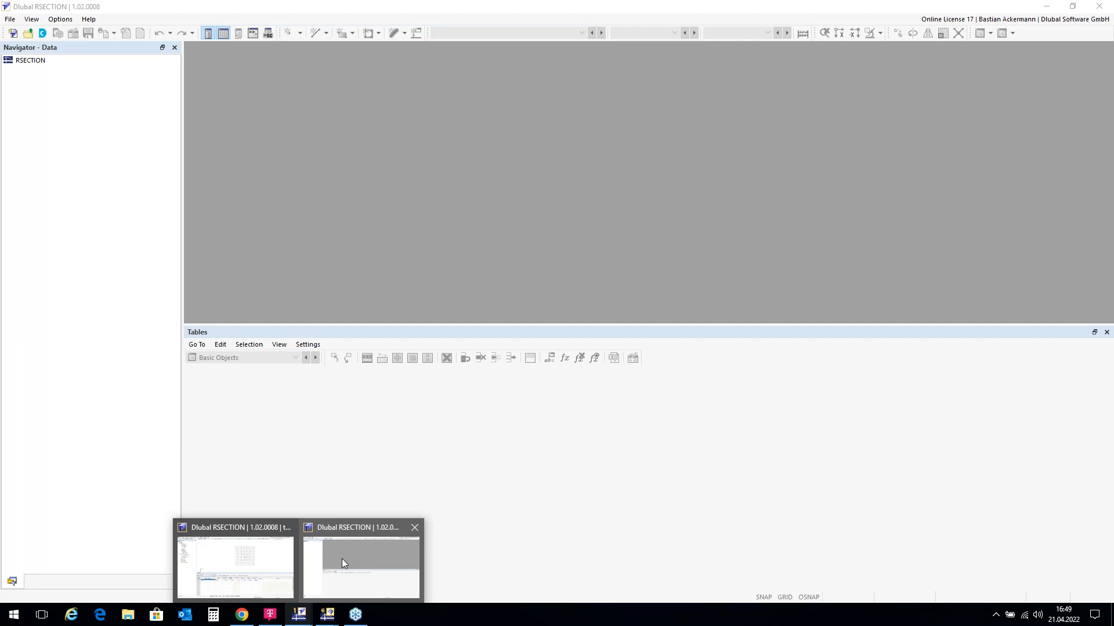
Step: Create model 'Thin-Walled CS' using Thin-Walled Analysis with effective steel/aluminum sections enabled
left_click(342, 558)
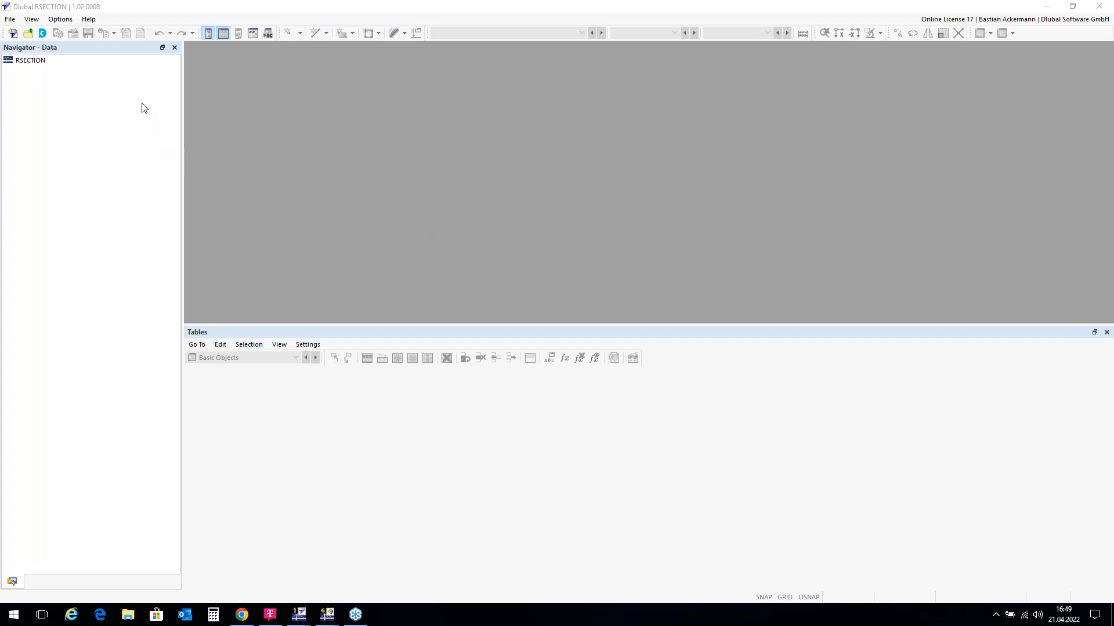
left_click(14, 36)
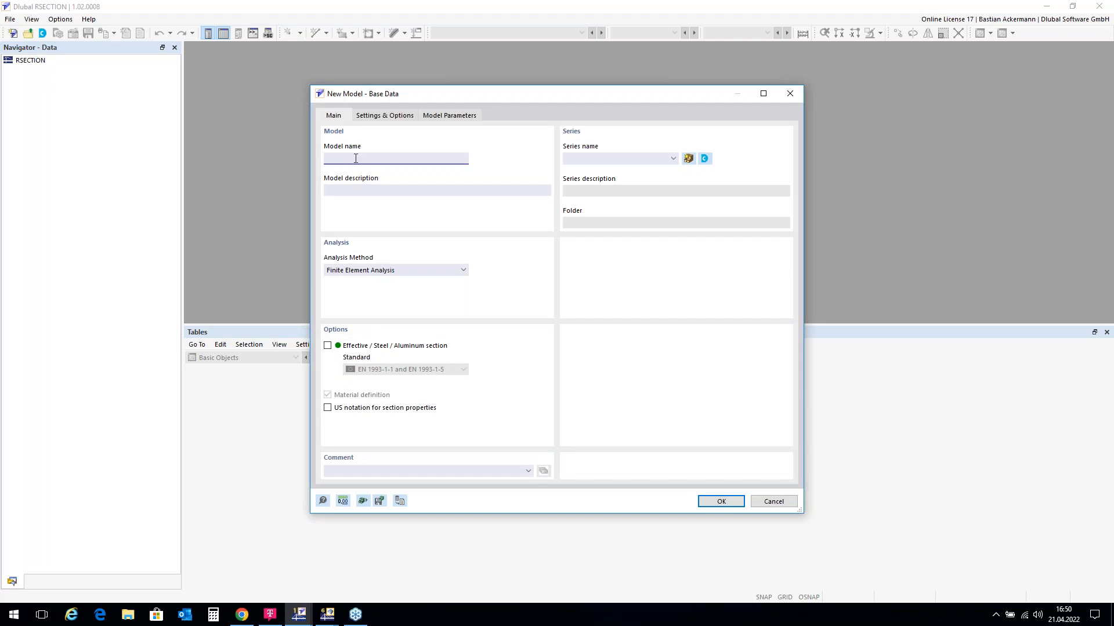
type("hin-Walled CS")
left_click(459, 270)
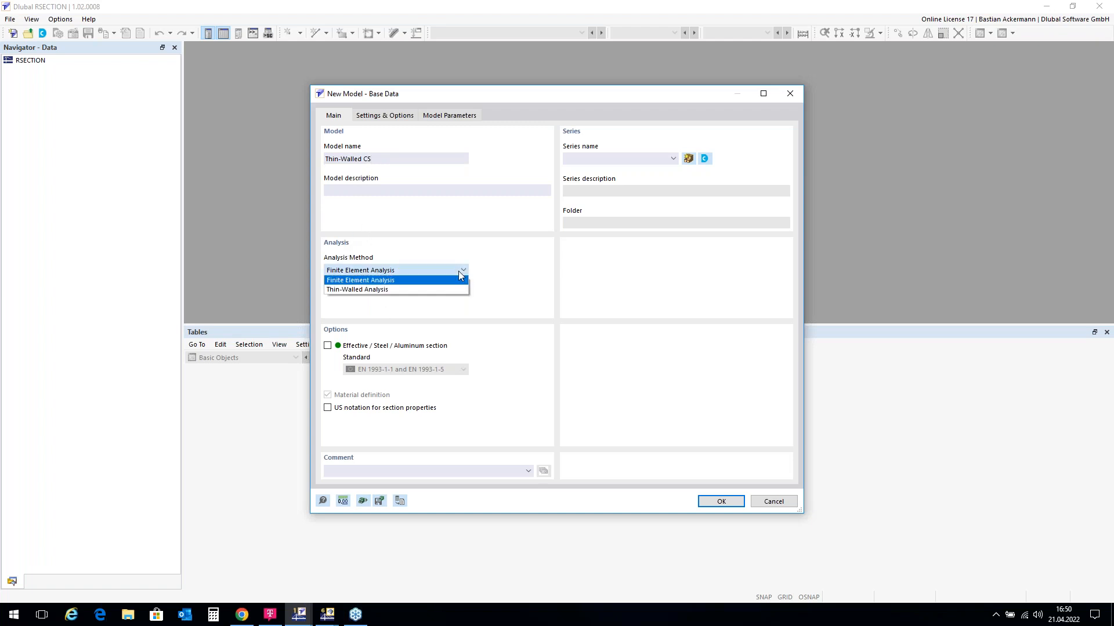
left_click(439, 292)
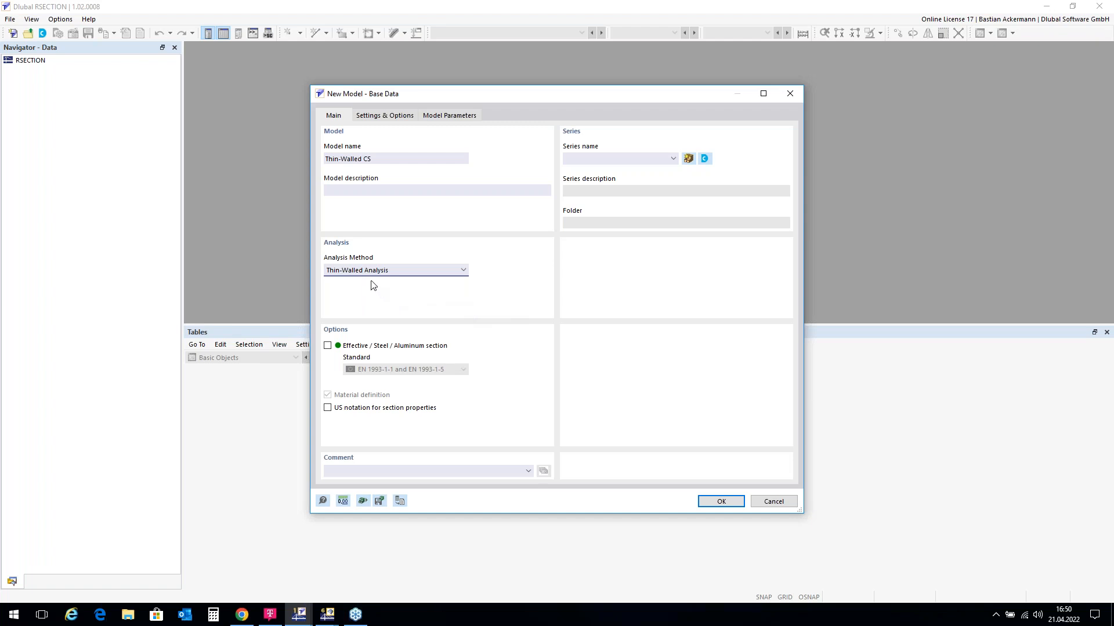
left_click(328, 347)
left_click(720, 502)
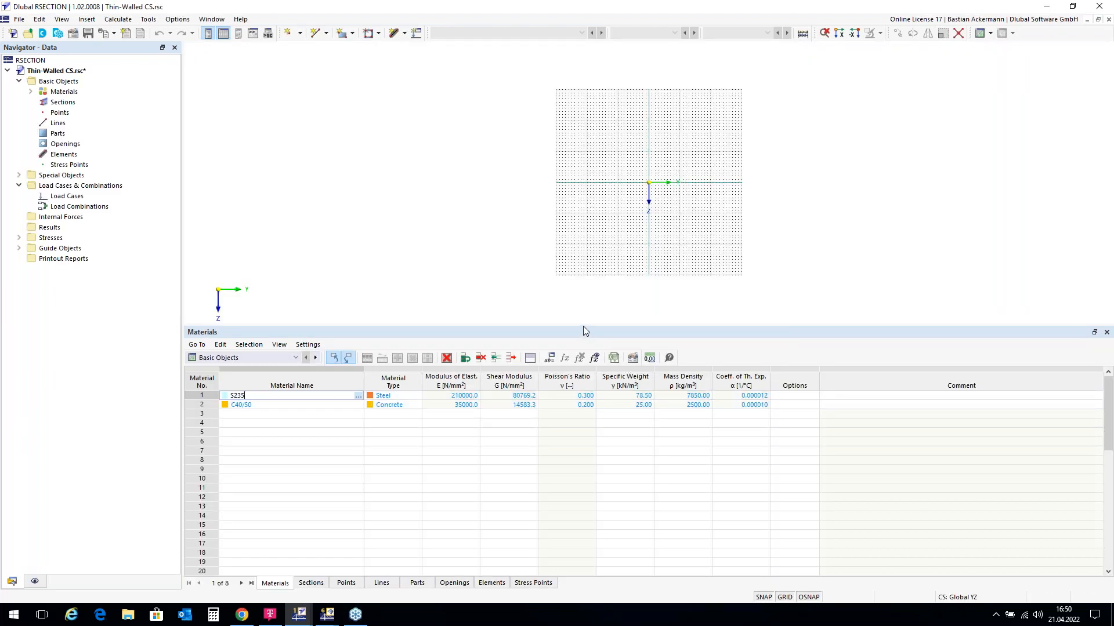
Step: Delete the C40/50 concrete material from the model's Materials list
left_click_drag(585, 329, 592, 430)
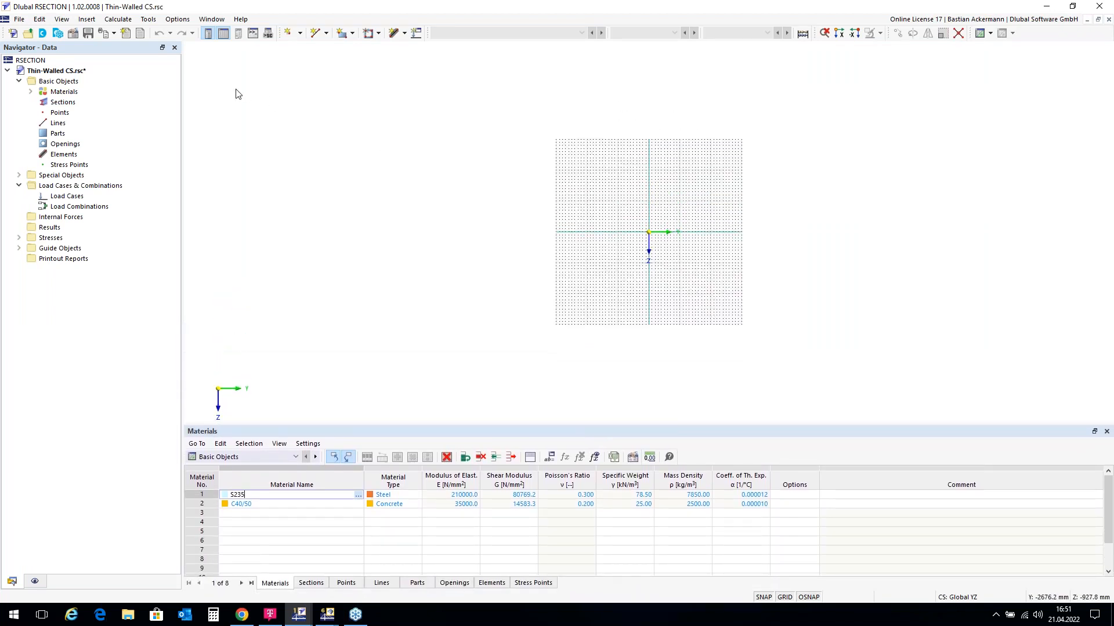
double_click(57, 94)
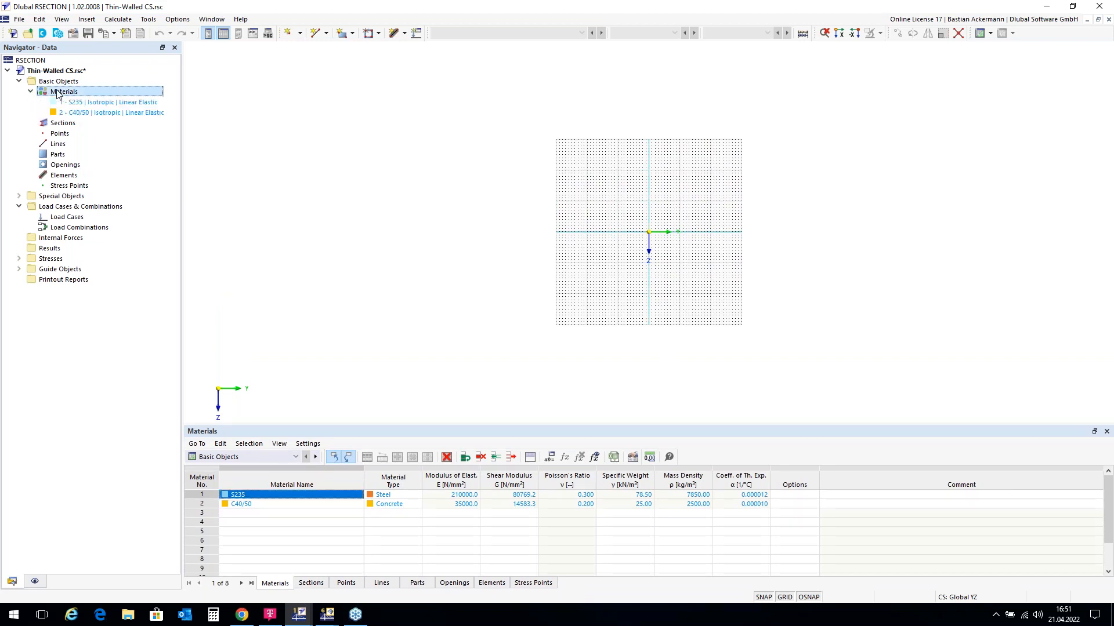
right_click(96, 118)
left_click(131, 167)
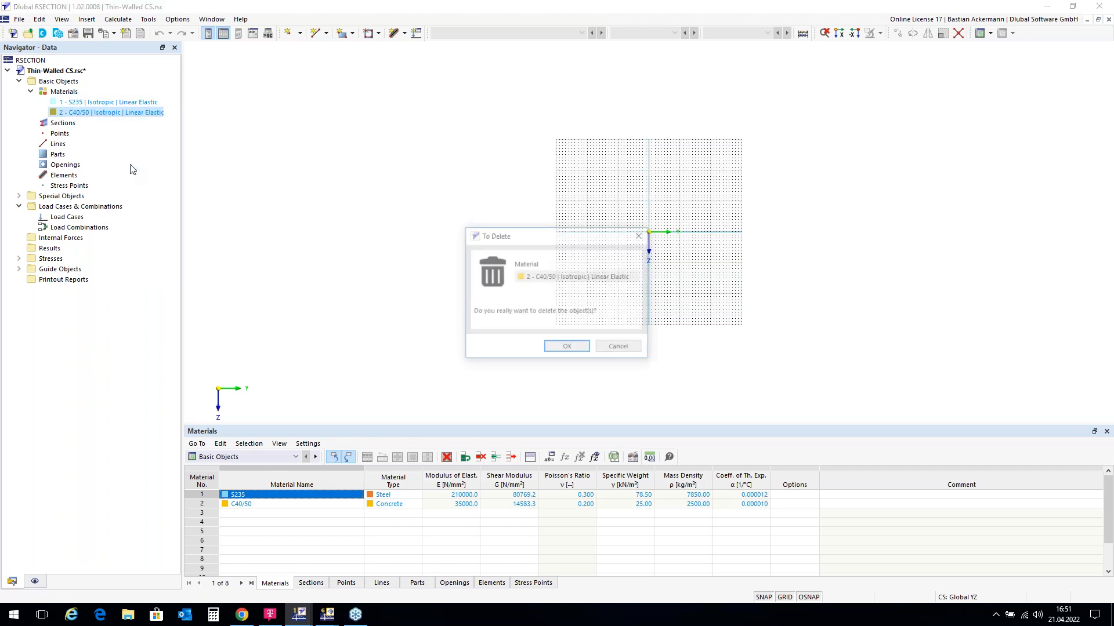
left_click(566, 346)
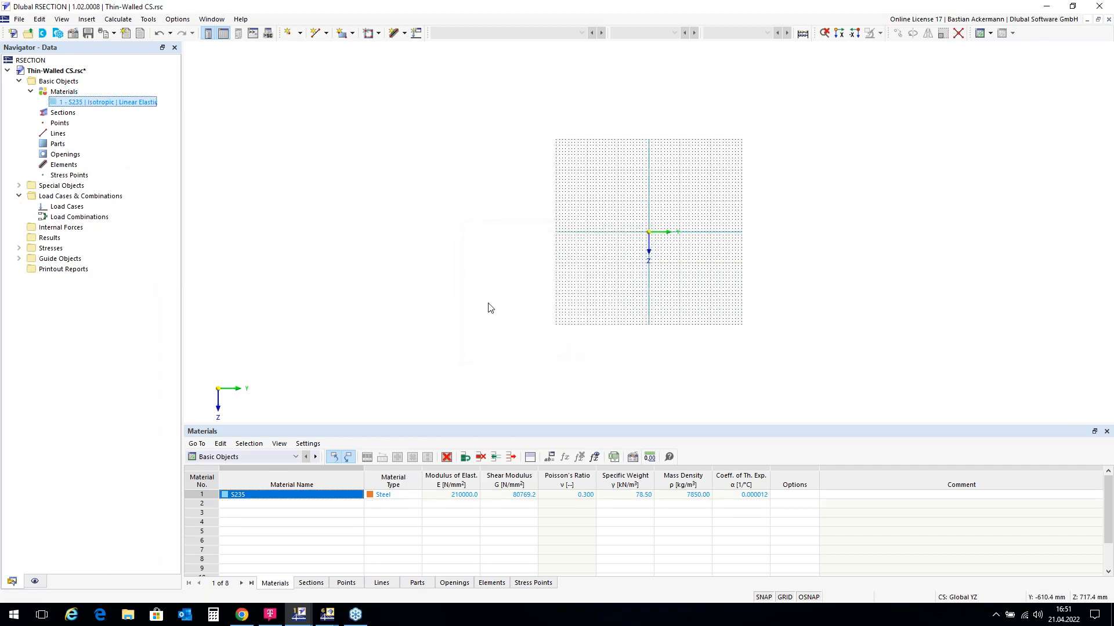
Step: Check the remaining S235 steel material's properties and library entry, leaving it unchanged
double_click(83, 106)
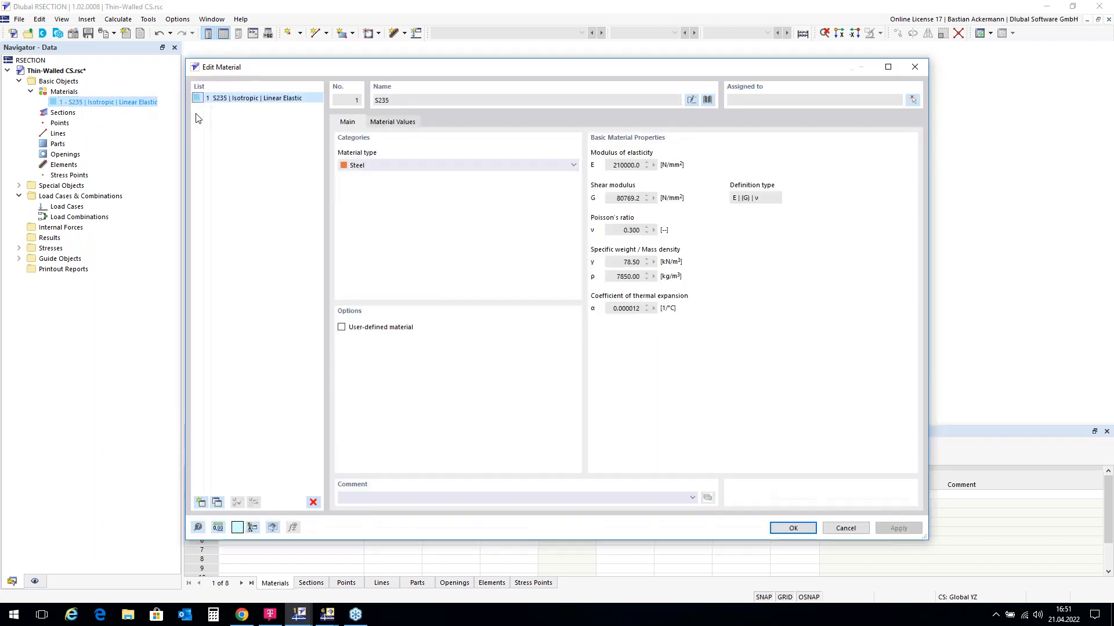
left_click(708, 100)
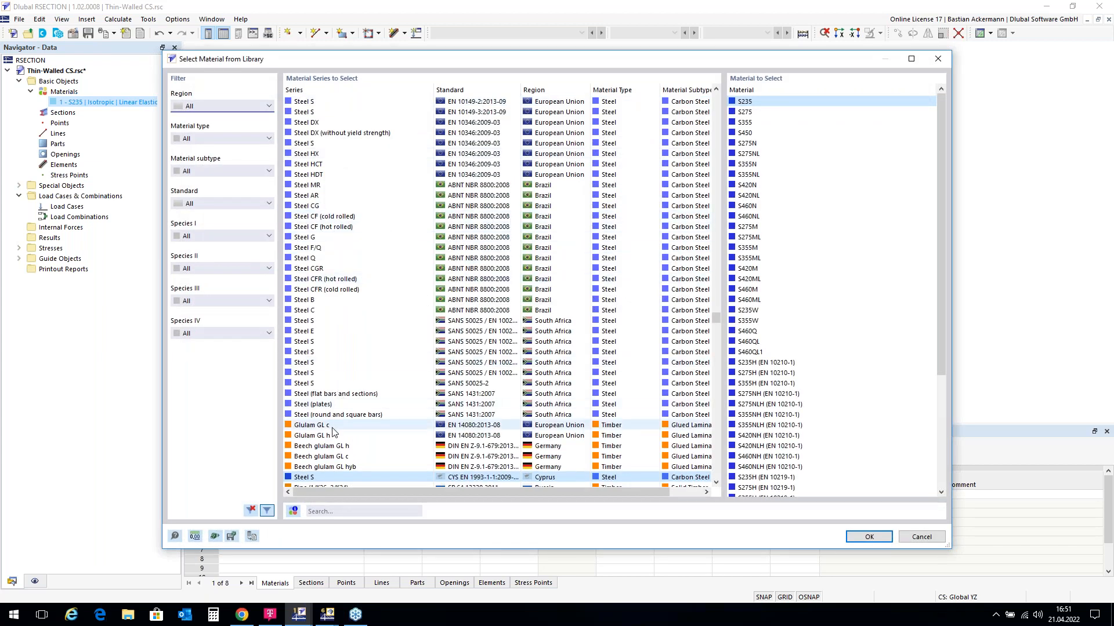
left_click(943, 65)
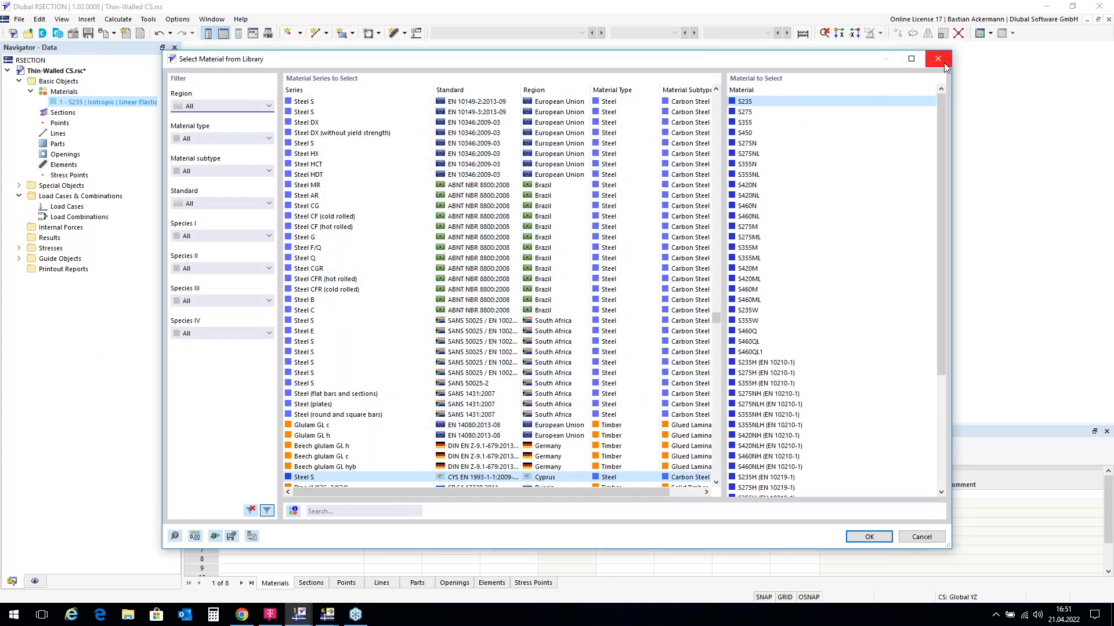
left_click(915, 67)
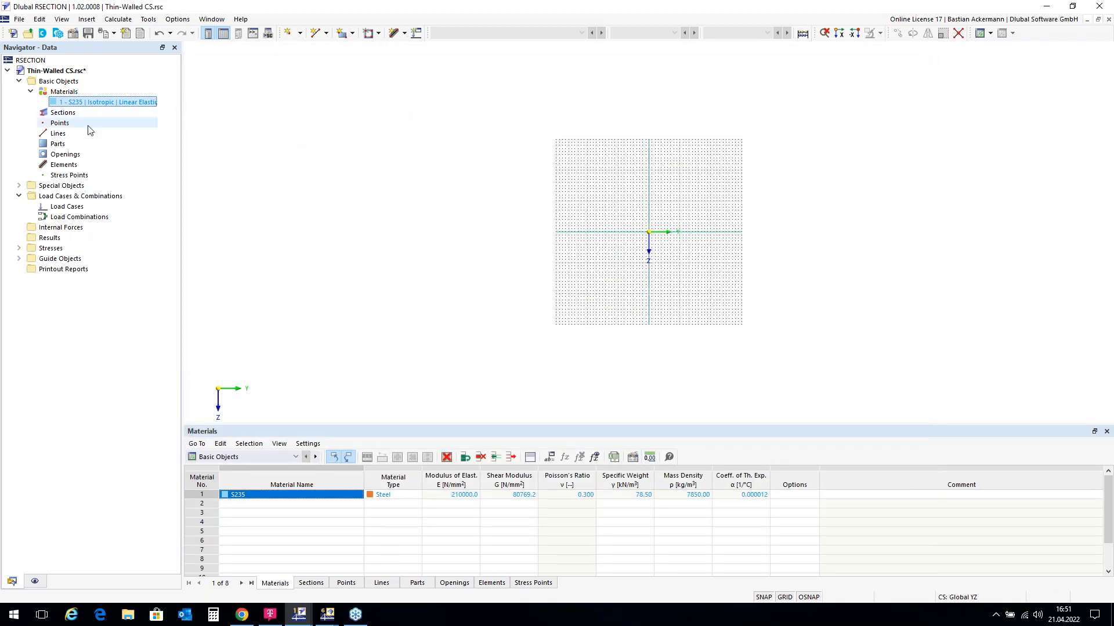
left_click(71, 114)
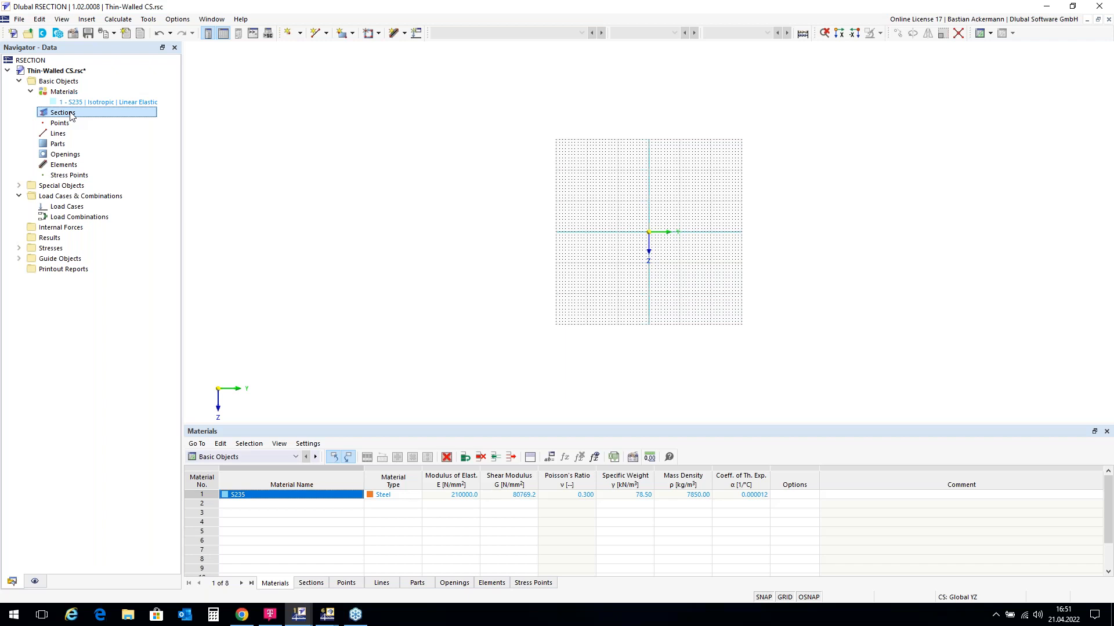
Step: Define section 1 as the DIN EN 10056-1 L 200x150x12 library angle in S235
right_click(71, 116)
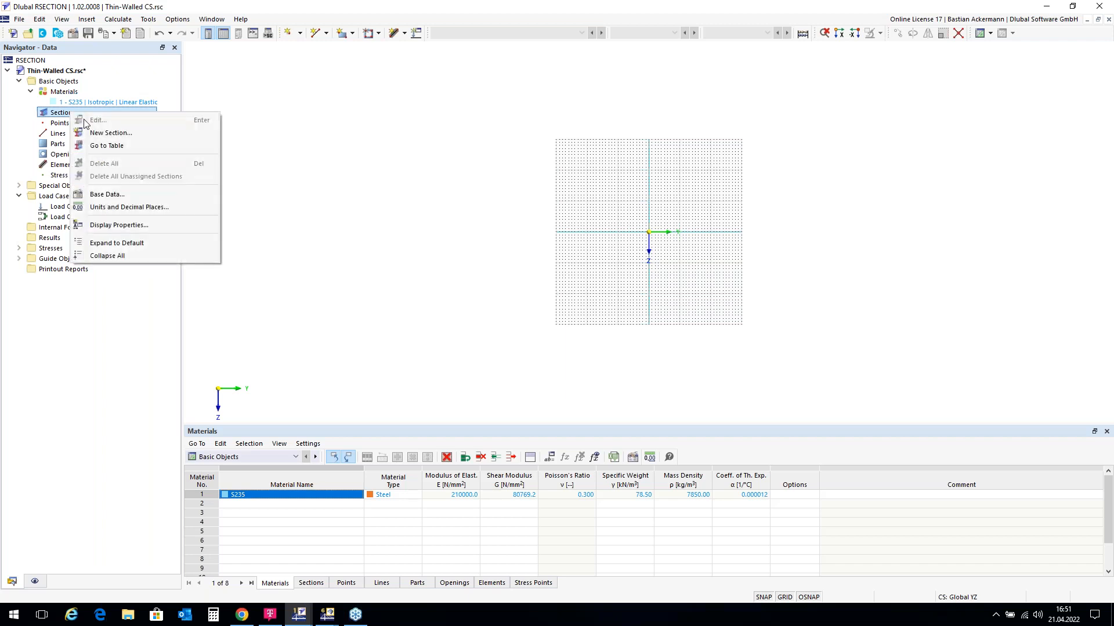
left_click(104, 135)
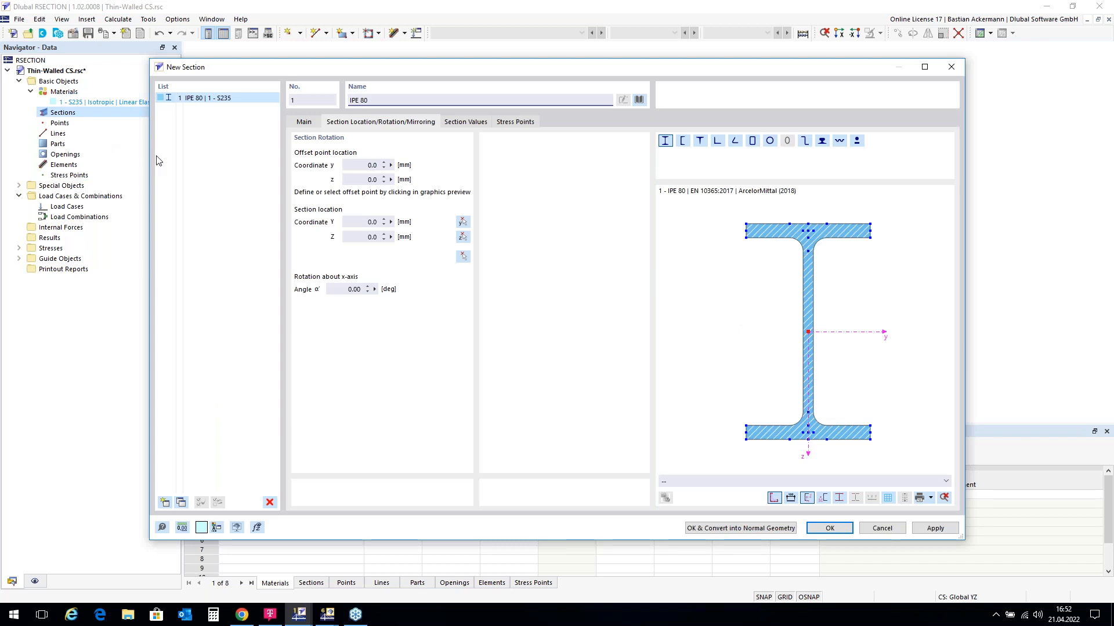
left_click(639, 101)
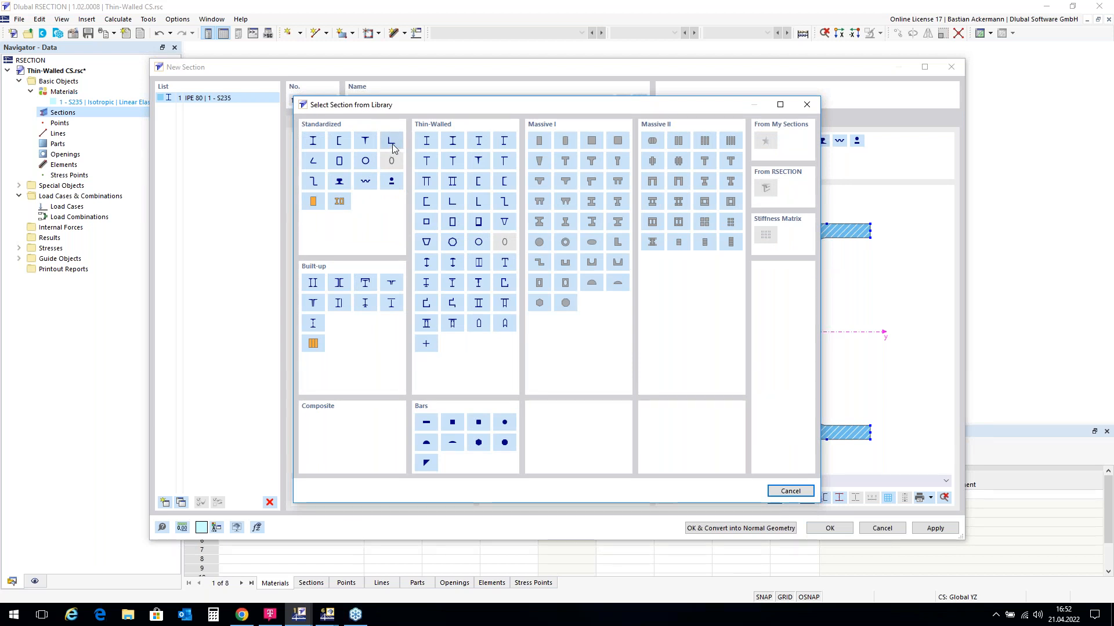
left_click(393, 147)
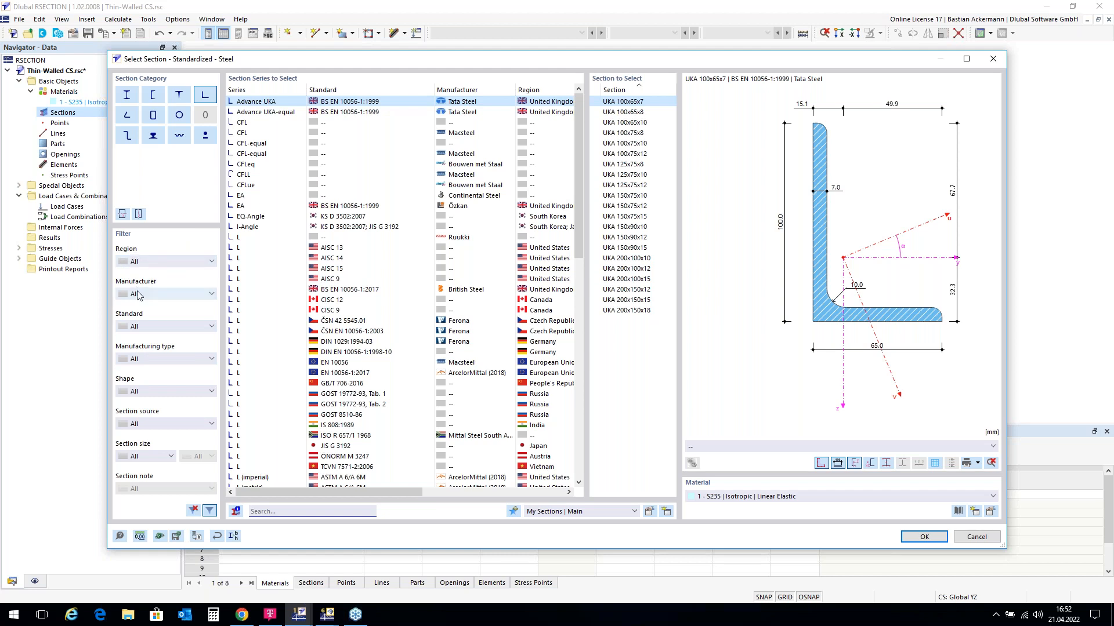
left_click(271, 510)
type("L")
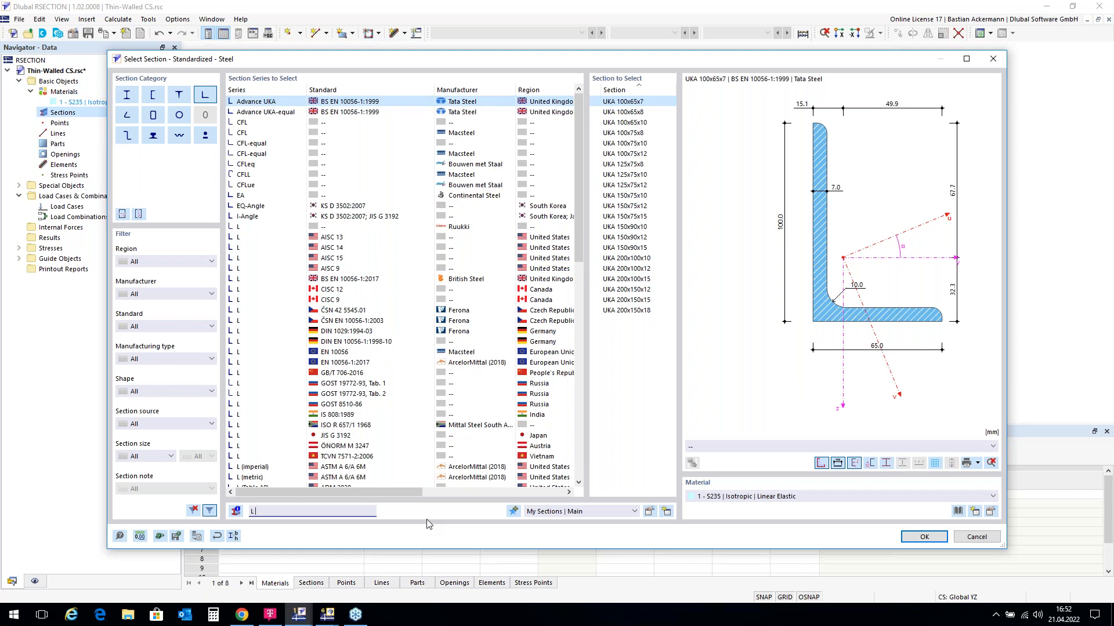
type("200")
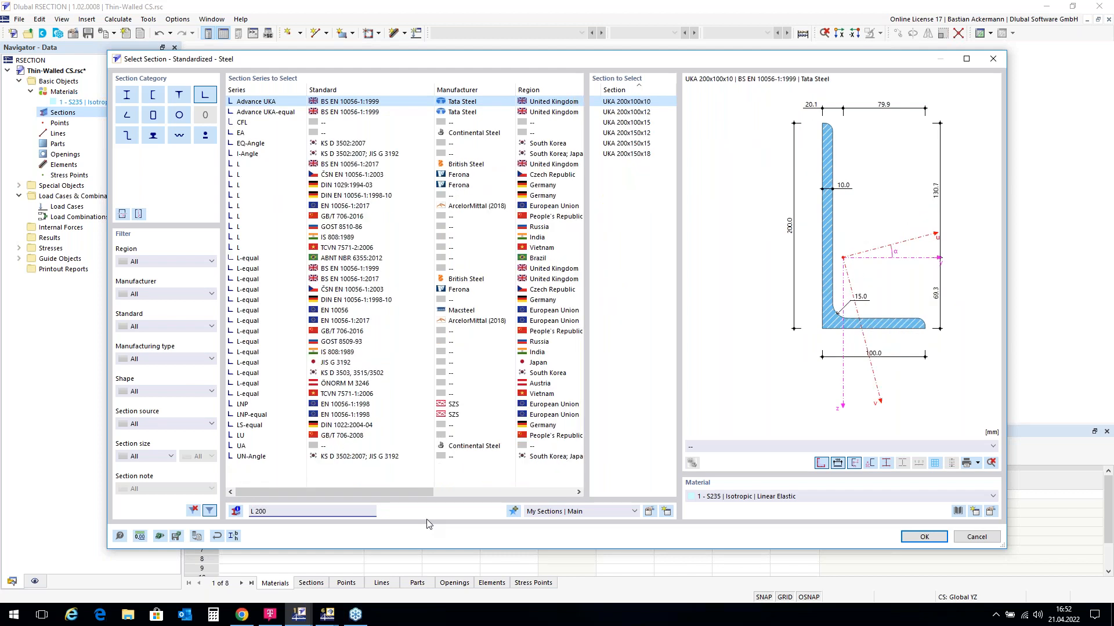
type("x1")
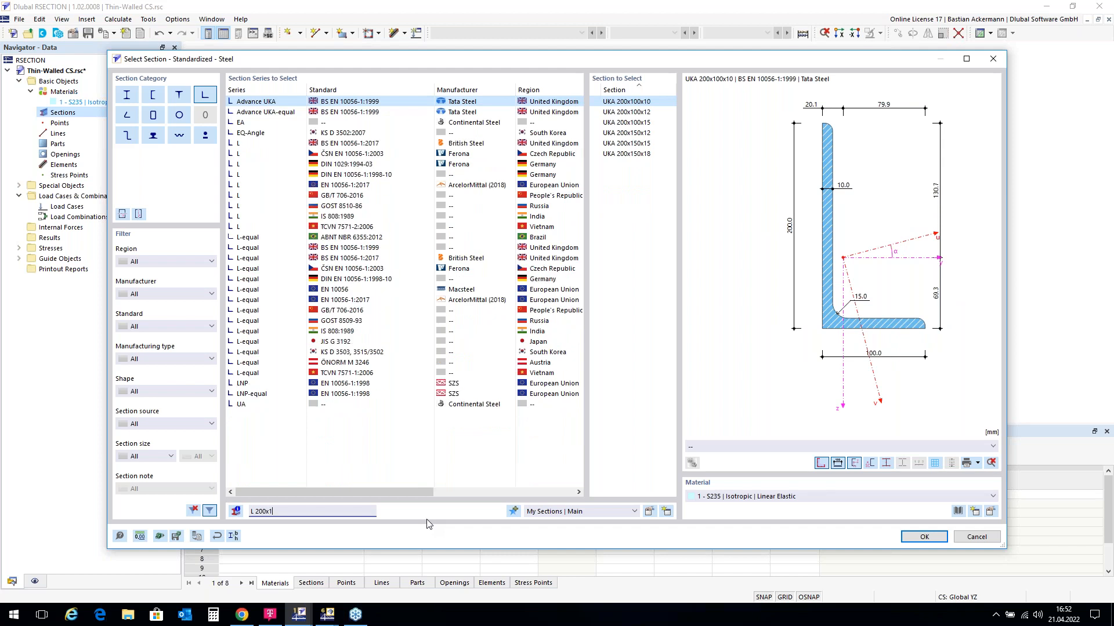
type("50x12")
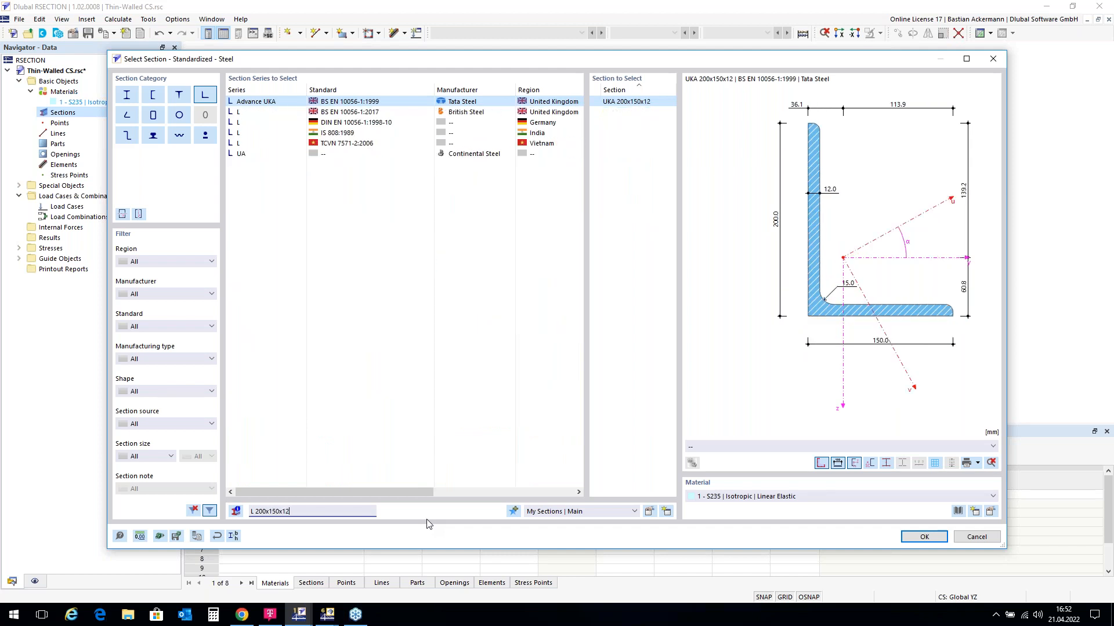
left_click(359, 124)
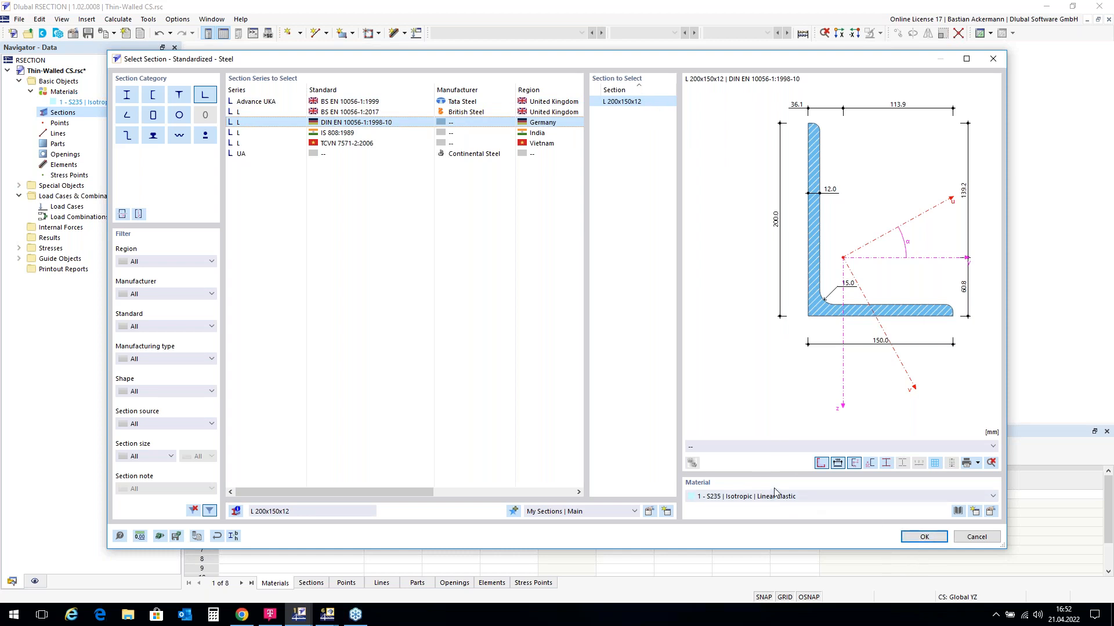
left_click(992, 496)
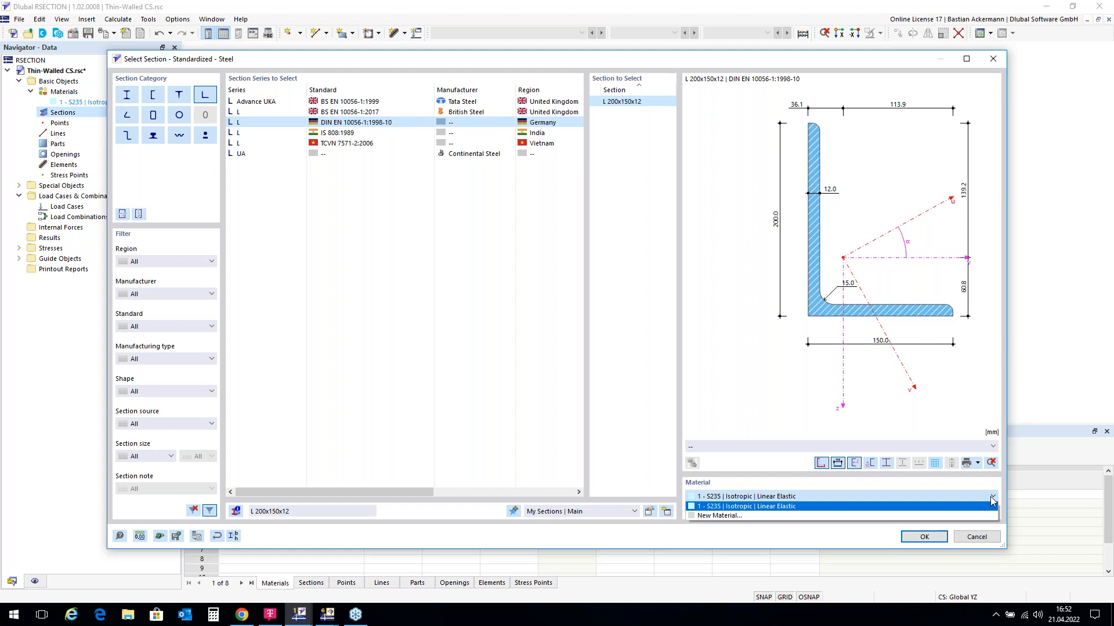
left_click(992, 497)
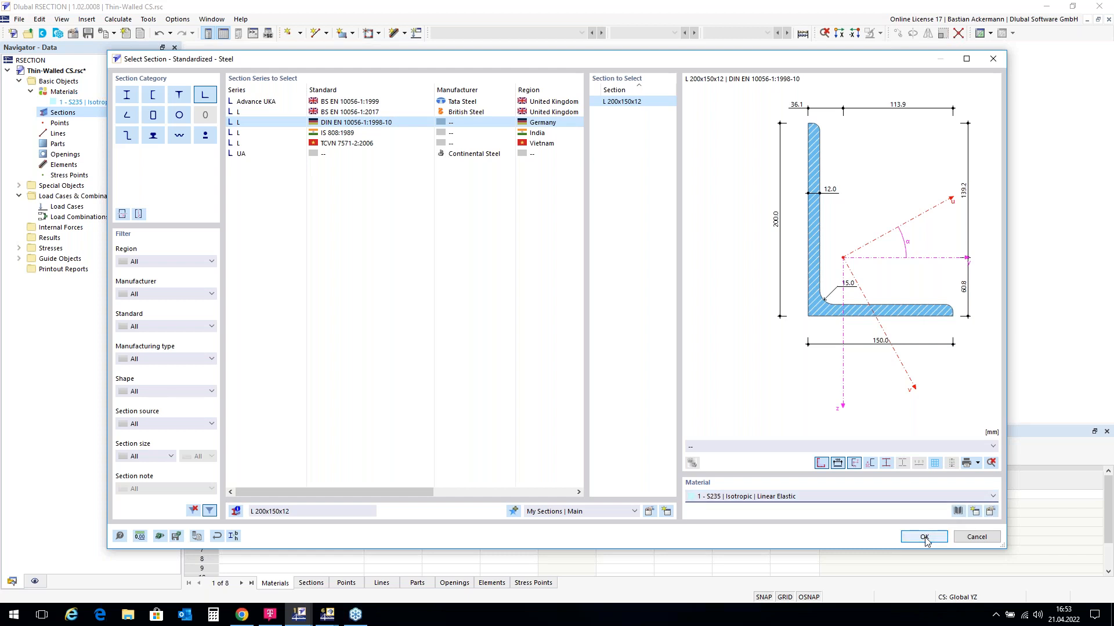
left_click(924, 537)
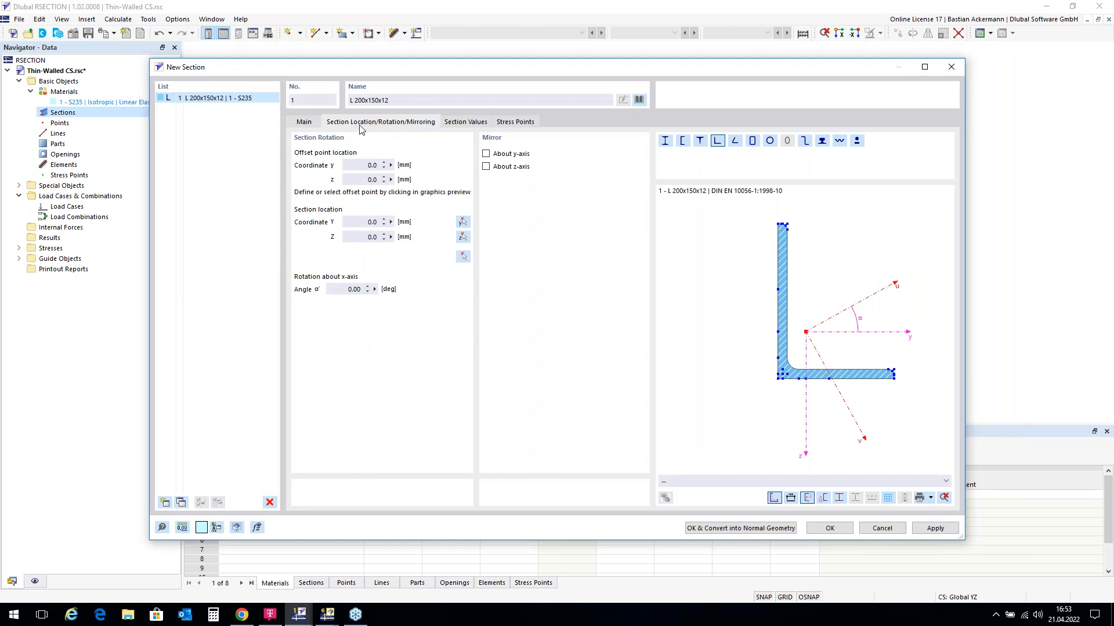
Step: Mirror the angle about its y-axis, rotate it 90°, and use the flange's left end as offset point
left_click(486, 154)
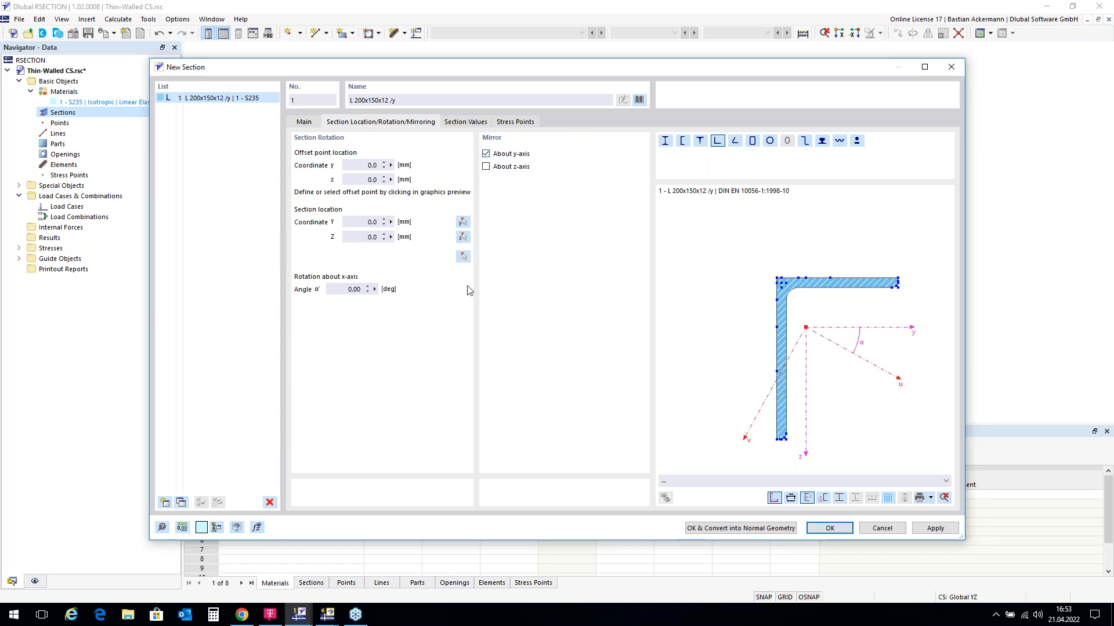
left_click(340, 289)
type("90")
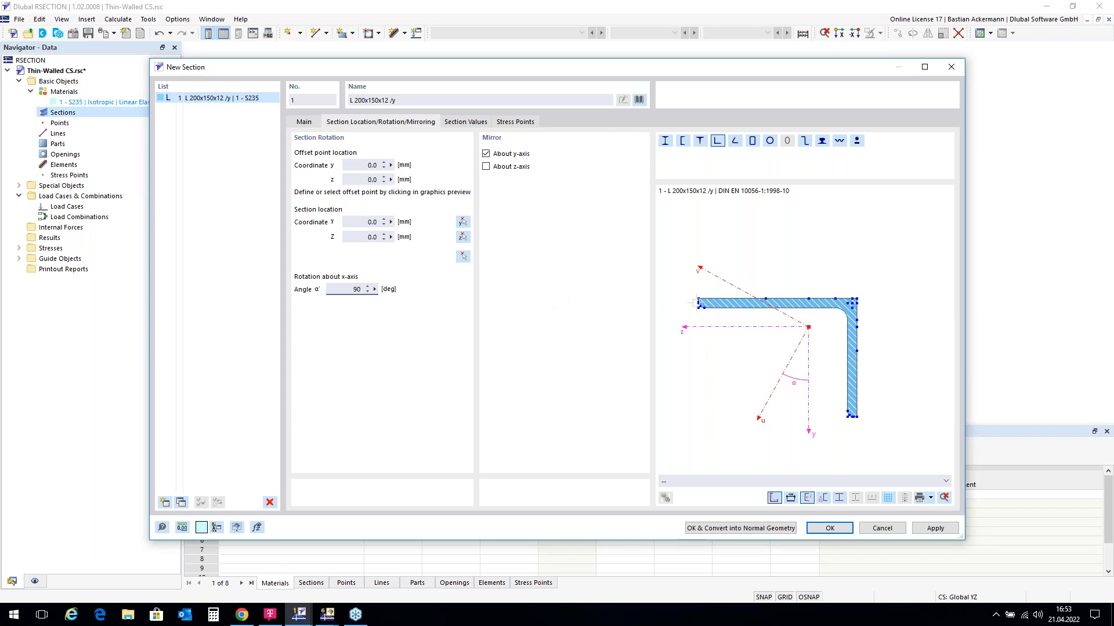
scroll(699, 302, "up", 3)
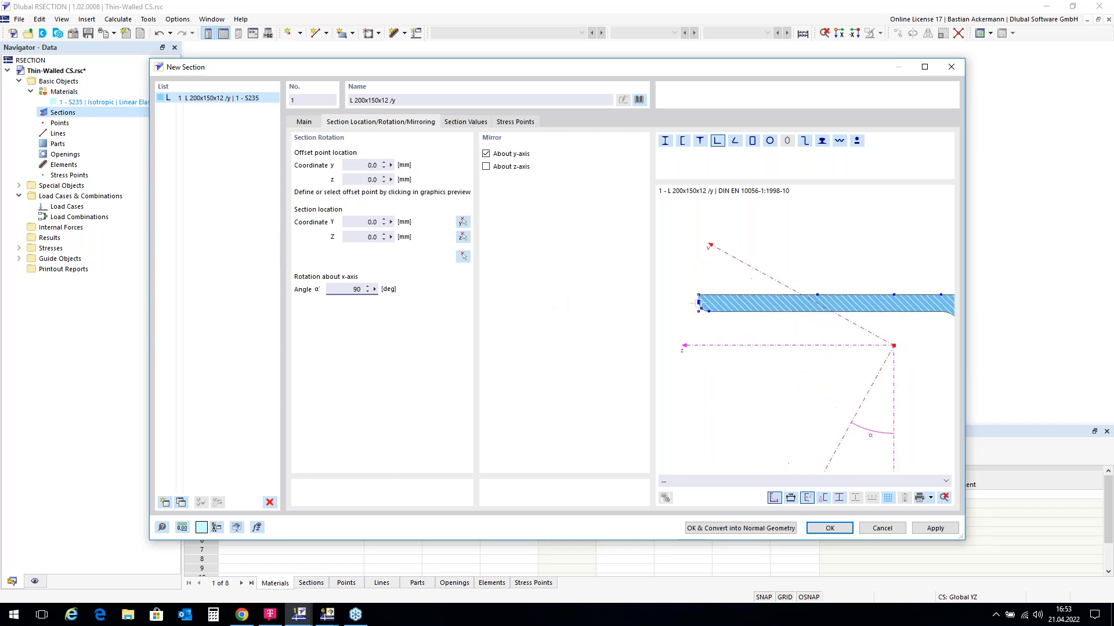
scroll(698, 302, "up", 2)
scroll(699, 301, "up", 2)
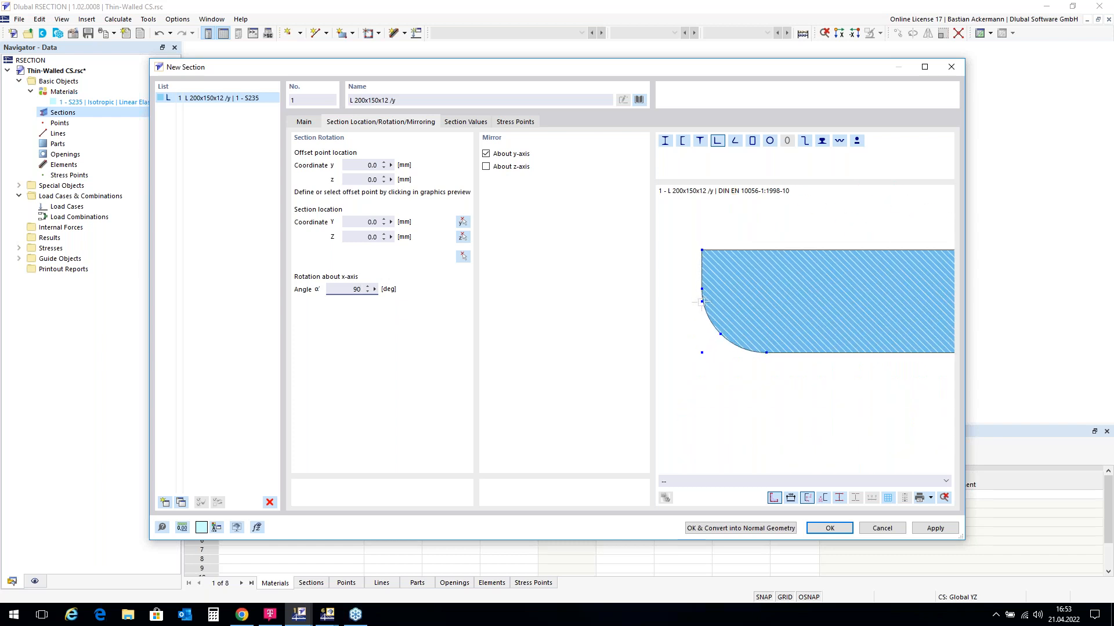
left_click(702, 302)
left_click(463, 257)
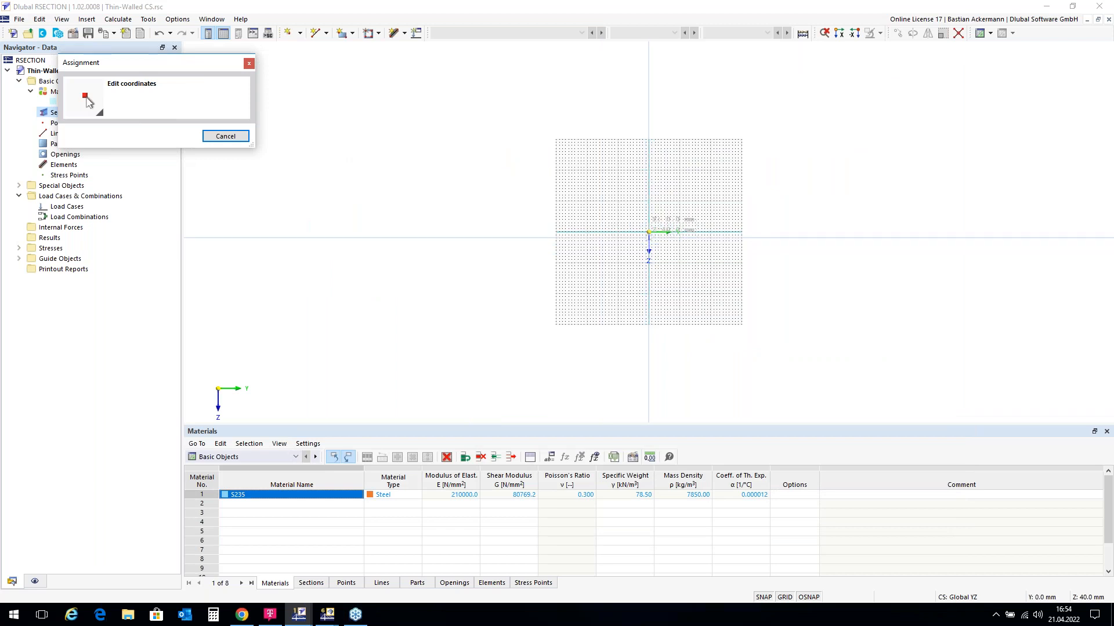
scroll(650, 233, "up", 5)
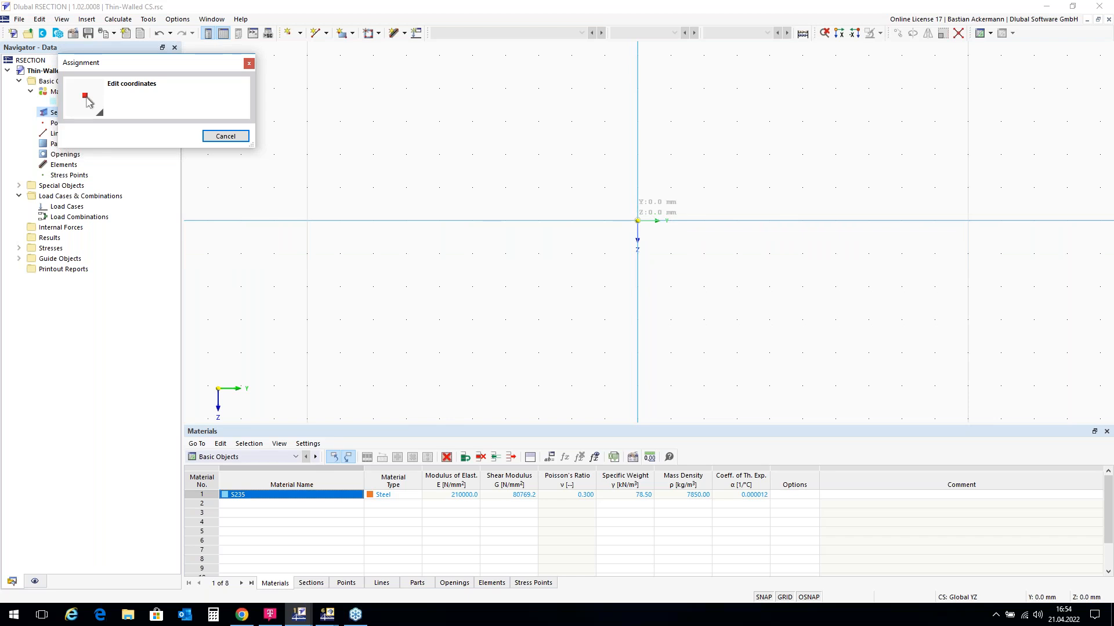
left_click(637, 220)
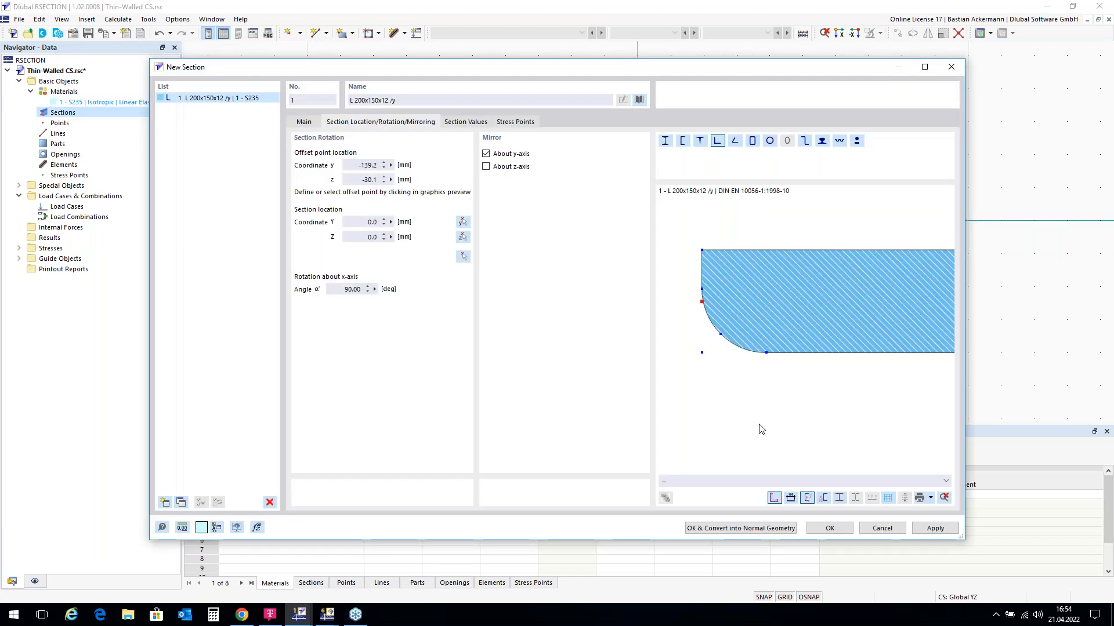
Step: Place the L 200x150x12 at the origin and list its two elements, 1-2 and 2-3
left_click(830, 528)
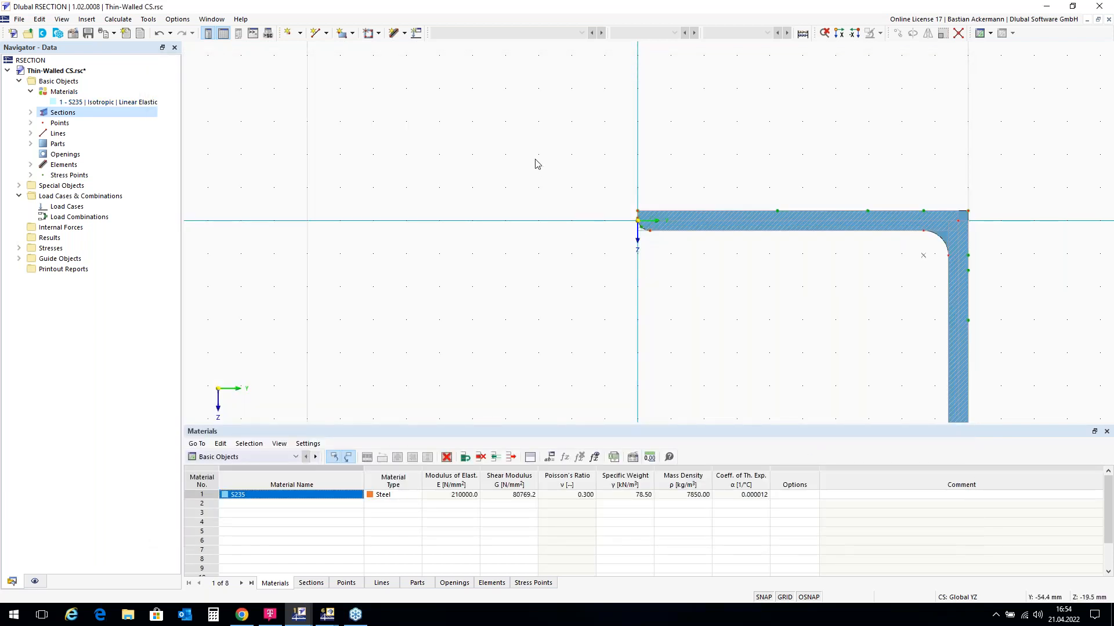
scroll(545, 128, "down", 2)
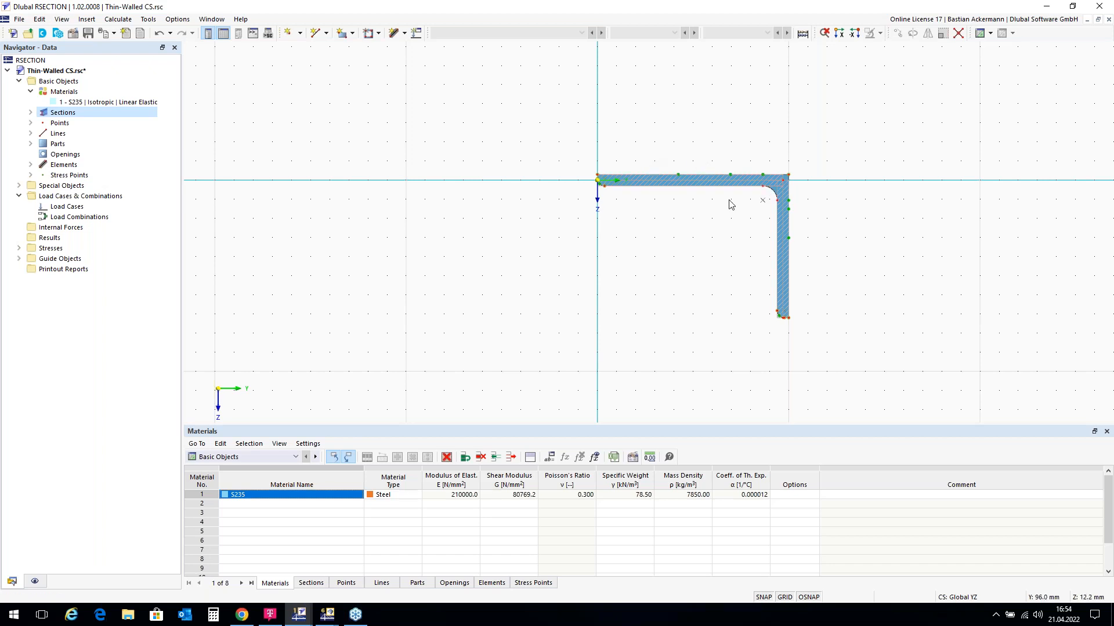
scroll(754, 205, "up", 2)
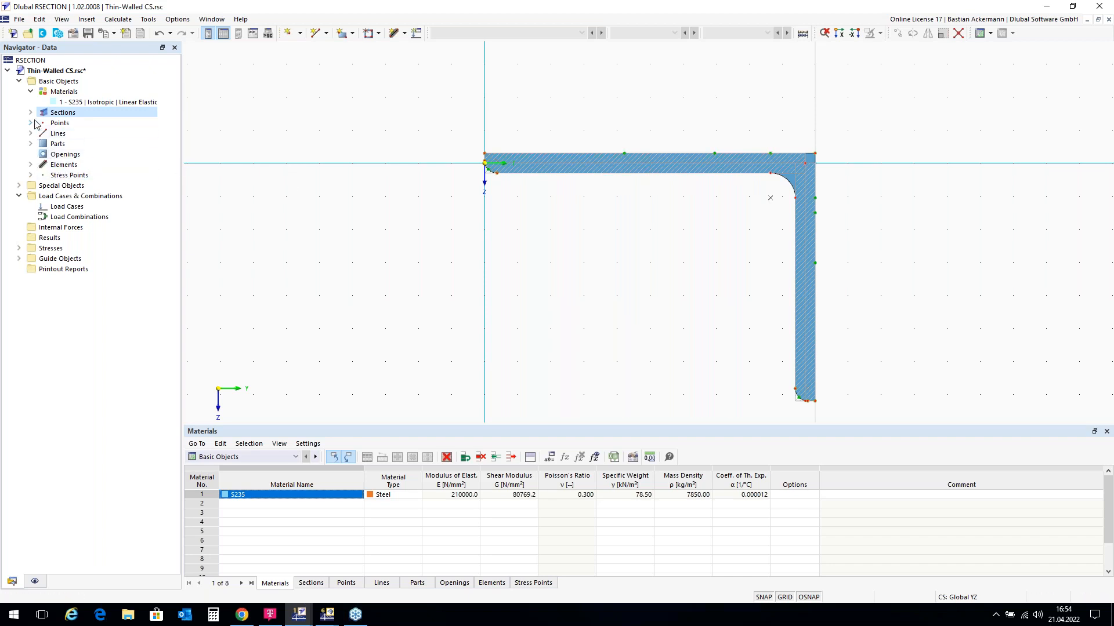
left_click(31, 166)
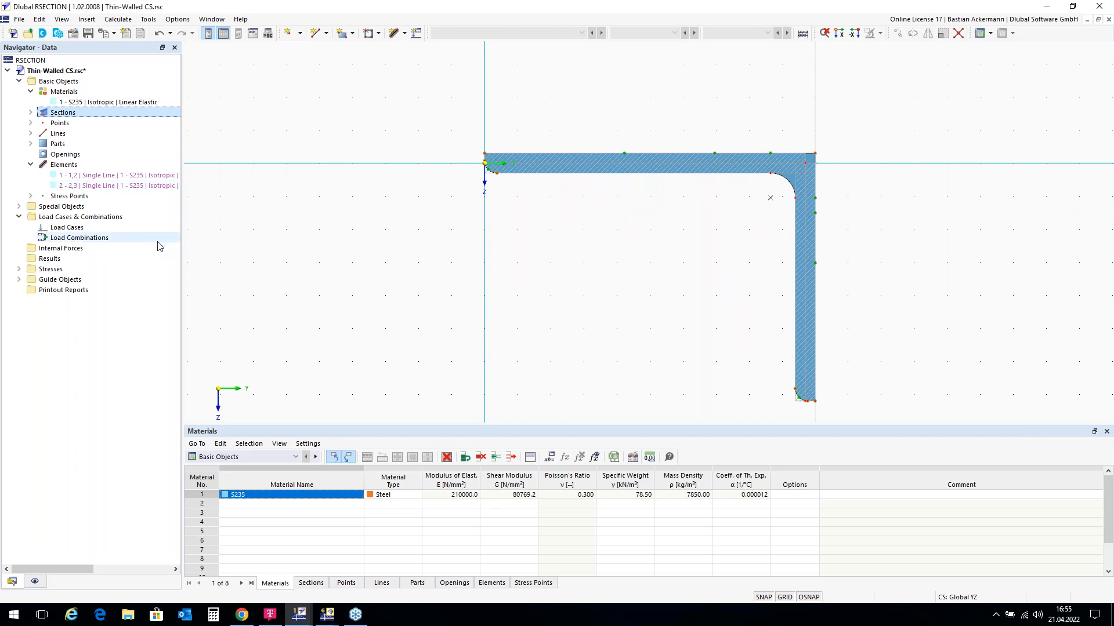
left_click(35, 582)
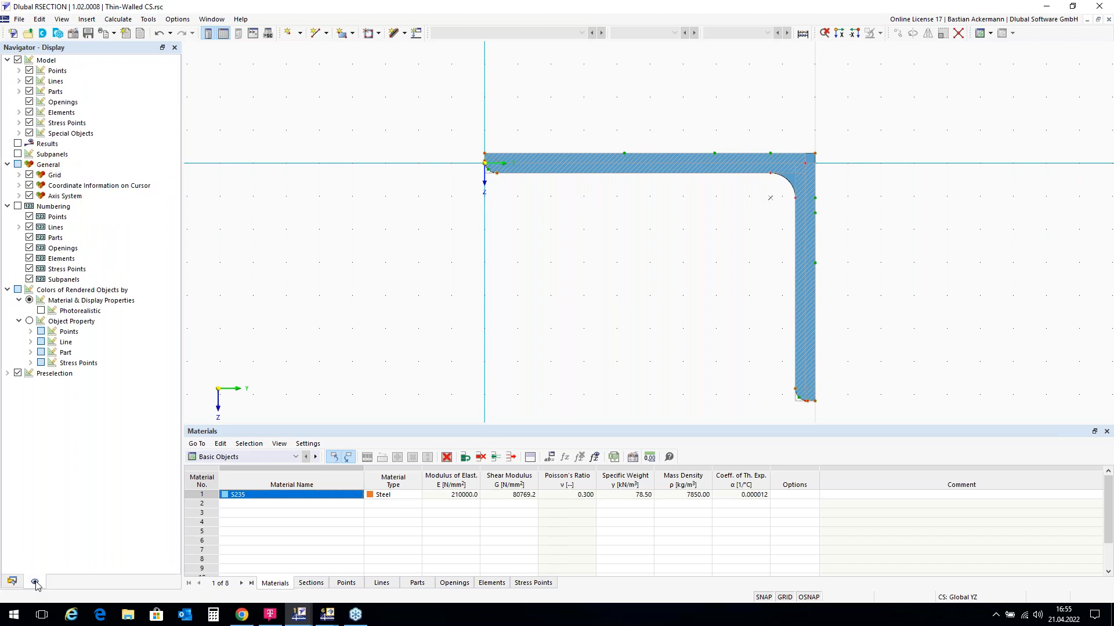
Step: Toggle Subpanels on and then off so only the hatched section outline shows
left_click(18, 154)
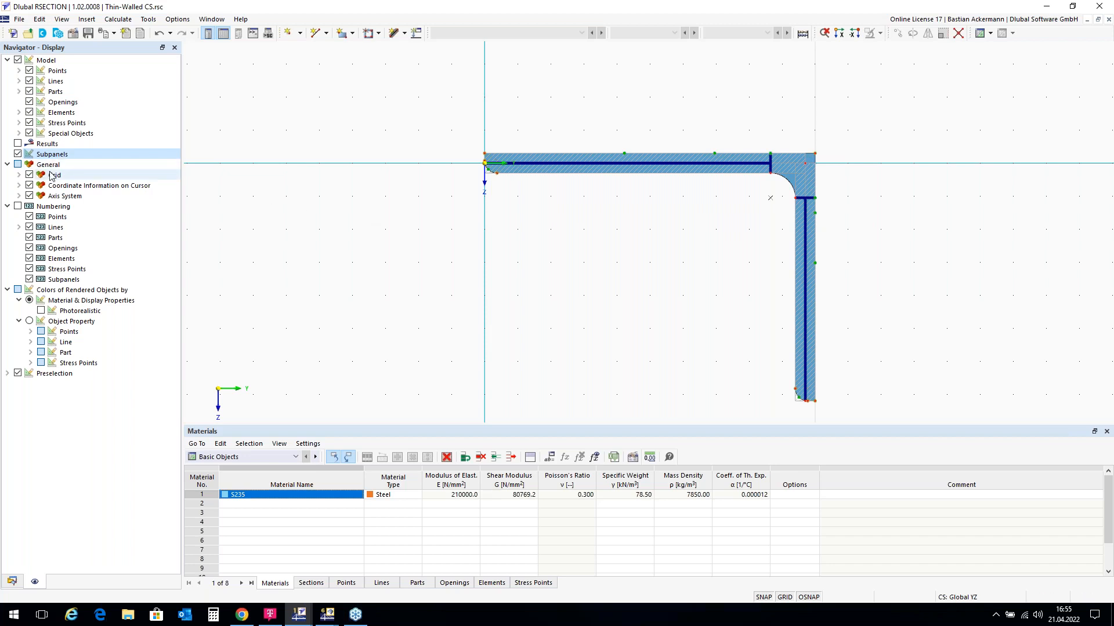
left_click(12, 583)
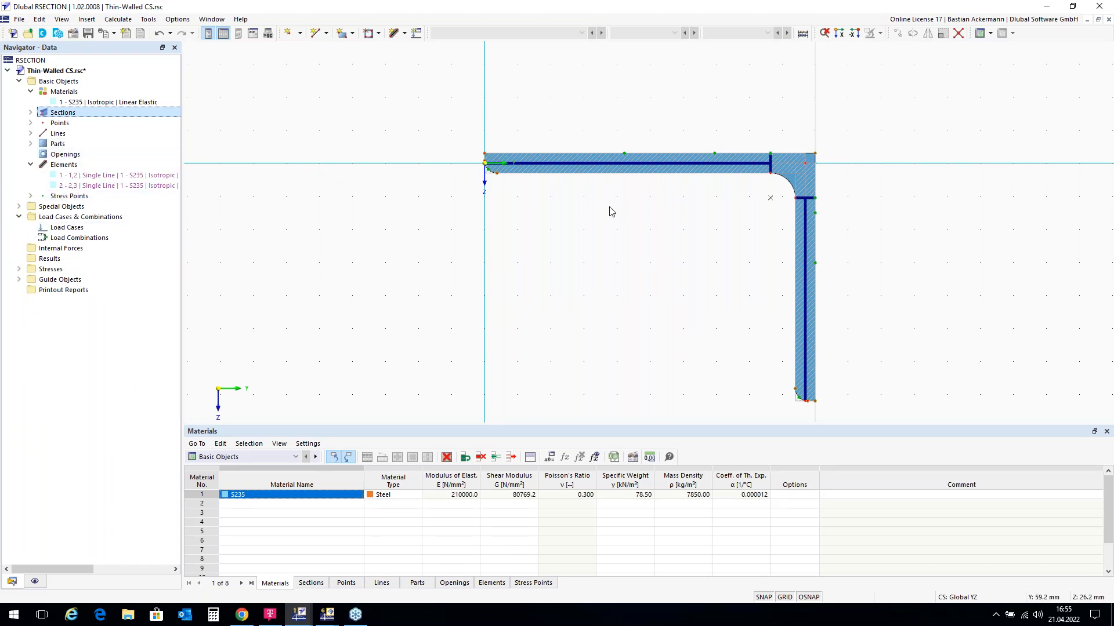
left_click(34, 583)
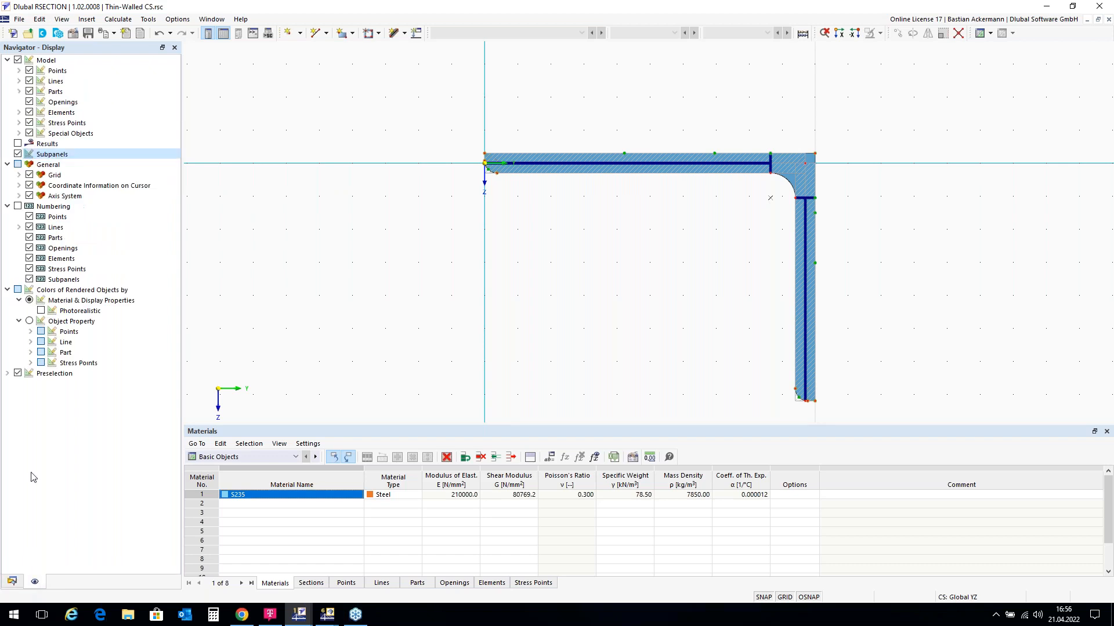
left_click(18, 154)
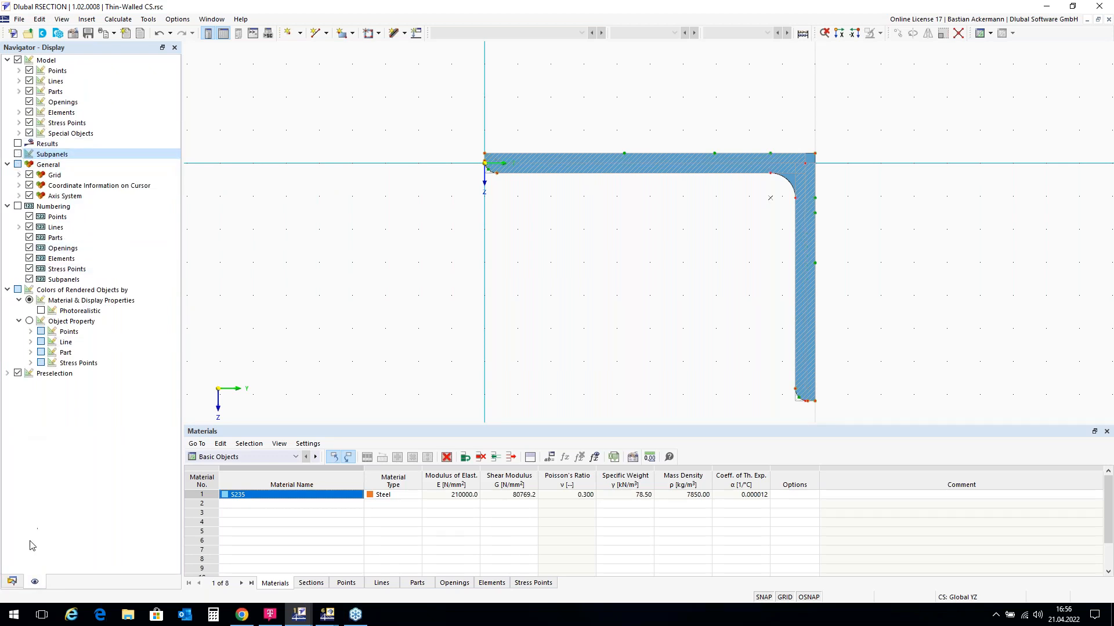
Step: Highlight part 1, bounded by lines 1-9, then select the L-shaped part in the view
left_click(12, 582)
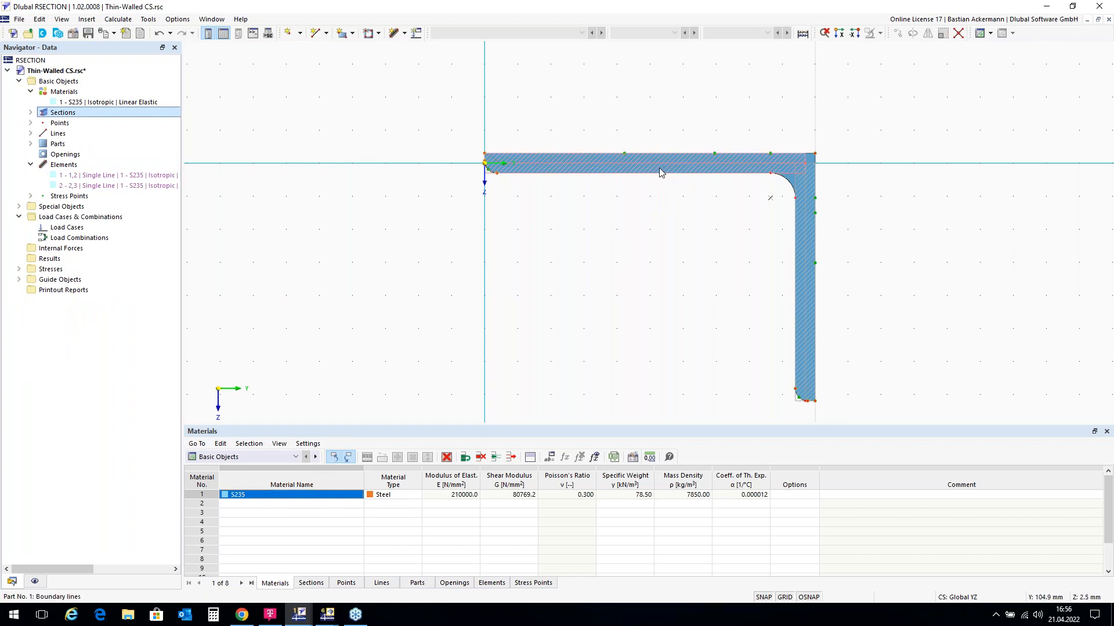
double_click(58, 144)
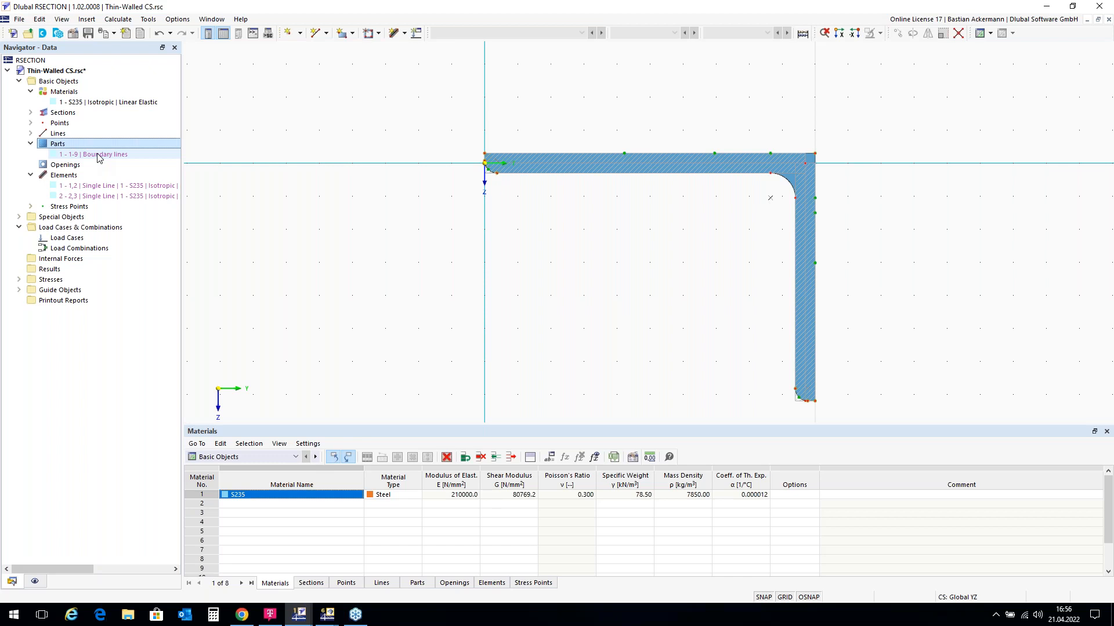
left_click(100, 156)
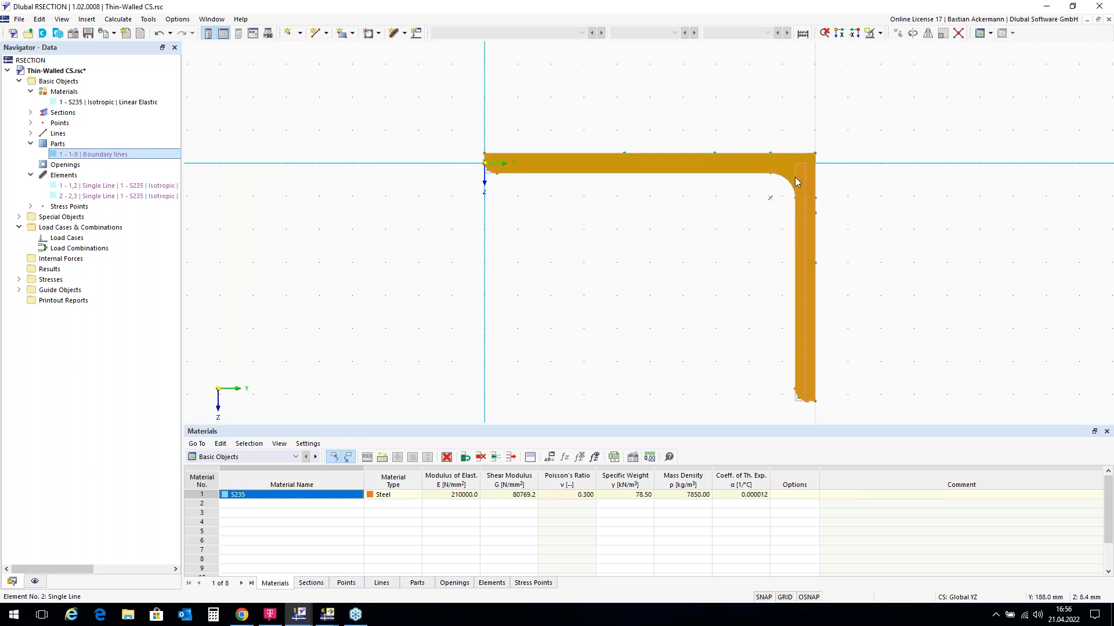
scroll(794, 177, "up", 3)
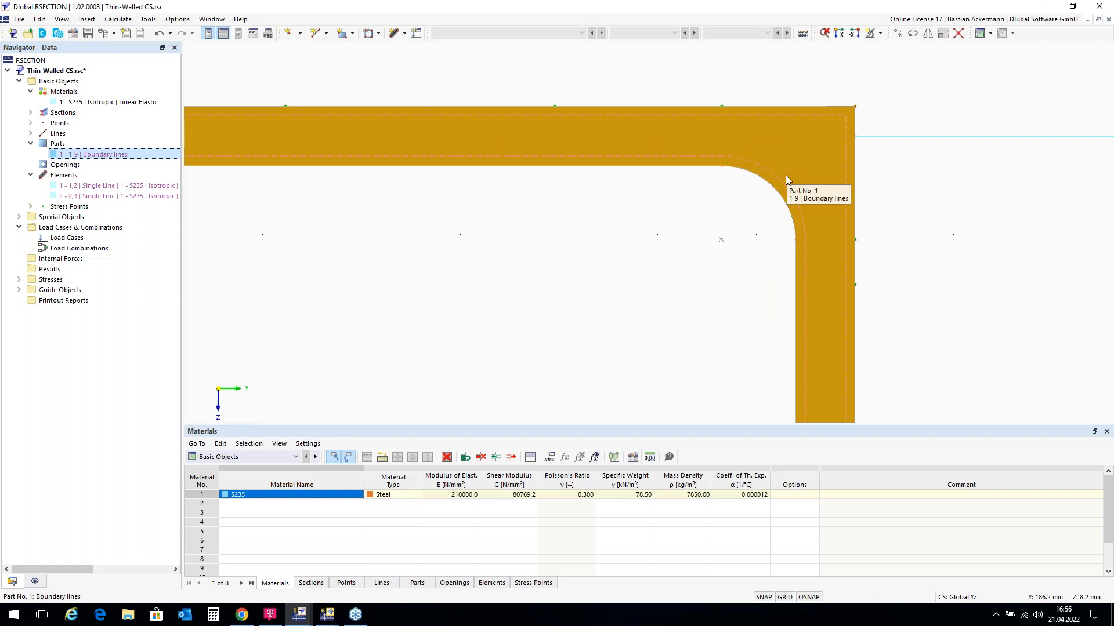
scroll(786, 175, "down", 4)
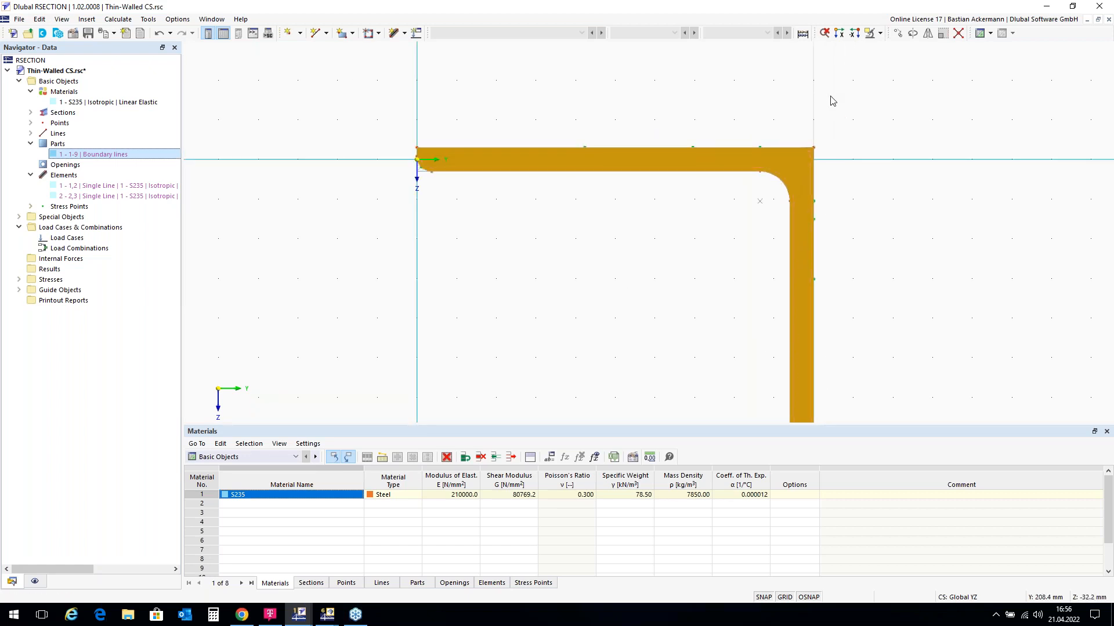
left_click(320, 146)
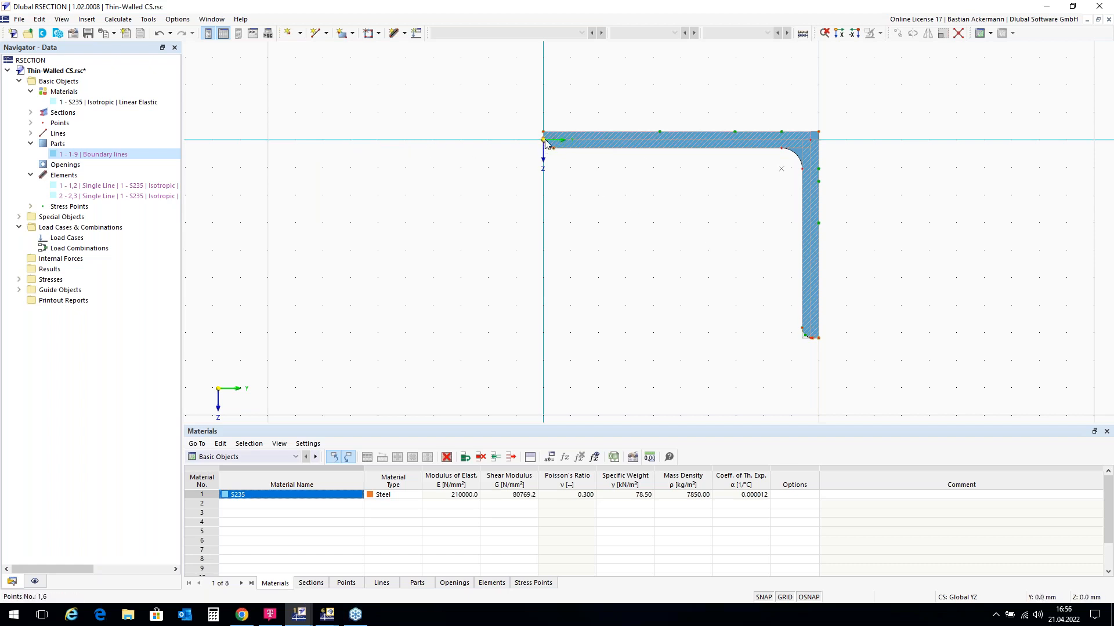
mouse_move(545, 139)
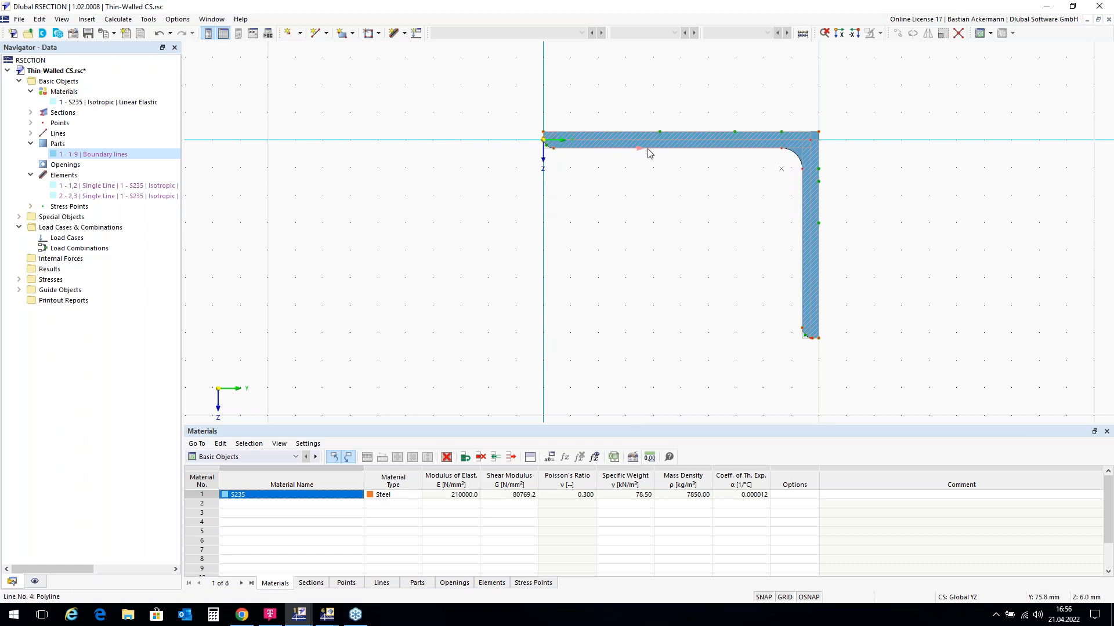
left_click(725, 148)
Step: Convert the standard L section into editable normal geometry
right_click(726, 148)
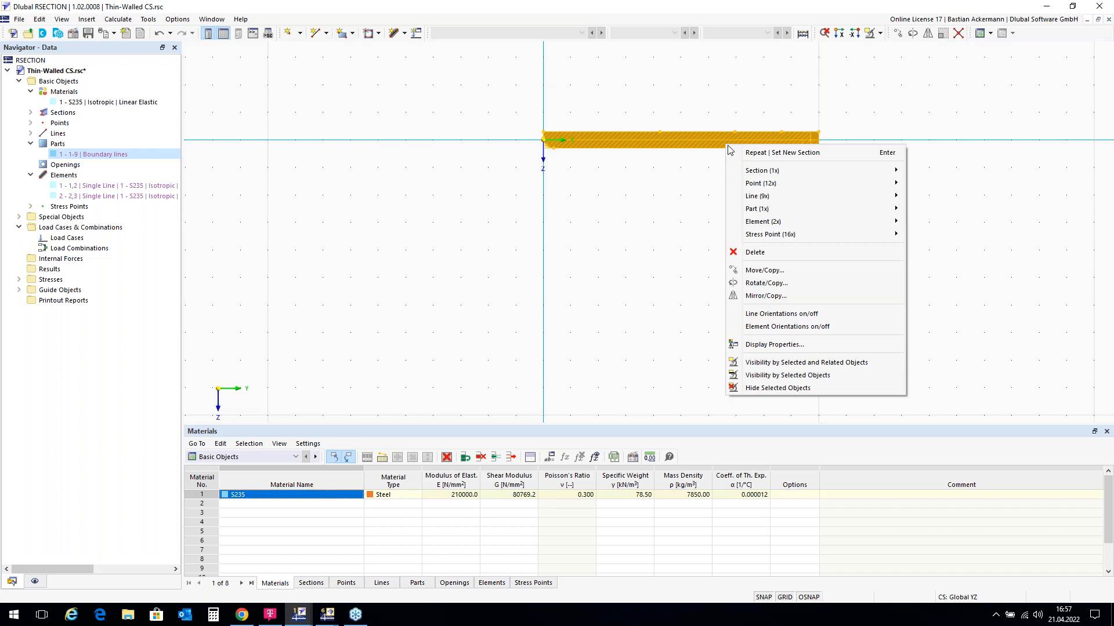
mouse_move(754, 174)
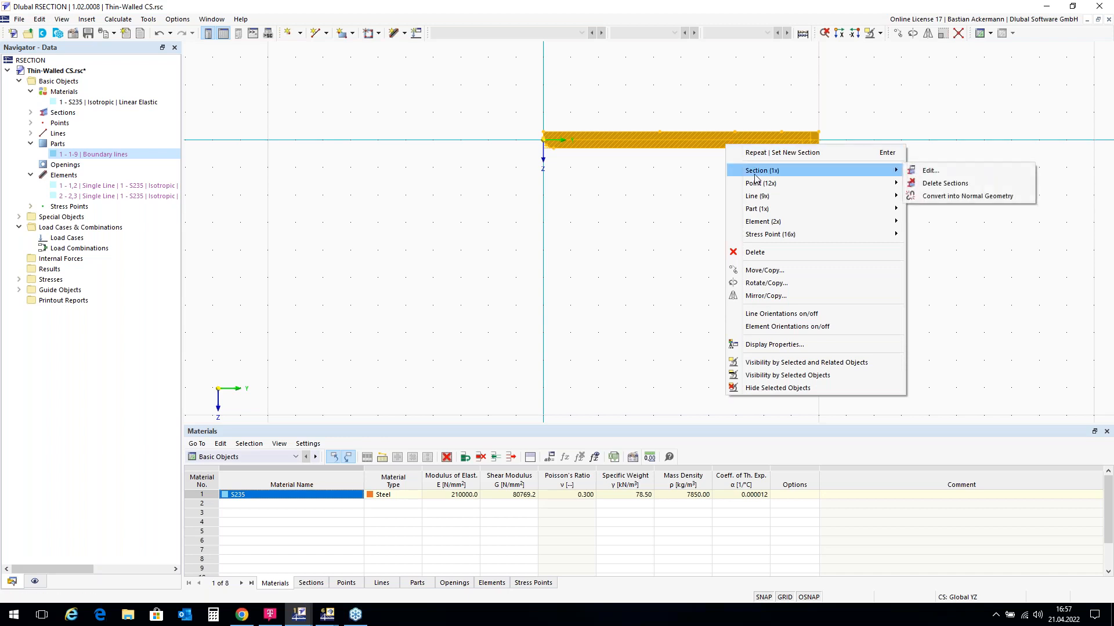
left_click(933, 197)
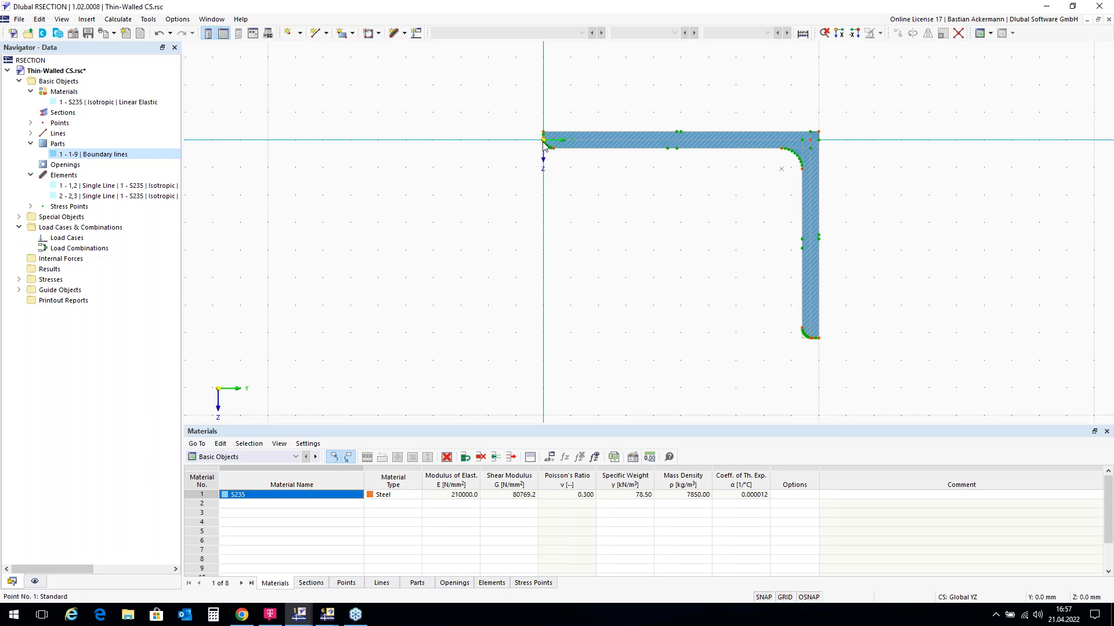
scroll(543, 152, "up", 3)
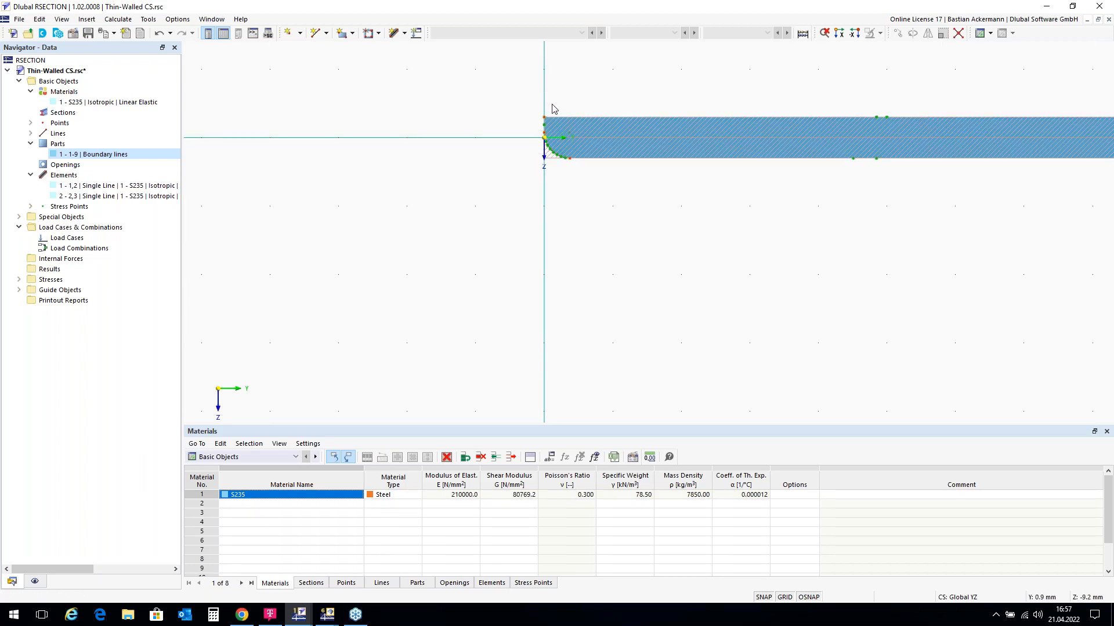
scroll(553, 108, "down", 2)
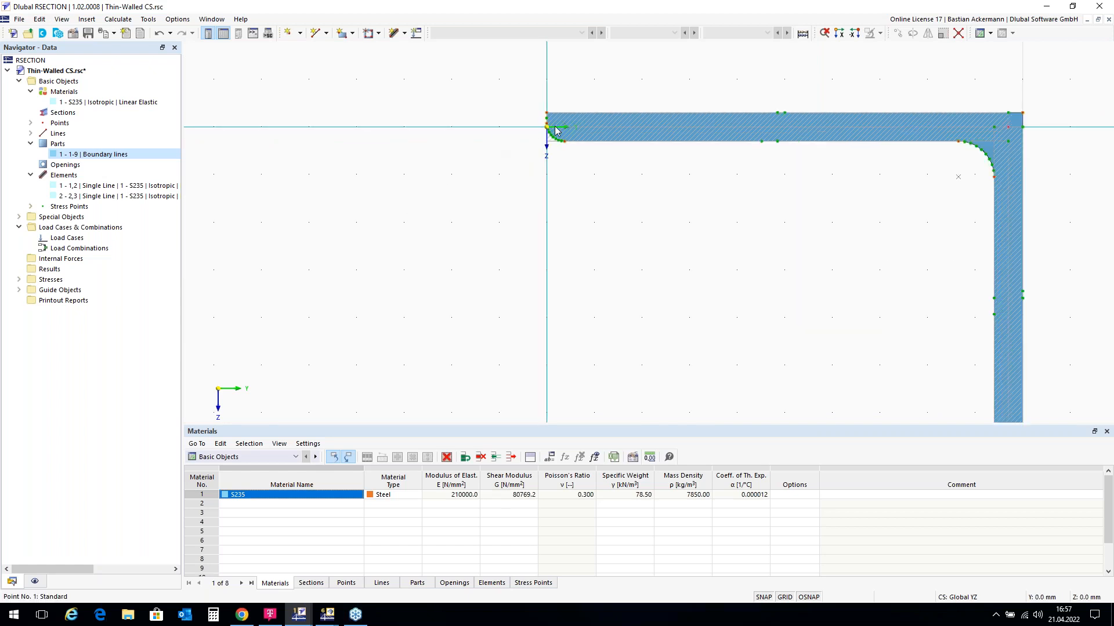
right_click(413, 170)
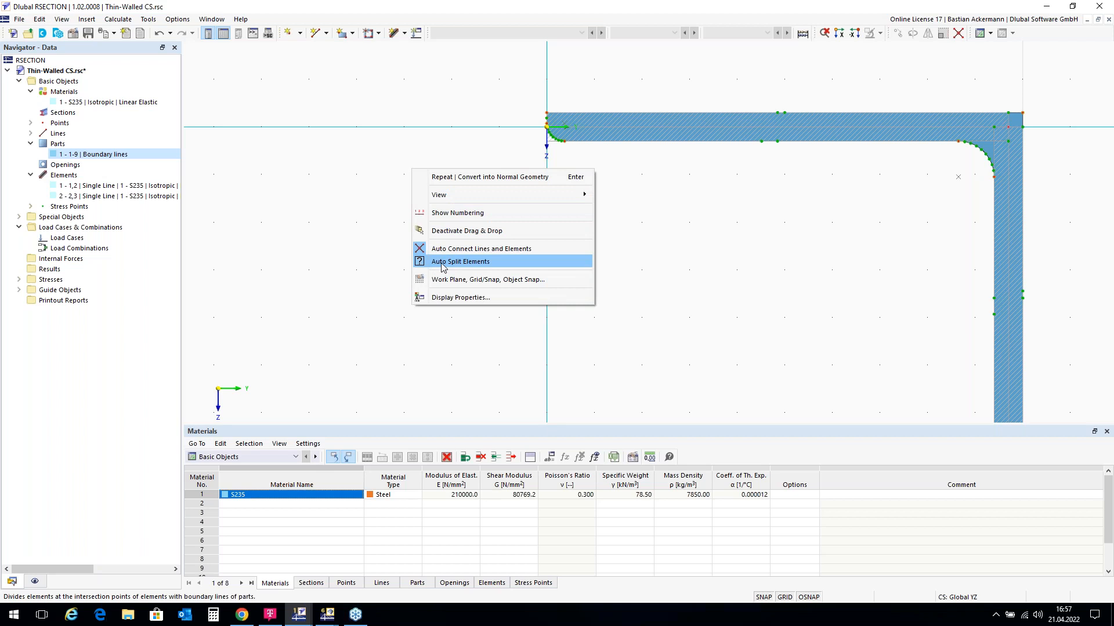
left_click(662, 239)
scroll(548, 123, "up", 5)
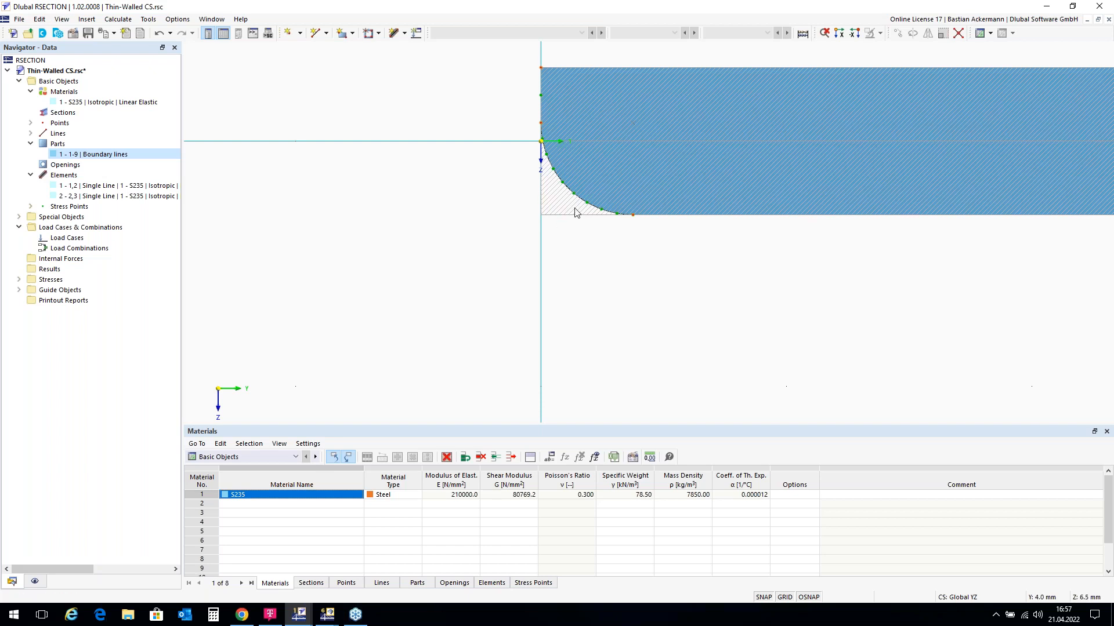
Step: Delete point 6, removing part 1 and leaving single-line elements 1-2 and 2-3
right_click(541, 122)
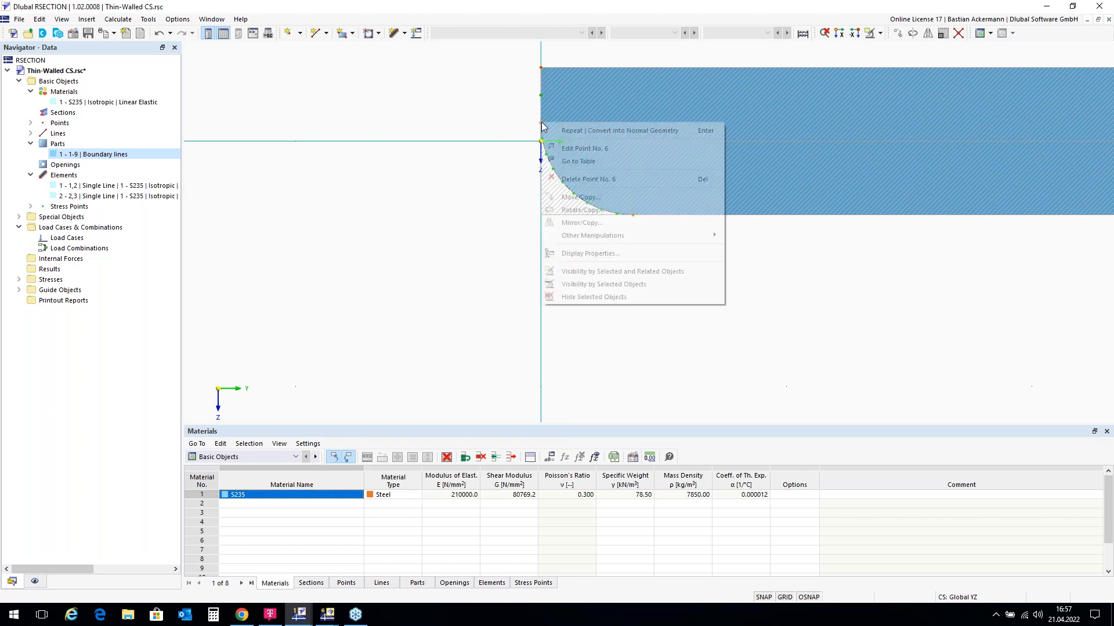
left_click(589, 180)
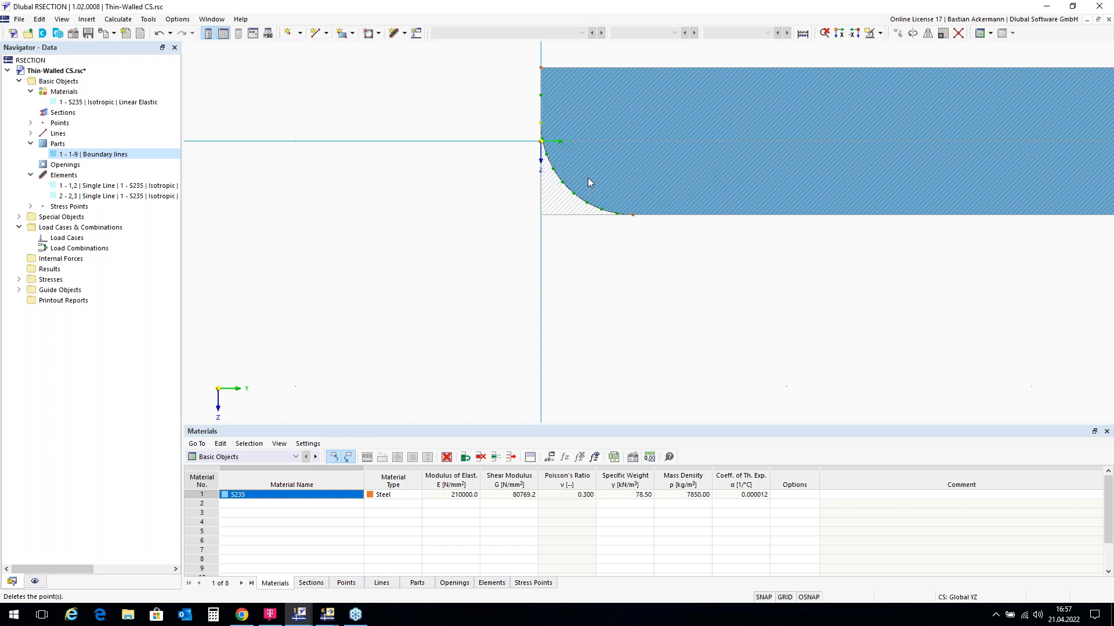
scroll(483, 174, "down", 5)
scroll(457, 103, "up", 1)
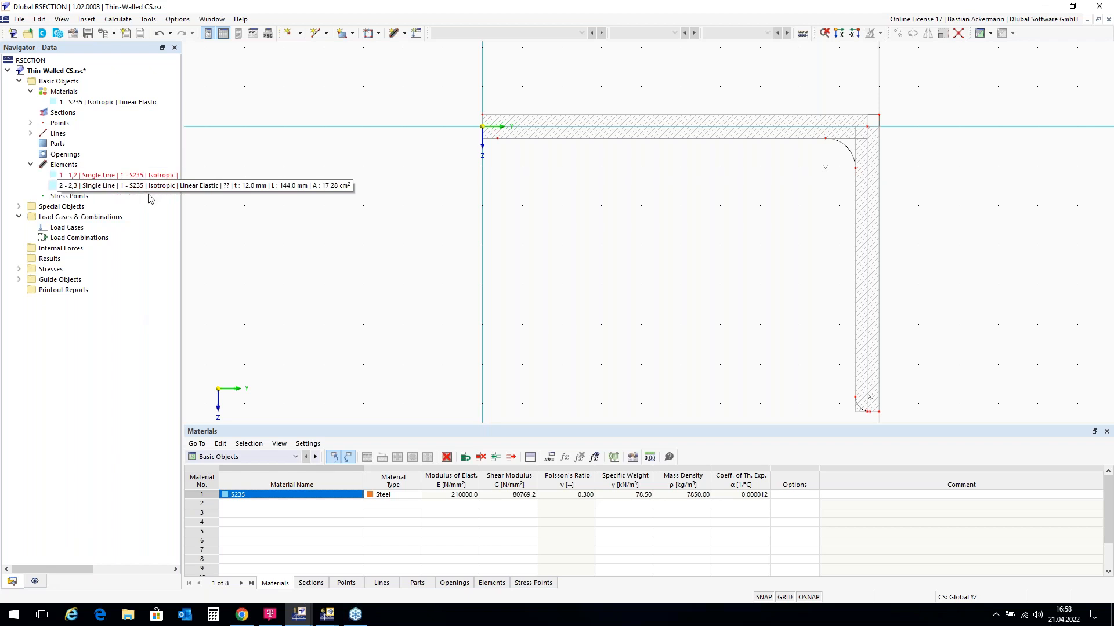
Step: Turn off Model > Elements display so only outline lines show, then return to the Data tree
left_click(35, 581)
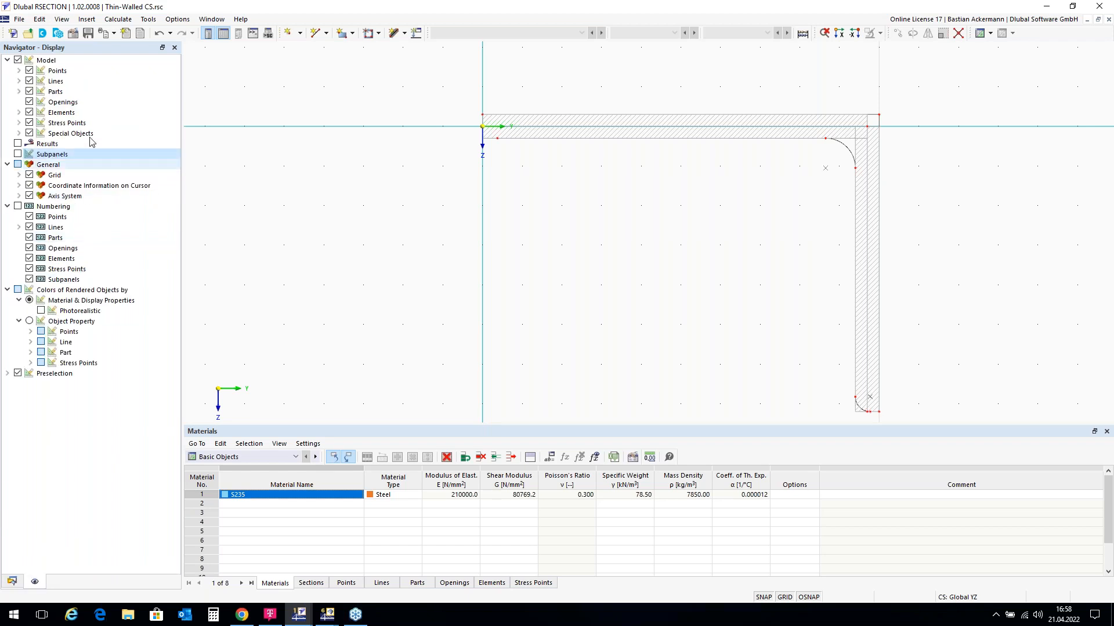
left_click(29, 112)
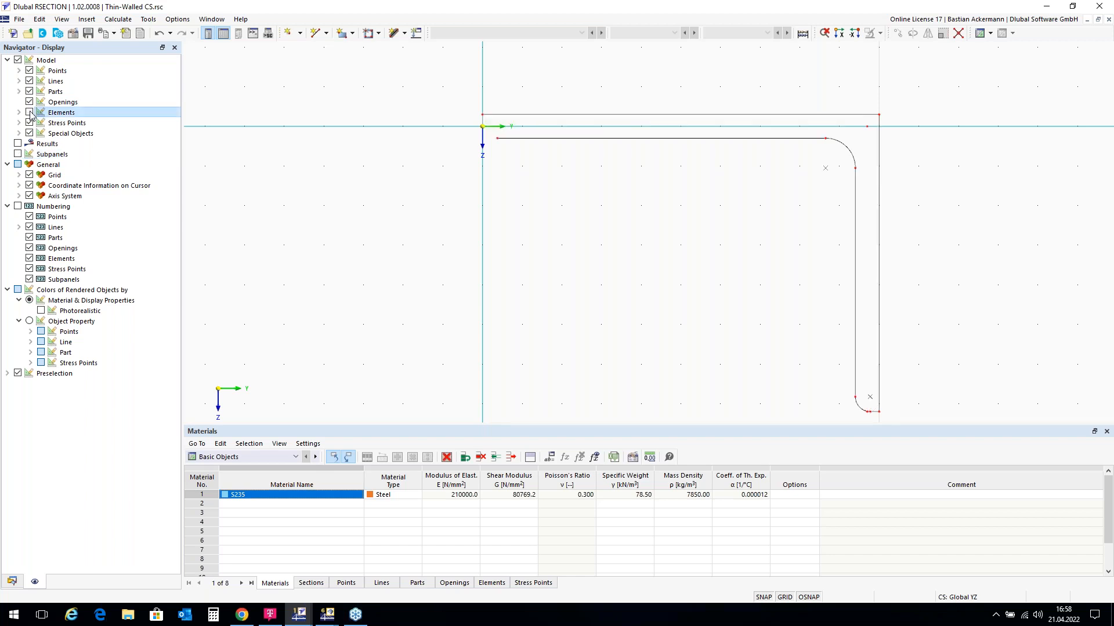
scroll(491, 138, "up", 4)
scroll(492, 138, "down", 3)
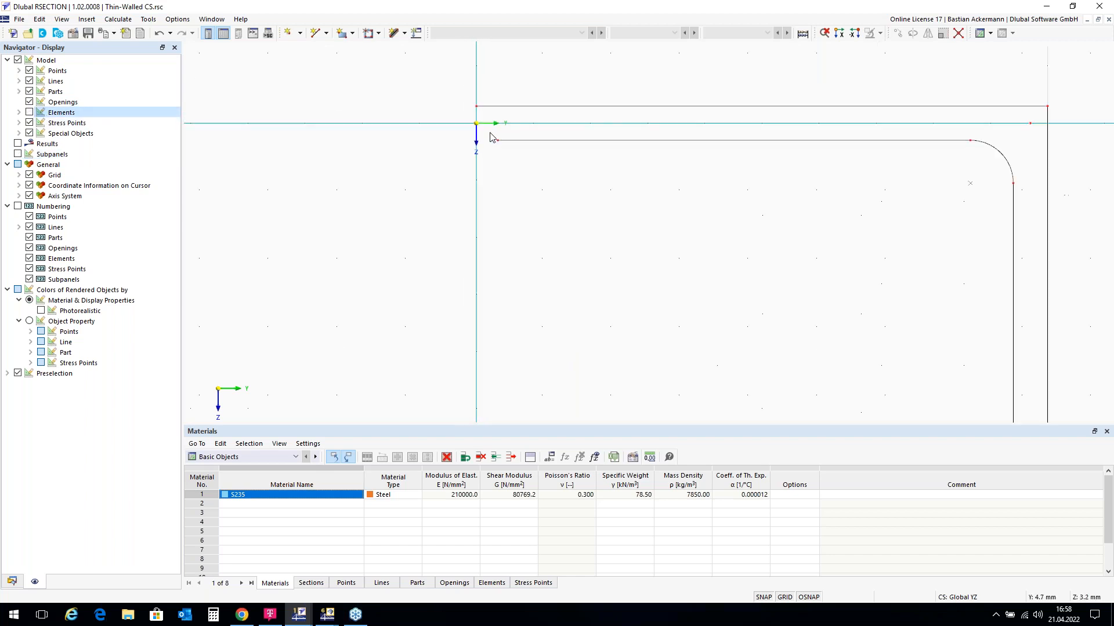
scroll(492, 138, "down", 1)
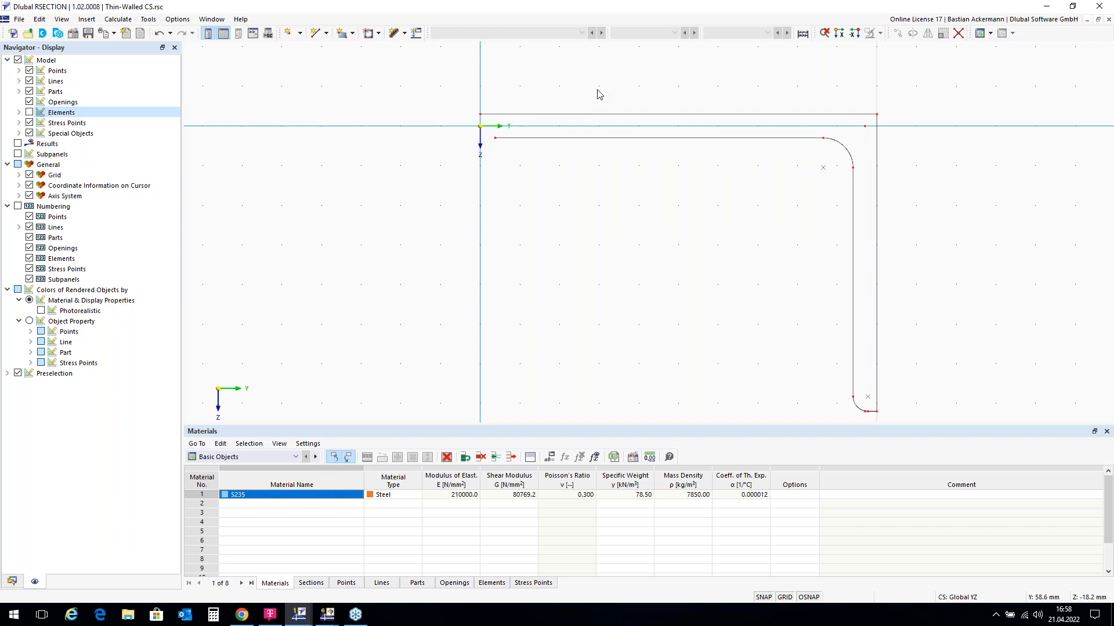
scroll(980, 241, "down", 1)
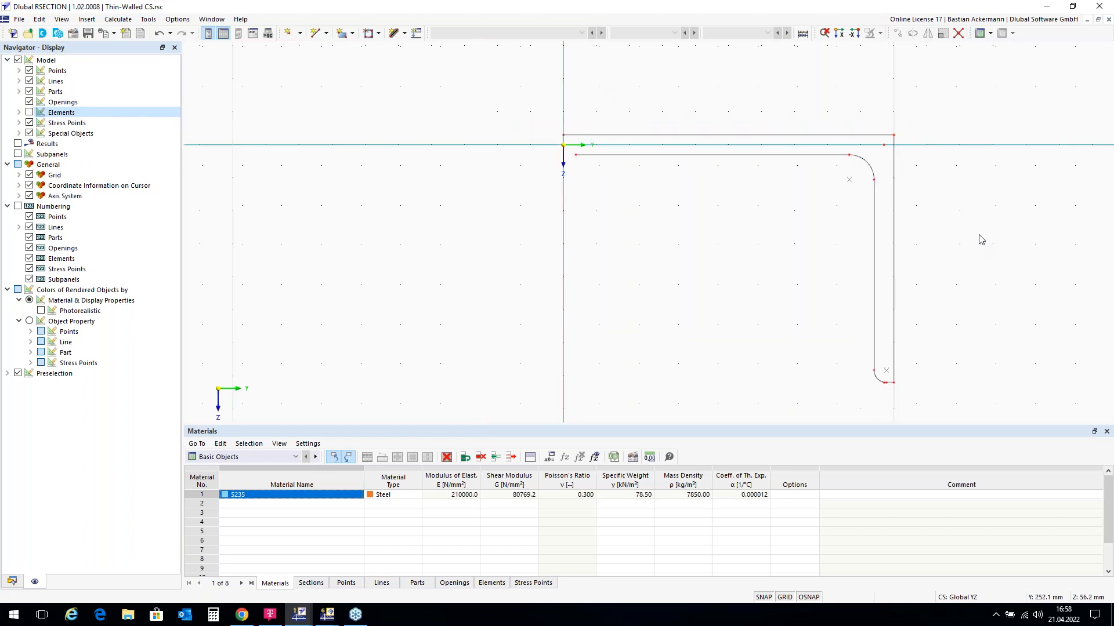
scroll(380, 127, "up", 1)
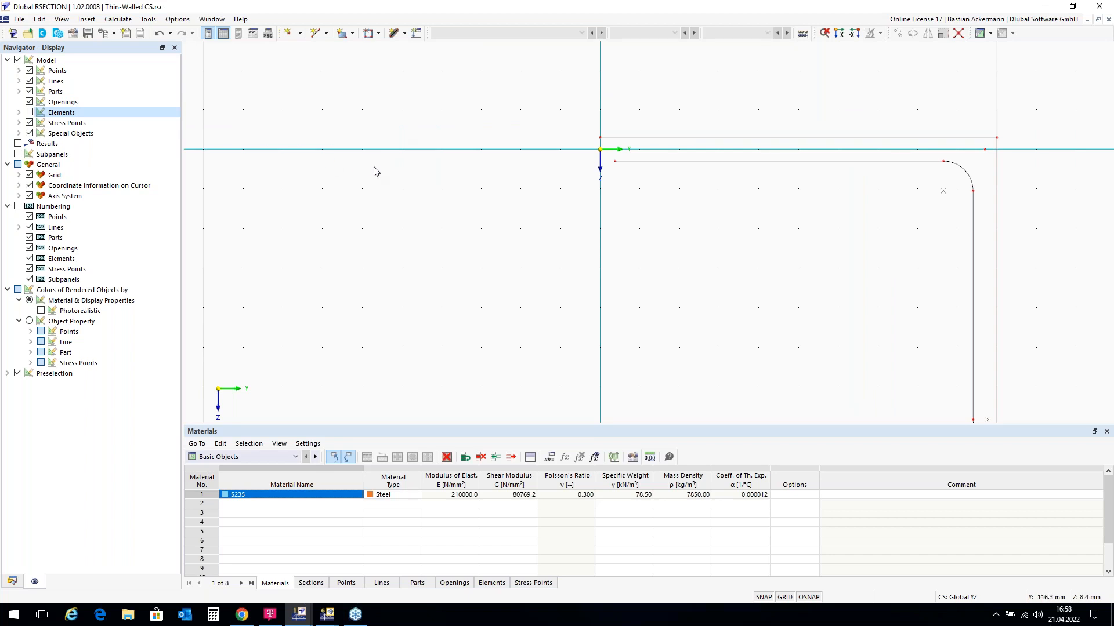
scroll(594, 156, "up", 2)
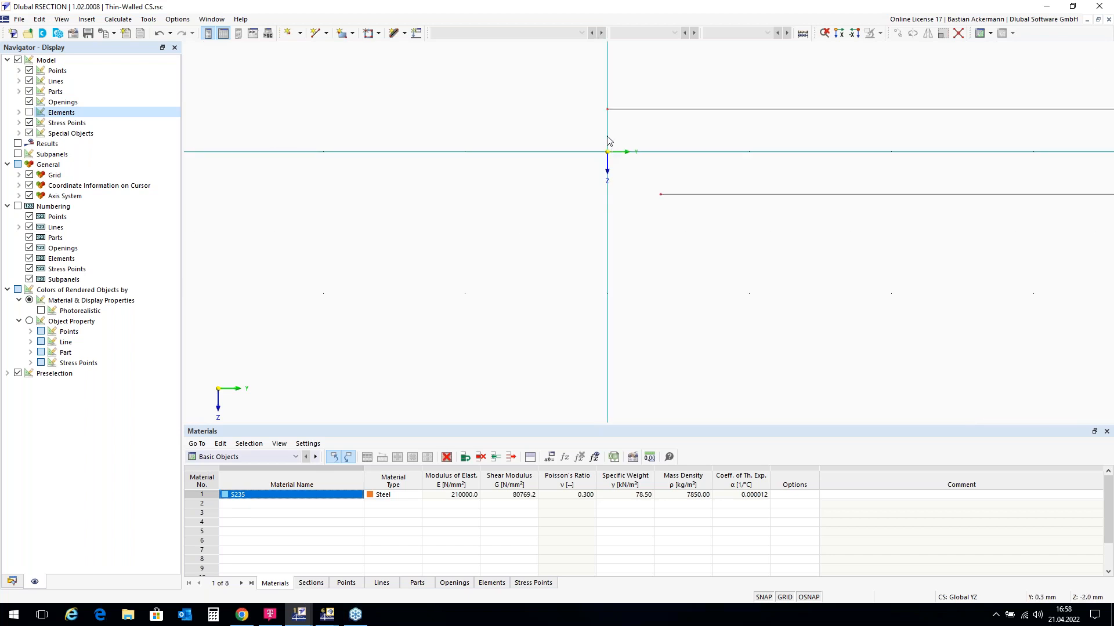
scroll(618, 168, "up", 1)
scroll(619, 168, "down", 3)
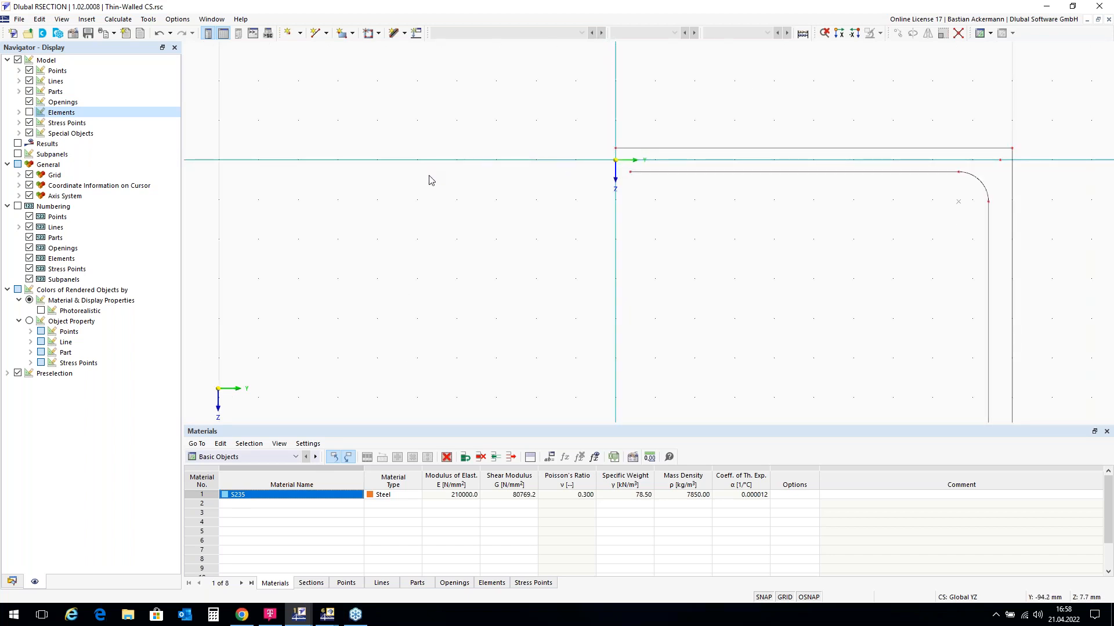
left_click(12, 581)
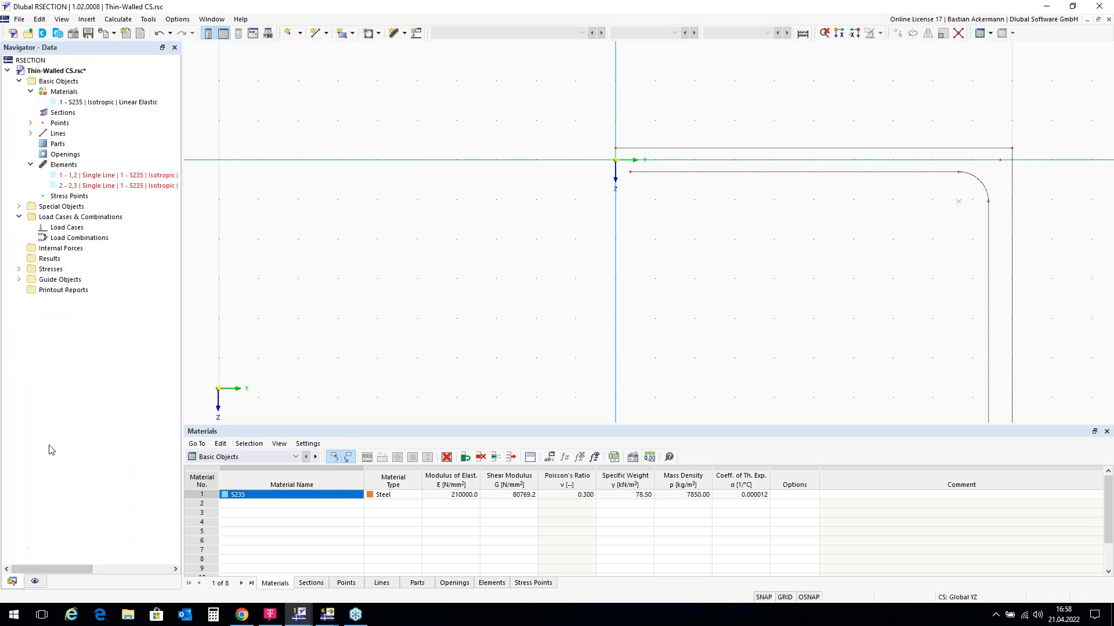
Step: Start a new single-line element from the New Element toolbar list
right_click(84, 168)
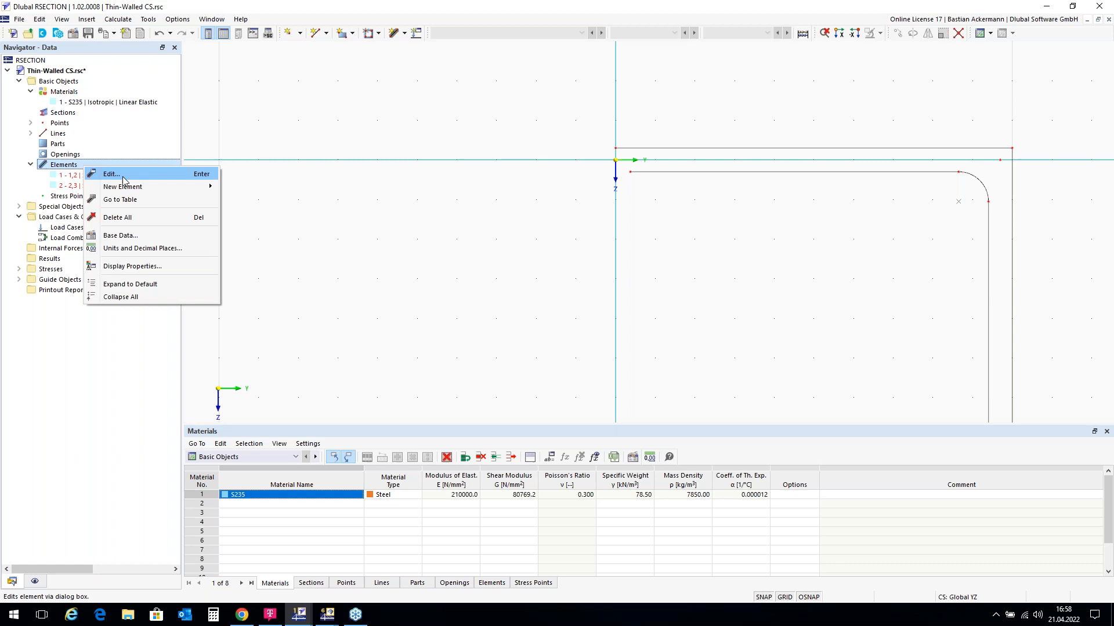
mouse_move(192, 187)
left_click(380, 112)
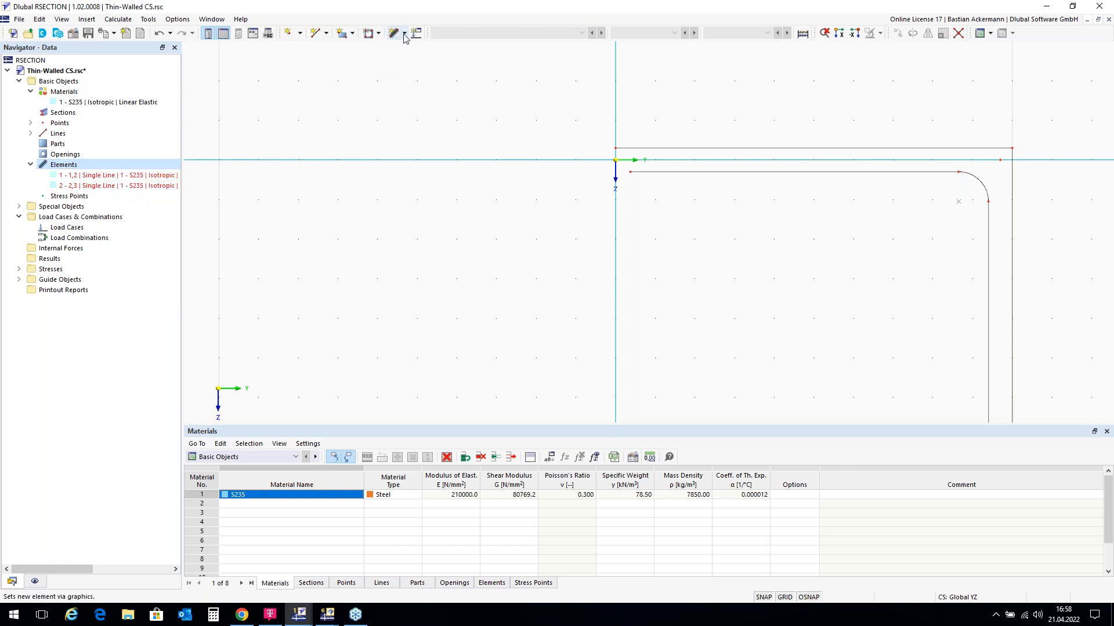
left_click(405, 35)
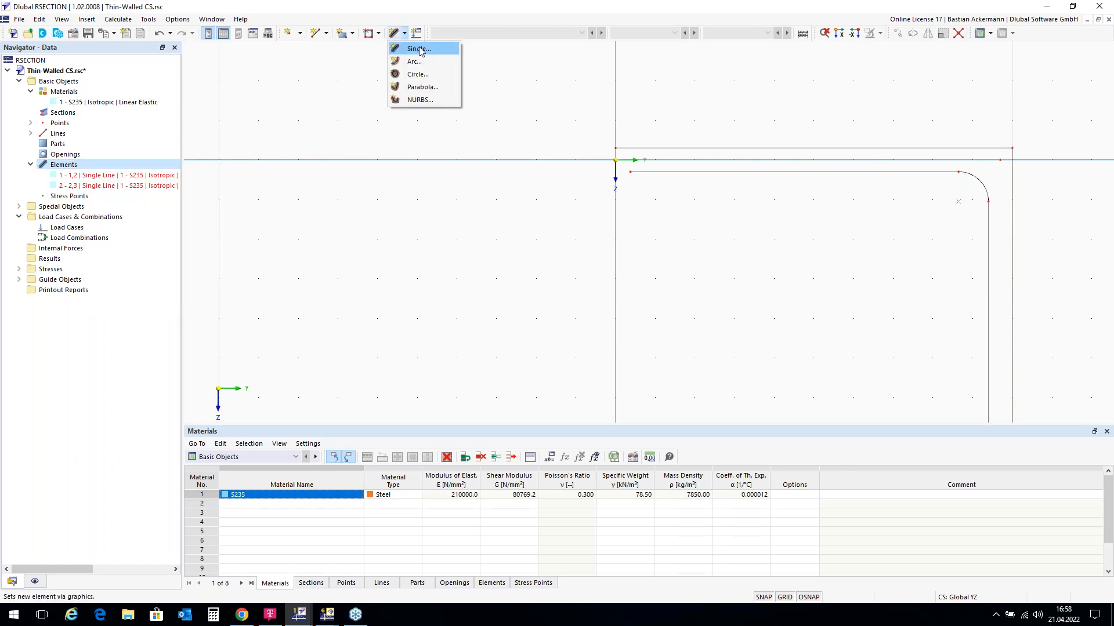
left_click(419, 50)
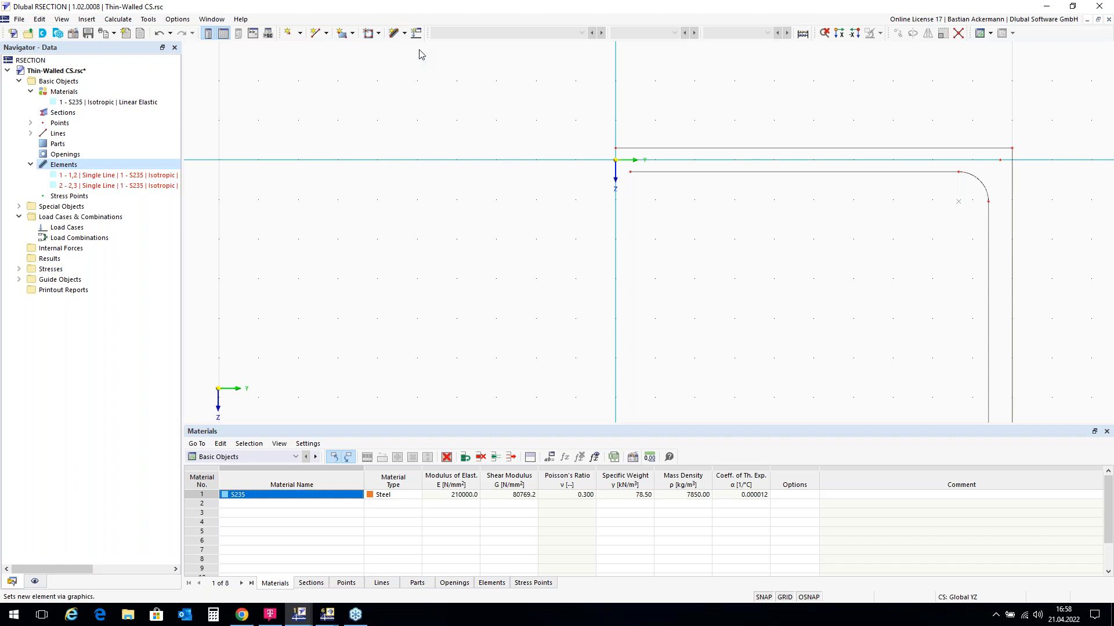
left_click_drag(216, 66, 376, 76)
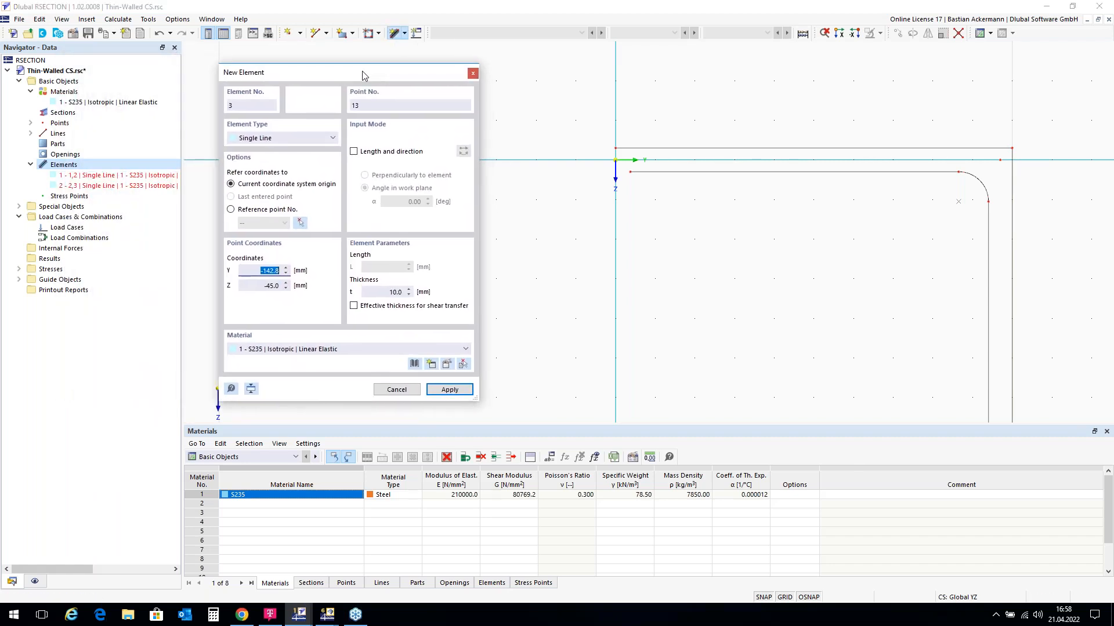
Step: Define the element by length 200 and thickness 12, reversed to end at the origin
left_click(353, 152)
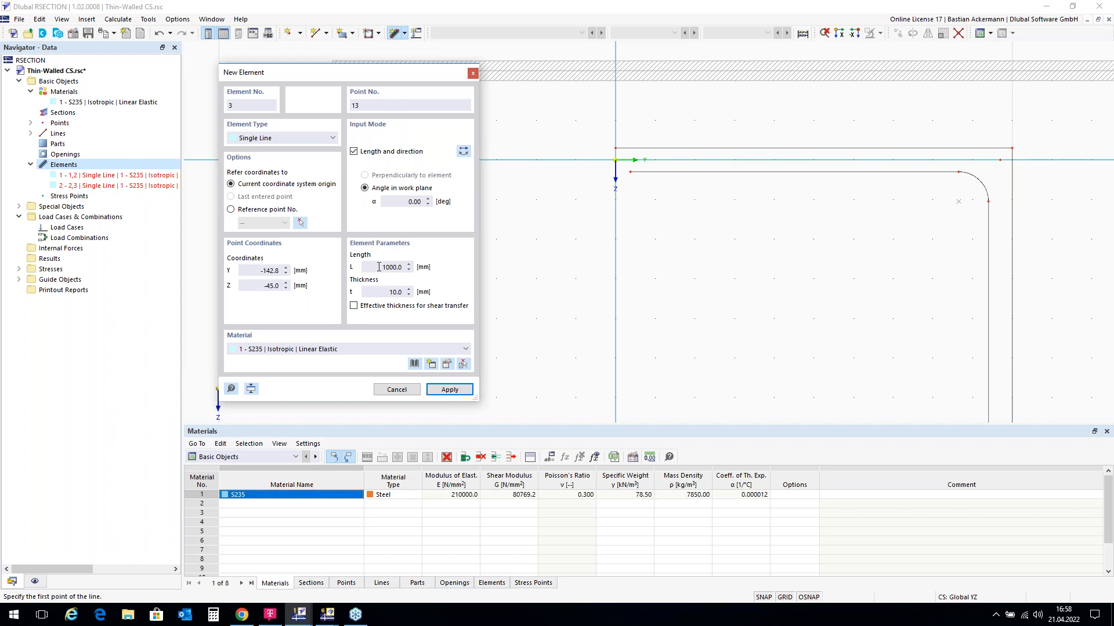
left_click_drag(379, 267, 420, 269)
type("200")
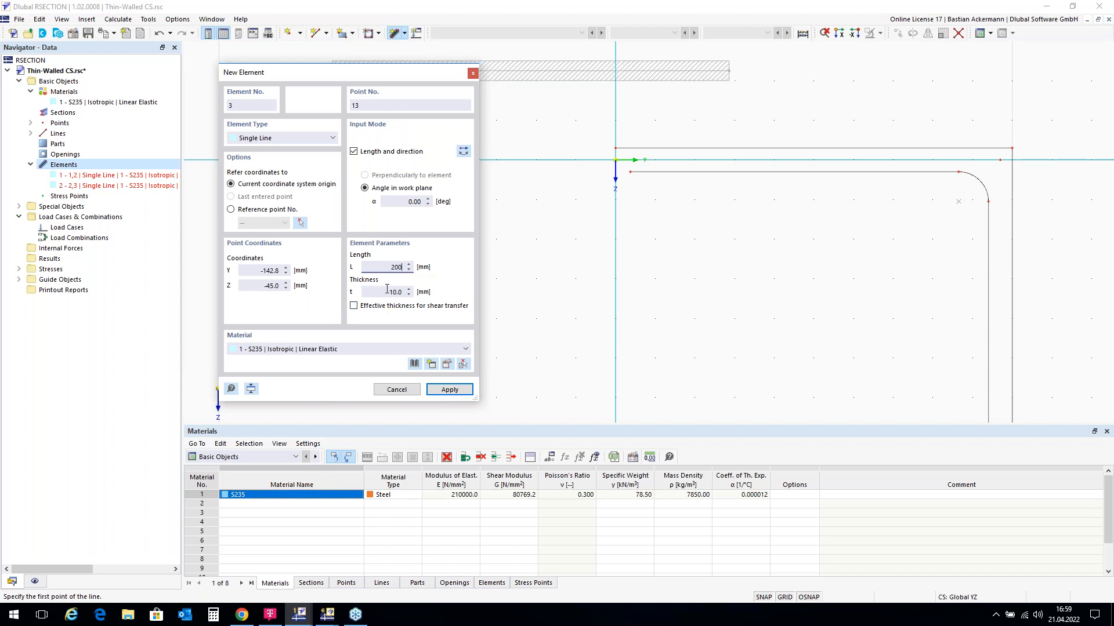
left_click_drag(387, 289, 429, 290)
type("12")
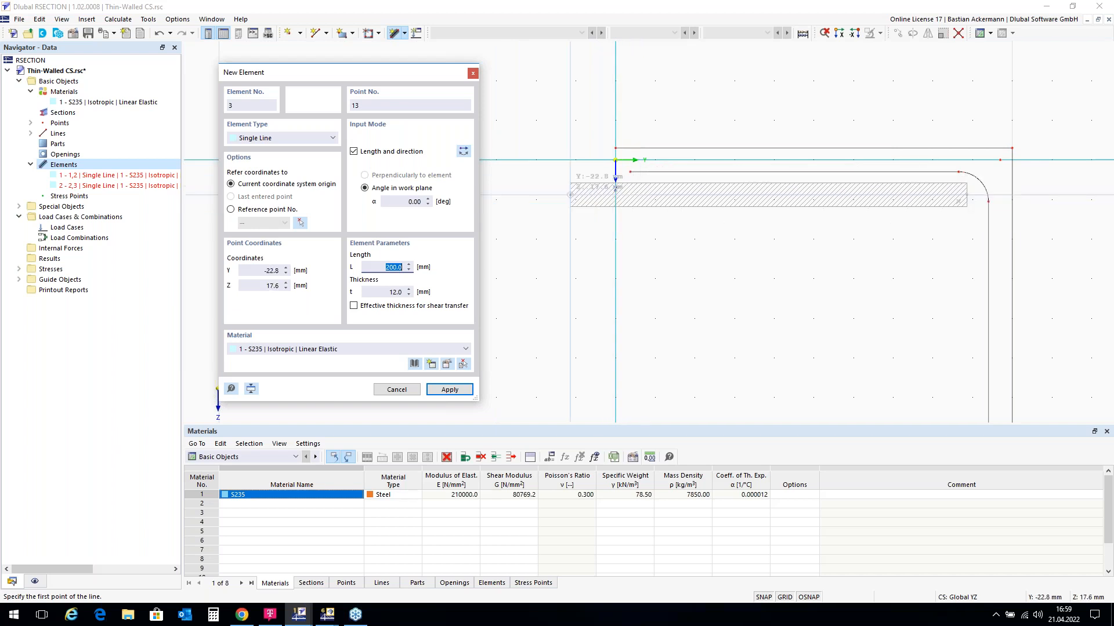
left_click(464, 152)
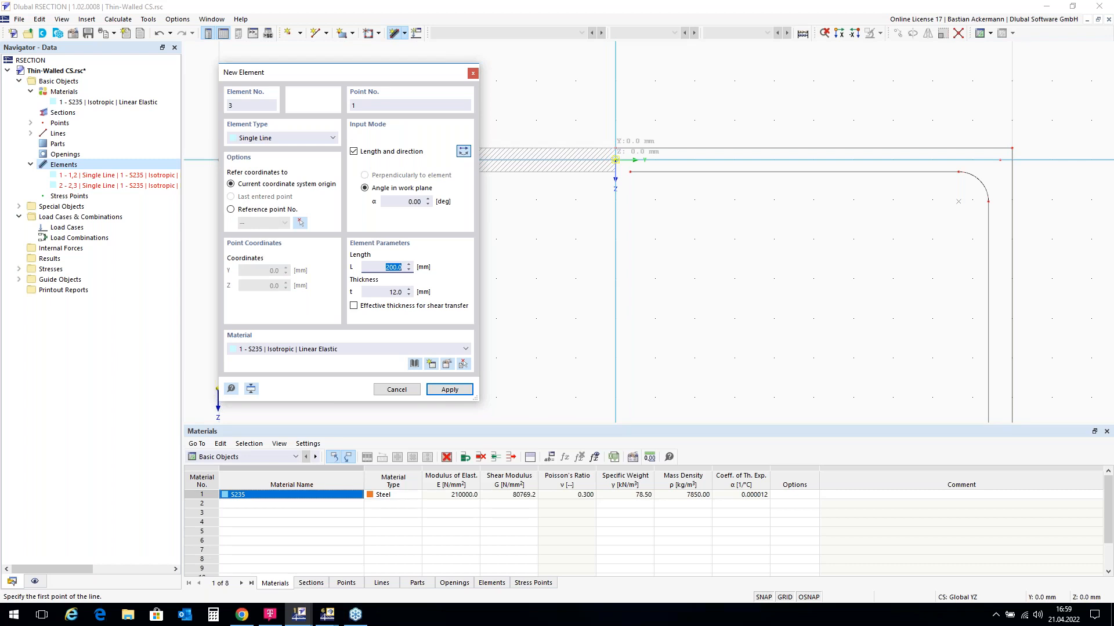
left_click(615, 159)
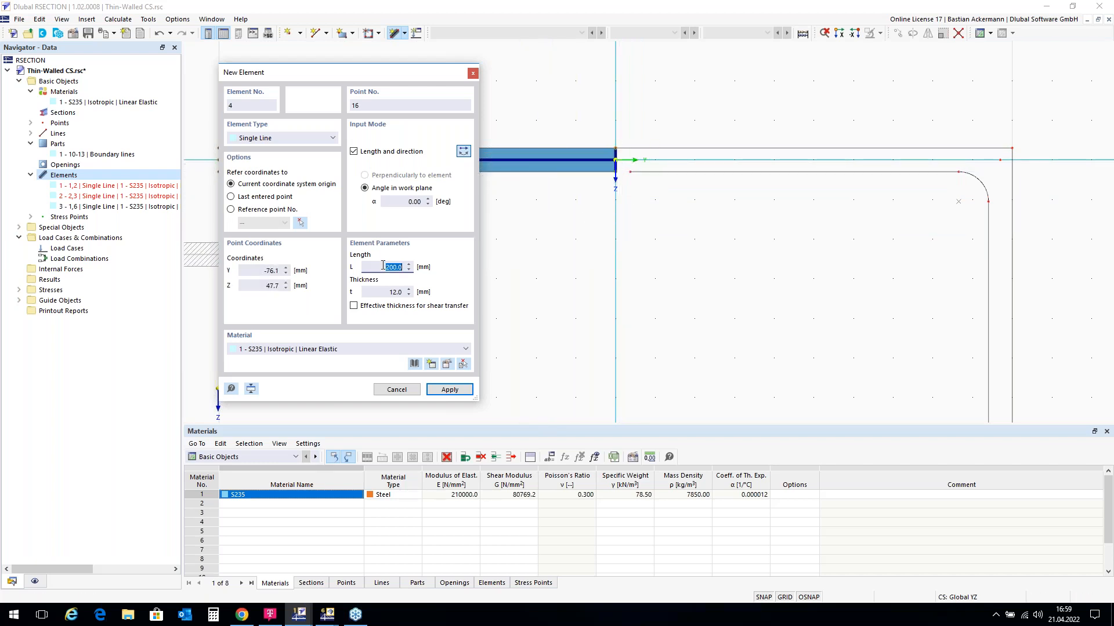
Step: Create a 400 mm long, 10 mm thick web element at α = 90° from the origin
type("400")
left_click_drag(376, 291, 419, 291)
type("10")
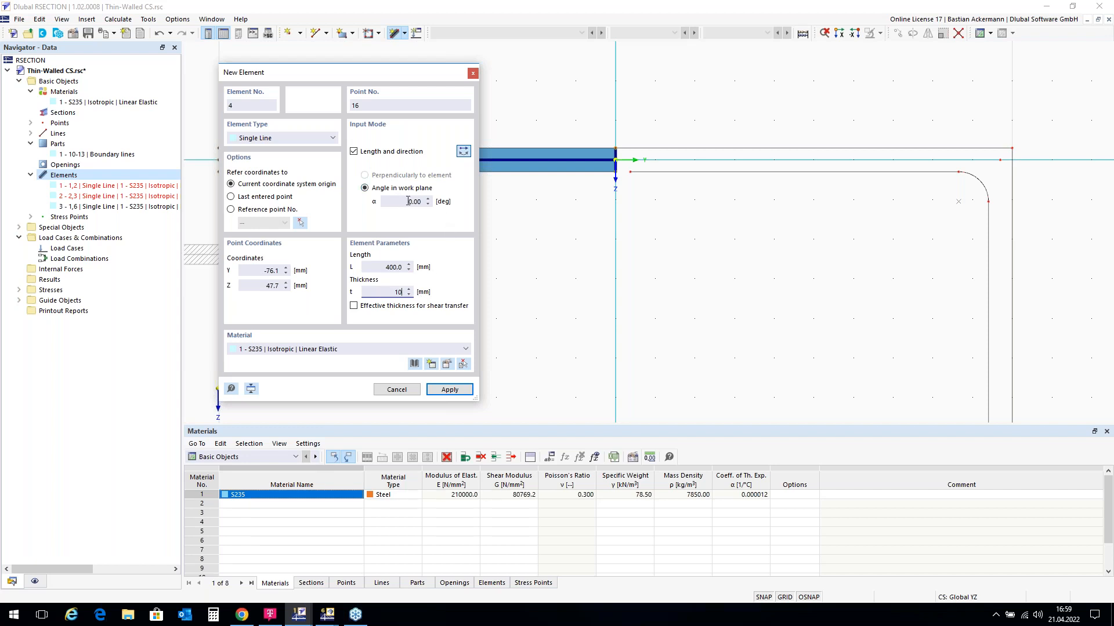
left_click_drag(408, 201, 440, 201)
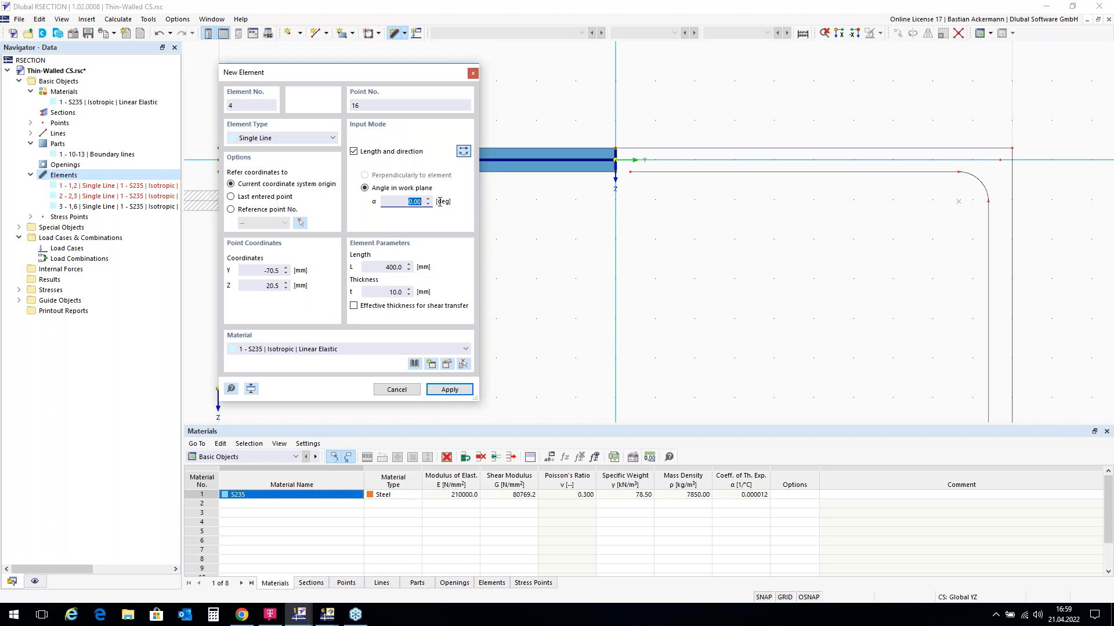
type("90")
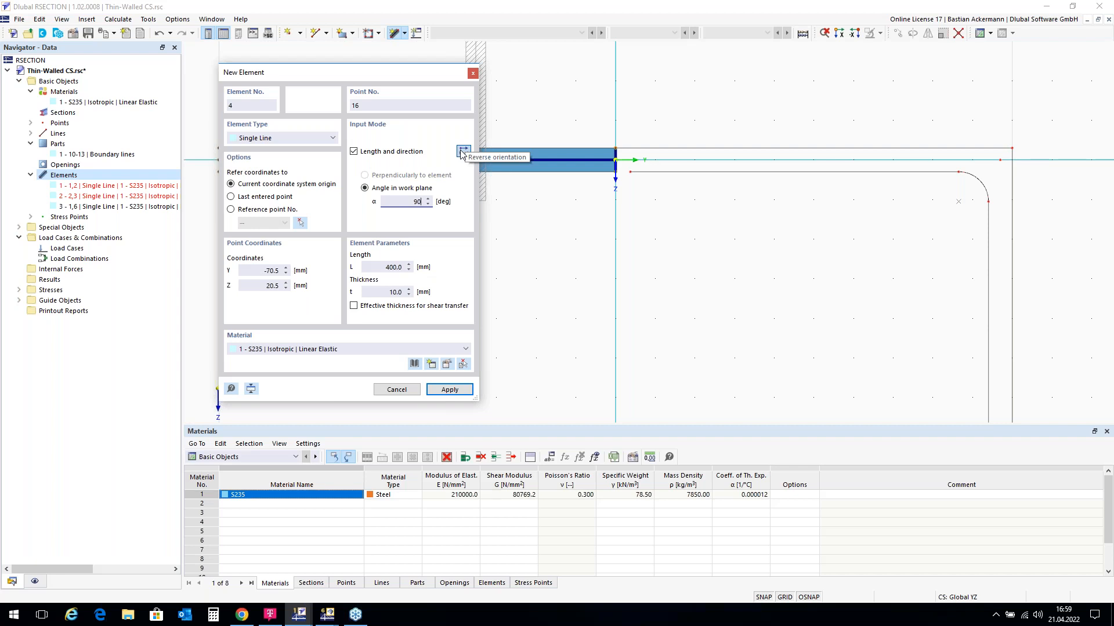
key("Tab")
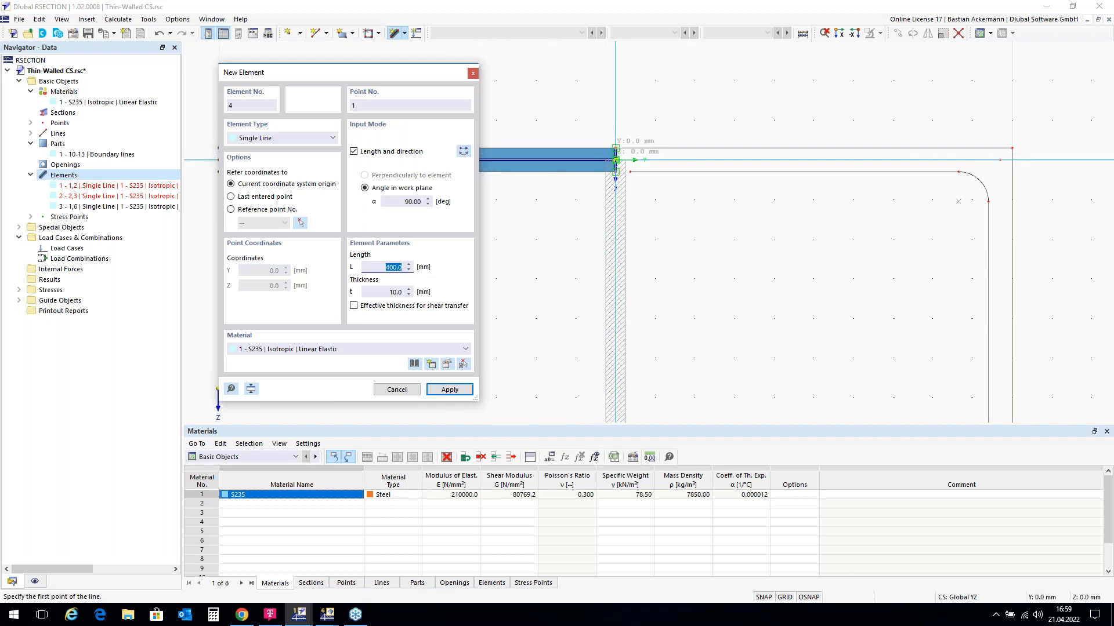
scroll(604, 161, "up", 2)
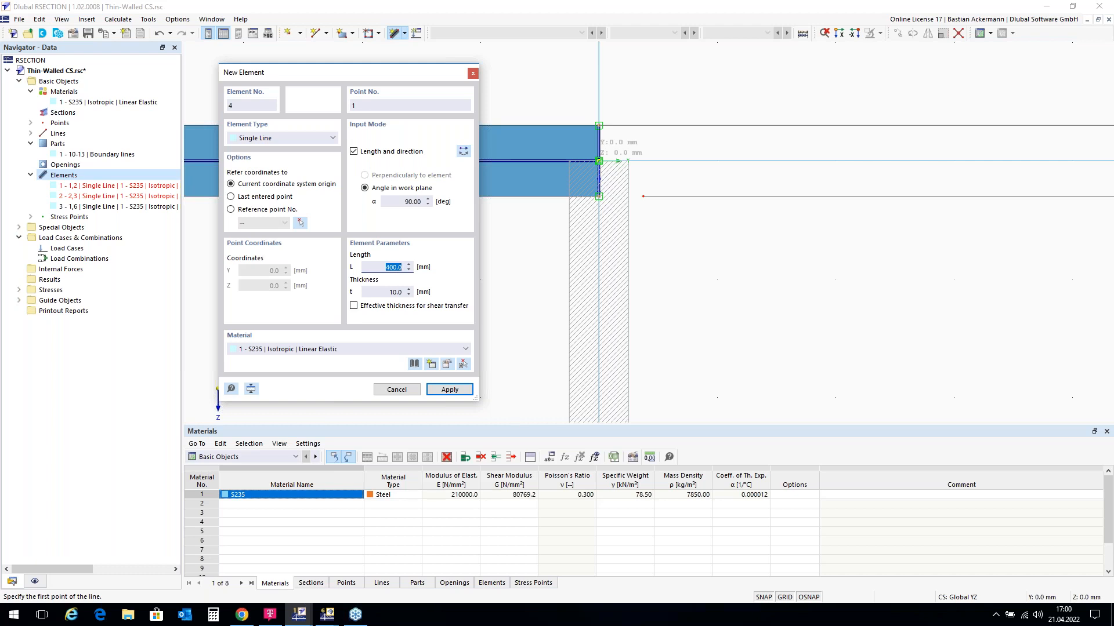
key("Return")
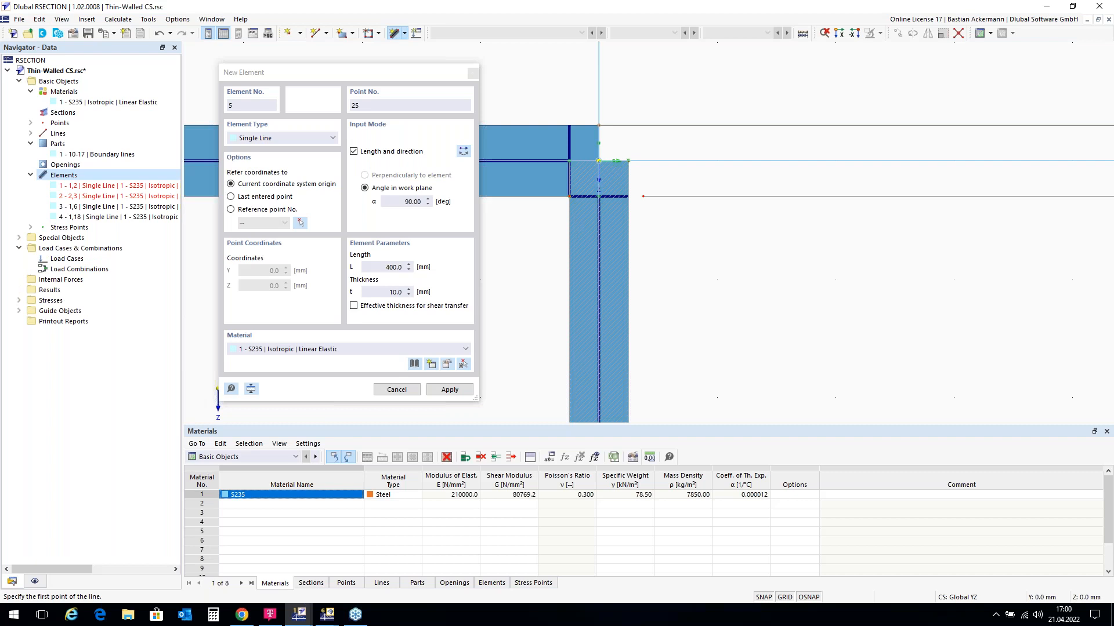
scroll(667, 184, "down", 1)
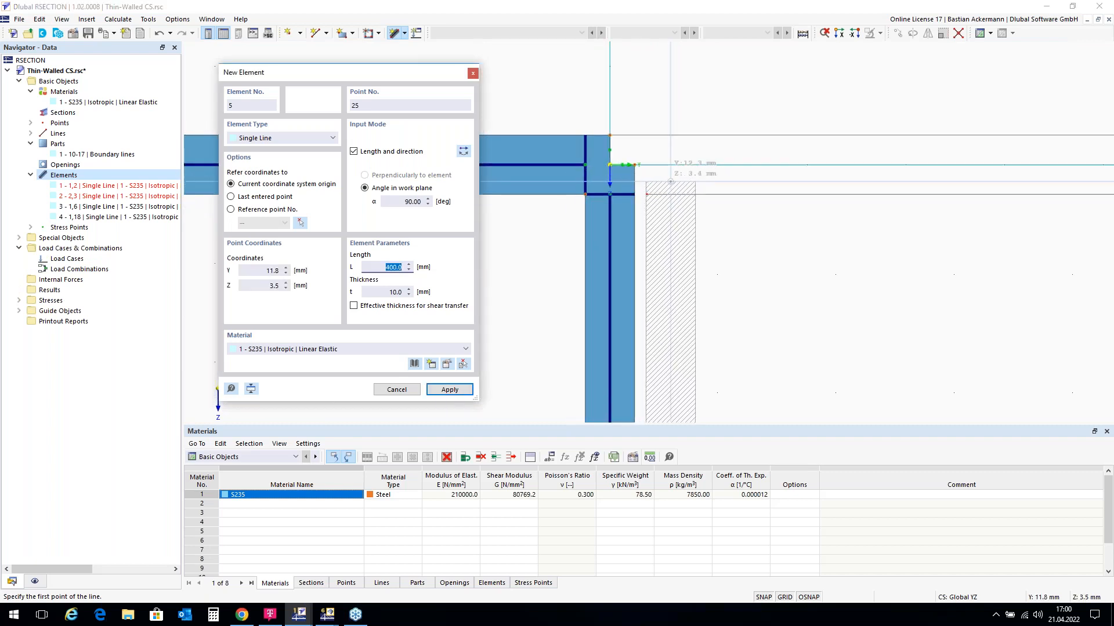
scroll(670, 182, "down", 1)
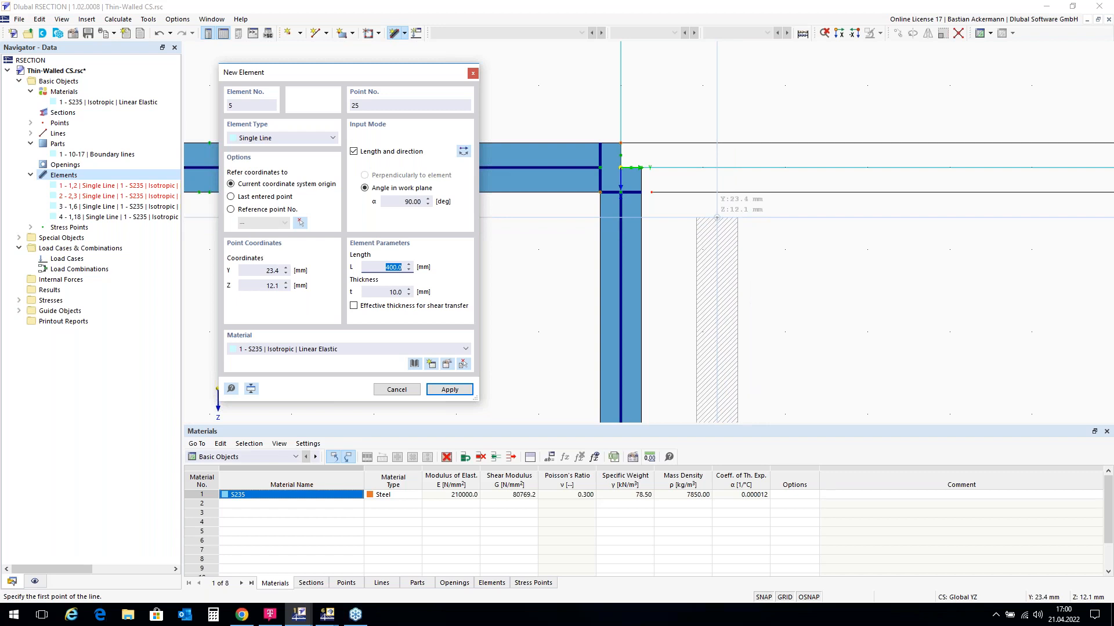
key("Escape")
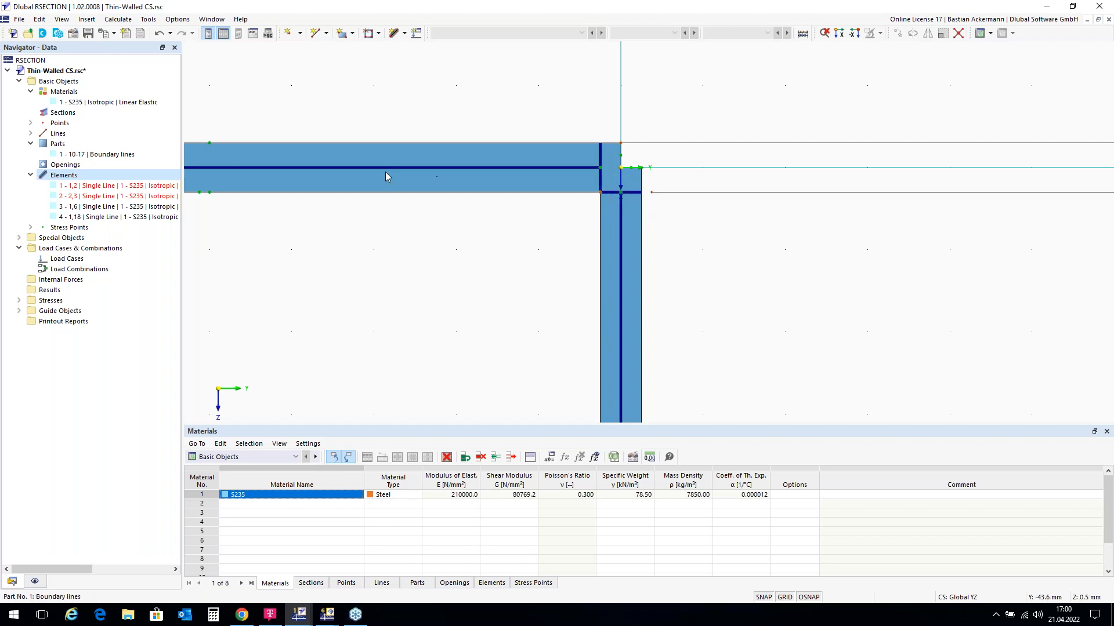
Step: Hide the subpanel division lines and launch Tools > Create Angled Corner
left_click(34, 581)
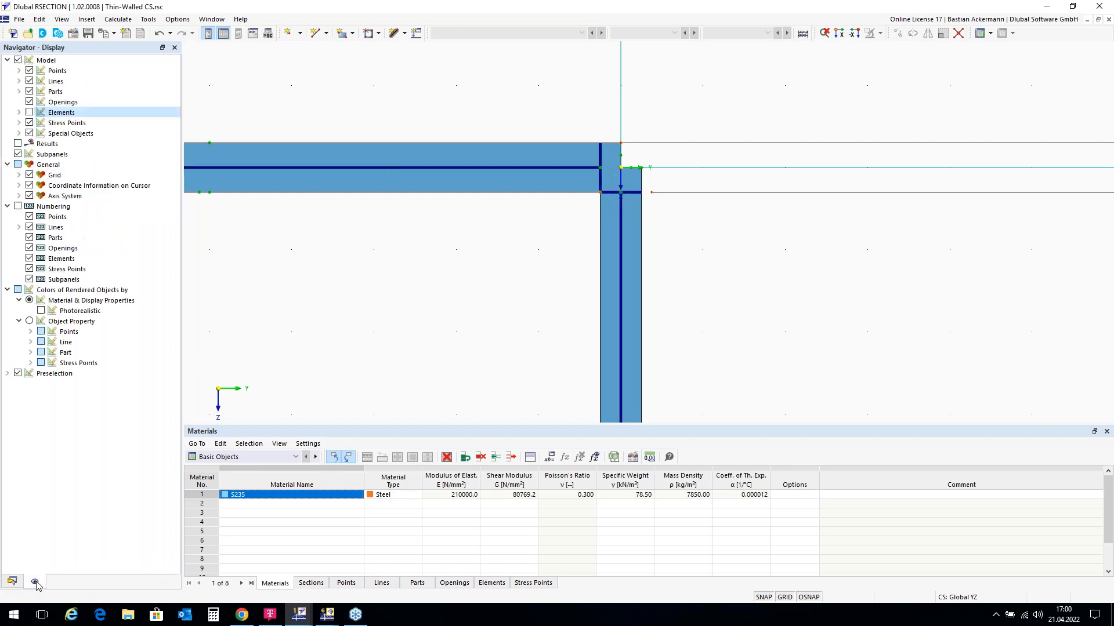
left_click(18, 154)
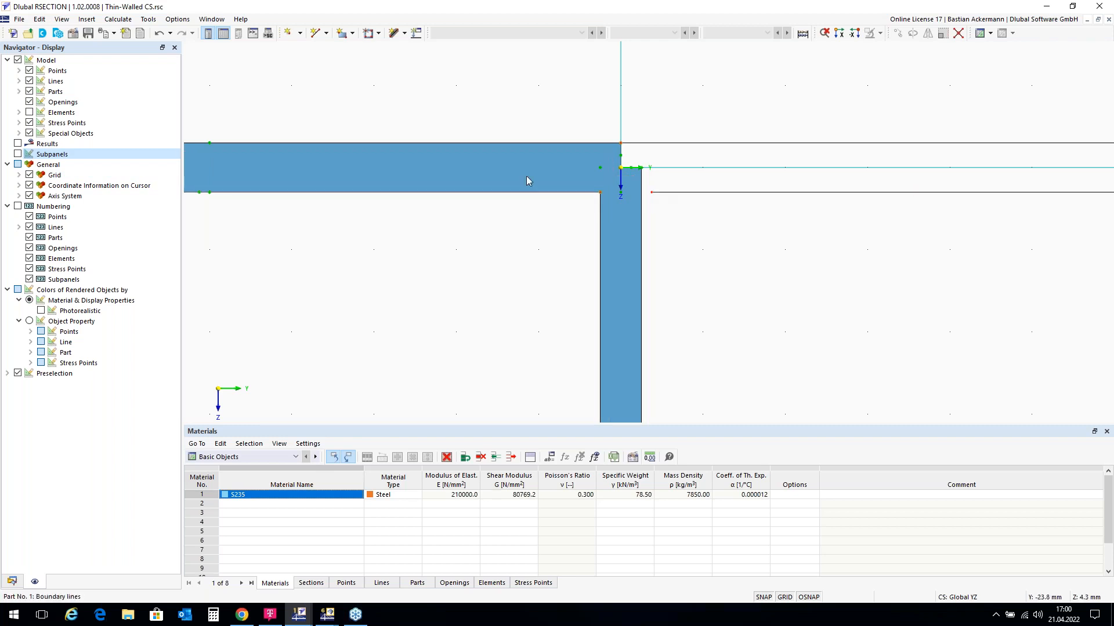
left_click(149, 21)
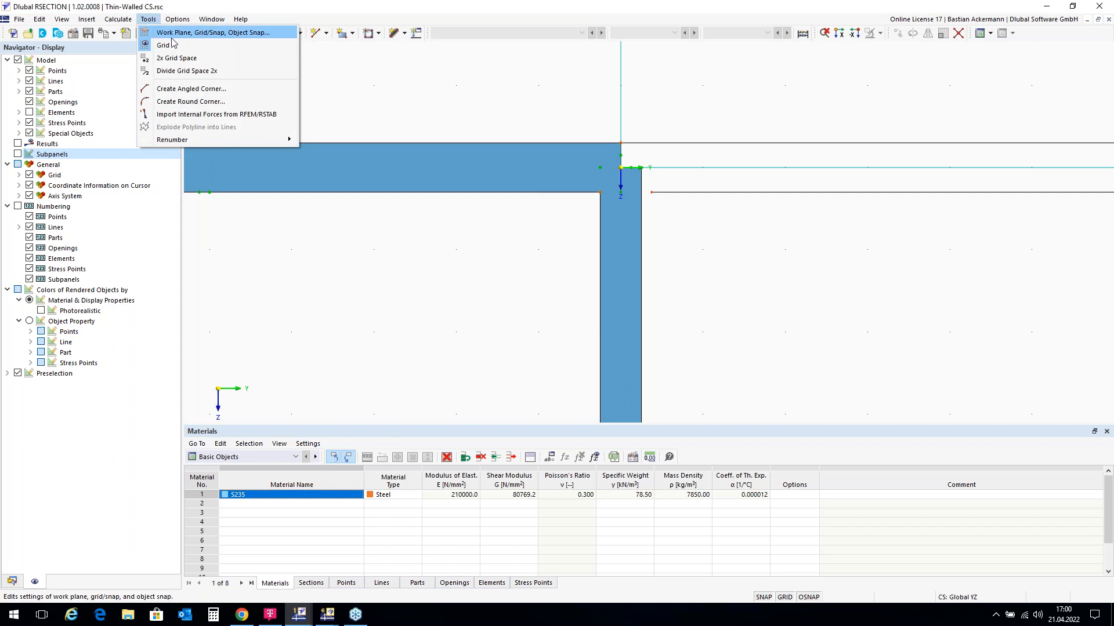
left_click(246, 93)
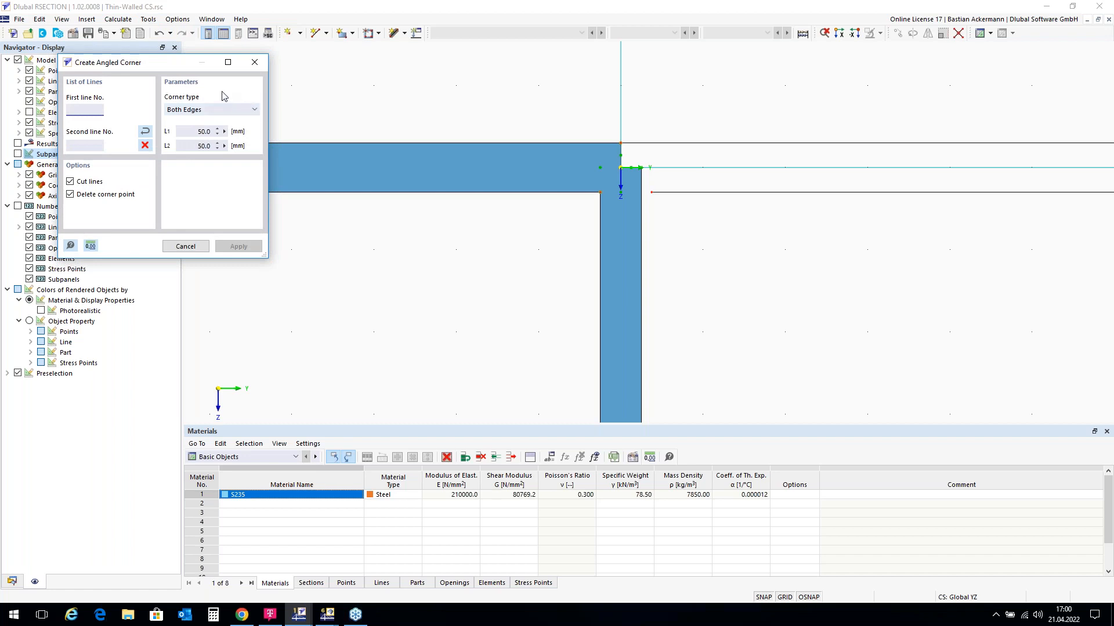
Step: Set the corner type to Edge and Angle with L1 = 6*sqrt(2) (8.5) and α = 45°
left_click(256, 110)
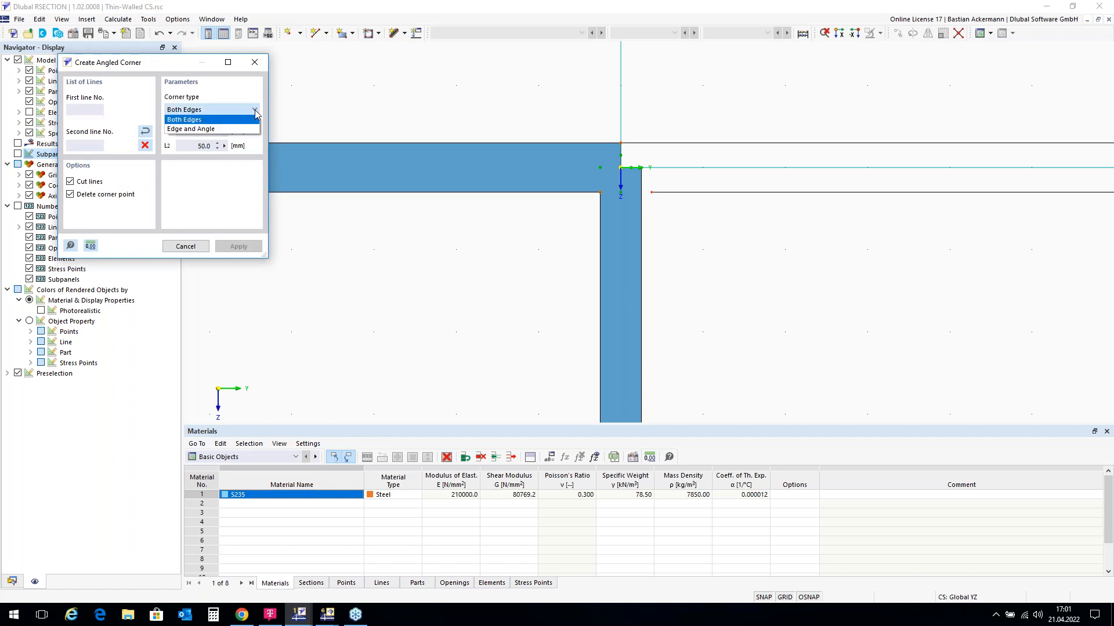
left_click(235, 129)
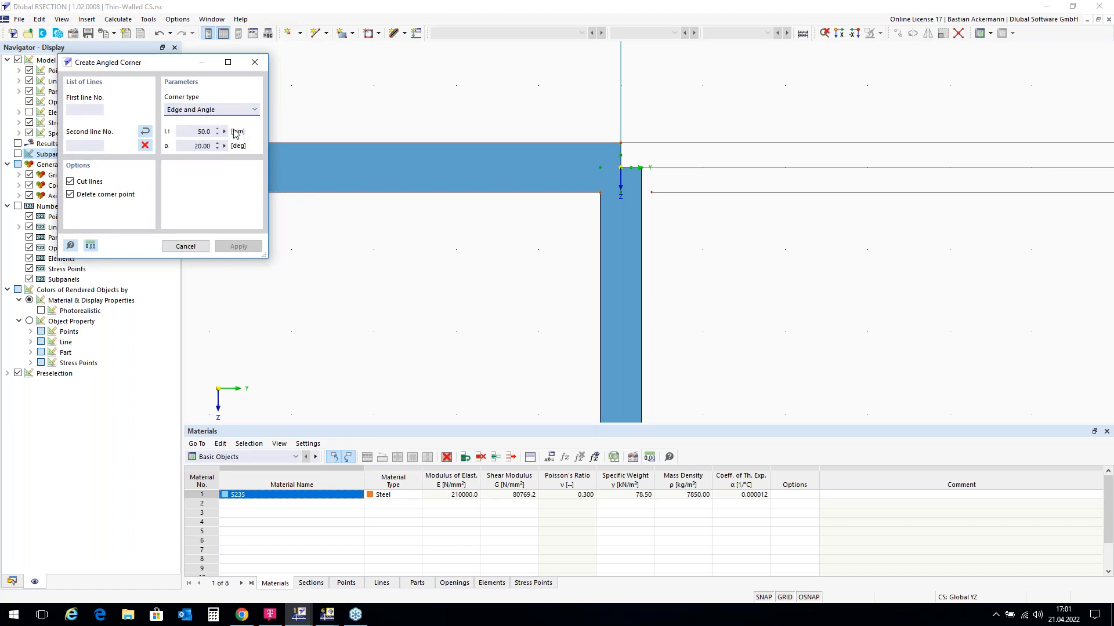
left_click(195, 131)
type("6*sqrt(2)")
key("Tab")
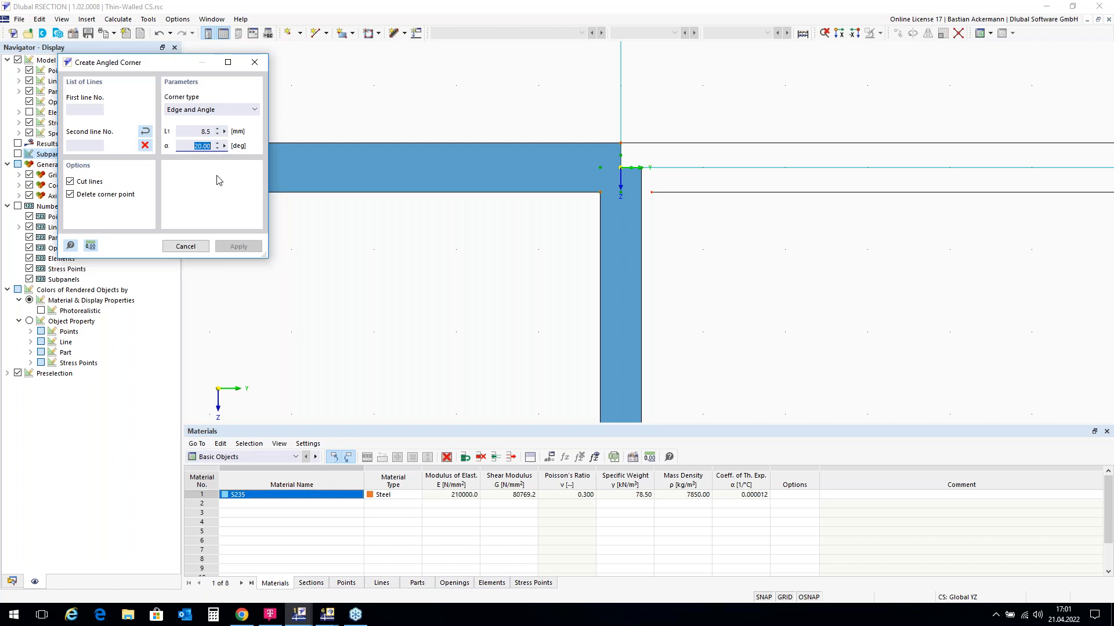
type("45")
Step: Chamfer both flange–web corners using lines 15/16 and 10/4
left_click(513, 191)
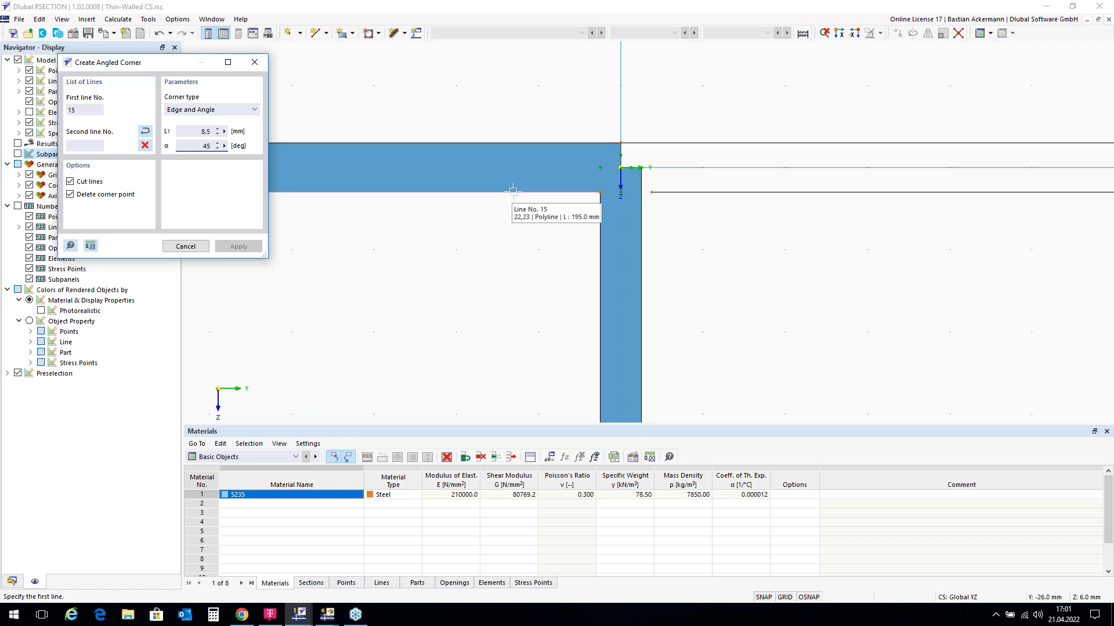
left_click(600, 227)
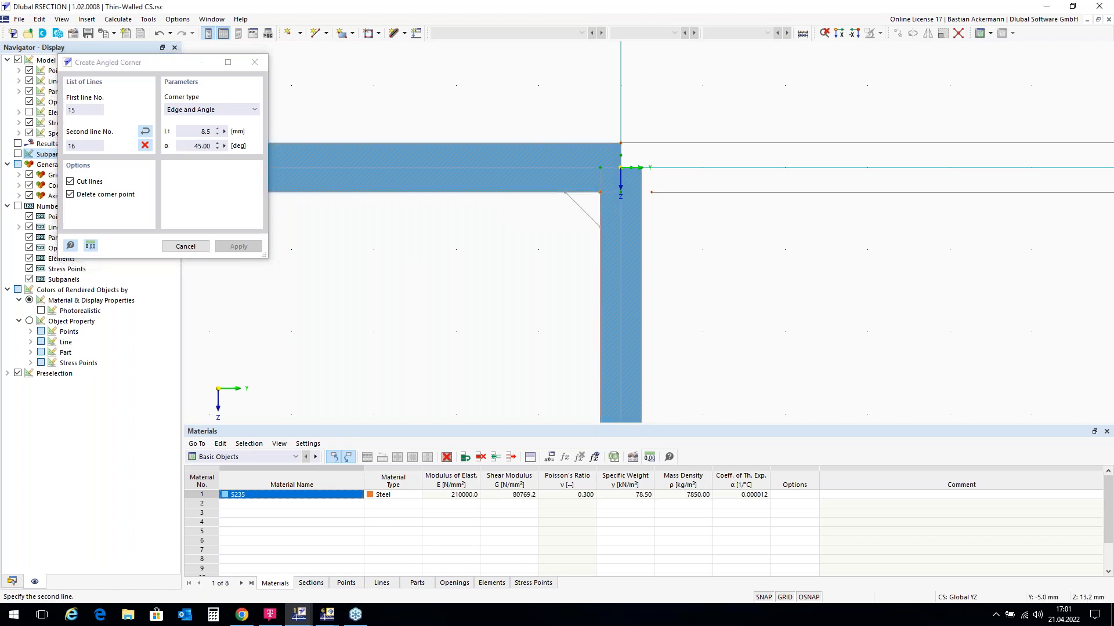
left_click(601, 227)
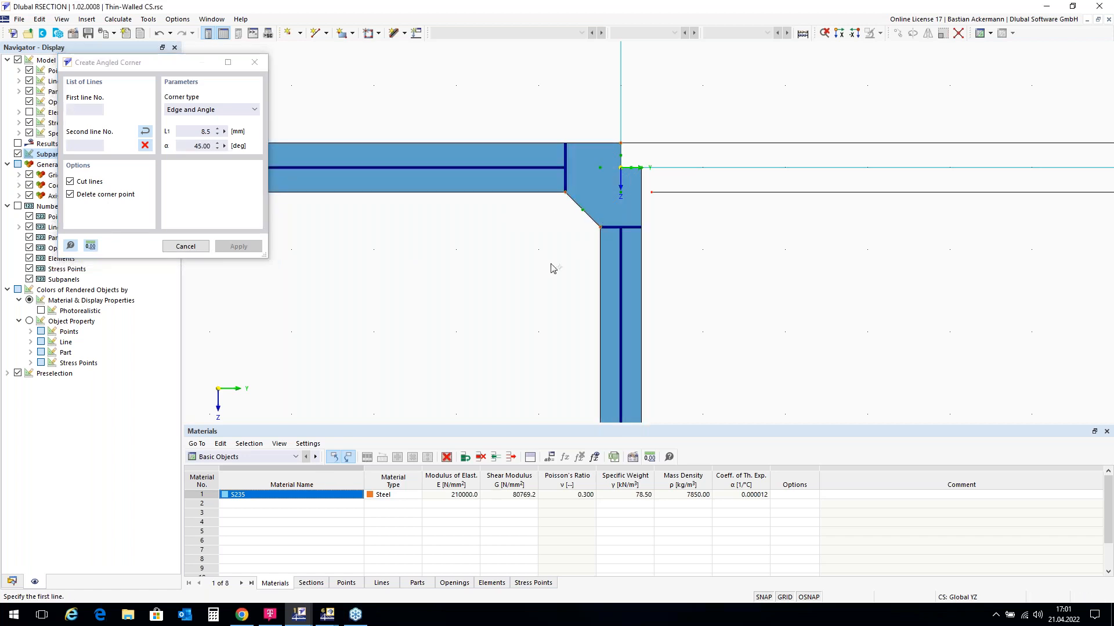
left_click(642, 250)
left_click(696, 192)
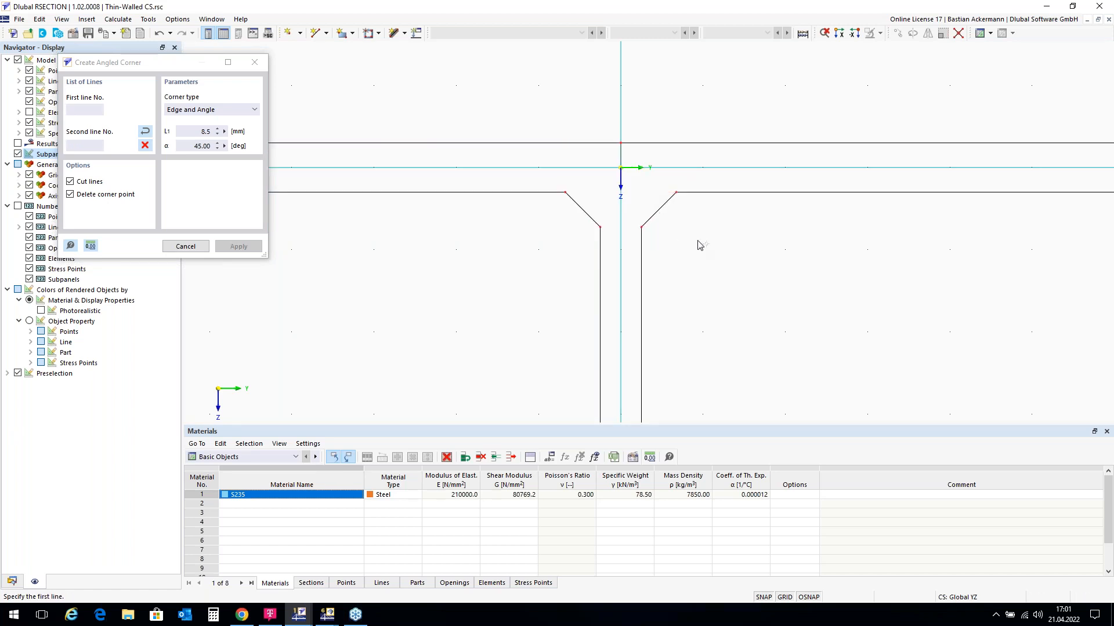
scroll(547, 104, "down", 2)
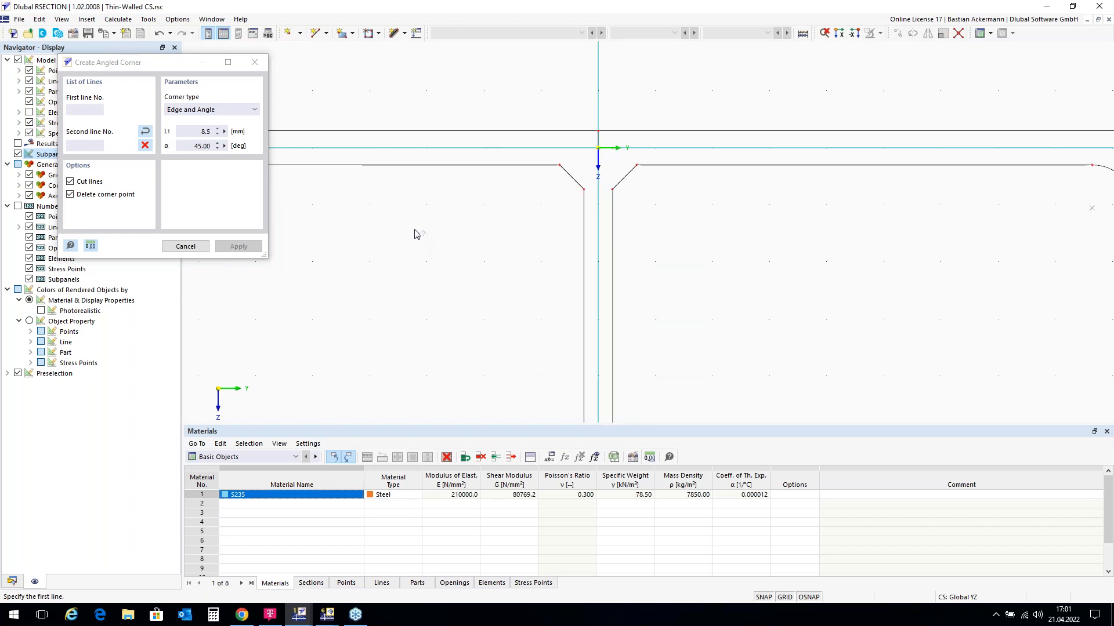
key("Escape")
Step: Zoom out to the whole chamfered T-section and switch the navigator back to Data
scroll(505, 183, "down", 2)
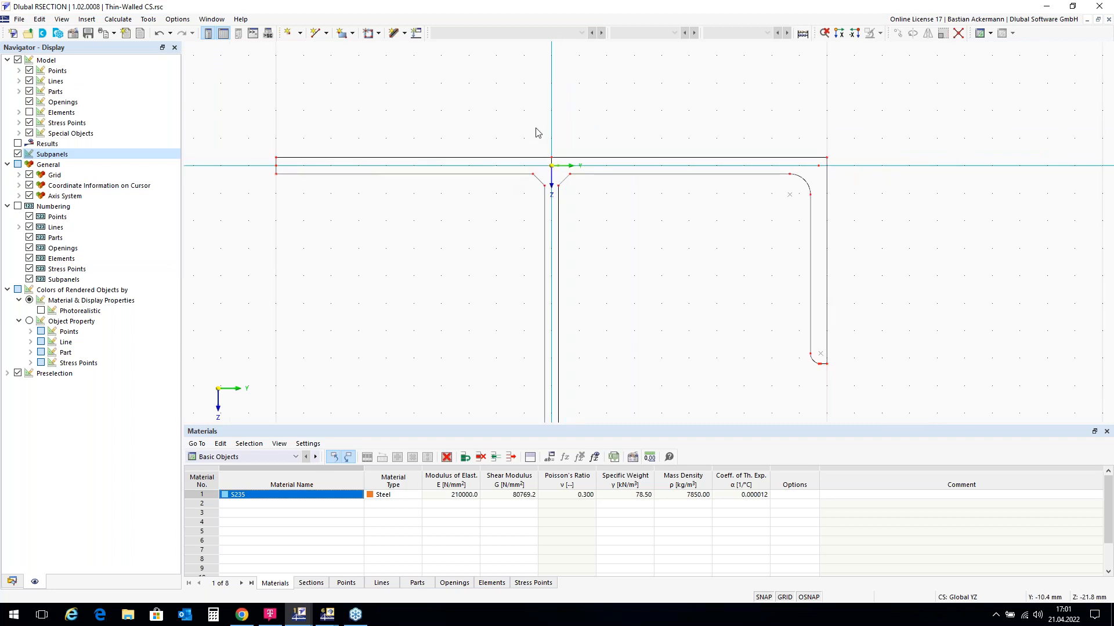
scroll(536, 122, "down", 2)
scroll(540, 168, "up", 1)
scroll(541, 169, "down", 1)
scroll(624, 102, "down", 2)
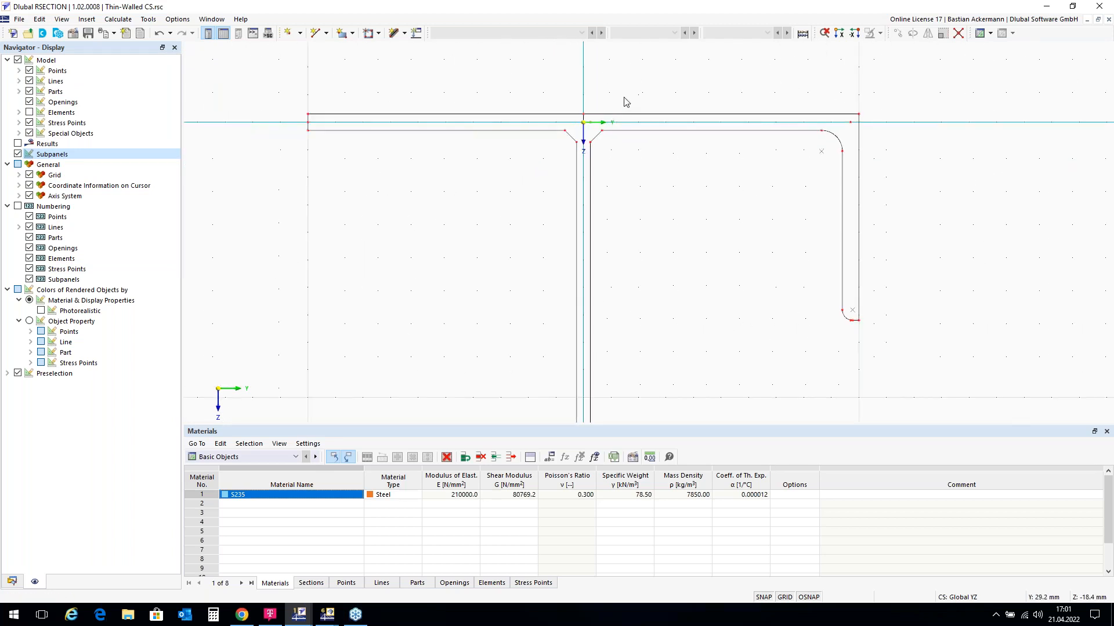
scroll(628, 103, "down", 1)
scroll(603, 386, "up", 2)
scroll(603, 388, "down", 2)
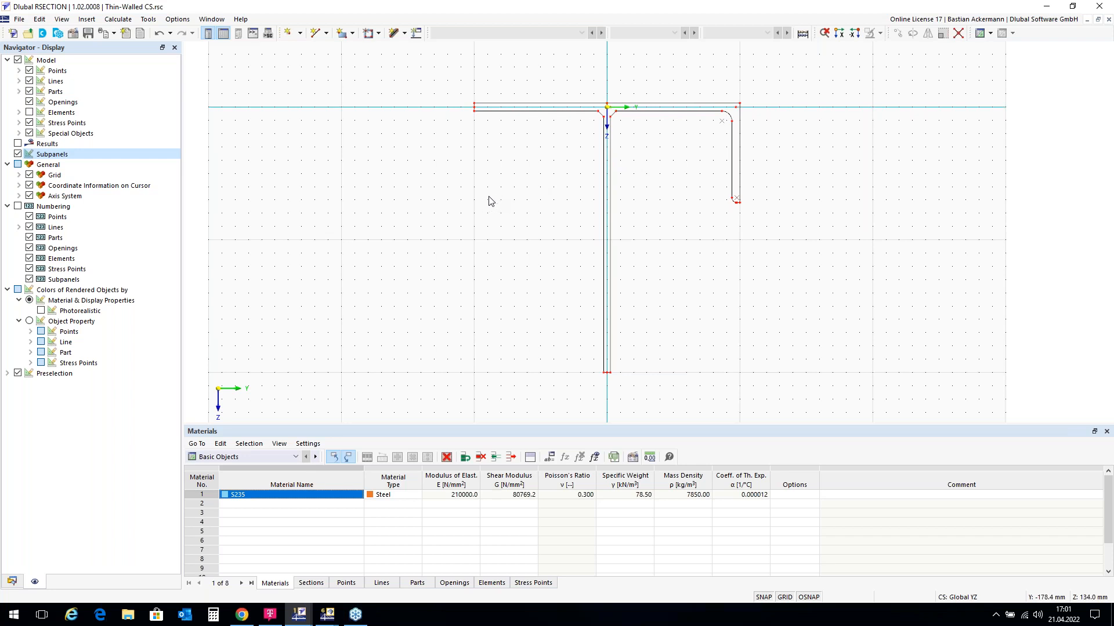
left_click(12, 581)
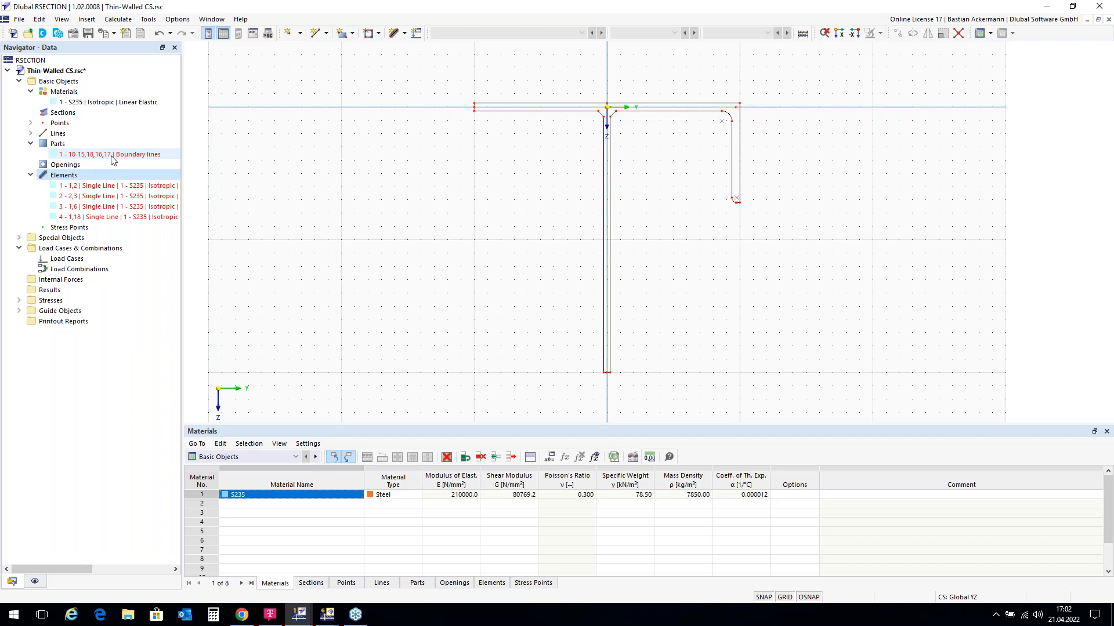
double_click(109, 156)
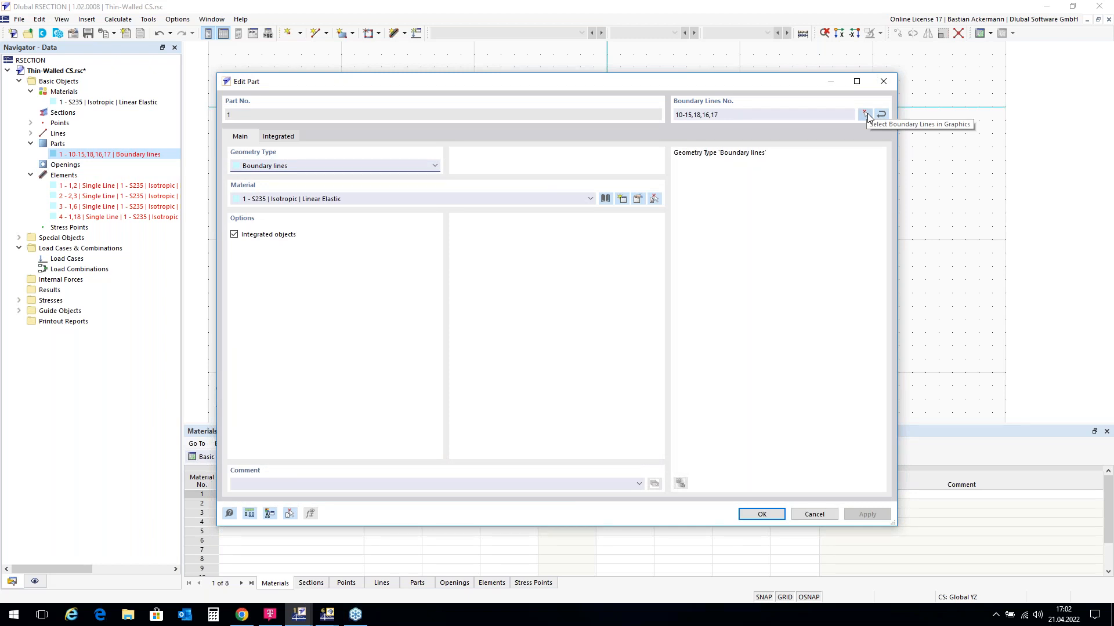
left_click(868, 113)
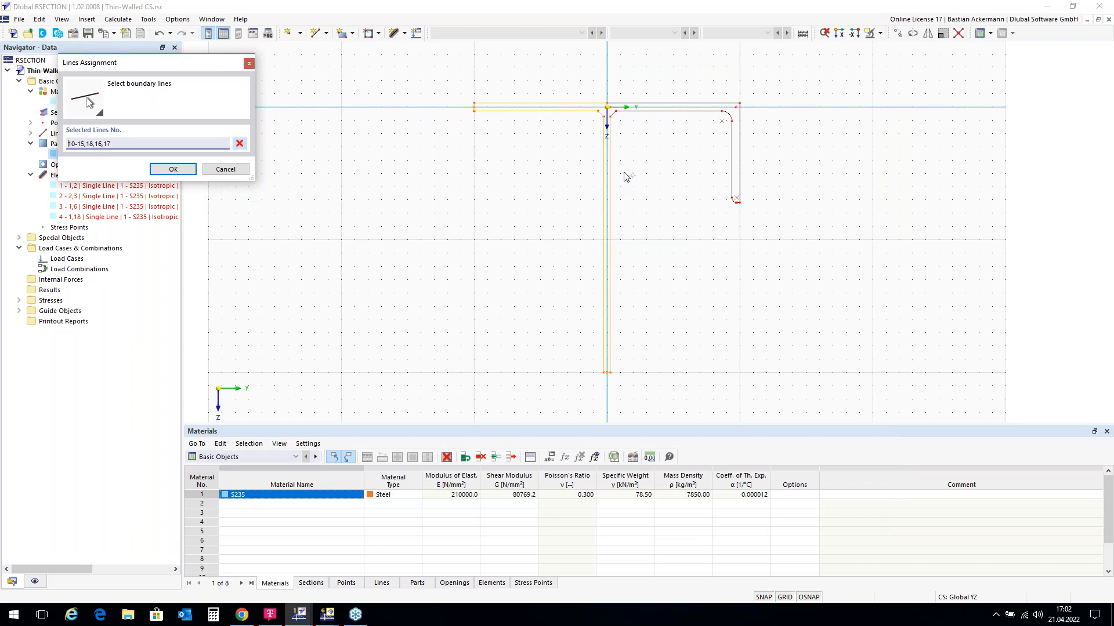
left_click(240, 144)
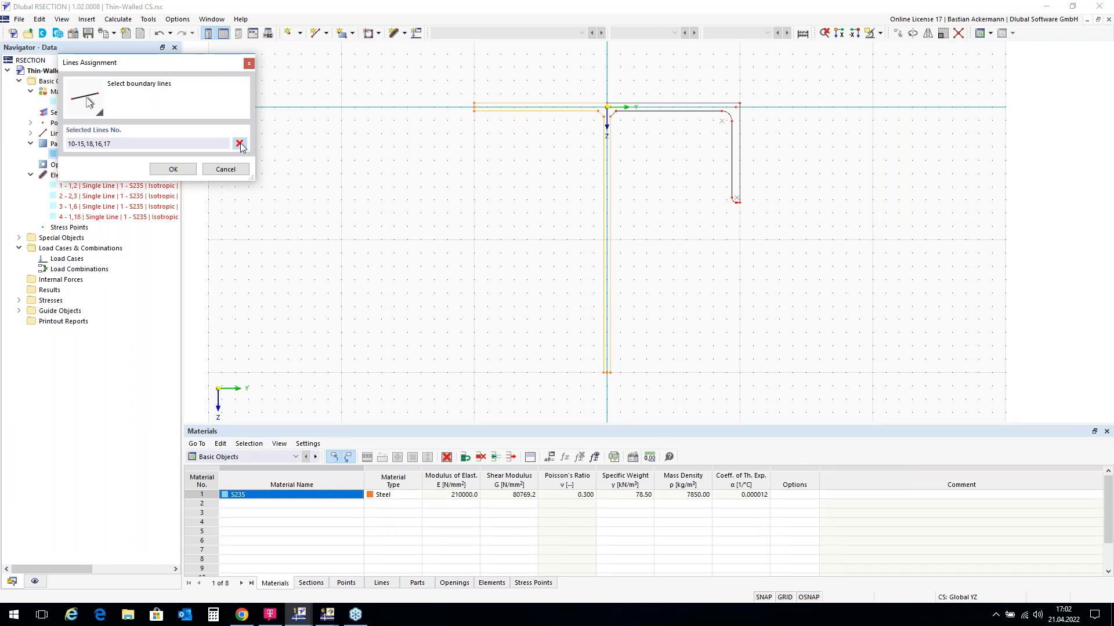
left_click_drag(436, 69, 801, 399)
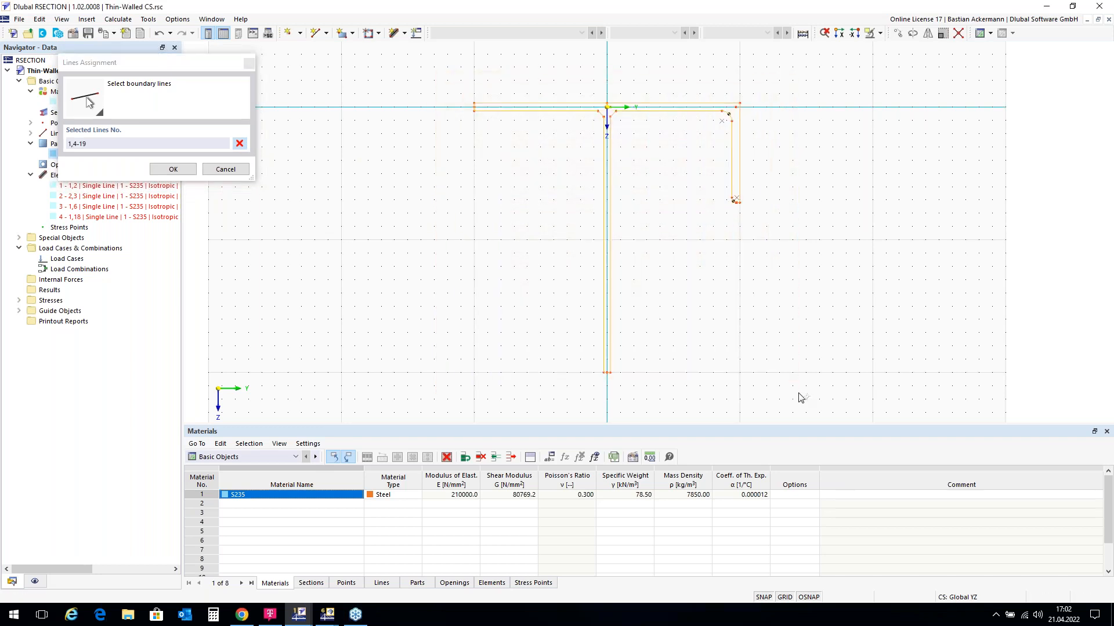
left_click(172, 169)
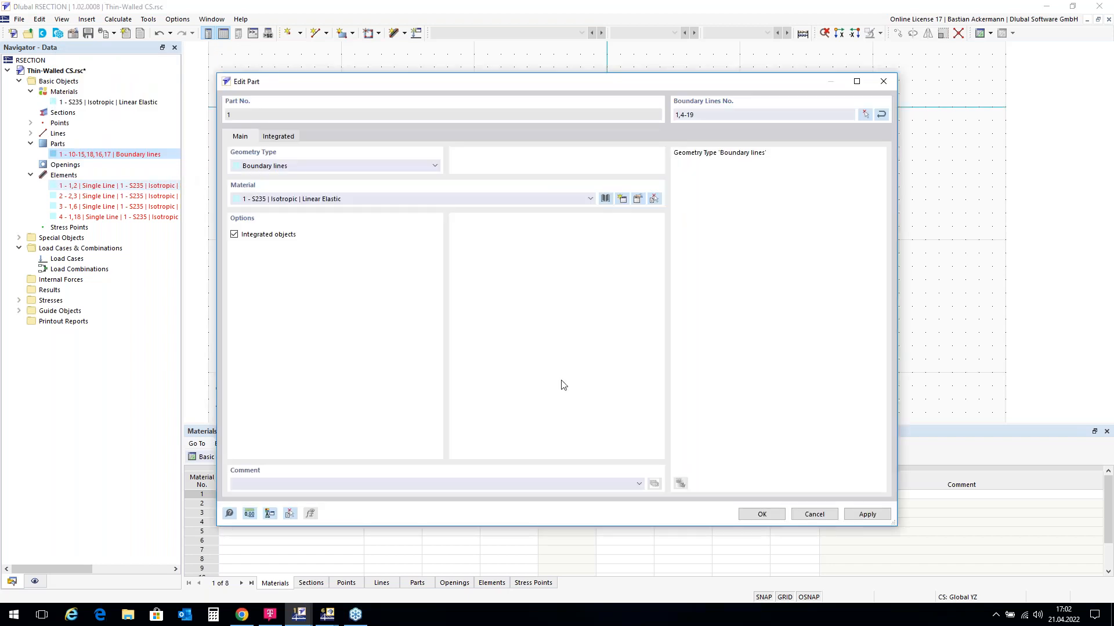
left_click(764, 516)
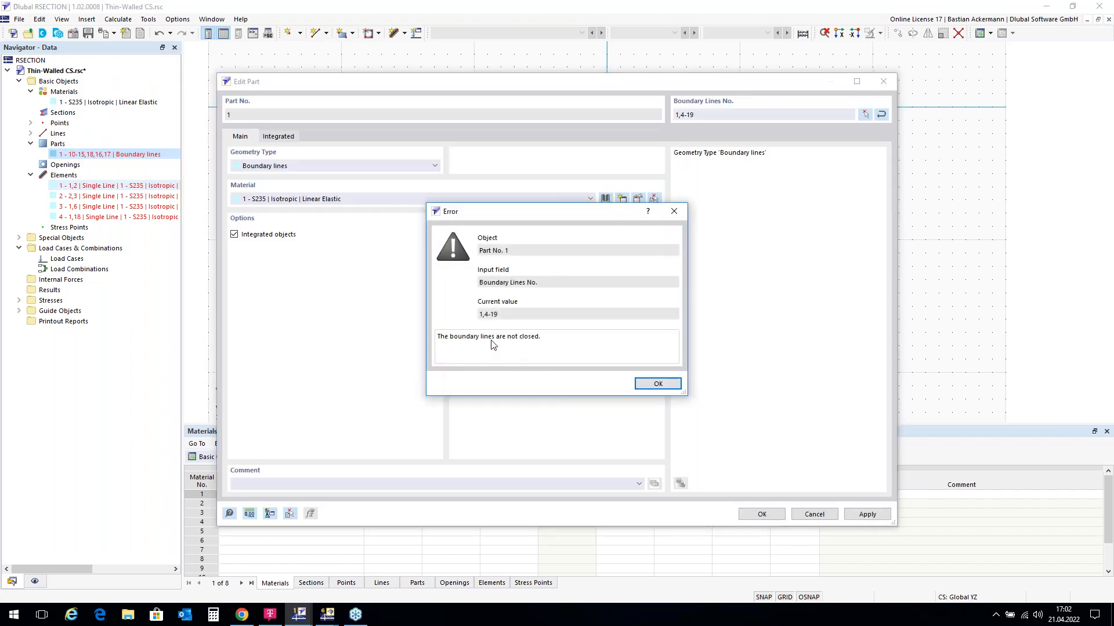
left_click(659, 385)
left_click(867, 115)
scroll(566, 113, "up", 1)
scroll(661, 98, "up", 2)
scroll(663, 97, "up", 2)
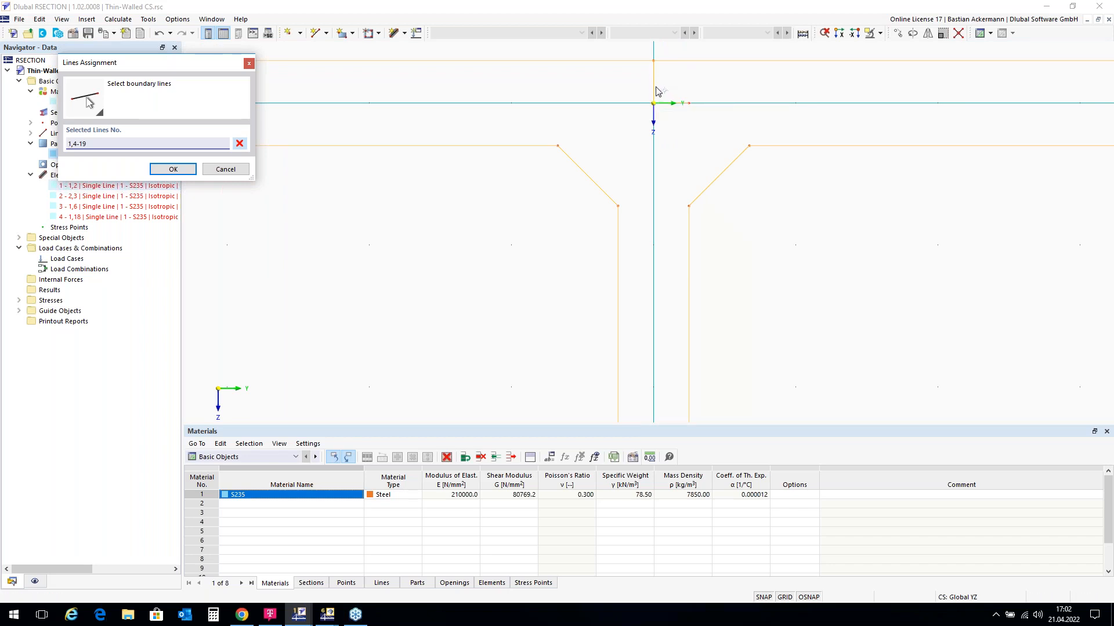
left_click(653, 86)
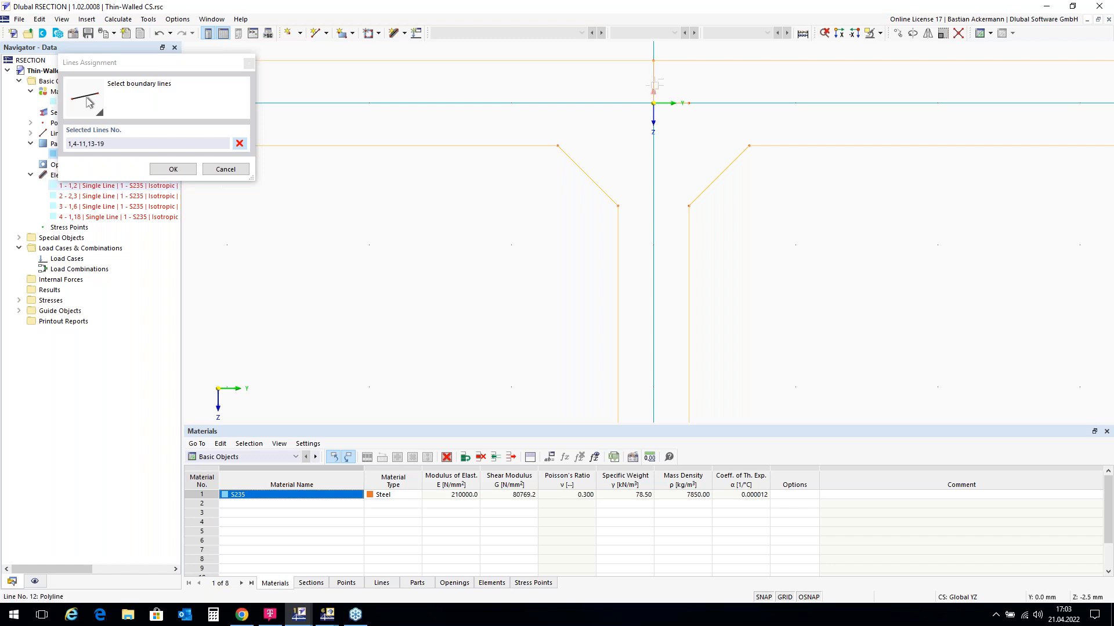
scroll(647, 114, "down", 4)
scroll(730, 141, "down", 2)
scroll(558, 88, "down", 2)
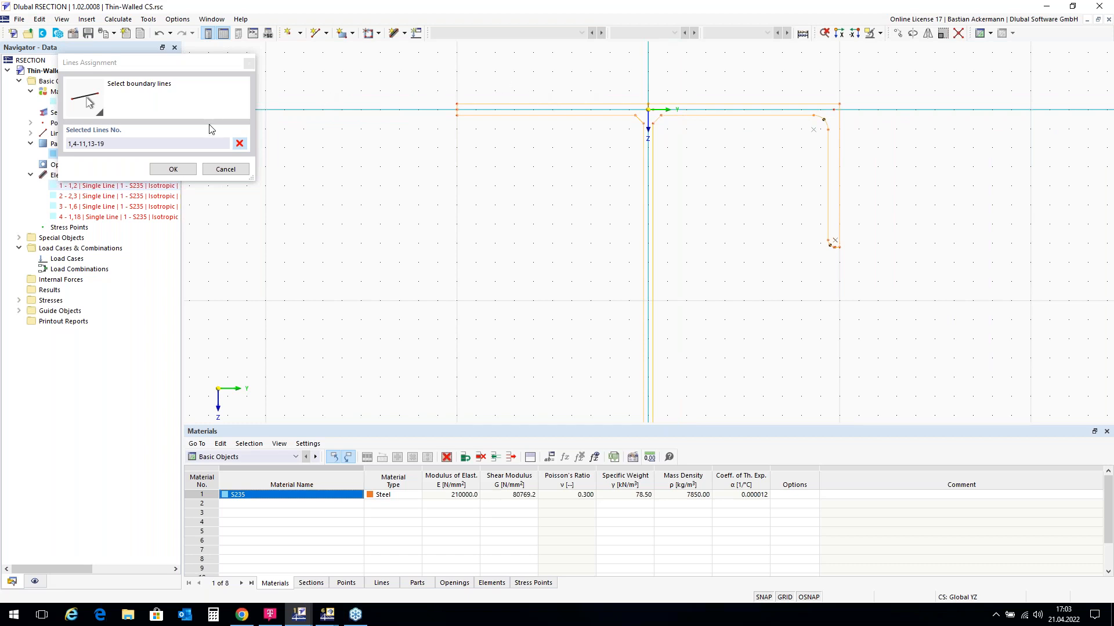
left_click(173, 170)
left_click(761, 514)
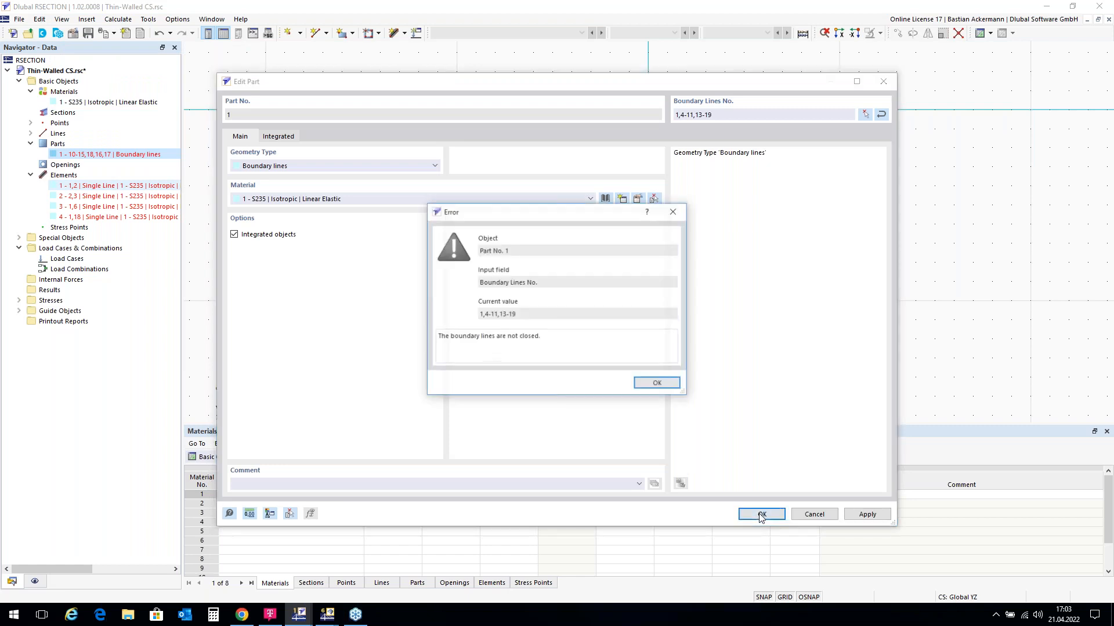
left_click(657, 384)
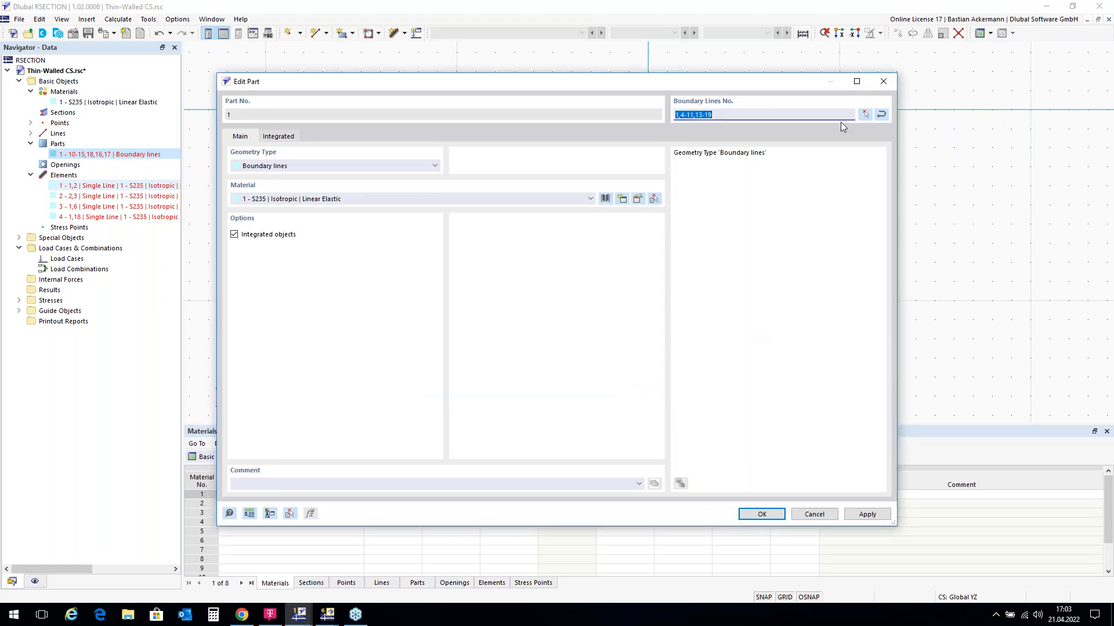
left_click(867, 113)
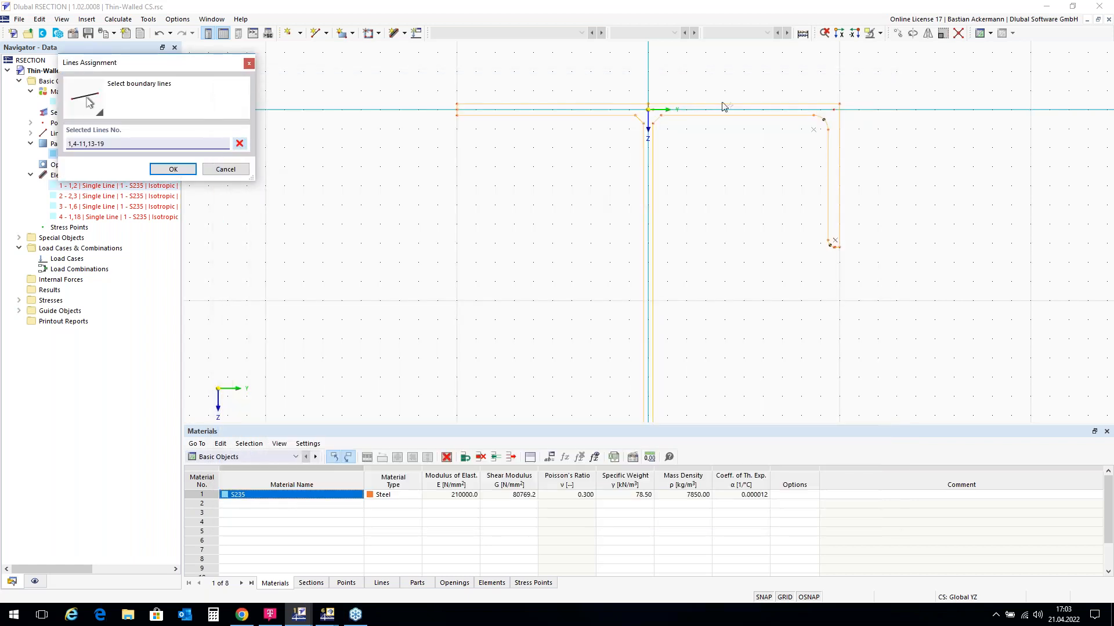
scroll(649, 111, "up", 3)
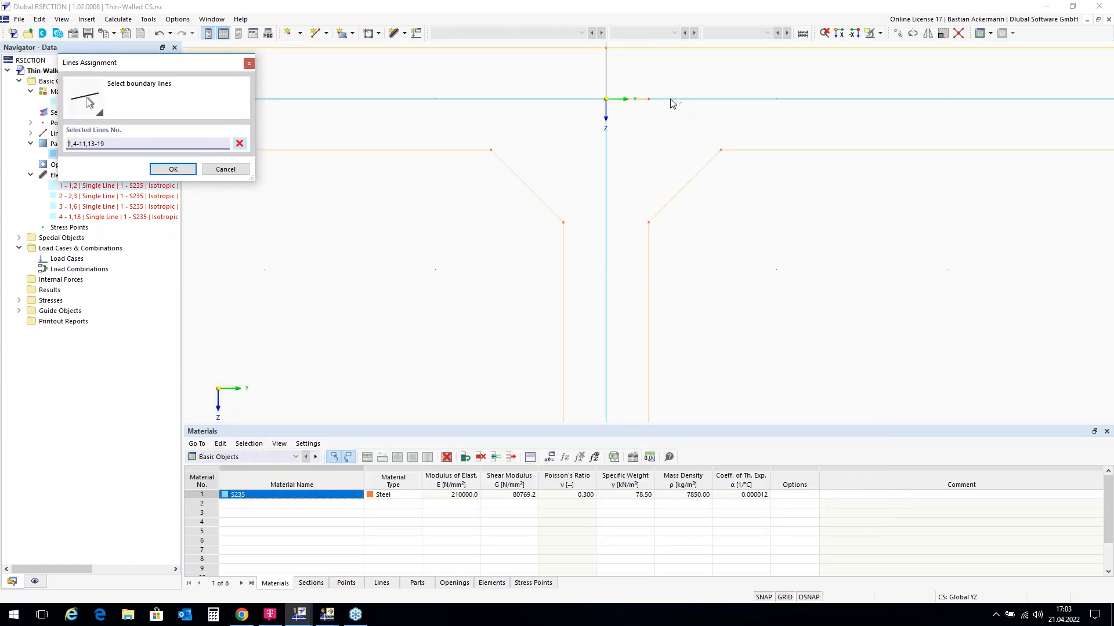
scroll(595, 144, "down", 3)
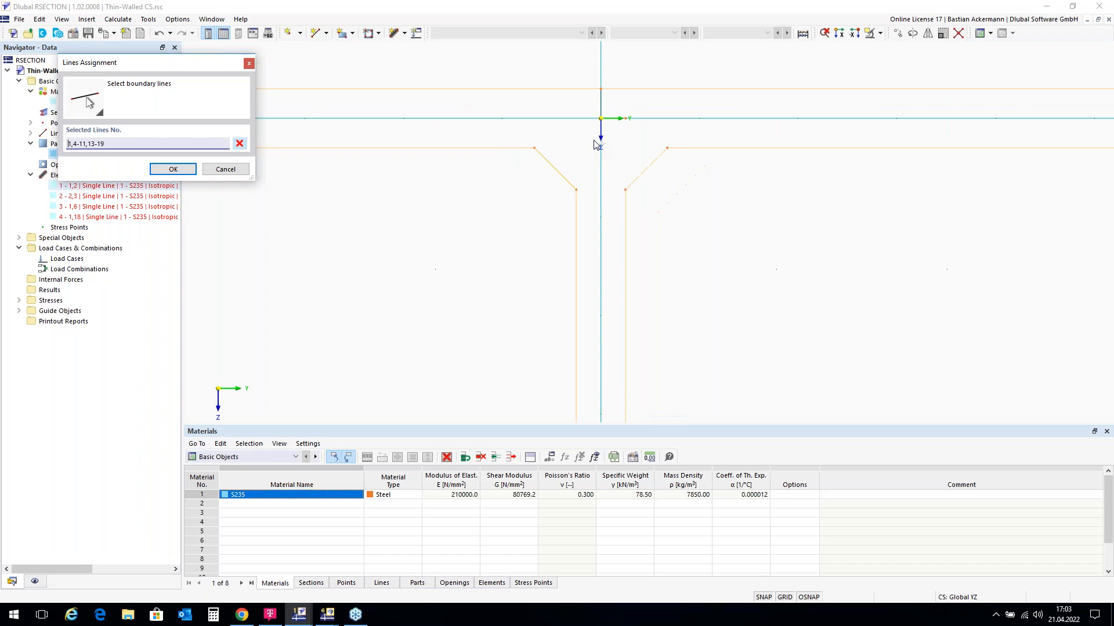
scroll(592, 127, "down", 1)
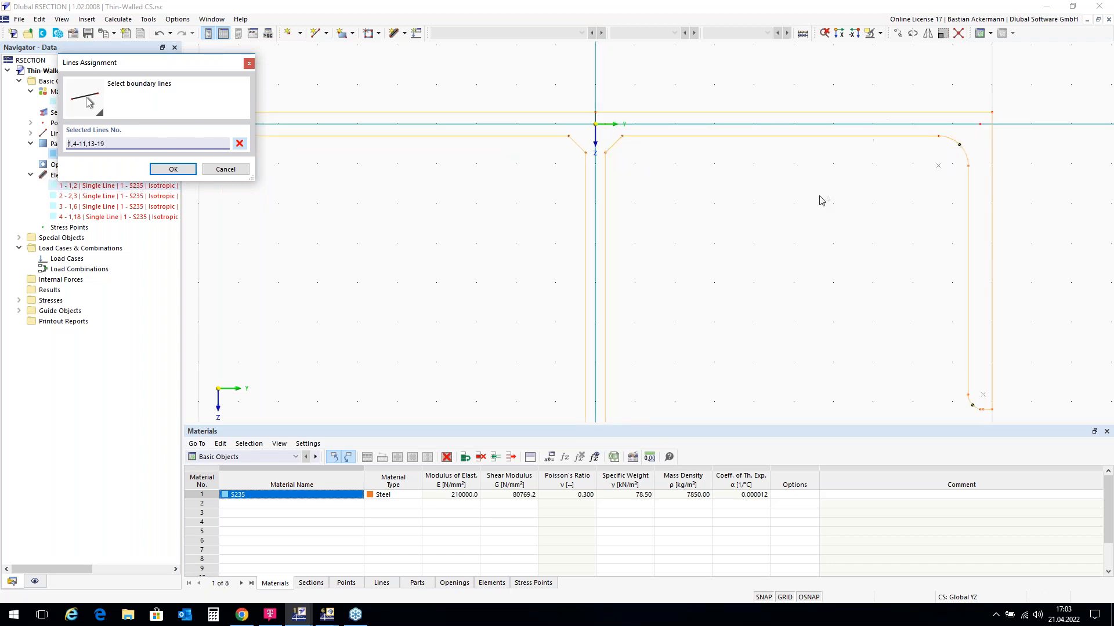
scroll(739, 125, "up", 2)
scroll(510, 115, "up", 2)
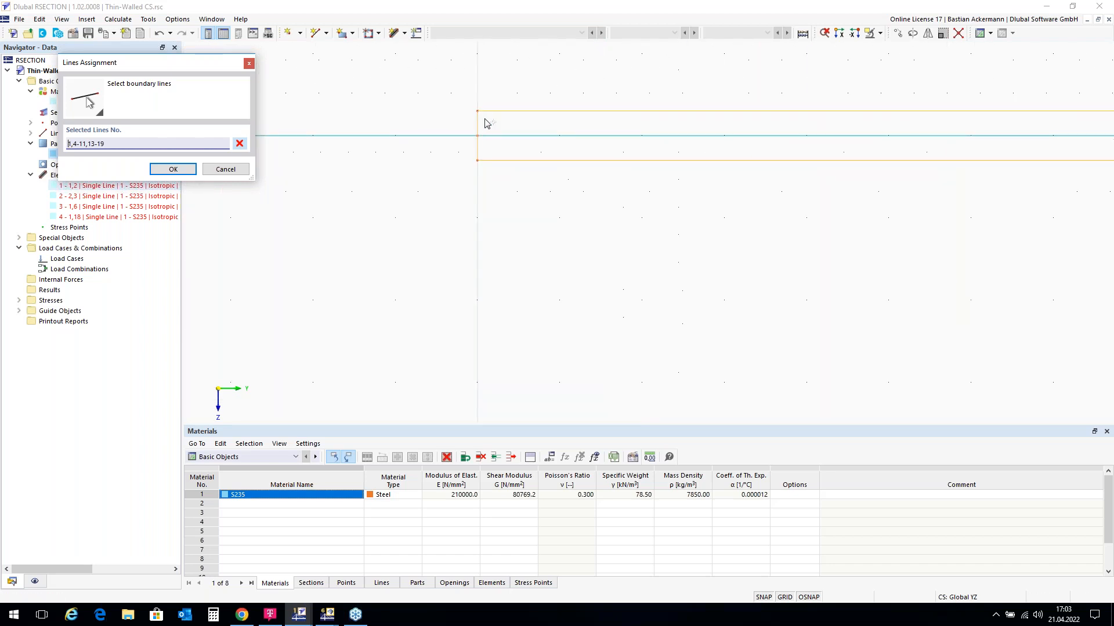
scroll(663, 110, "down", 6)
scroll(802, 175, "down", 4)
scroll(822, 368, "up", 3)
scroll(824, 331, "up", 3)
scroll(818, 287, "up", 2)
scroll(800, 276, "up", 4)
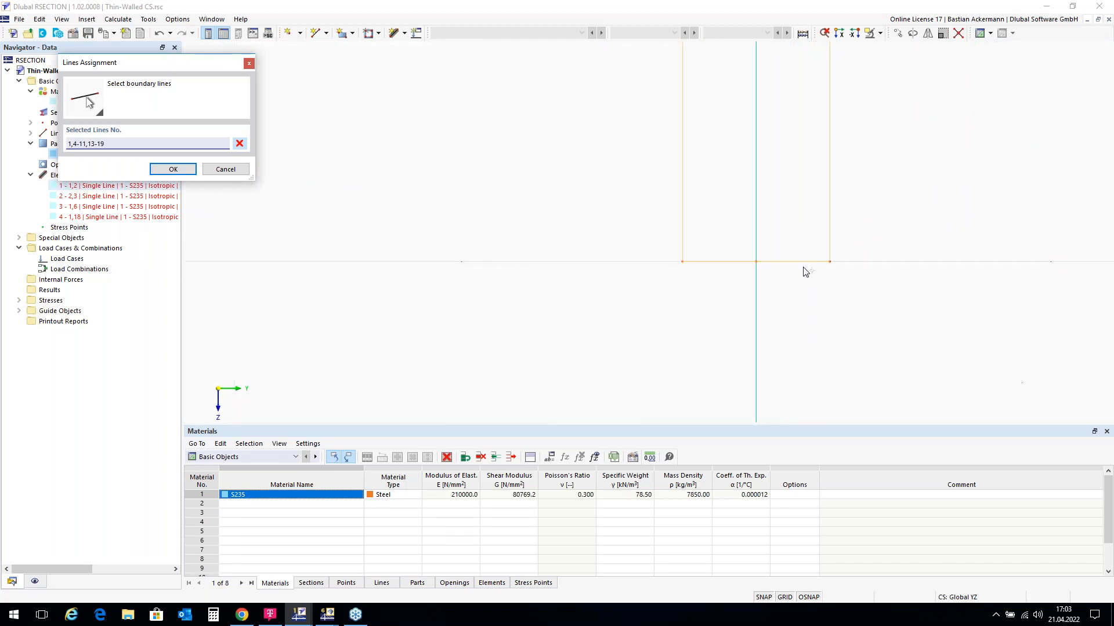
scroll(720, 325, "down", 5)
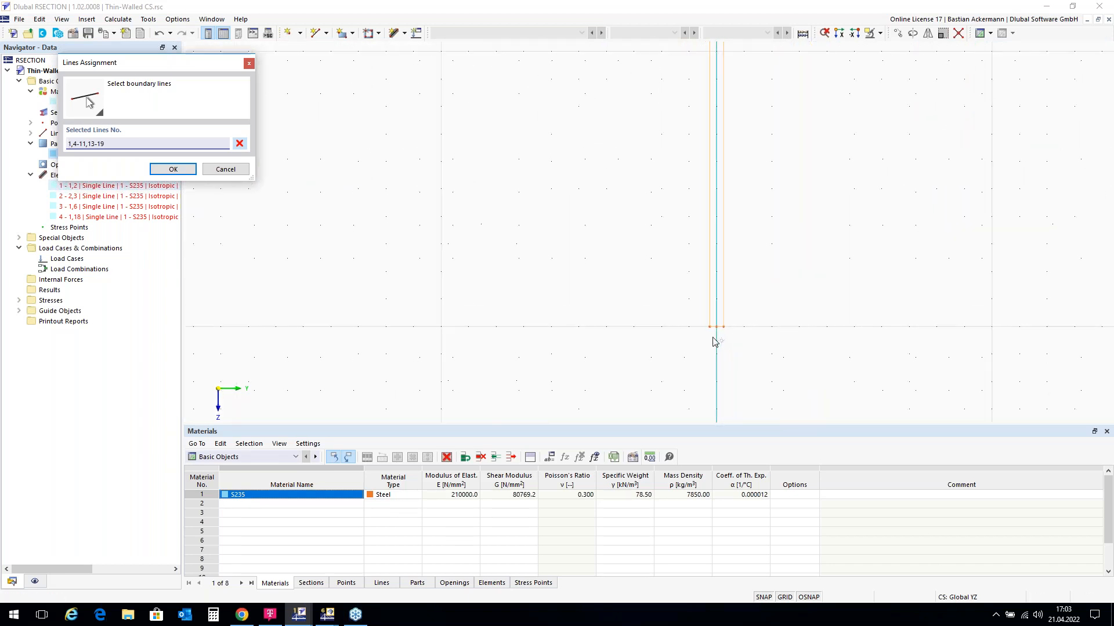
scroll(671, 100, "up", 4)
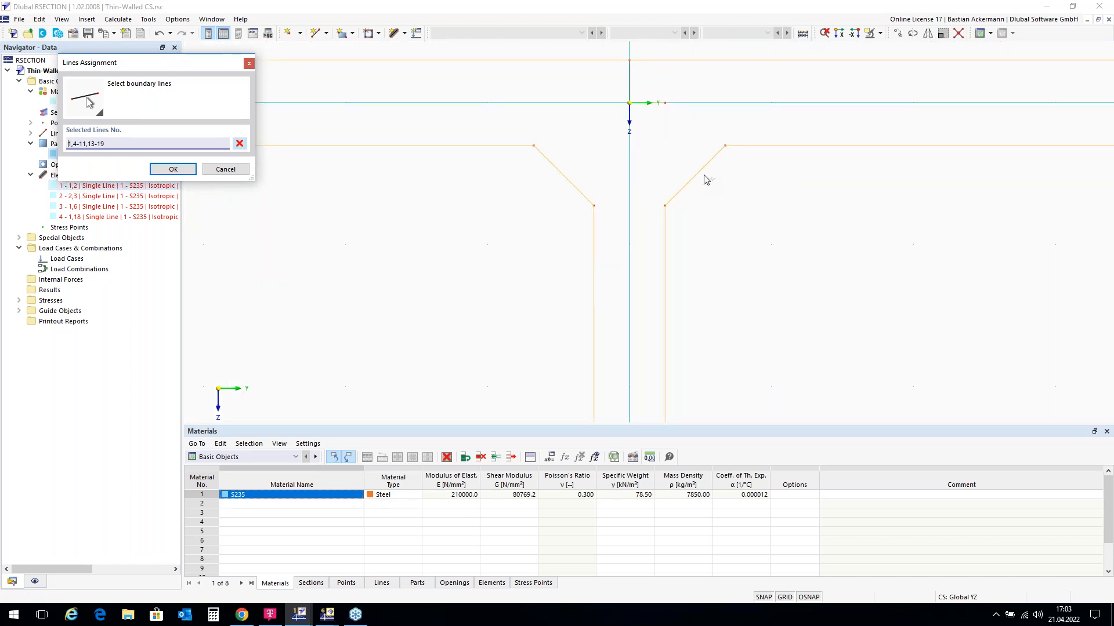
scroll(489, 169, "down", 3)
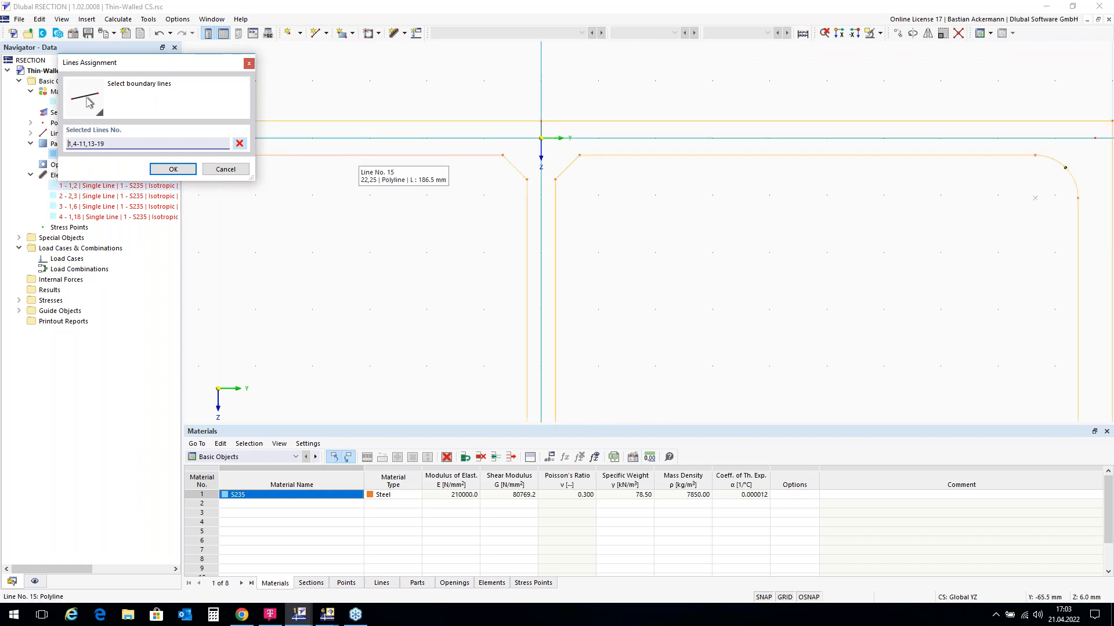
left_click(237, 172)
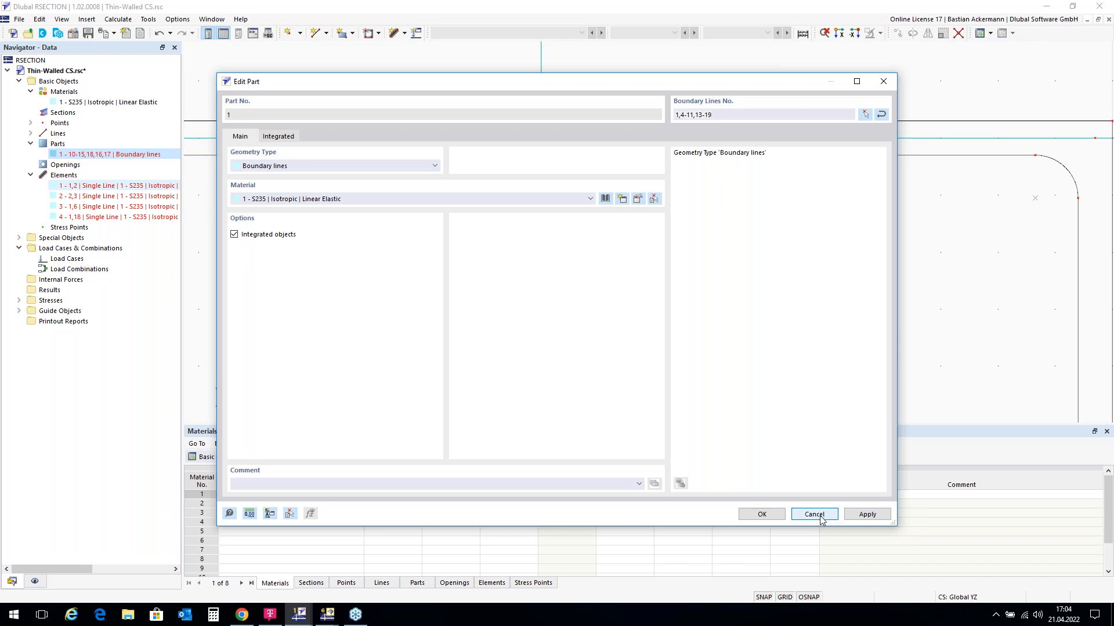
Step: Cancel Edit Part, reopen part 1 and clear its boundary line selection
left_click(813, 514)
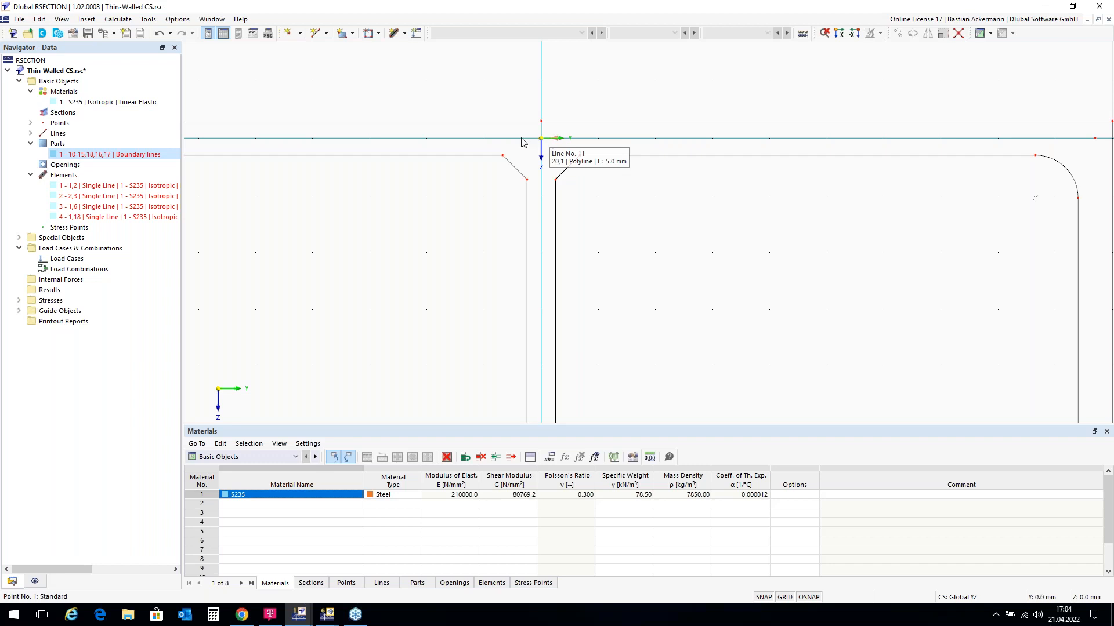
double_click(114, 155)
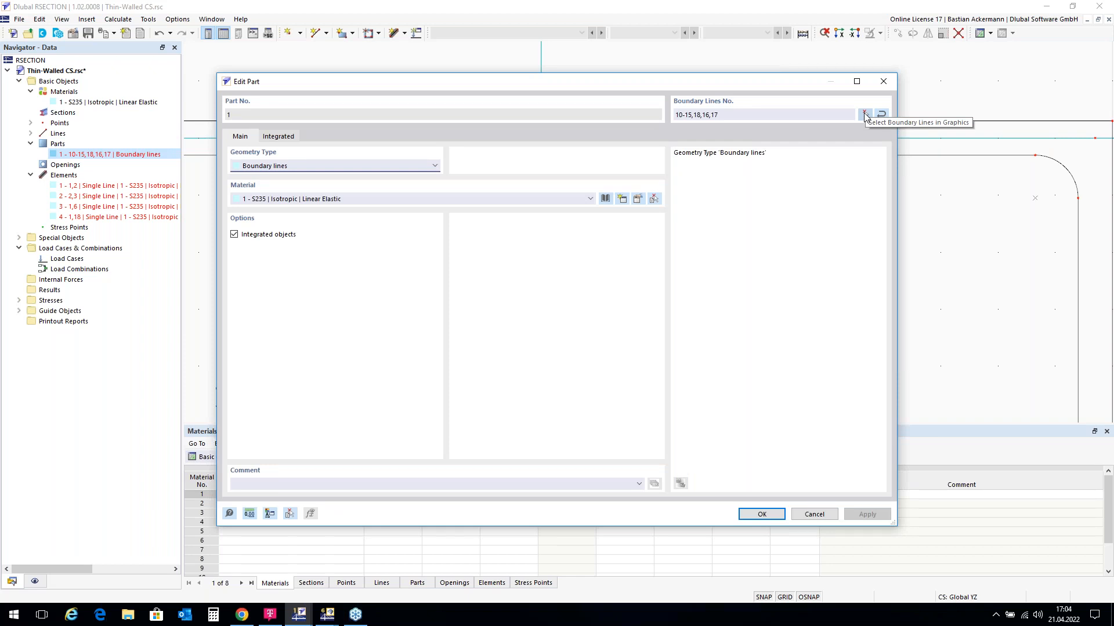
left_click(865, 114)
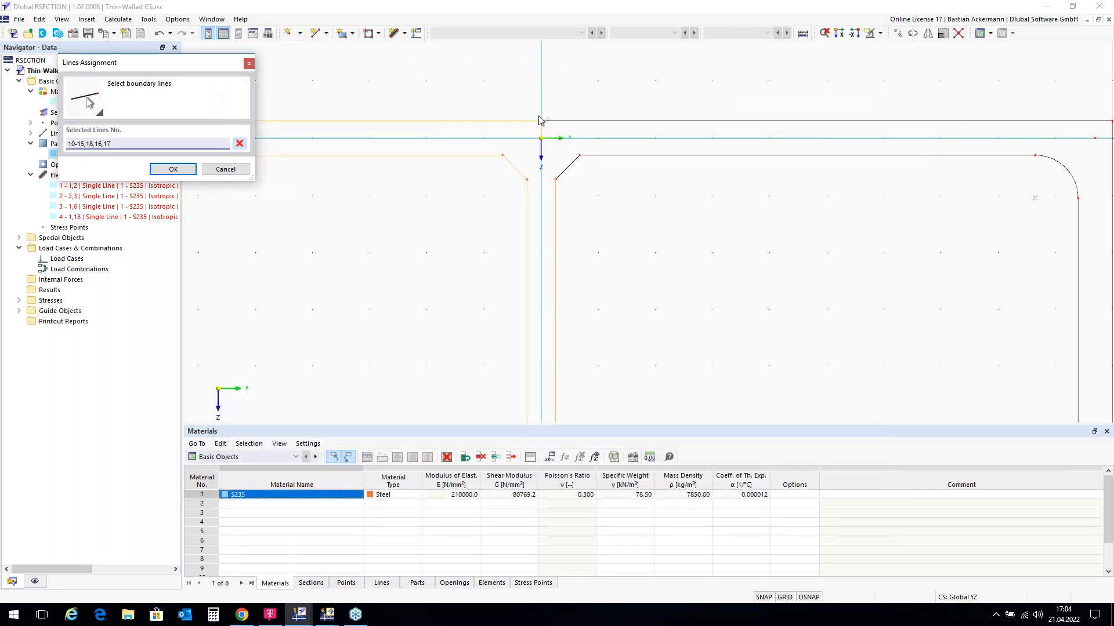
scroll(558, 111, "down", 3)
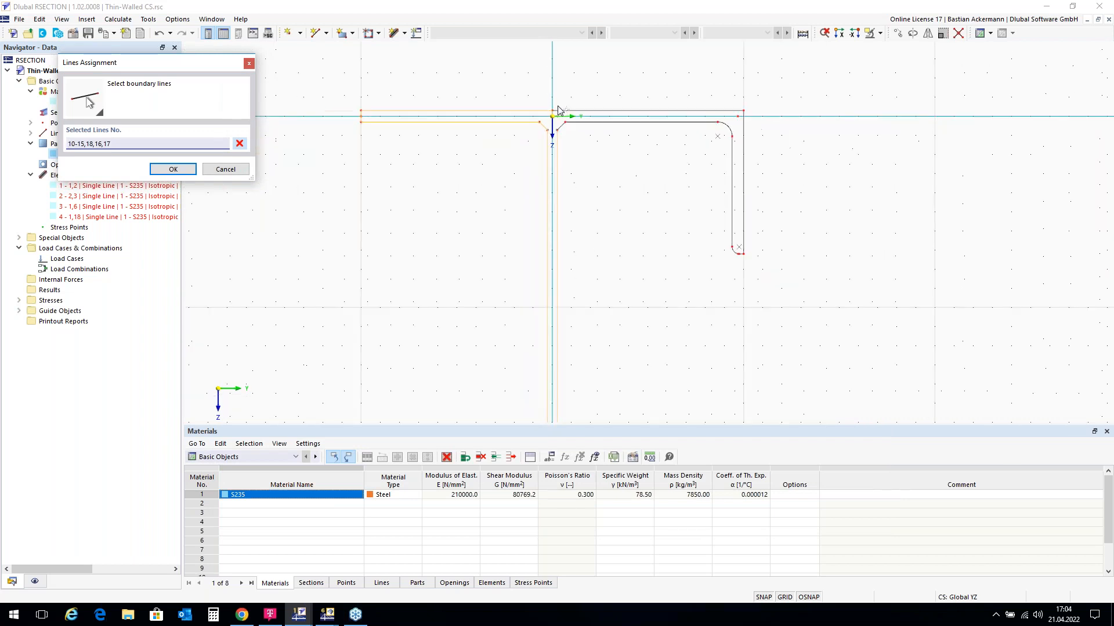
left_click(239, 144)
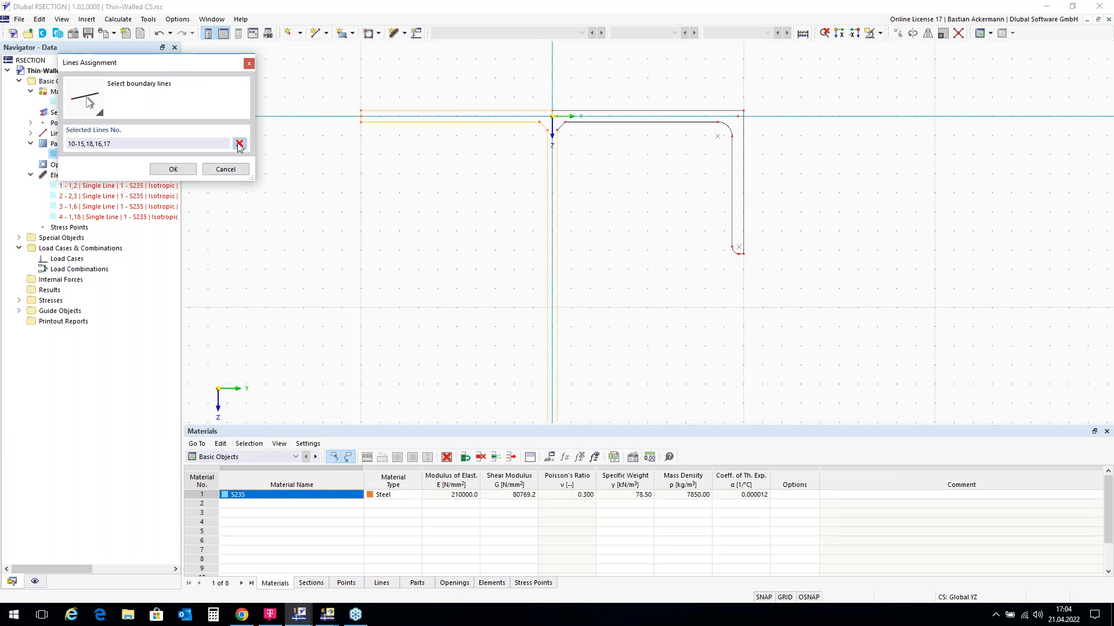
Step: Window-select the section outline lines, deselect line 11, and accept the closed boundary
scroll(433, 87, "down", 2)
left_click_drag(361, 84, 572, 294)
left_click_drag(675, 390, 688, 391)
scroll(513, 118, "up", 3)
scroll(514, 119, "up", 2)
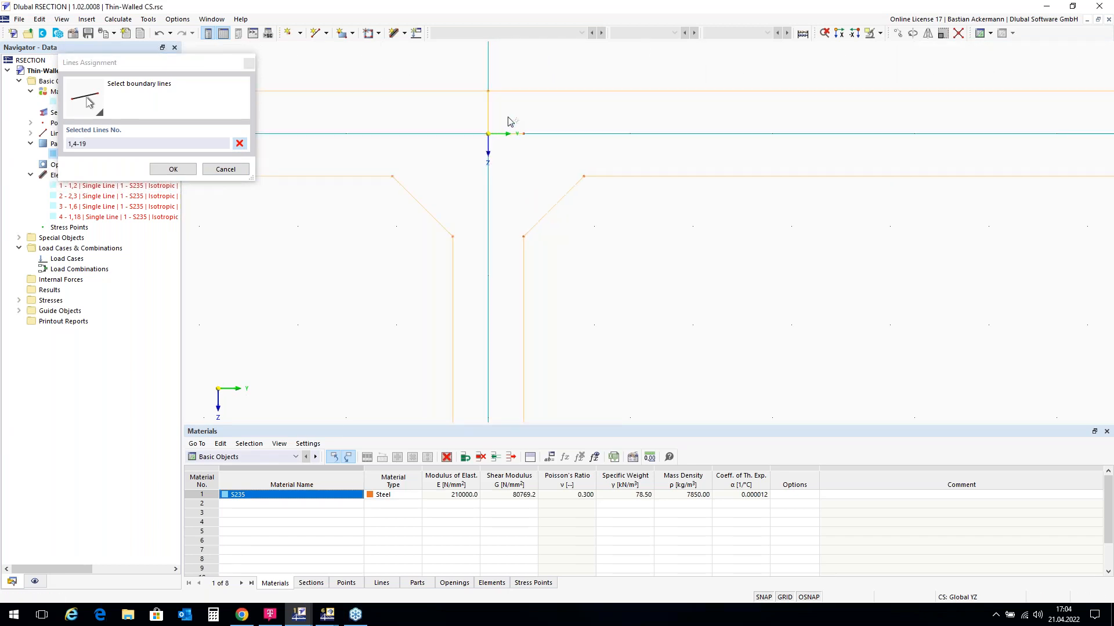
left_click(503, 133)
scroll(558, 109, "down", 2)
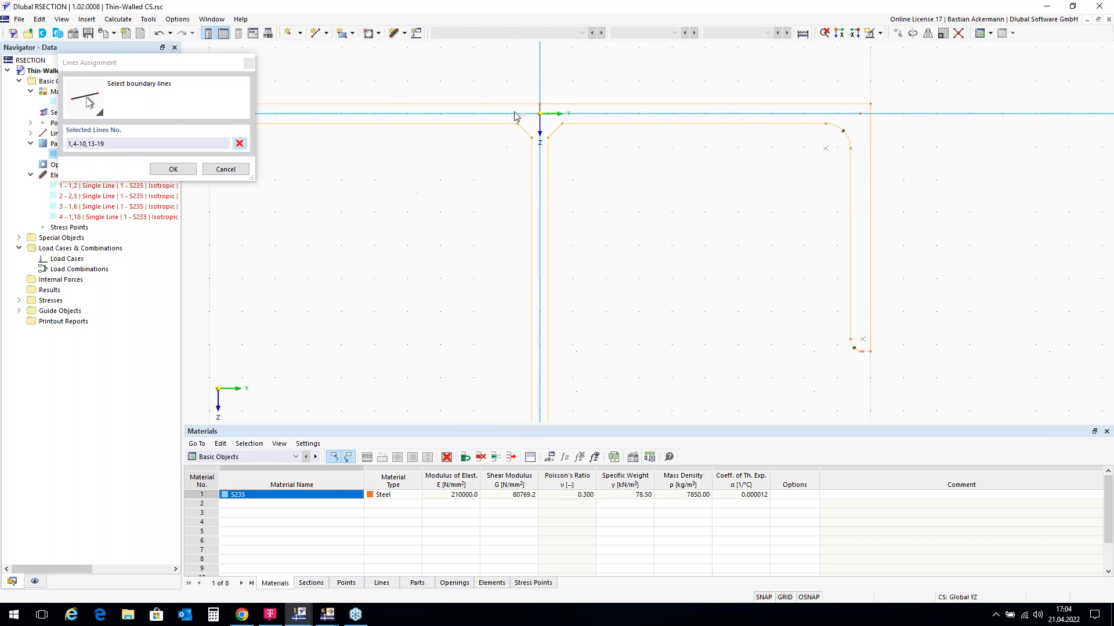
left_click(173, 169)
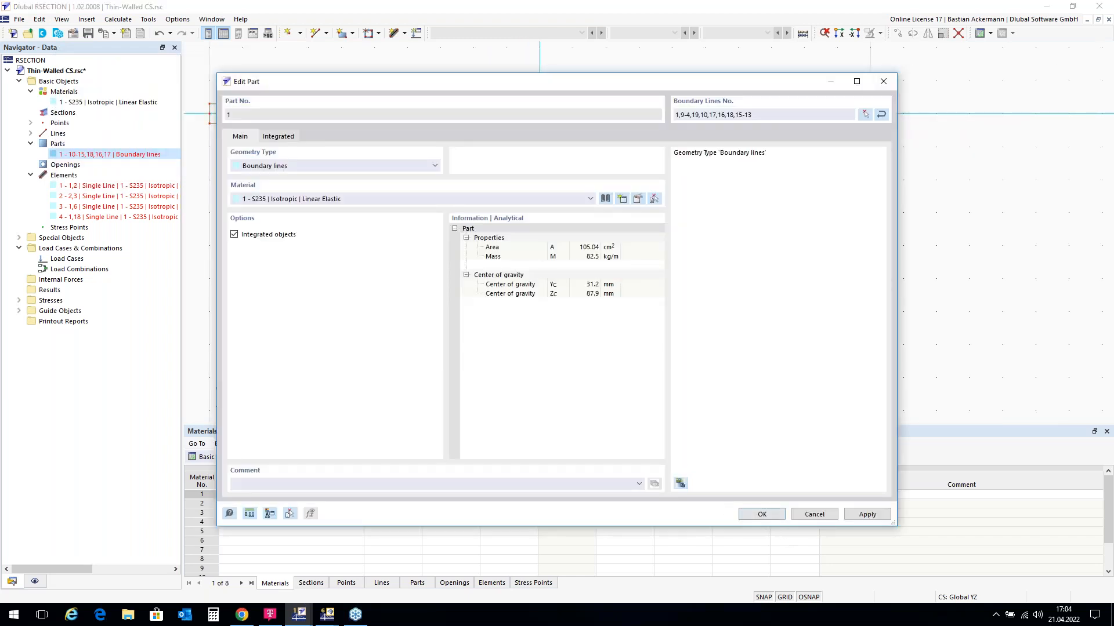
left_click(766, 516)
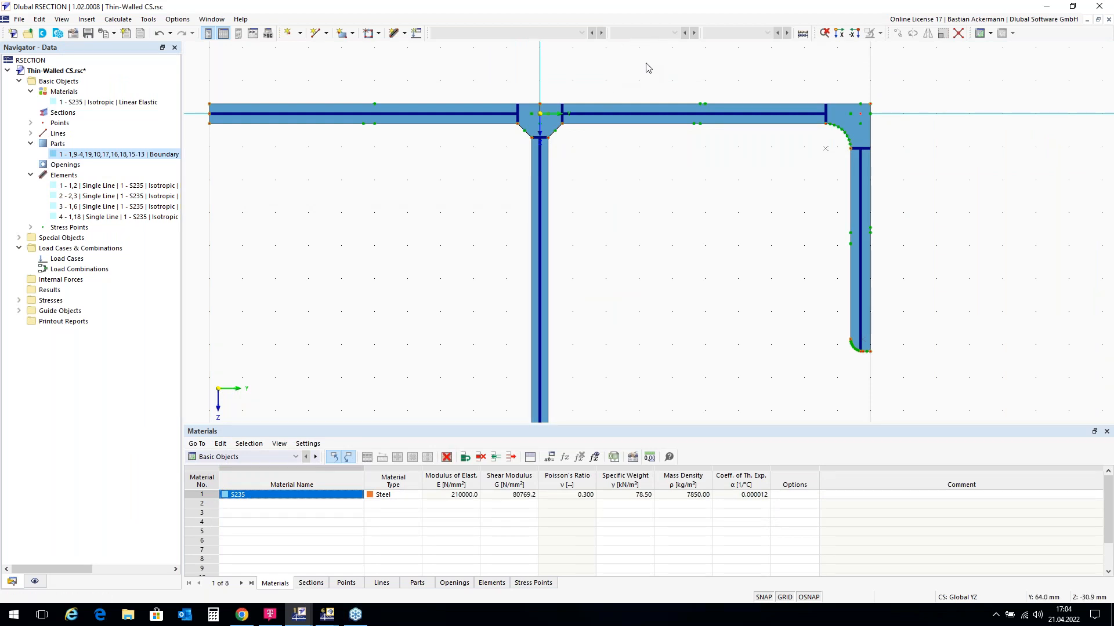
Step: Zoom to inspect the solid filled T-section of 105.04 cm² and 82.5 kg/m
scroll(649, 69, "down", 4)
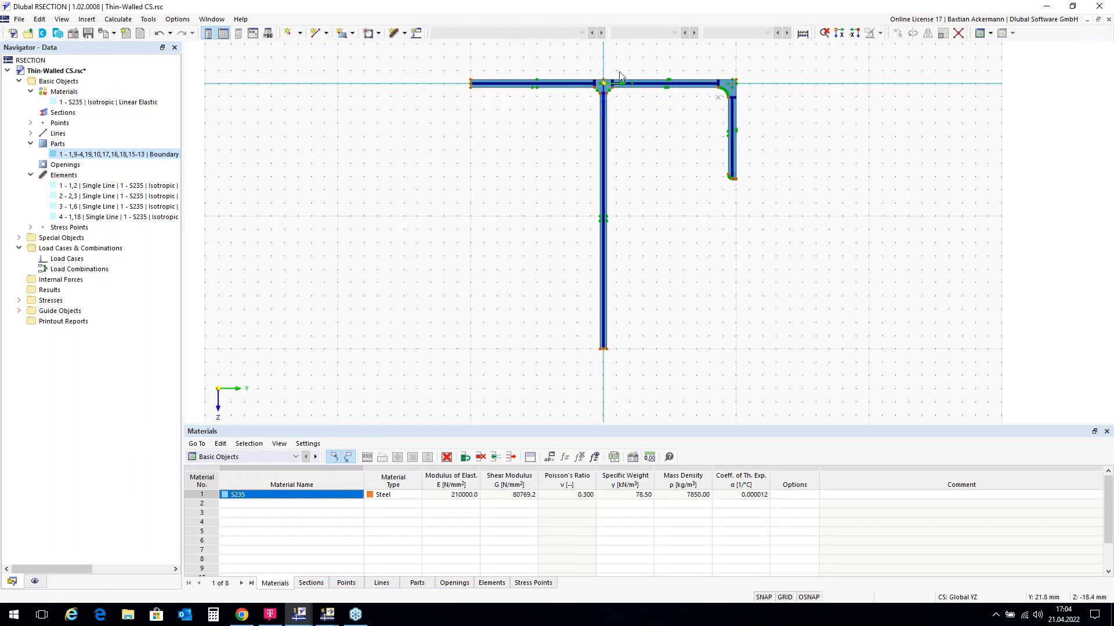
scroll(618, 71, "up", 1)
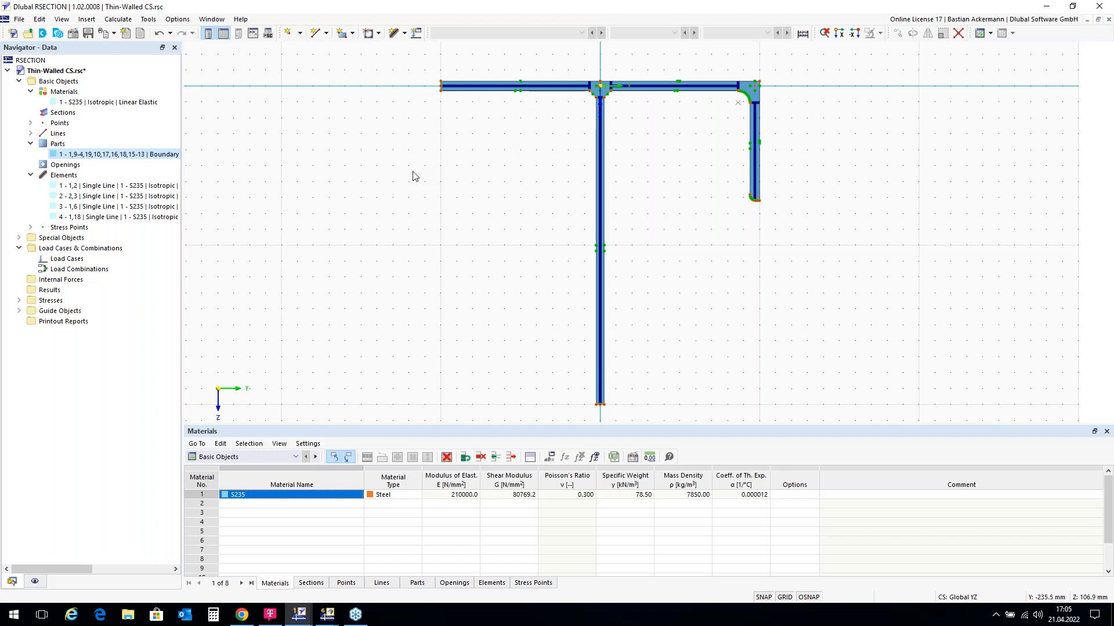
Step: Add load cases LC1 and LC2 and combination CO1 = LC1 + LC2, then confirm
left_click(418, 34)
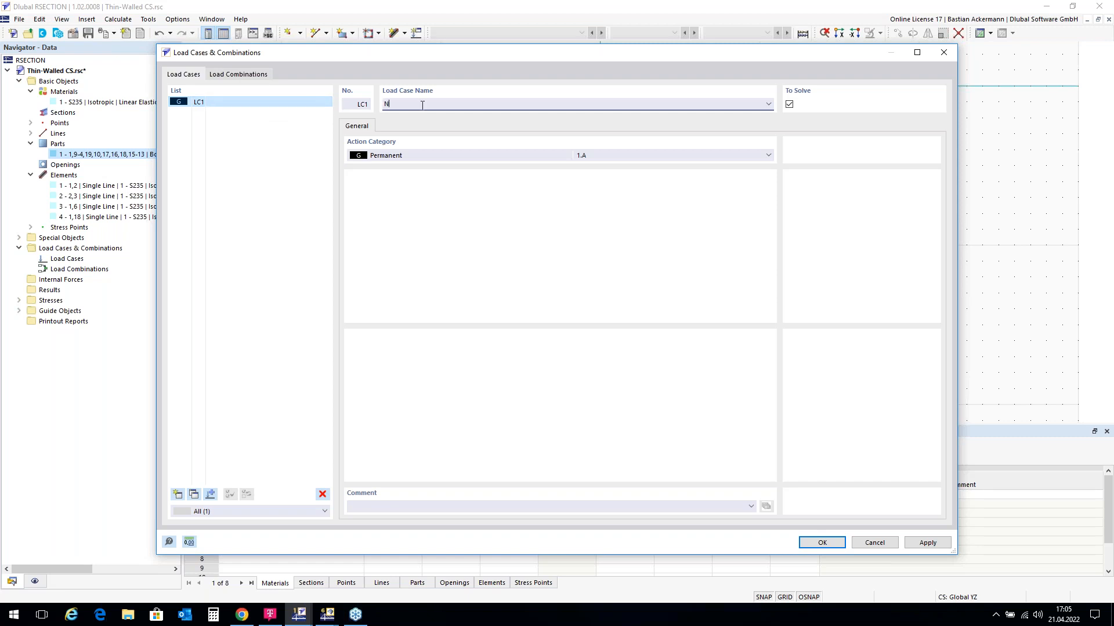
left_click(177, 495)
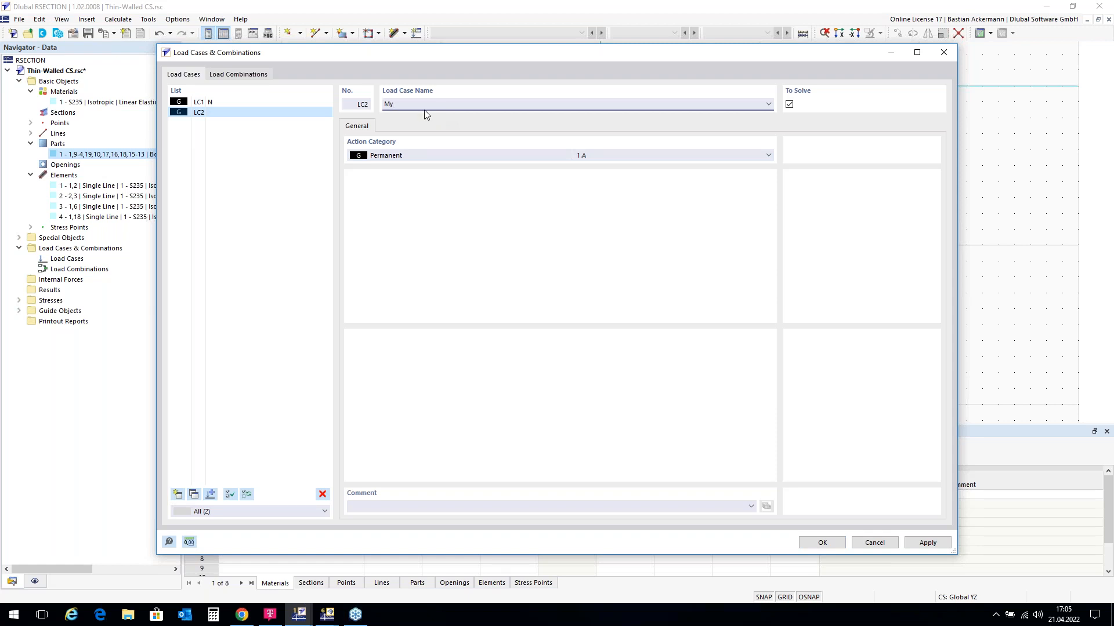
left_click(243, 75)
left_click(178, 495)
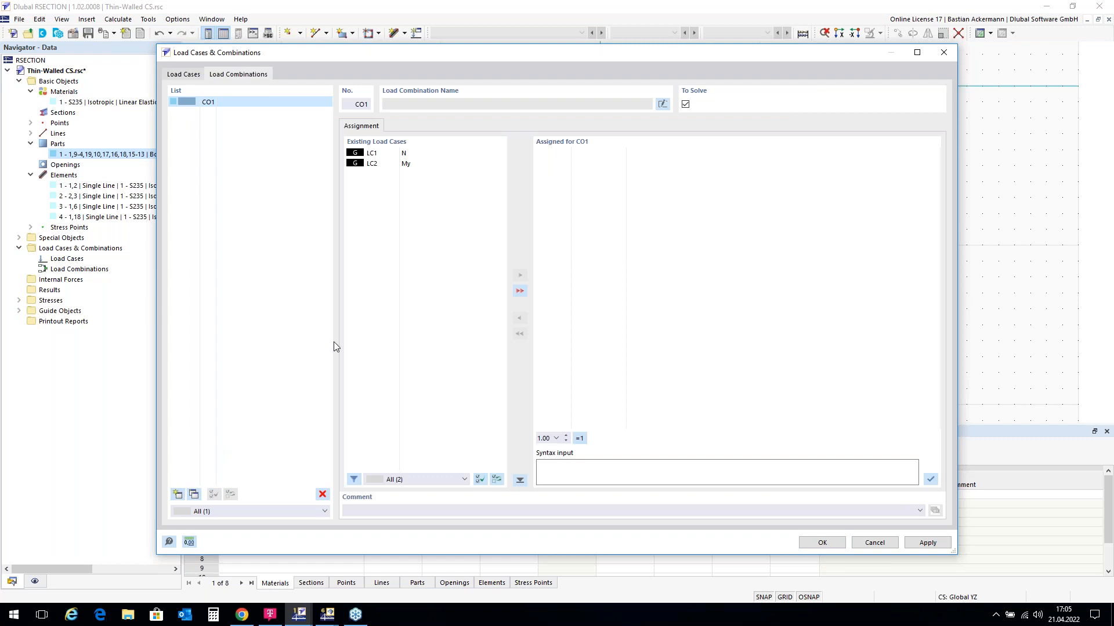
double_click(414, 154)
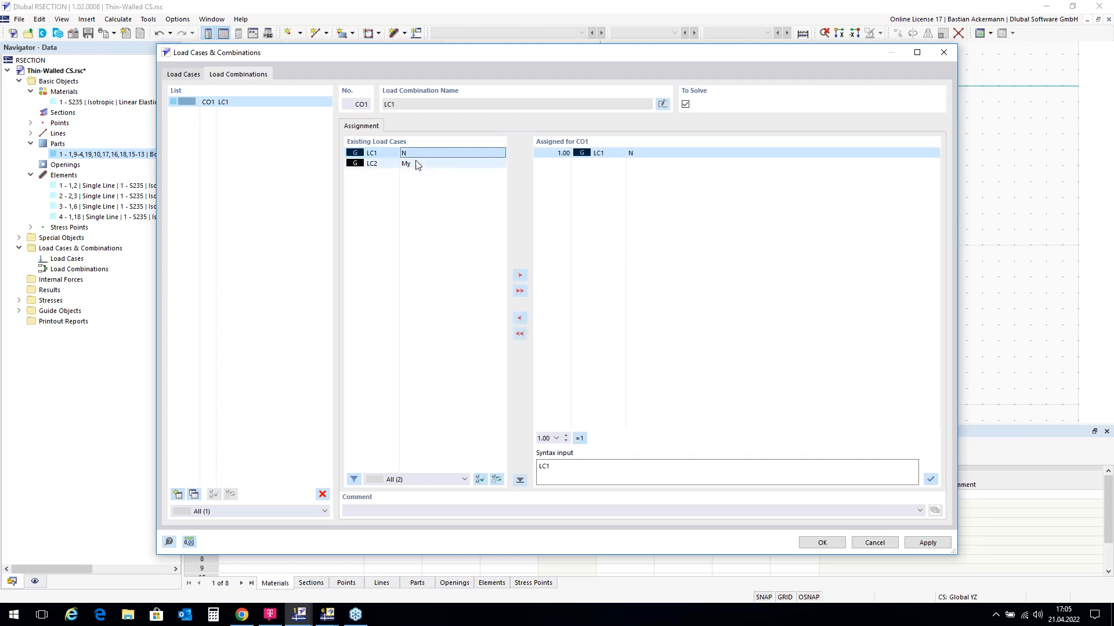
double_click(417, 164)
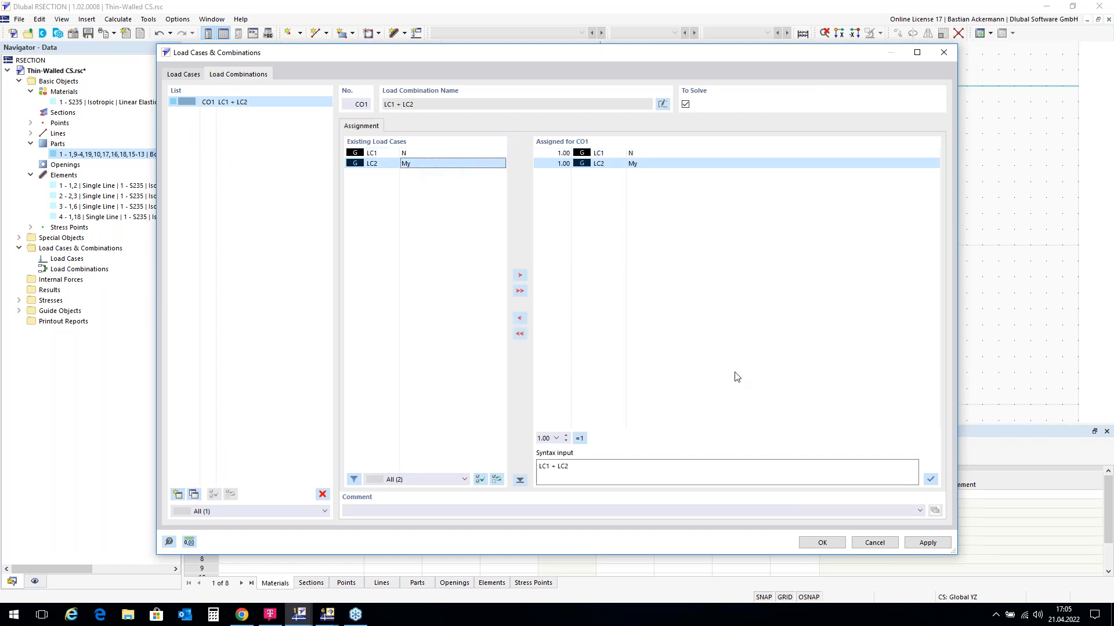
left_click(823, 543)
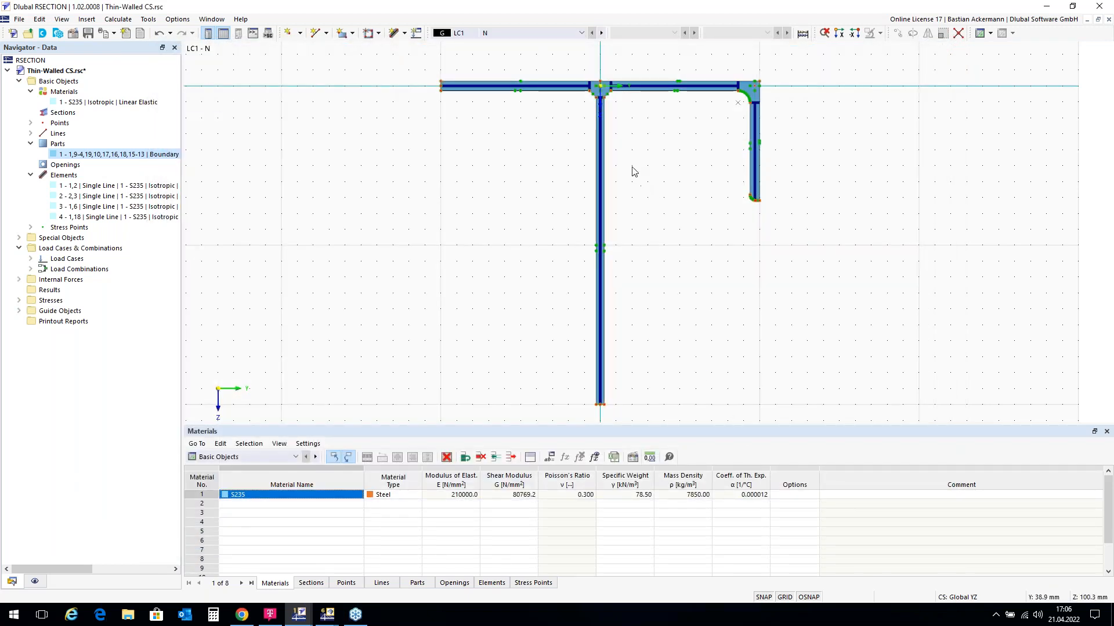
Step: Give LC1 - N a negative (compressive) axial force N
double_click(52, 280)
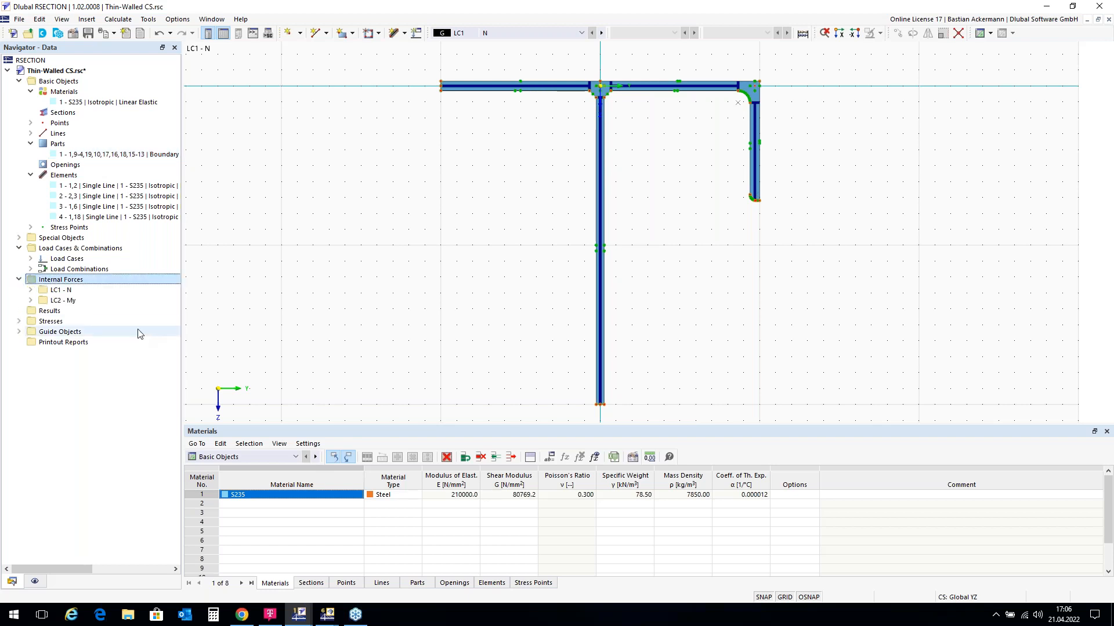
double_click(65, 291)
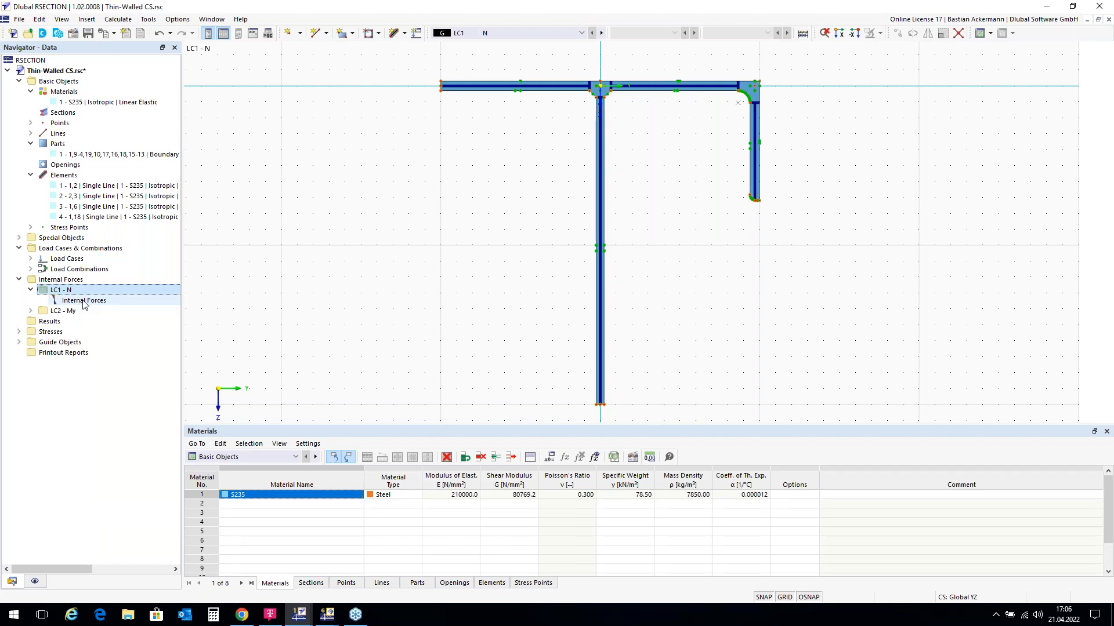
double_click(83, 300)
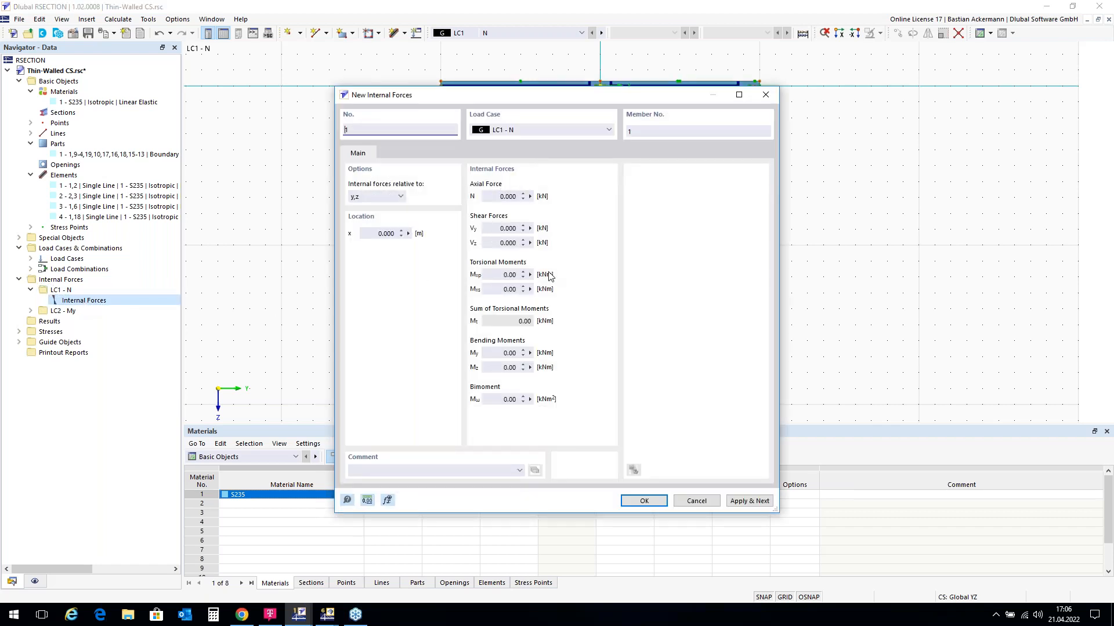
left_click(500, 197)
type("-50")
left_click(644, 501)
Step: Give LC2 - My a bending moment My of 20 kNm
double_click(75, 313)
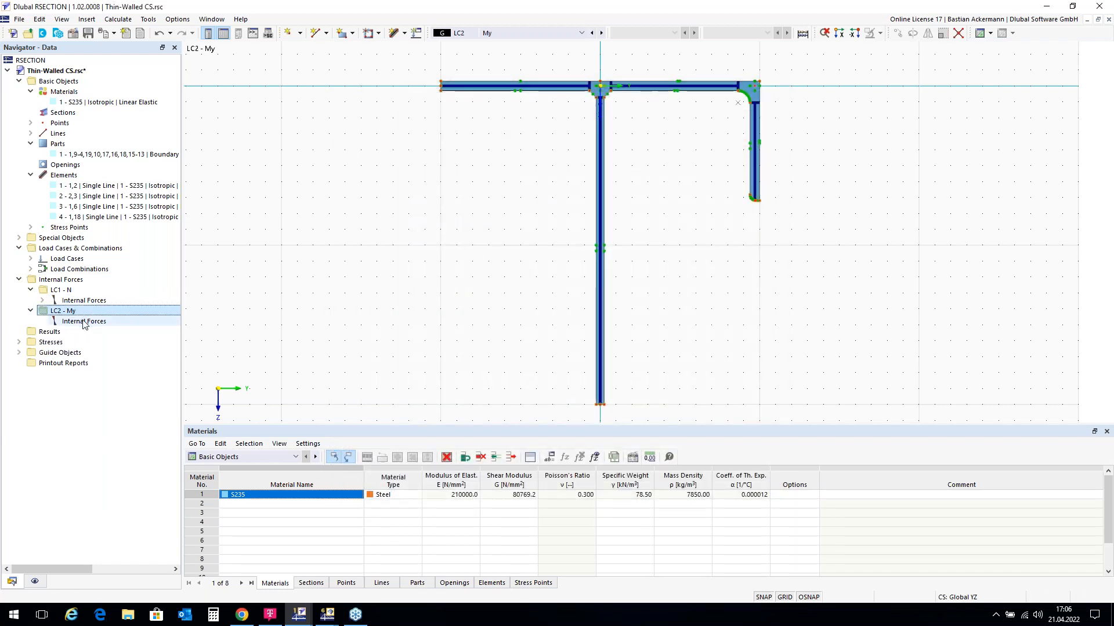
double_click(84, 321)
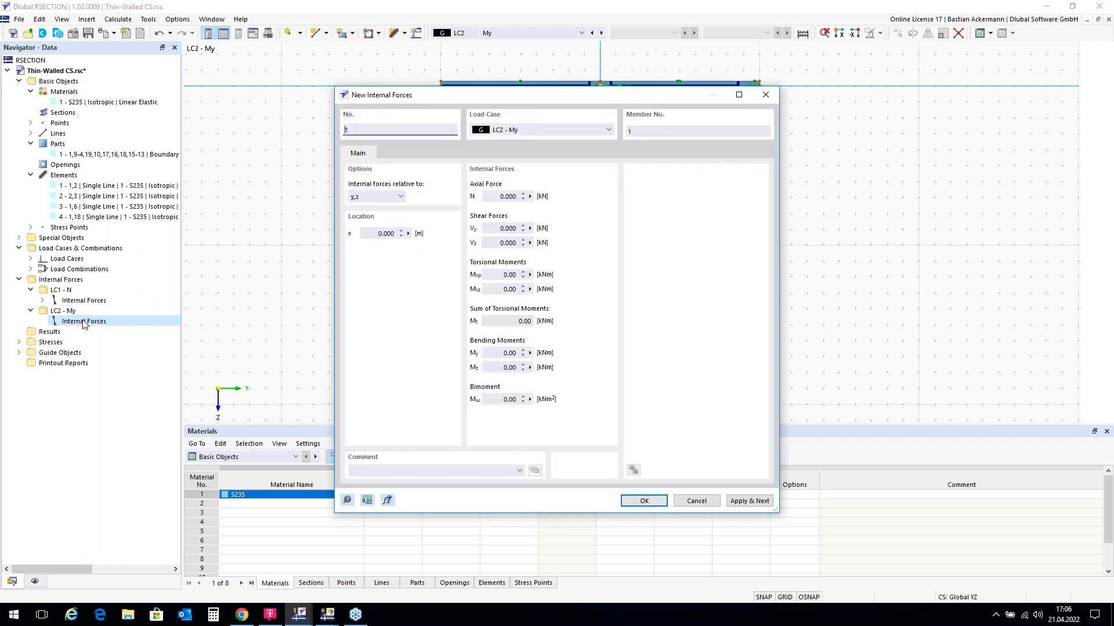
left_click(501, 352)
type("20")
left_click(652, 503)
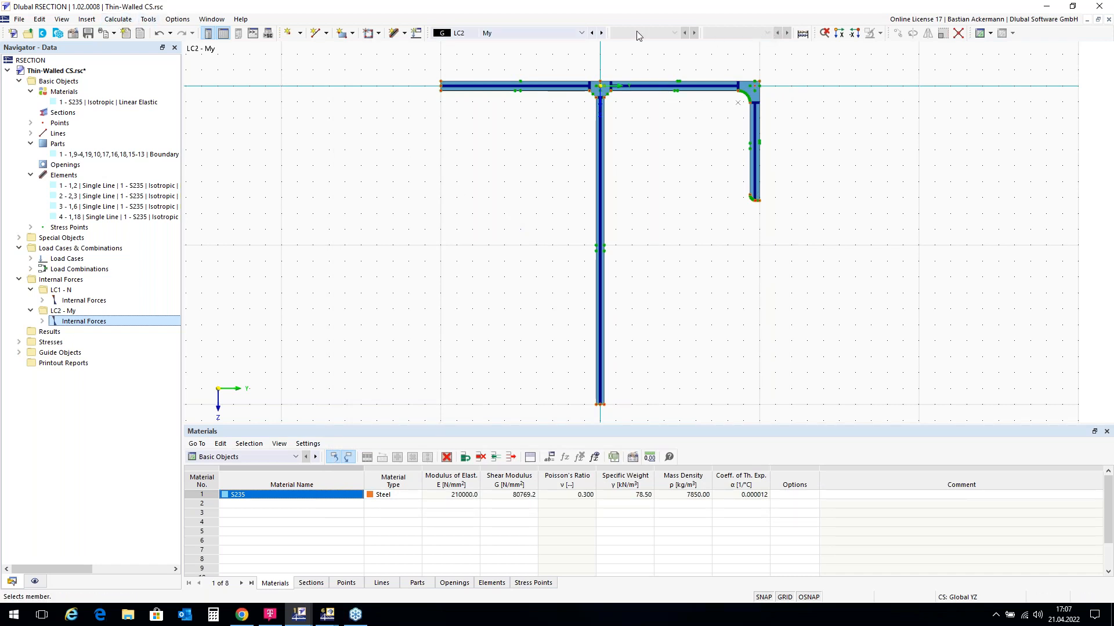
Step: Calculate all load cases and hide the subpanel lines in the section drawing
left_click(803, 33)
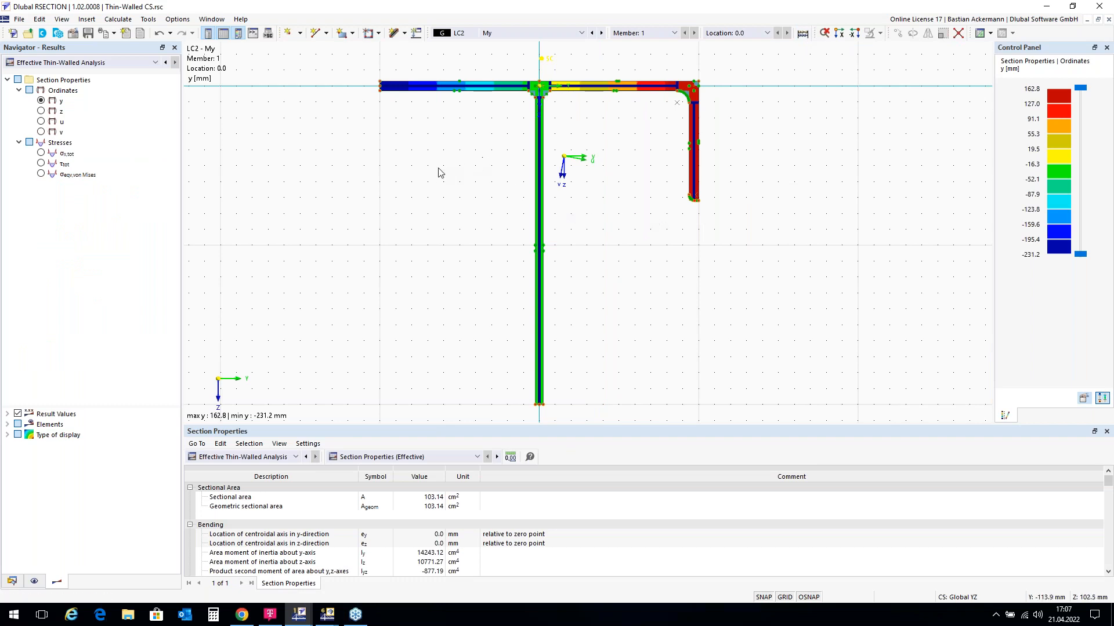
left_click(34, 582)
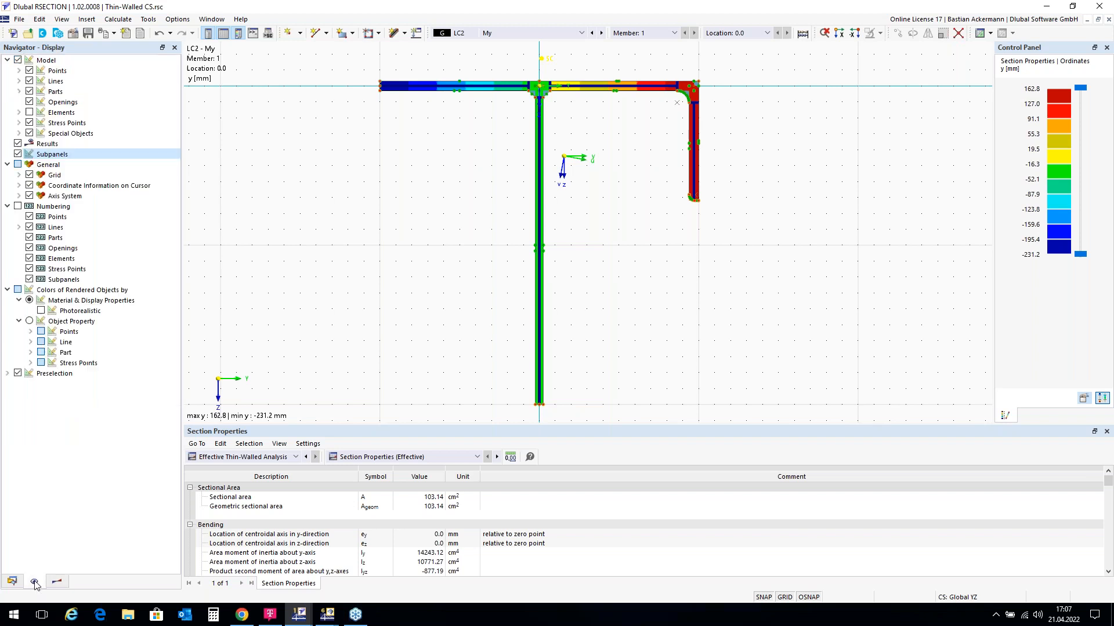
left_click(18, 154)
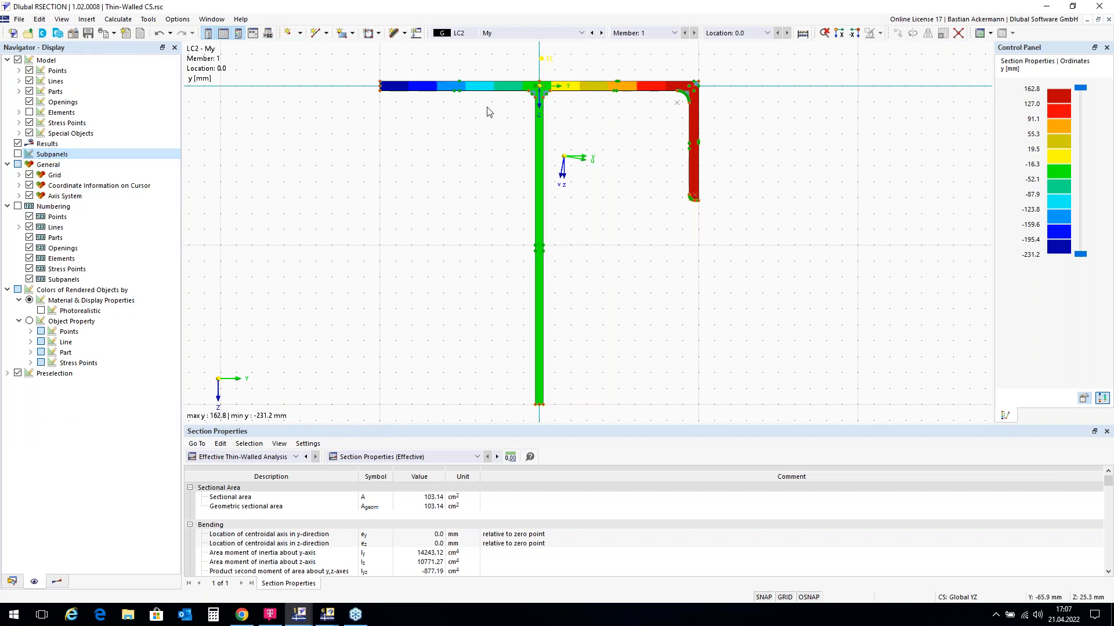
left_click(56, 581)
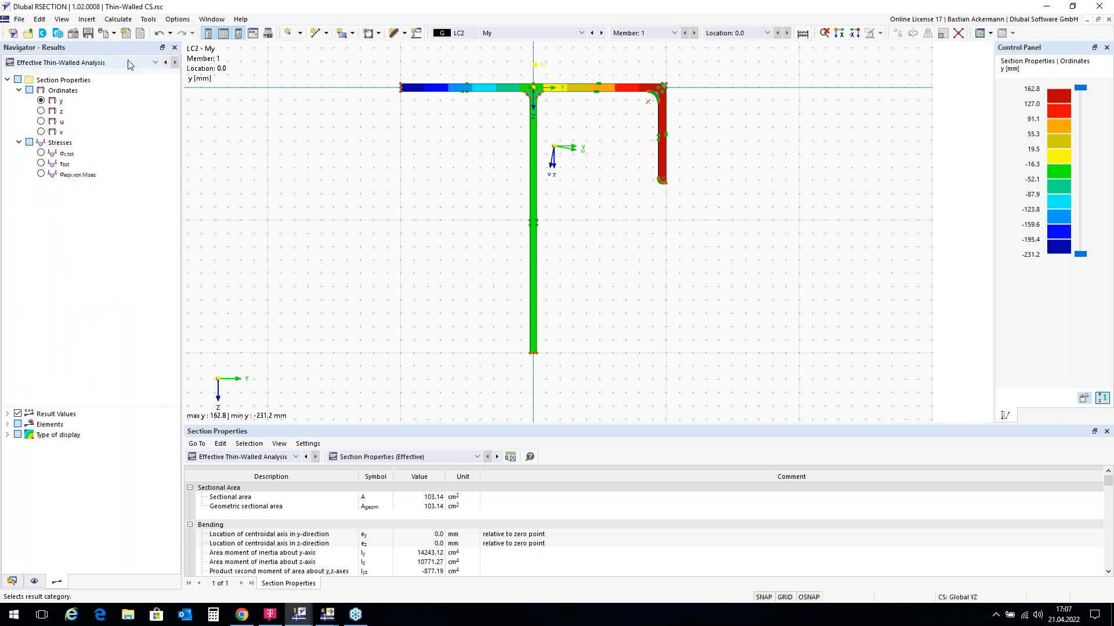
Step: Keep the Effective Thin-Walled Analysis results and enlarge the Section Properties table
left_click(156, 64)
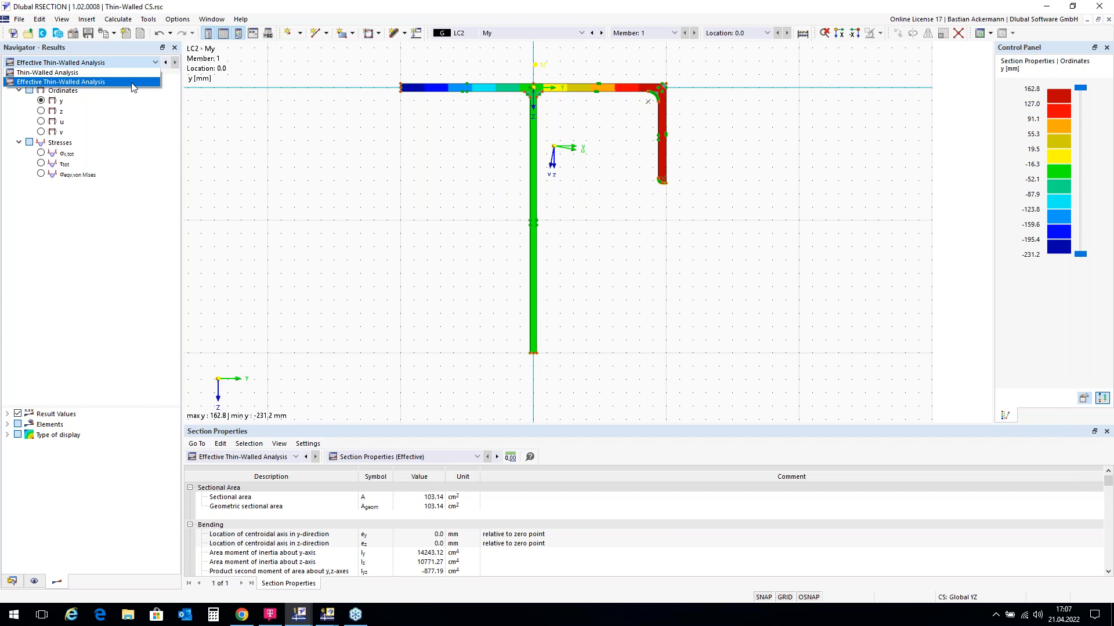
left_click(155, 64)
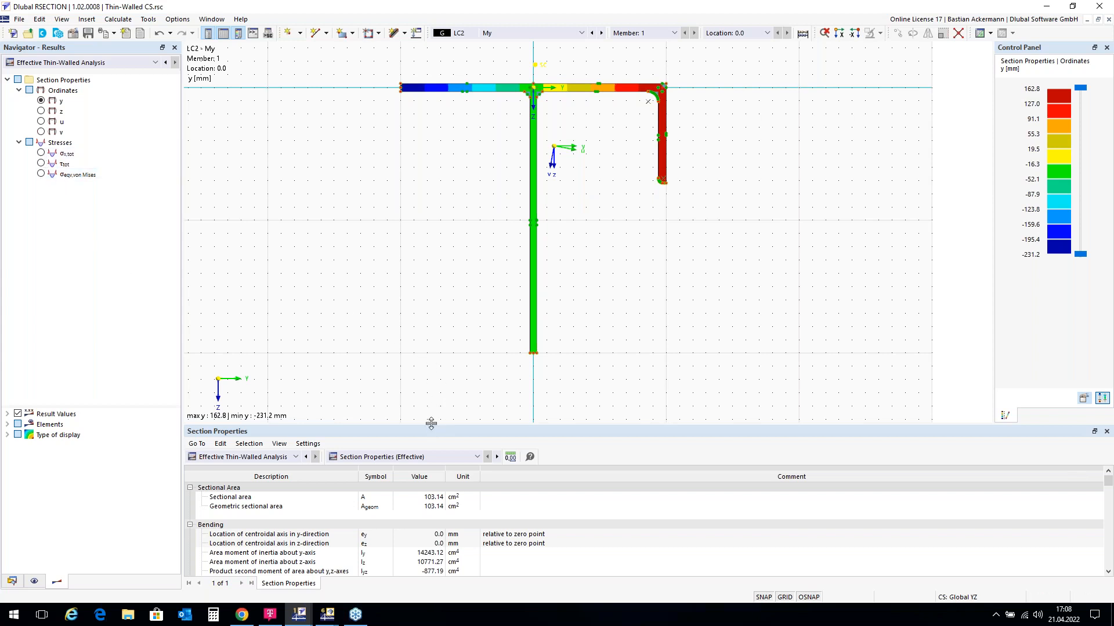
left_click_drag(431, 424, 436, 376)
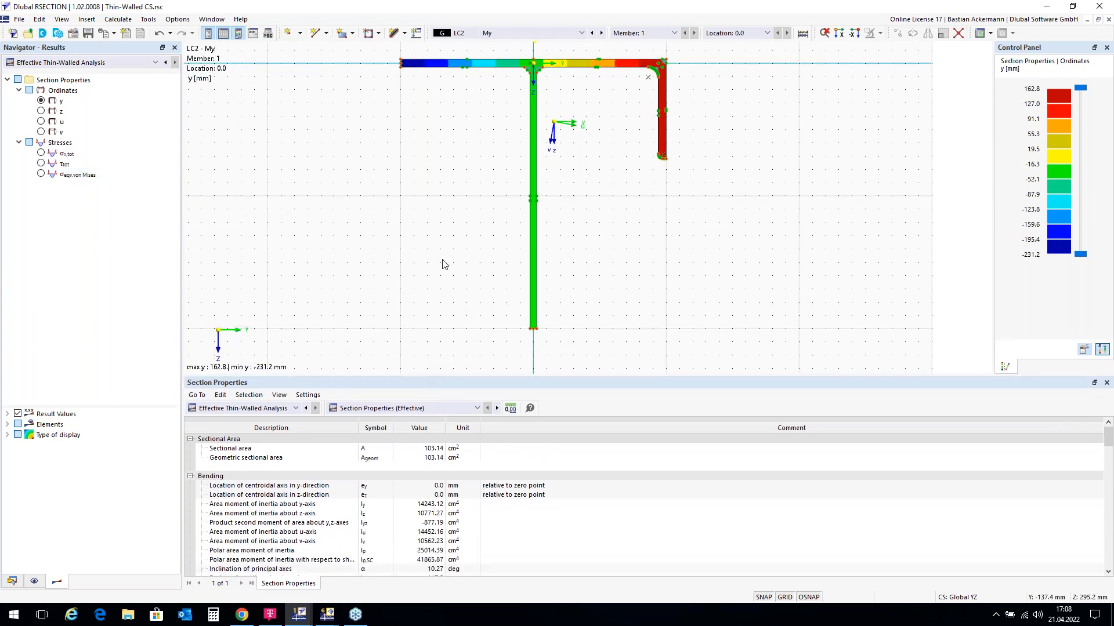
scroll(444, 282, "down", 1)
scroll(486, 115, "up", 1)
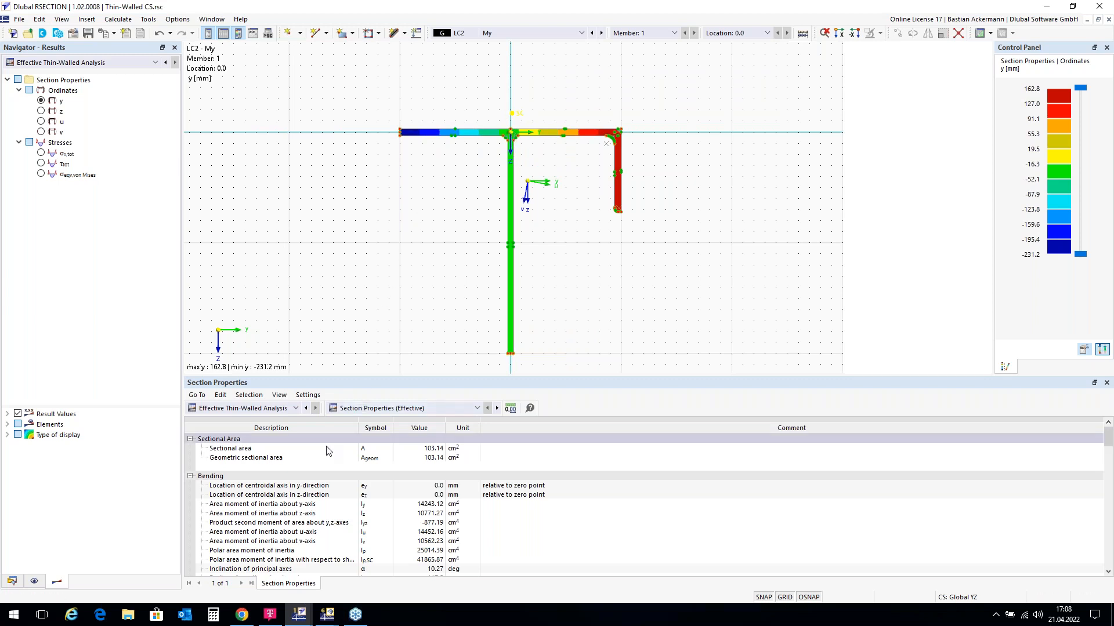
Step: Switch the Section Properties table to Thin-Walled Analysis and scroll through its values
left_click(297, 409)
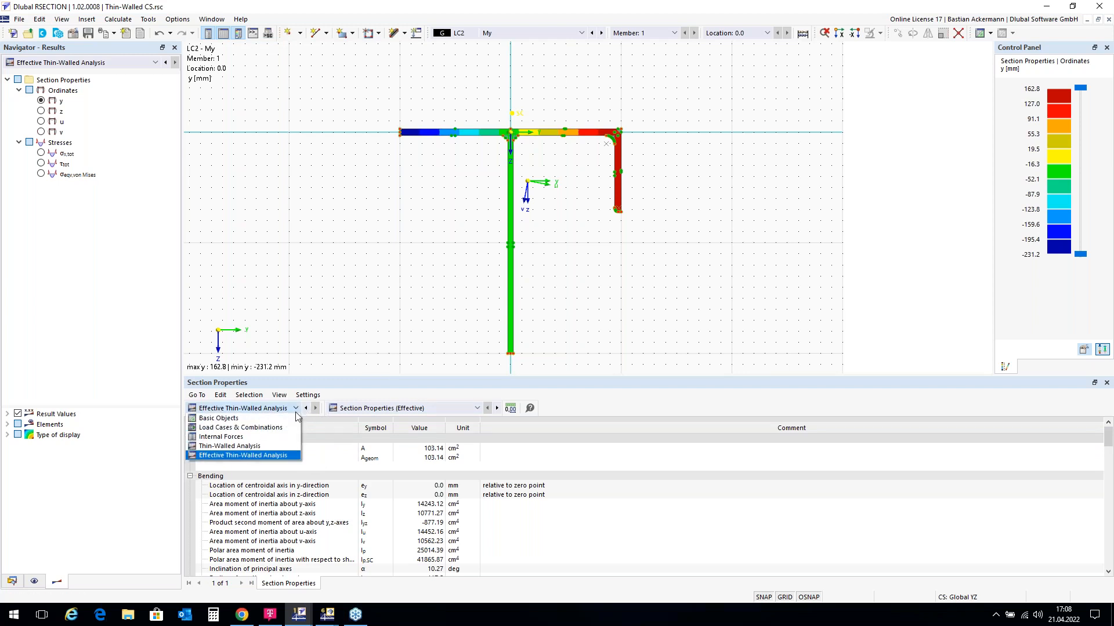
left_click(277, 447)
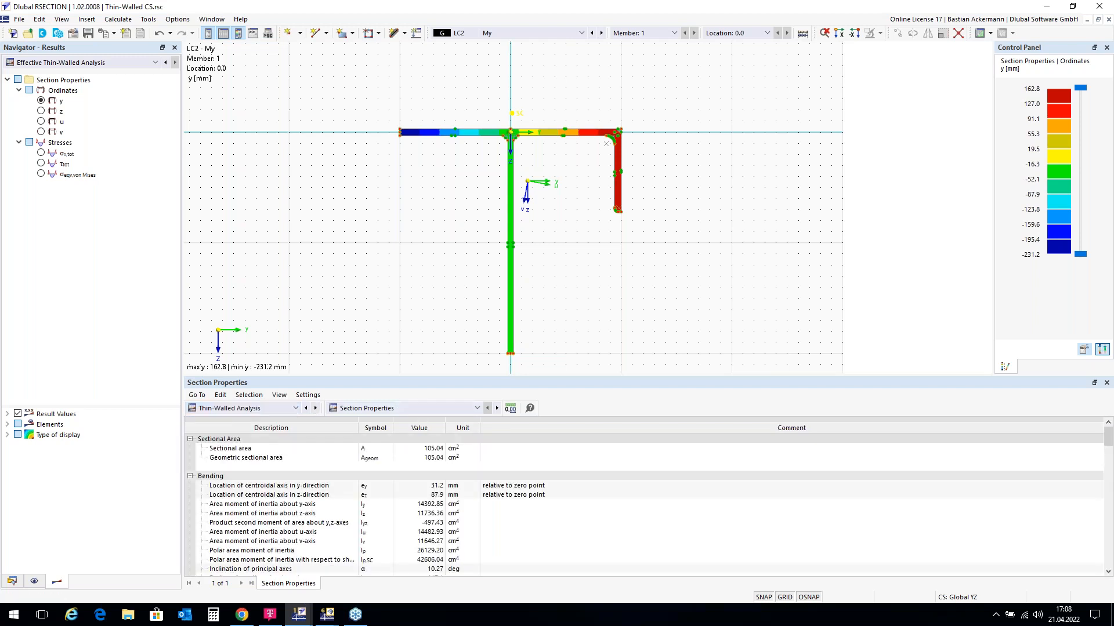
left_click_drag(392, 381, 390, 308)
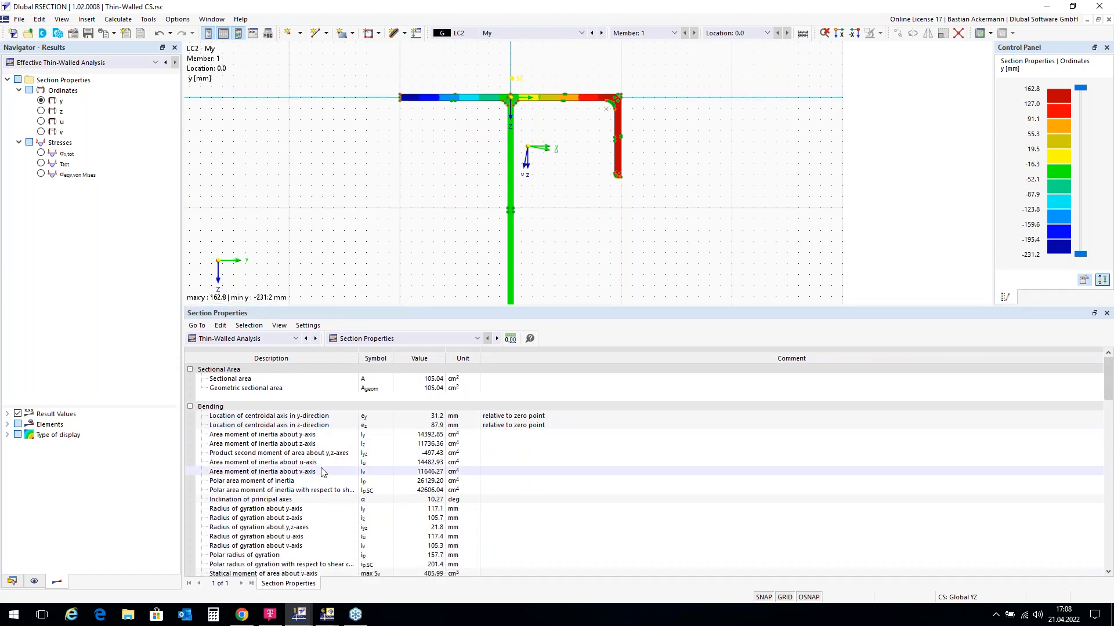
scroll(328, 429, "down", 8)
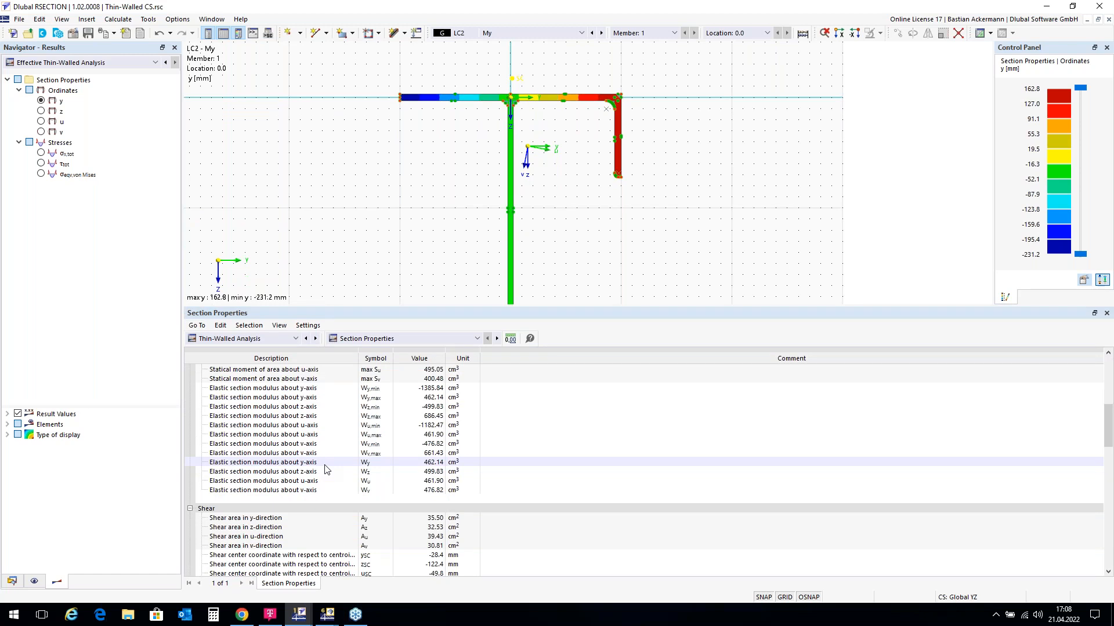
scroll(323, 468, "down", 2)
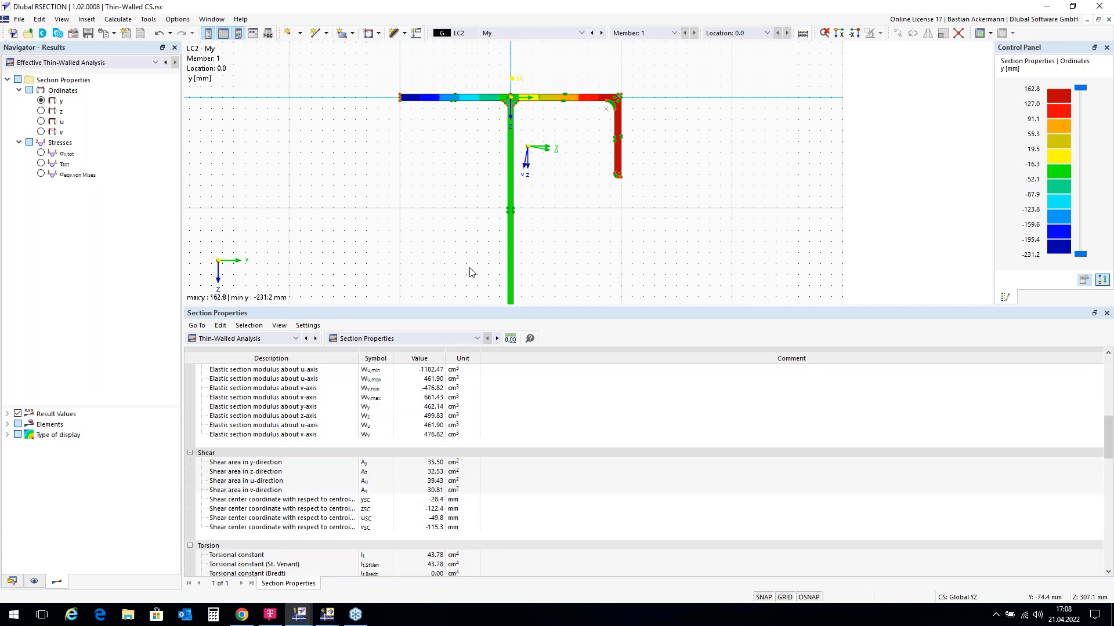
left_click_drag(465, 306, 447, 444)
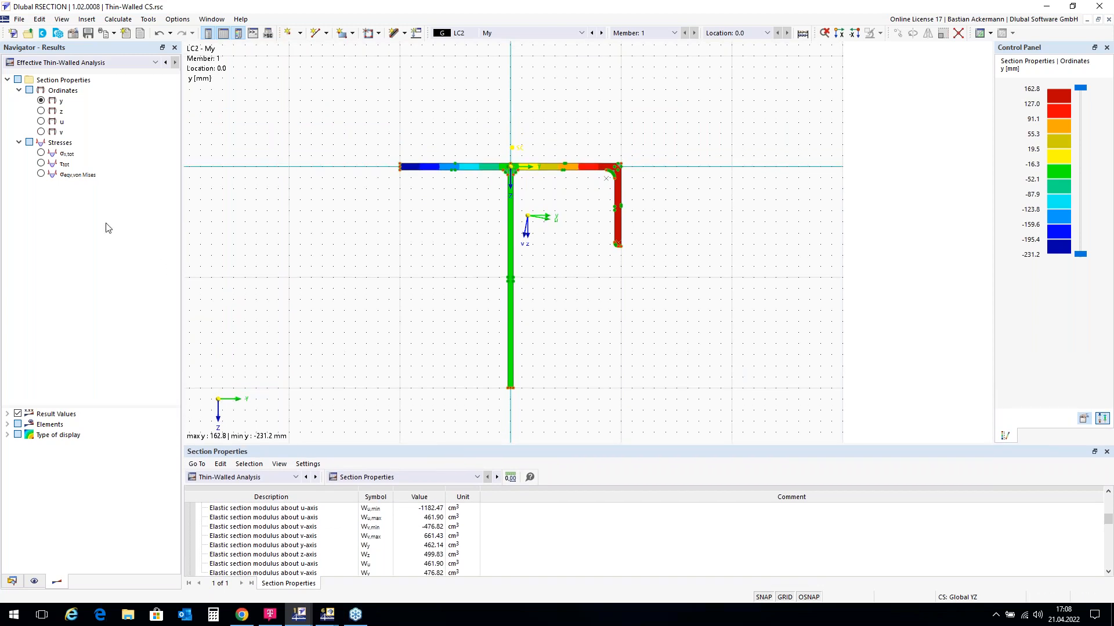
Step: Show σx,tot stresses for LC1 - N, inspect the flange end zoomed in, then advance to LC2 - My
left_click(40, 153)
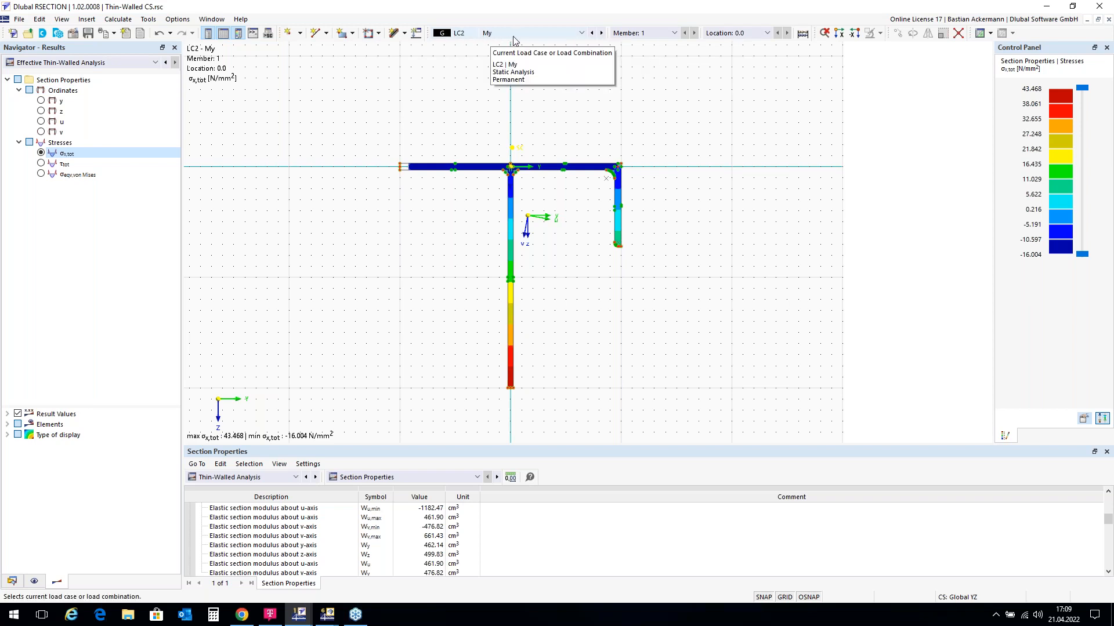
left_click(592, 33)
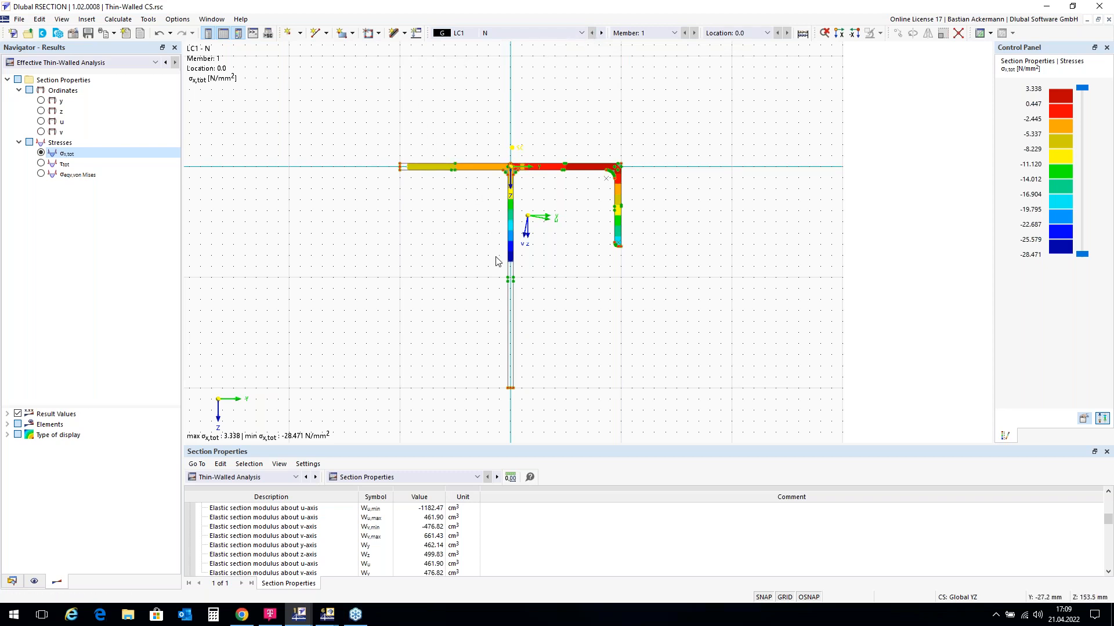
scroll(403, 169, "up", 1)
scroll(403, 169, "up", 5)
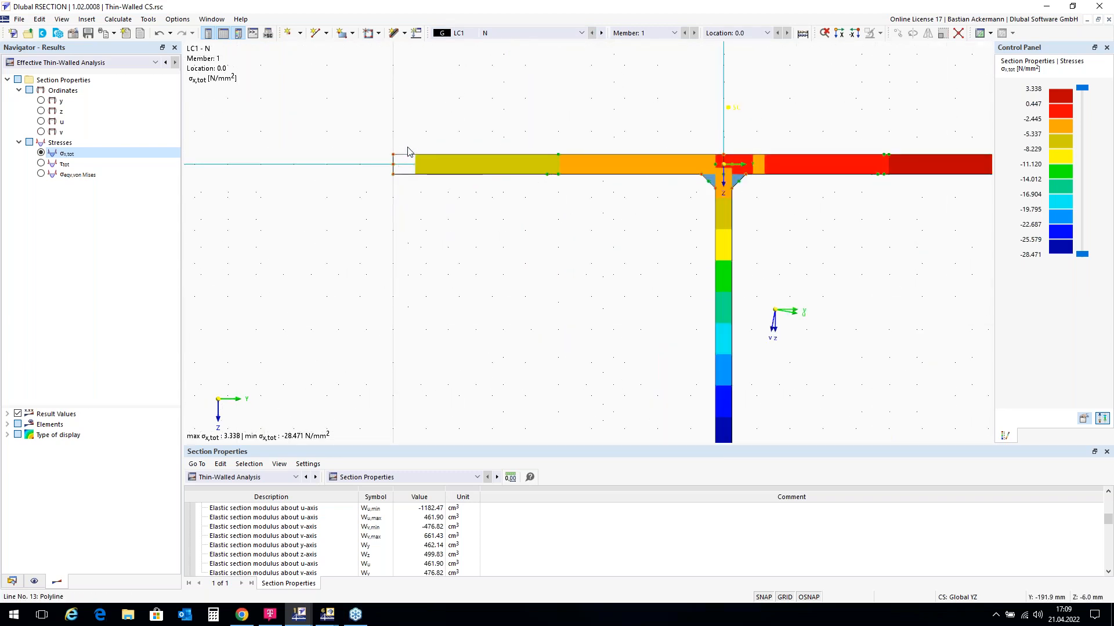
scroll(433, 140, "down", 4)
scroll(446, 133, "down", 2)
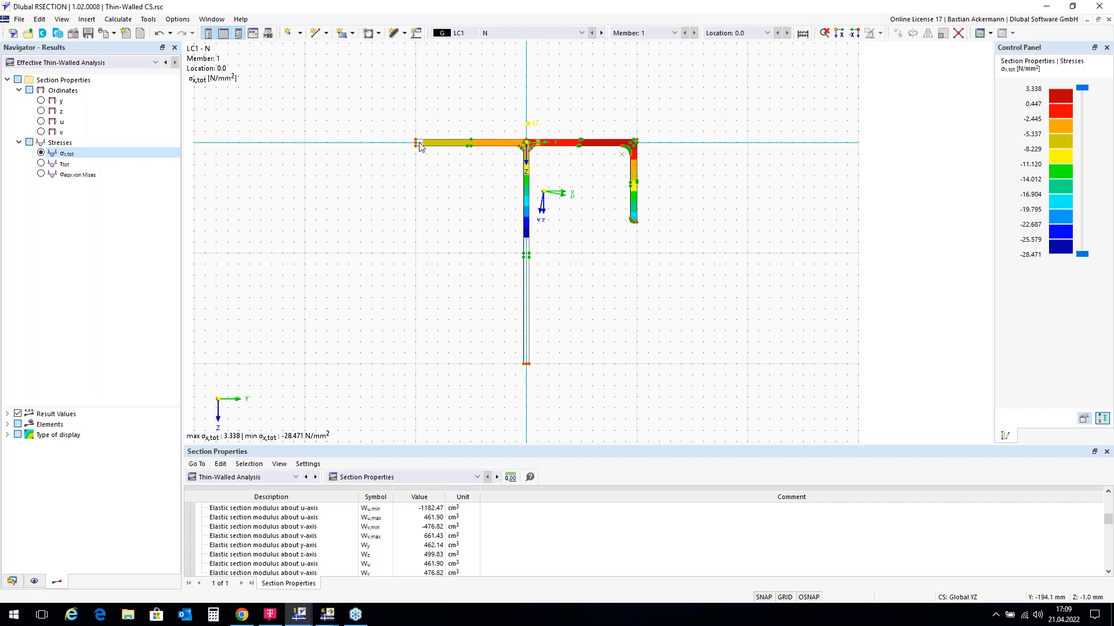
scroll(419, 145, "up", 1)
scroll(419, 145, "up", 2)
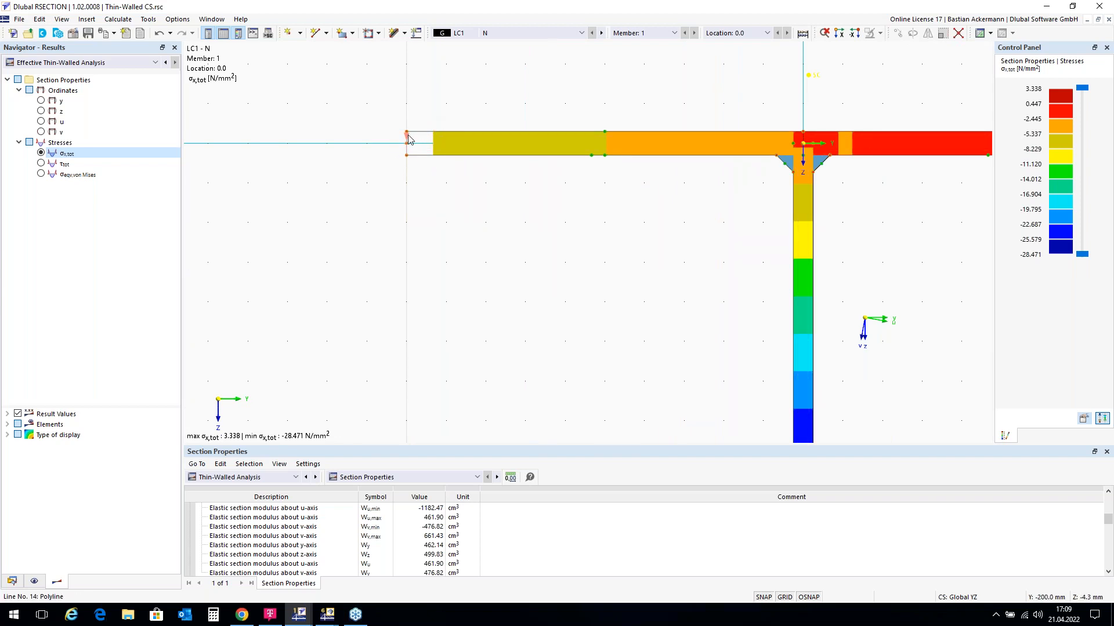
scroll(408, 139, "down", 2)
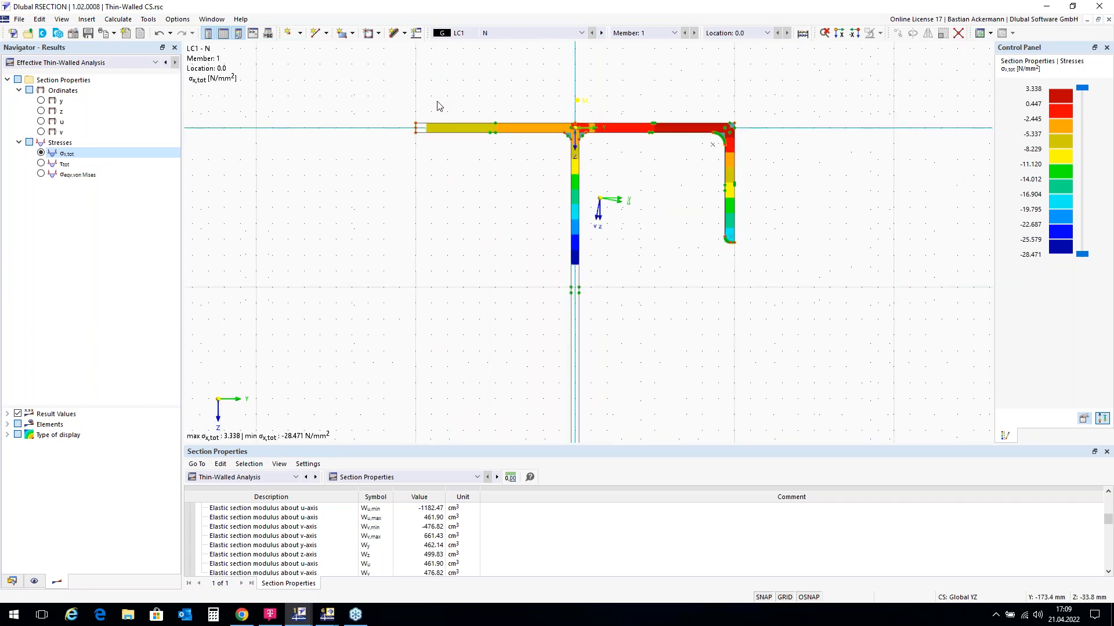
left_click(602, 33)
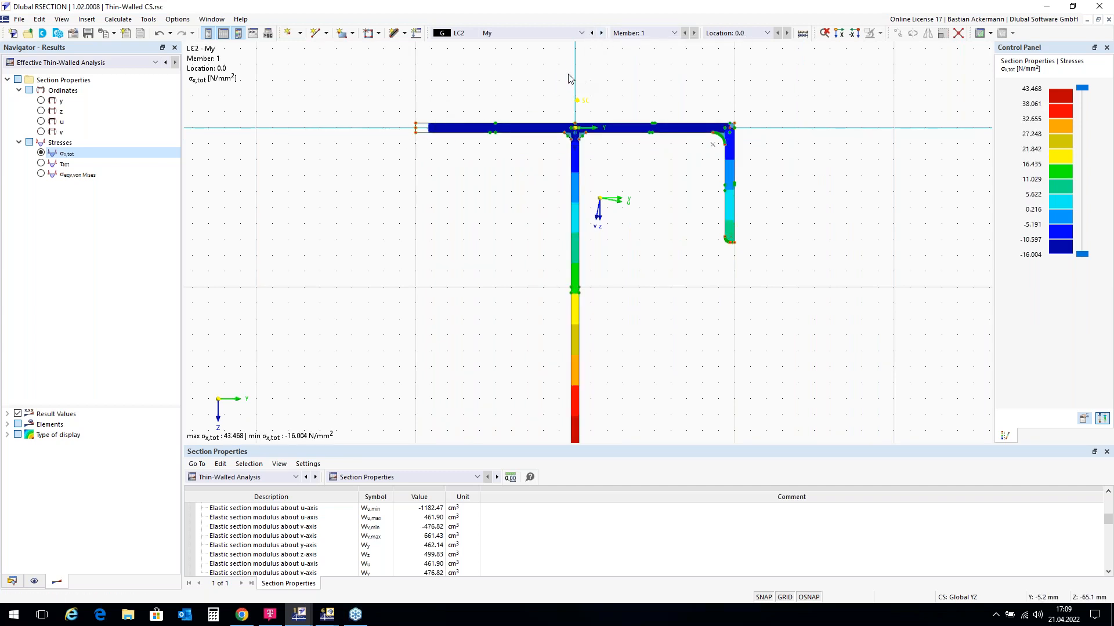
Step: Advance to combination CO1 (LC1 + LC2), showing σx,tot from 38.779 to −21.382 N/mm²
scroll(569, 78, "down", 1)
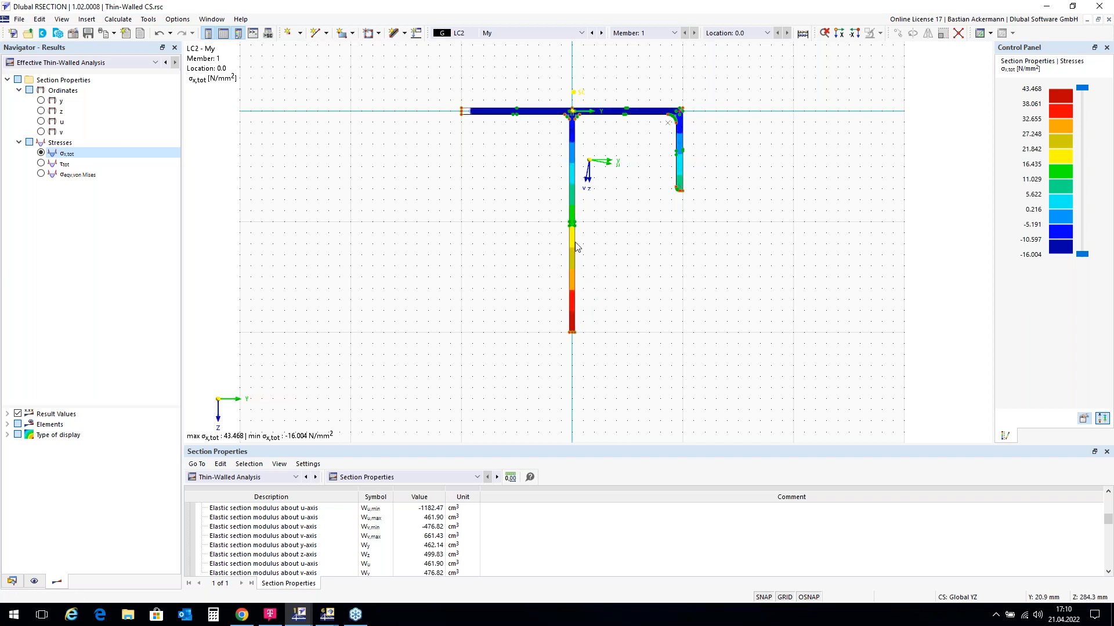
left_click(603, 34)
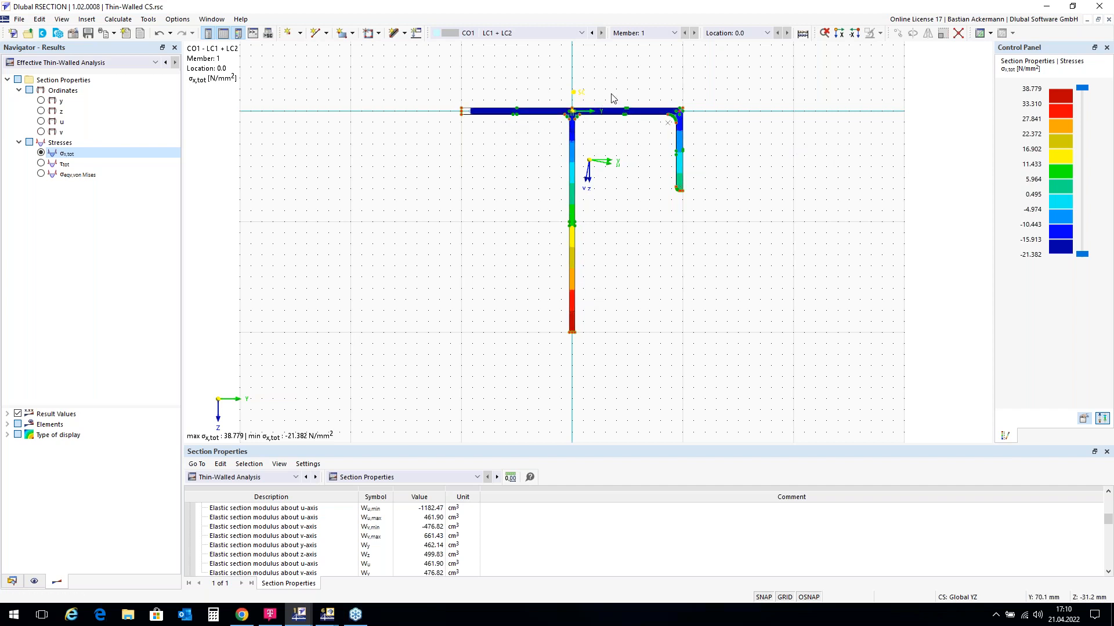
scroll(612, 122, "up", 1)
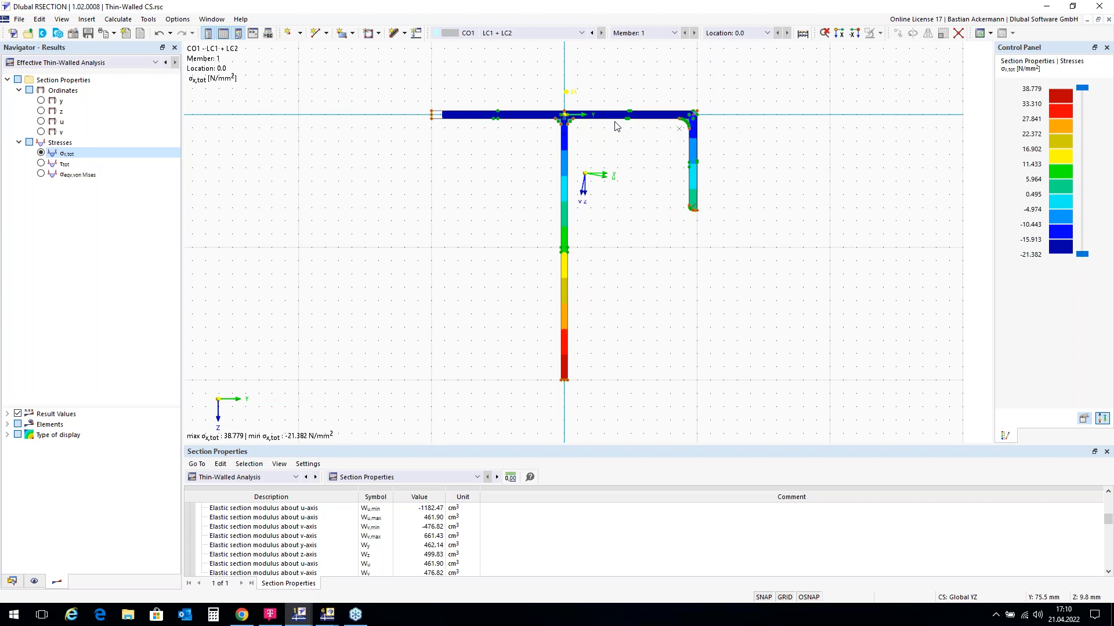
Step: Set the display type to Off so σx,tot appears as a stress diagram, briefly checking τtot
double_click(43, 439)
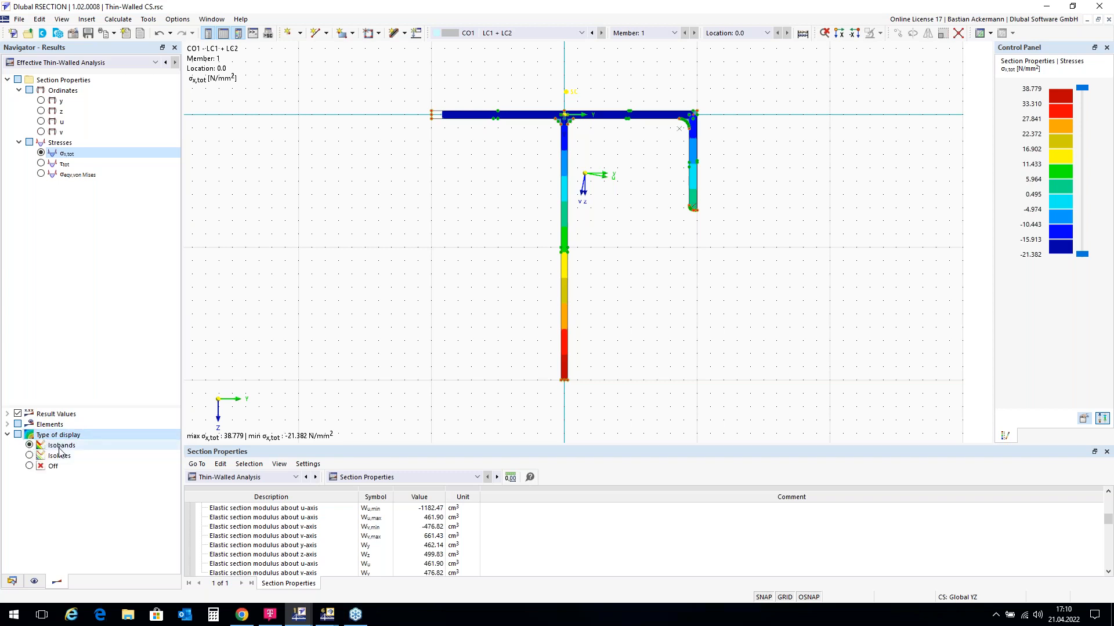
left_click(29, 456)
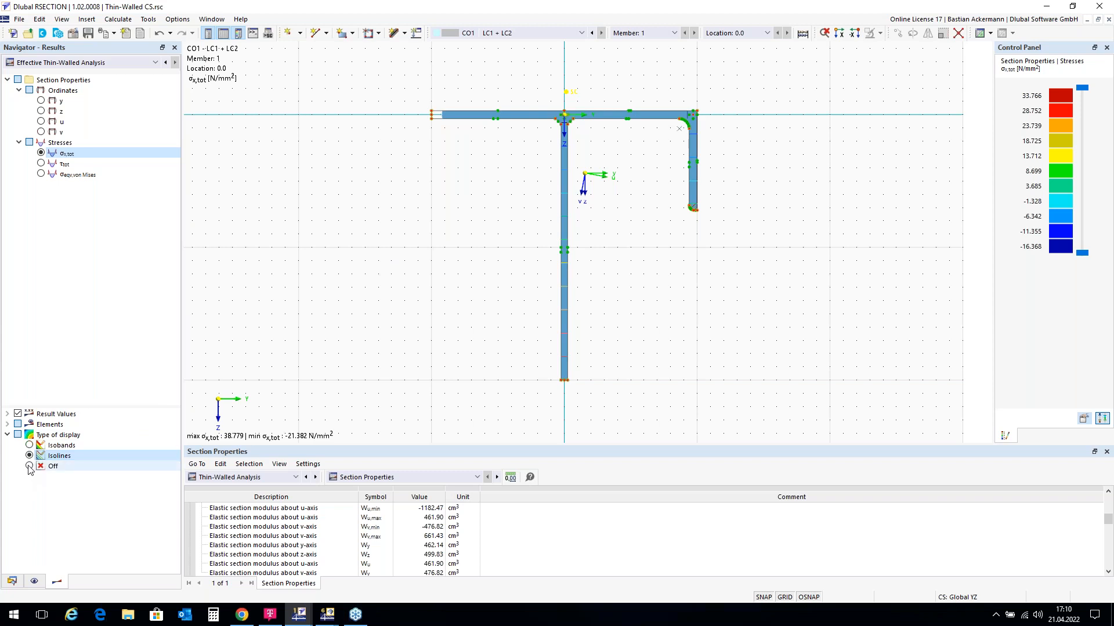
left_click(30, 467)
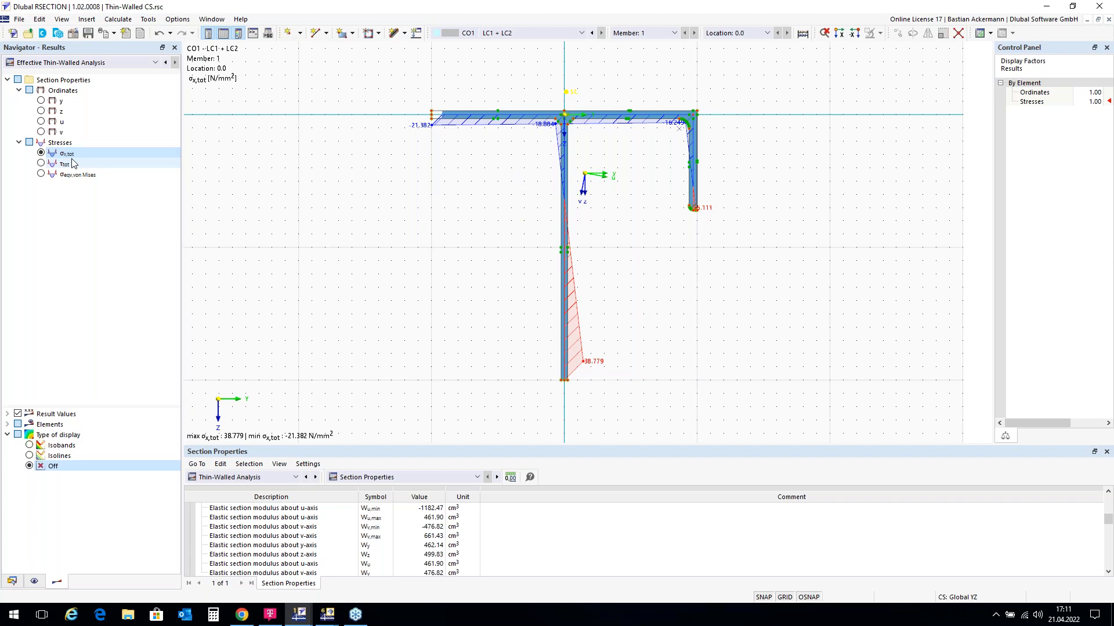
left_click(41, 164)
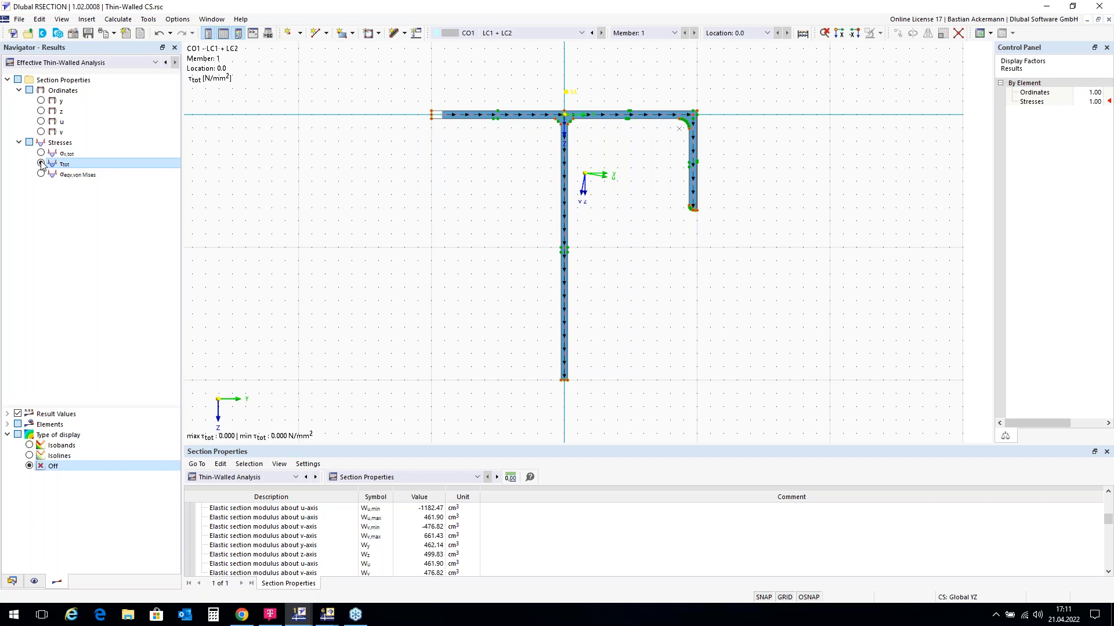
left_click(41, 153)
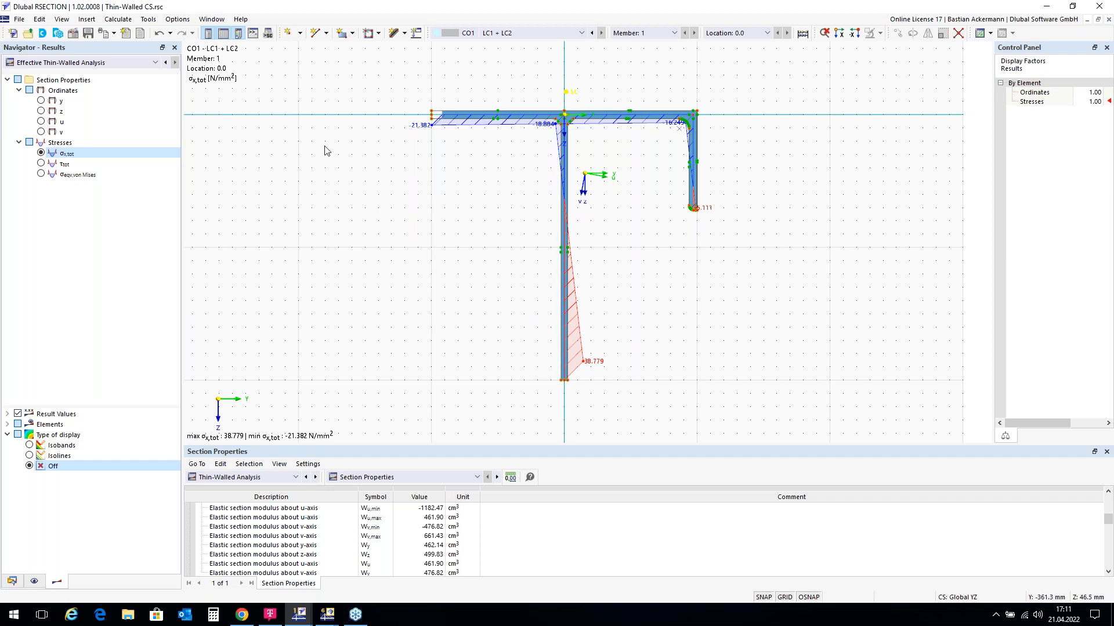
Step: Print the CO1 σx,tot graphic to a new printout report with Save and Show
left_click(115, 34)
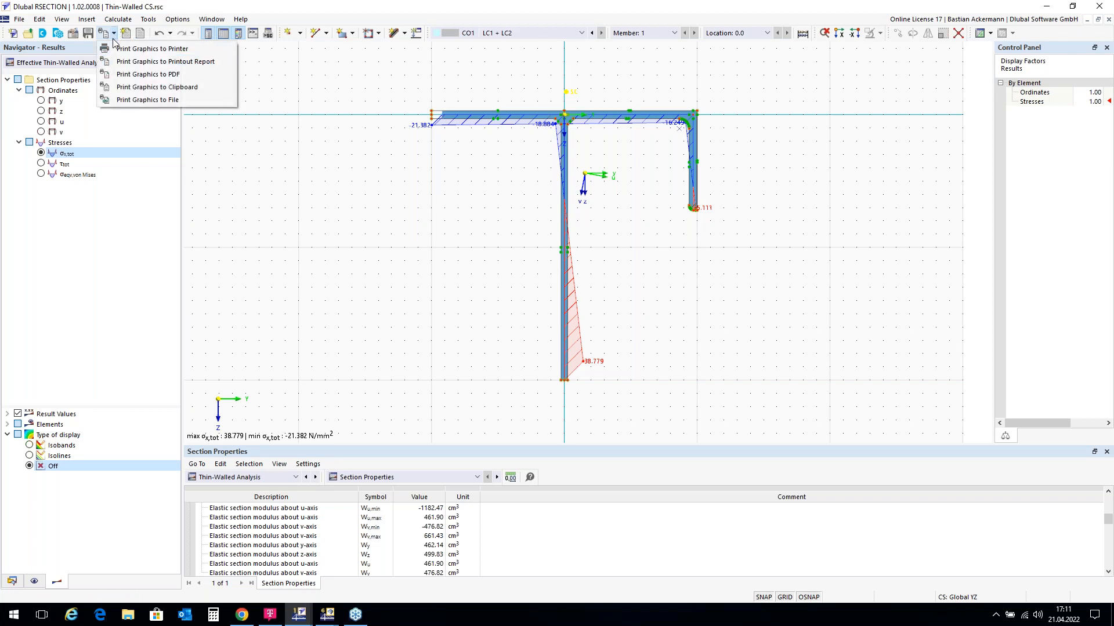
left_click(131, 61)
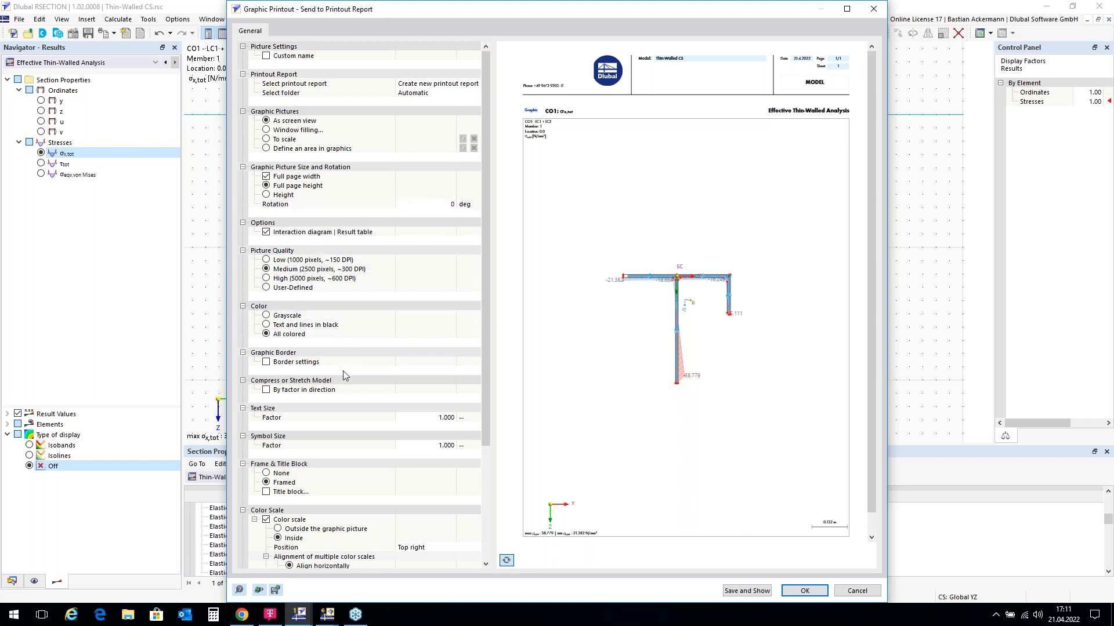
left_click(745, 591)
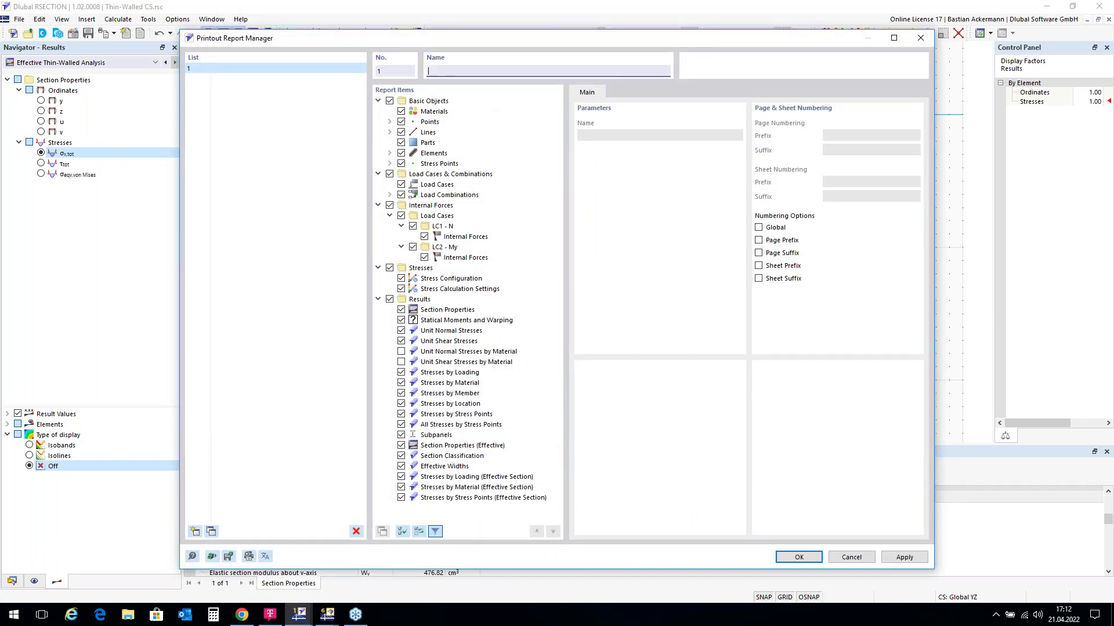
Step: Name the printout report 'Protocol TW CS' and create it
type("Protocol W CST")
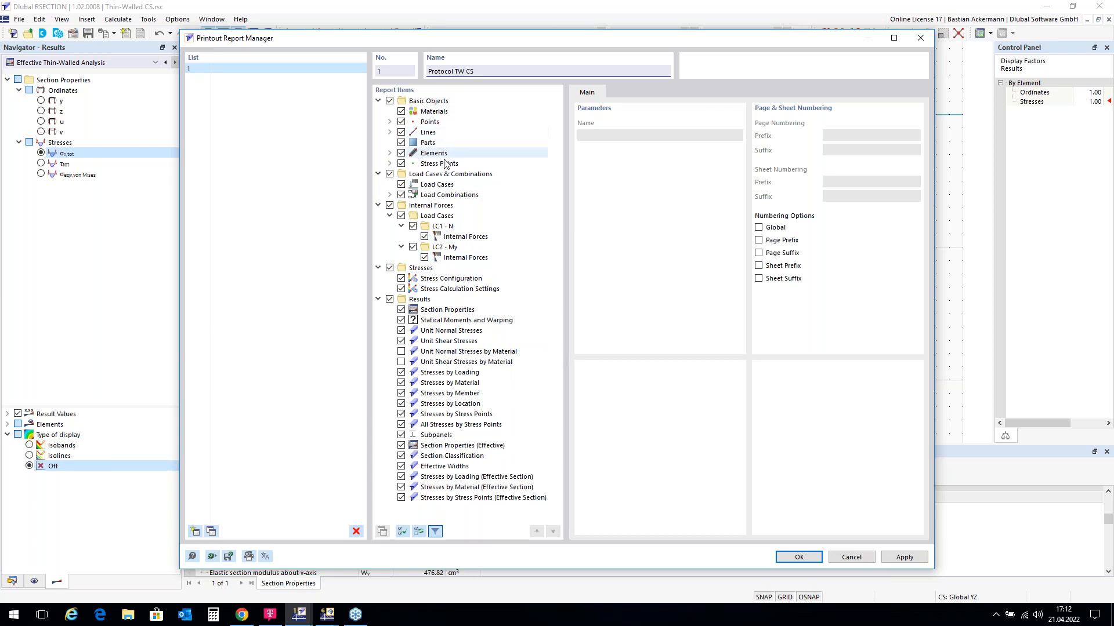
left_click(800, 559)
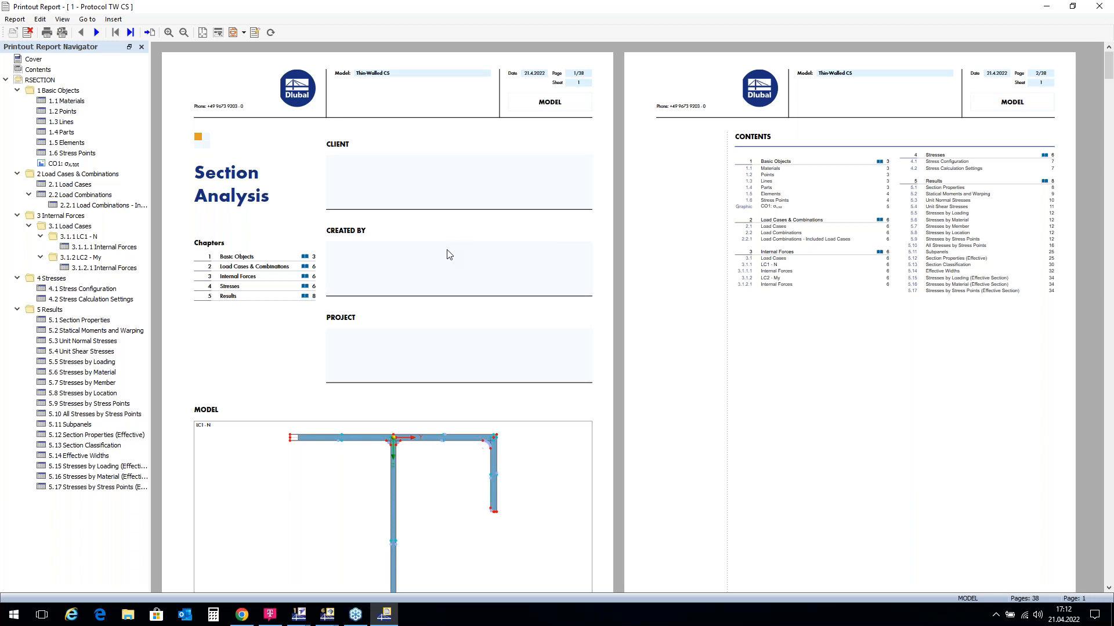
Step: Scroll through the report and jump to the CO1 σx,tot graphic page
scroll(406, 279, "down", 1)
scroll(447, 301, "down", 1)
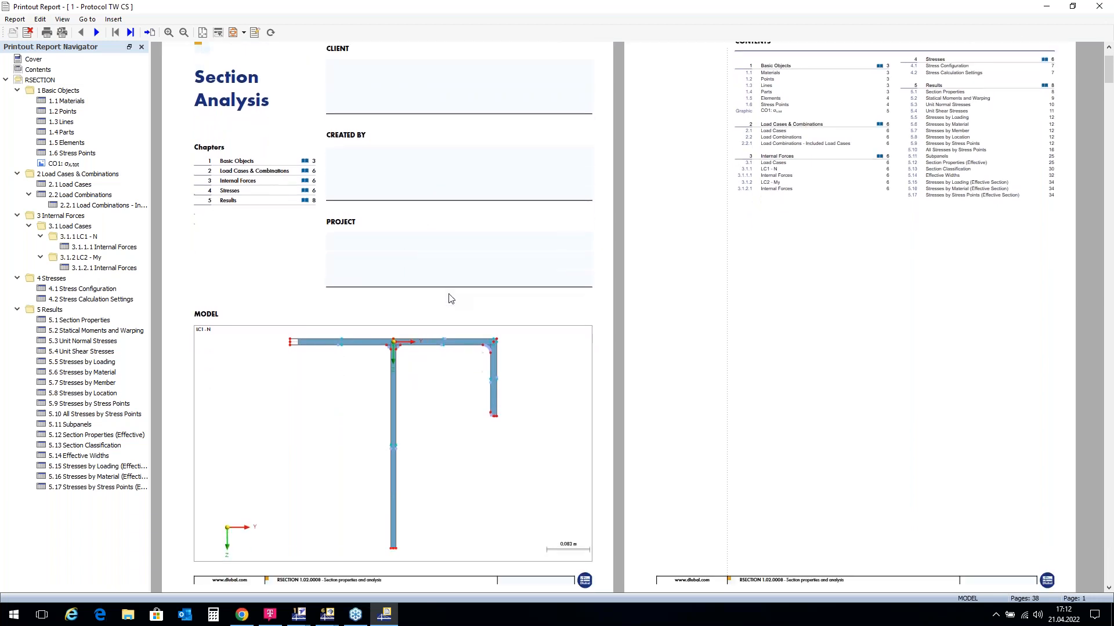
scroll(444, 313, "up", 2)
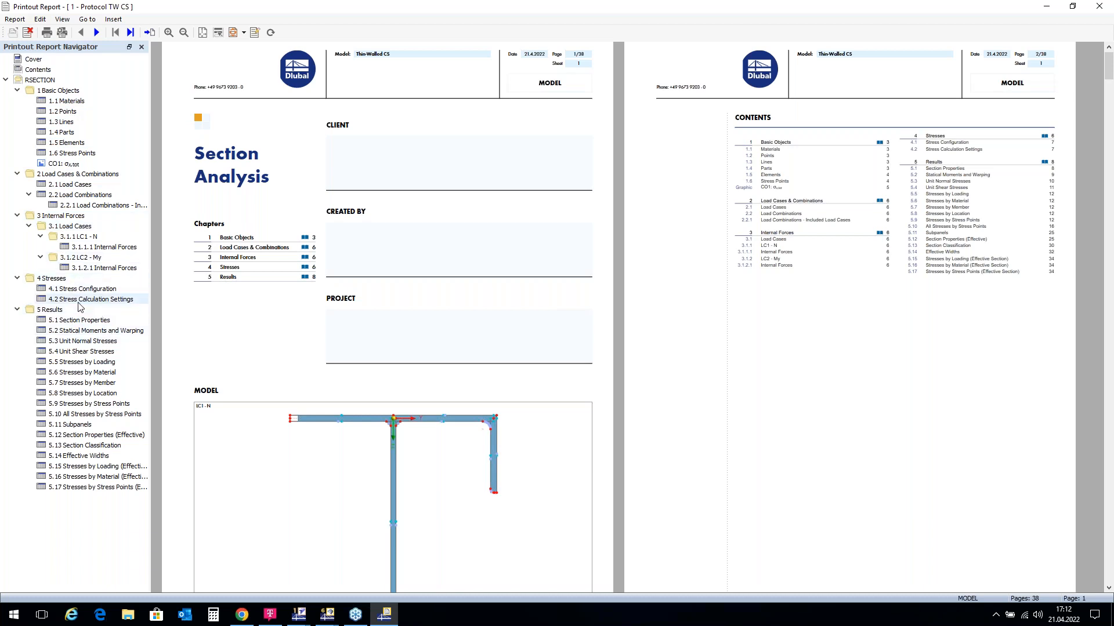
scroll(632, 222, "down", 3)
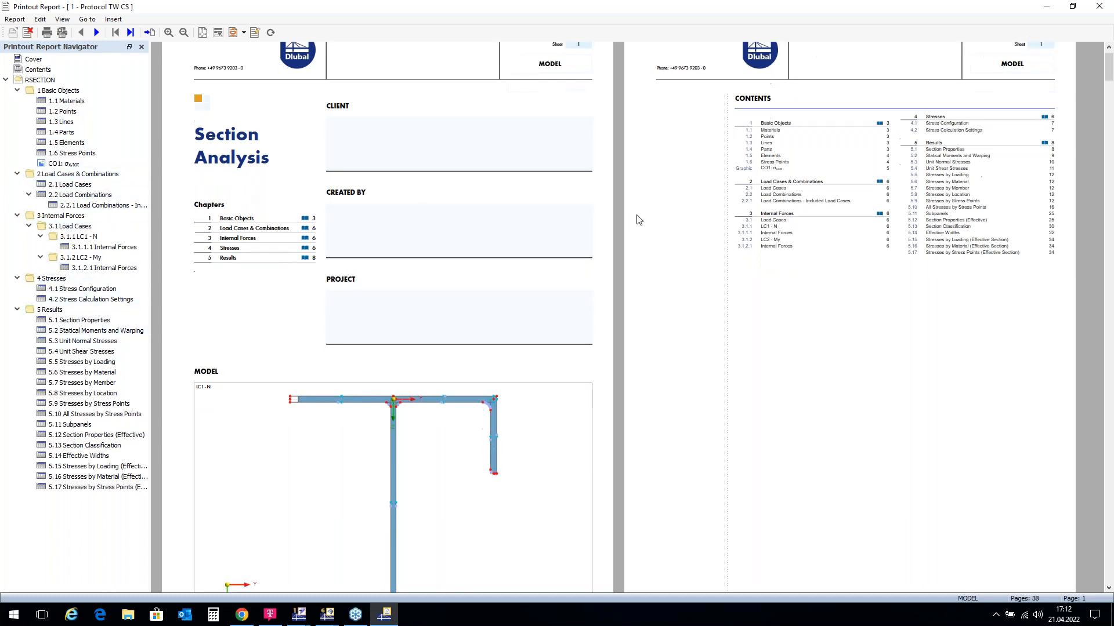
scroll(633, 221, "up", 3)
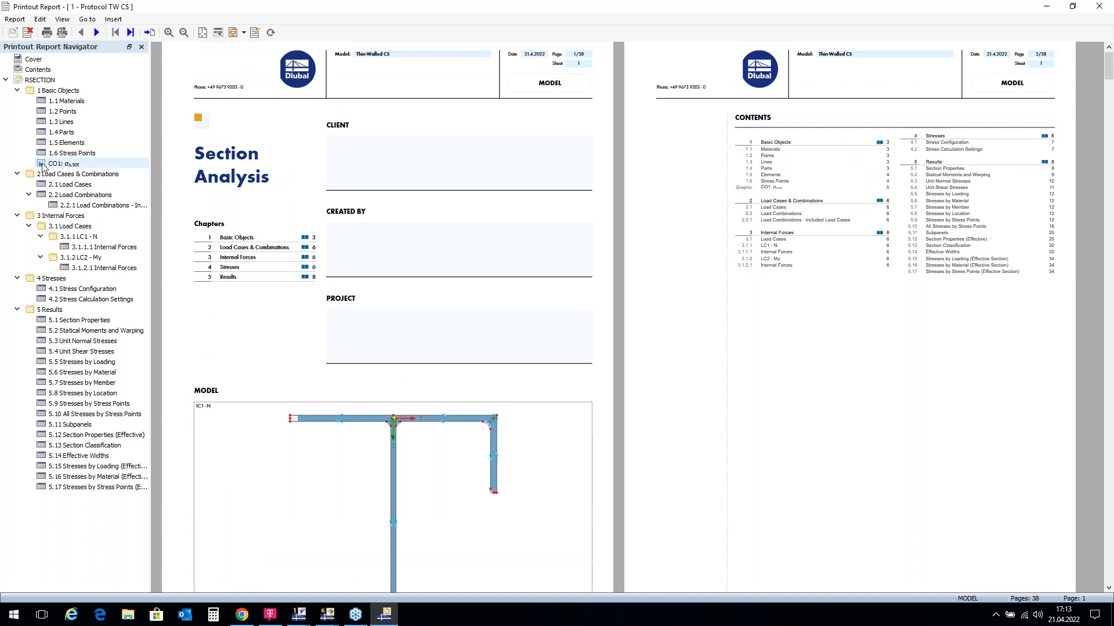
left_click(71, 164)
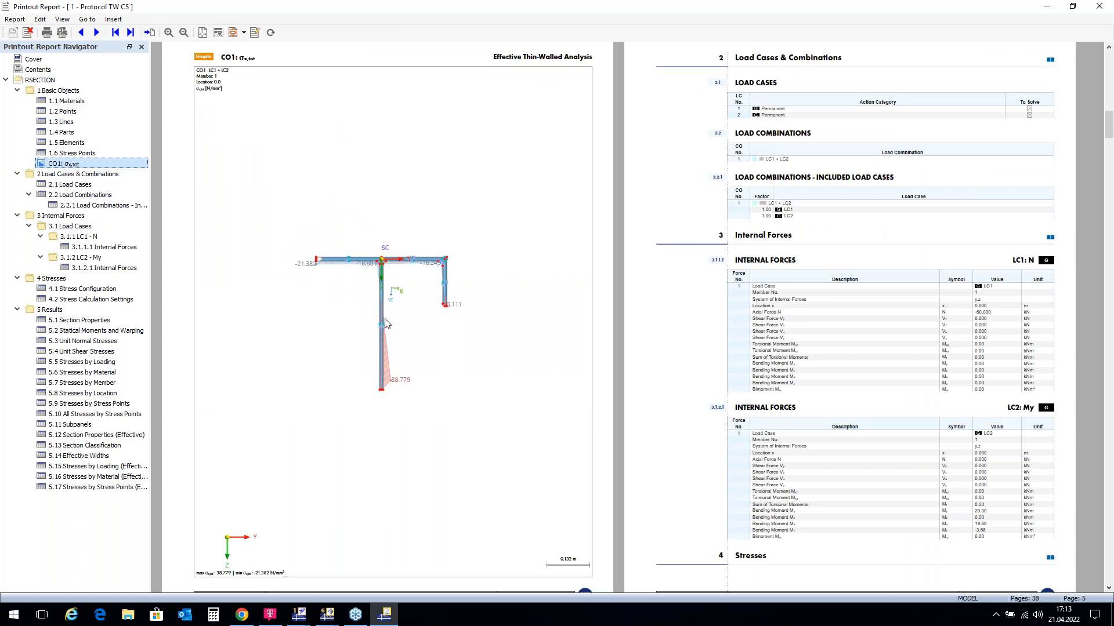
Step: Open the report content settings, cancel without changes, and close the report preview
left_click(255, 34)
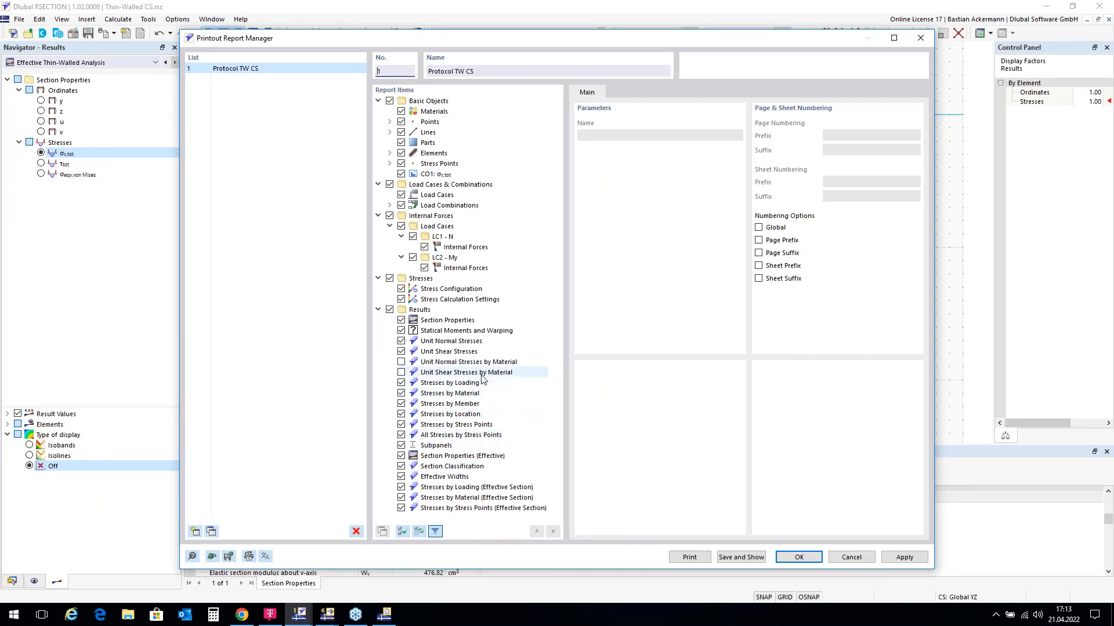
left_click(862, 558)
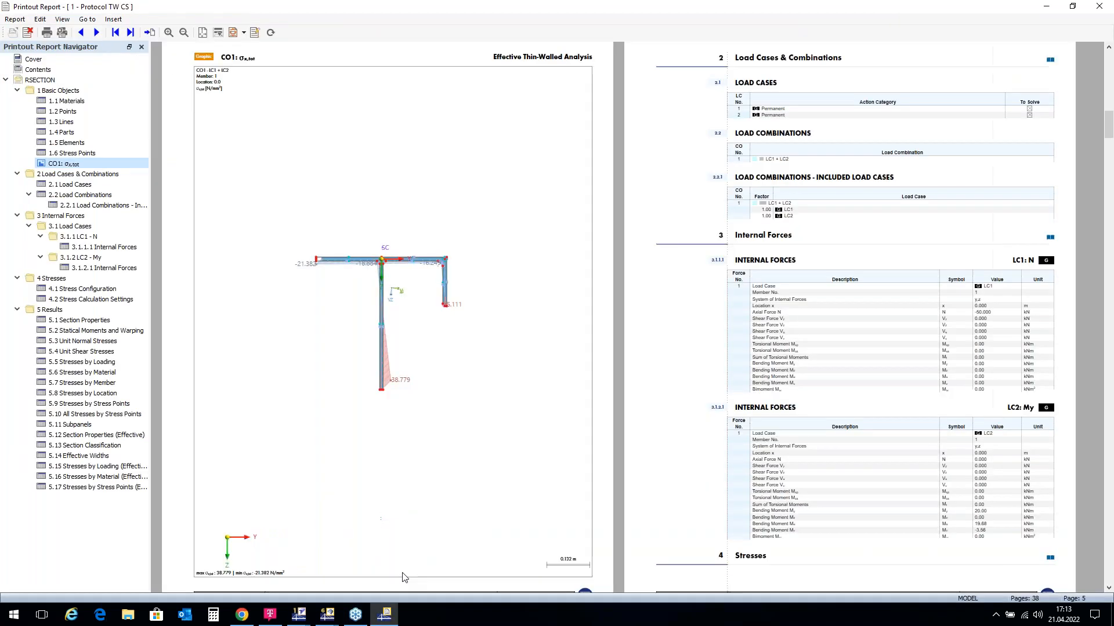
left_click(1100, 7)
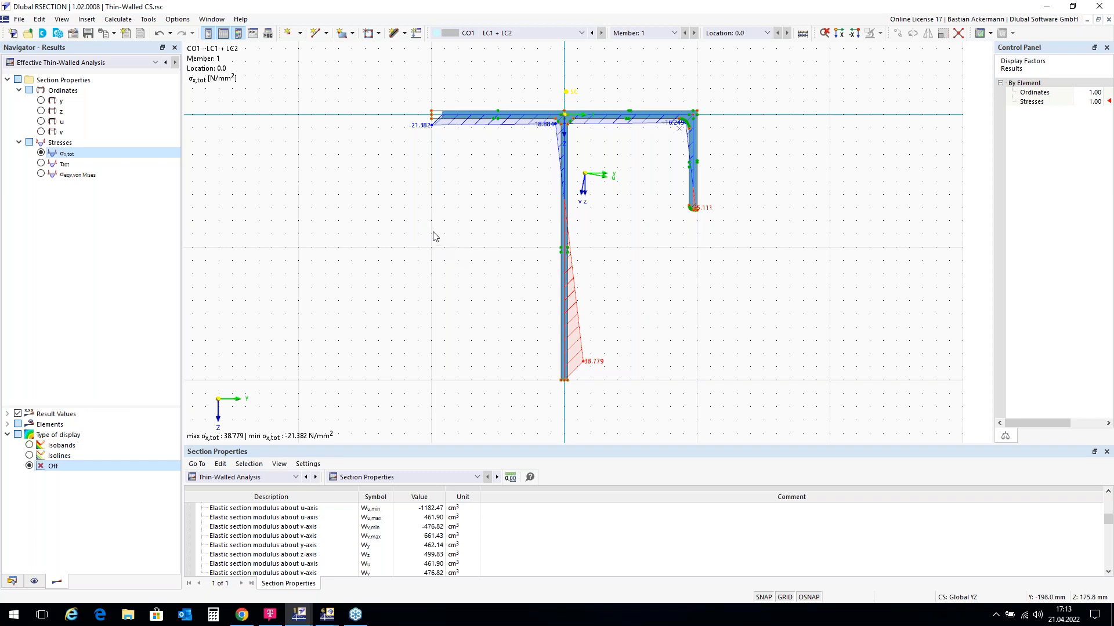
Step: Save As Thin-Walled CS.rsc, keeping results and printout reports in the file
left_click(19, 20)
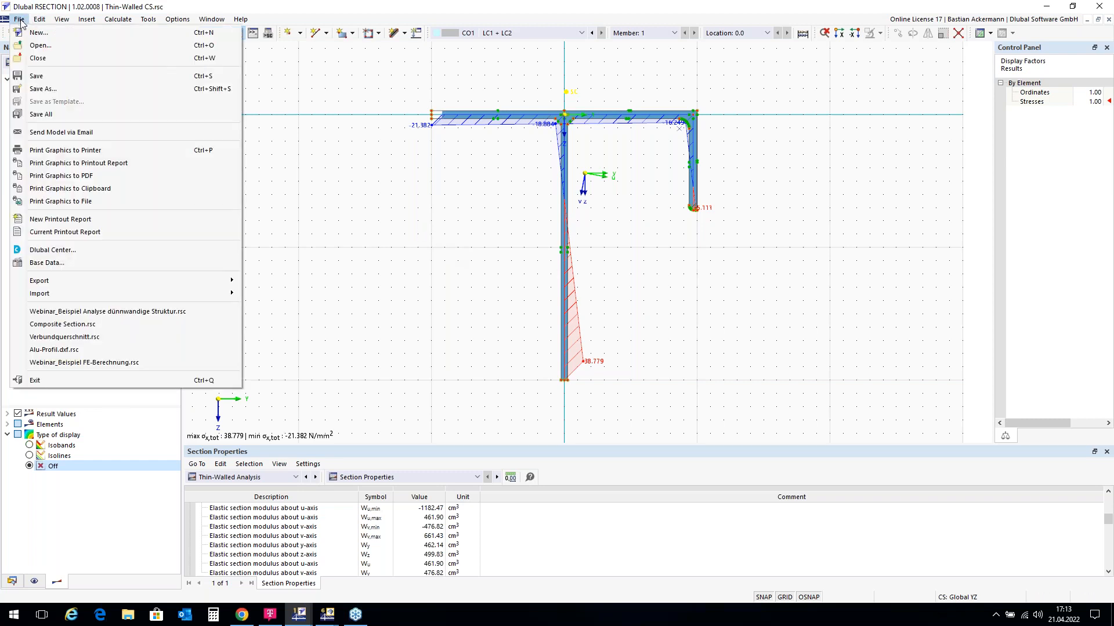
left_click(59, 92)
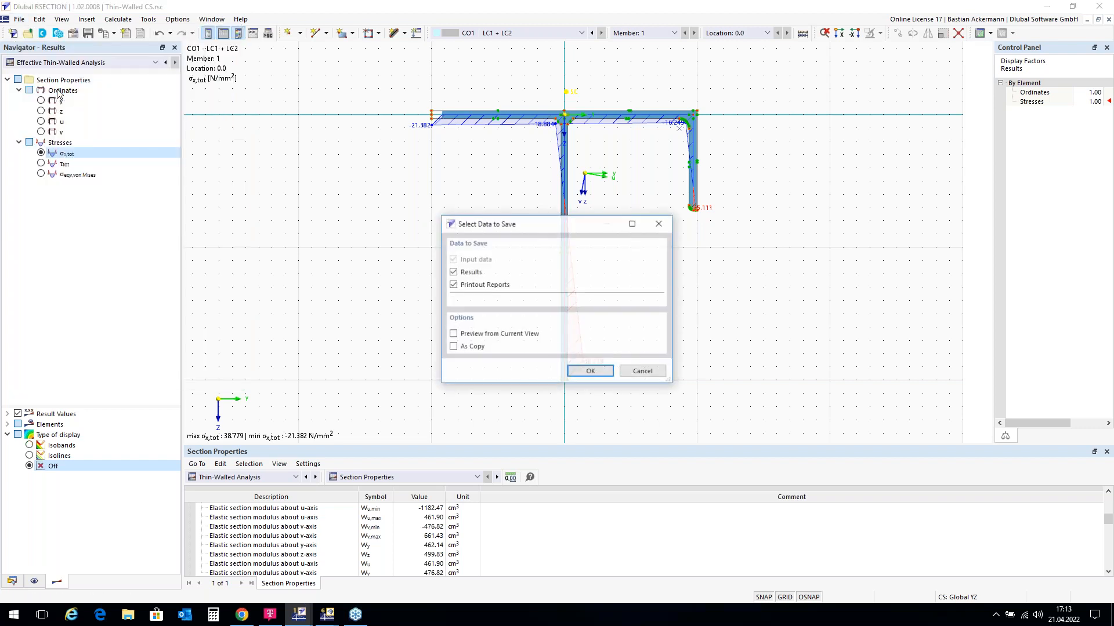
left_click(587, 370)
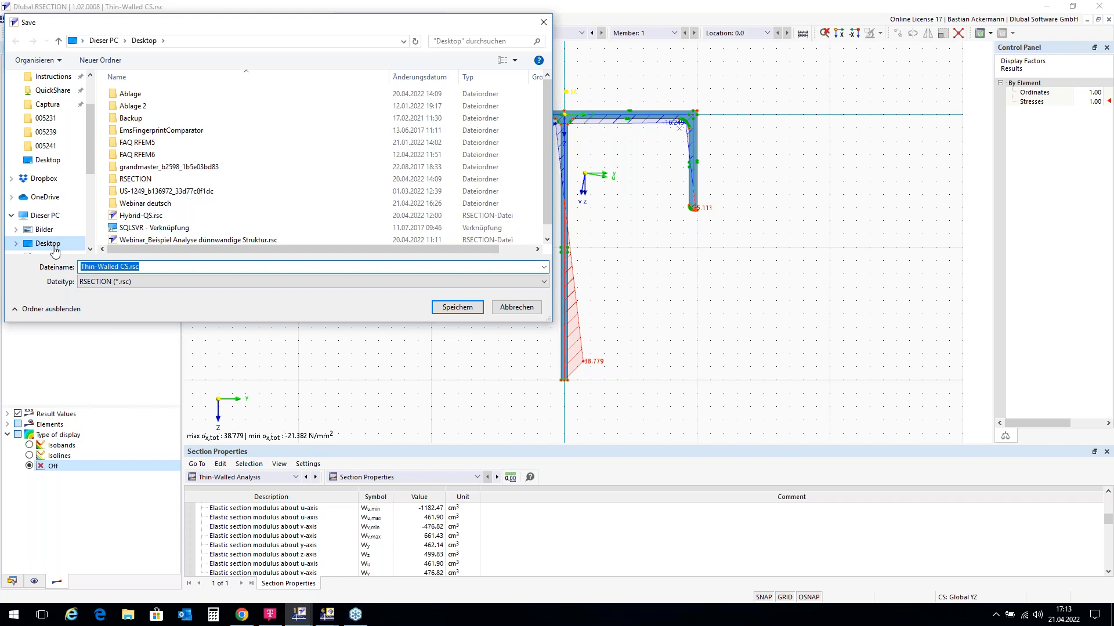
left_click(456, 310)
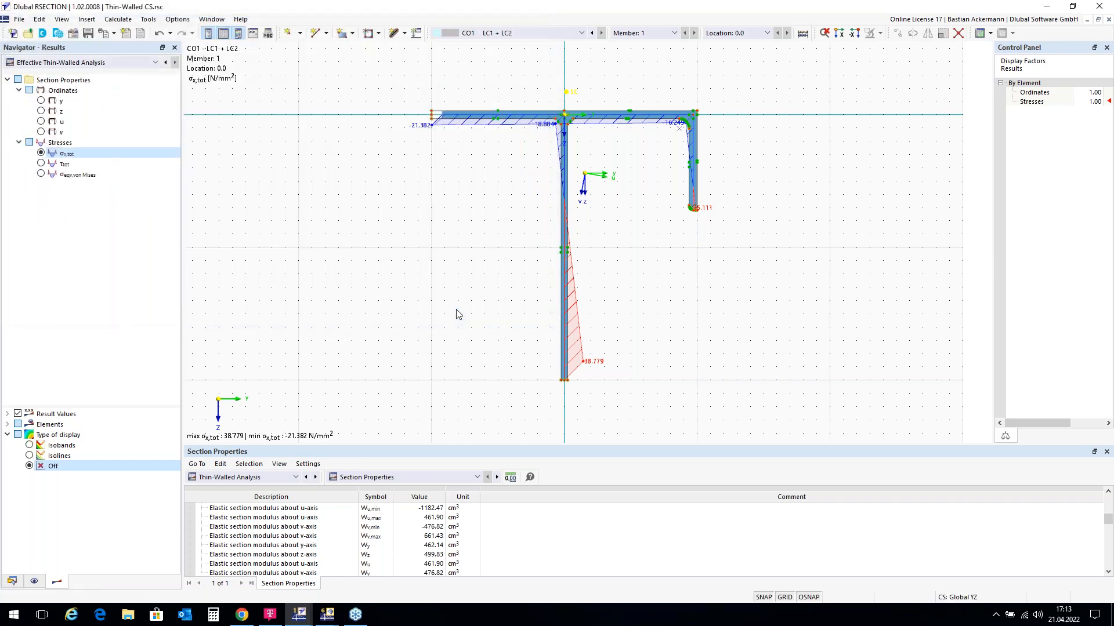
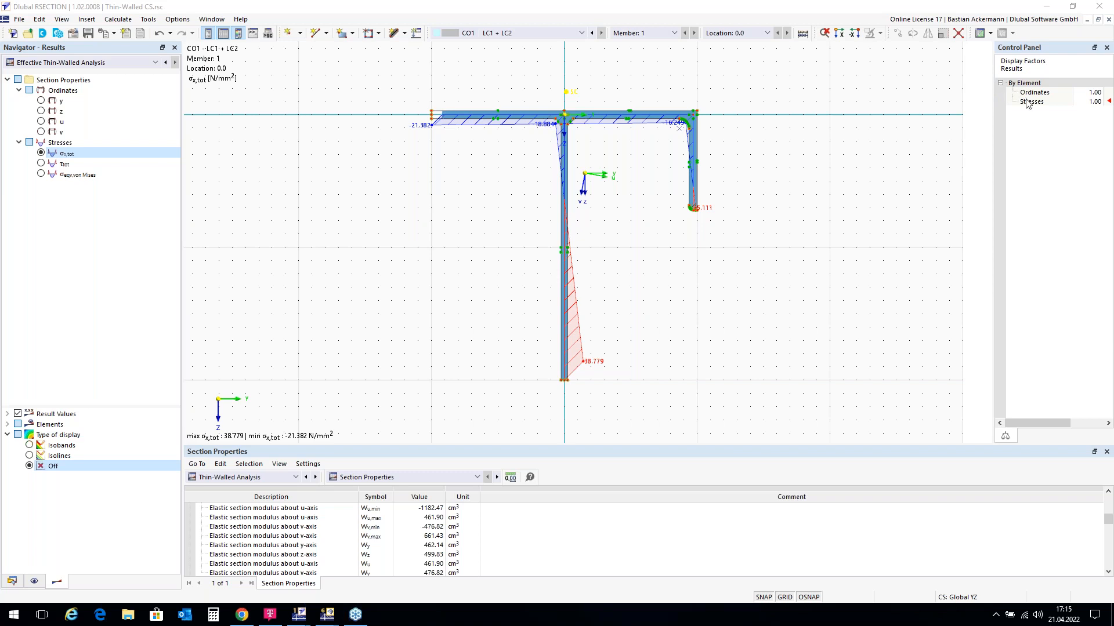
Step: Close the Thin-Walled CS model and start a new model
left_click(1108, 20)
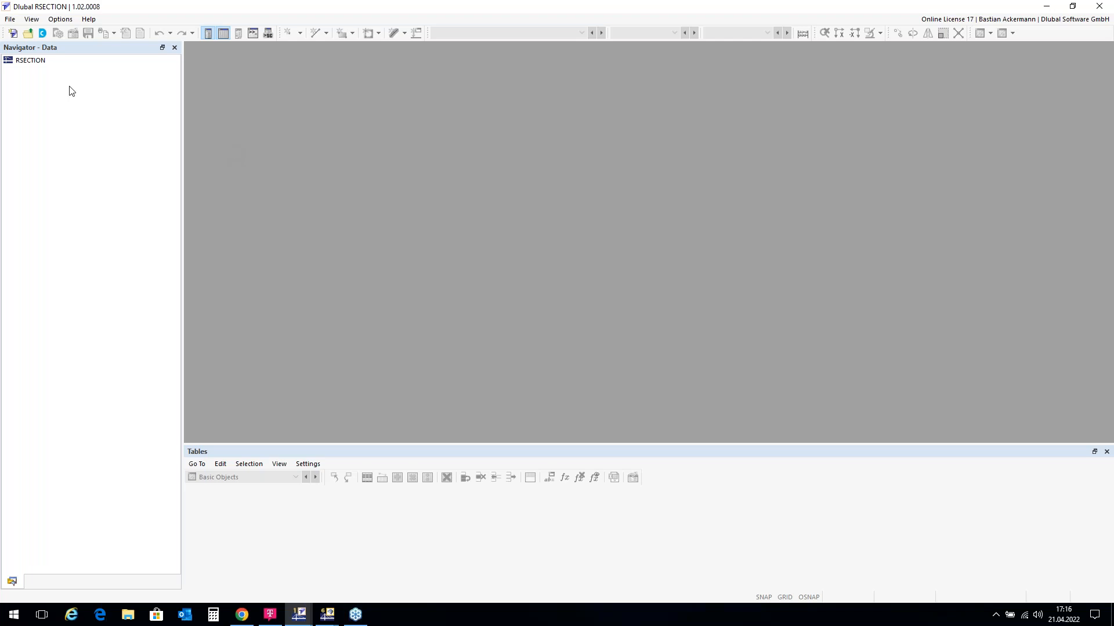
left_click(13, 34)
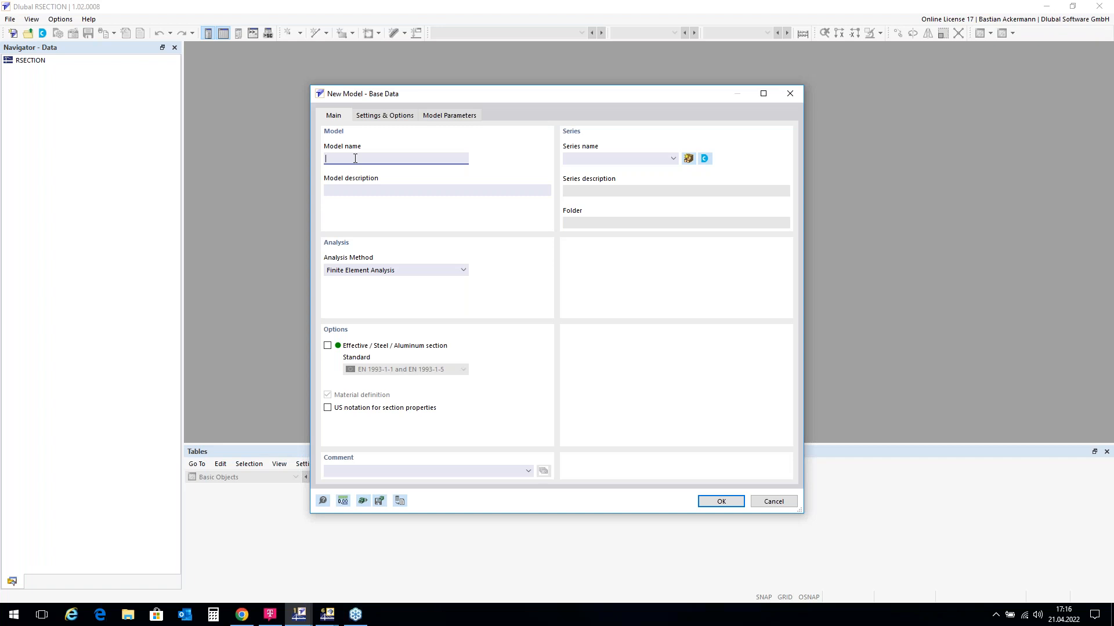
Step: Create a new empty model named 'Aluminium Profile'
type("Aluminium Profile")
left_click(721, 503)
scroll(693, 226, "up", 3)
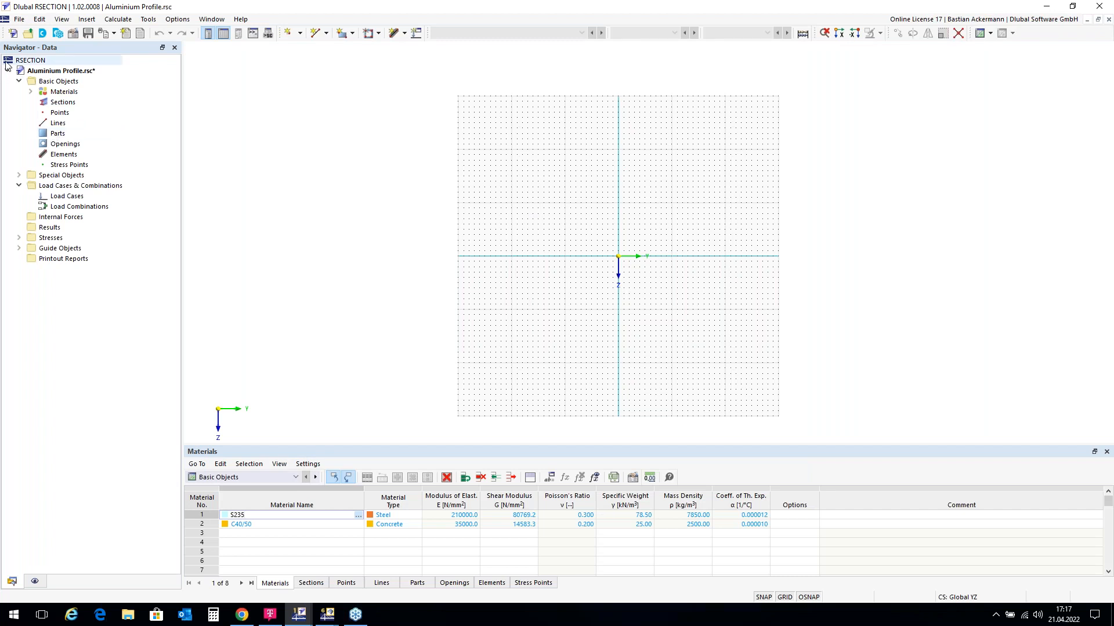
Step: Import Aluprofil.dxf from the Desktop with the default DXF insertion settings
left_click(21, 22)
mouse_move(113, 294)
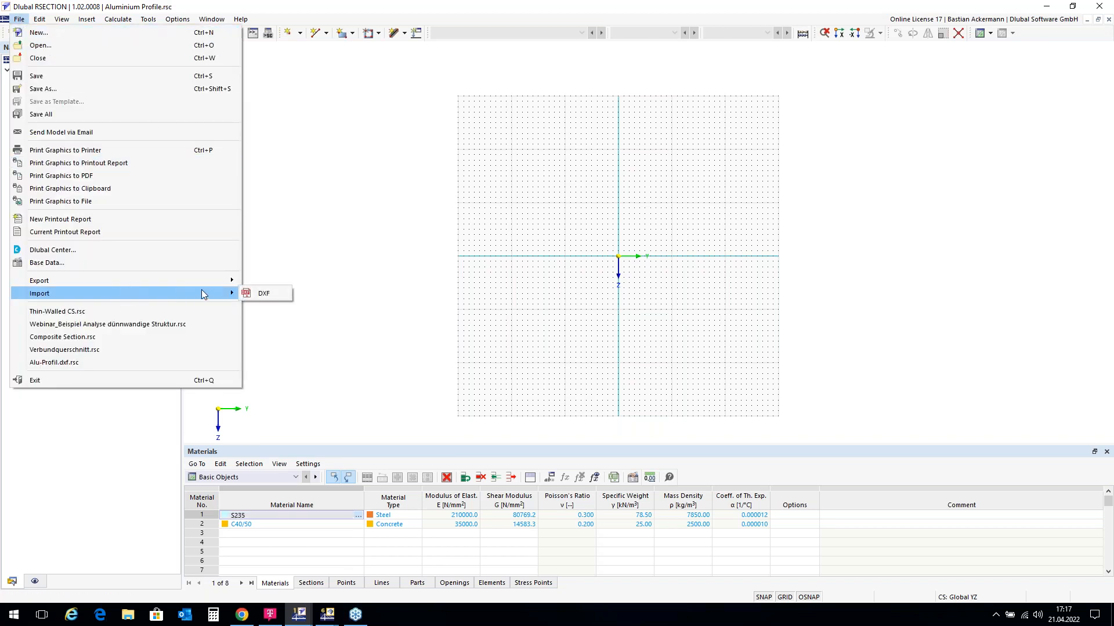
left_click(262, 293)
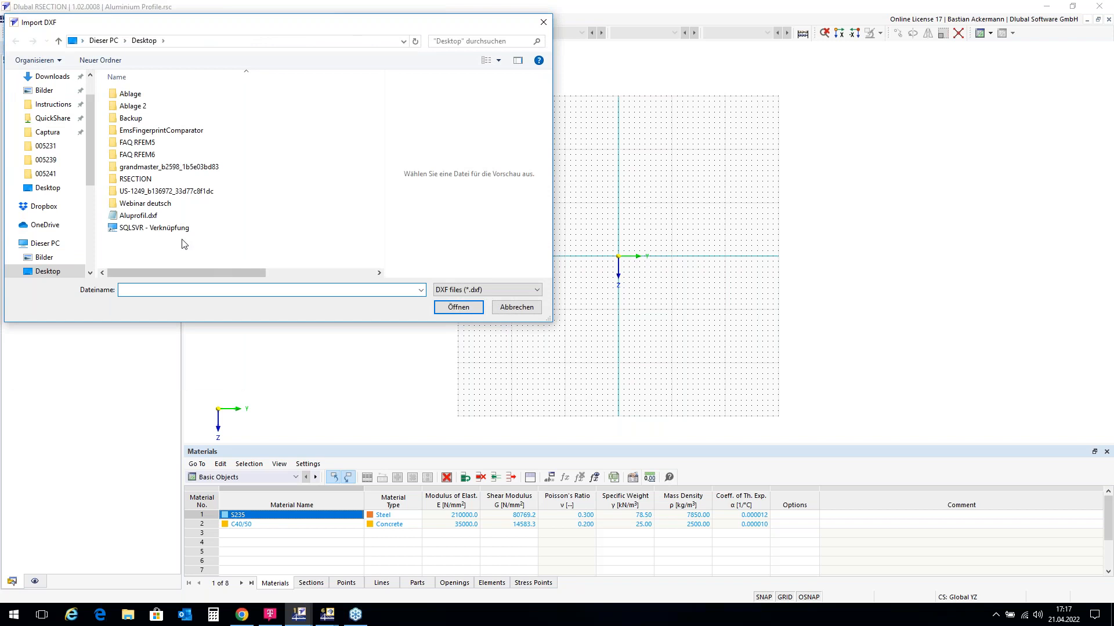
left_click(148, 216)
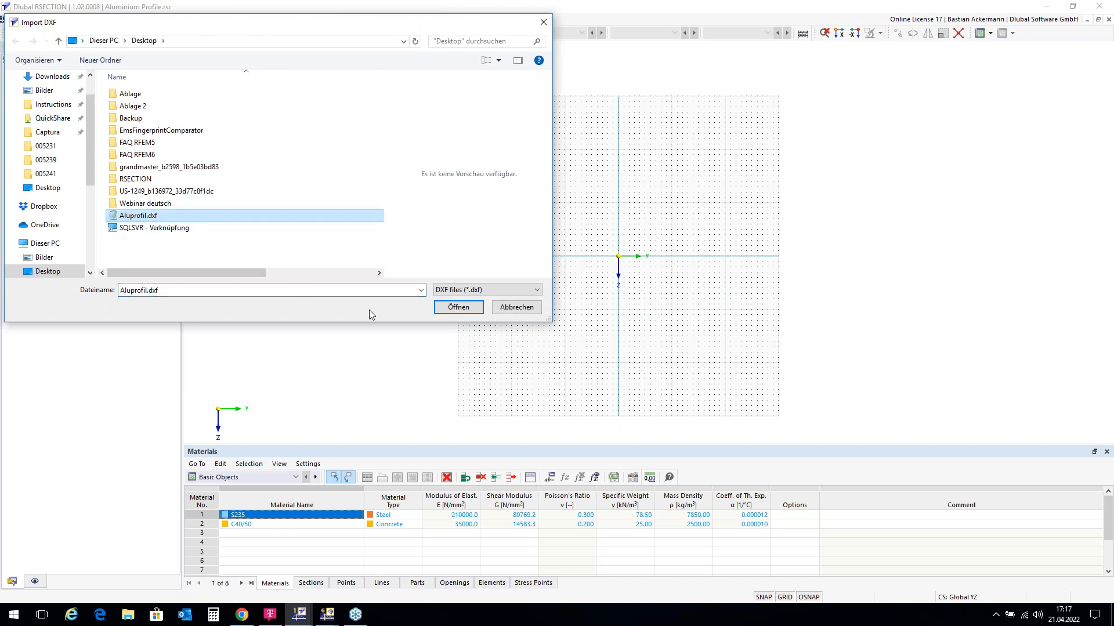
left_click(457, 307)
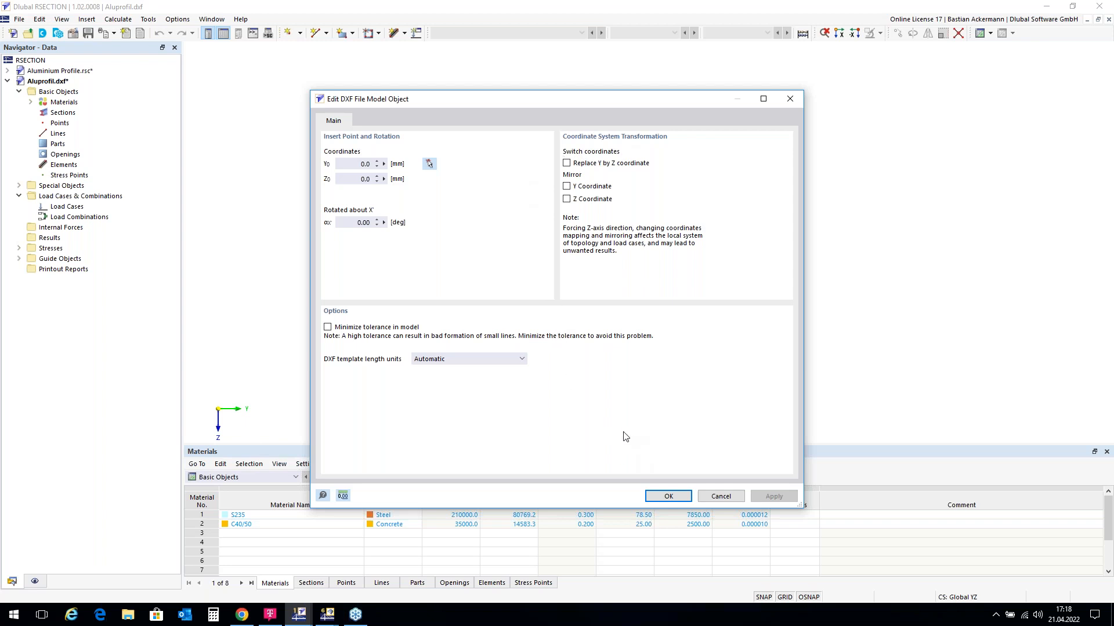
left_click(669, 498)
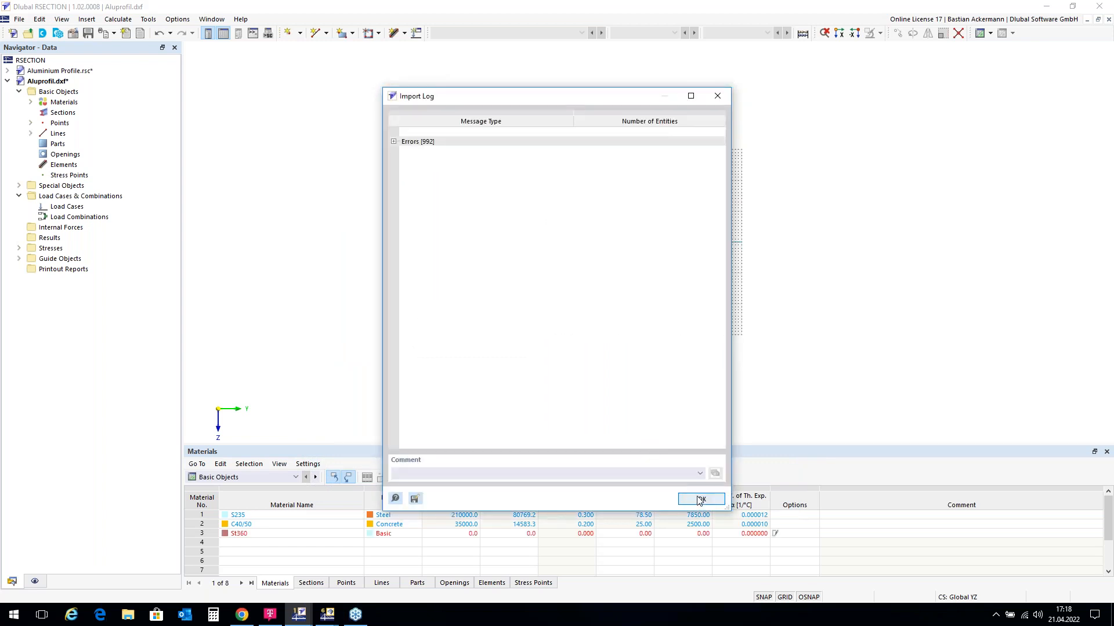
left_click(700, 501)
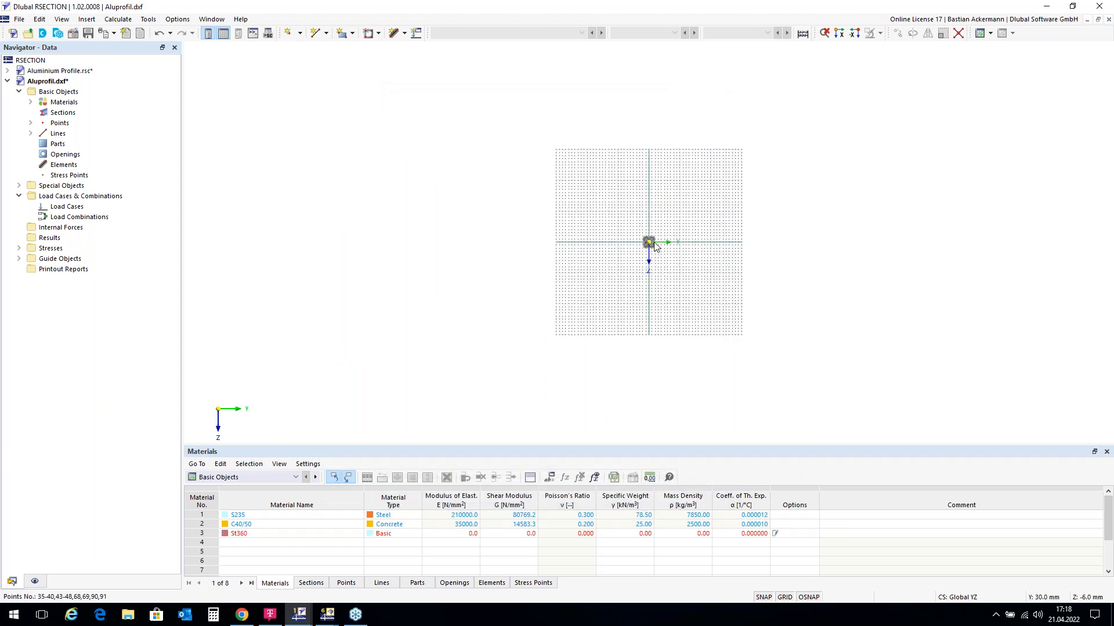
Step: Zoom in on the imported aluminium profile outline
scroll(652, 249, "up", 5)
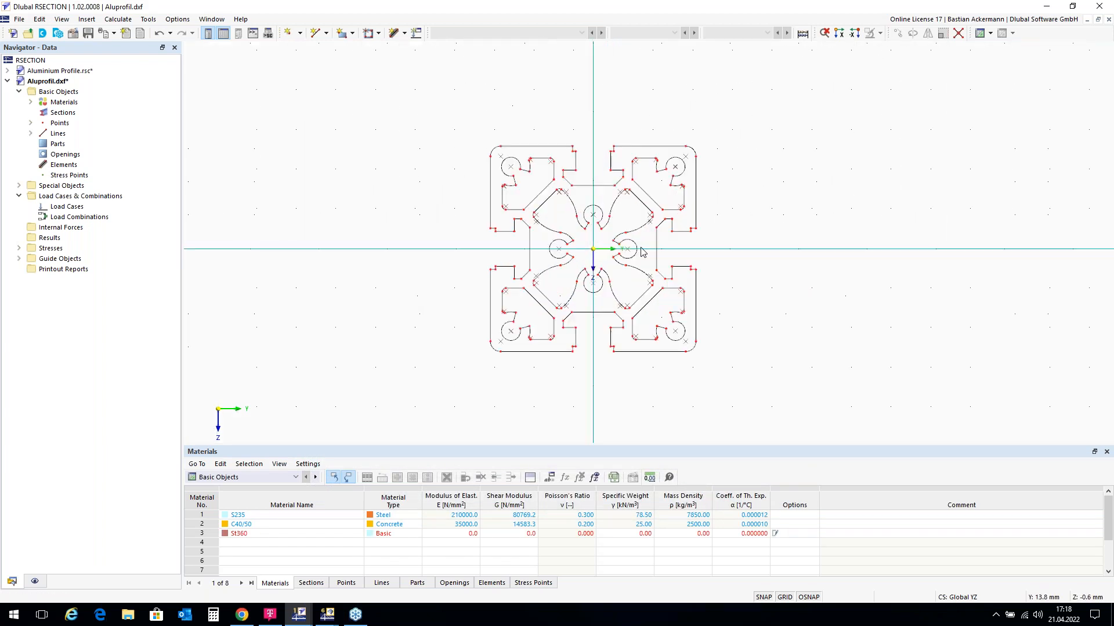
scroll(642, 251, "up", 2)
scroll(690, 209, "down", 1)
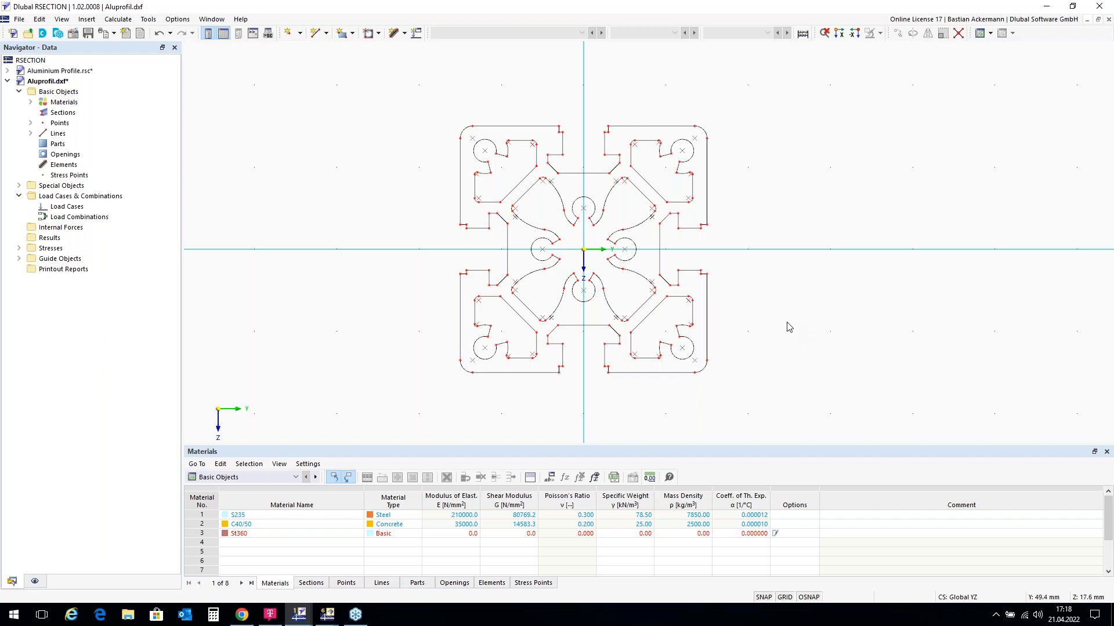
Step: Start a New Part with Boundary lines geometry and check the available materials
right_click(59, 147)
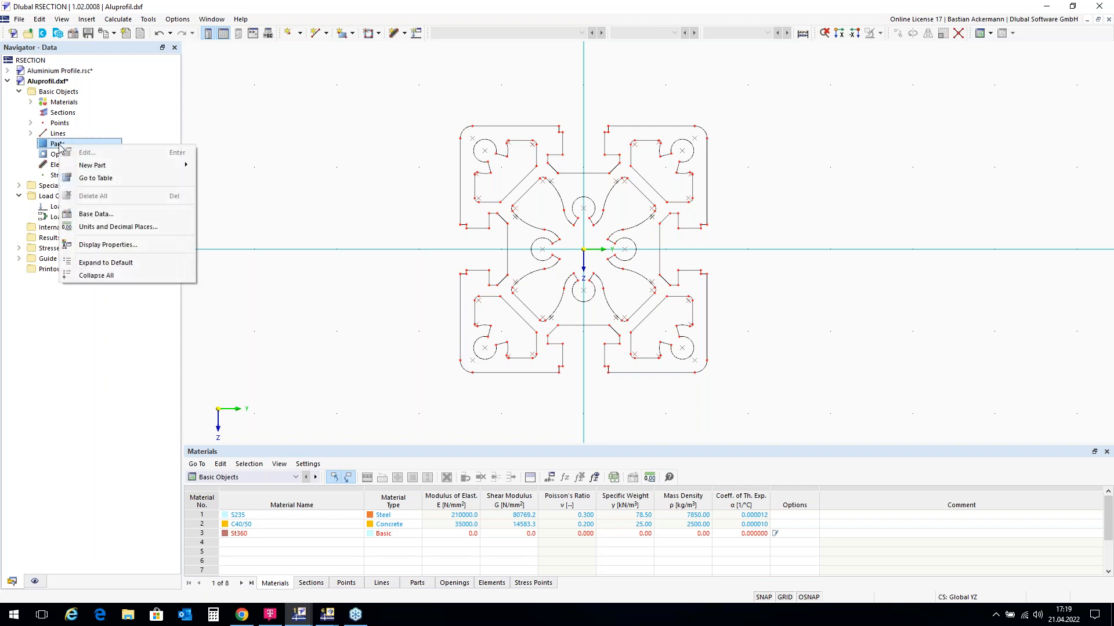
mouse_move(112, 166)
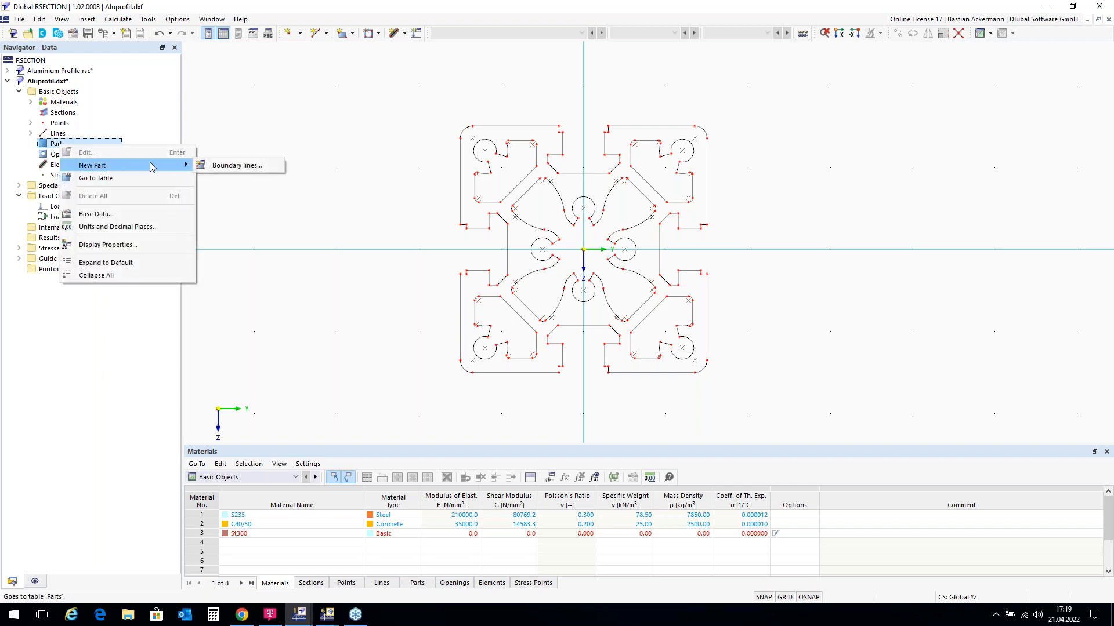
left_click(220, 168)
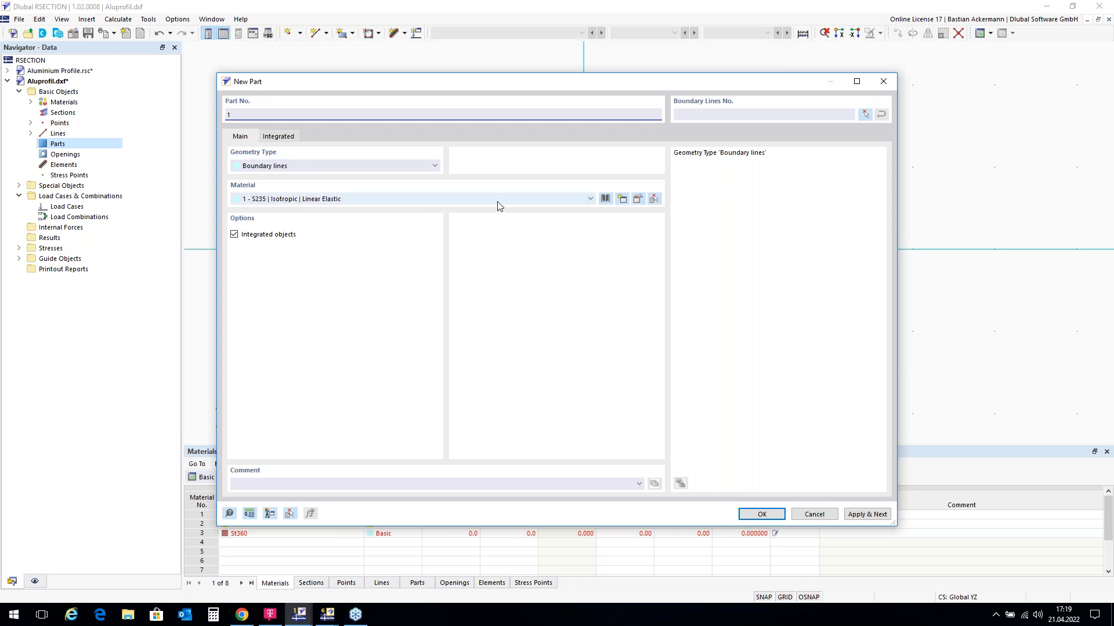
left_click(591, 199)
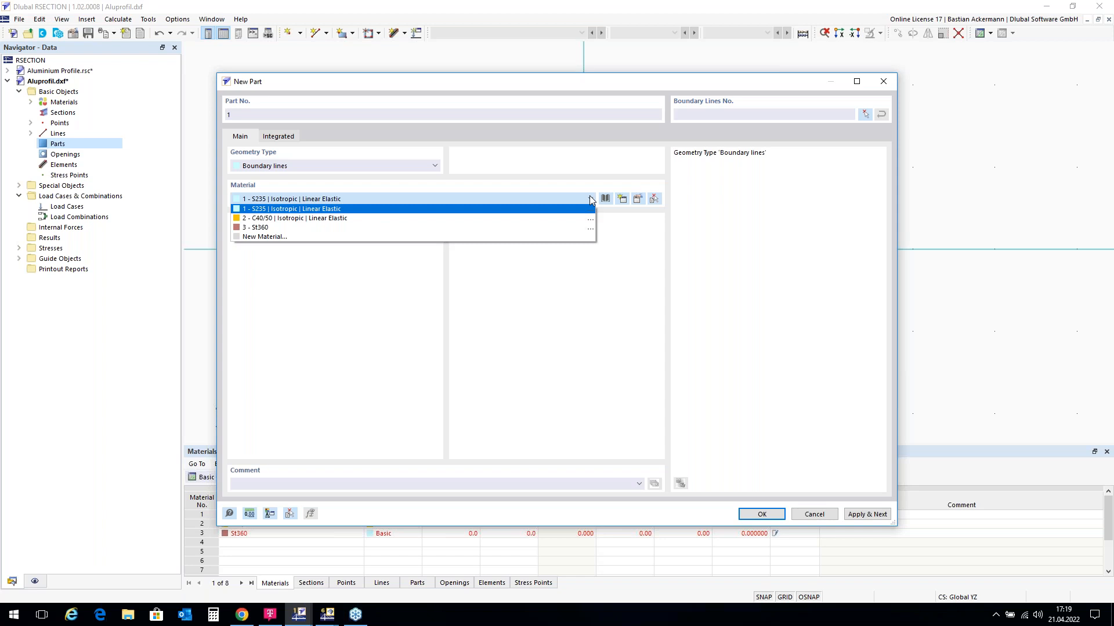
left_click(591, 199)
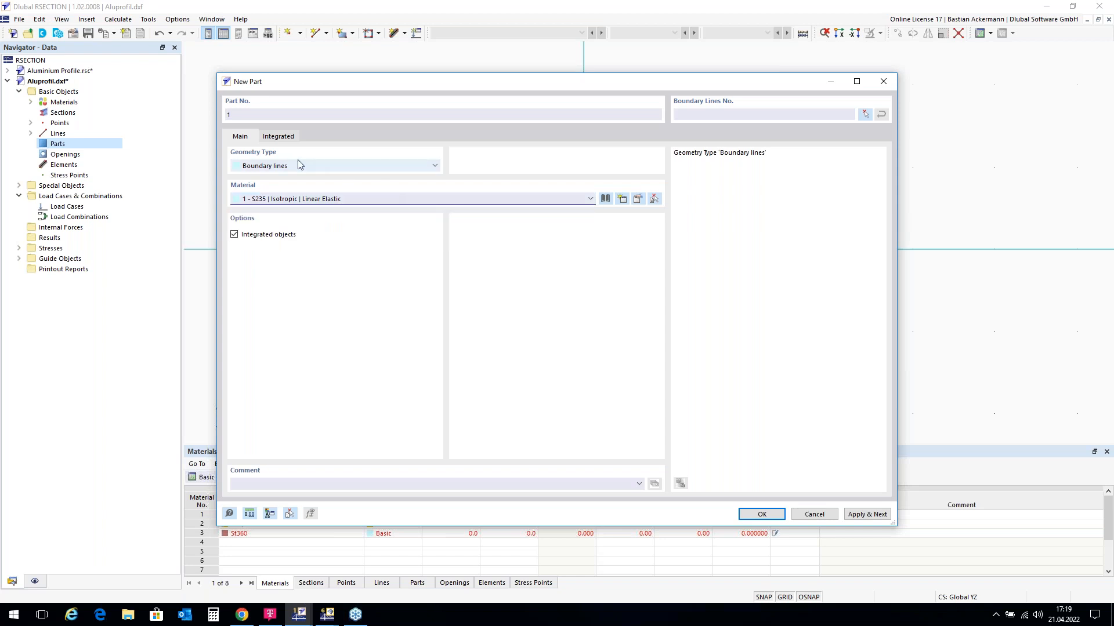
Step: Import EN AW-6060 (EP) T66 from the material library as the part's material
left_click(606, 199)
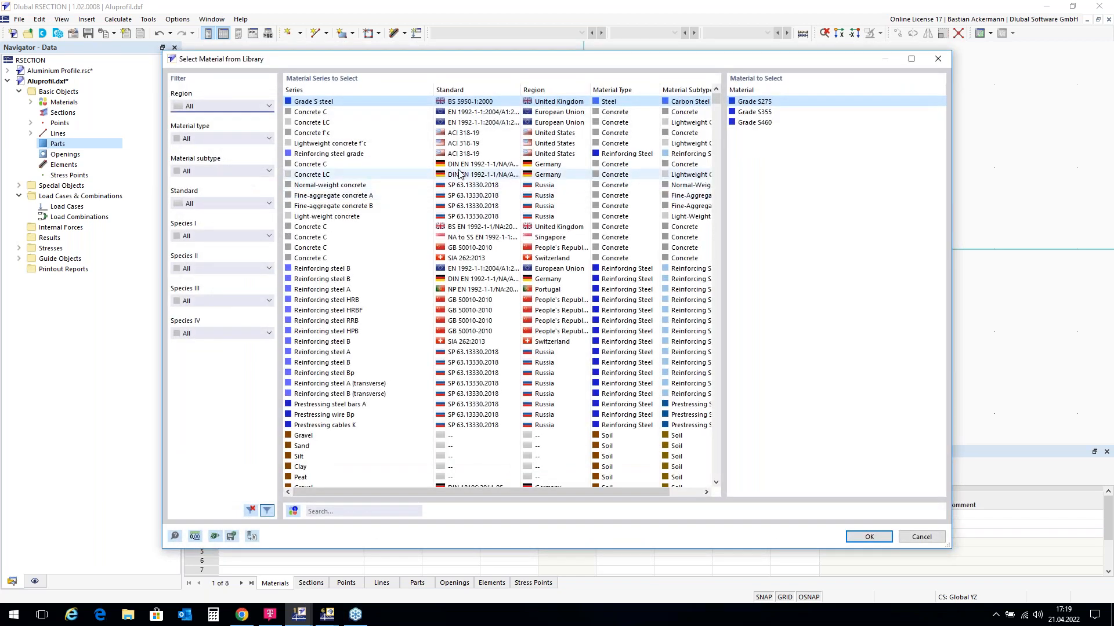
left_click(336, 511)
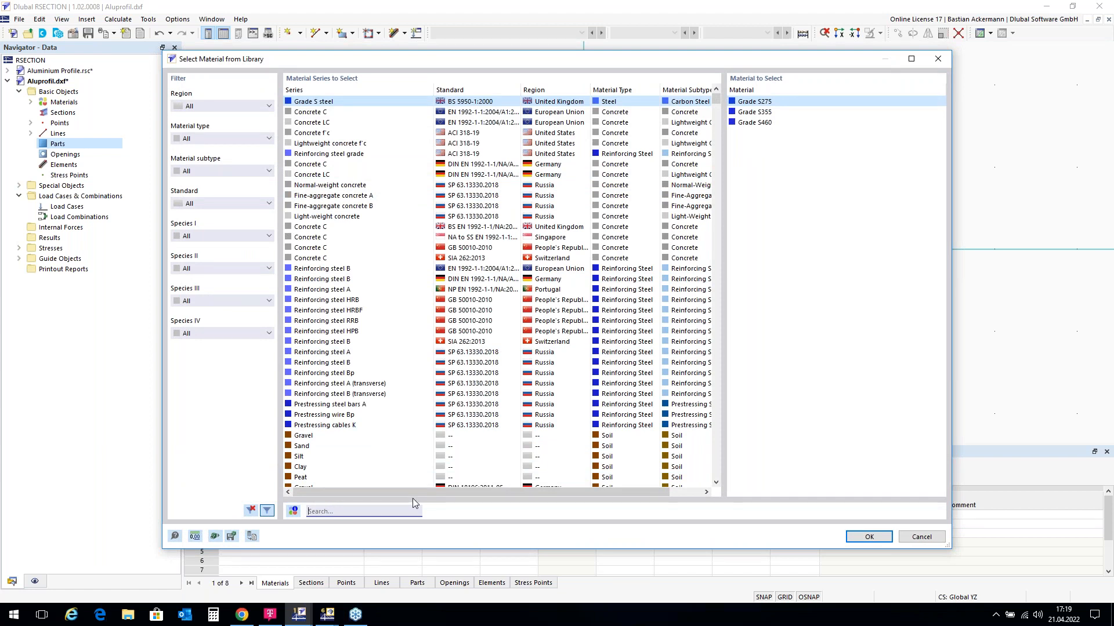
type("EN")
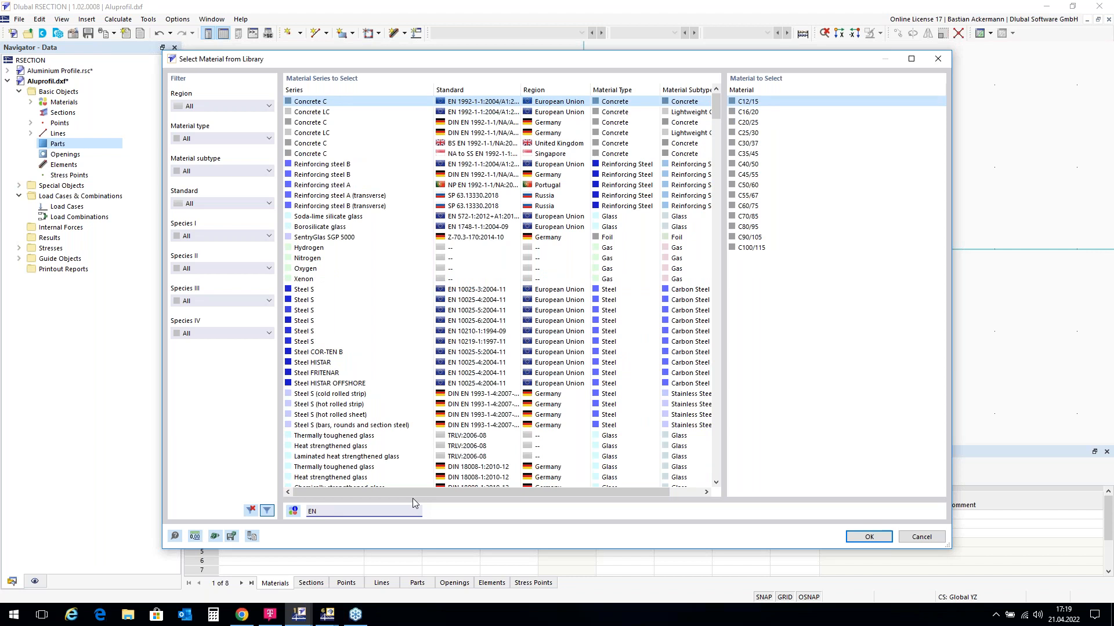
type(" AW")
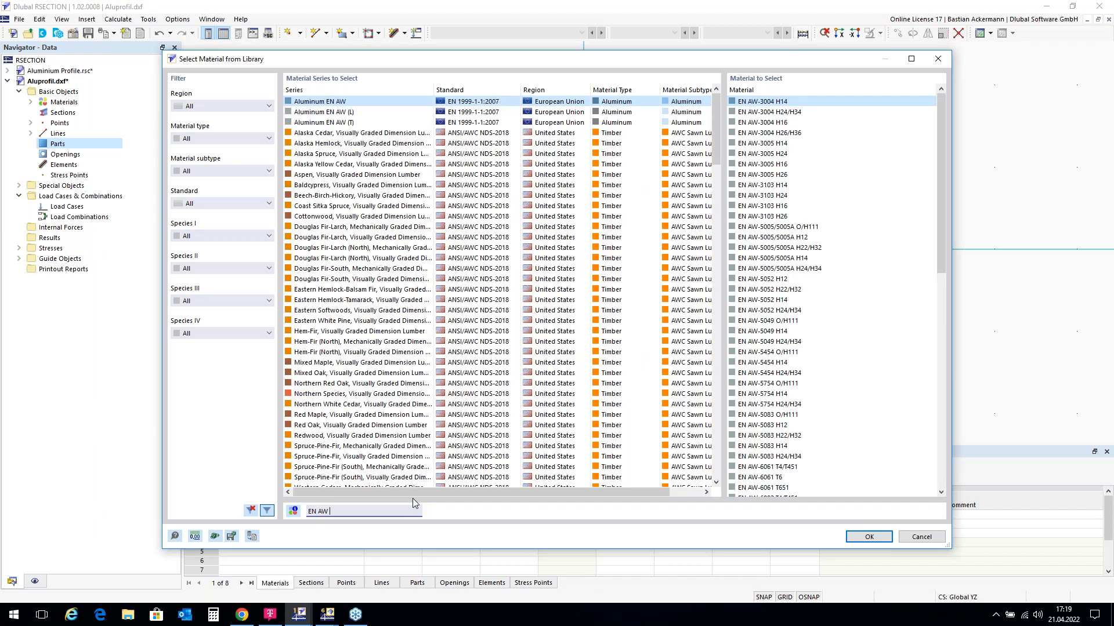
type(" 6060")
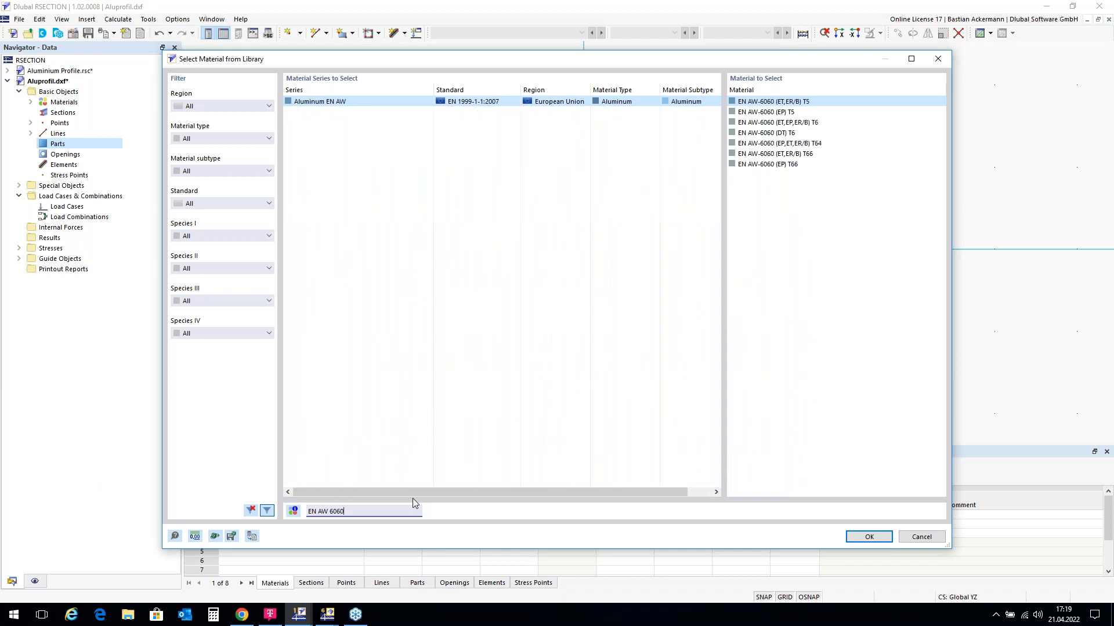
left_click(783, 167)
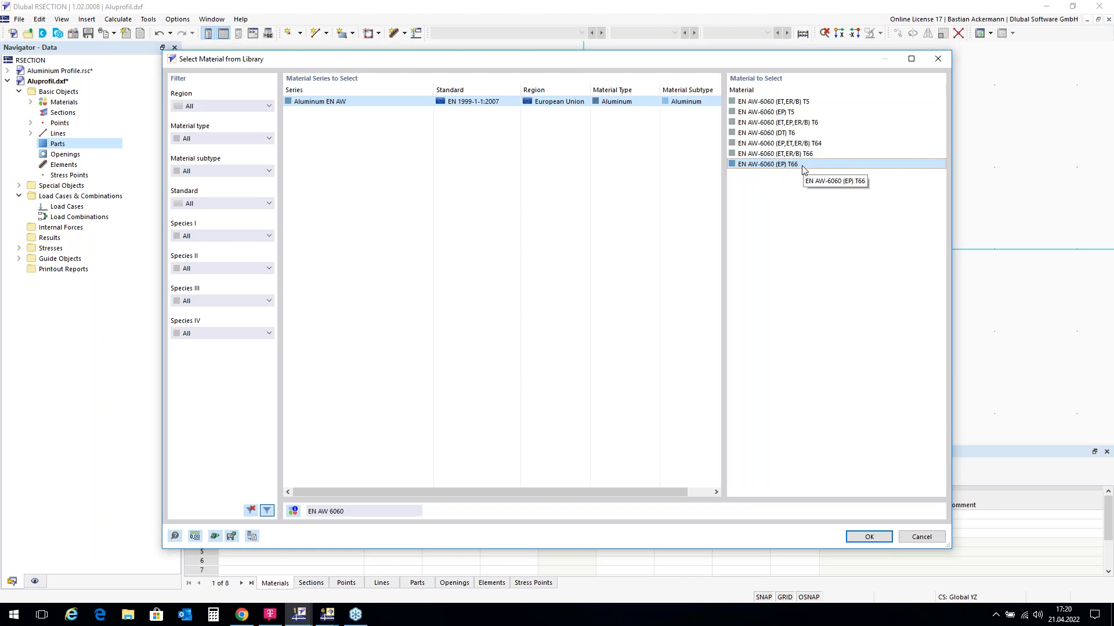
double_click(802, 165)
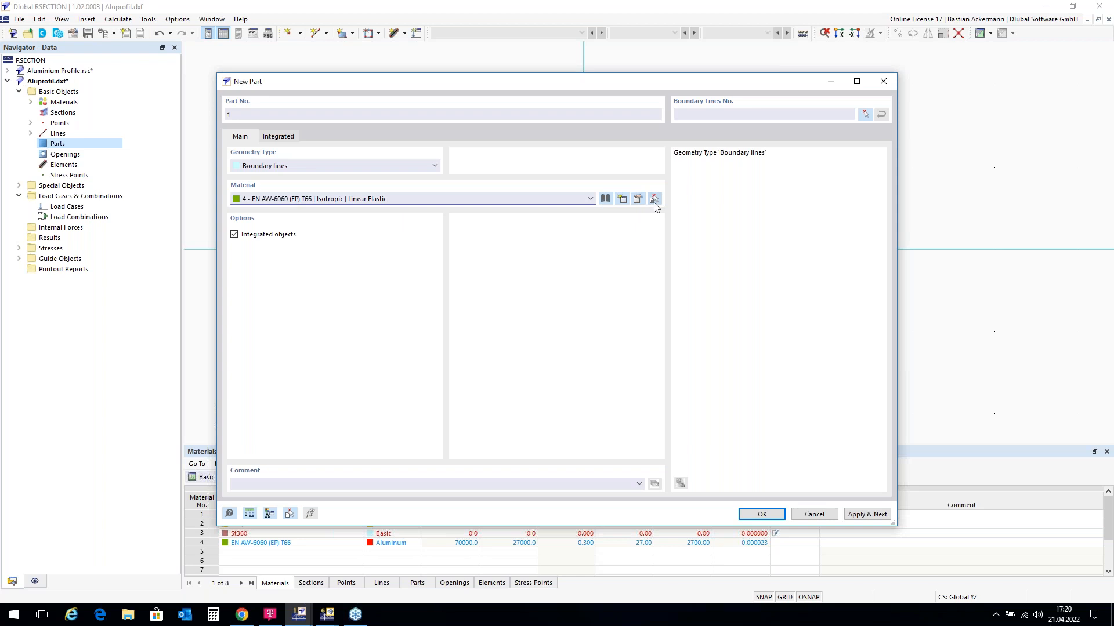
Step: Window-select all profile lines as boundaries, then deselect the upper inner chamber lines
left_click(865, 114)
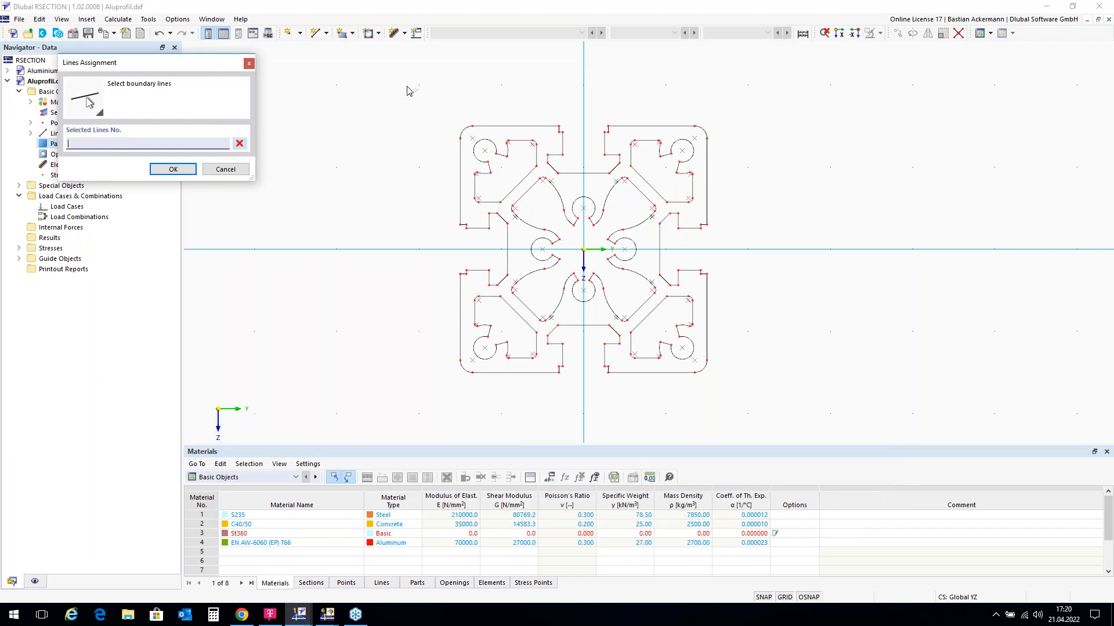
left_click_drag(408, 90, 779, 415)
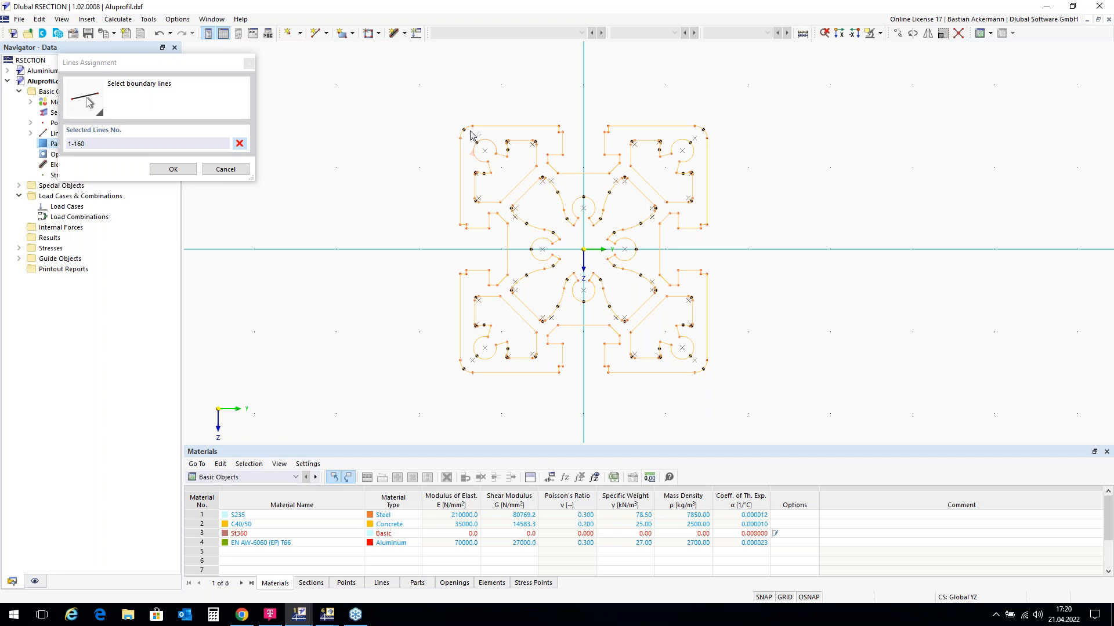
scroll(480, 142, "up", 4)
scroll(482, 154, "up", 1)
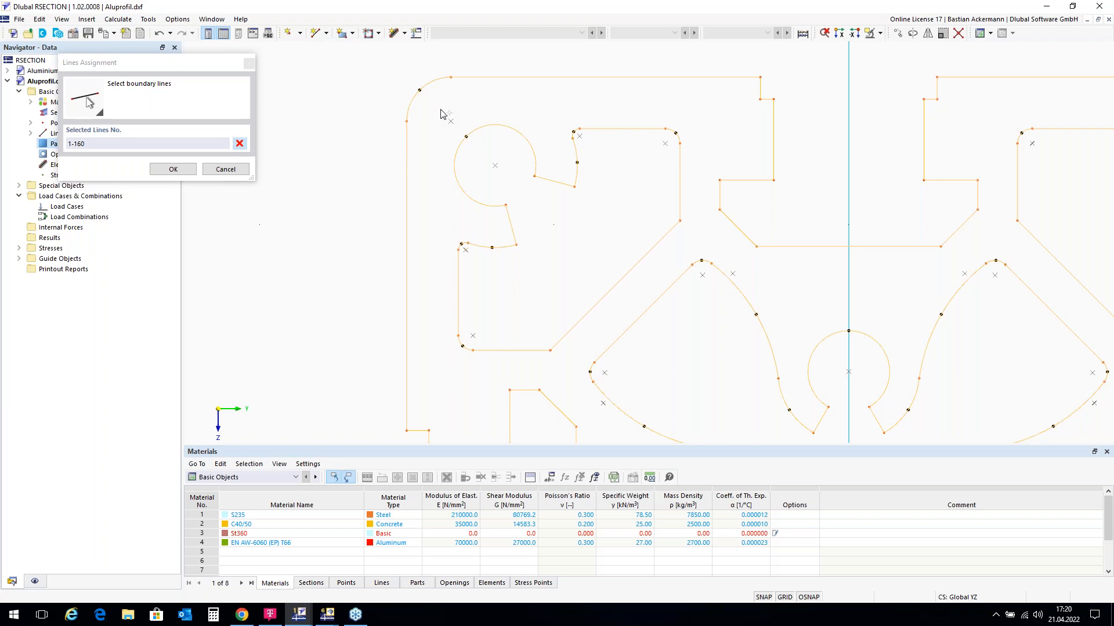
left_click_drag(441, 112, 700, 372)
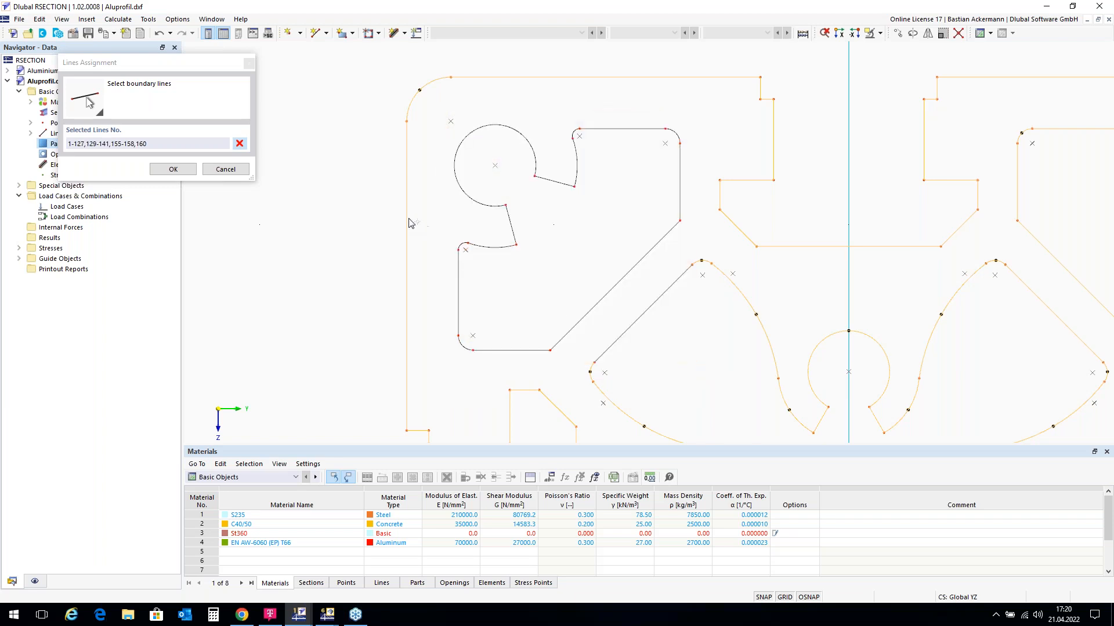
scroll(388, 203, "down", 2)
scroll(791, 195, "up", 3)
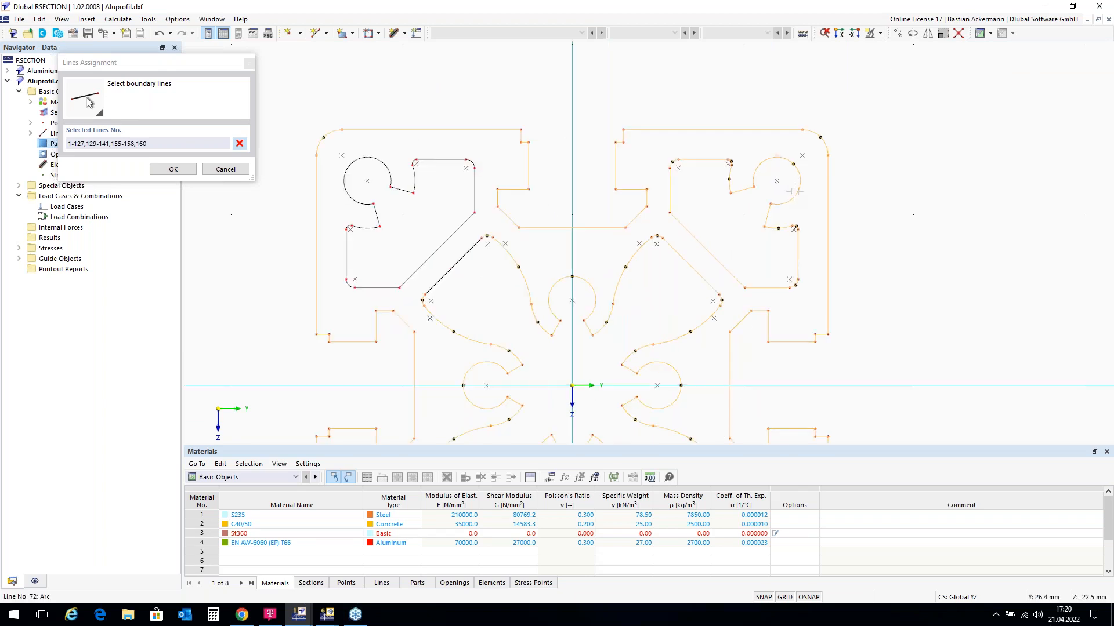
scroll(790, 195, "down", 1)
left_click_drag(525, 103, 842, 417)
Step: Deselect the remaining inner lines to leave 1-63,160, then create part 1
scroll(928, 212, "down", 3)
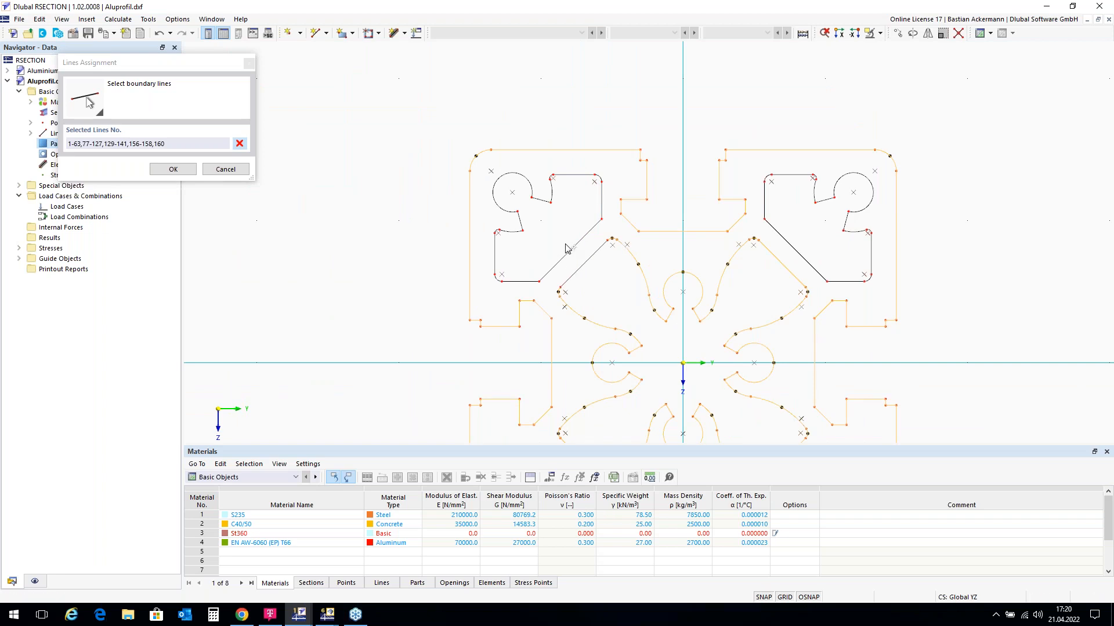
scroll(603, 204, "down", 1)
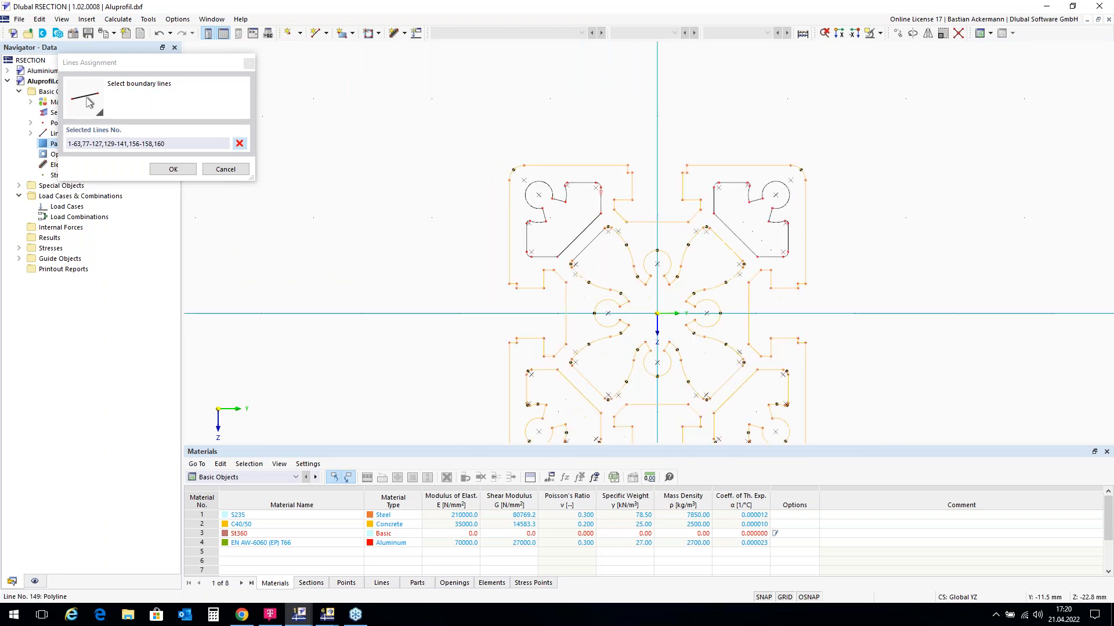
scroll(641, 360, "up", 2)
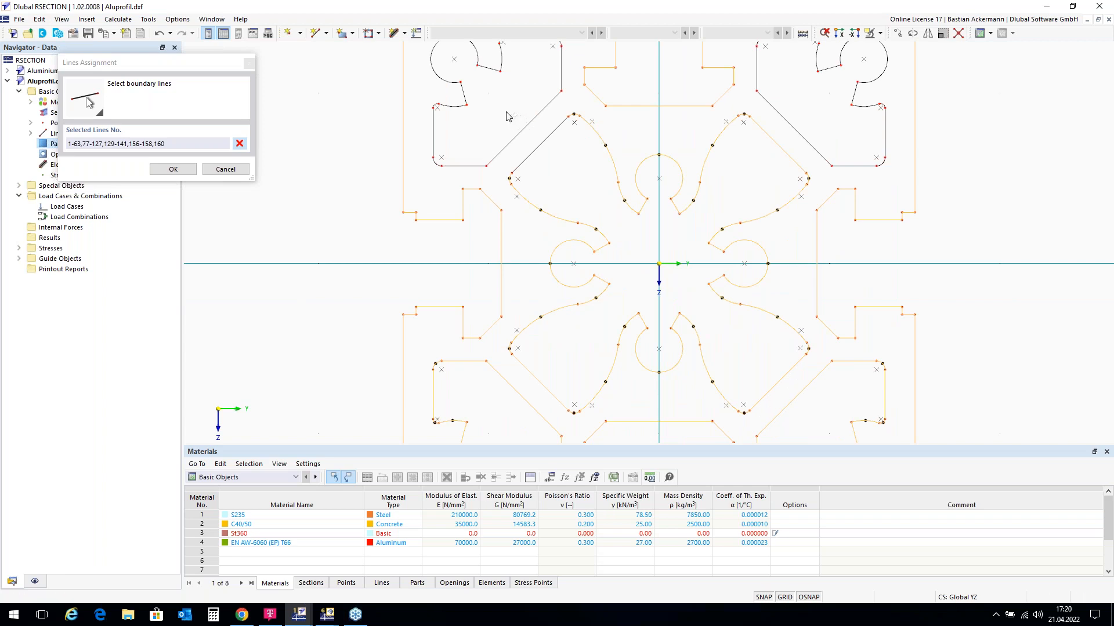
left_click_drag(507, 113, 815, 419)
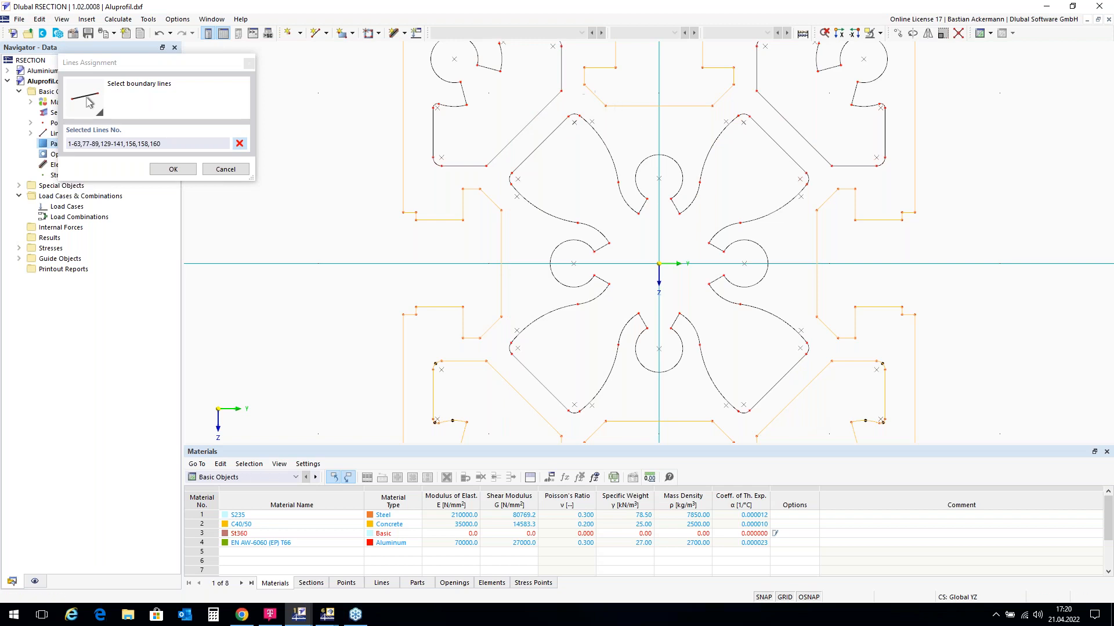
scroll(547, 82, "down", 5)
scroll(489, 235, "up", 7)
scroll(488, 239, "up", 2)
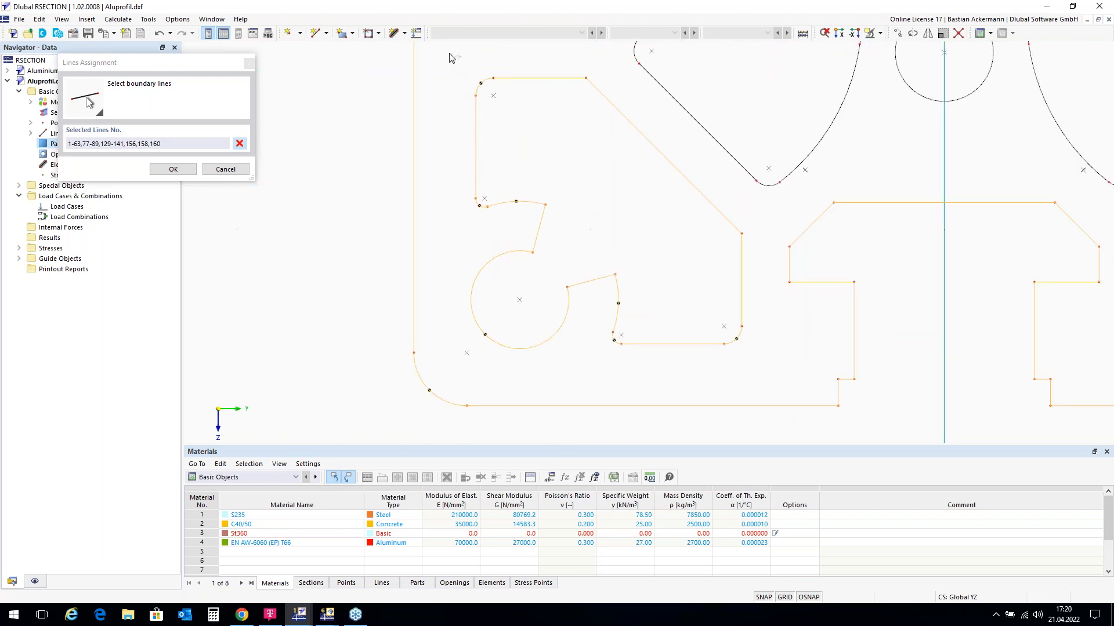
left_click_drag(451, 67, 763, 389)
scroll(404, 230, "down", 1)
scroll(404, 229, "down", 4)
scroll(577, 83, "up", 4)
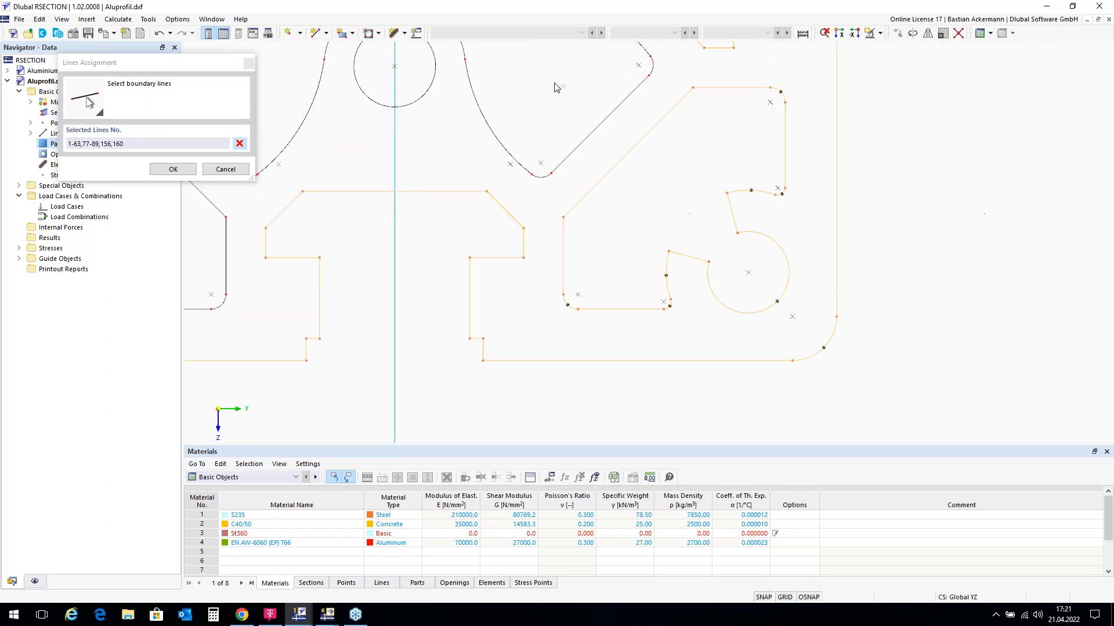
left_click_drag(553, 78, 818, 338)
scroll(792, 286, "down", 5)
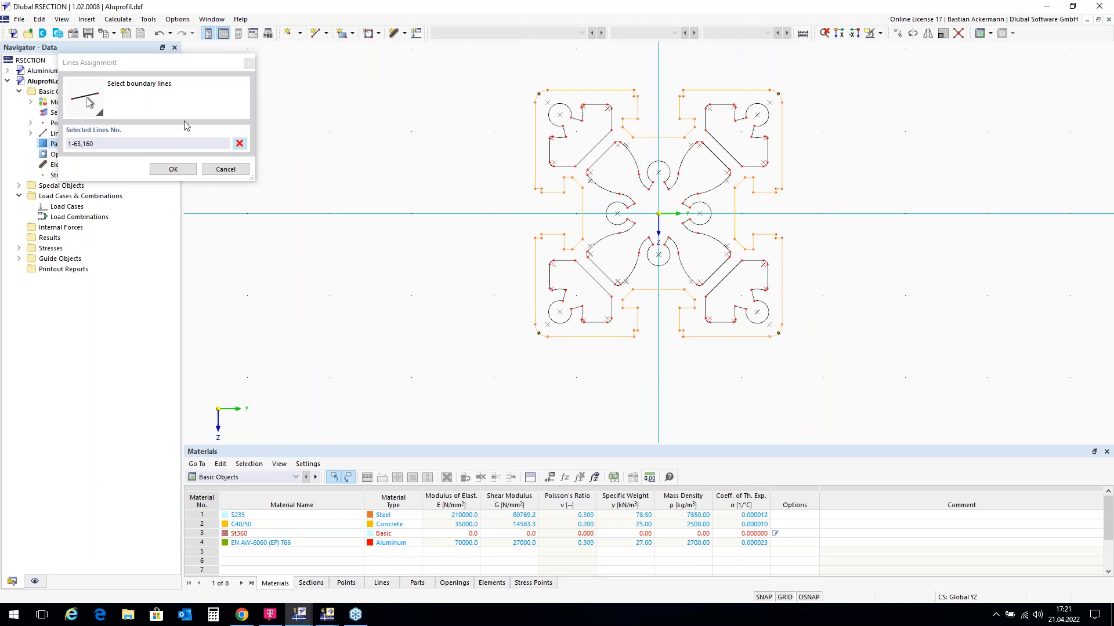
left_click(173, 169)
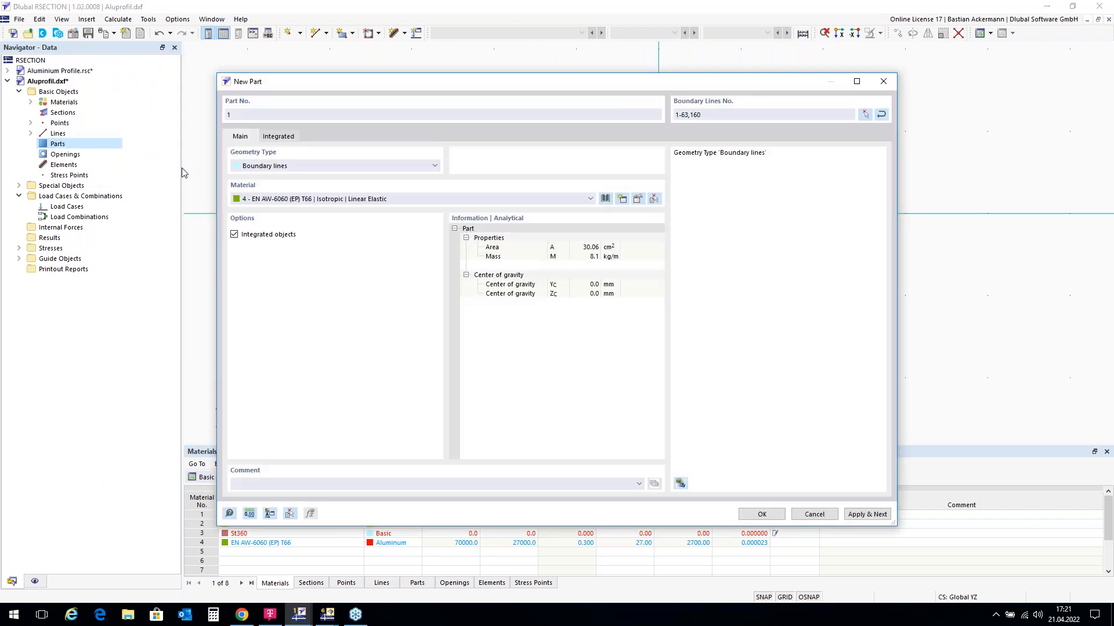
left_click(757, 516)
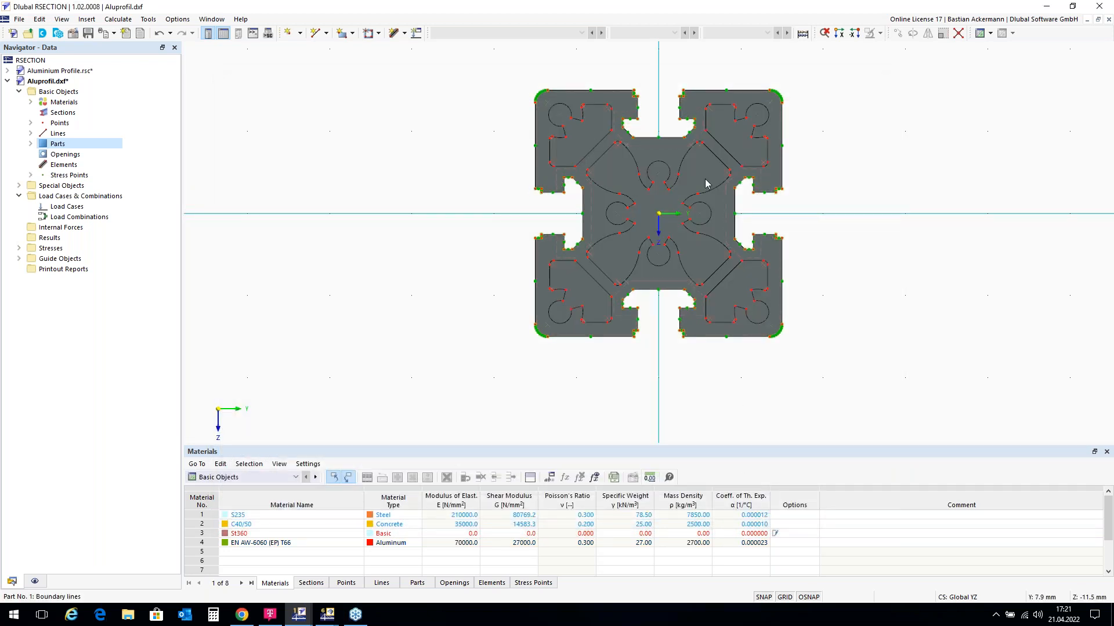
Step: Select the Openings category in the Navigator
scroll(824, 185, "up", 1)
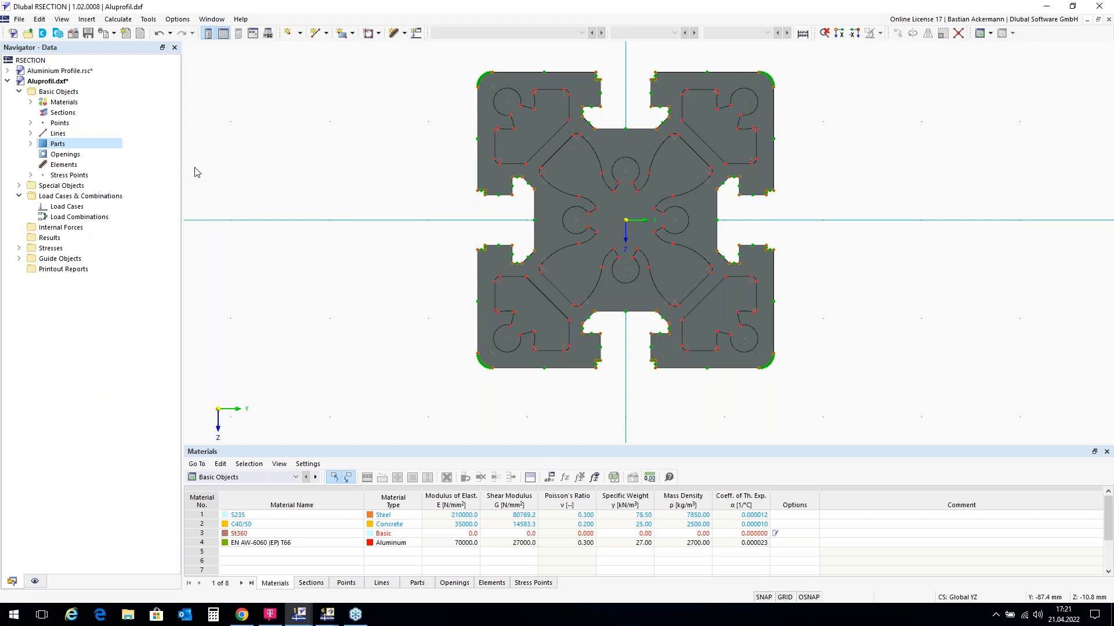
left_click(59, 155)
Step: Create Opening 1 bounded by the upper-left chamber lines 142-154,159, excluding line 128
right_click(59, 157)
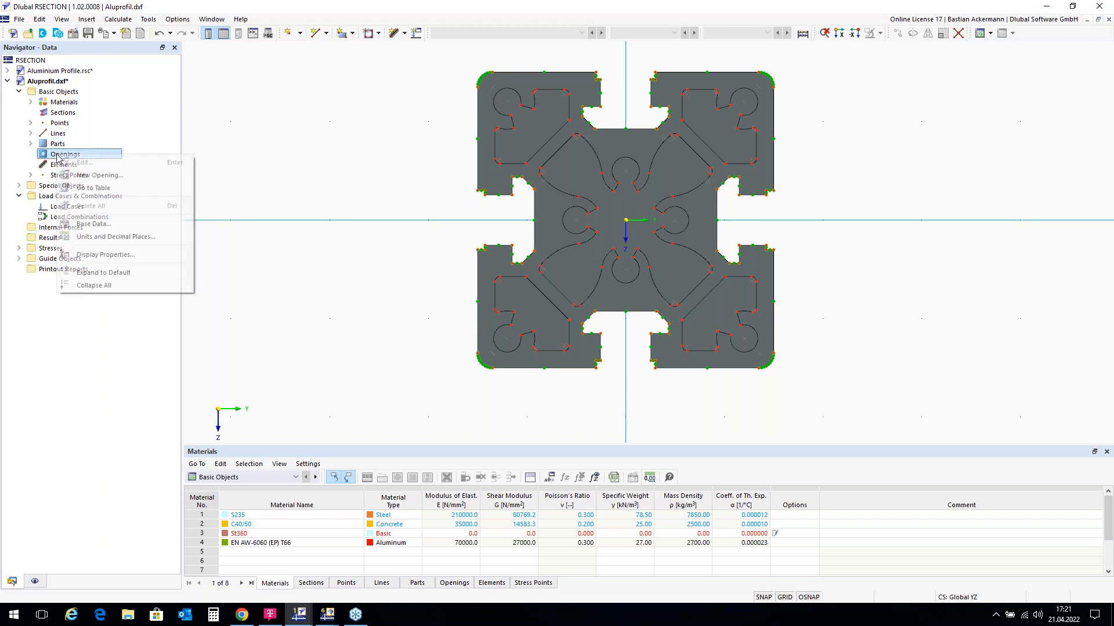
left_click(99, 175)
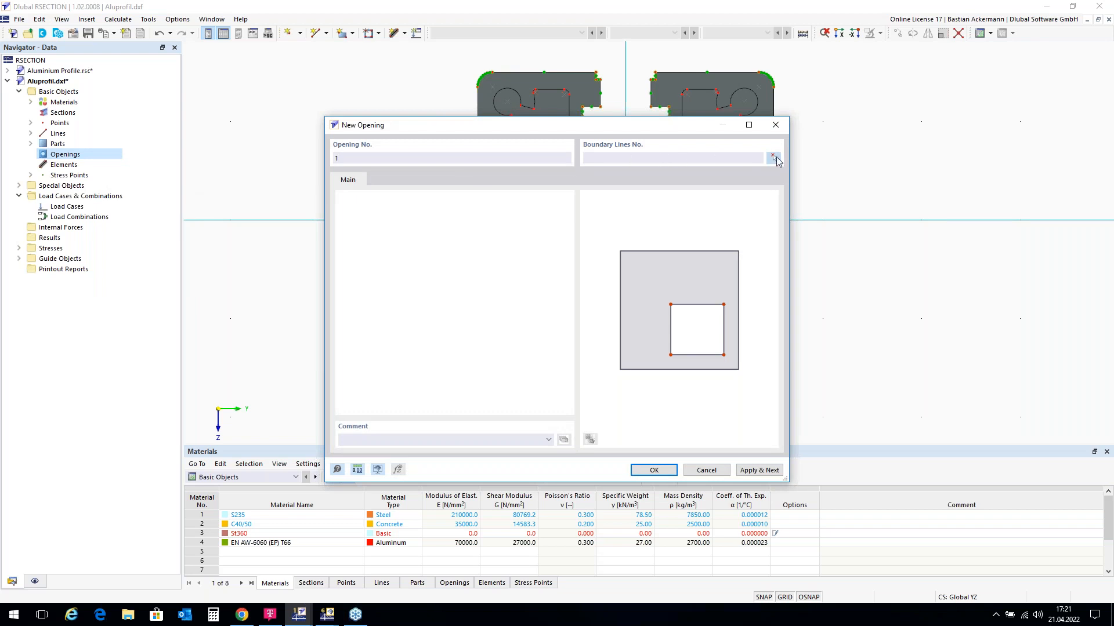
left_click(773, 159)
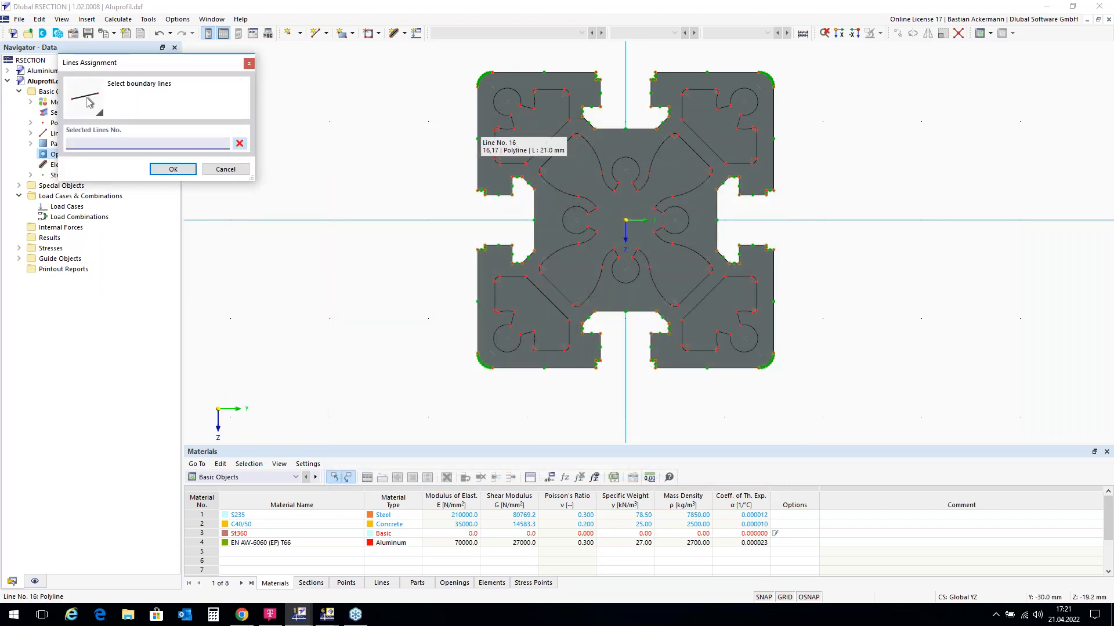
scroll(496, 89, "up", 3)
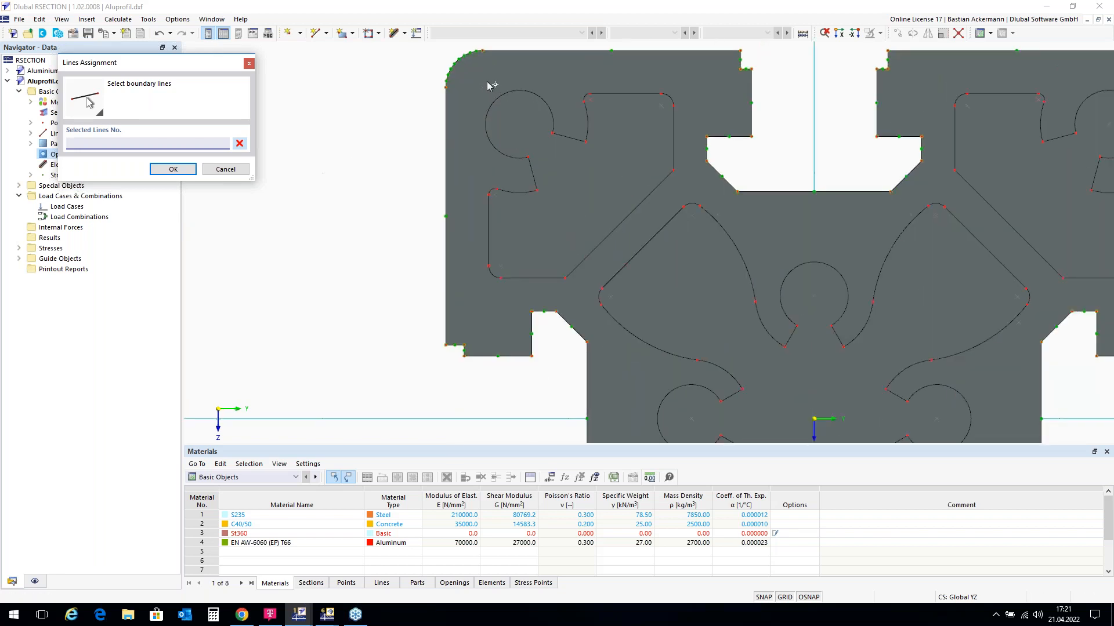
left_click_drag(476, 79, 685, 293)
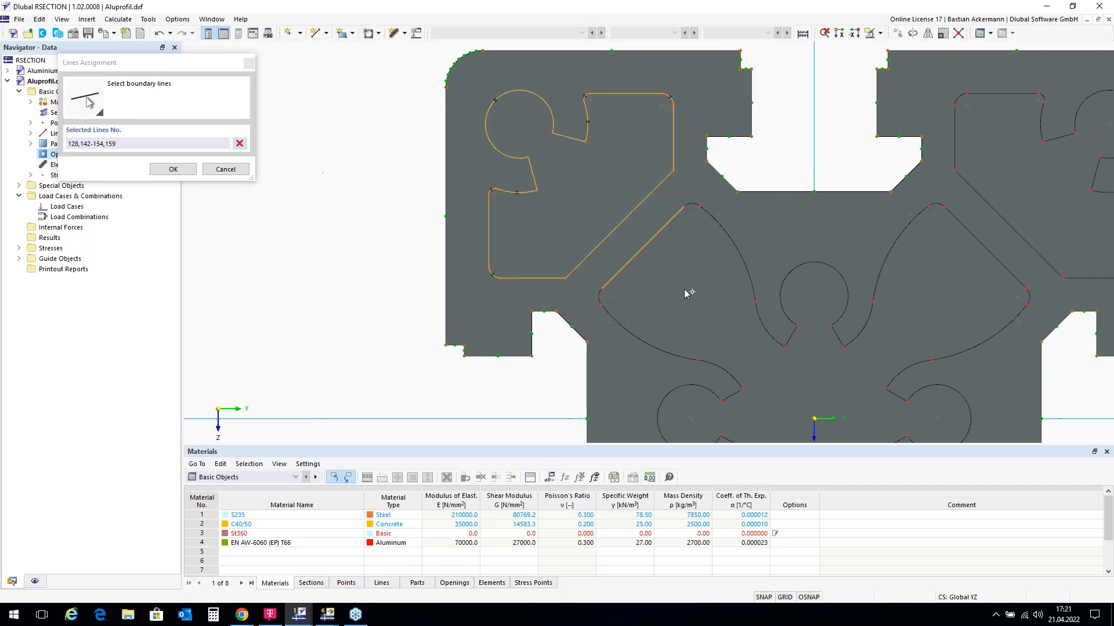
left_click(640, 249)
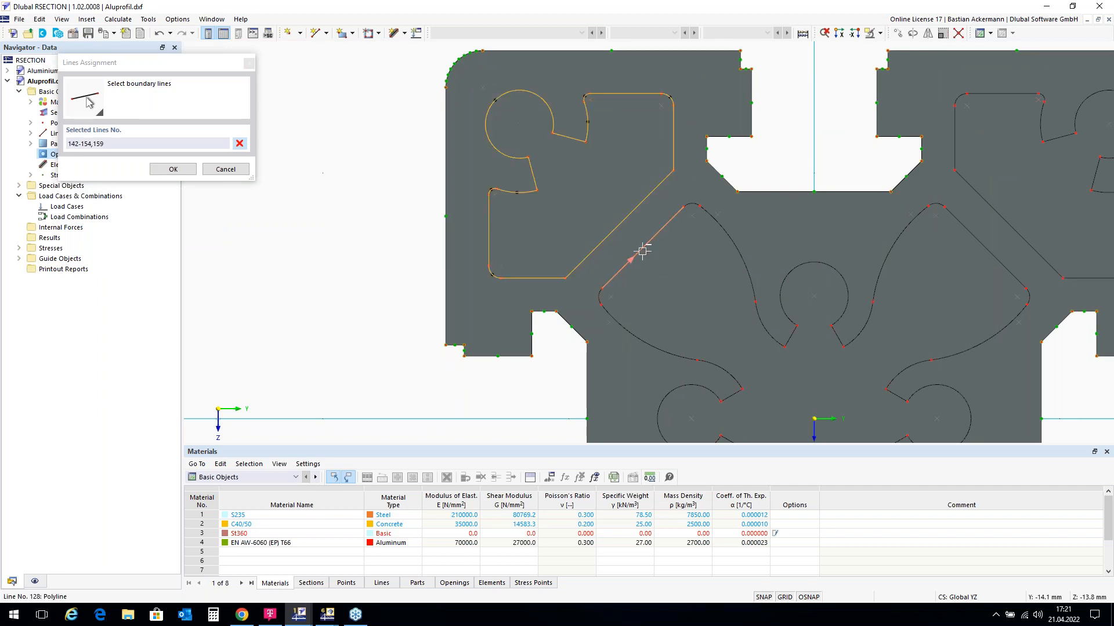
left_click(175, 170)
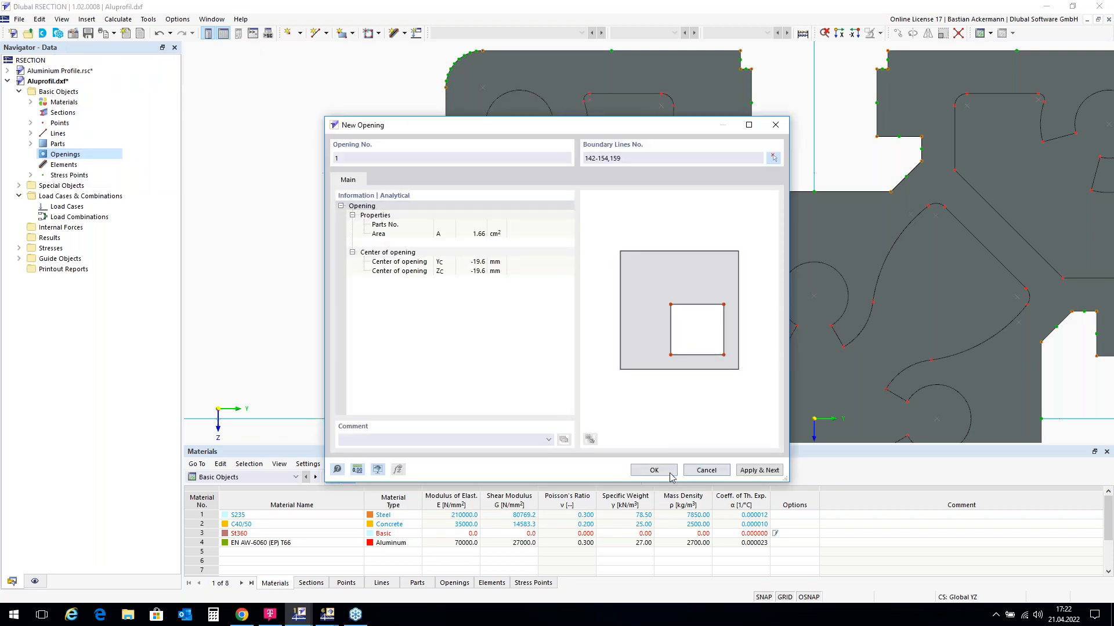
left_click(654, 471)
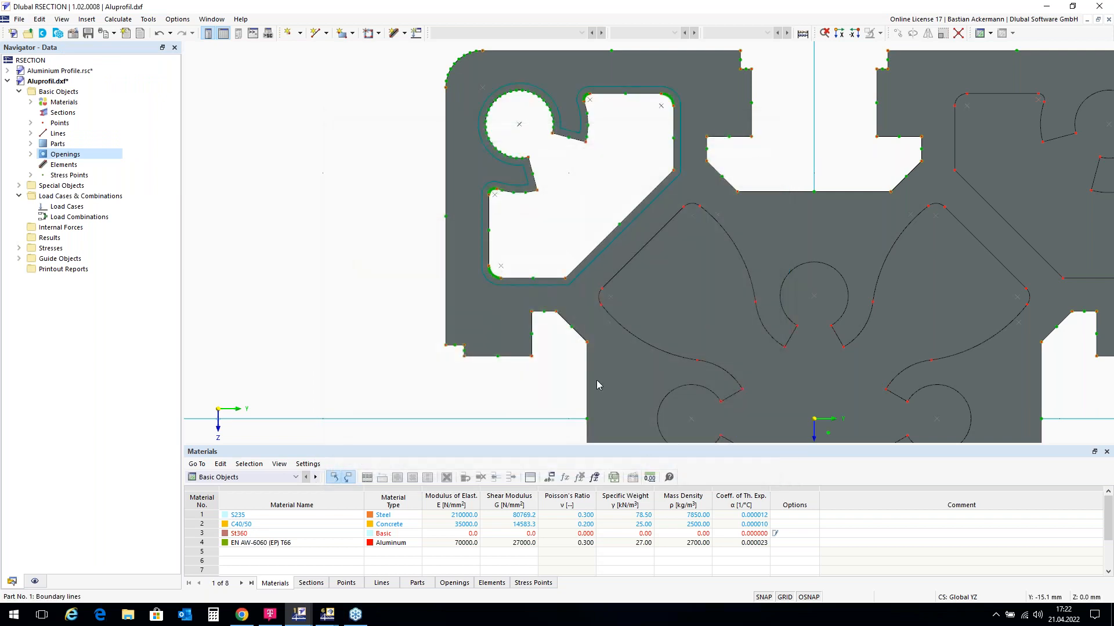
scroll(382, 119, "down", 3)
scroll(440, 65, "down", 1)
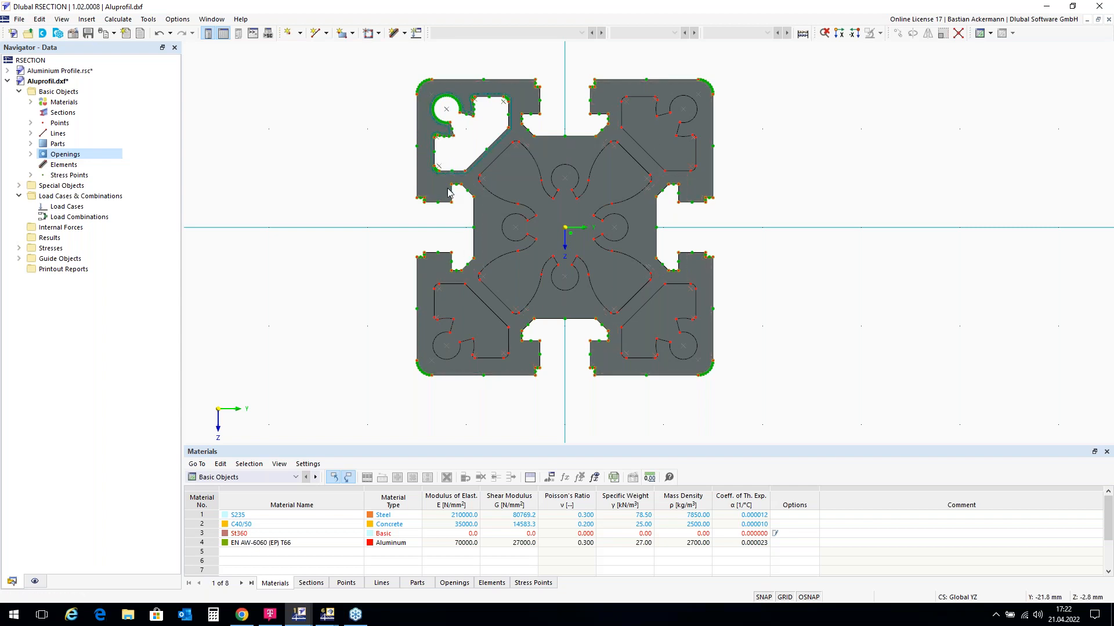
Step: Rotate-copy opening 1 three times by 90° about the section origin
left_click(501, 146)
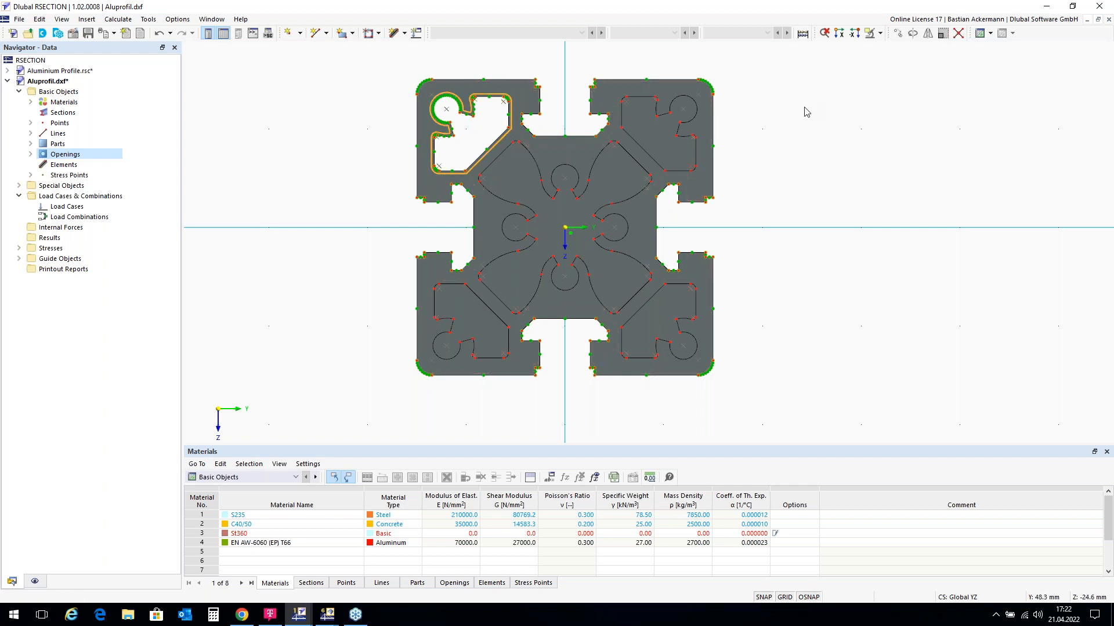
left_click(913, 34)
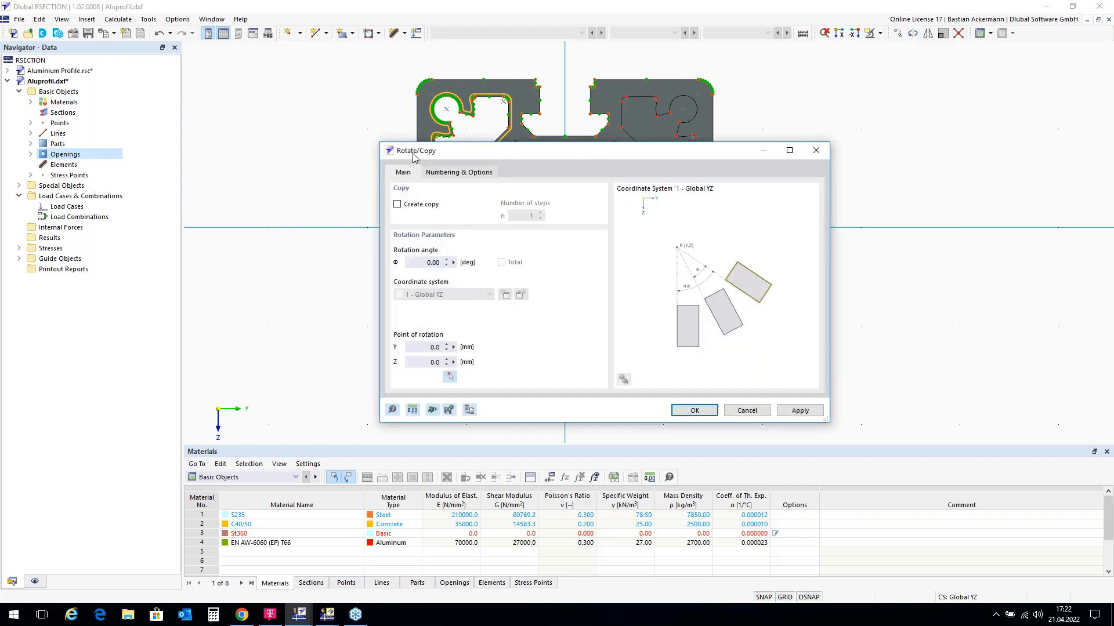
left_click(397, 205)
left_click(523, 217)
type("3")
left_click(428, 261)
type("90")
left_click(449, 377)
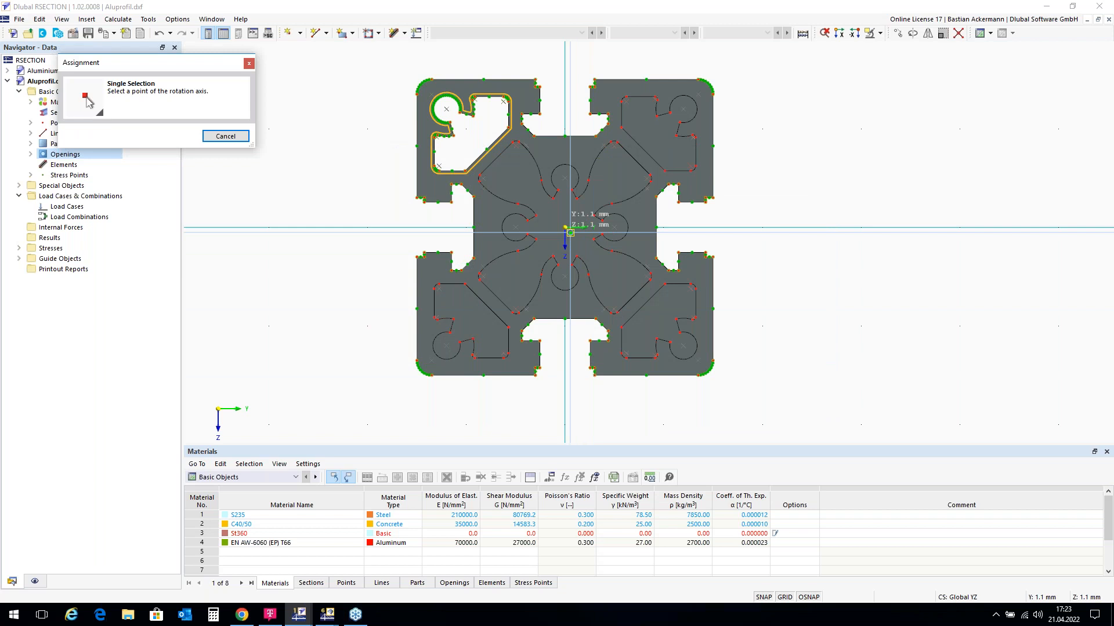
scroll(570, 233, "up", 3)
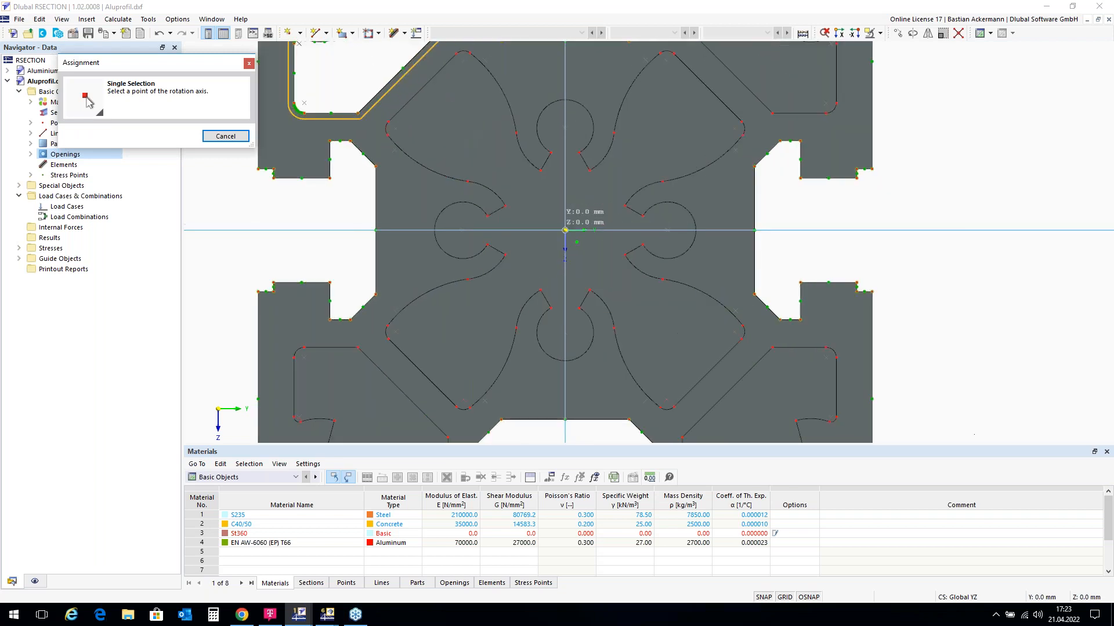
left_click(565, 230)
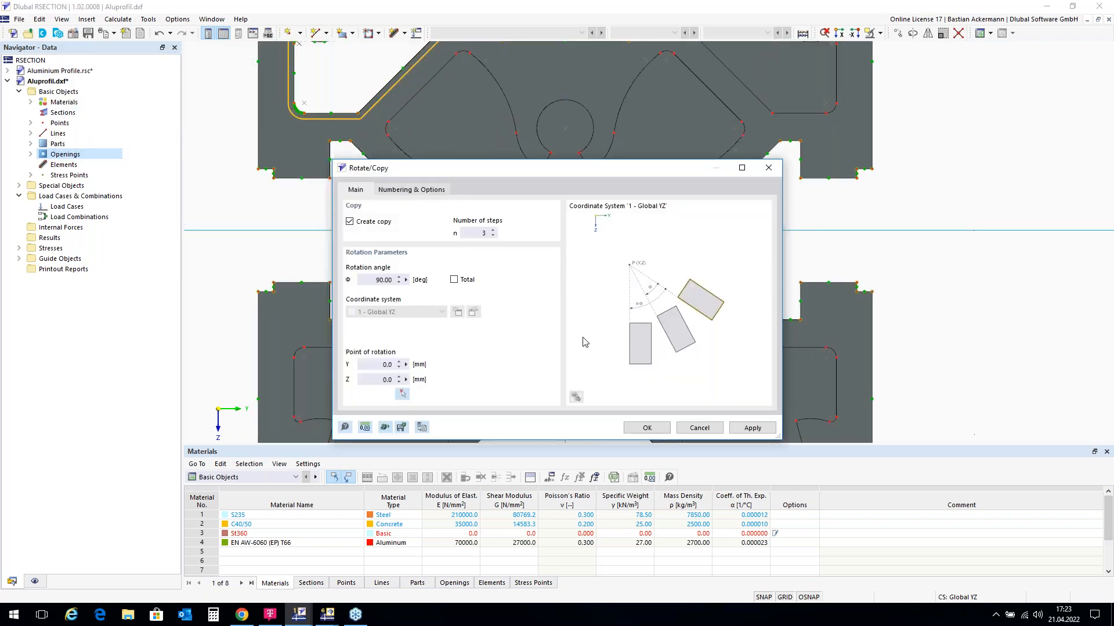
left_click(647, 428)
scroll(392, 259, "down", 1)
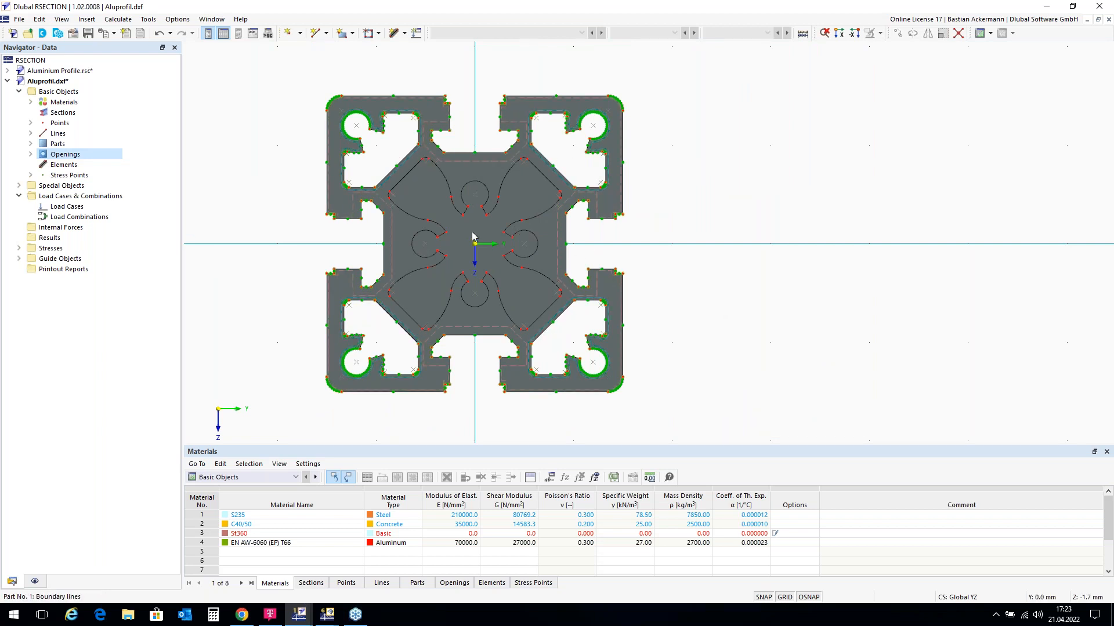
Step: Create opening 5 in the profile centre by window-selecting boundary lines 90-128 and 157
left_click(65, 155)
right_click(65, 156)
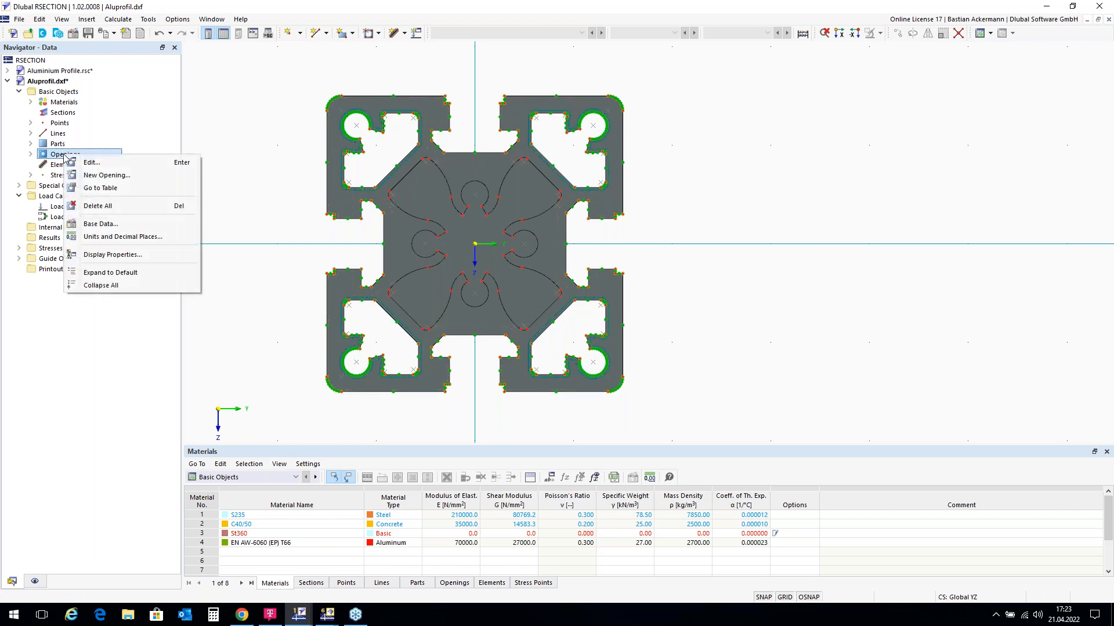
left_click(98, 172)
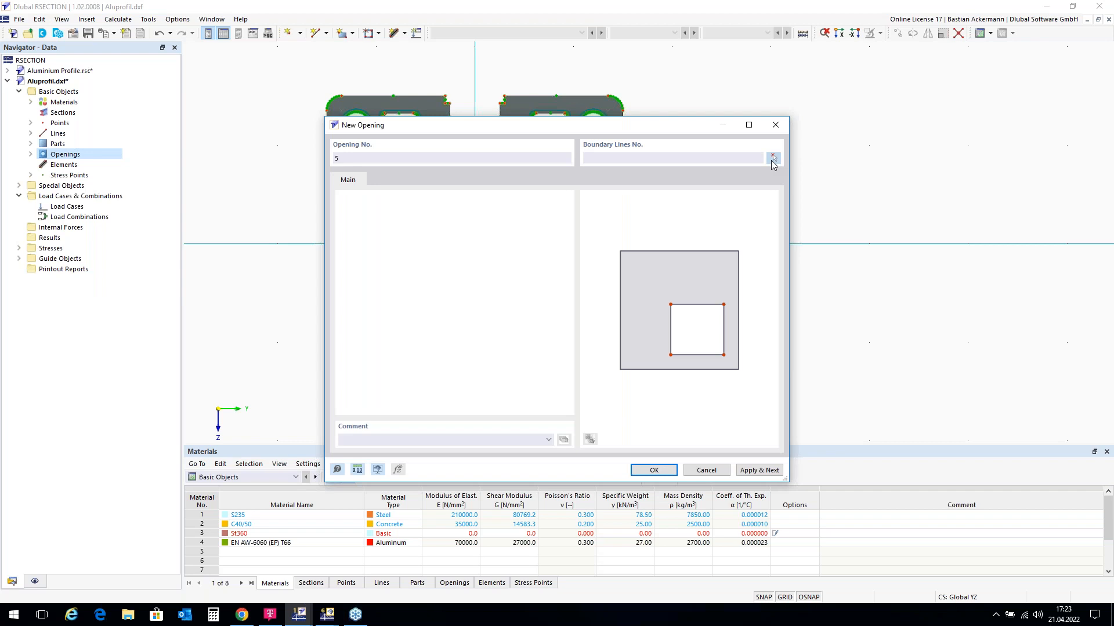
left_click(772, 158)
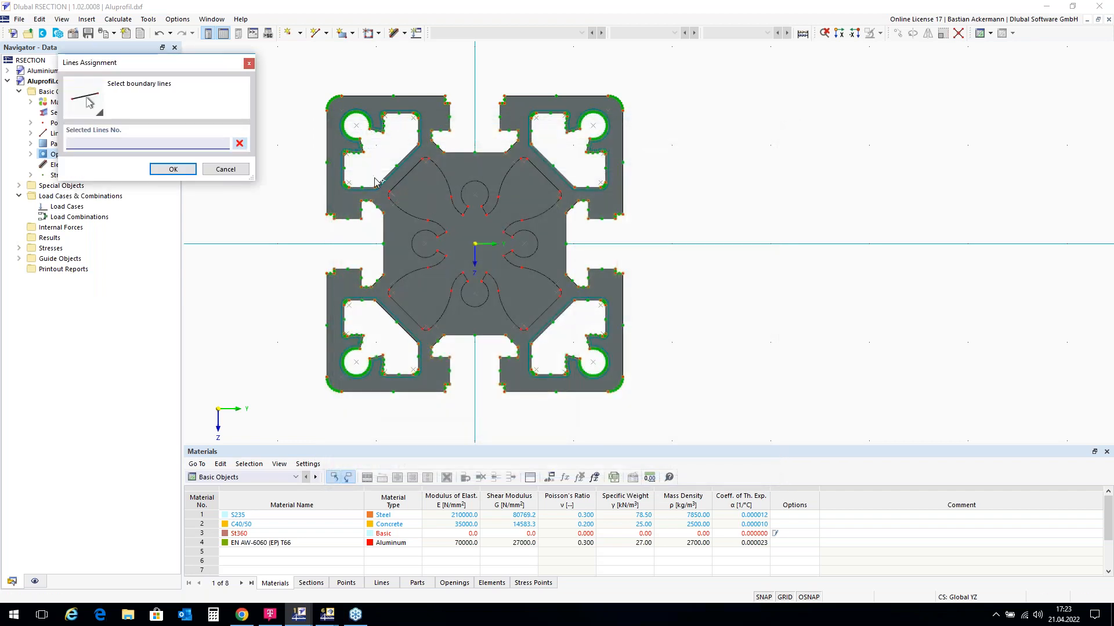
scroll(433, 394, "up", 1)
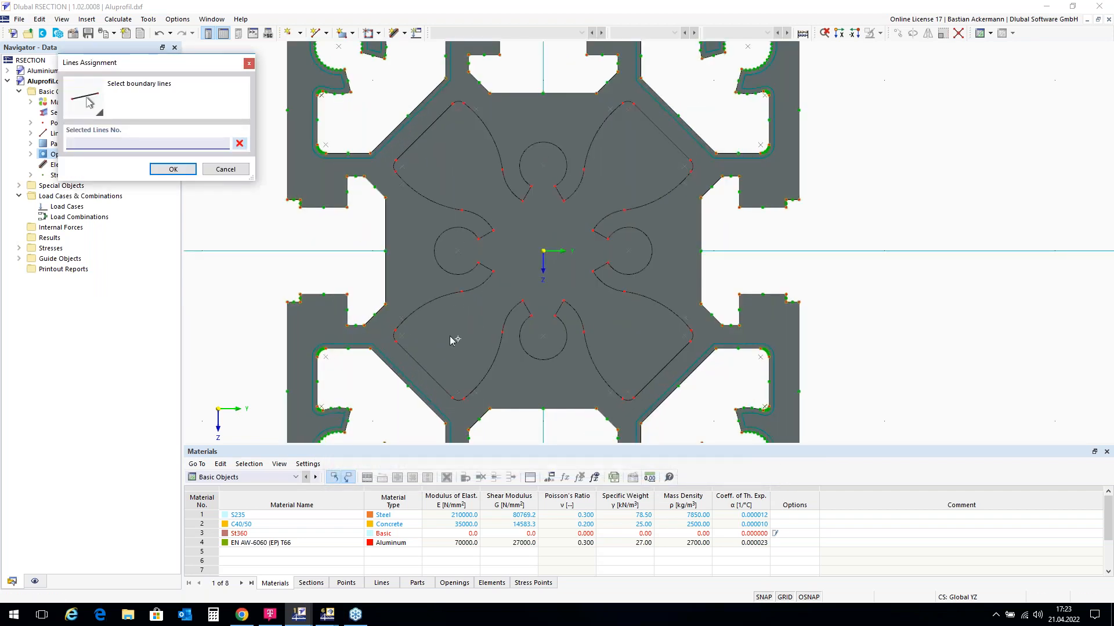
scroll(450, 336, "up", 1)
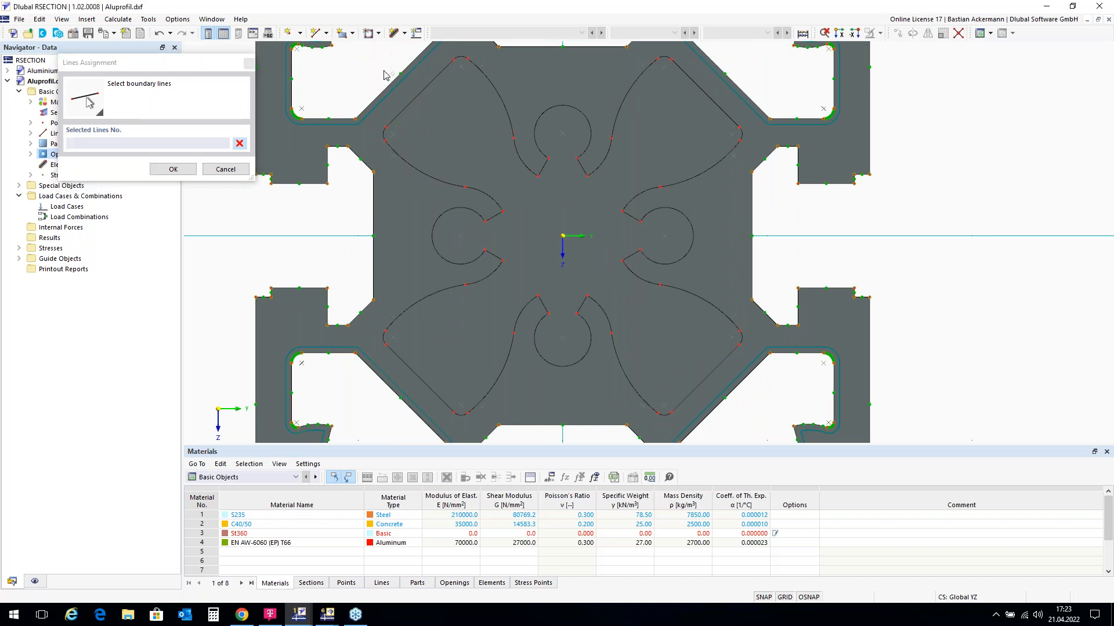
left_click_drag(380, 56, 747, 421)
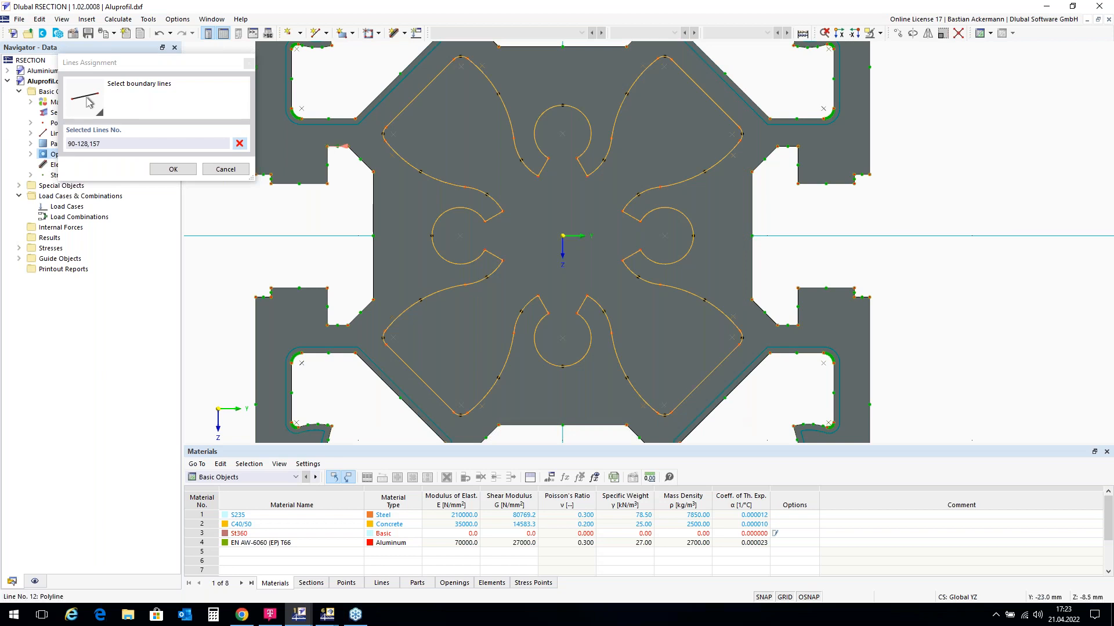
left_click(172, 170)
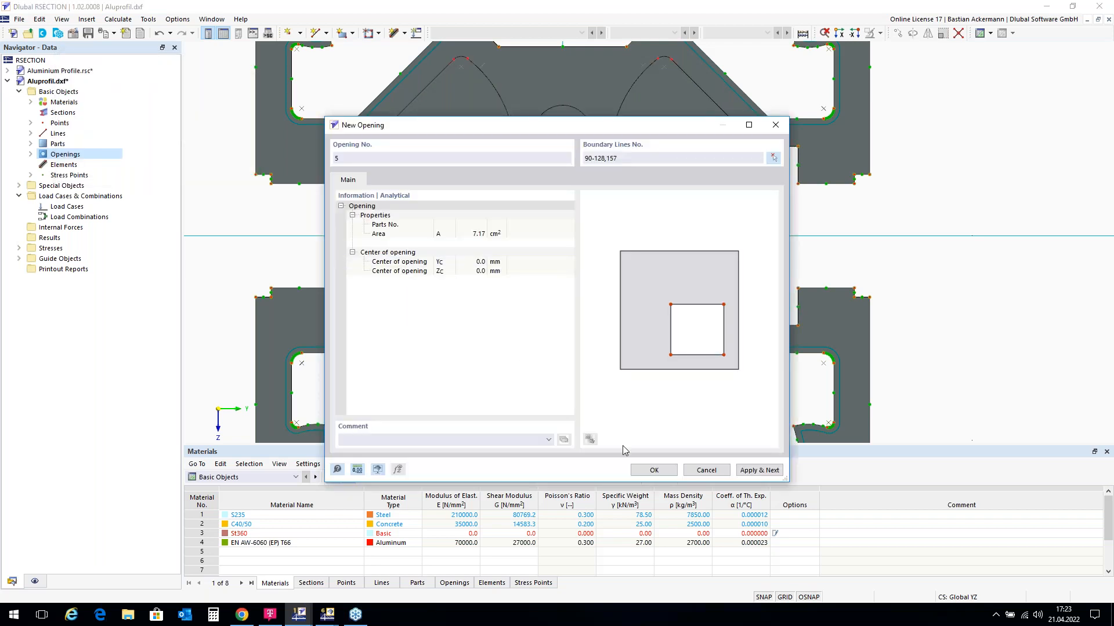
left_click(654, 470)
scroll(520, 235, "down", 2)
scroll(520, 235, "down", 1)
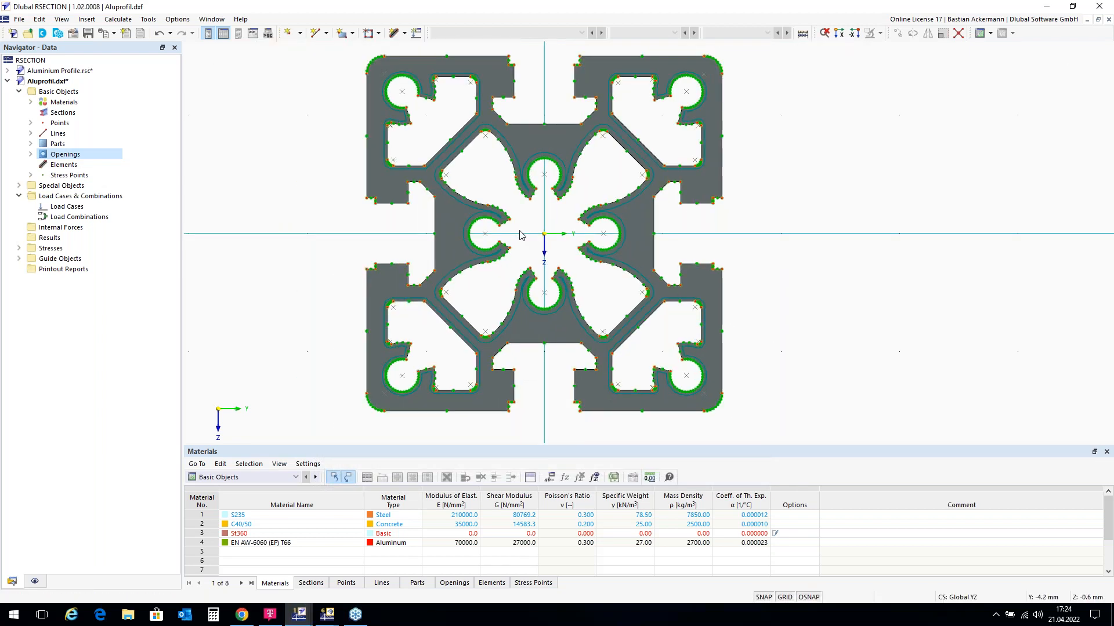
scroll(540, 233, "down", 1)
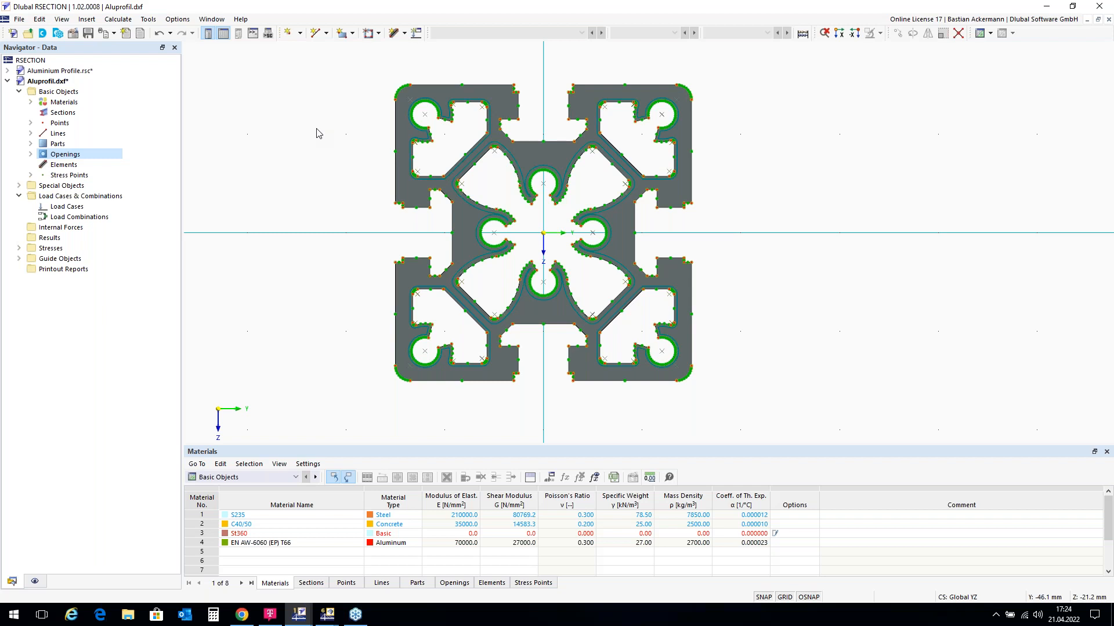
scroll(318, 133, "down", 1)
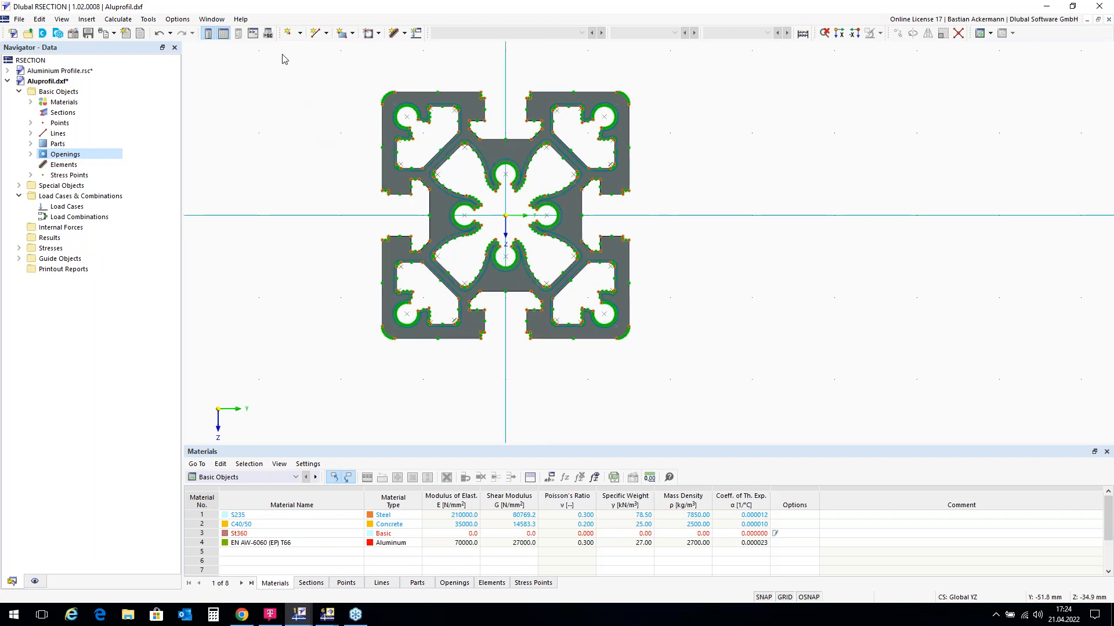
Step: Create load cases LC1 'N' and LC2 'T'
left_click(417, 34)
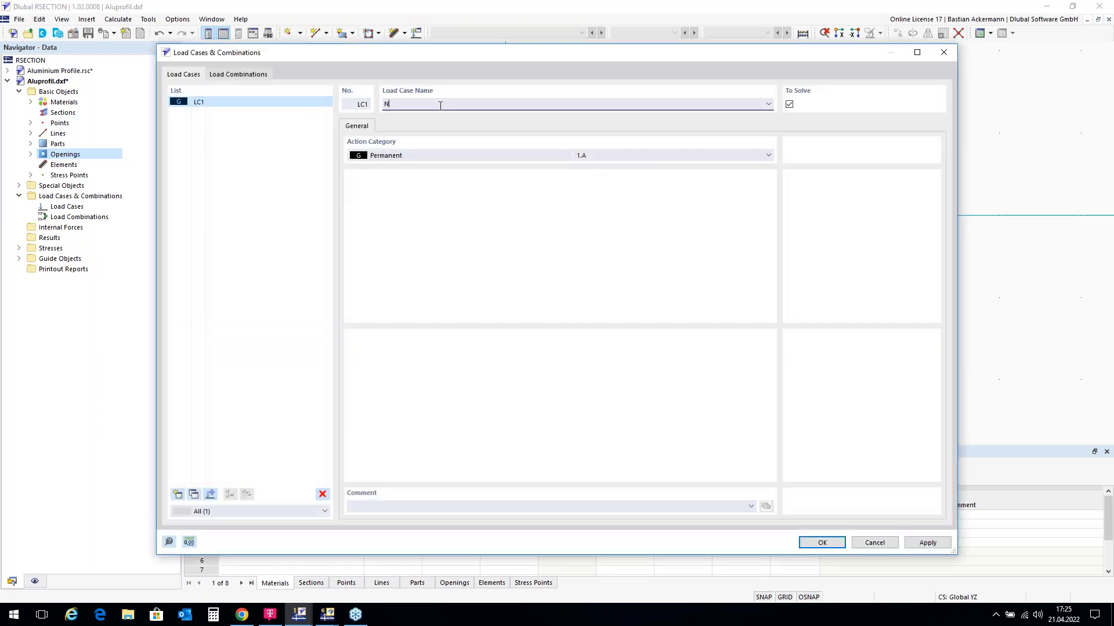
left_click(178, 495)
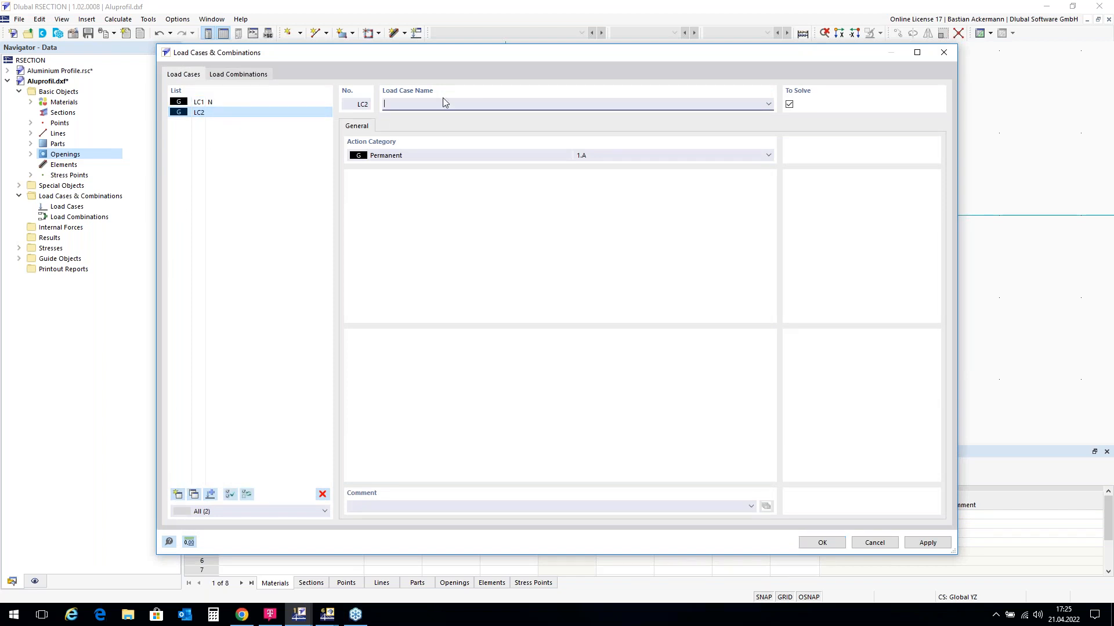
type("T")
Step: Define load combination CO1 as LC1 + LC2 and save the load data
left_click(238, 75)
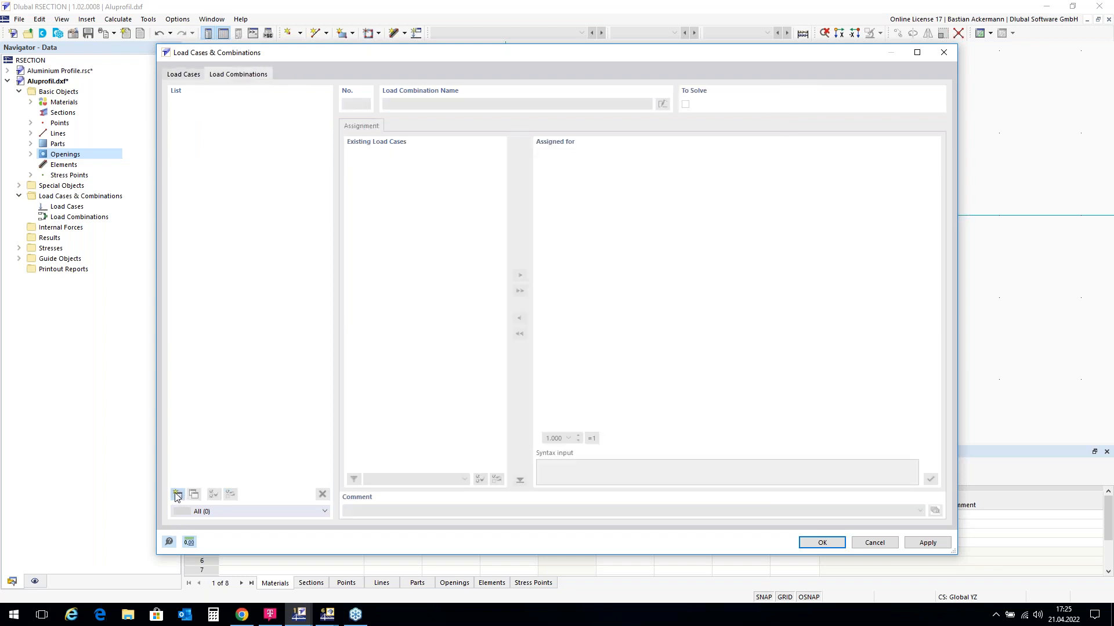
left_click(177, 495)
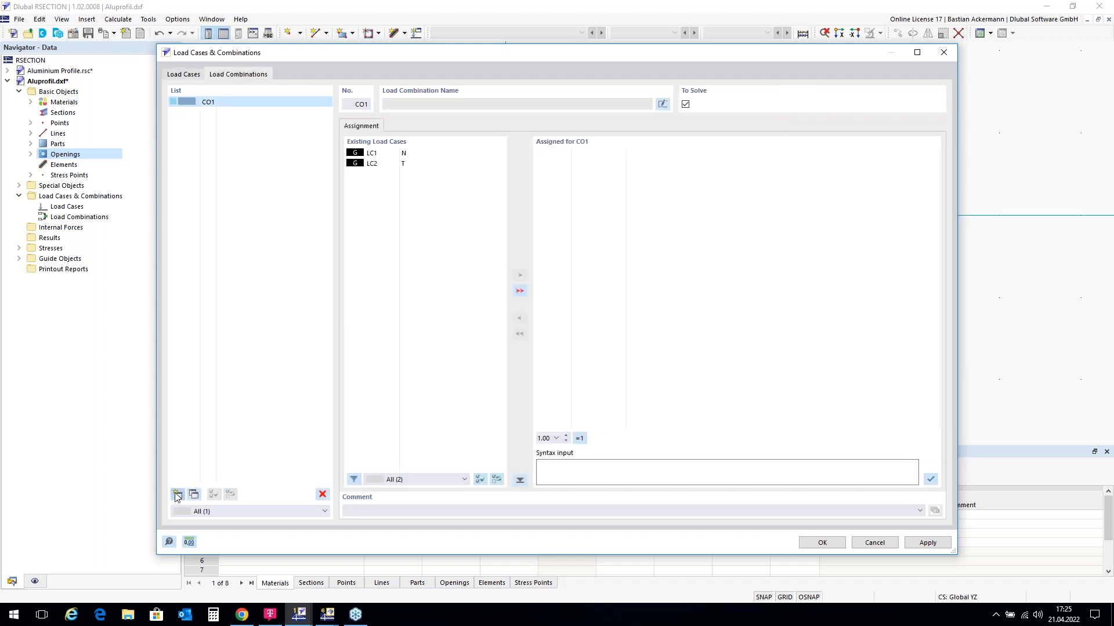
double_click(420, 154)
double_click(420, 165)
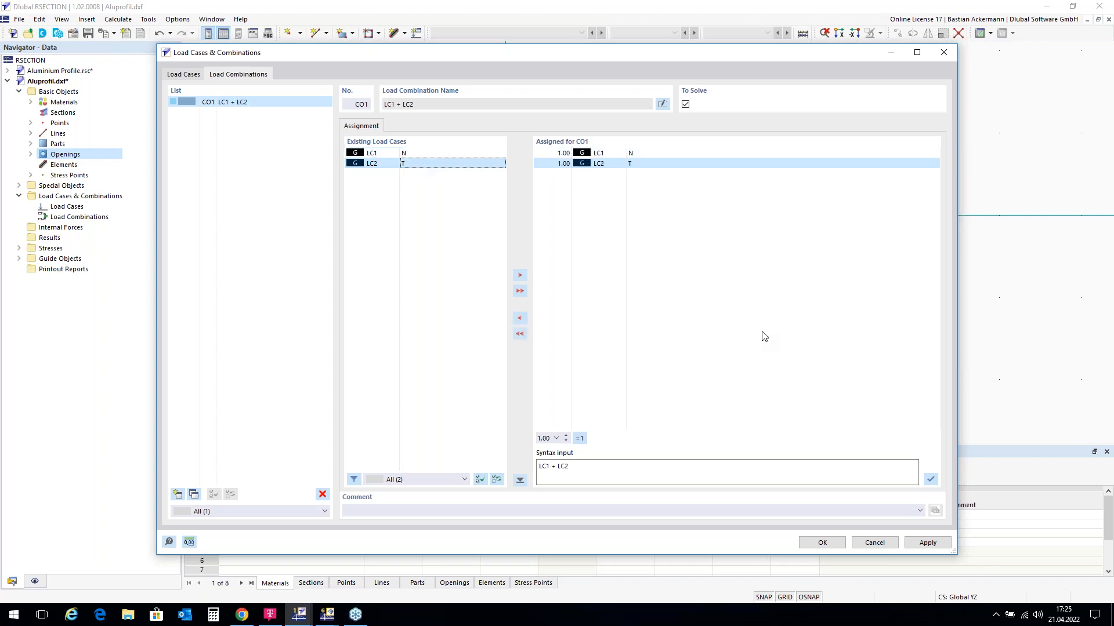
left_click(824, 544)
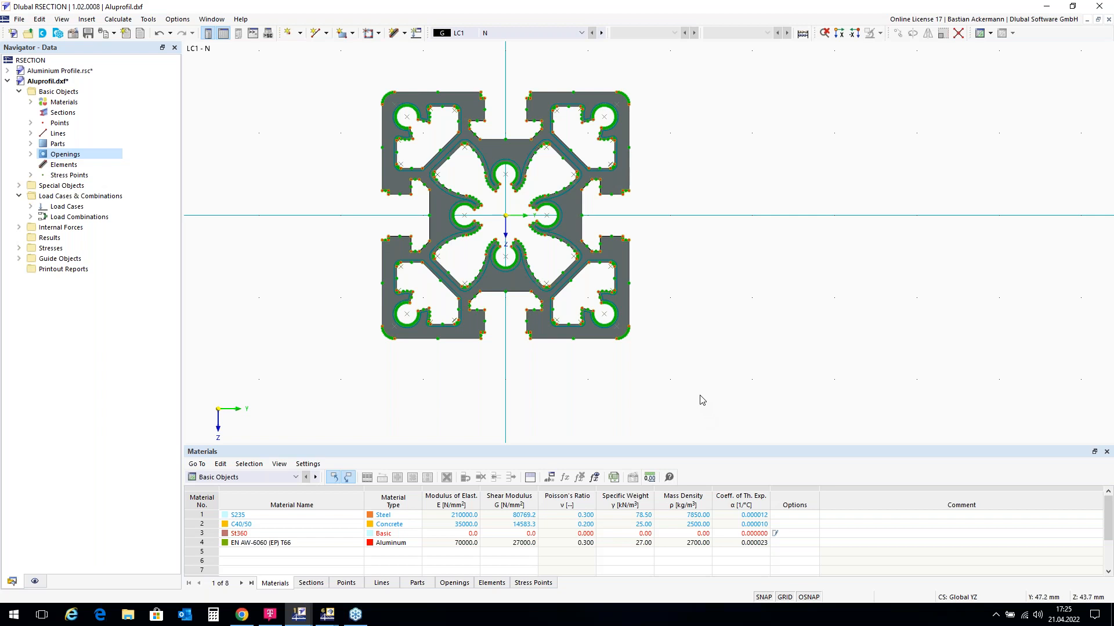
Step: Apply an axial force N = -10 kN as the internal force for load case LC1 - N
double_click(49, 228)
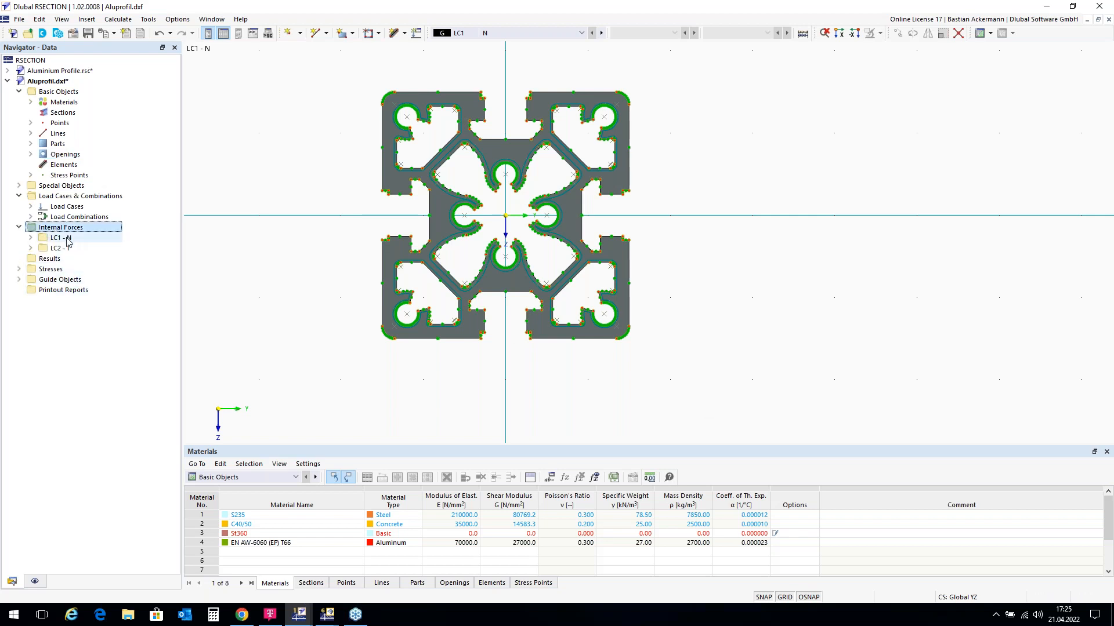
double_click(68, 239)
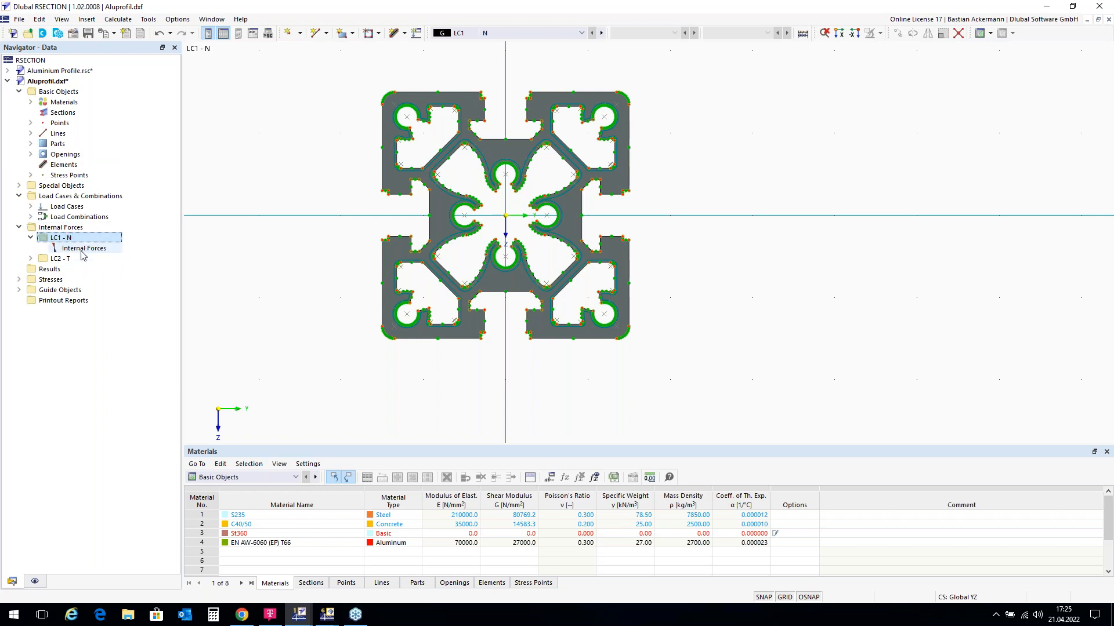
left_click(83, 249)
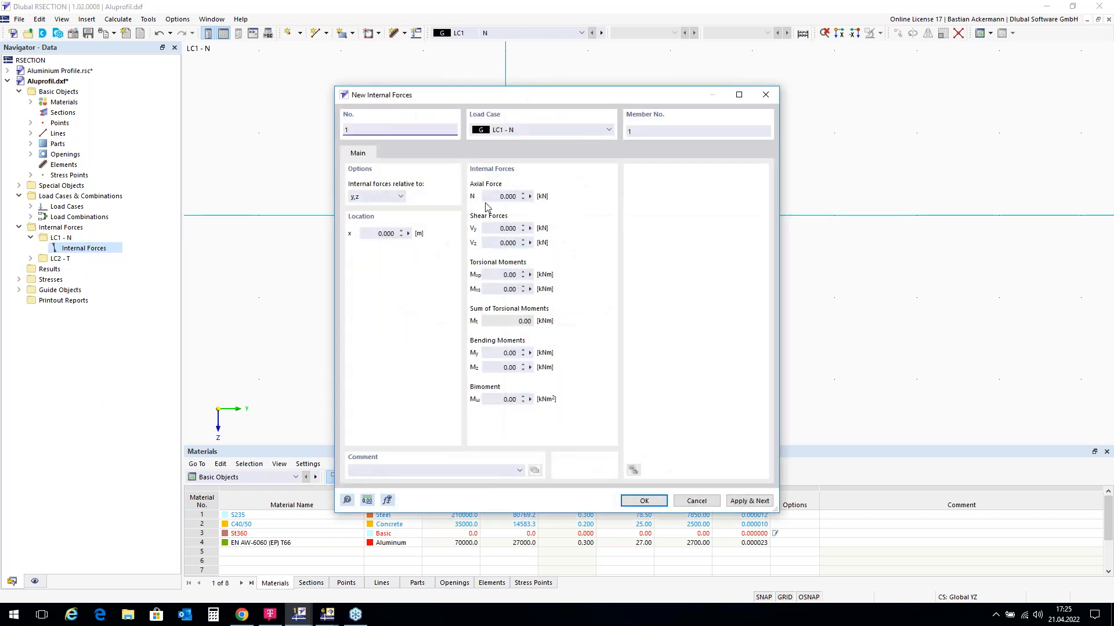
left_click(495, 197)
type("-10")
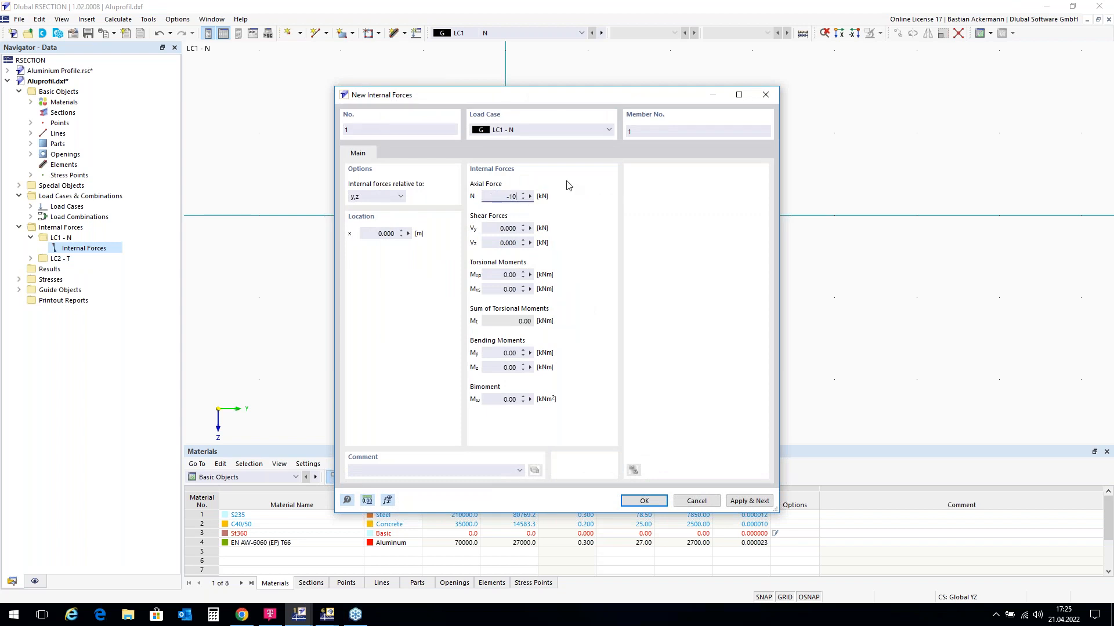
left_click(645, 501)
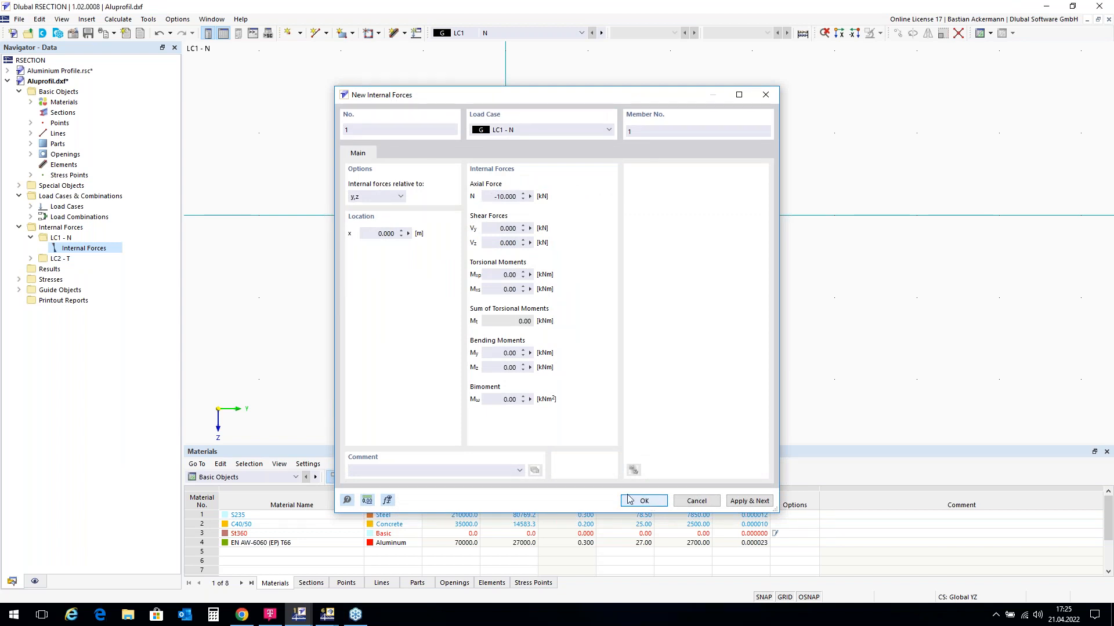
Step: Apply a torsional moment Mxp = 0.30 kNm as the internal force for load case LC2 - T
double_click(70, 260)
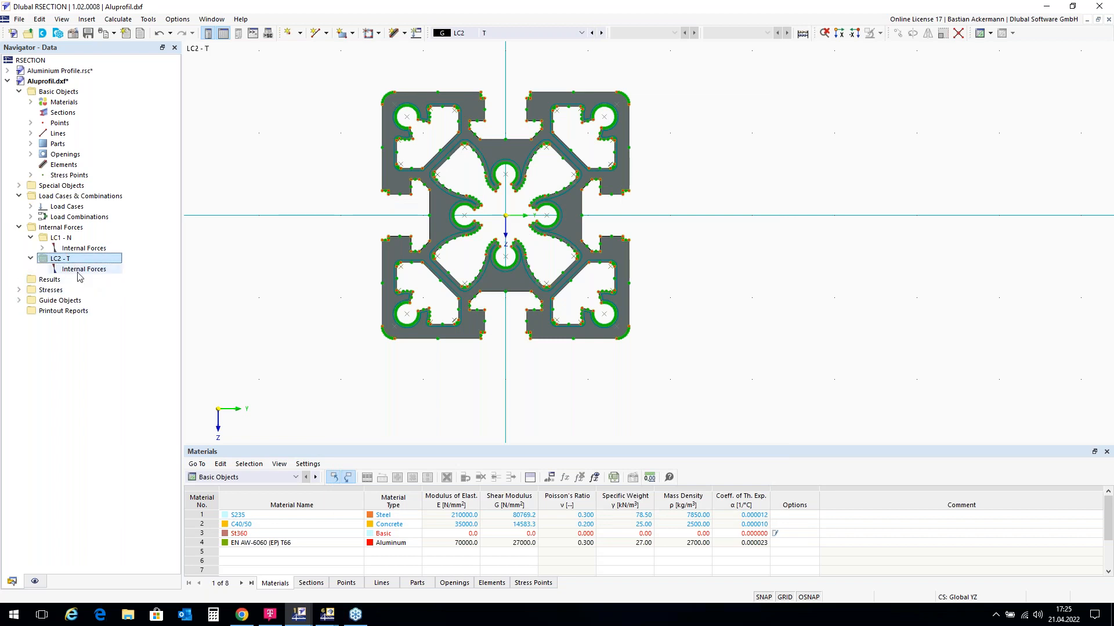
double_click(81, 271)
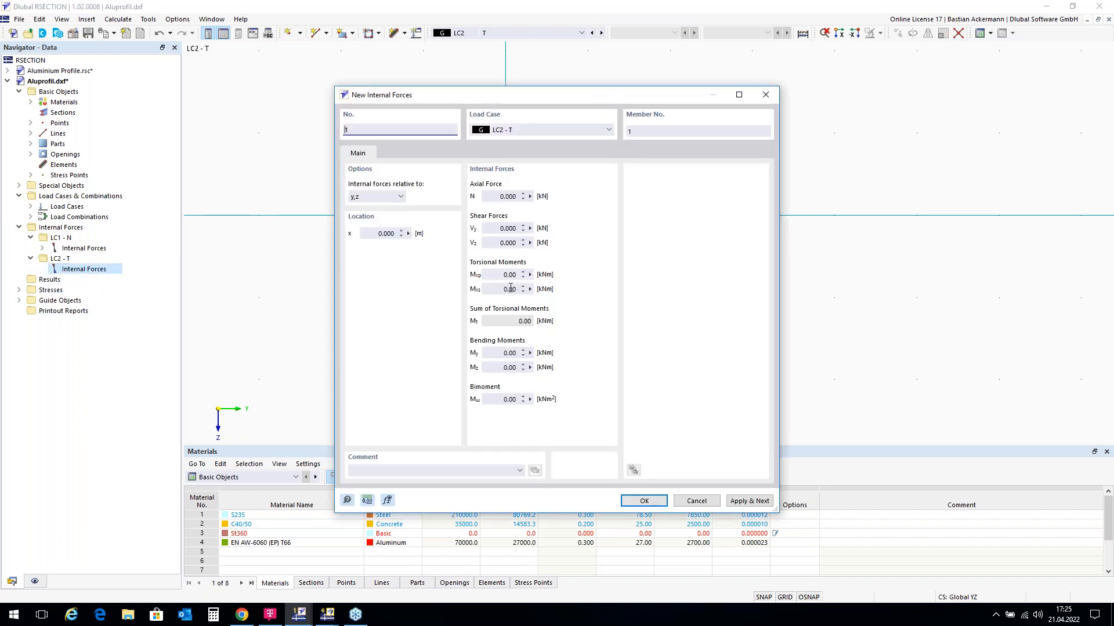
double_click(503, 275)
type("0,3")
left_click(642, 501)
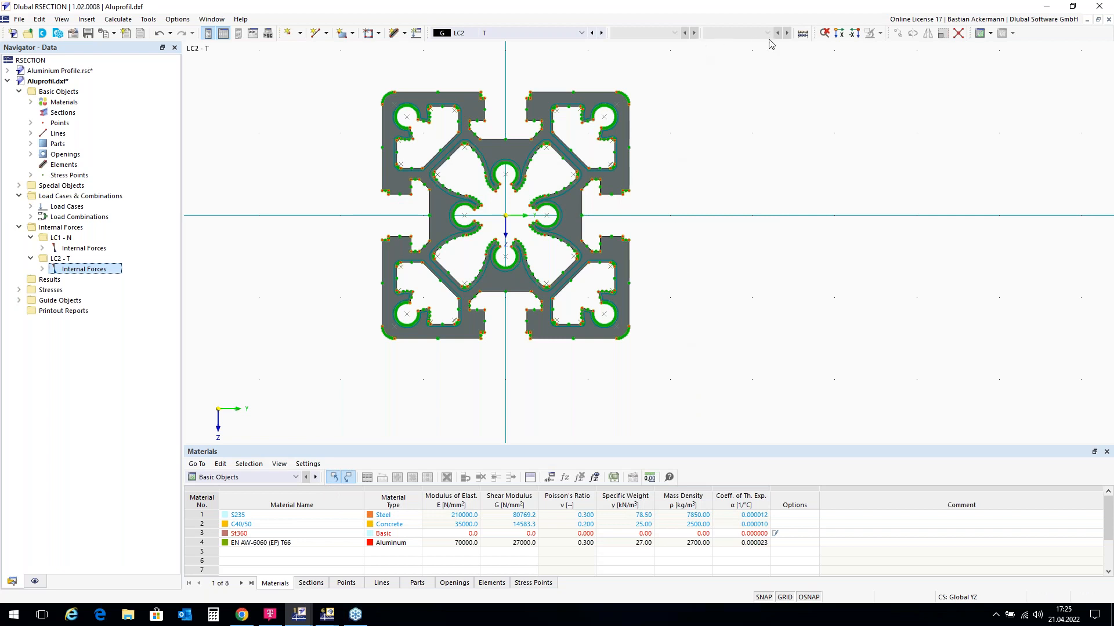
Step: Run Calculate All and scroll the Results navigator to the Stresses group below the y-ordinate plot
left_click(802, 34)
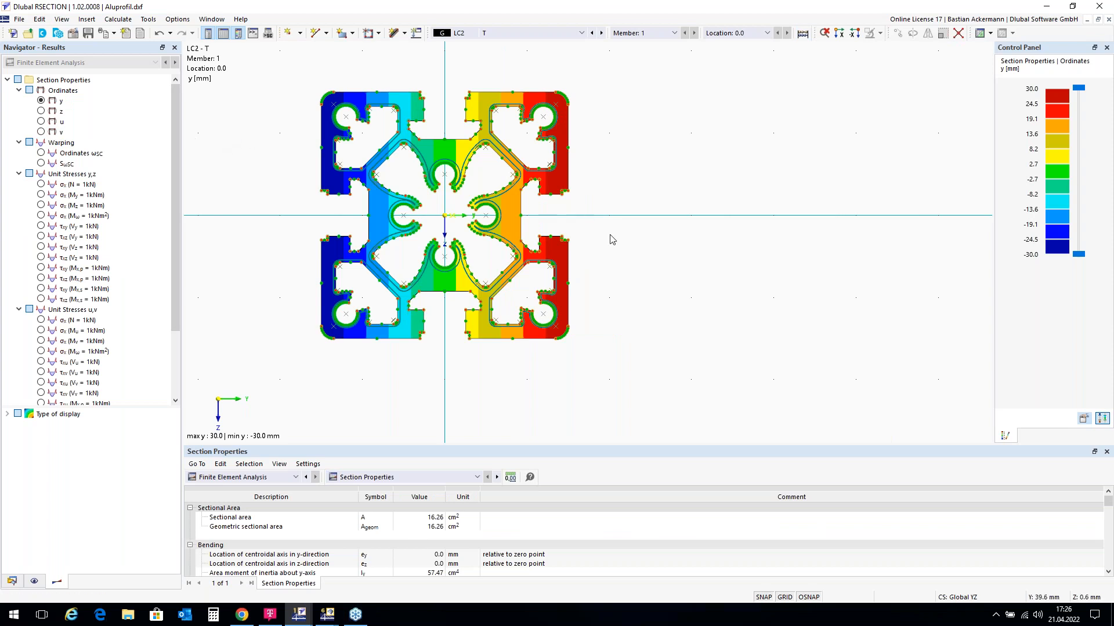
scroll(597, 267, "down", 1)
scroll(316, 196, "up", 1)
scroll(310, 195, "up", 1)
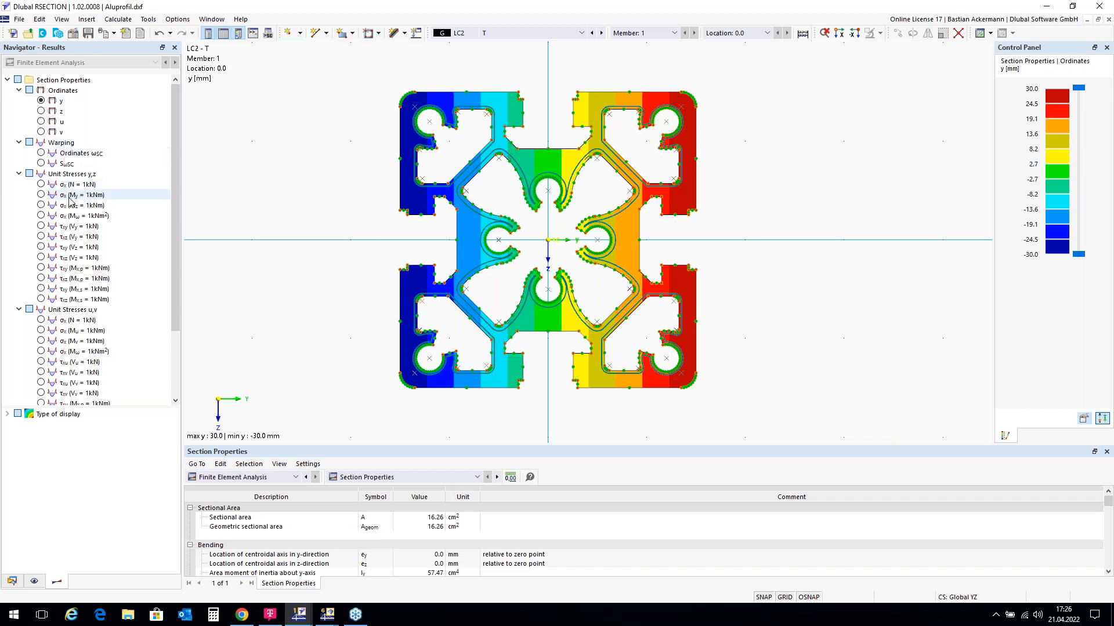
scroll(79, 327, "down", 3)
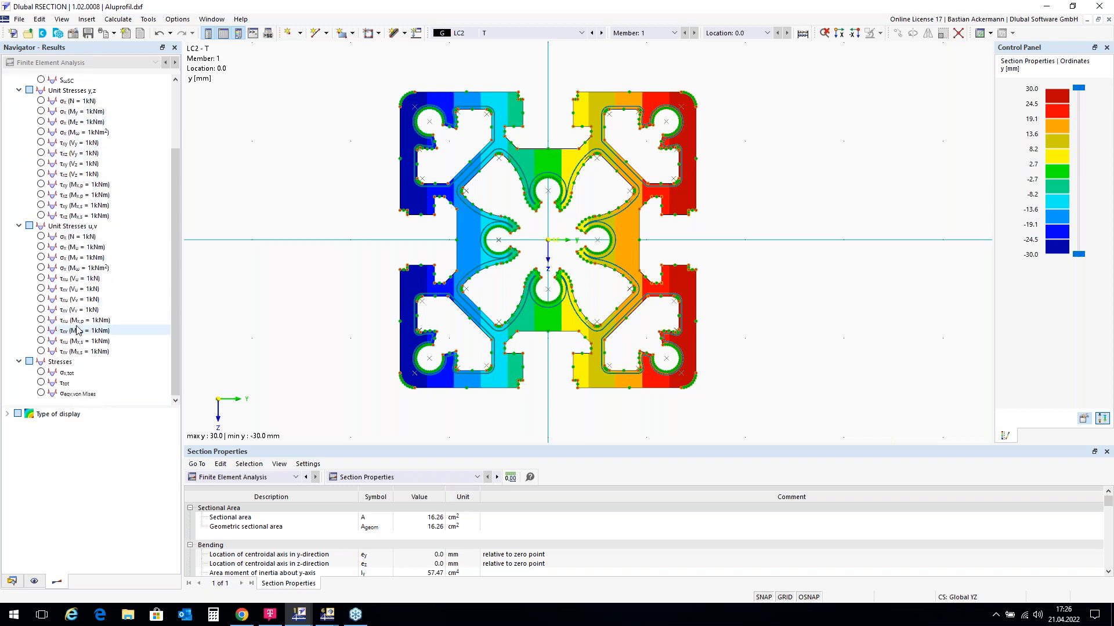
Step: Display total normal stresses σx,tot, stepping through LC1, LC2 and combination CO1
left_click(42, 372)
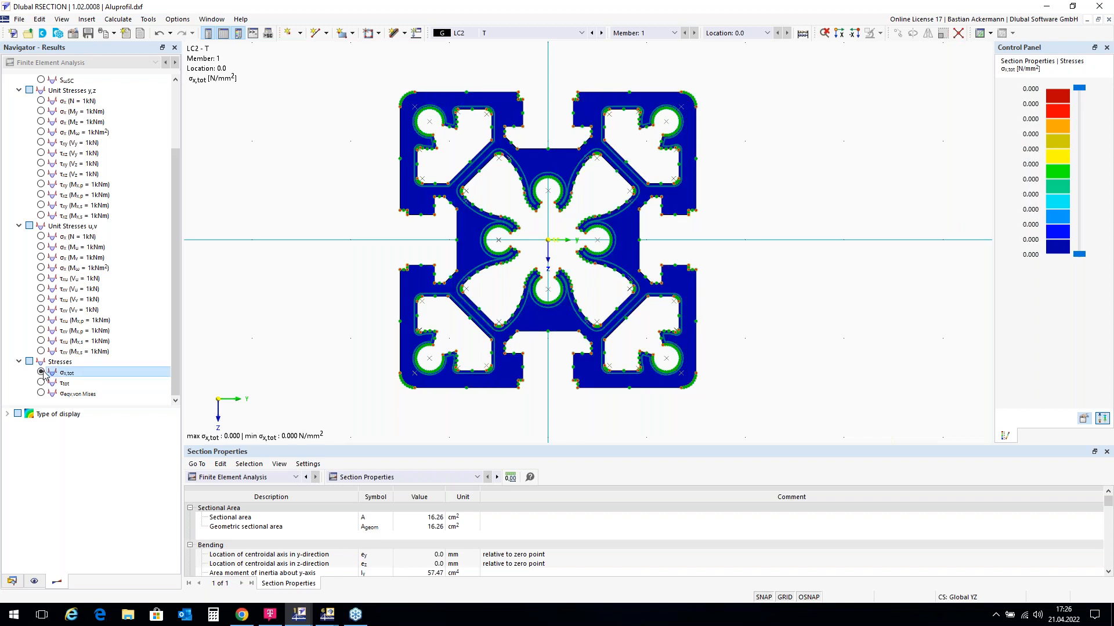
left_click(593, 33)
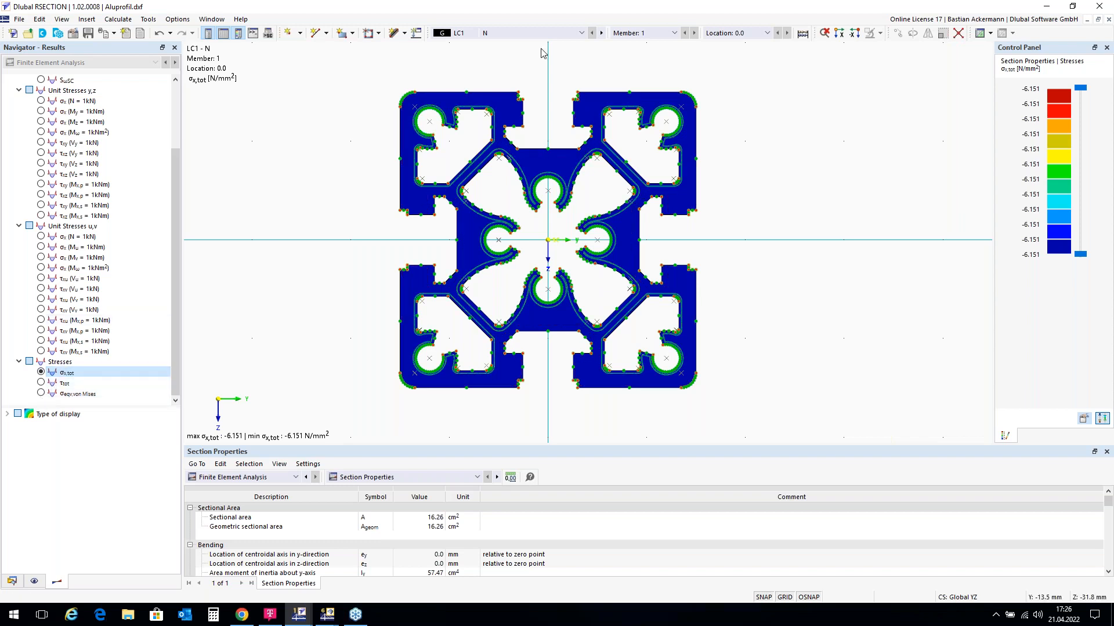
left_click(603, 34)
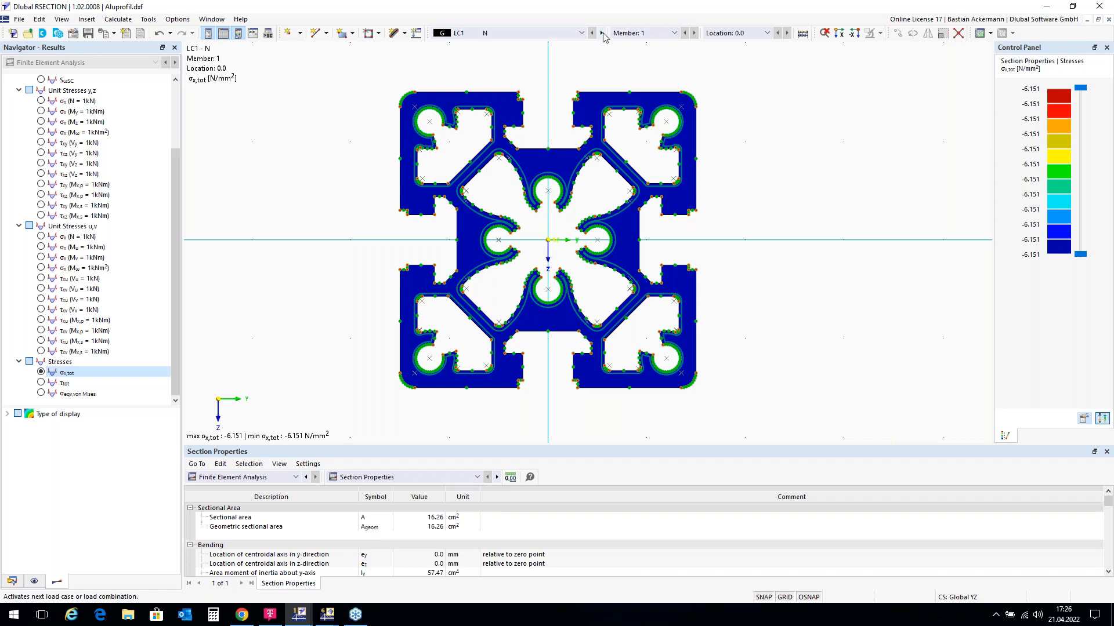
left_click(602, 34)
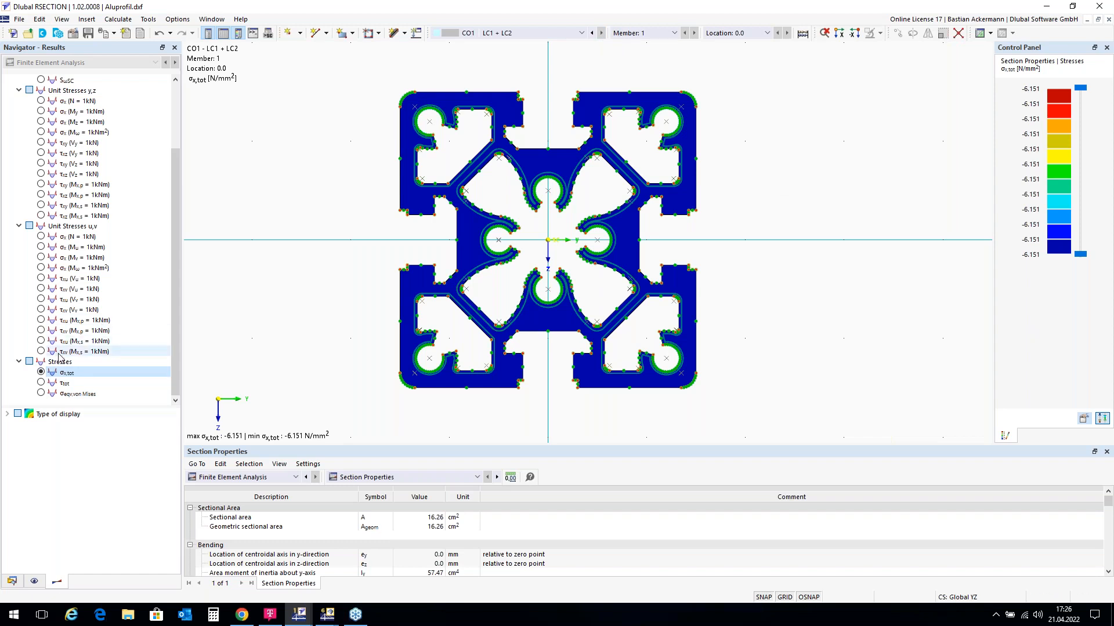
Step: Show total shear stresses τtot, then the von Mises equivalent stresses peaking at 92.248 N/mm²
left_click(41, 383)
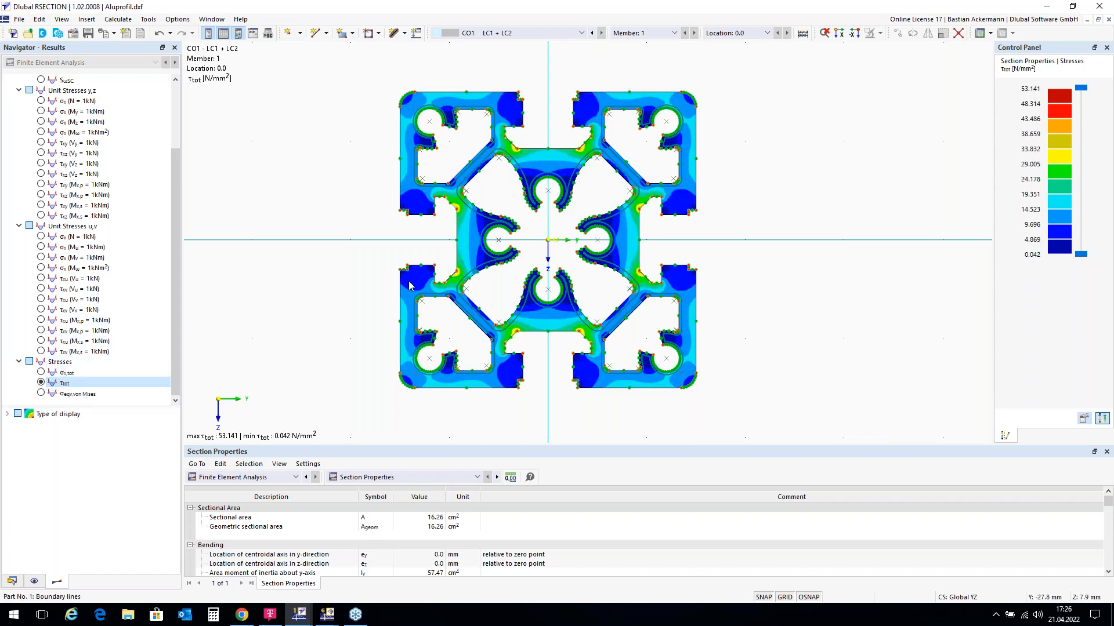
scroll(401, 218, "down", 1)
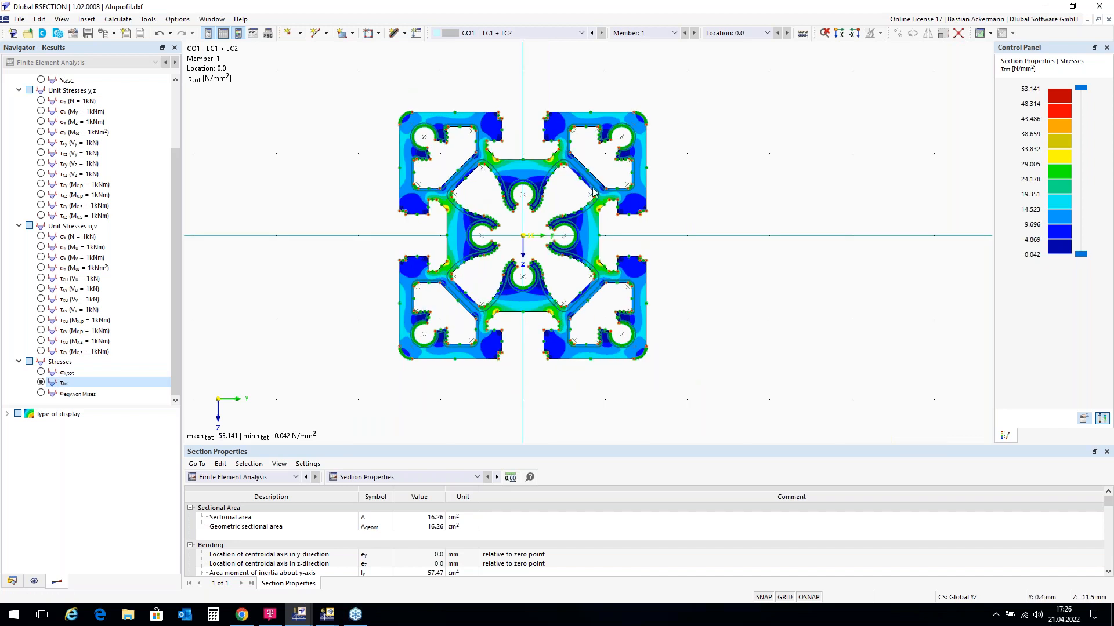
left_click(43, 394)
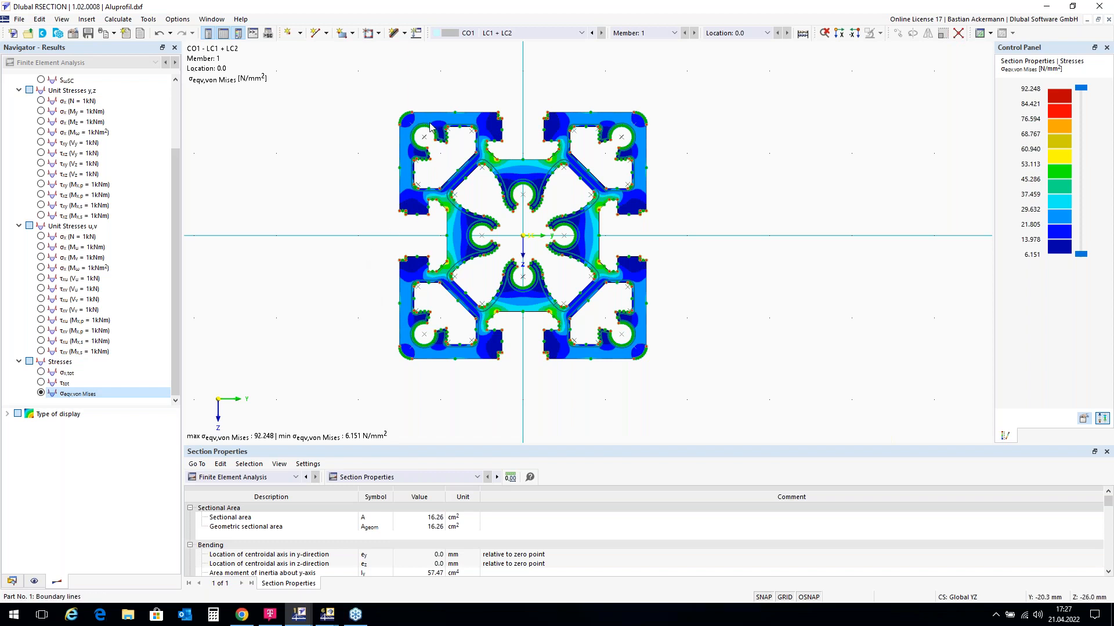
Step: Print the von Mises graphic into a new printout report named 'Protocol Aluminium Profile' and open it
left_click(115, 35)
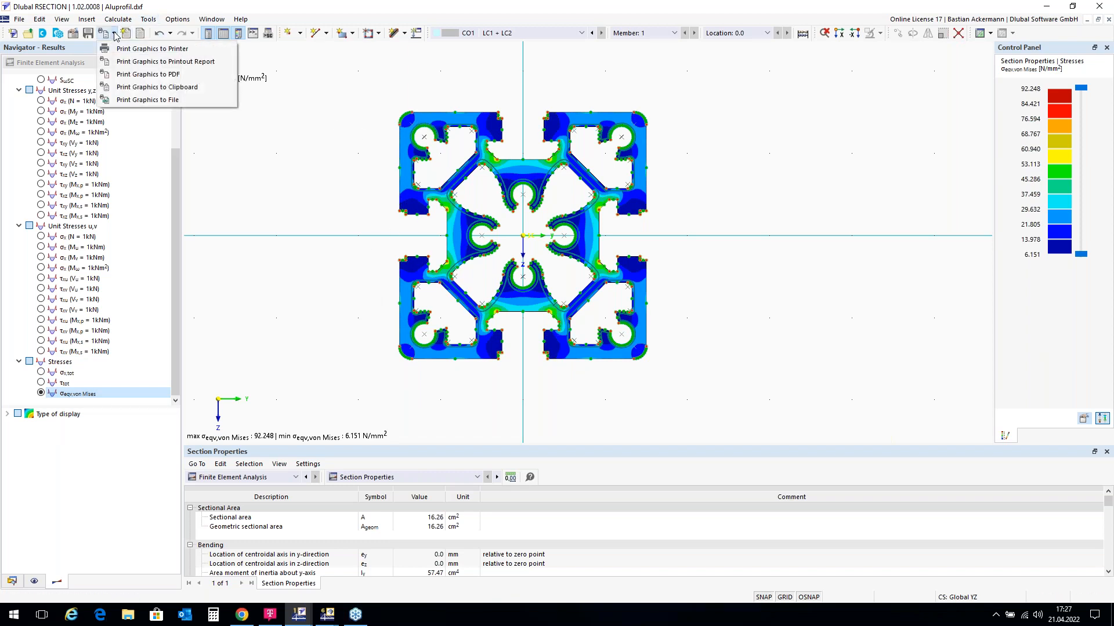
left_click(136, 61)
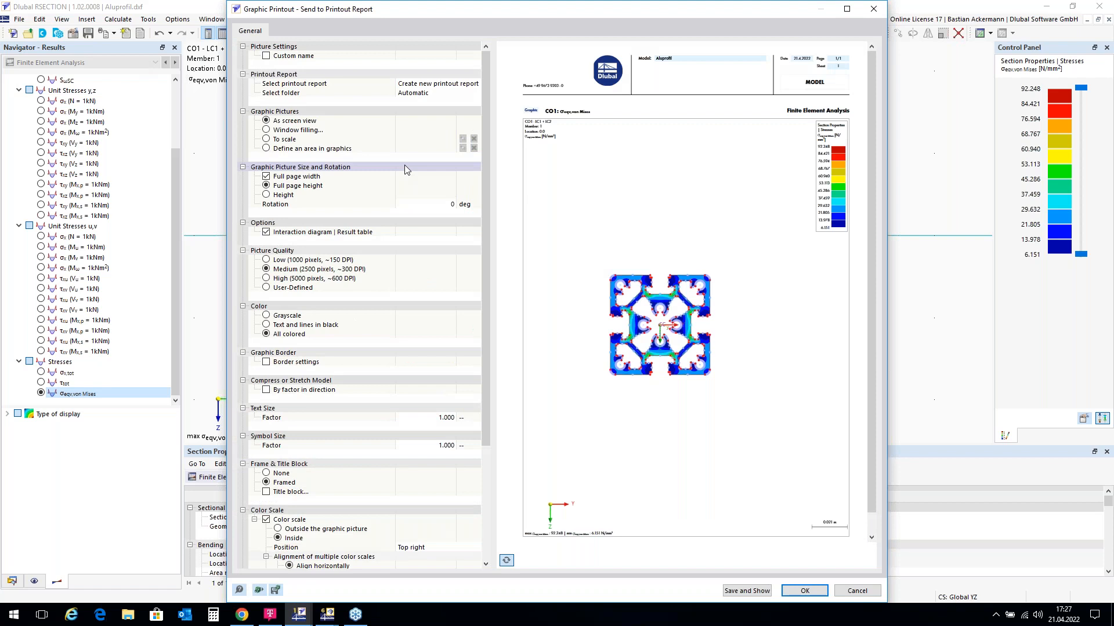
left_click(747, 591)
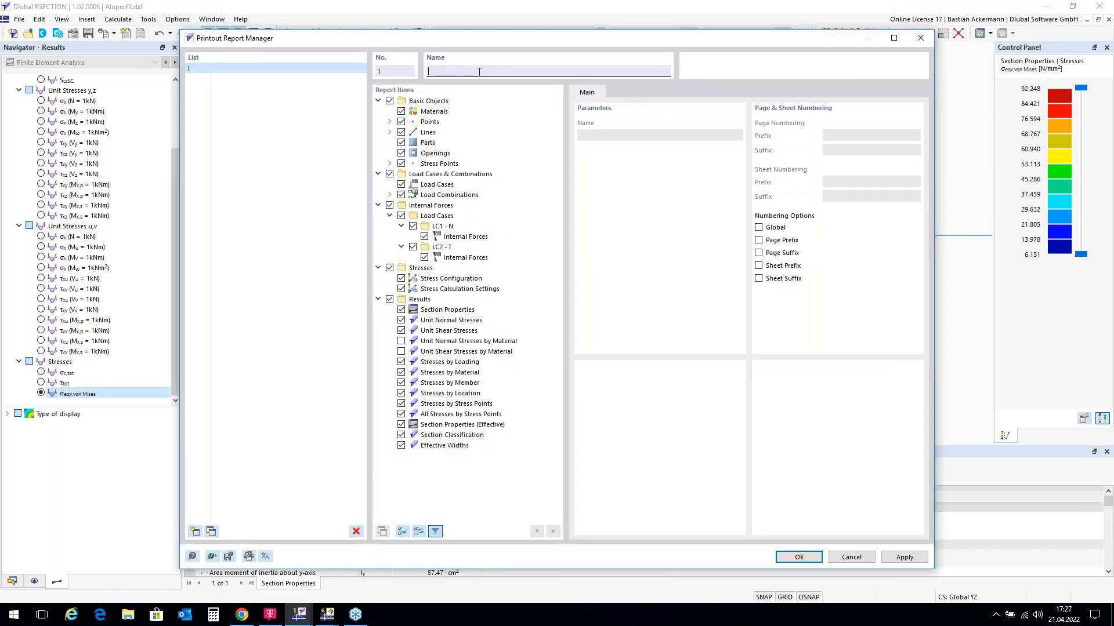
type("Protocol A")
left_click(807, 558)
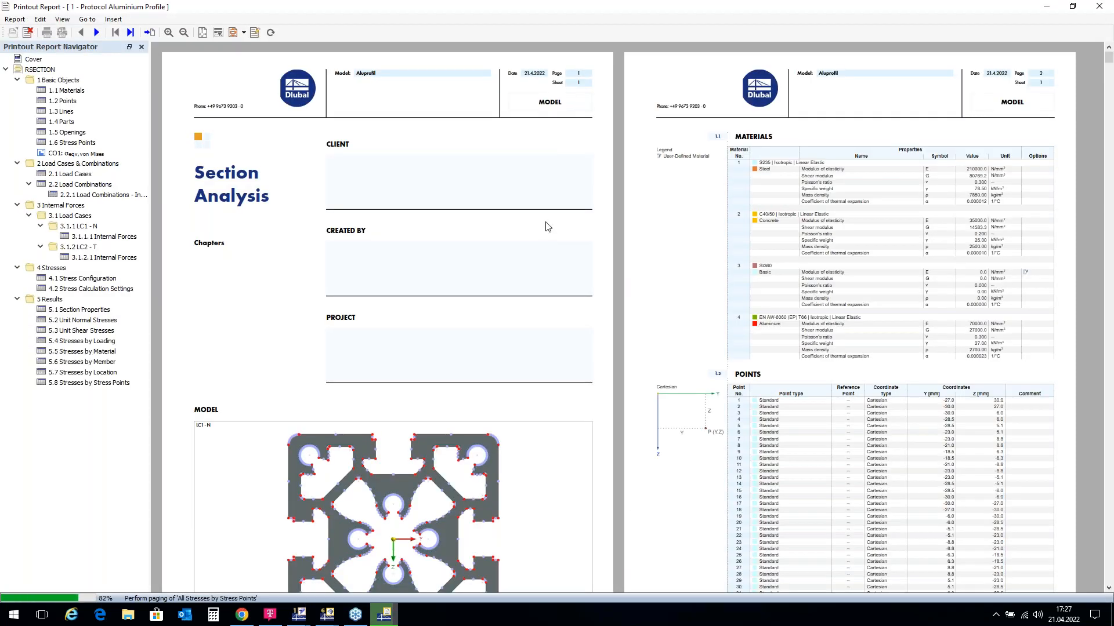
Step: Jump to the CO1 von Mises graphic page in the report, then close the report window
scroll(549, 228, "down", 3)
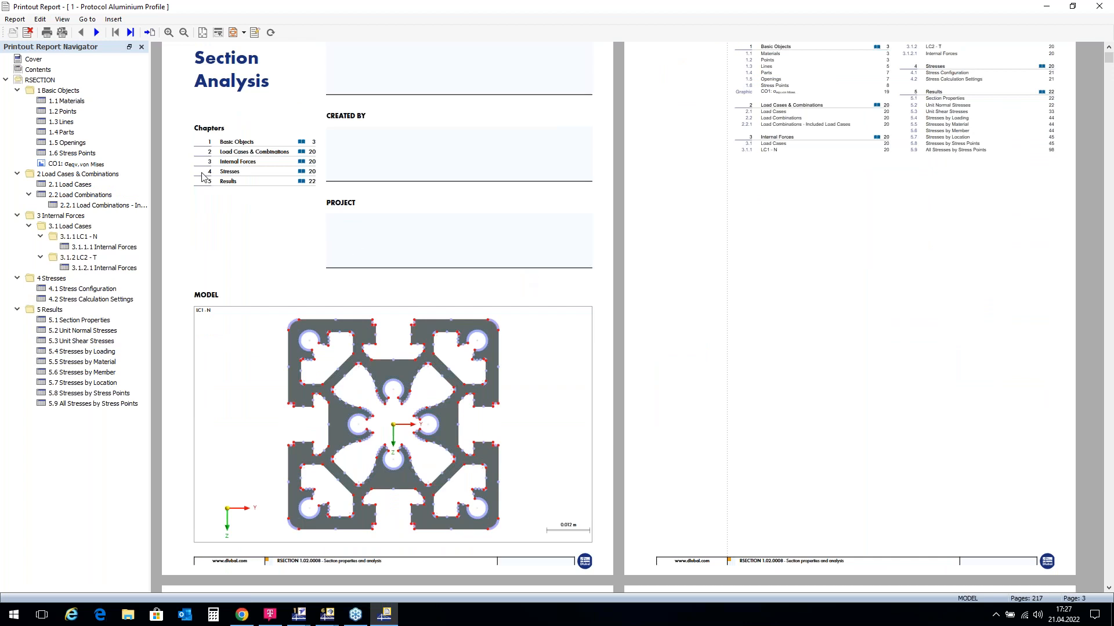
left_click(60, 166)
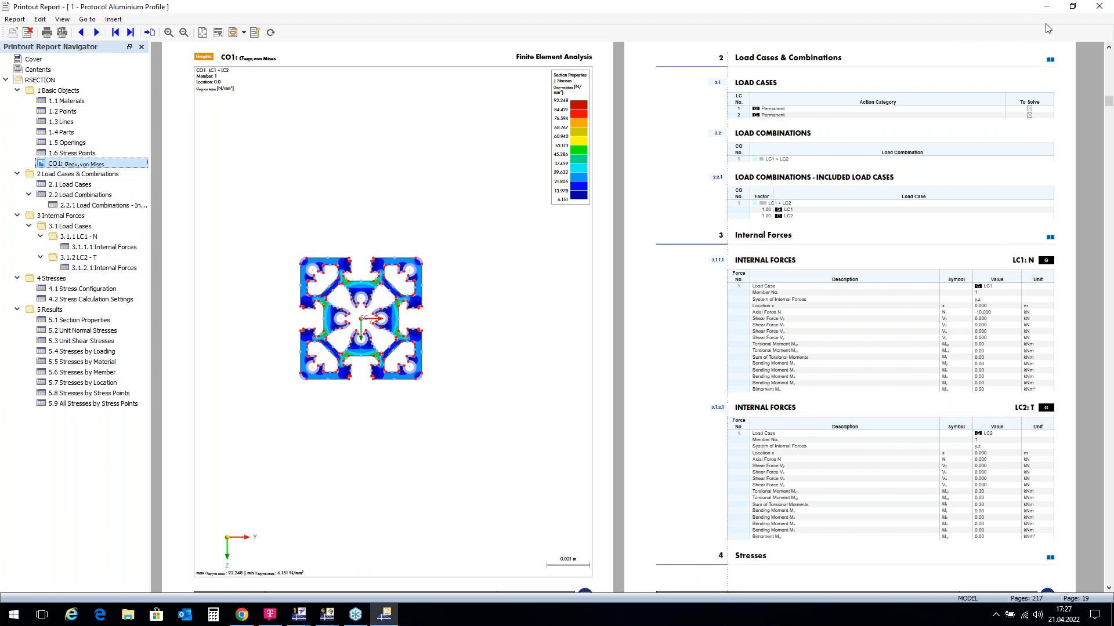
left_click(1100, 7)
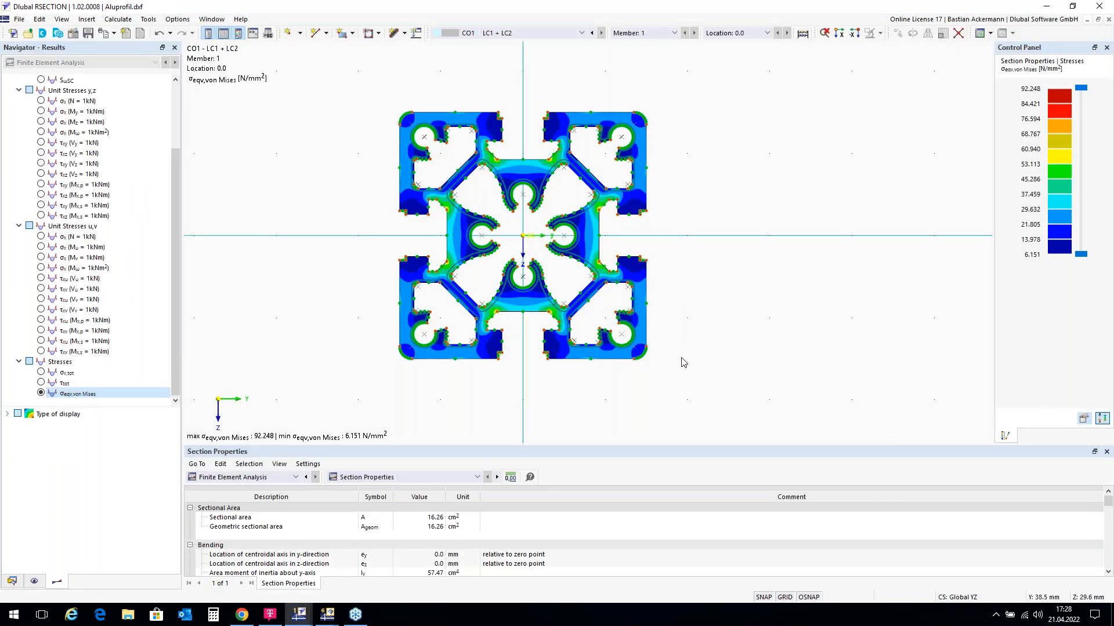
Step: Save the model with results and printout reports to the Desktop as Aluprofil.dxf.rsc, replacing the old file
left_click(20, 22)
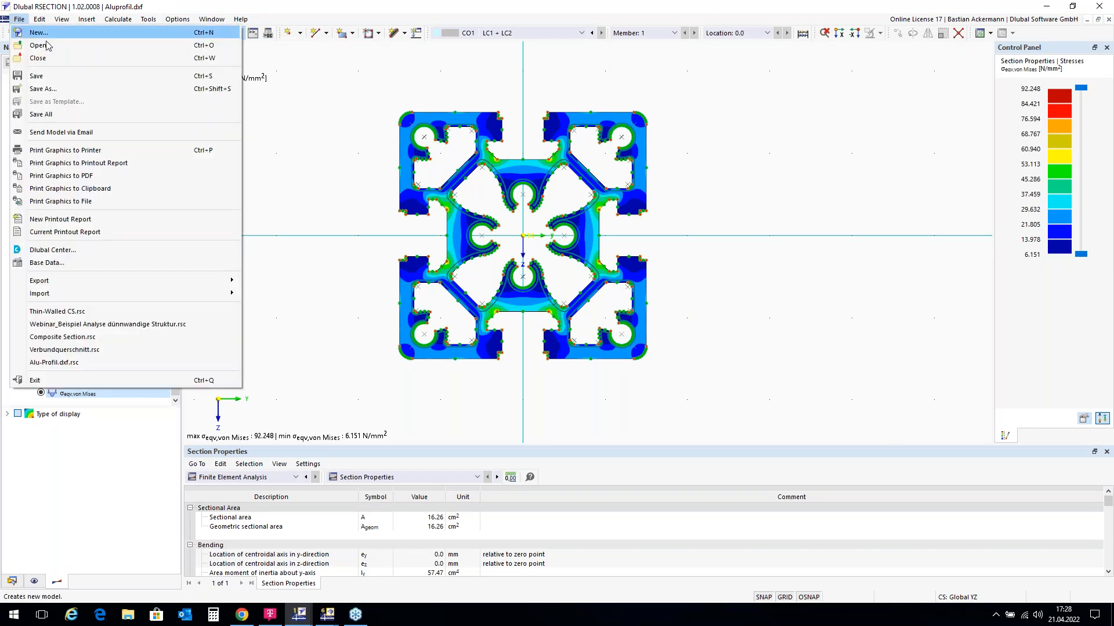
left_click(74, 93)
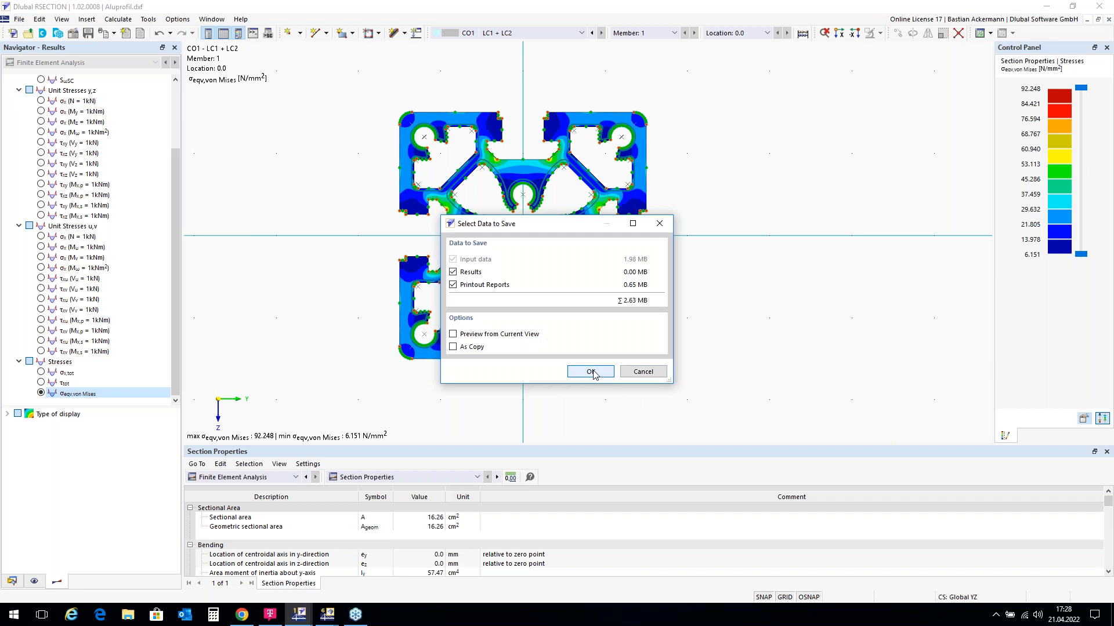
left_click(591, 373)
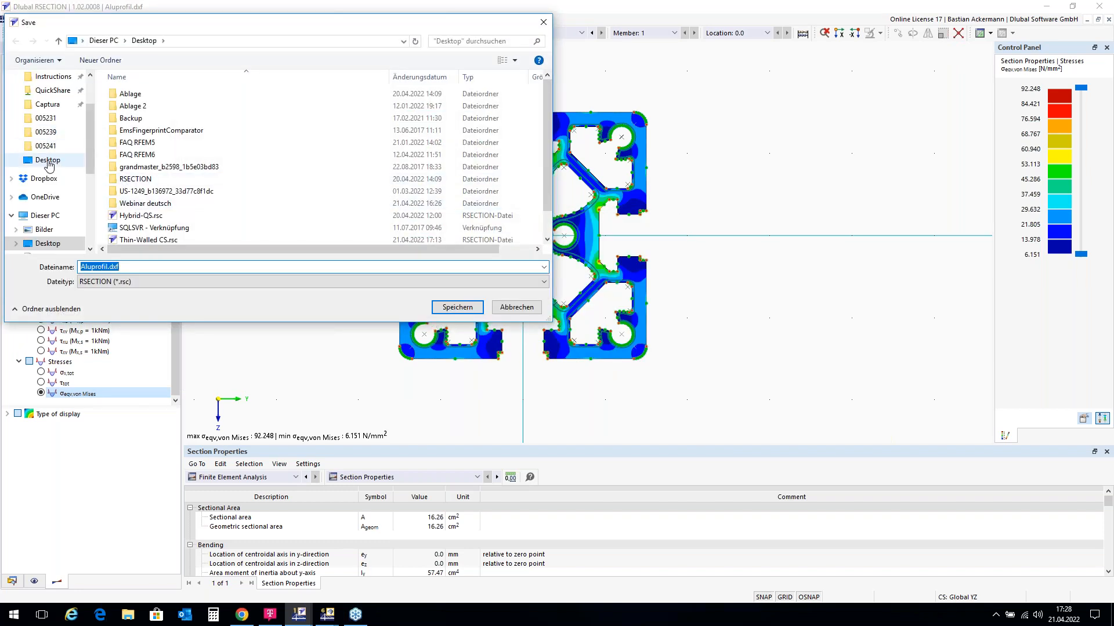
left_click(463, 308)
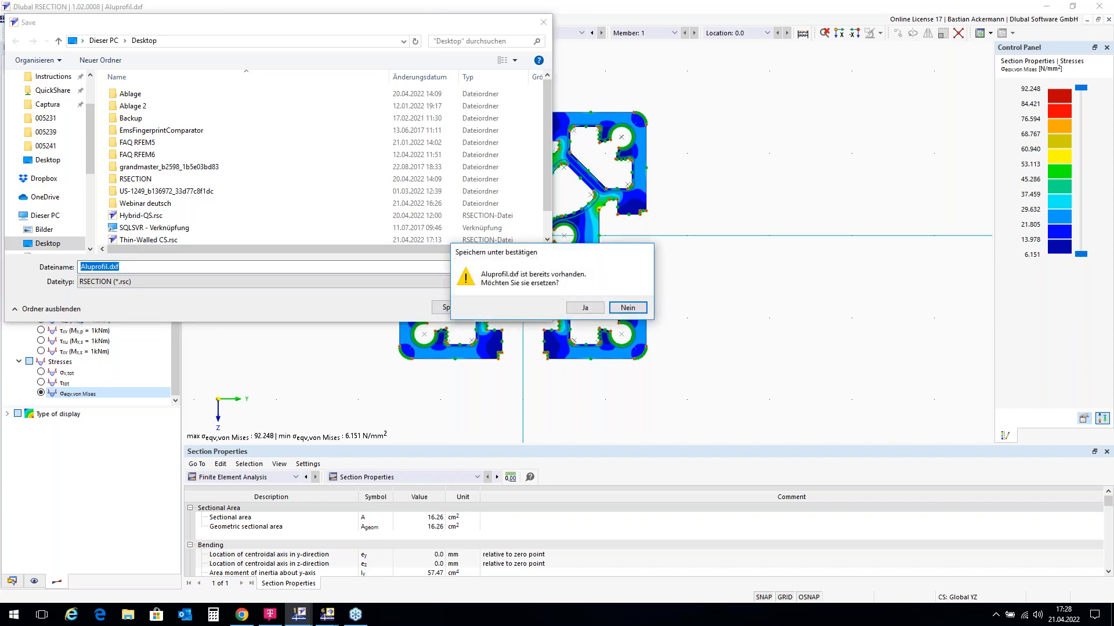
left_click(594, 313)
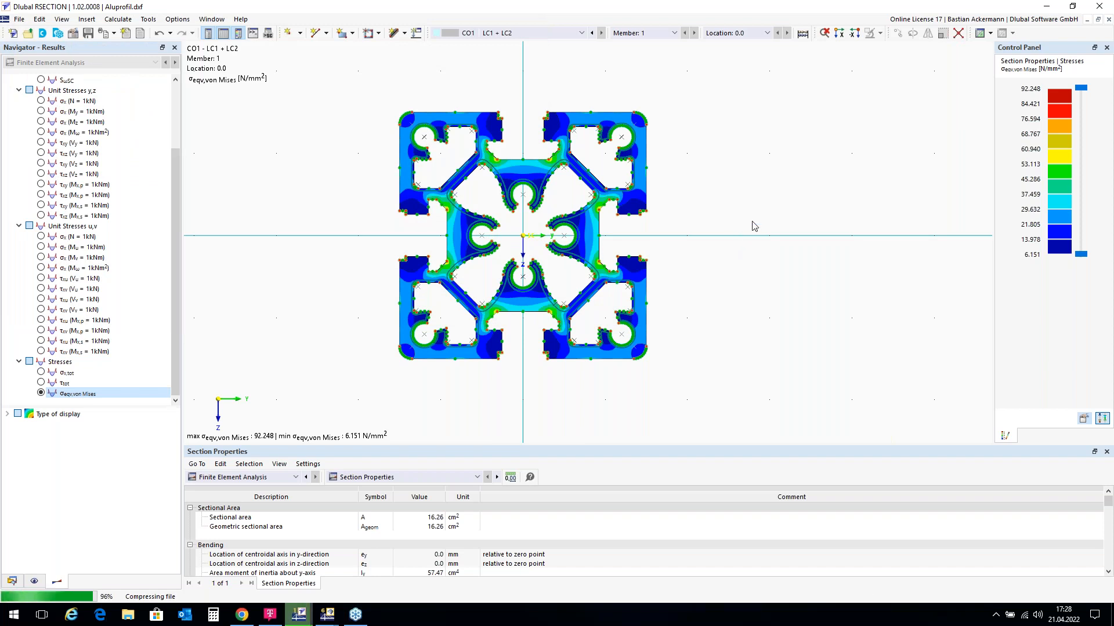
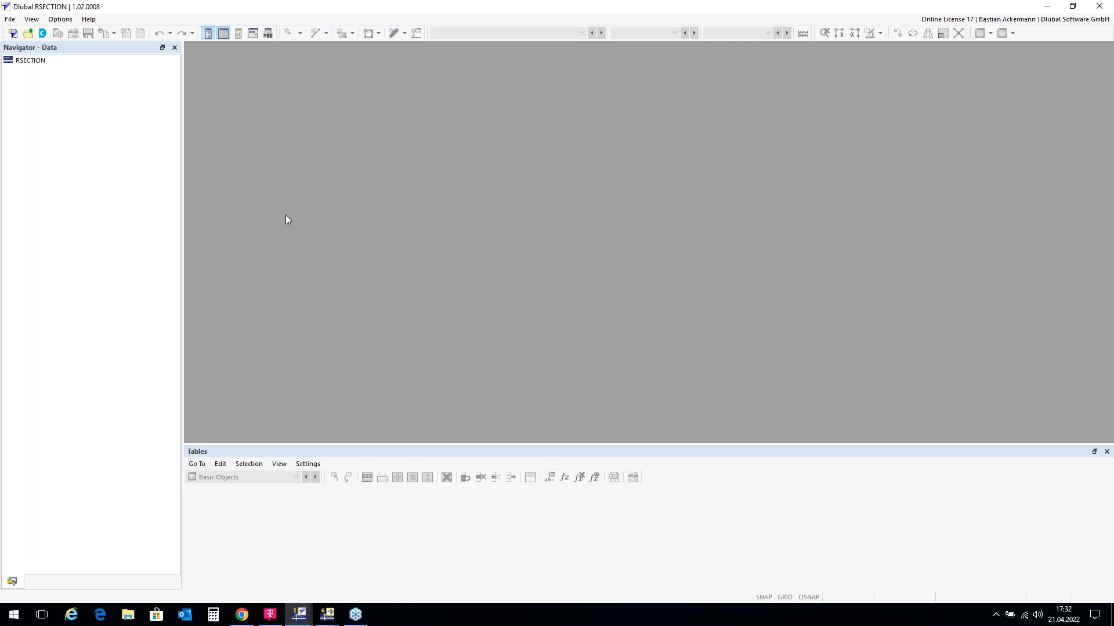
Step: Start a blank RSECTION model and name it 'Composite CS'
left_click(14, 36)
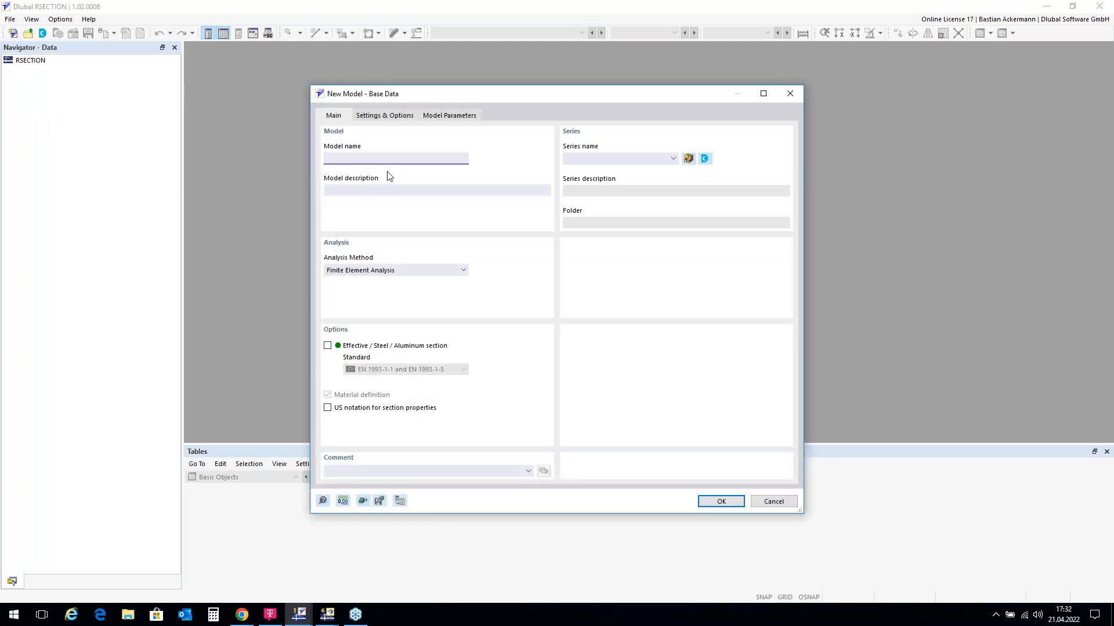
type("Composite")
type("CS")
left_click(719, 503)
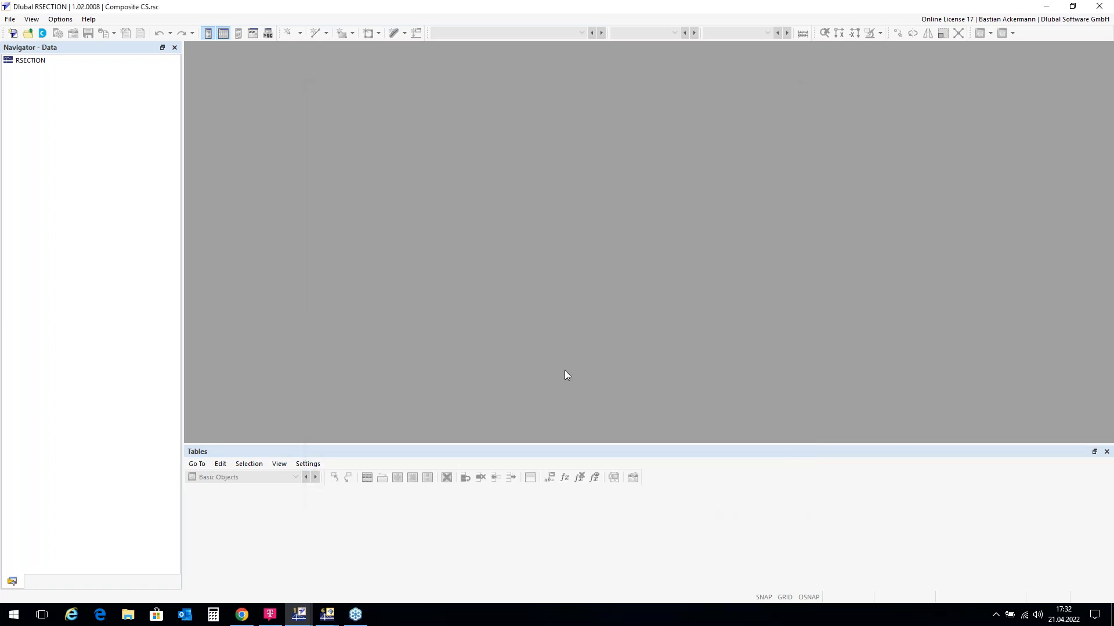
Step: Draw a closed 1000 × 200 mm rectangle with corners (-500,0), (500,0), (500,-200), (-500,-200)
scroll(696, 236, "up", 5)
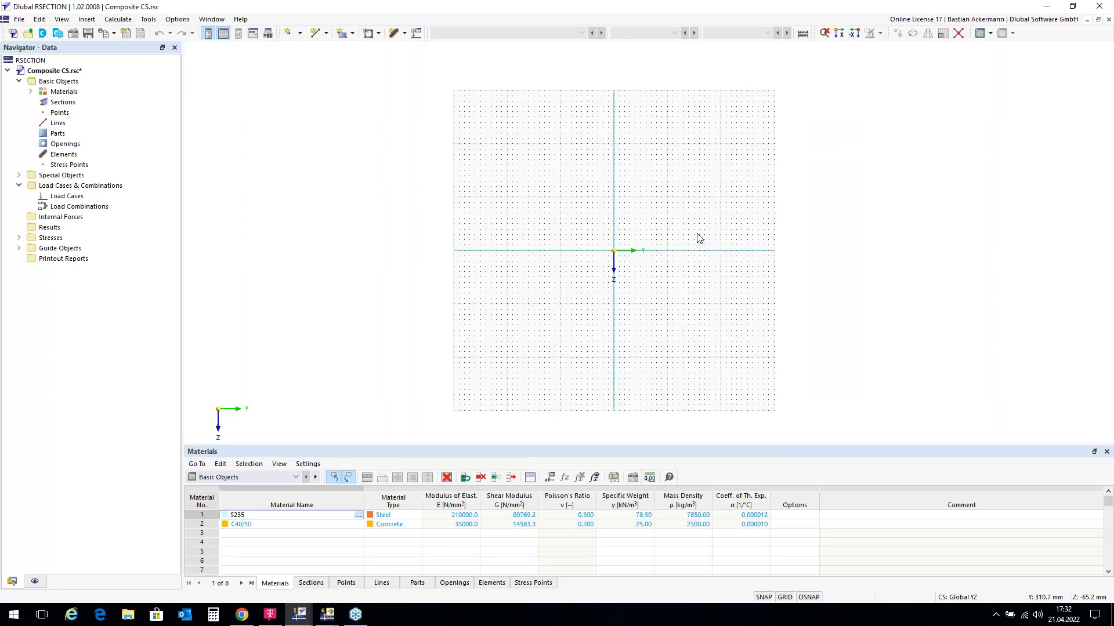
scroll(666, 233, "up", 1)
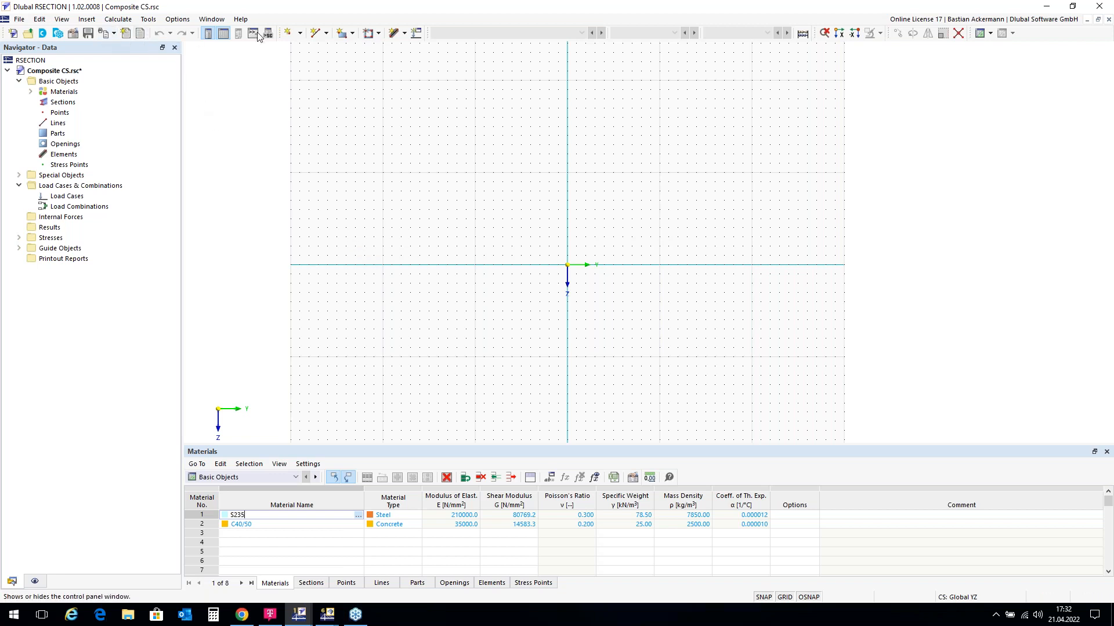
left_click(317, 33)
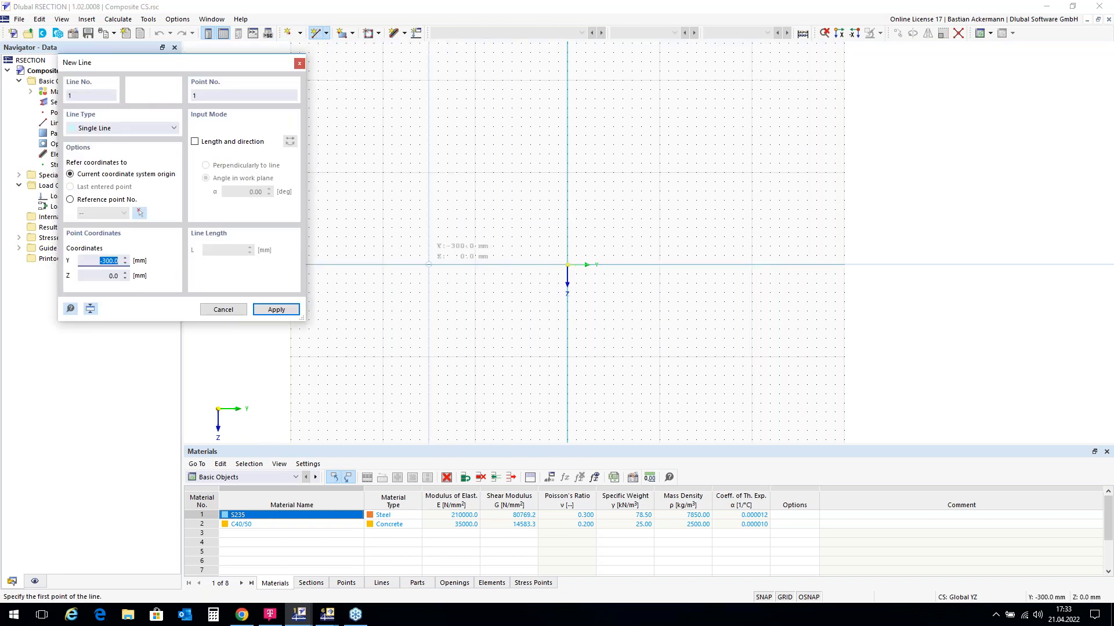
scroll(698, 265, "down", 1)
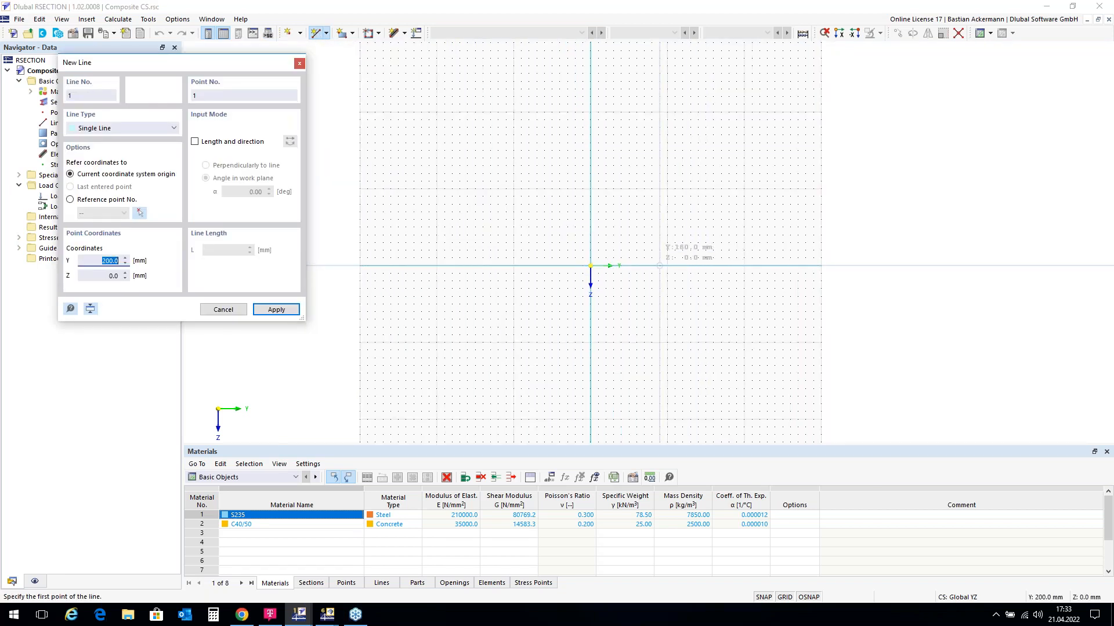
left_click(397, 266)
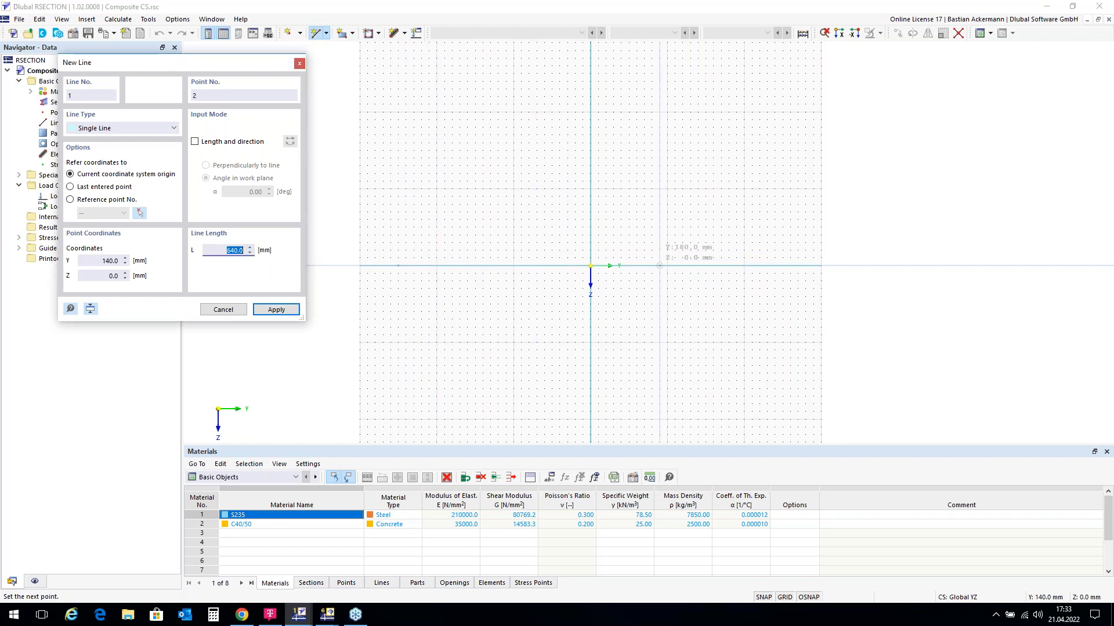
left_click(782, 266)
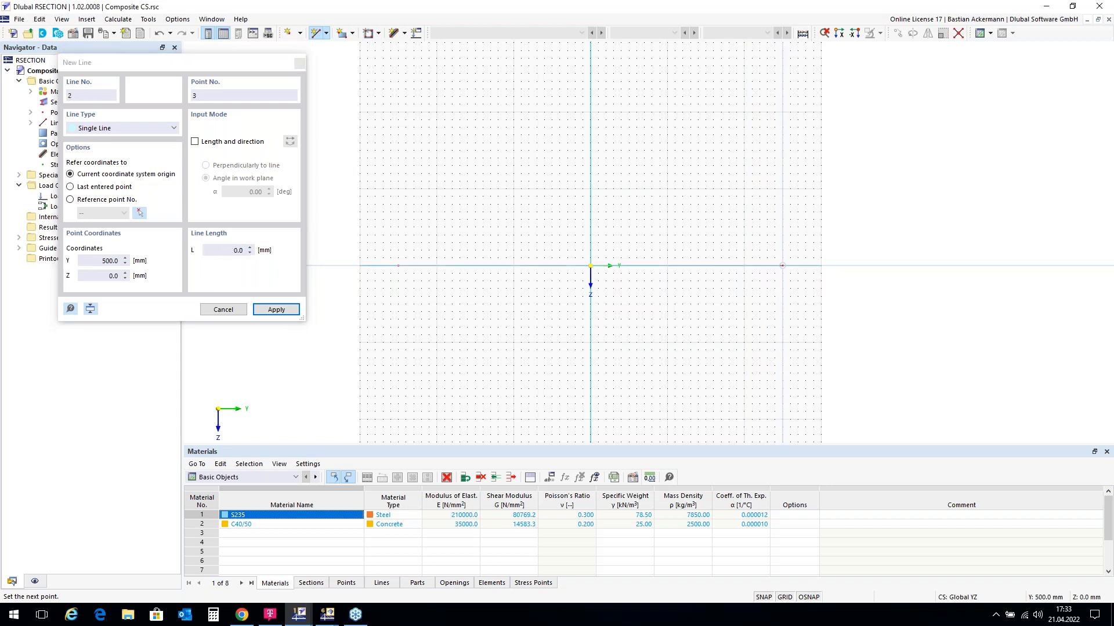
left_click(783, 188)
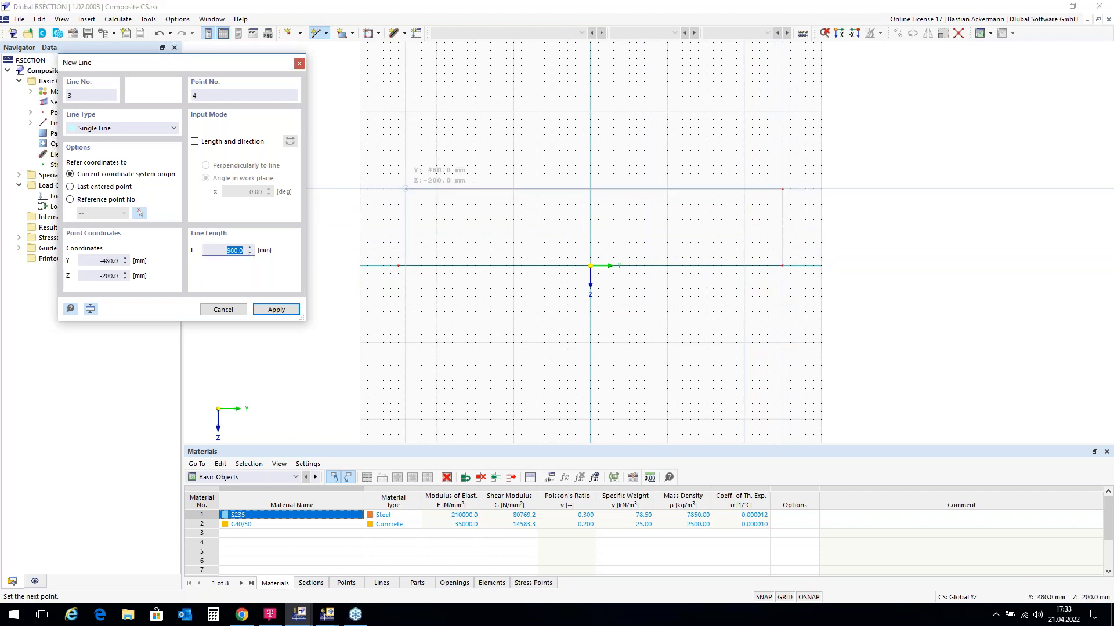
left_click(398, 188)
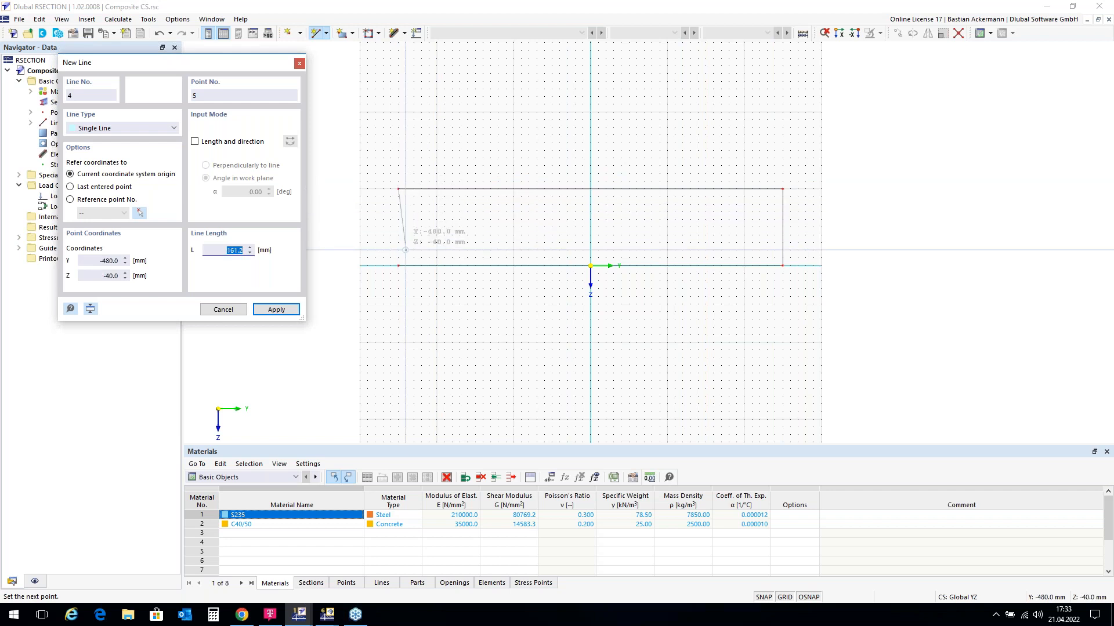
left_click(398, 265)
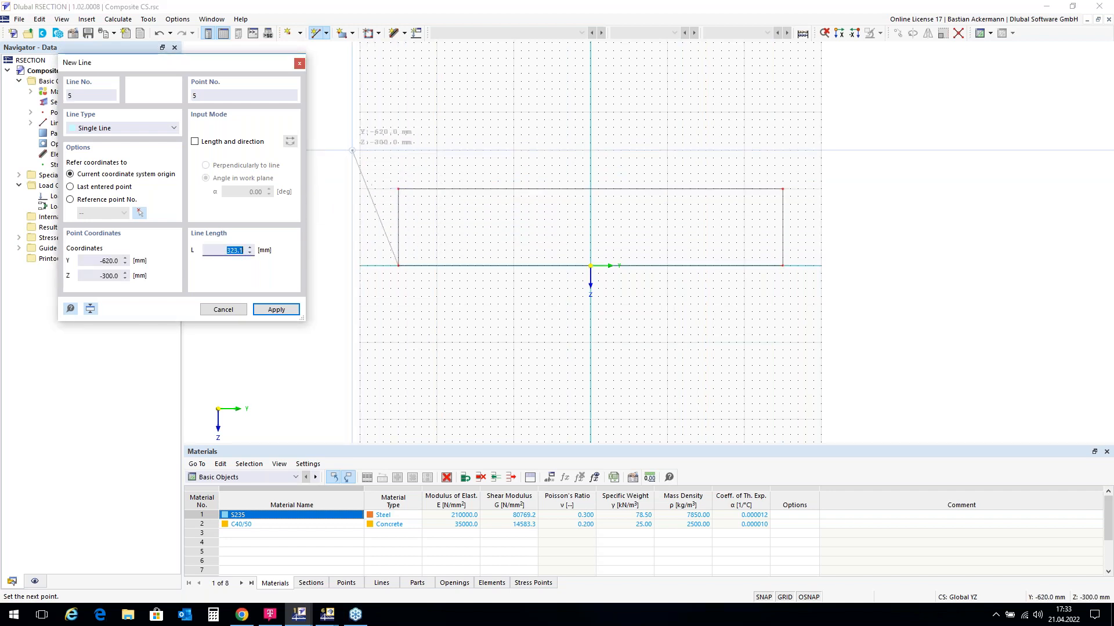
key("Escape")
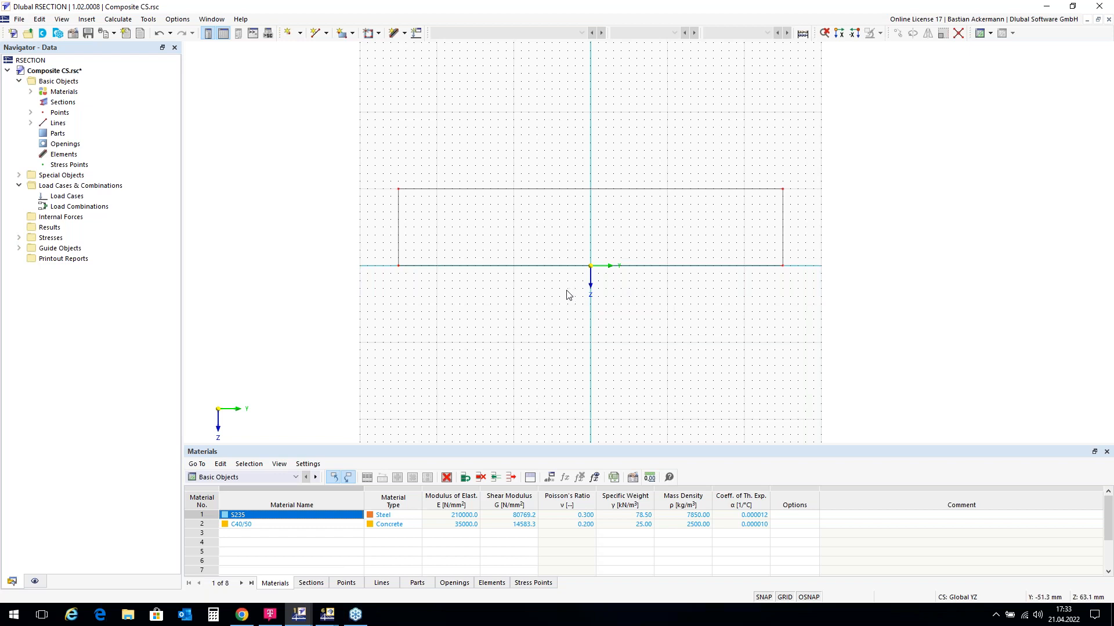
Step: Create Part 1 in C40/50 concrete bounded by rectangle lines 1-4
right_click(58, 134)
mouse_move(100, 155)
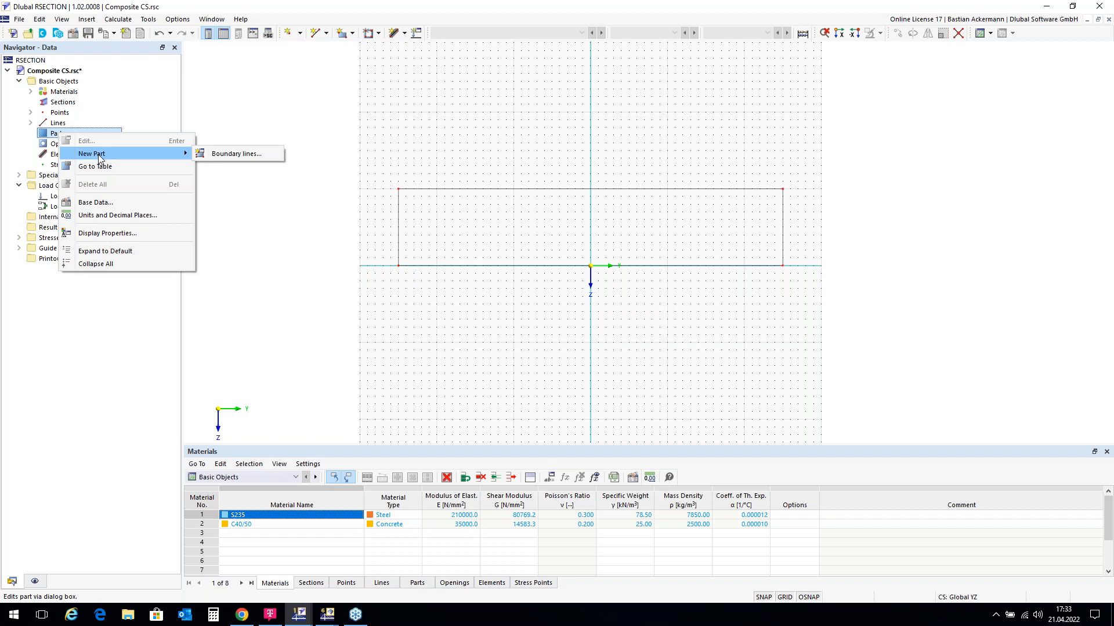
left_click(225, 155)
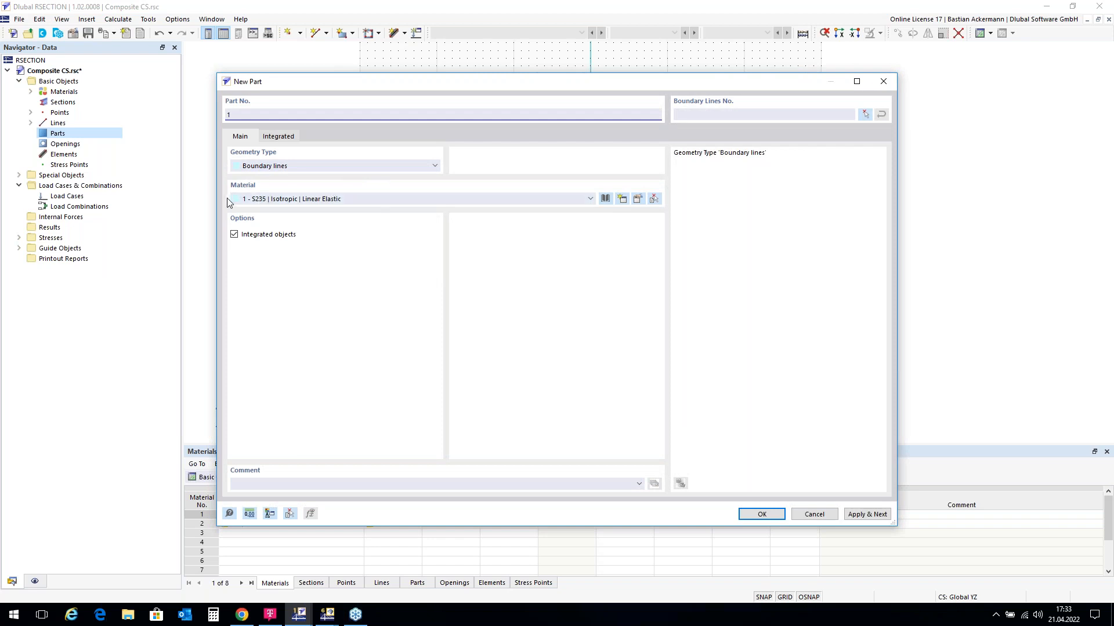
left_click(590, 200)
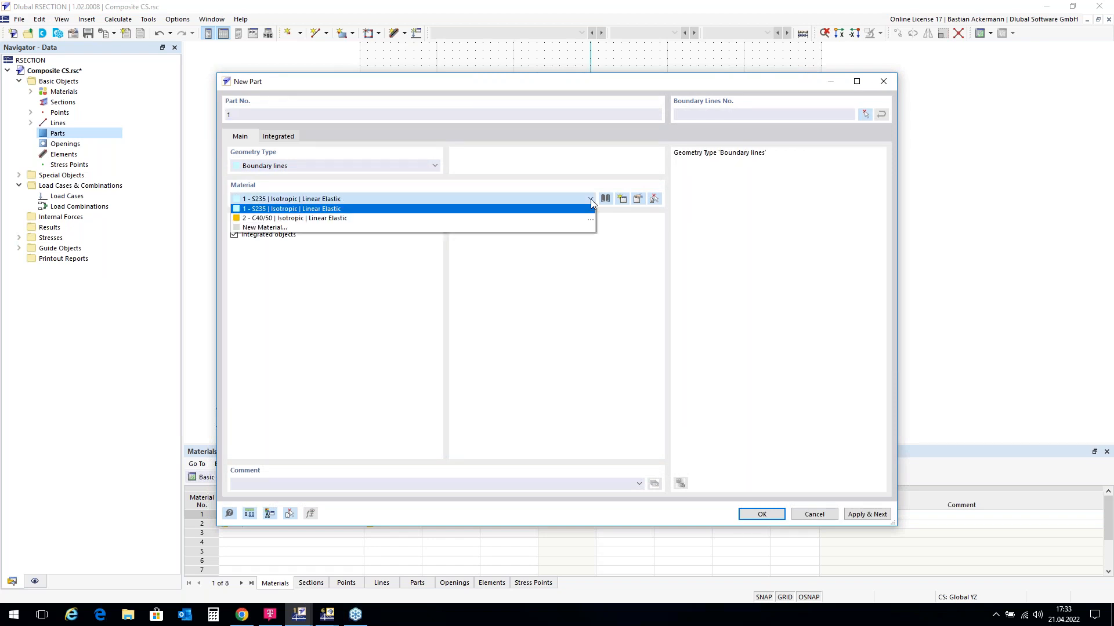
left_click(307, 223)
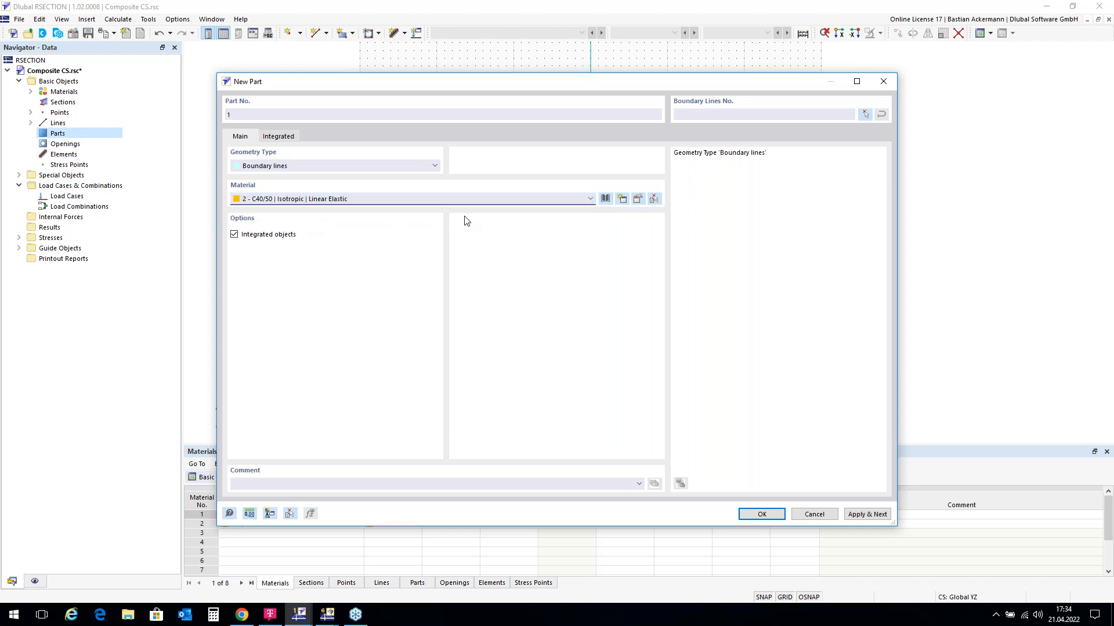
left_click(864, 115)
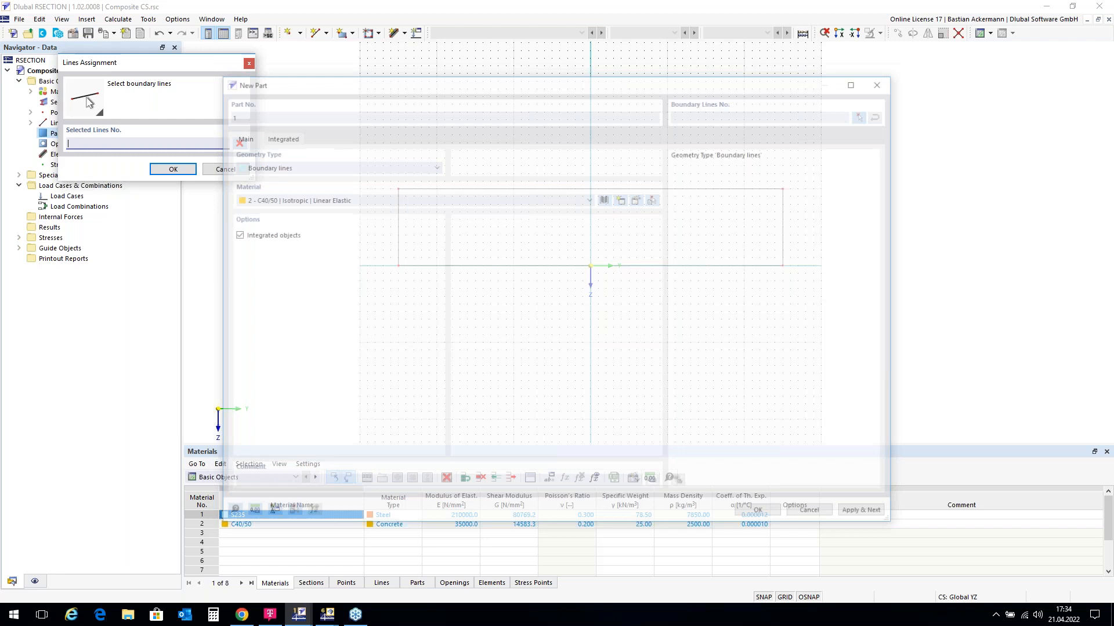
left_click_drag(365, 157, 837, 319)
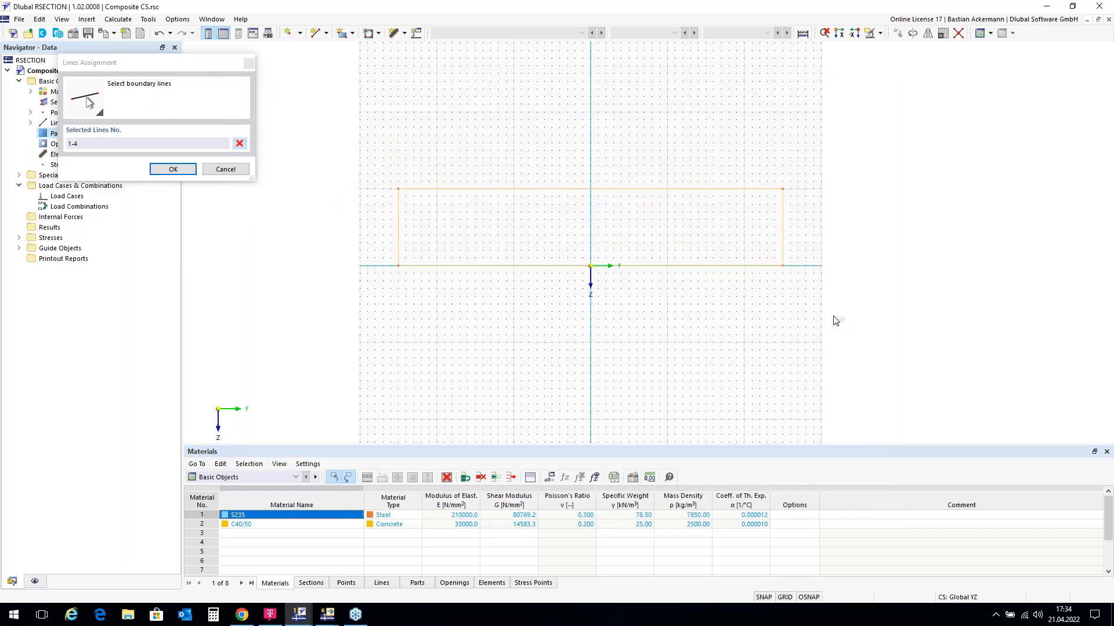
left_click(171, 170)
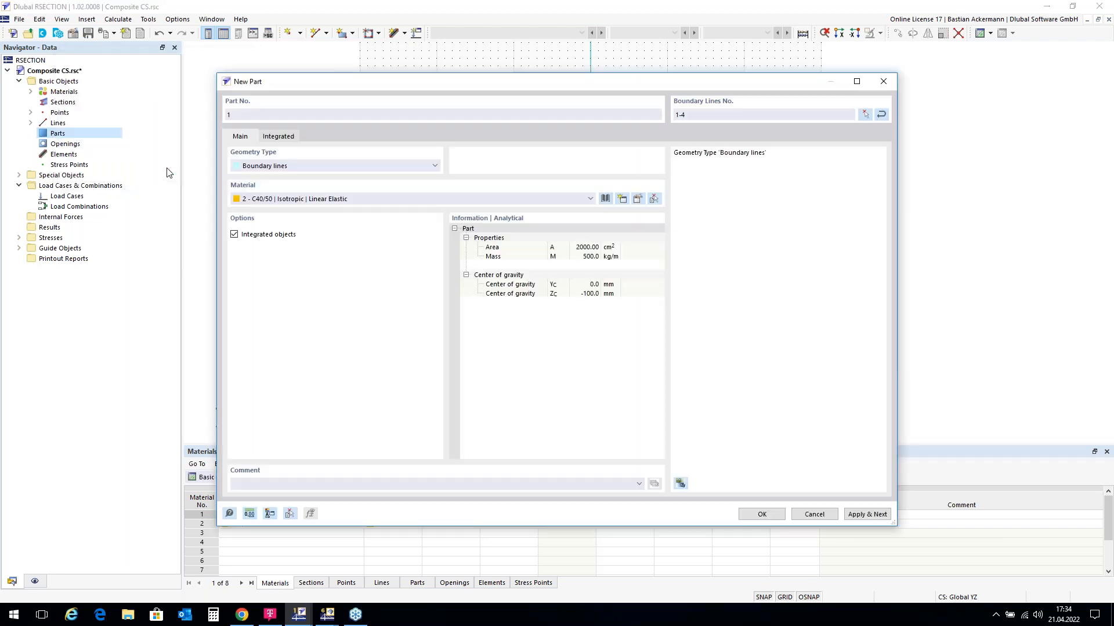
left_click(762, 515)
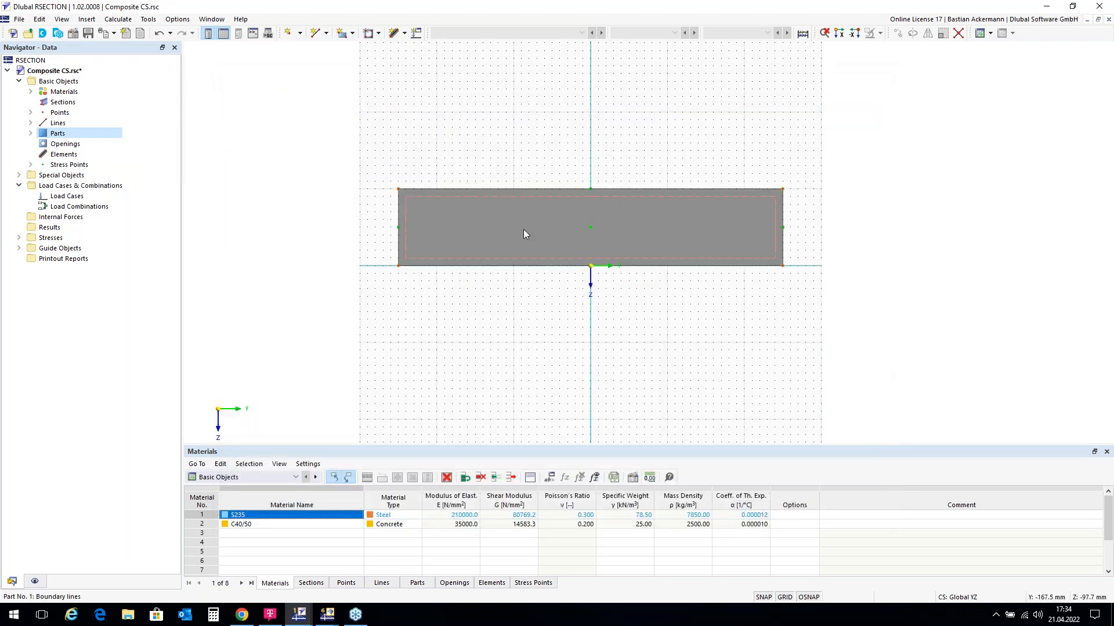
scroll(544, 119, "down", 1)
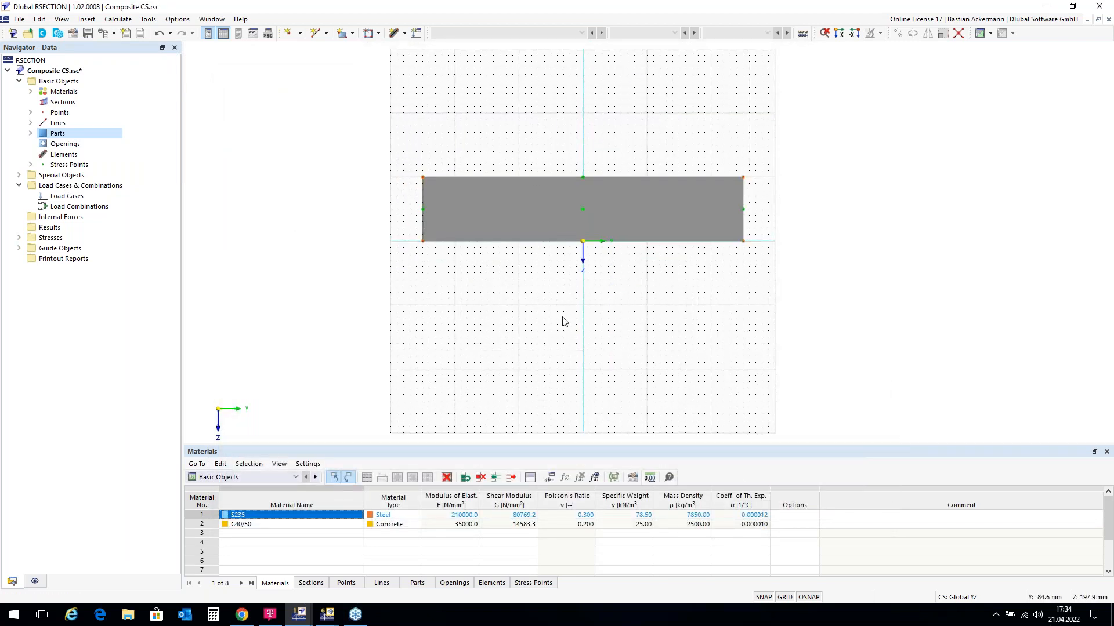
scroll(570, 347, "up", 1)
scroll(570, 347, "up", 1)
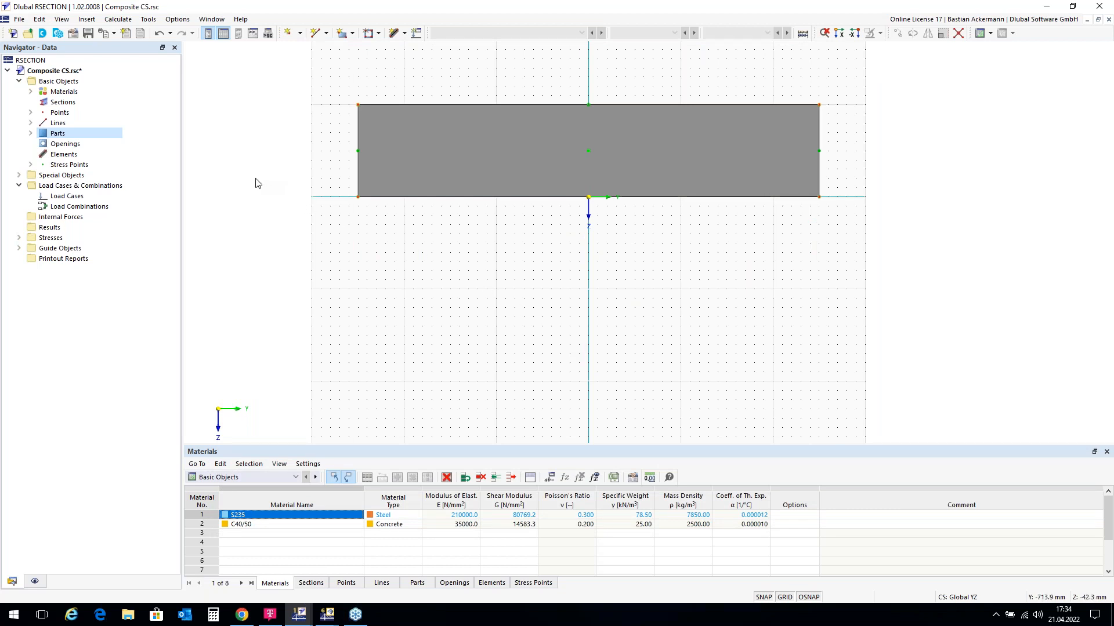
Step: Add a new section using HEB 400 from the standardized I/H beam library
right_click(61, 104)
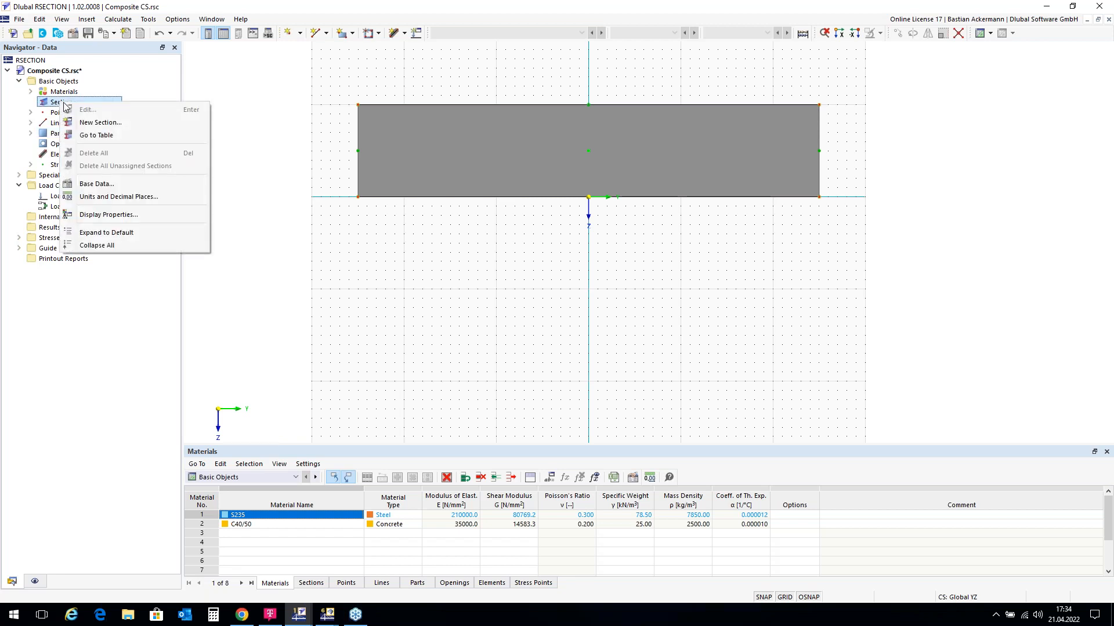
left_click(98, 123)
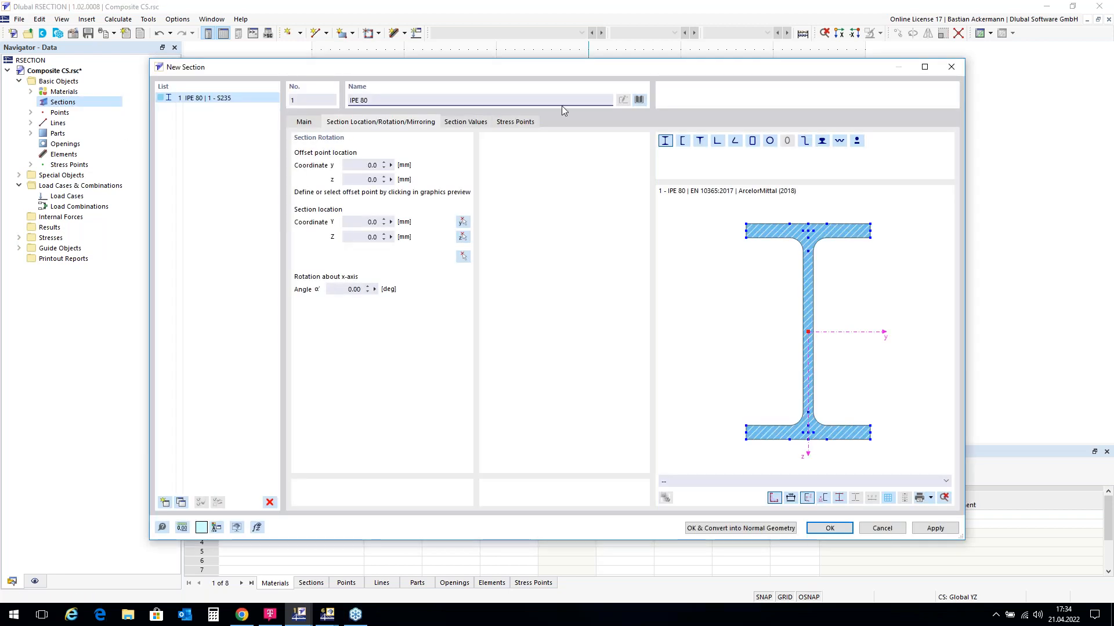
left_click(639, 100)
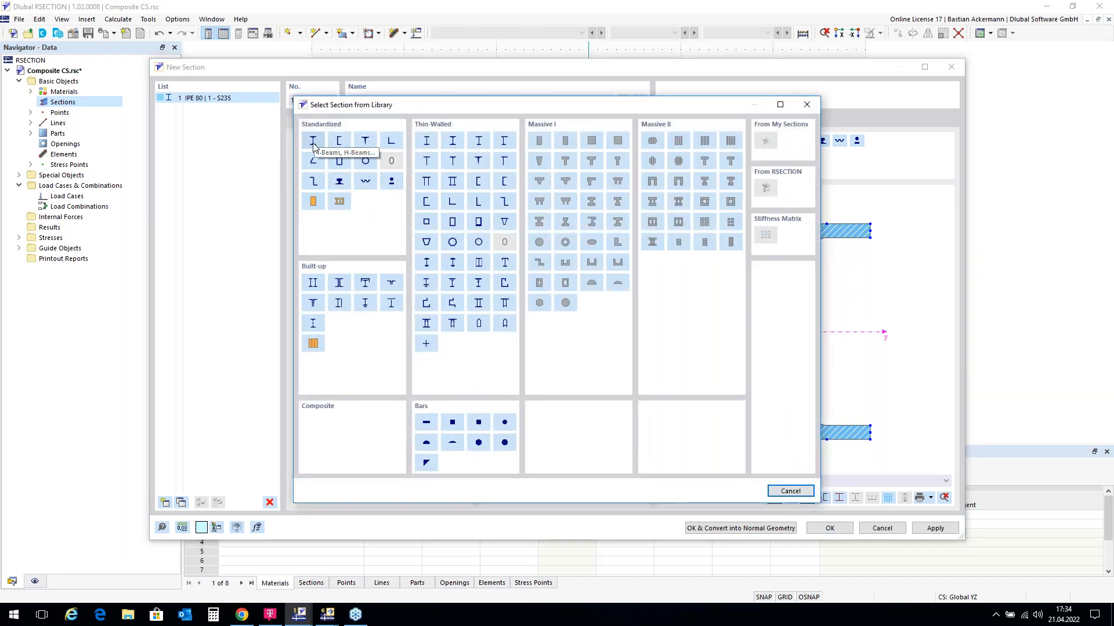
left_click(312, 141)
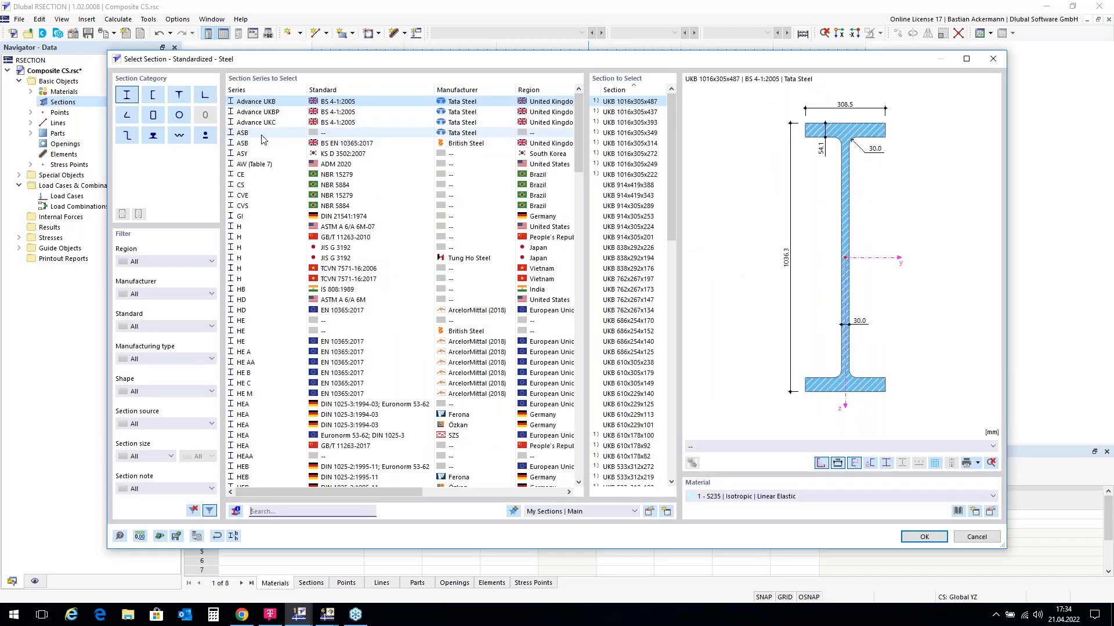
left_click(283, 467)
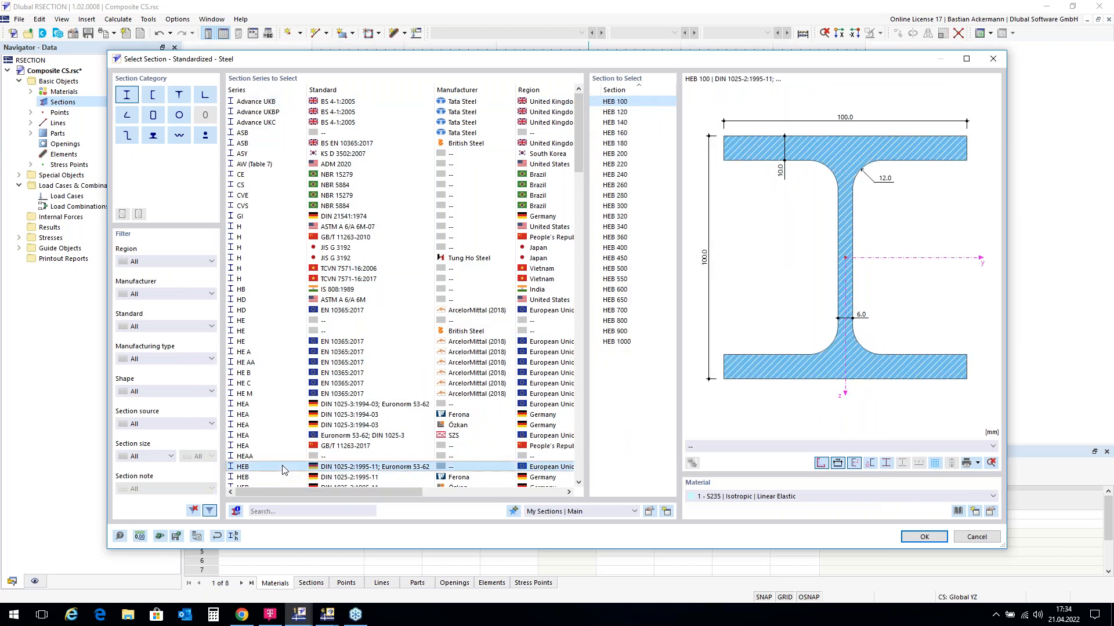
left_click(629, 249)
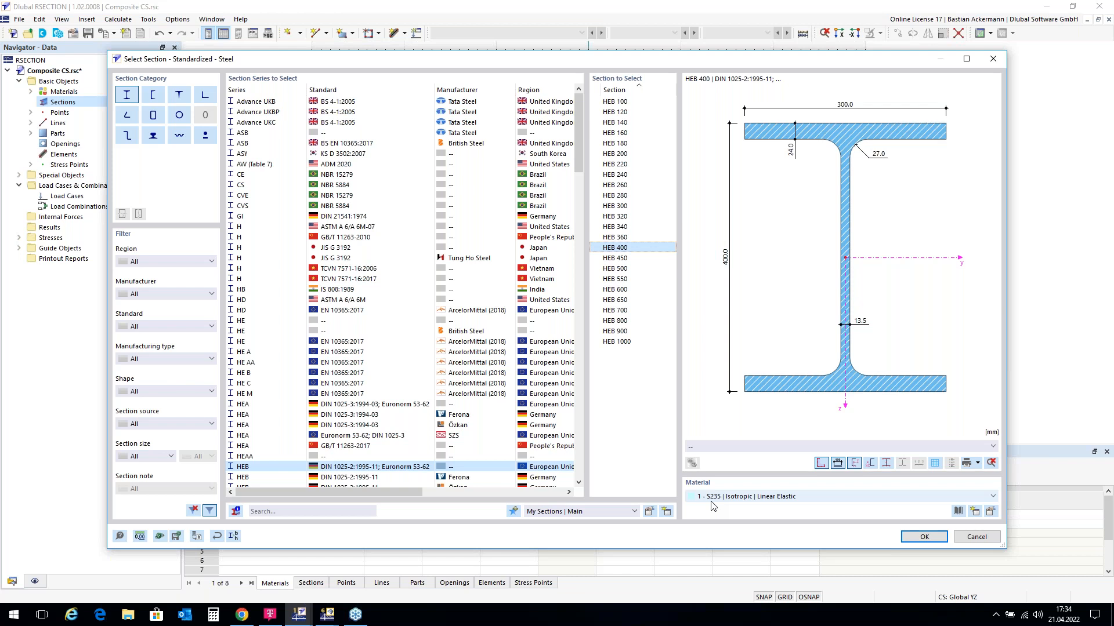
left_click(924, 538)
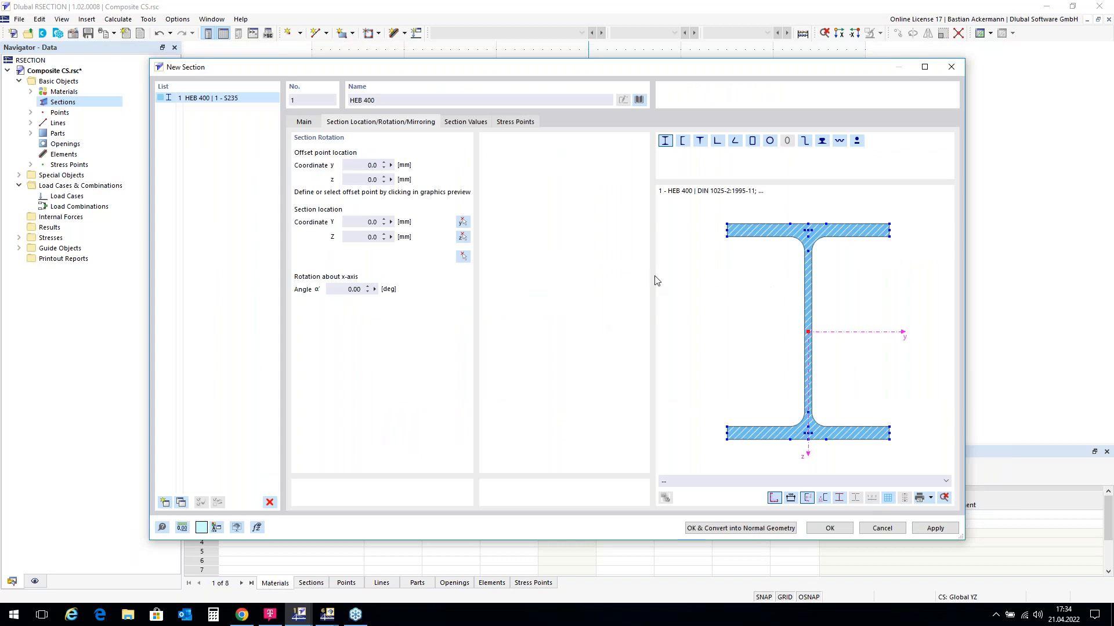
Step: Position the HEB 400 by its top-flange centre at location Y 0, Z 0
left_click(464, 257)
left_click(808, 224)
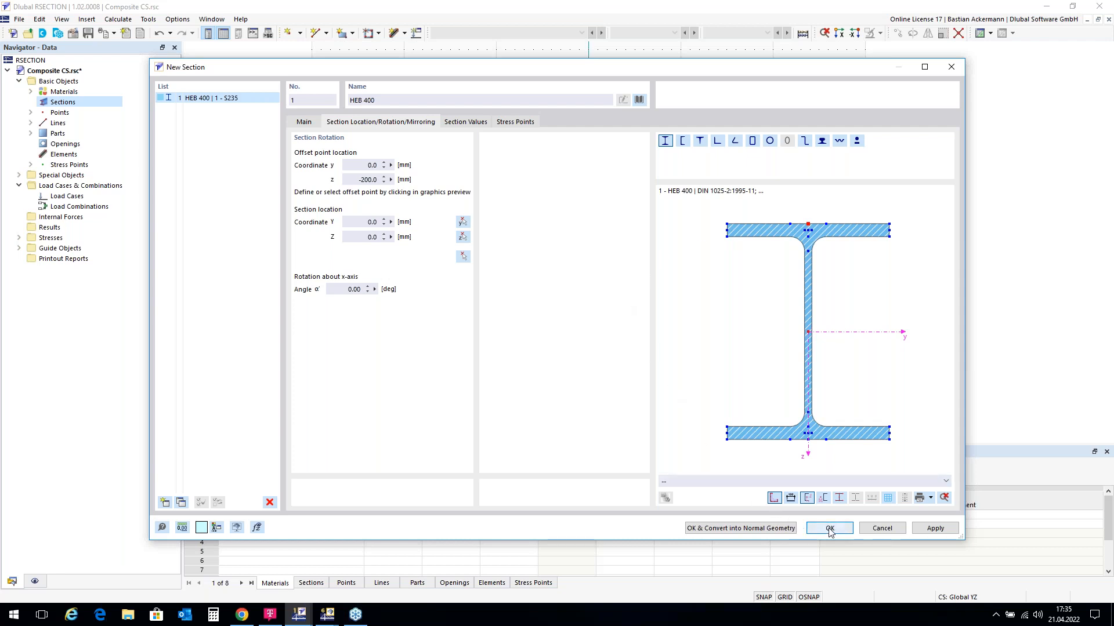
left_click(463, 259)
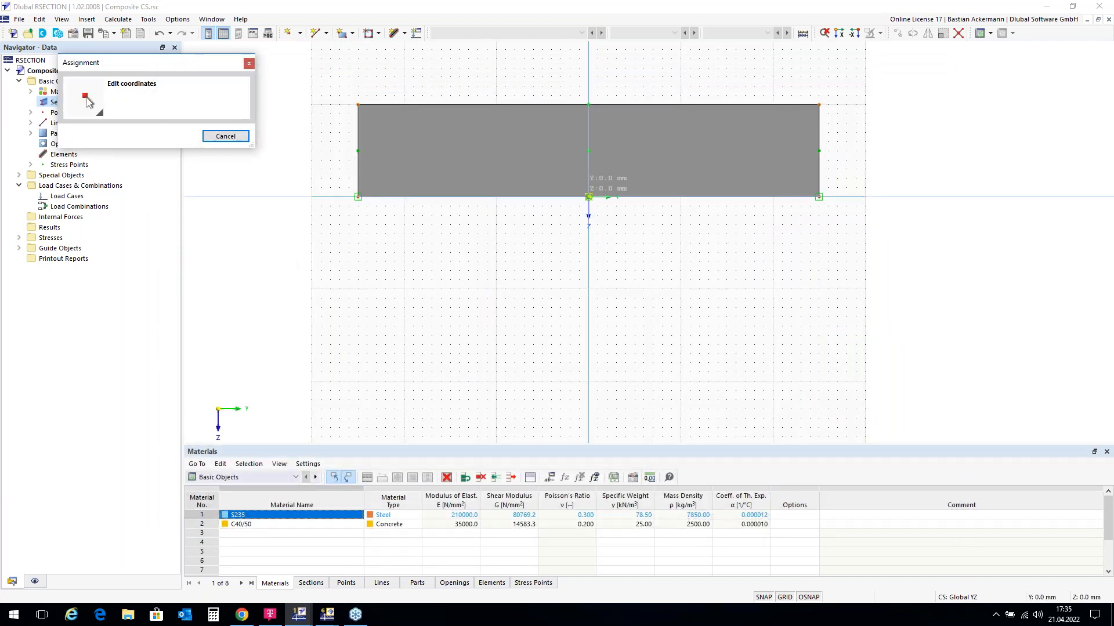
left_click(588, 197)
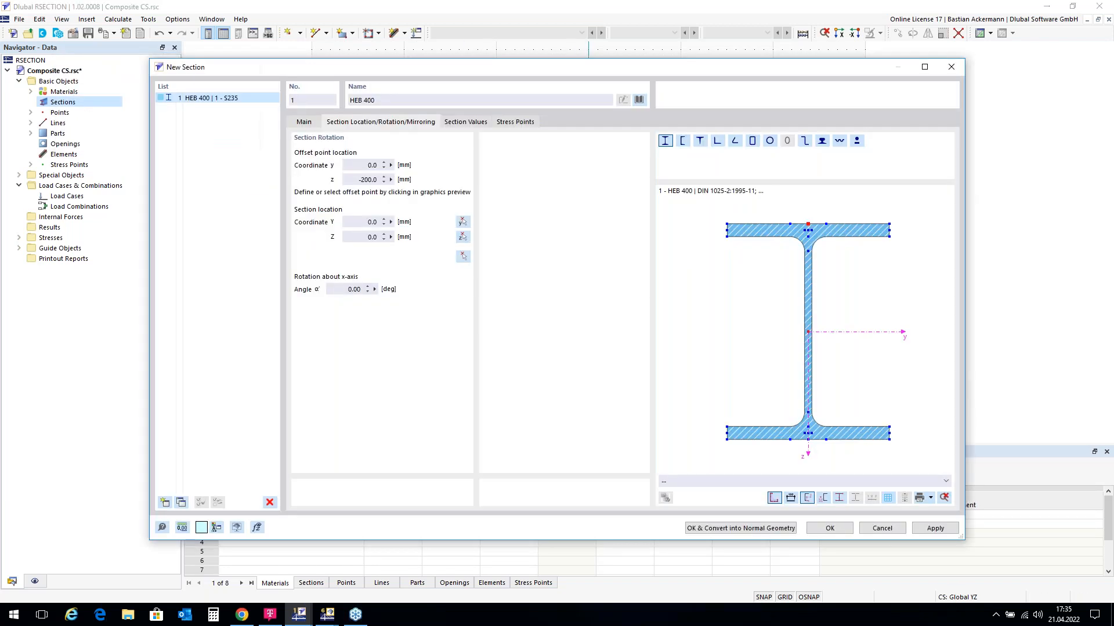
left_click(829, 529)
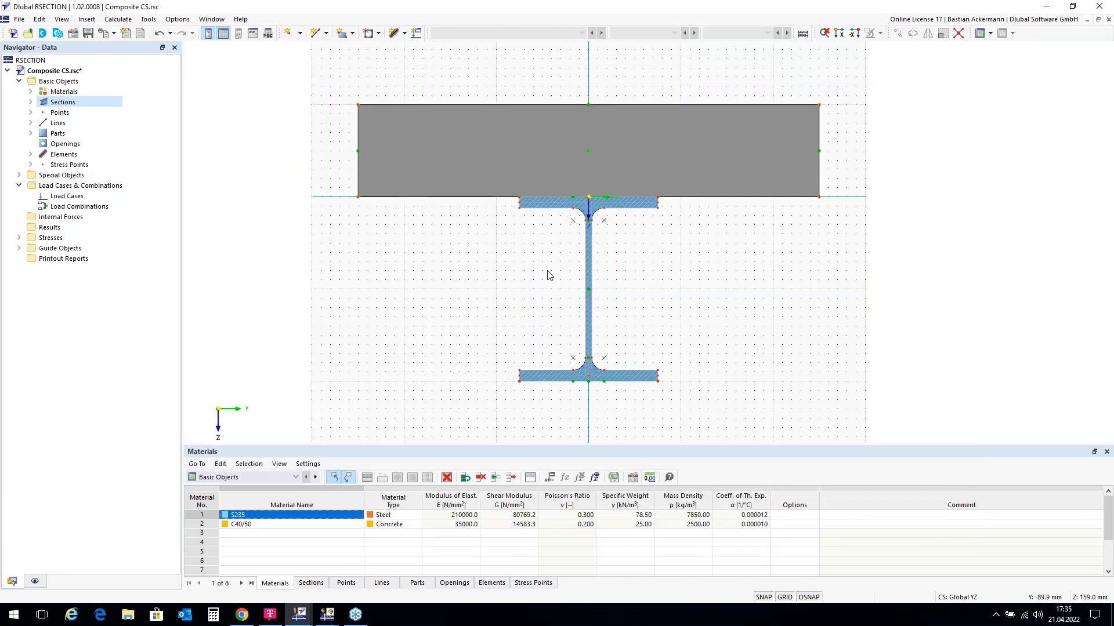
Step: Add load case LC1 named 'My' as a permanent action
scroll(604, 249, "down", 1)
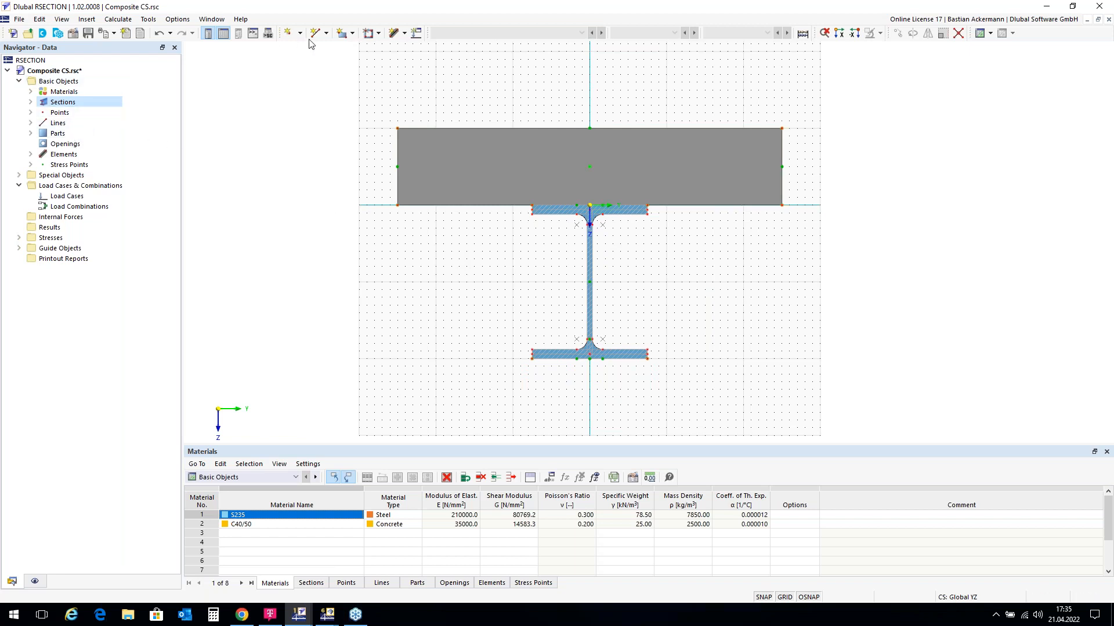
left_click(417, 35)
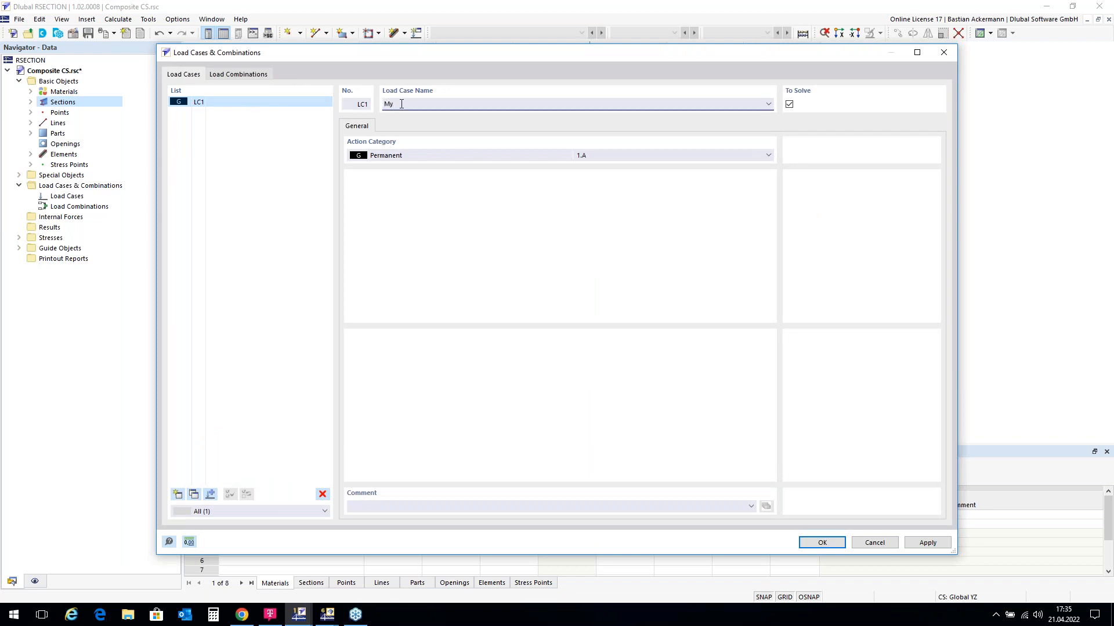
left_click(822, 544)
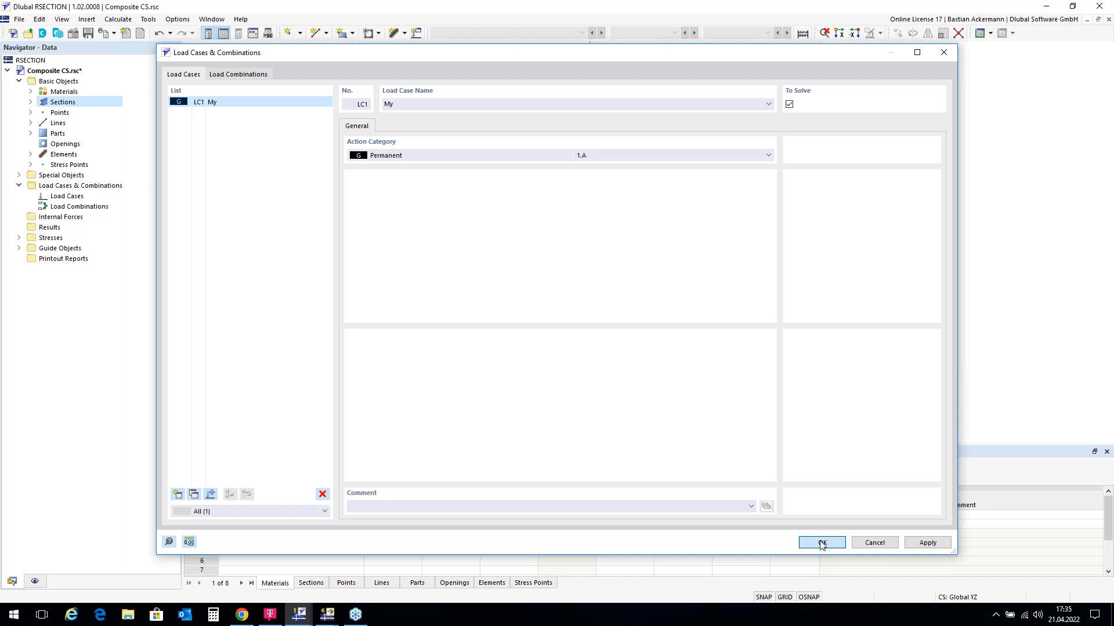
Step: Define internal forces for LC1 - My with bending moment My = 100 kNm
double_click(56, 218)
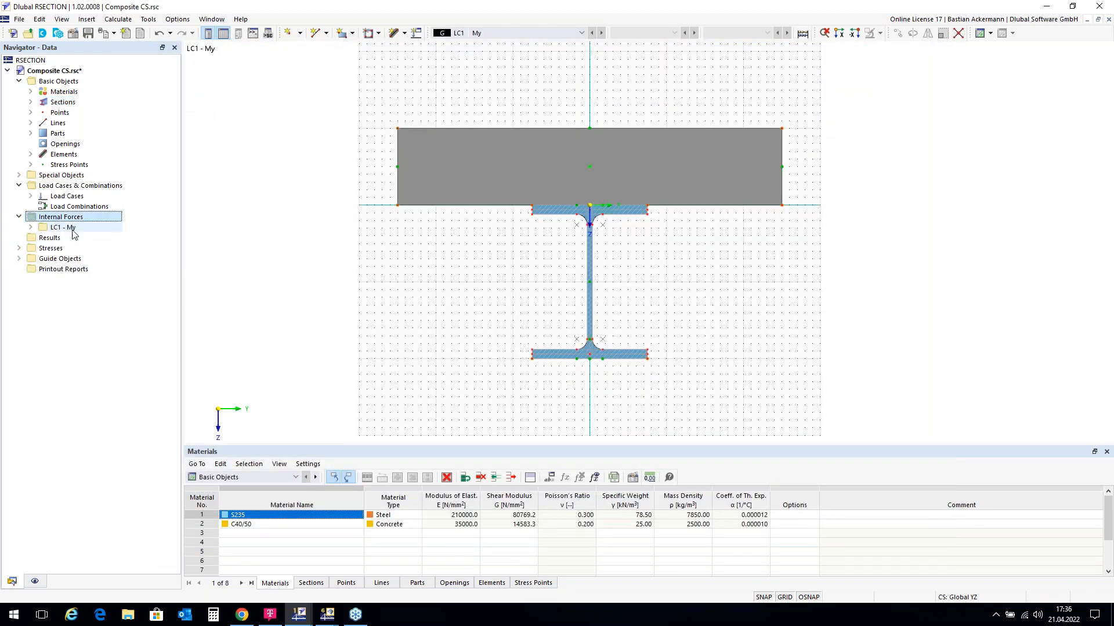
double_click(65, 228)
left_click(83, 238)
double_click(83, 239)
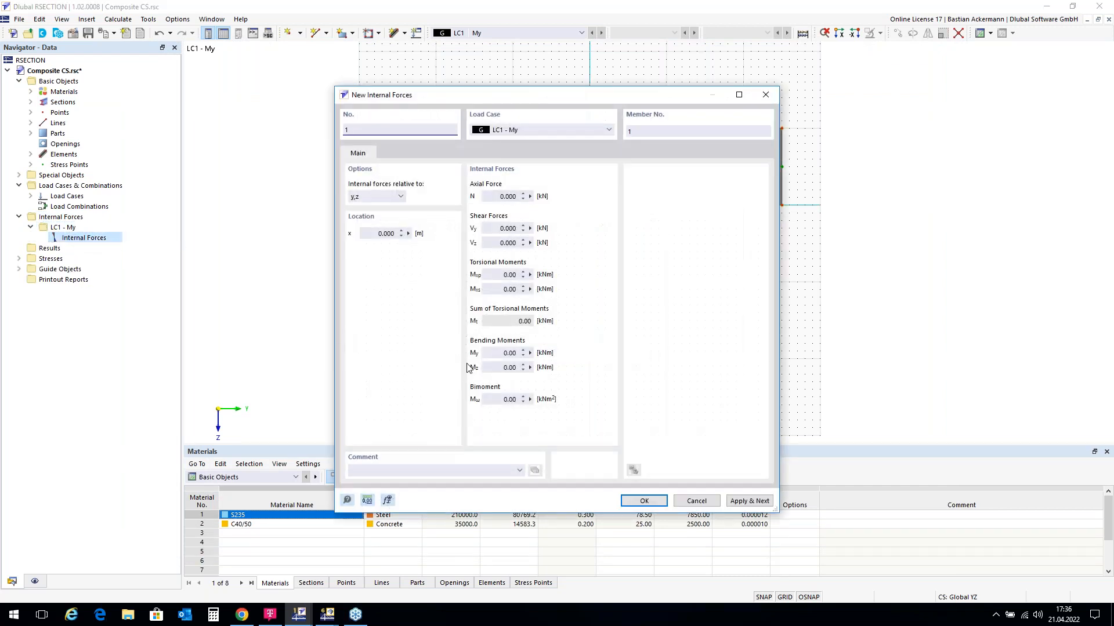
left_click(505, 352)
type("100")
left_click(644, 501)
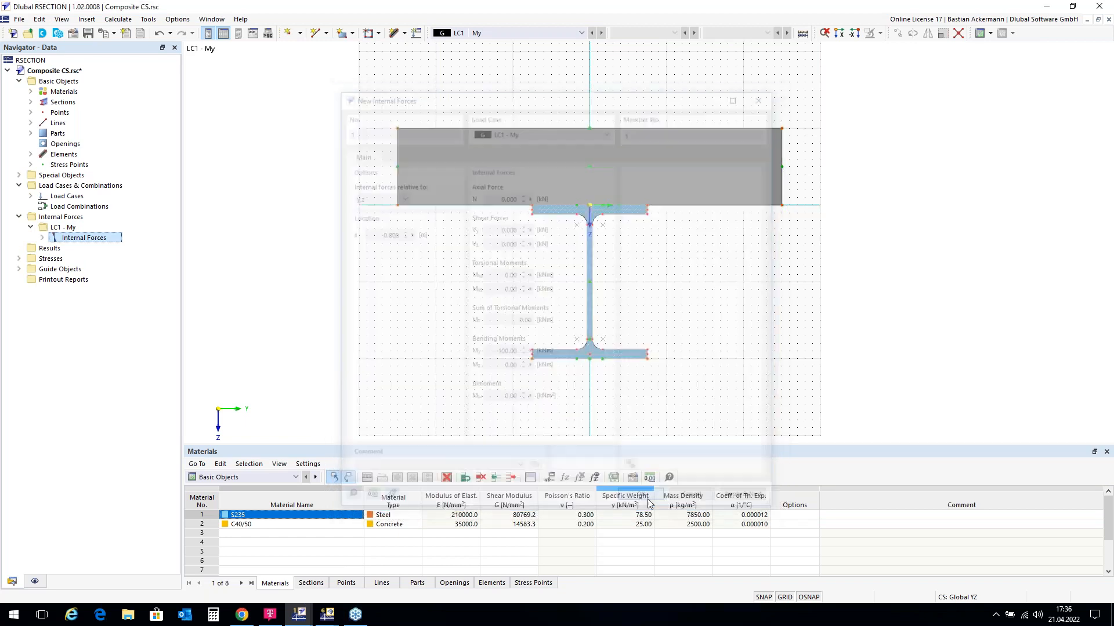
Step: Calculate the section and display total normal stress σx,tot (21.510 to -1.955 N/mm²)
left_click(803, 33)
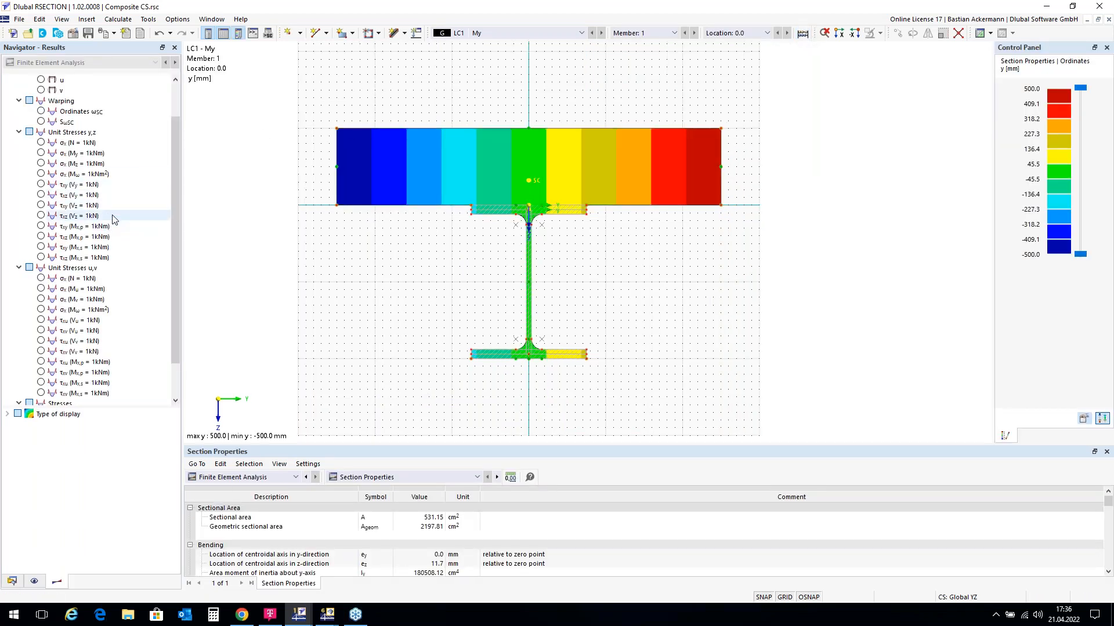
scroll(114, 226, "down", 1)
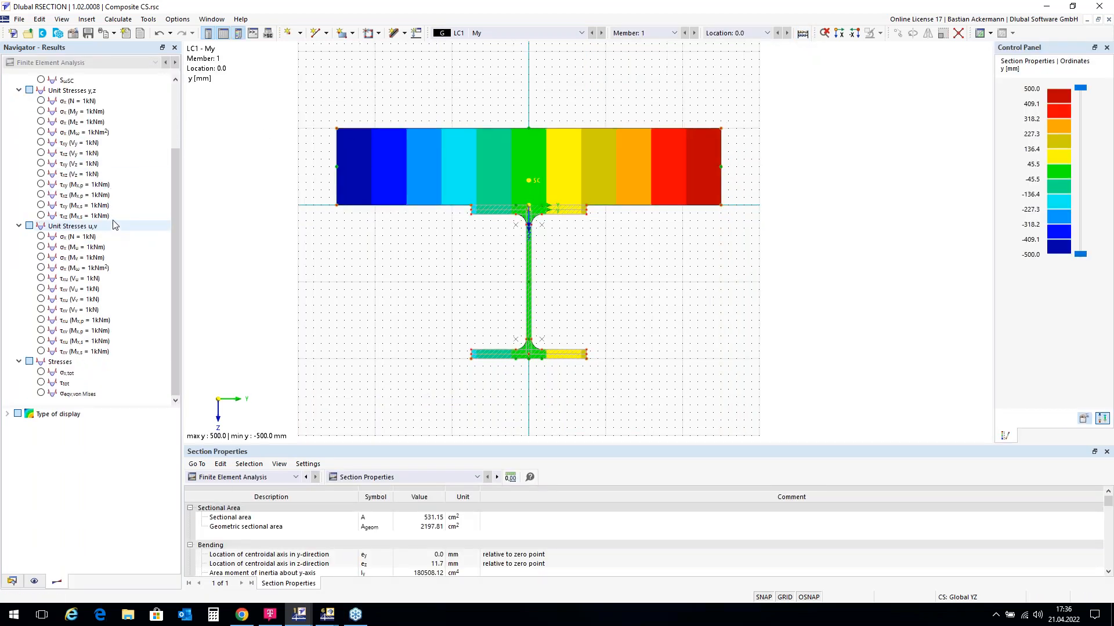
left_click(41, 373)
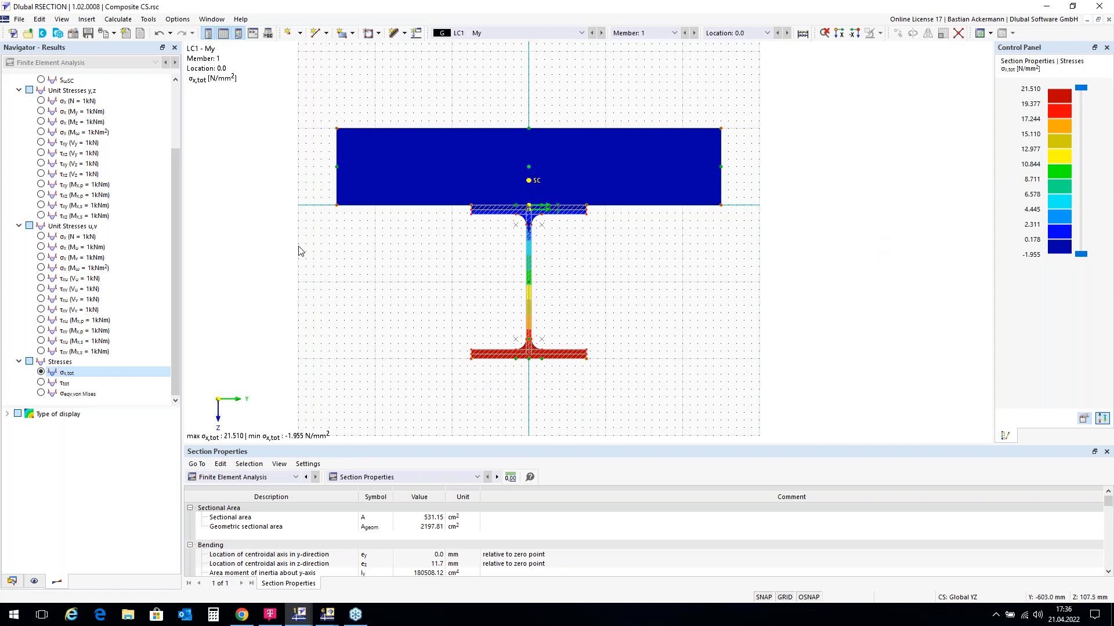
Step: Save the model with results to the Desktop as Composite CS.rsc
left_click(21, 19)
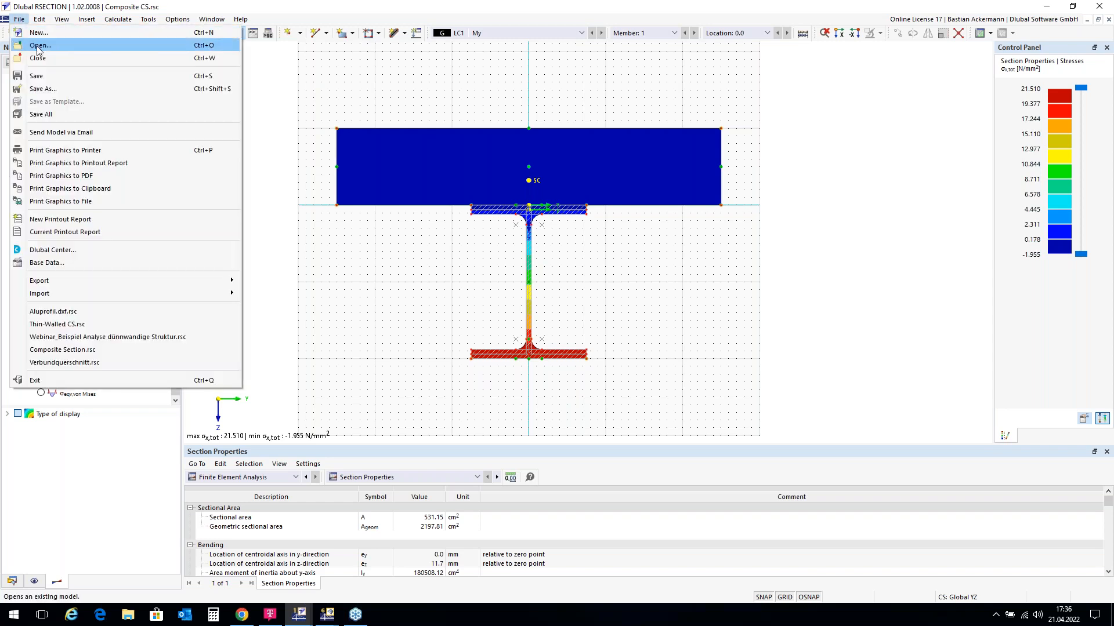
left_click(47, 89)
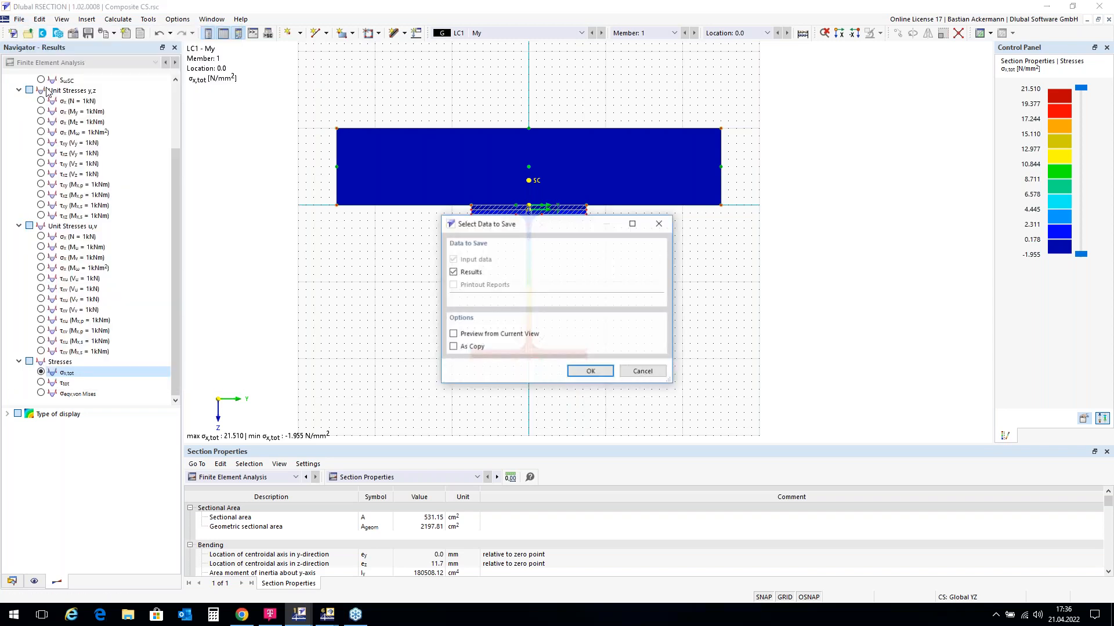
left_click(590, 372)
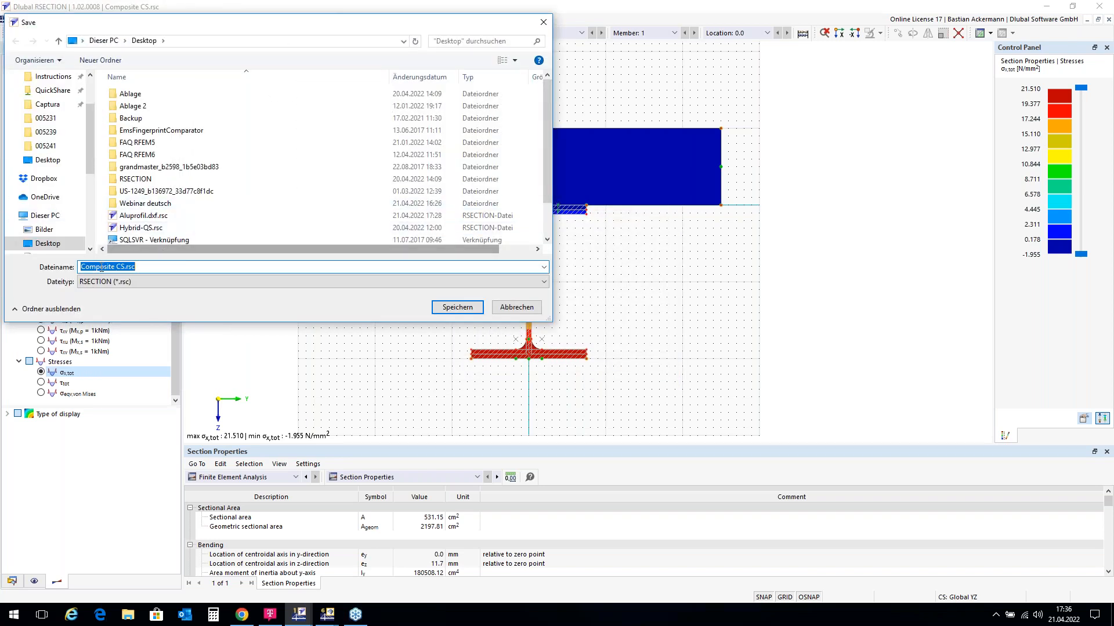
left_click(456, 309)
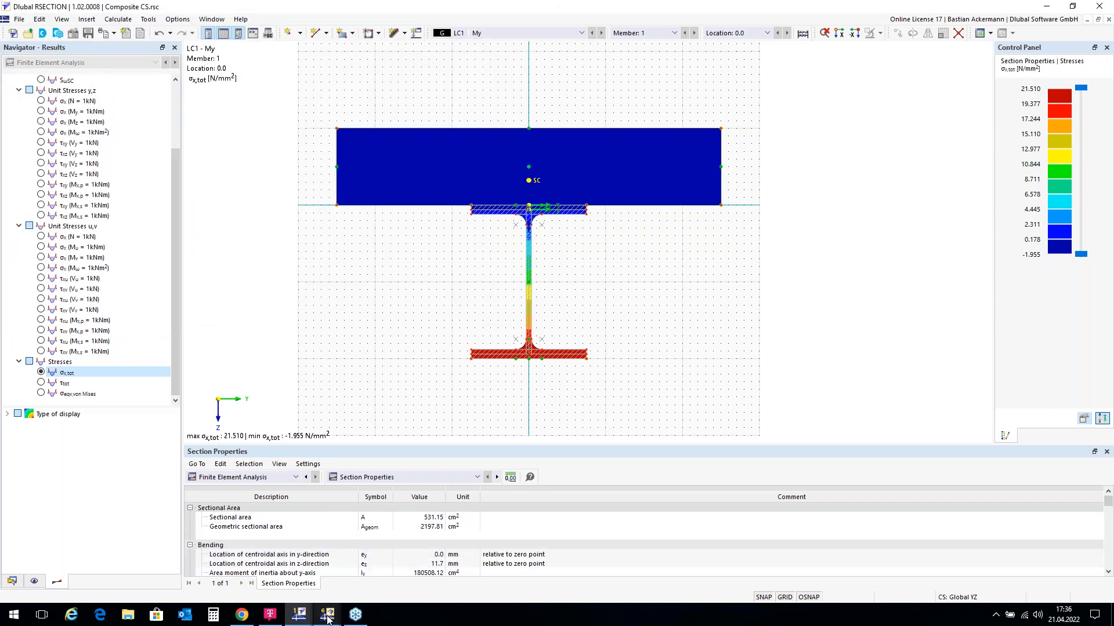
mouse_move(334, 613)
mouse_move(381, 565)
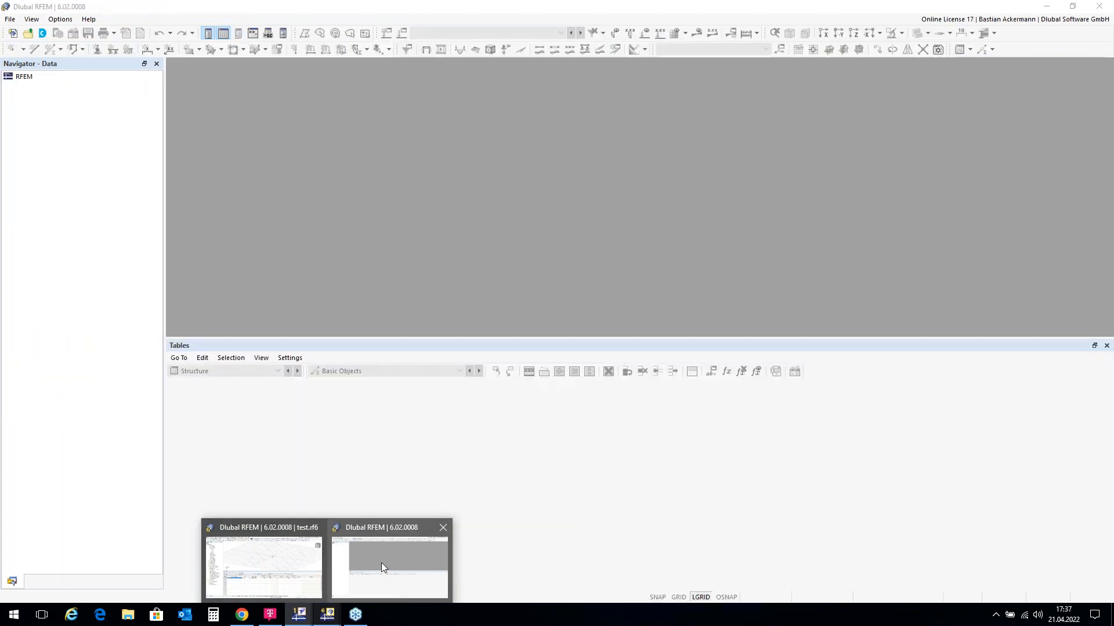
Step: Switch to RFEM and create a blank 3D model named 'Composite Beam'
left_click(381, 563)
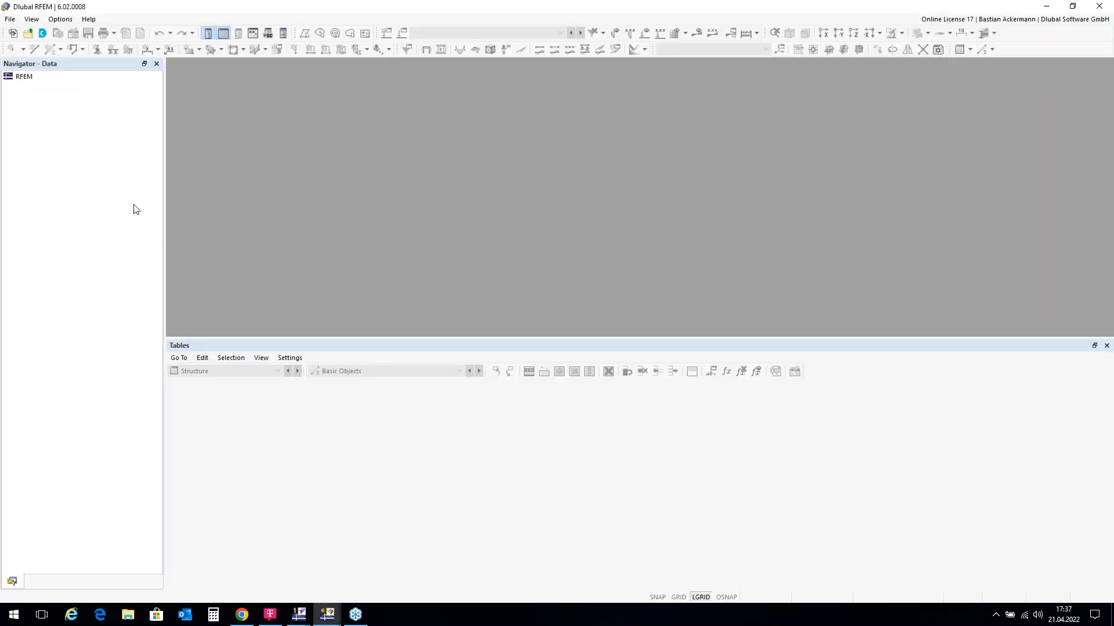
left_click(12, 33)
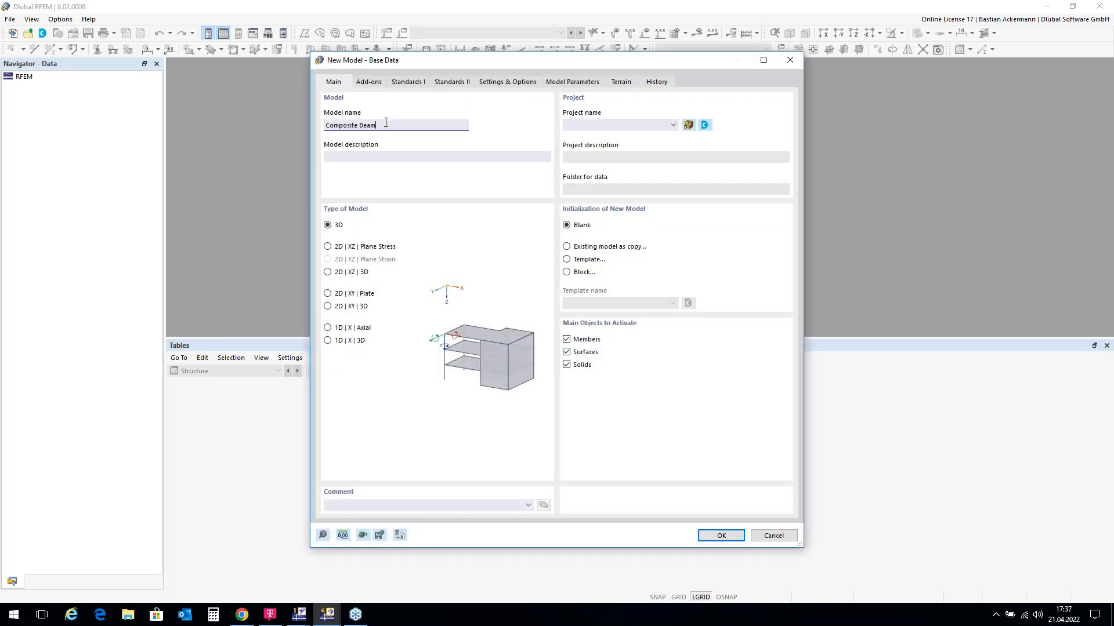
left_click(721, 536)
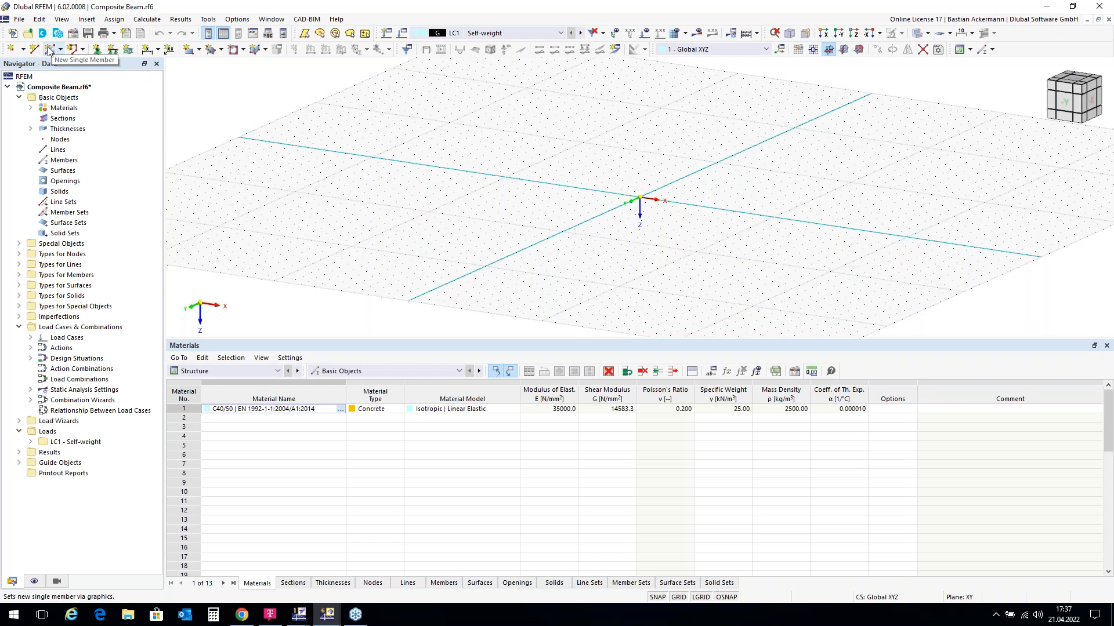
Step: Begin a new single beam member and bring up its section library
left_click(50, 51)
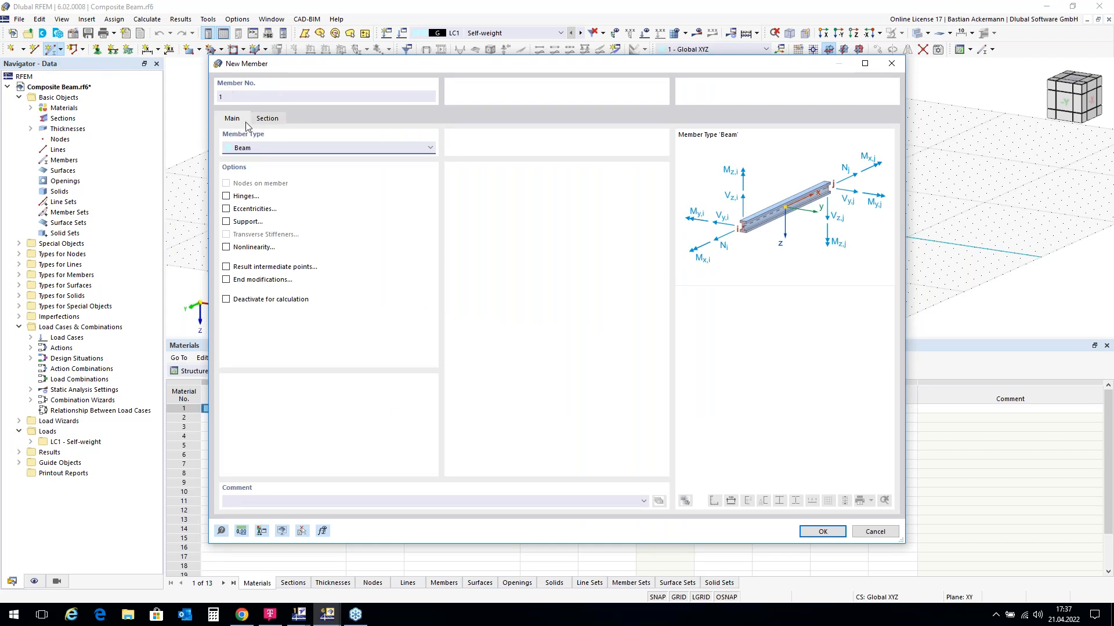
left_click(267, 119)
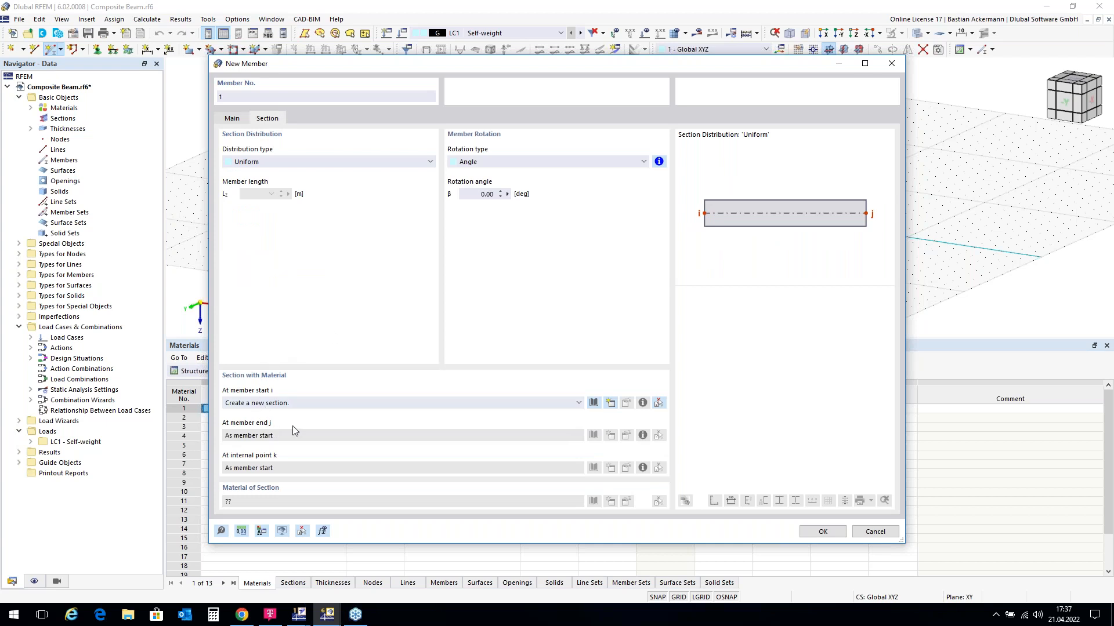
left_click(594, 403)
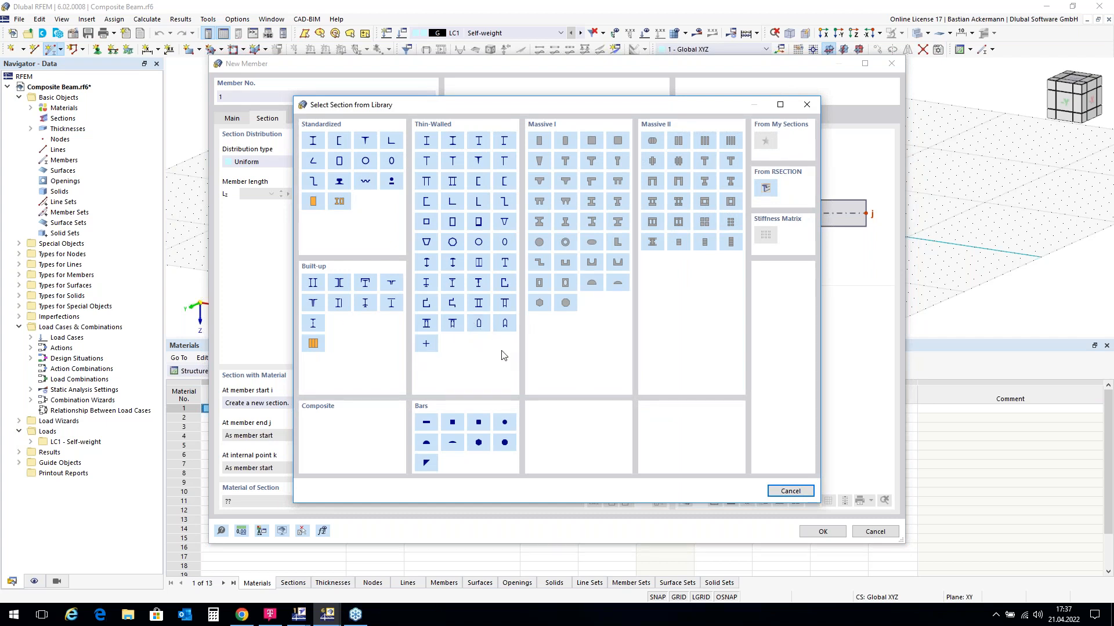
Step: Import Composite CS.rsc from the Desktop via From RSECTION as section 1
left_click(767, 190)
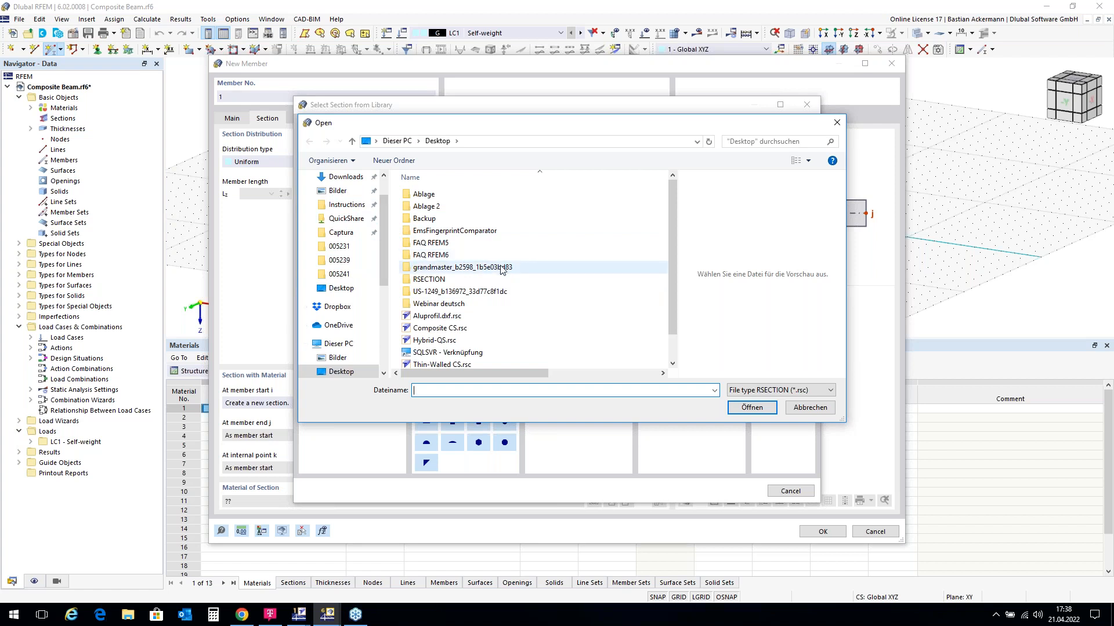
scroll(502, 270, "down", 1)
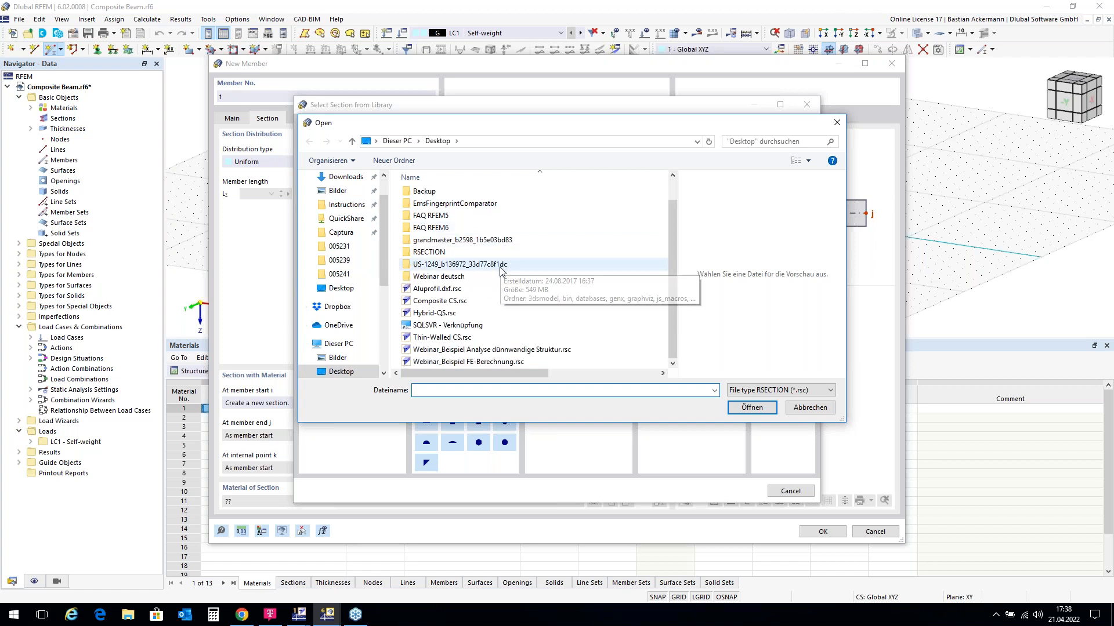
left_click(438, 302)
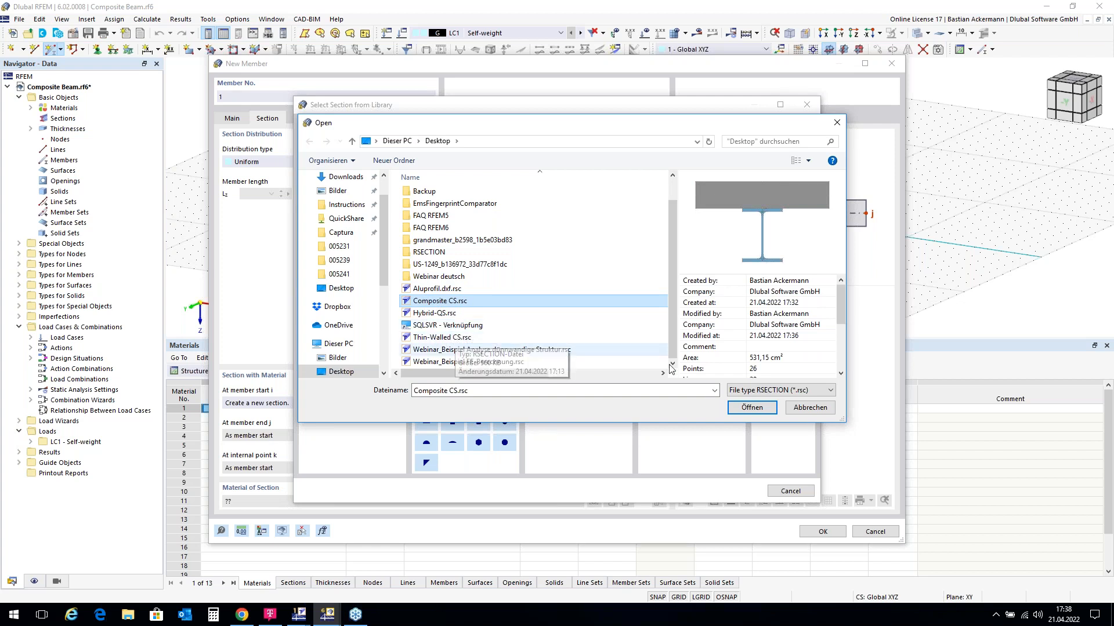
left_click(752, 408)
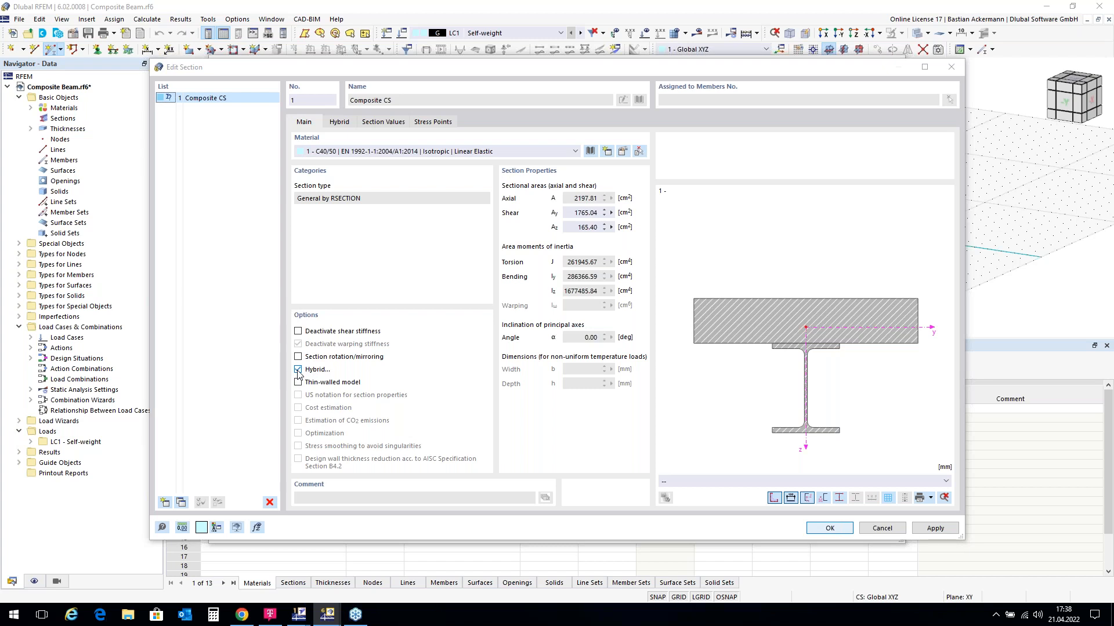
Step: Assign S235 steel to part 2 (the I-beam) in the Hybrid tab and confirm
left_click(340, 124)
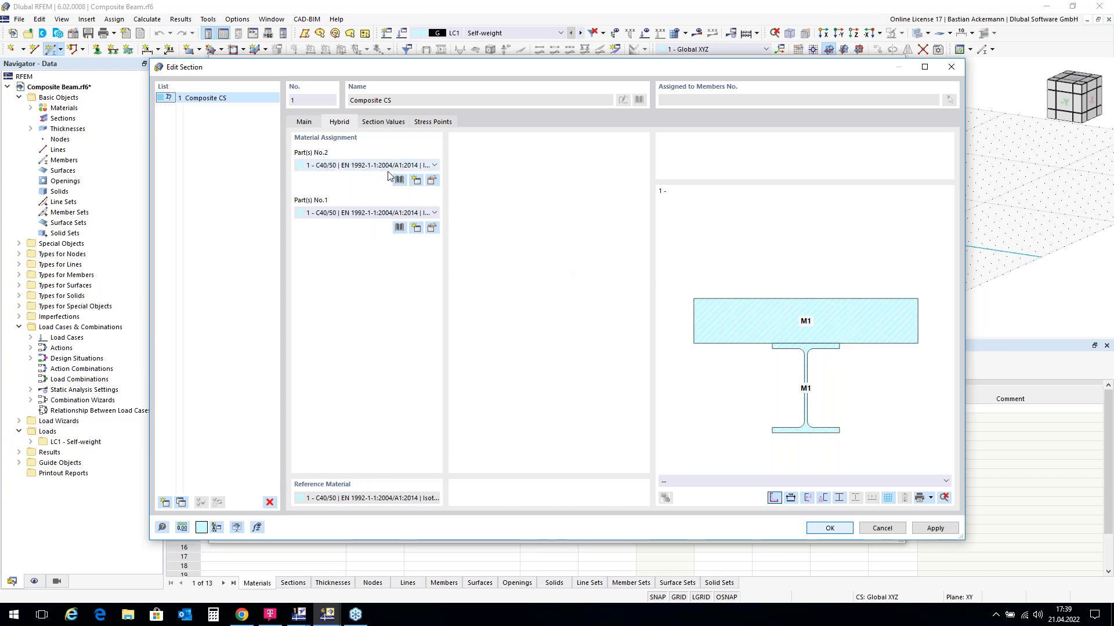
left_click(435, 166)
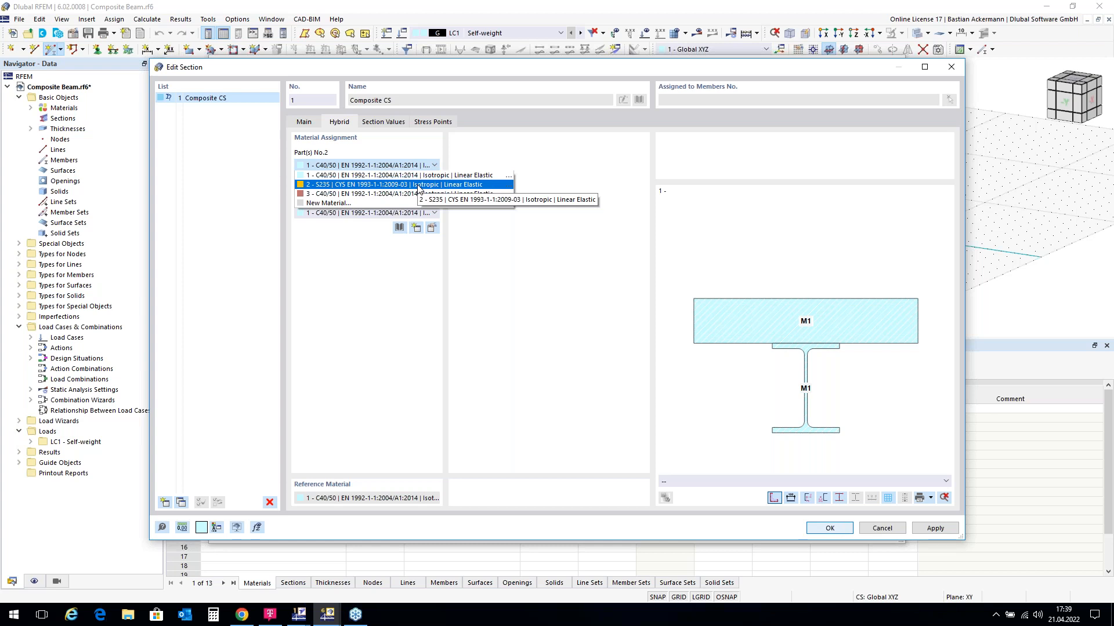
left_click(489, 153)
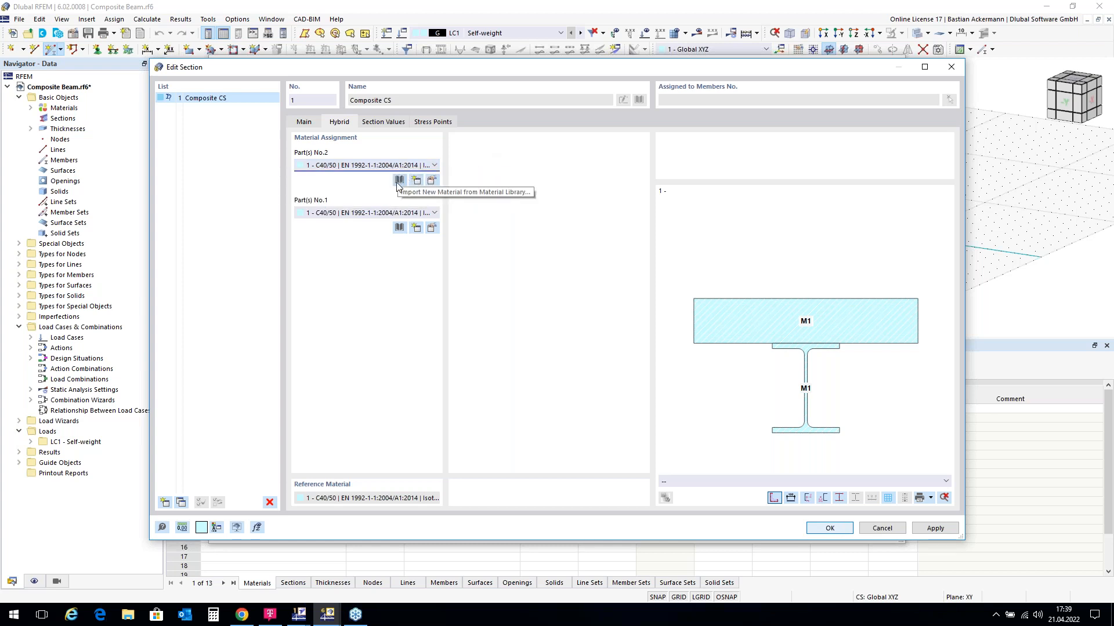
left_click(434, 165)
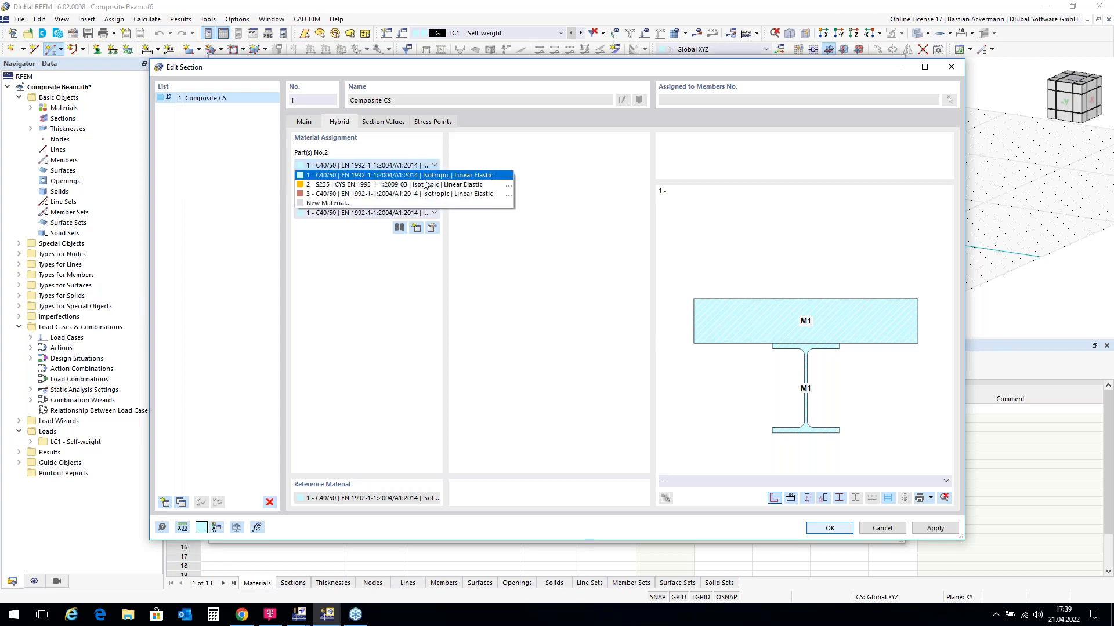
left_click(422, 184)
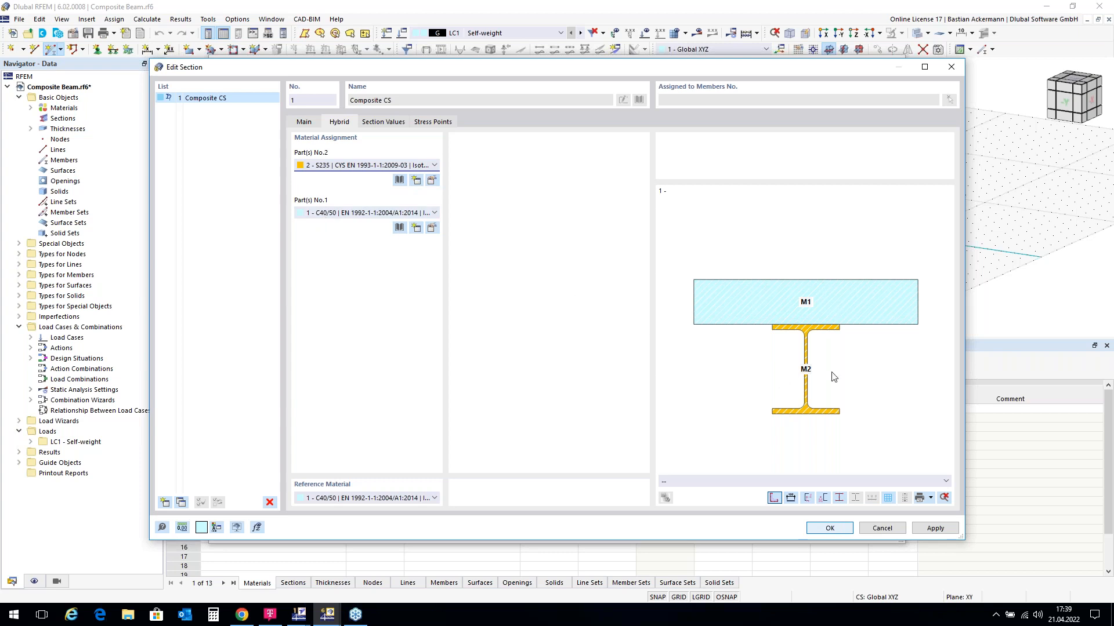
left_click(830, 529)
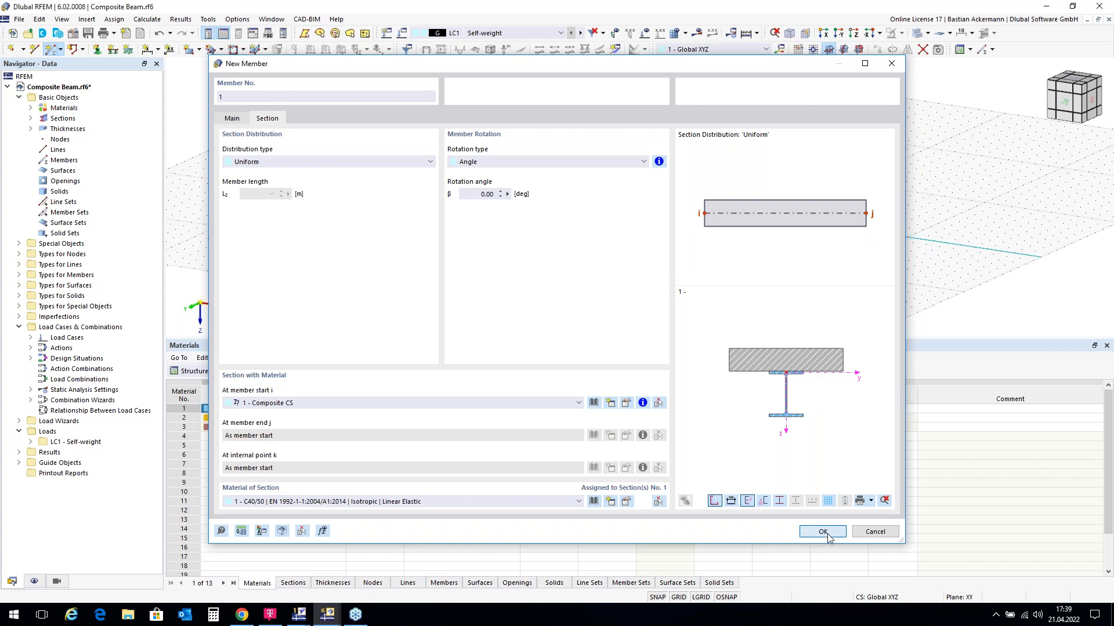
Step: Draw a Composite CS beam from the origin to X = 6.000 m
left_click(823, 531)
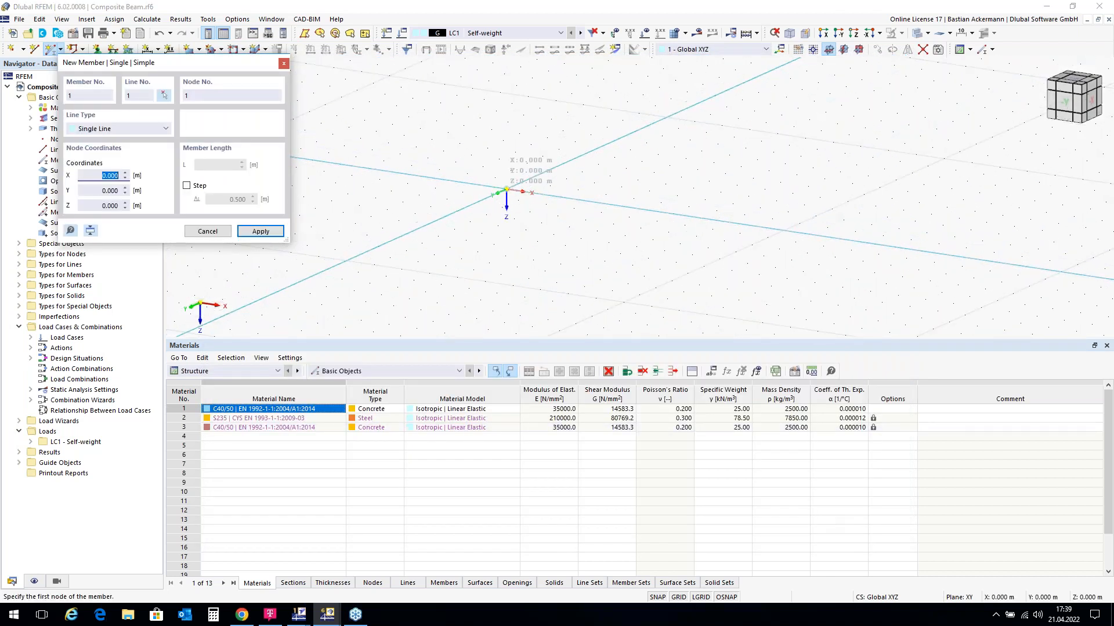
left_click(507, 189)
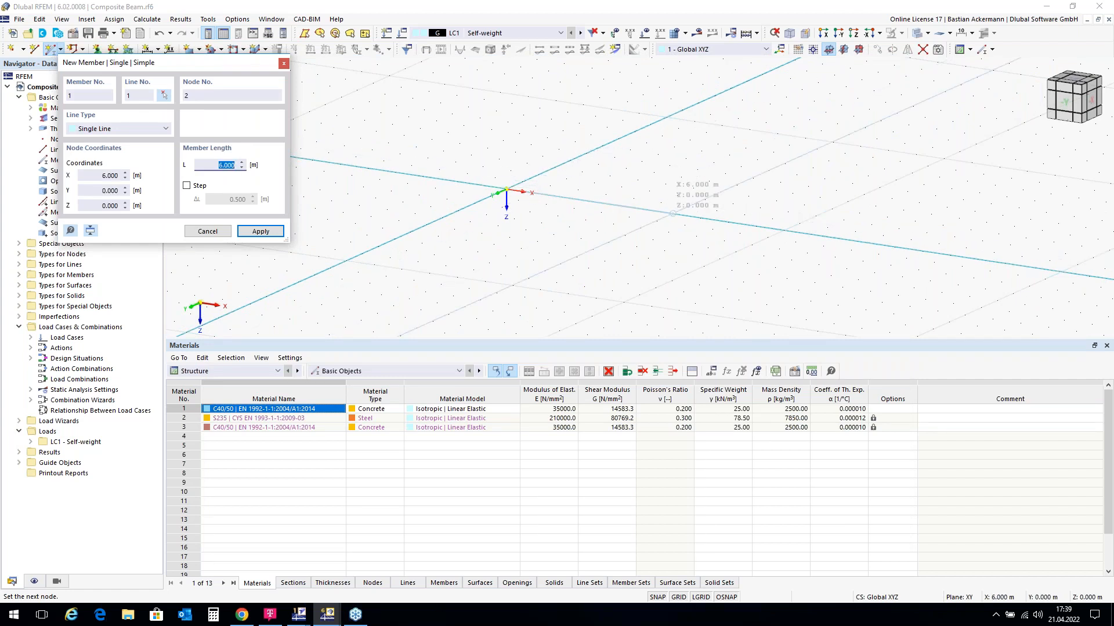
left_click(672, 213)
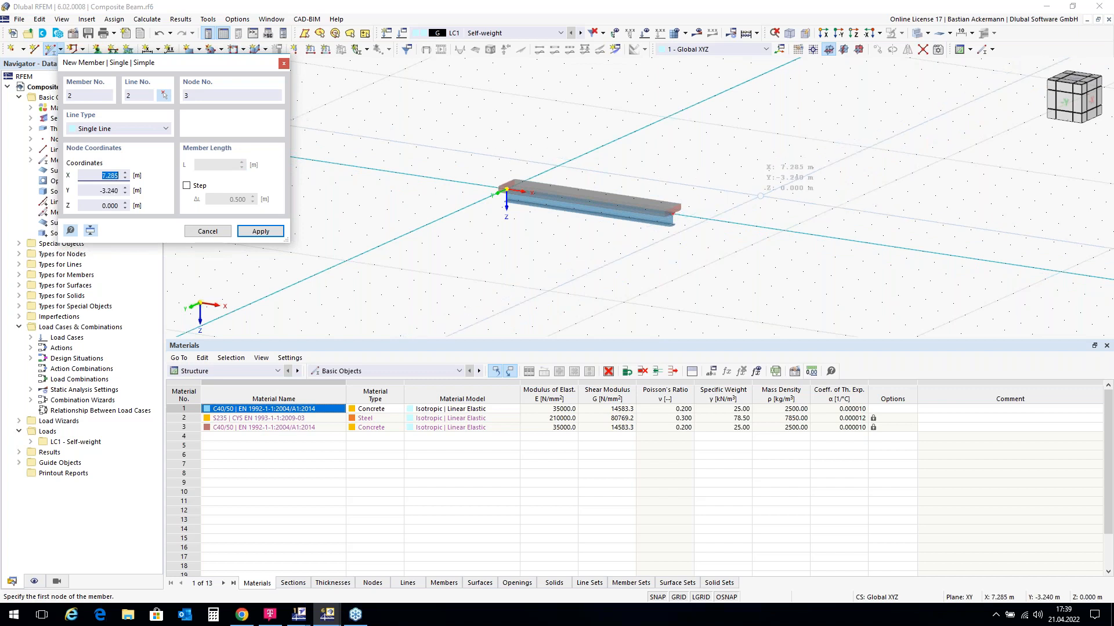
key("Escape")
right_click(759, 197)
key("Escape")
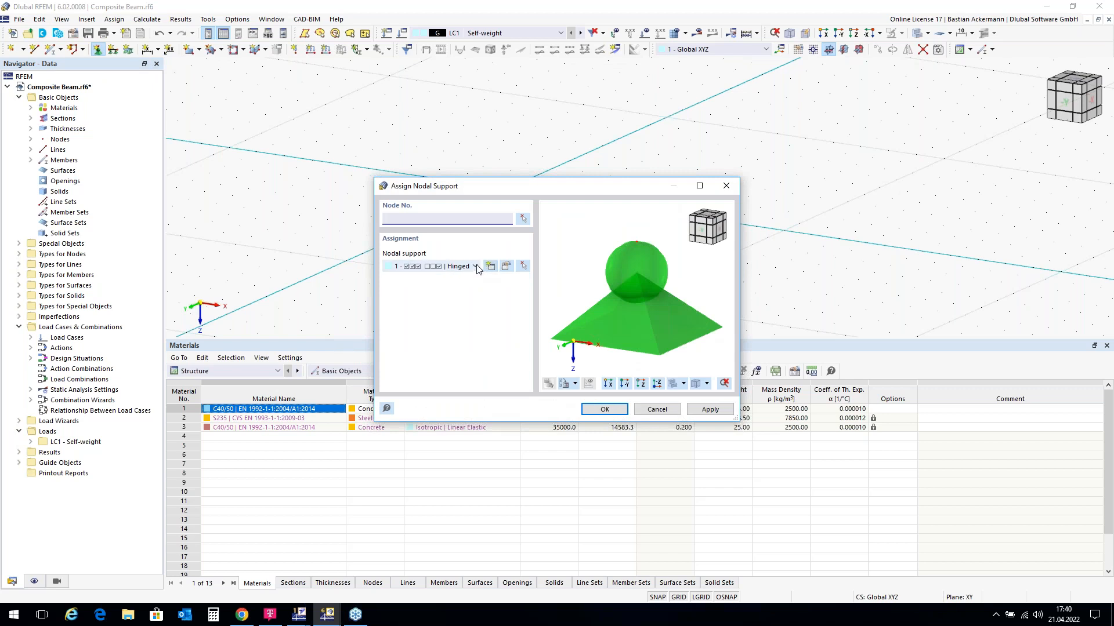
Step: Assign a 2 - Fixed nodal support to the beam's start node
left_click(475, 266)
left_click(452, 297)
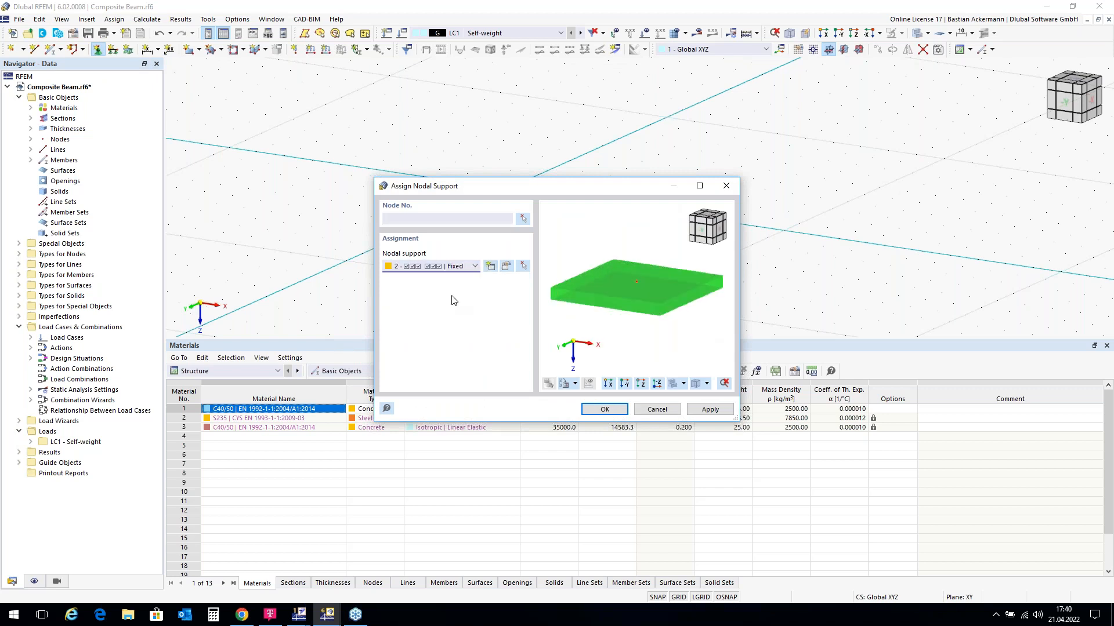
left_click(603, 409)
left_click_drag(501, 199, 547, 243)
key("Escape")
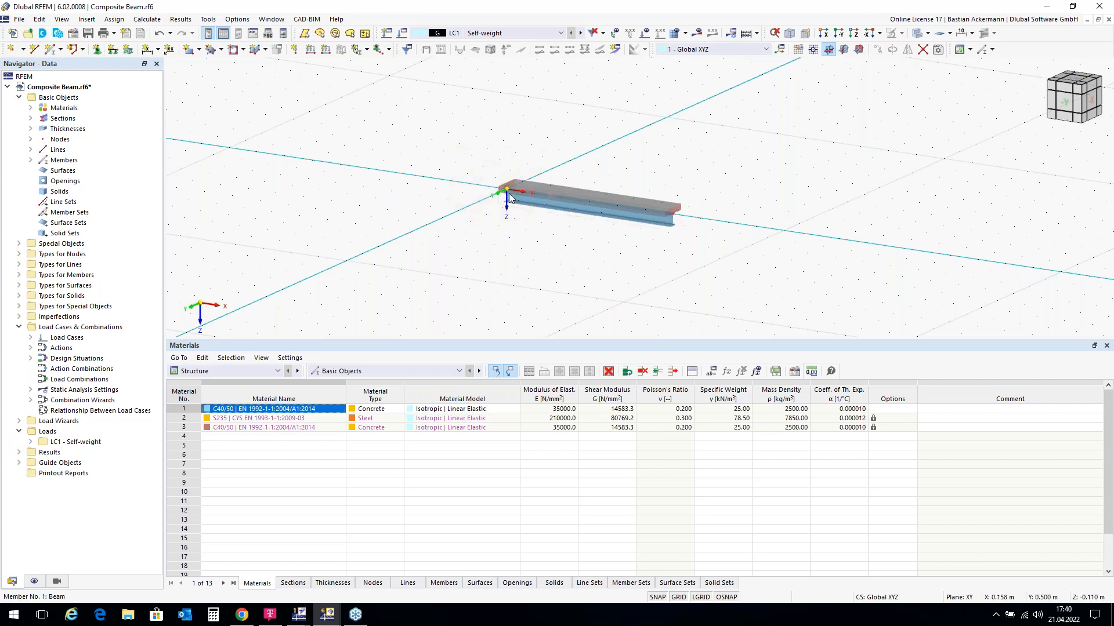
Step: Enlarge the displayed support symbol to maximum size and view the beam from the side
scroll(506, 185, "up", 5)
right_click(503, 176)
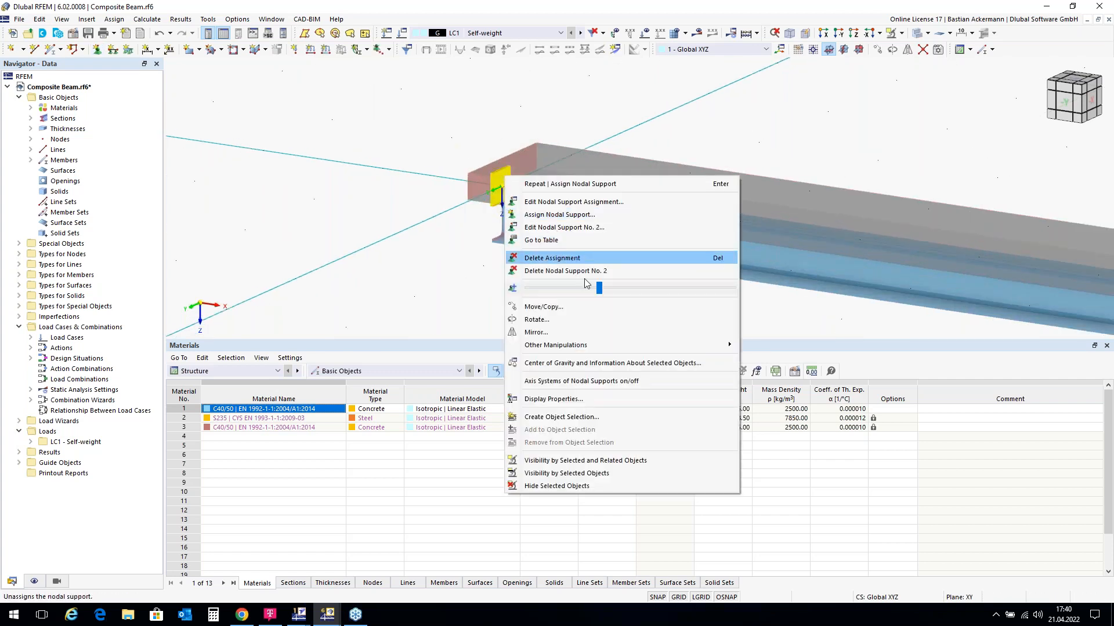
left_click_drag(599, 288, 732, 287)
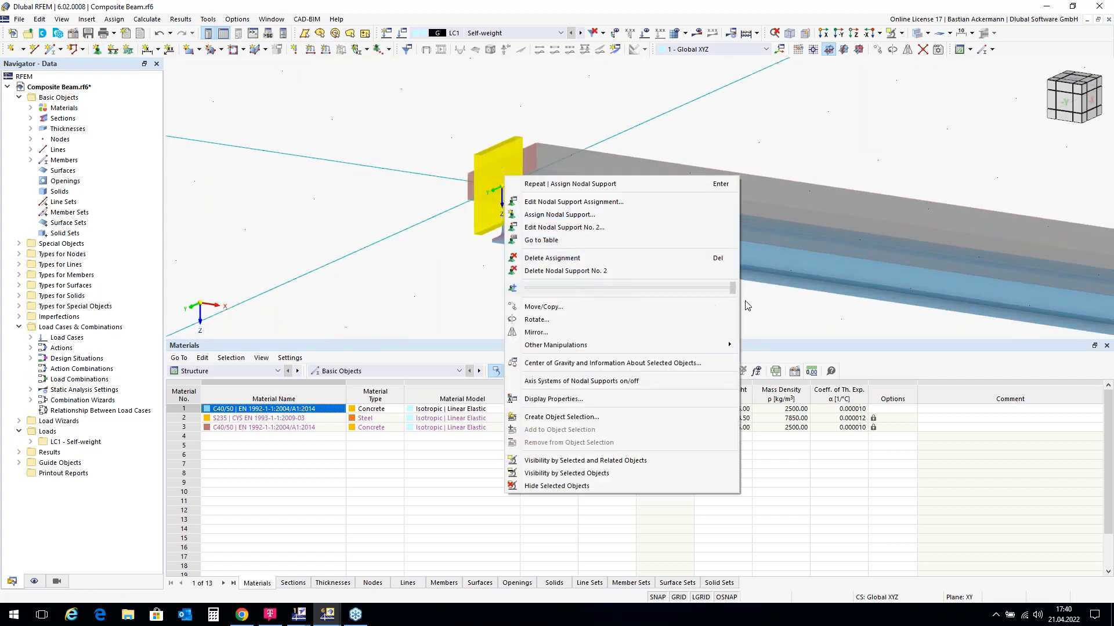
left_click(393, 284)
scroll(368, 174, "down", 5)
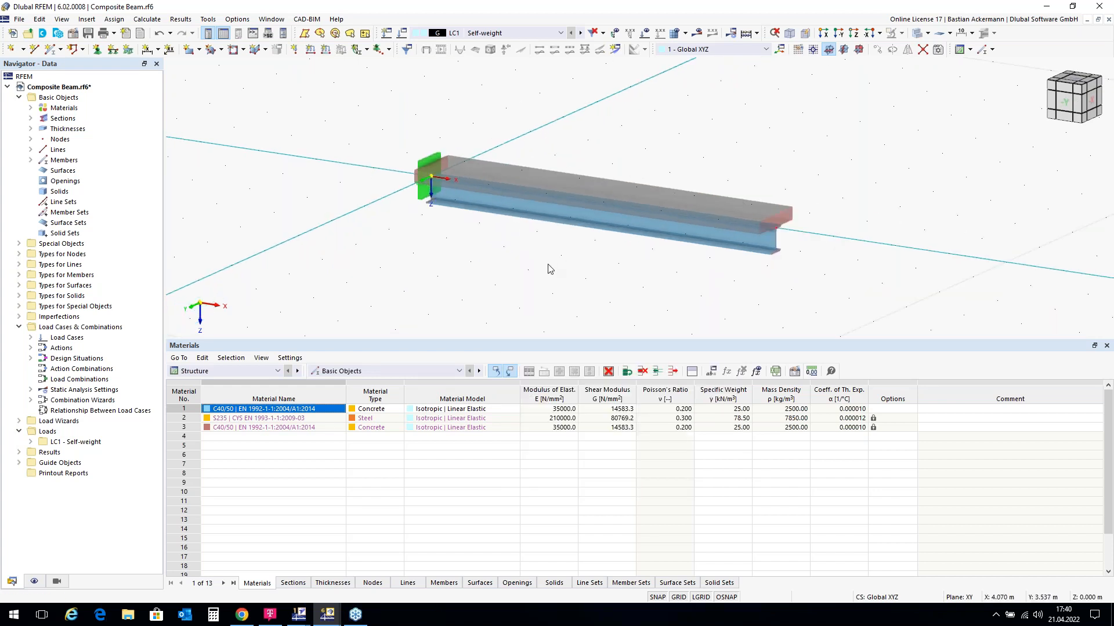
scroll(514, 143, "down", 1)
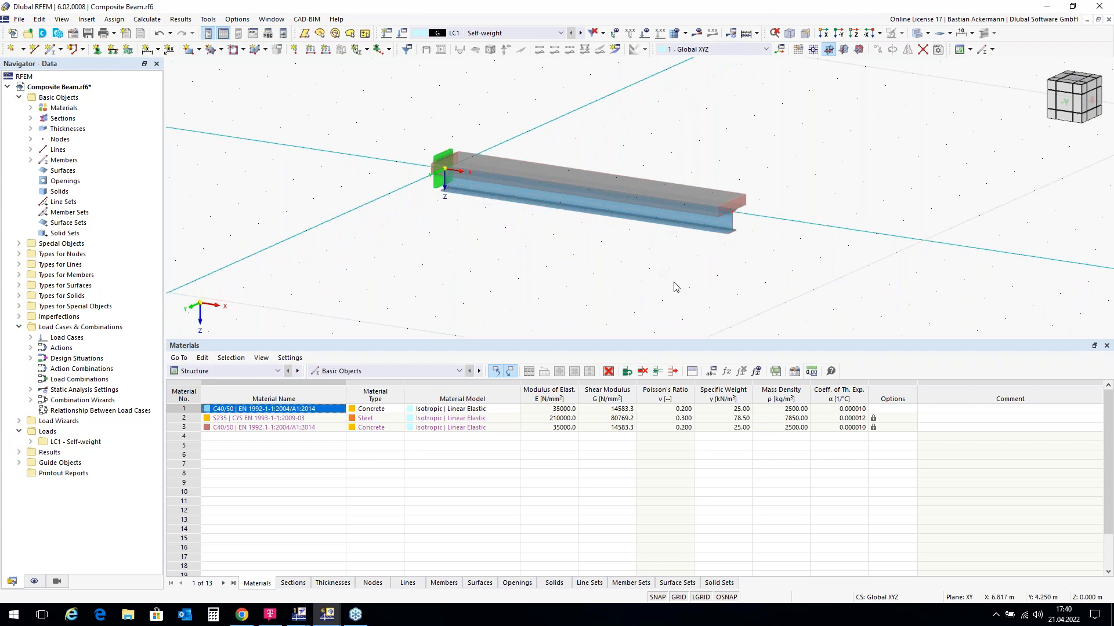
middle_click_drag(666, 259, 548, 250, "ctrl")
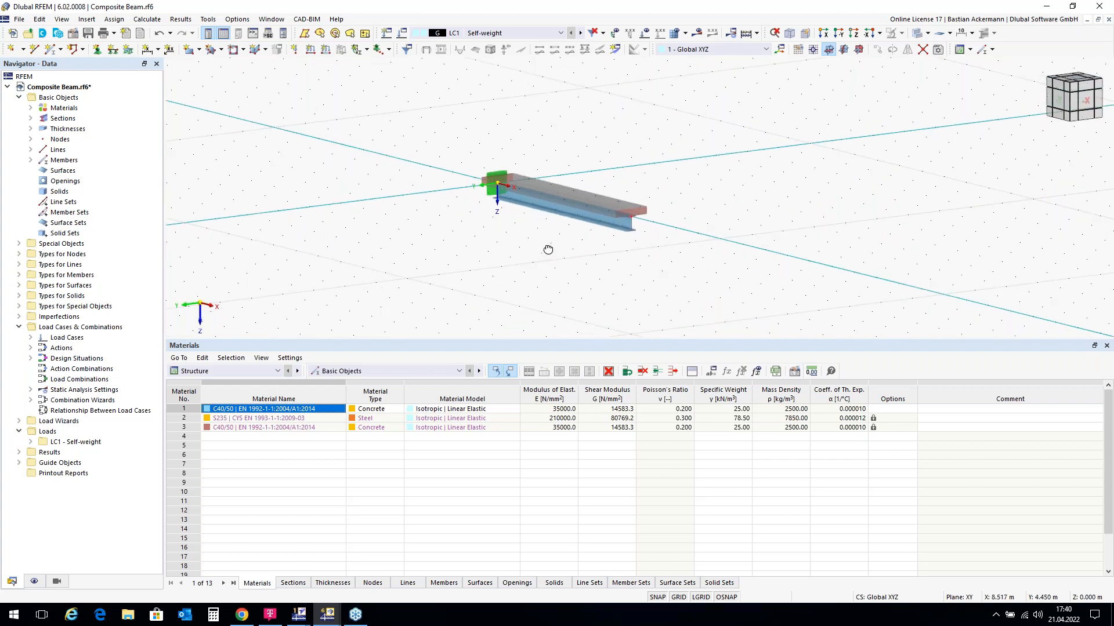
scroll(621, 211, "up", 5)
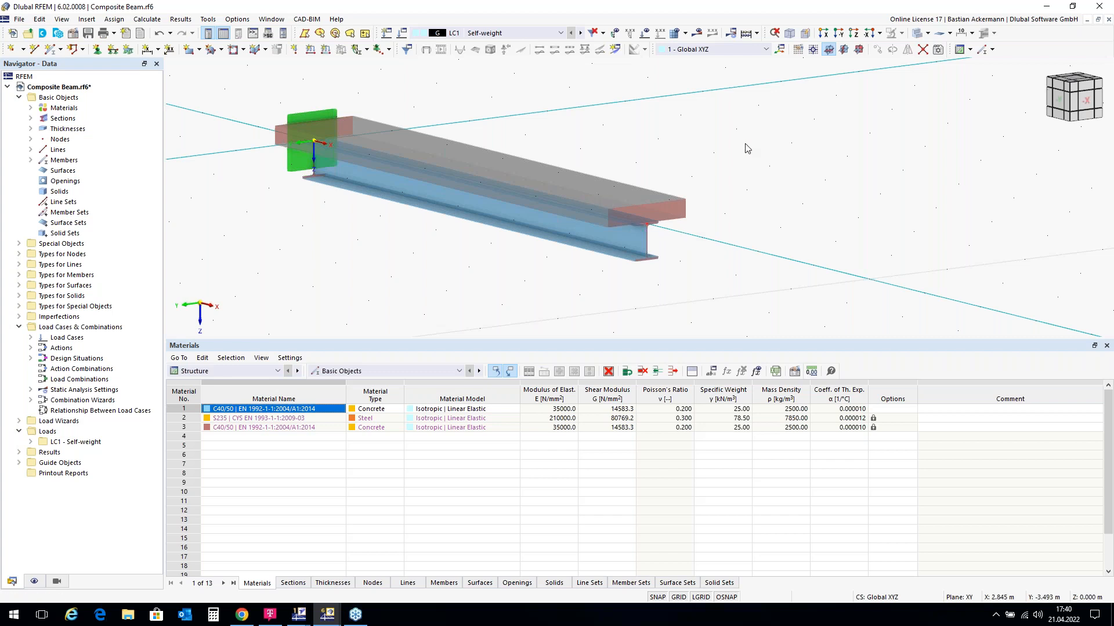
Step: Review the beam's Composite CS section: S235 for part 2, C40/50 for part 1
left_click(498, 195)
double_click(499, 192)
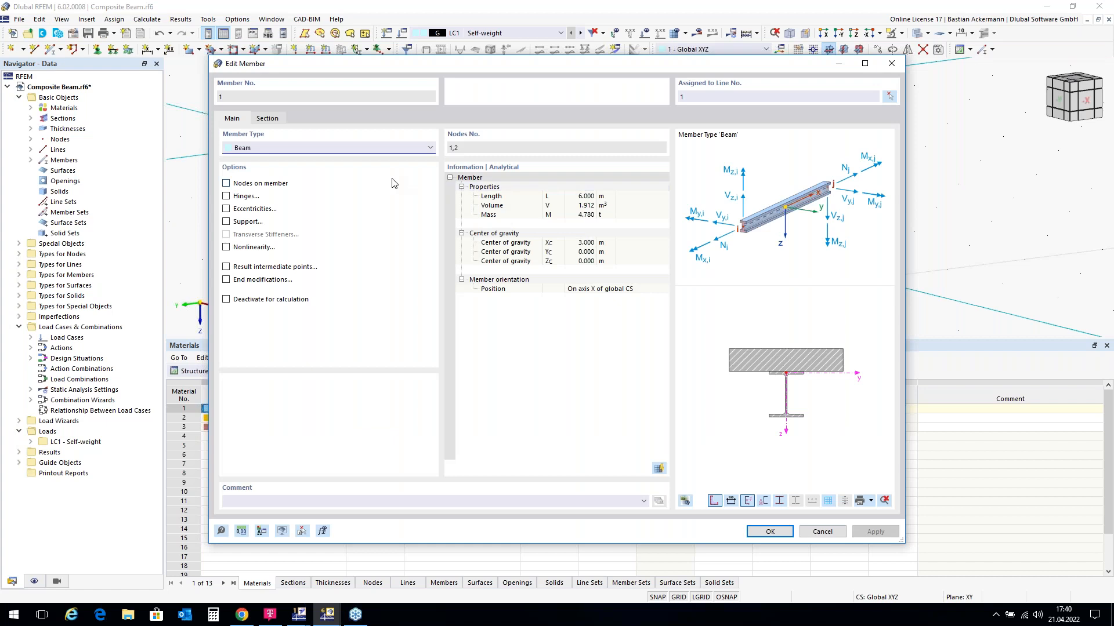
left_click(265, 119)
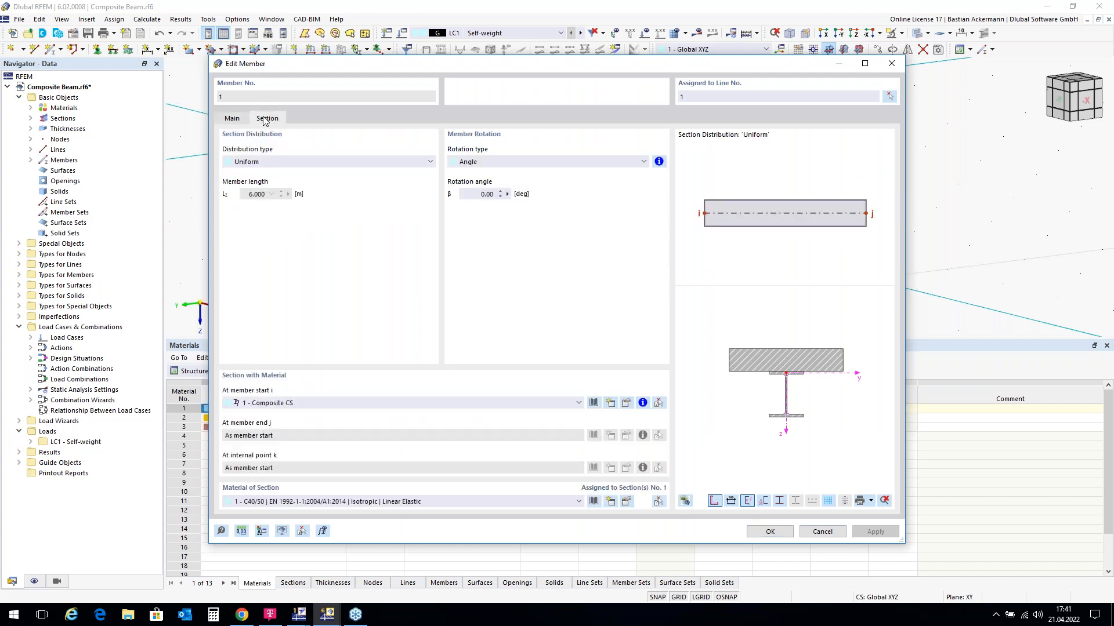
left_click(628, 404)
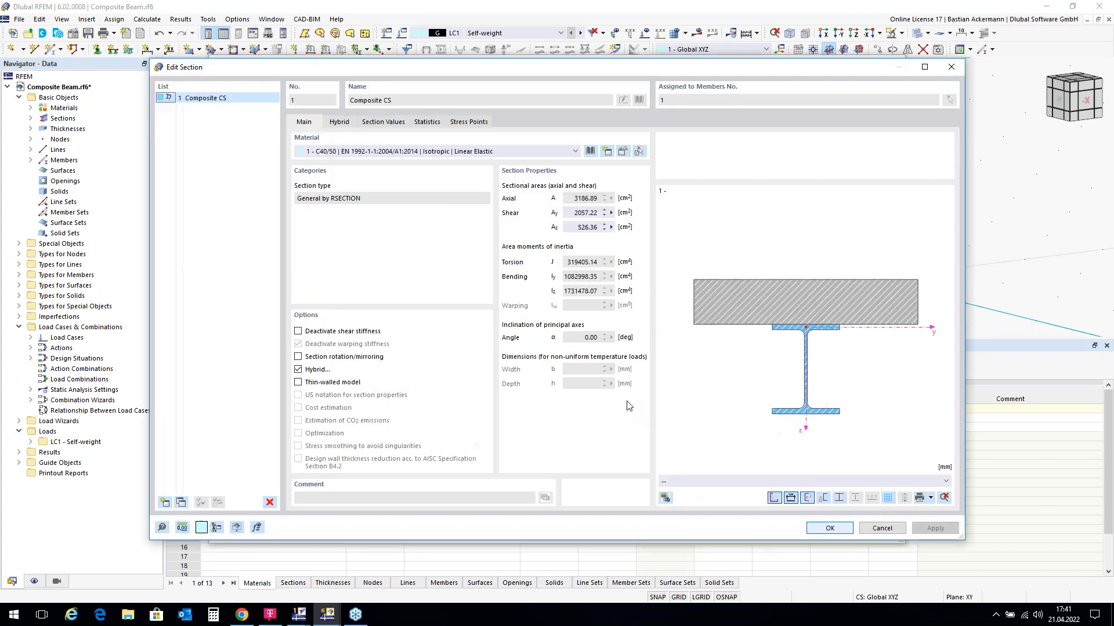
left_click(341, 123)
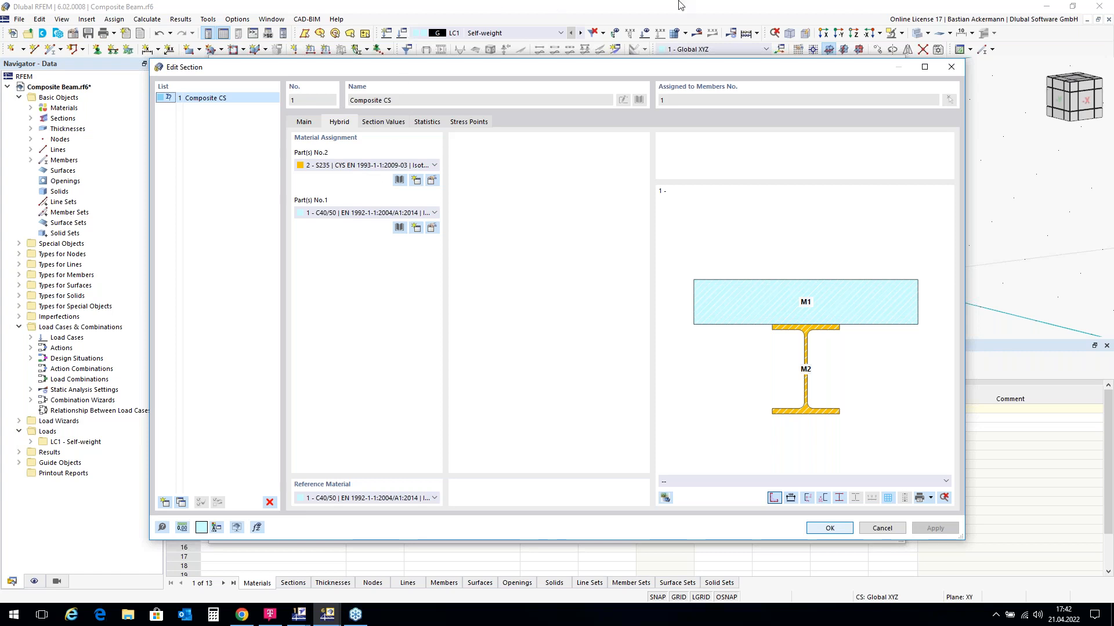
left_click(952, 69)
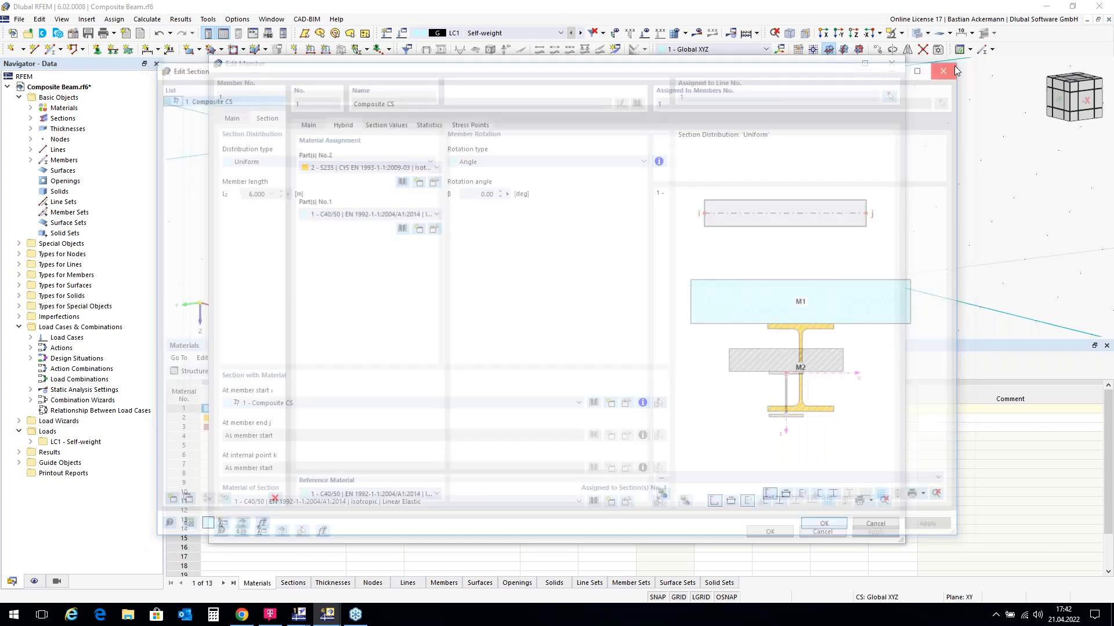
Step: Close the Edit Member dialog
left_click(894, 64)
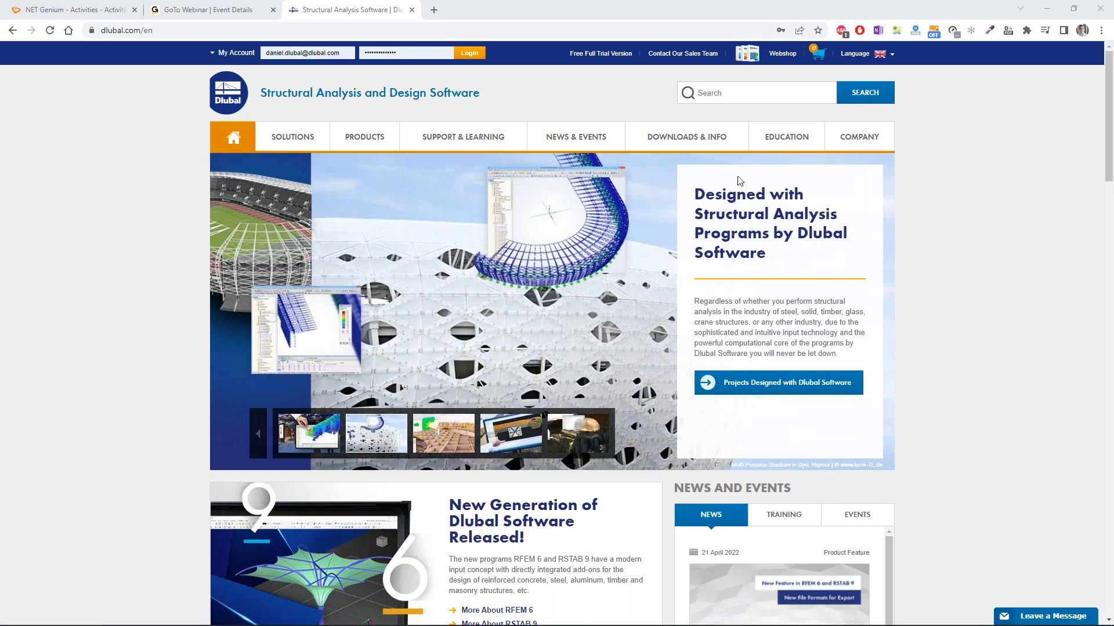
Step: Show the EDUCATION mega-menu listing E-Learning, Knowledge Platform, and Students and Schools
mouse_move(785, 139)
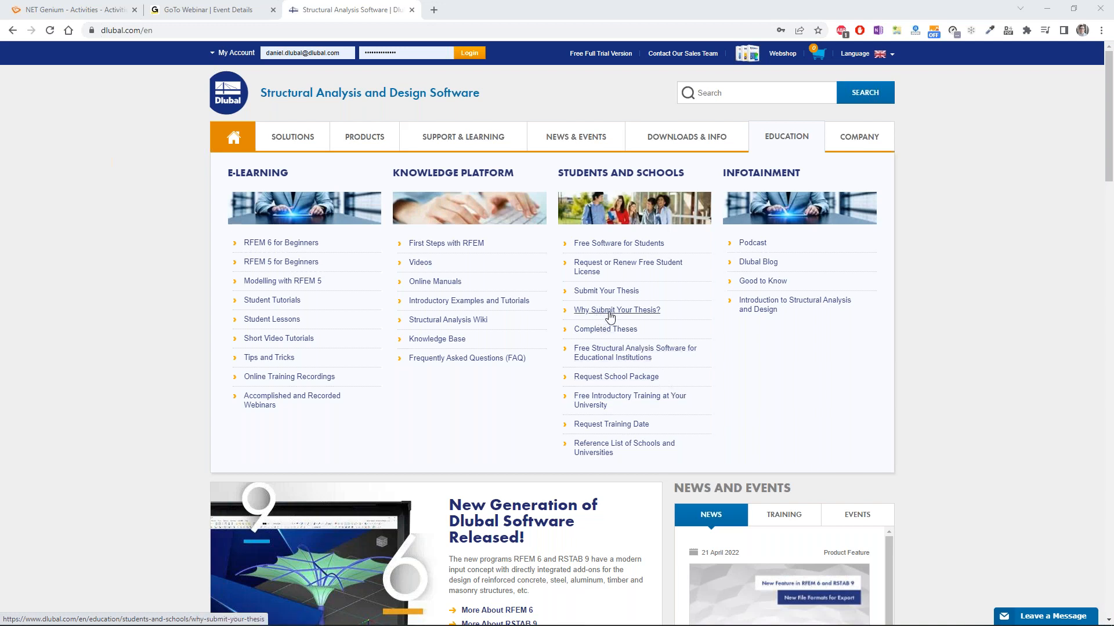
Step: Open 'Why Submit Your Thesis?' and read down through its benefits, then return to the top
left_click(616, 311)
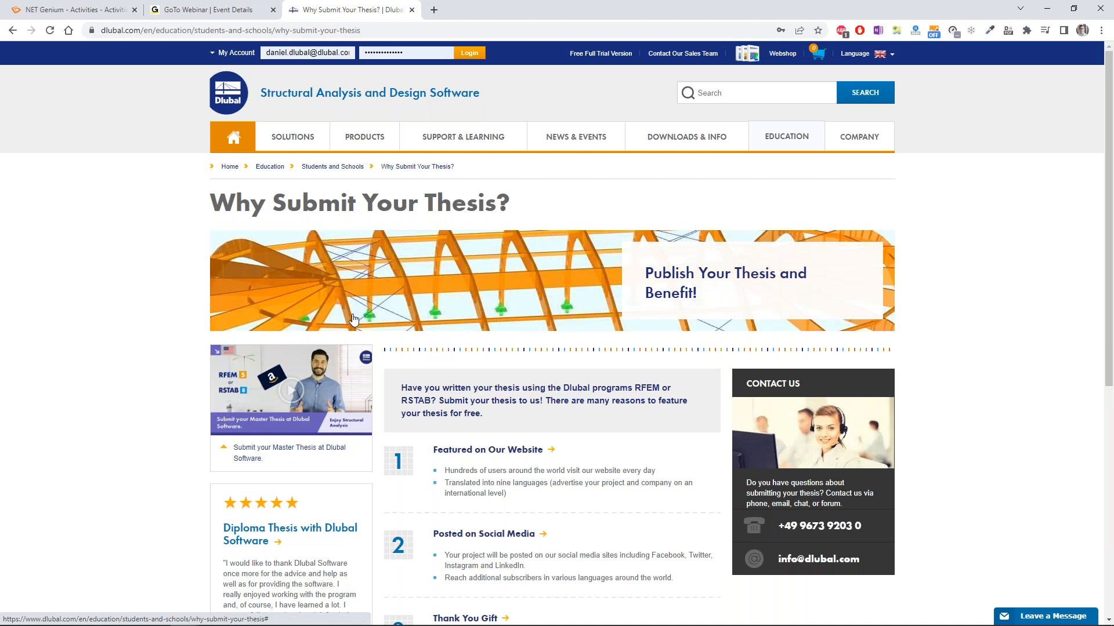
scroll(487, 302, "down", 2)
scroll(487, 302, "down", 1)
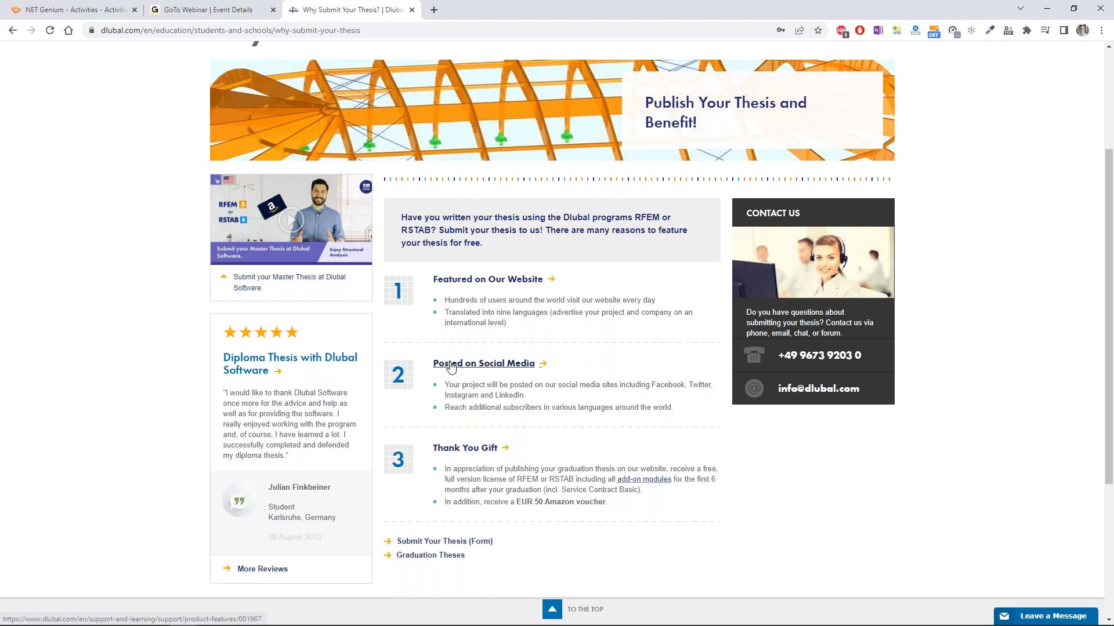
scroll(427, 268, "up", 1)
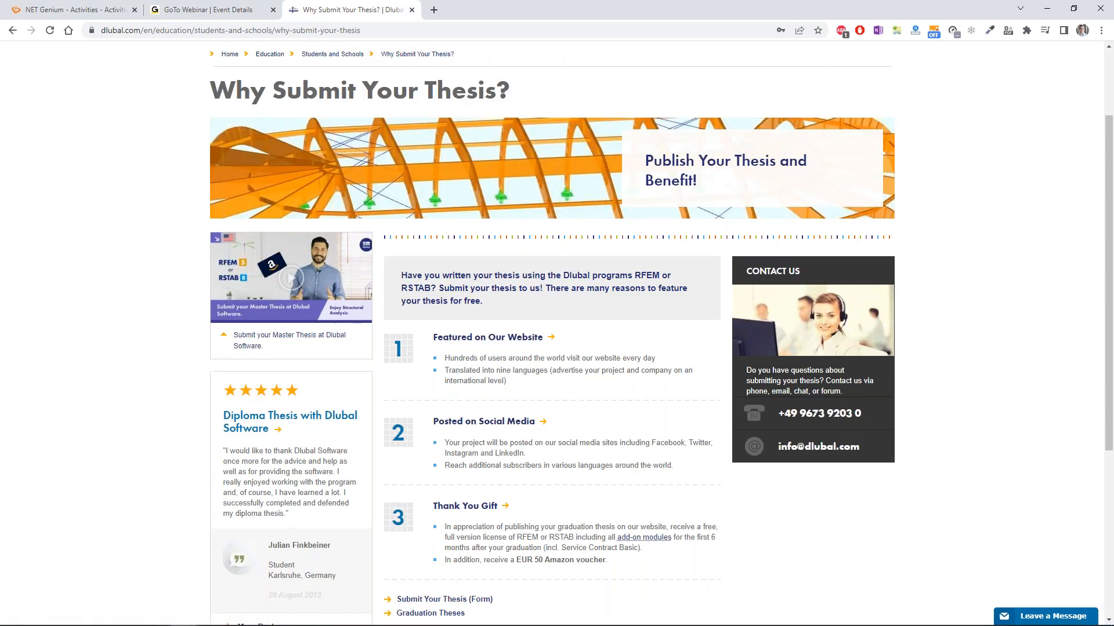
scroll(182, 279, "up", 2)
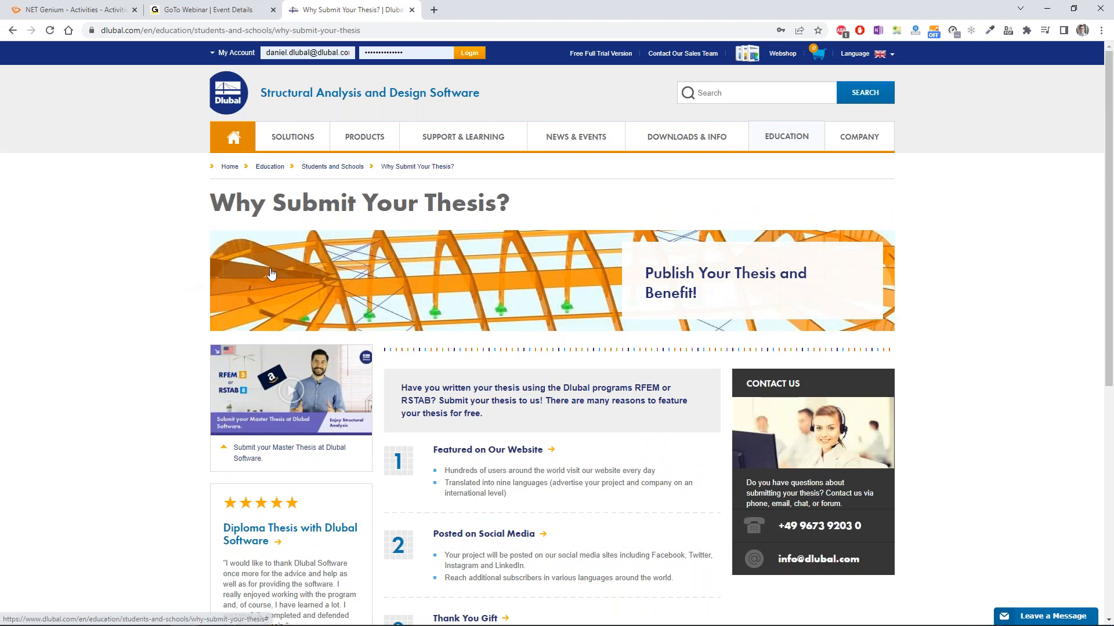